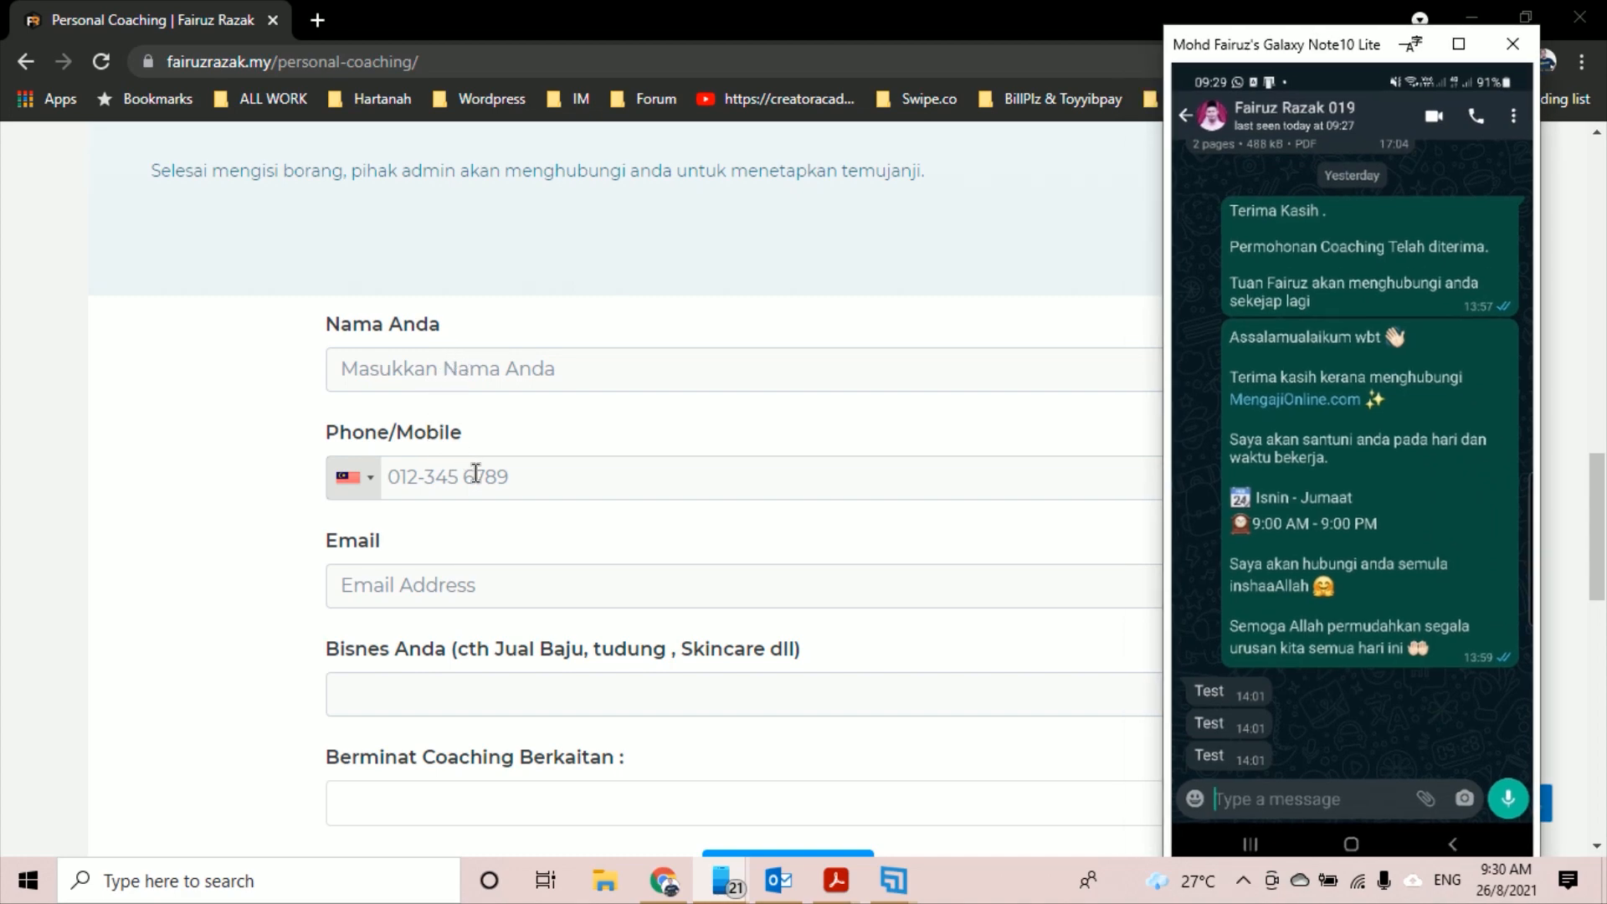
Step: Enter test as the name on the Personal Coaching form
scroll(439, 576, "down", 2)
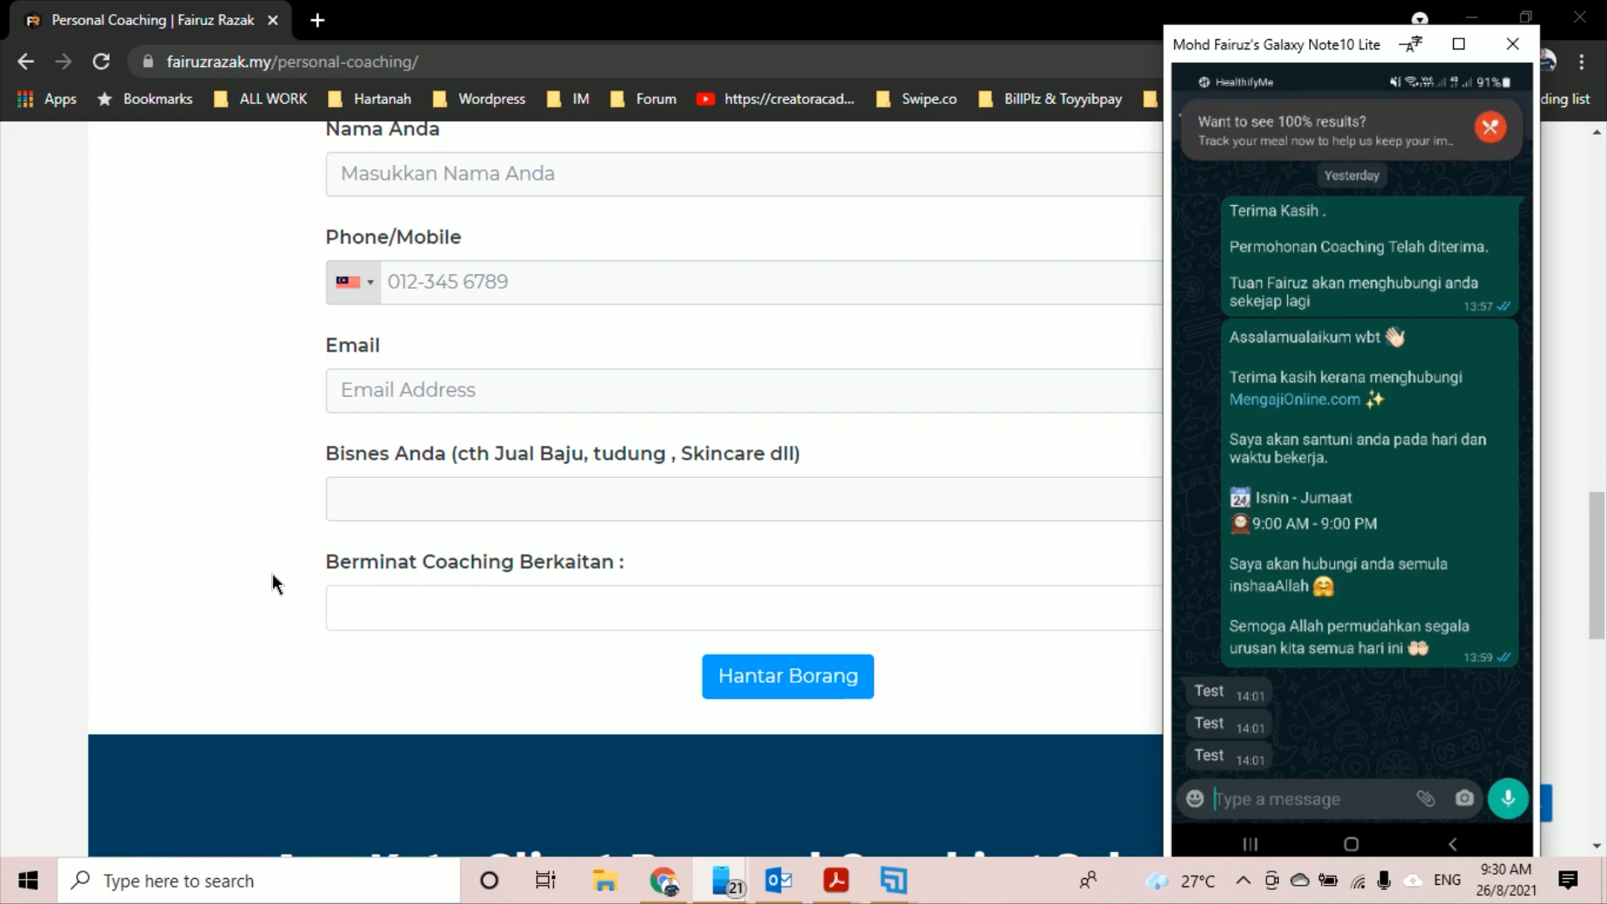
scroll(274, 574, "up", 1)
scroll(274, 574, "up", 2)
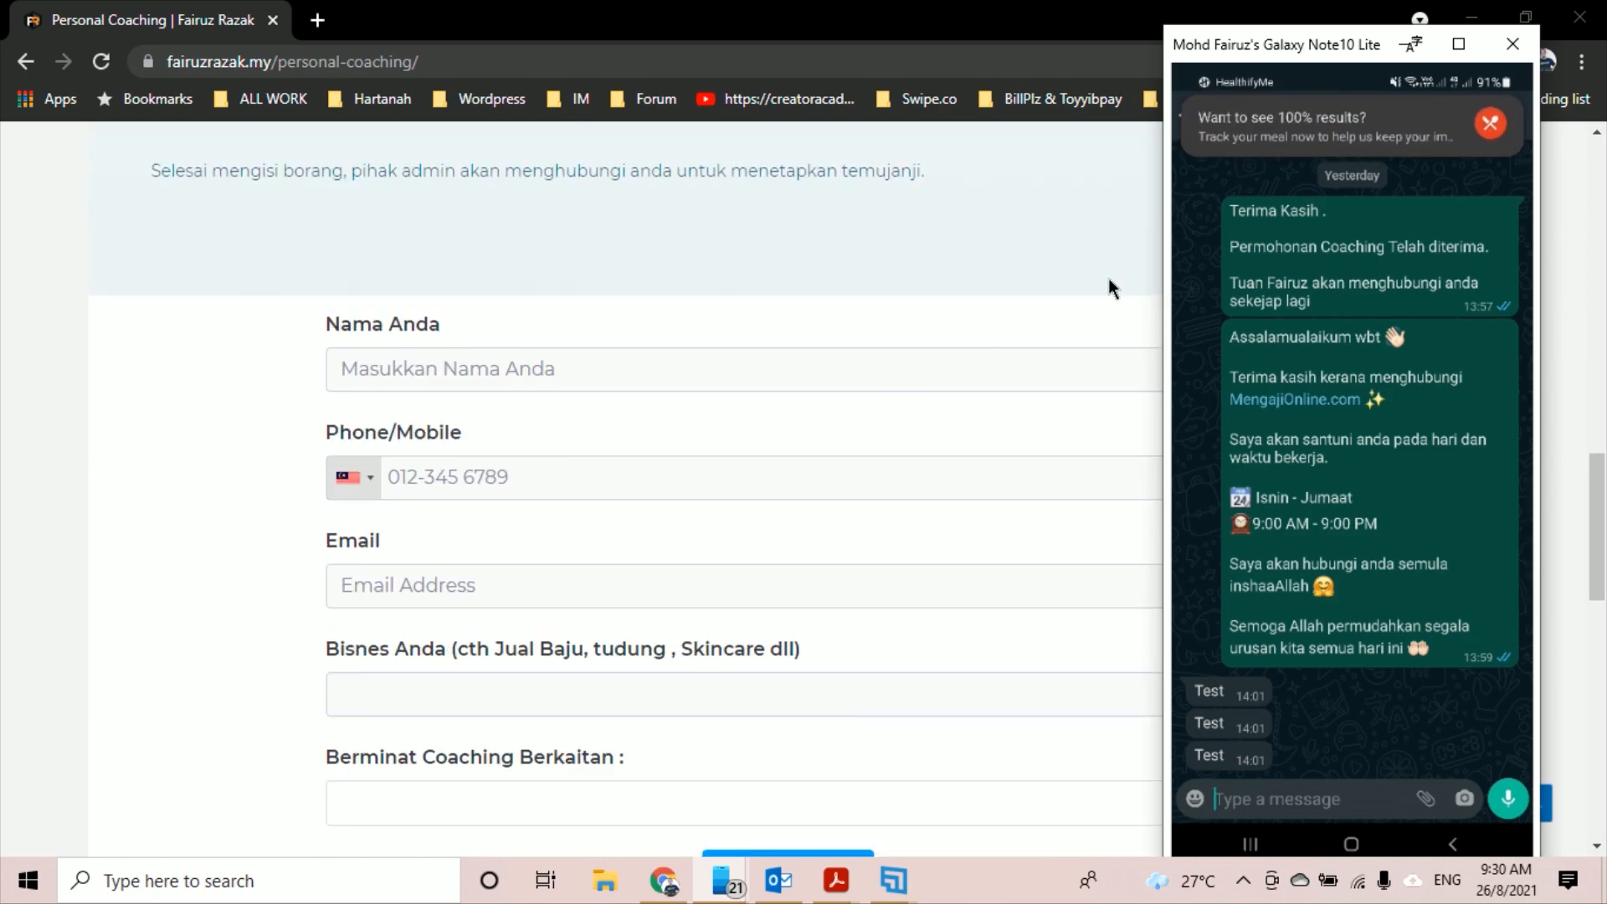
scroll(666, 357, "down", 2)
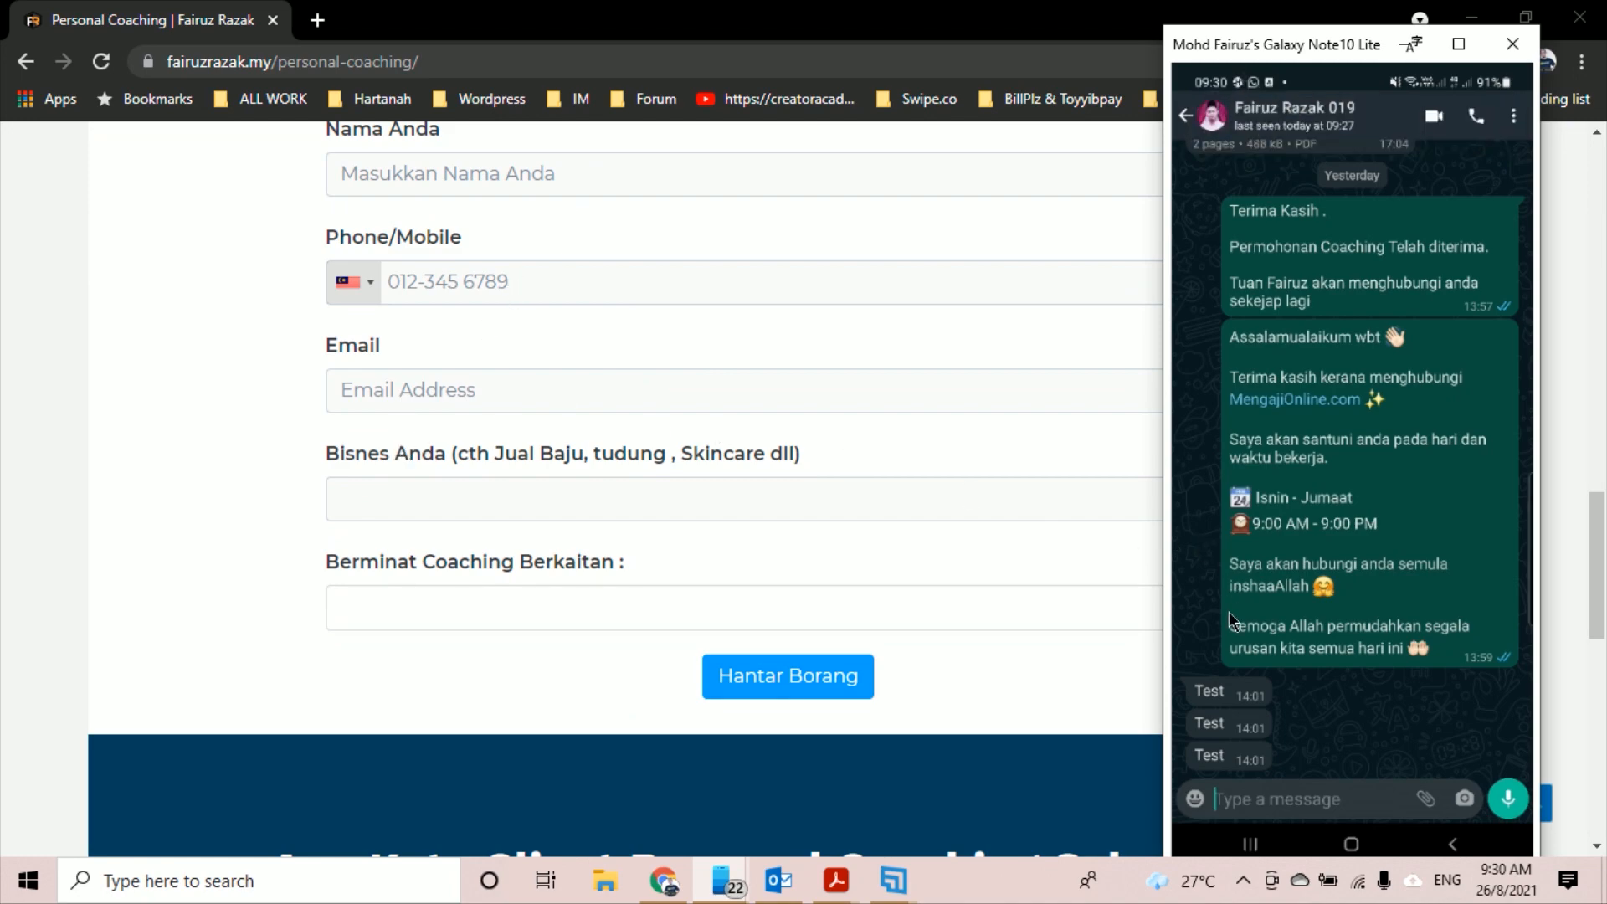
scroll(750, 449, "up", 2)
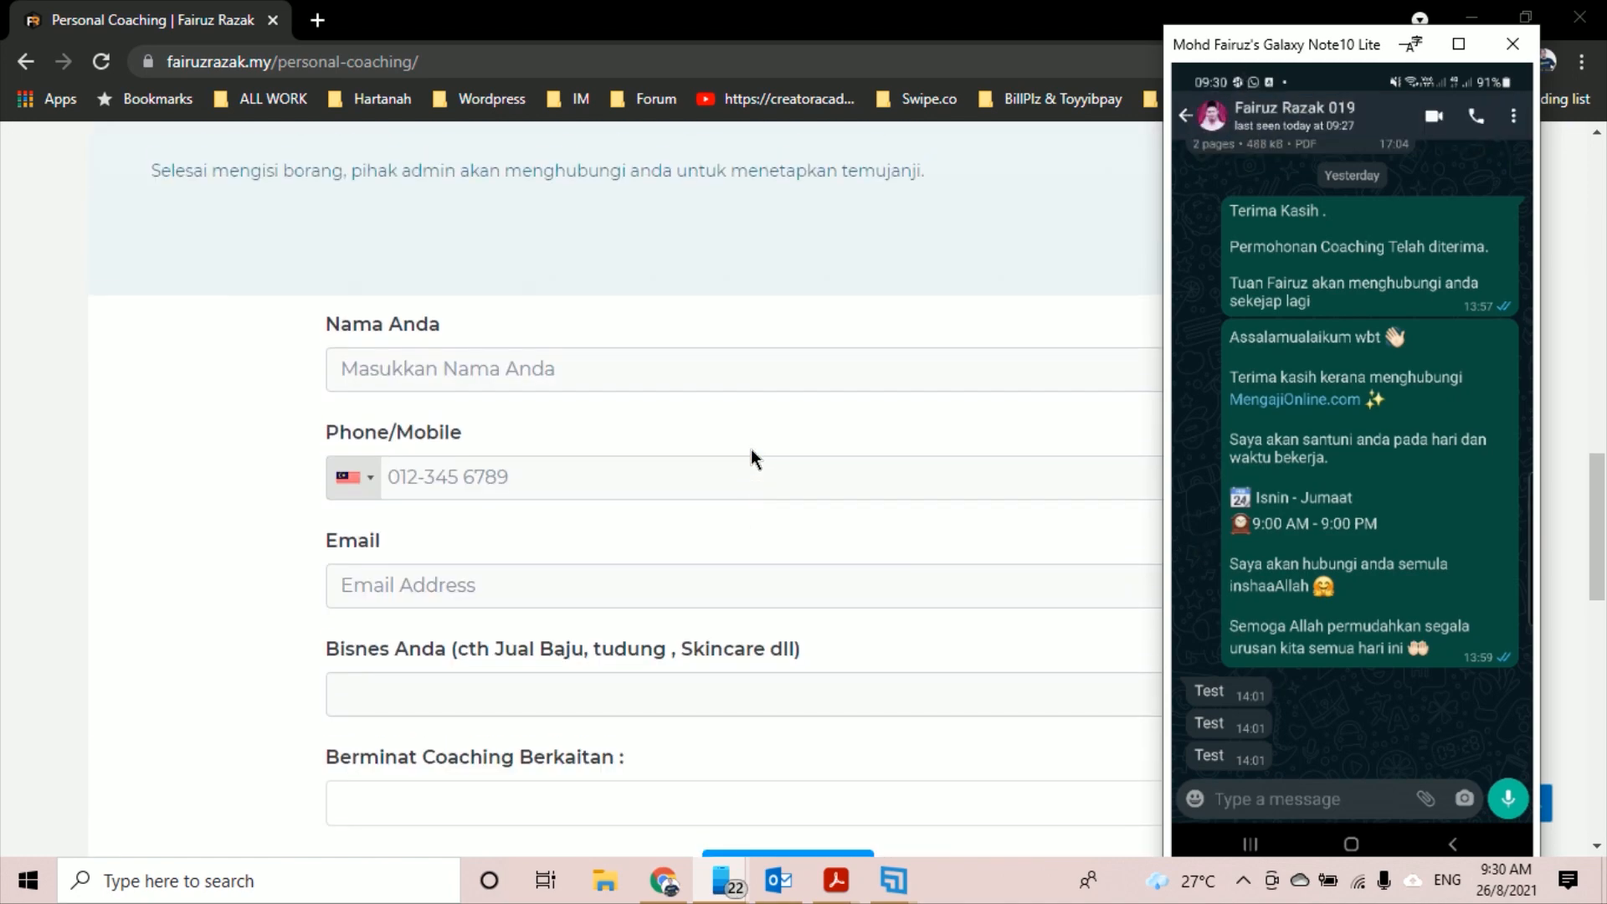
left_click(580, 368)
type("test")
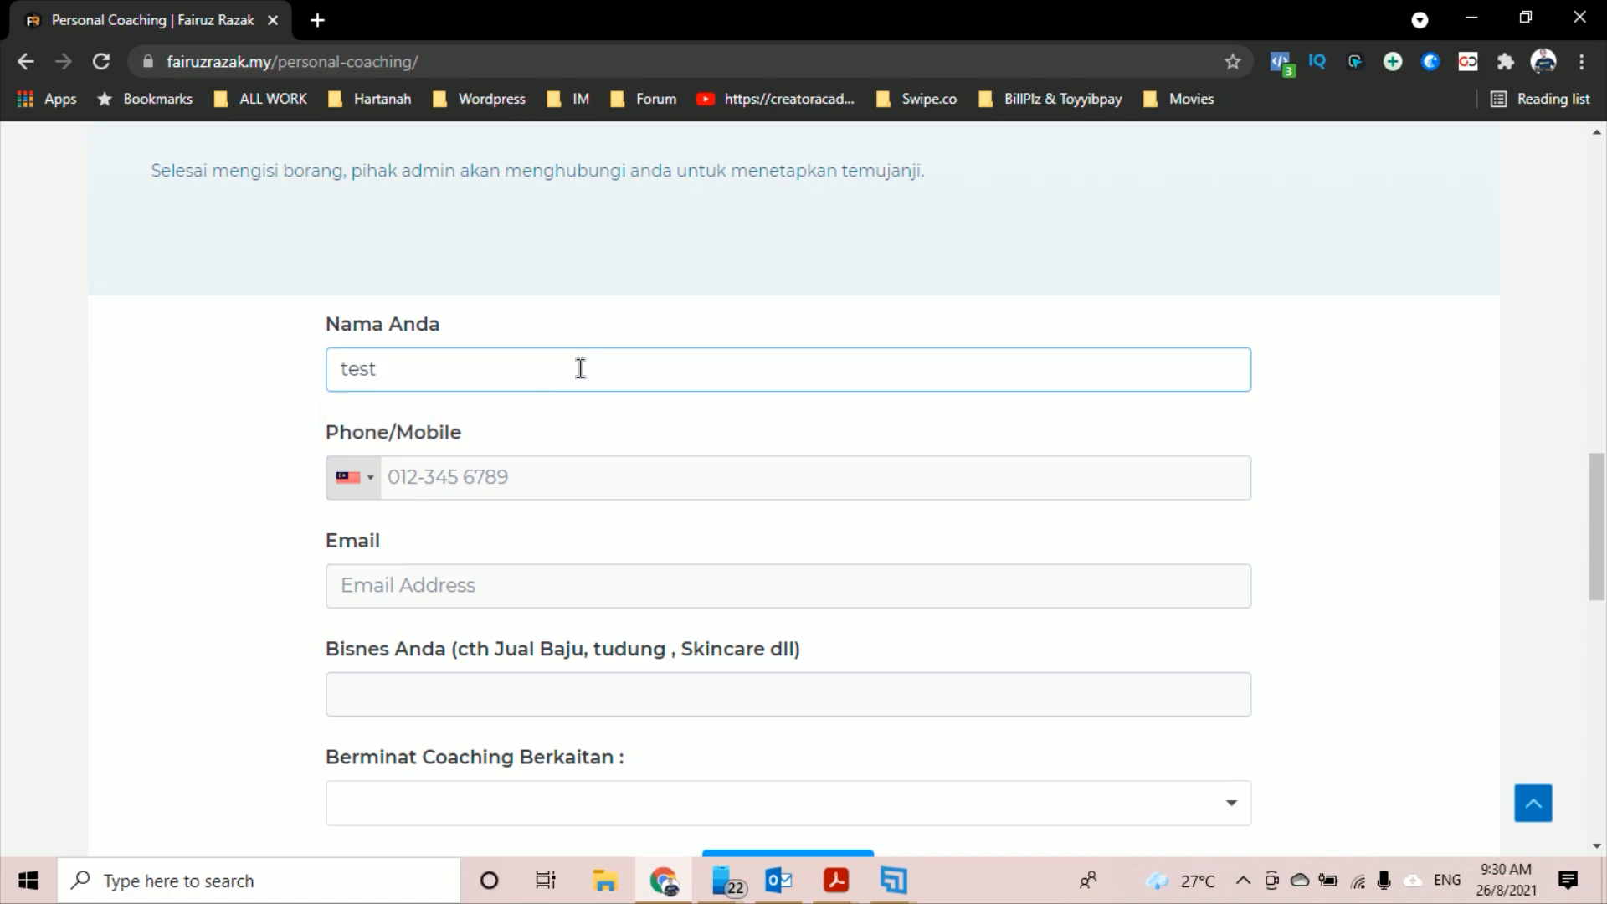
Step: Fill the phone and email fields from the browser's saved autofill entry
left_click(725, 880)
left_click(873, 774)
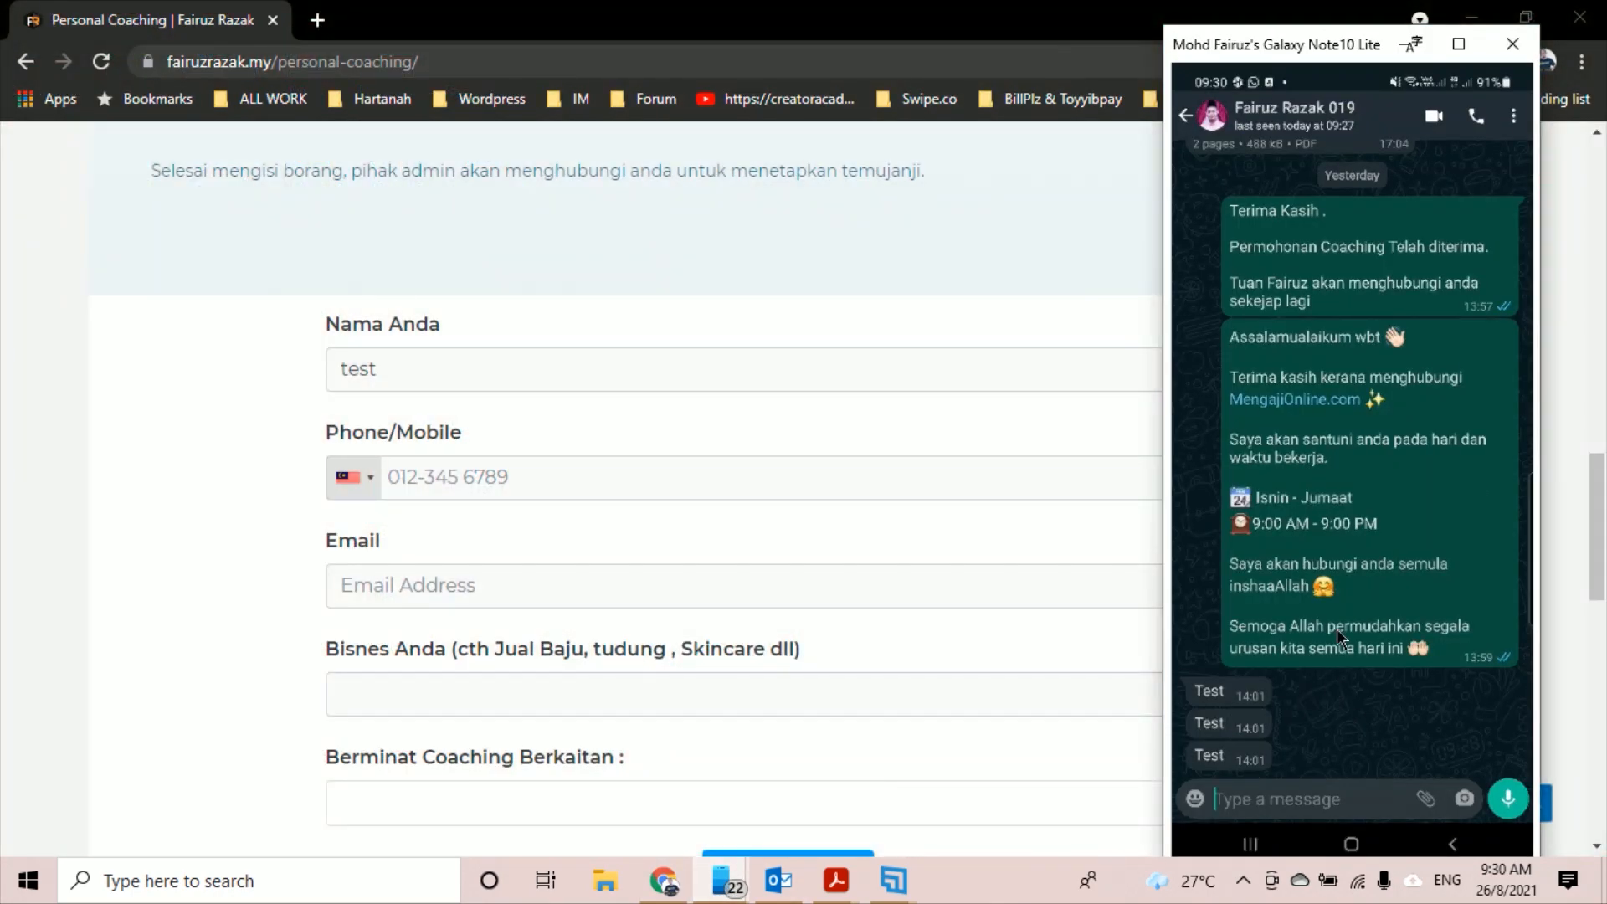
left_click(582, 478)
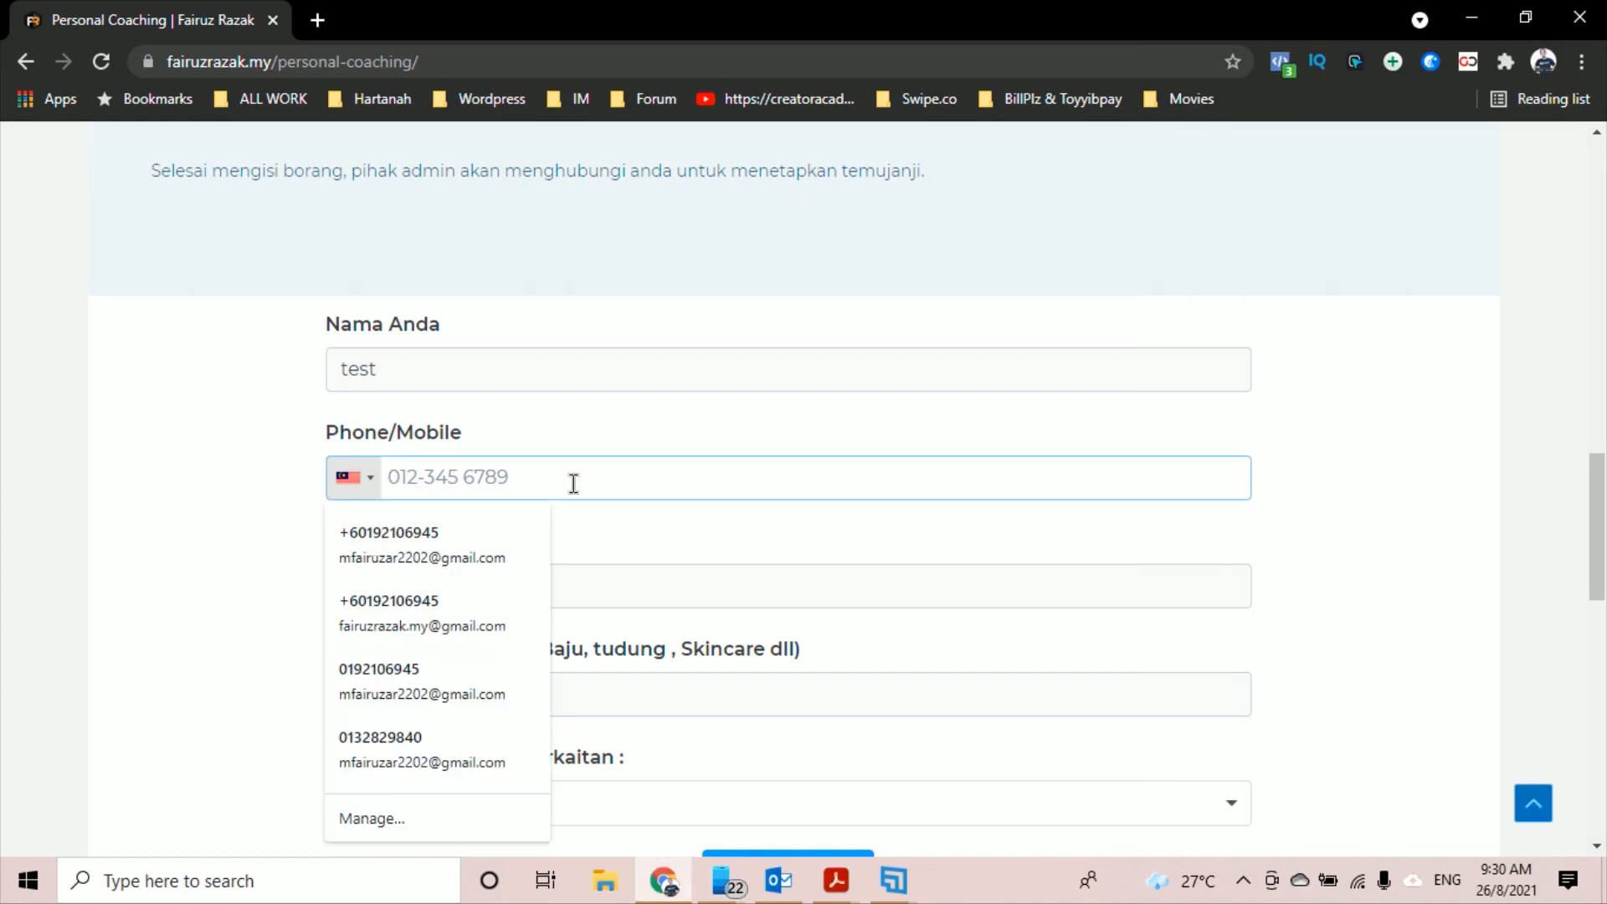
left_click(477, 546)
Step: Enter Test in the business field
scroll(679, 460, "down", 1)
scroll(680, 459, "down", 2)
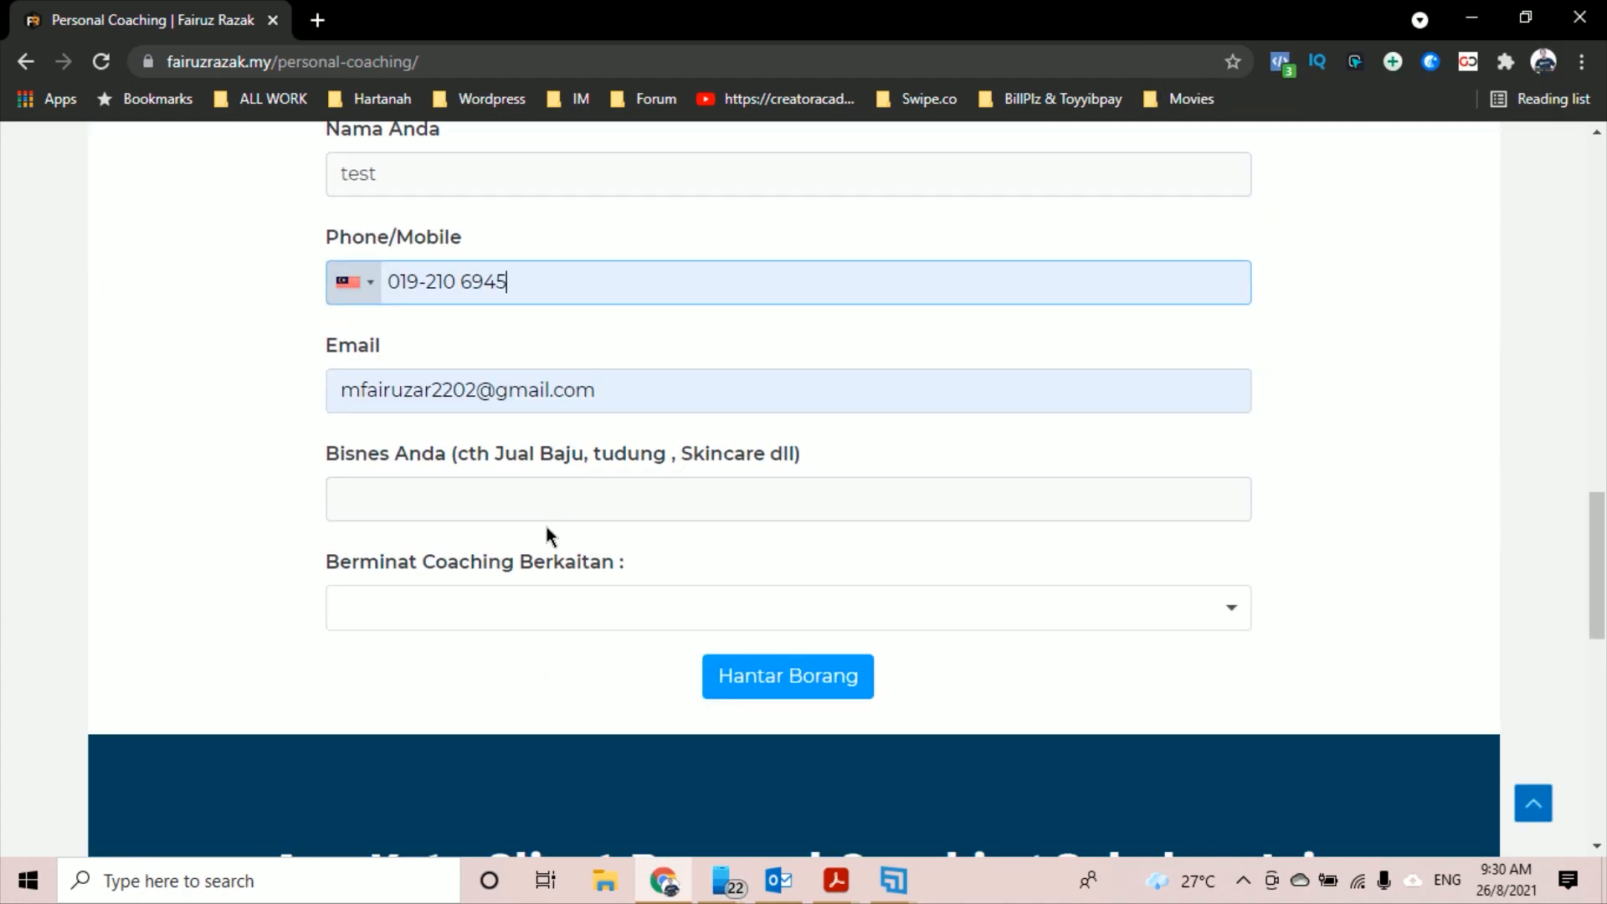
left_click(531, 501)
left_click(385, 680)
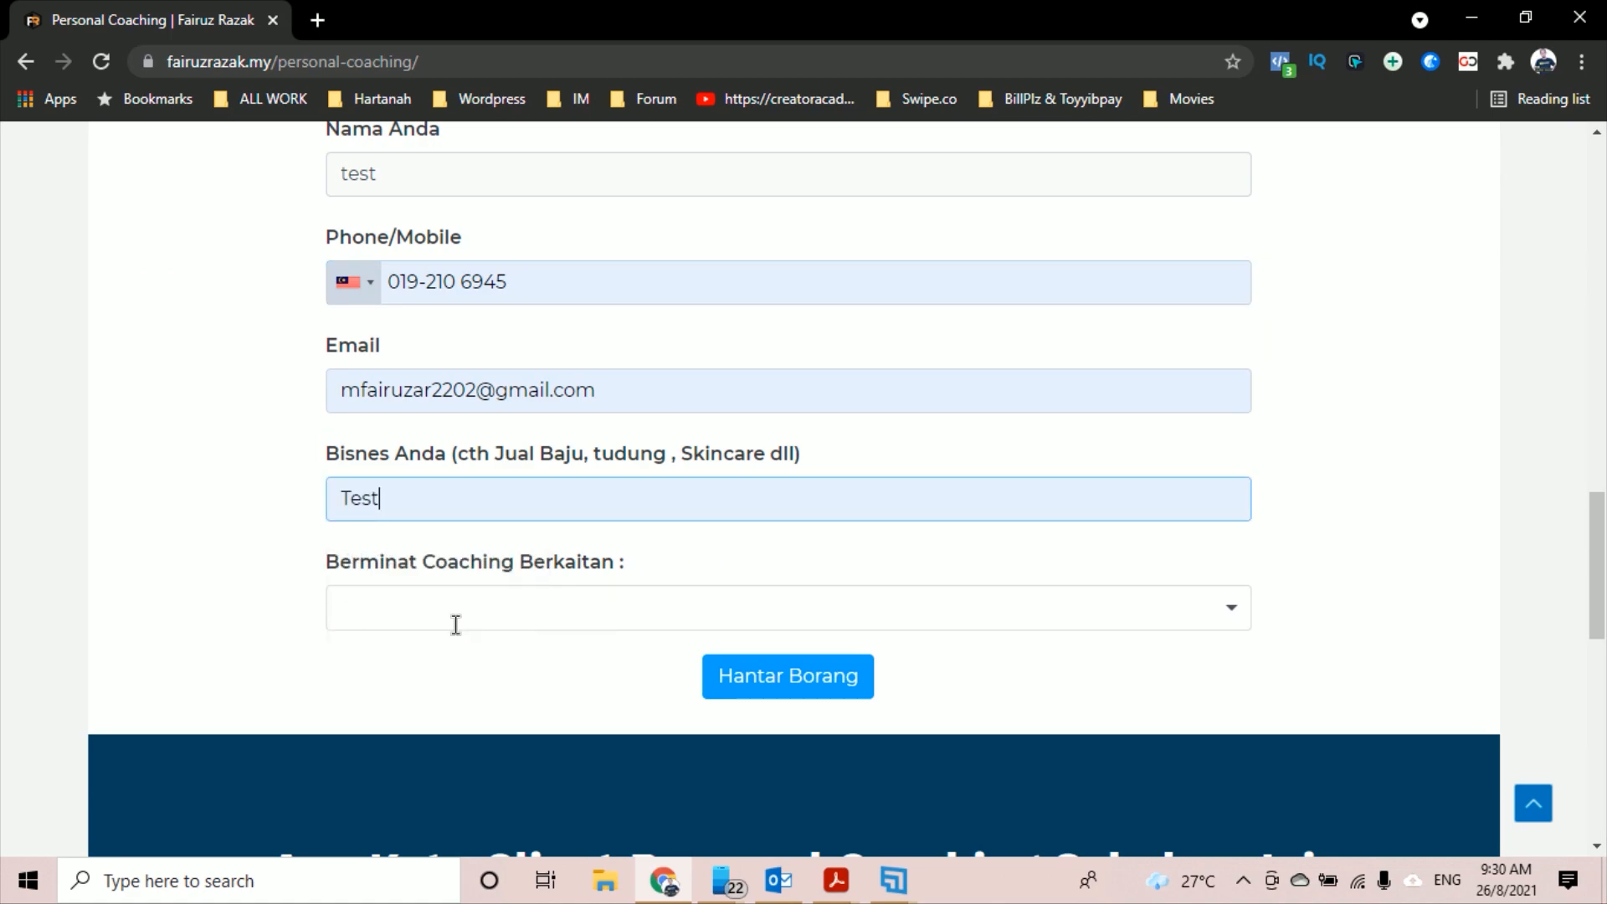
Step: Choose Others as the coaching interest
left_click(449, 602)
scroll(445, 617, "down", 4)
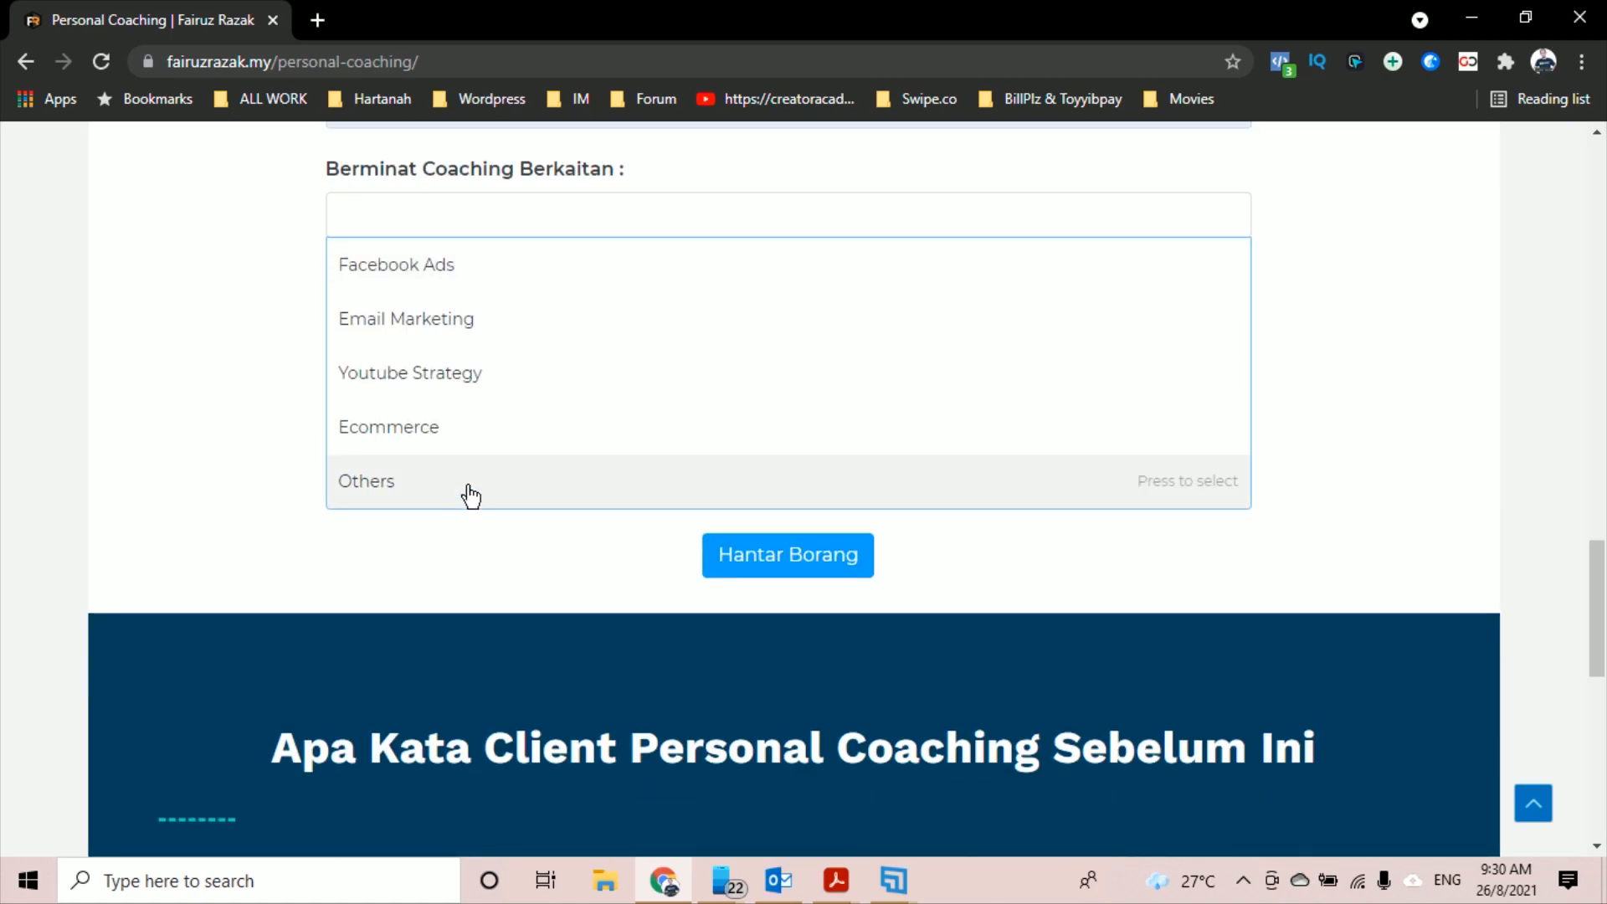
left_click(469, 489)
Step: Enter test in the problem and learning details box
scroll(469, 499, "up", 2)
left_click(409, 611)
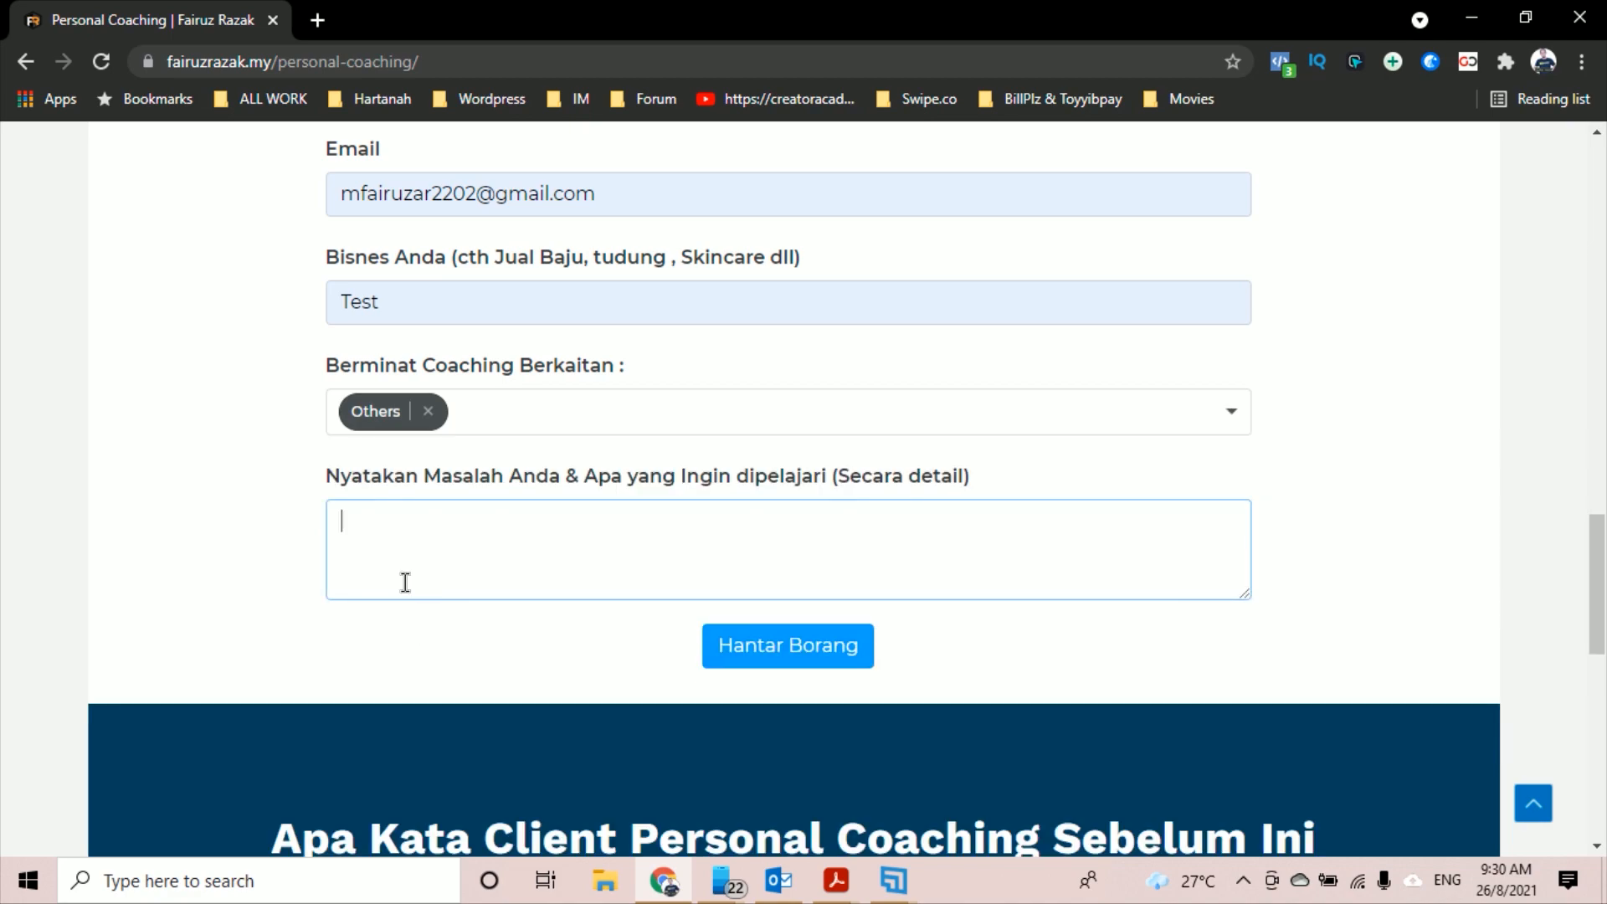
type("test")
Step: Submit the completed Personal Coaching form
scroll(799, 469, "up", 5)
scroll(795, 473, "down", 2)
scroll(796, 475, "up", 2)
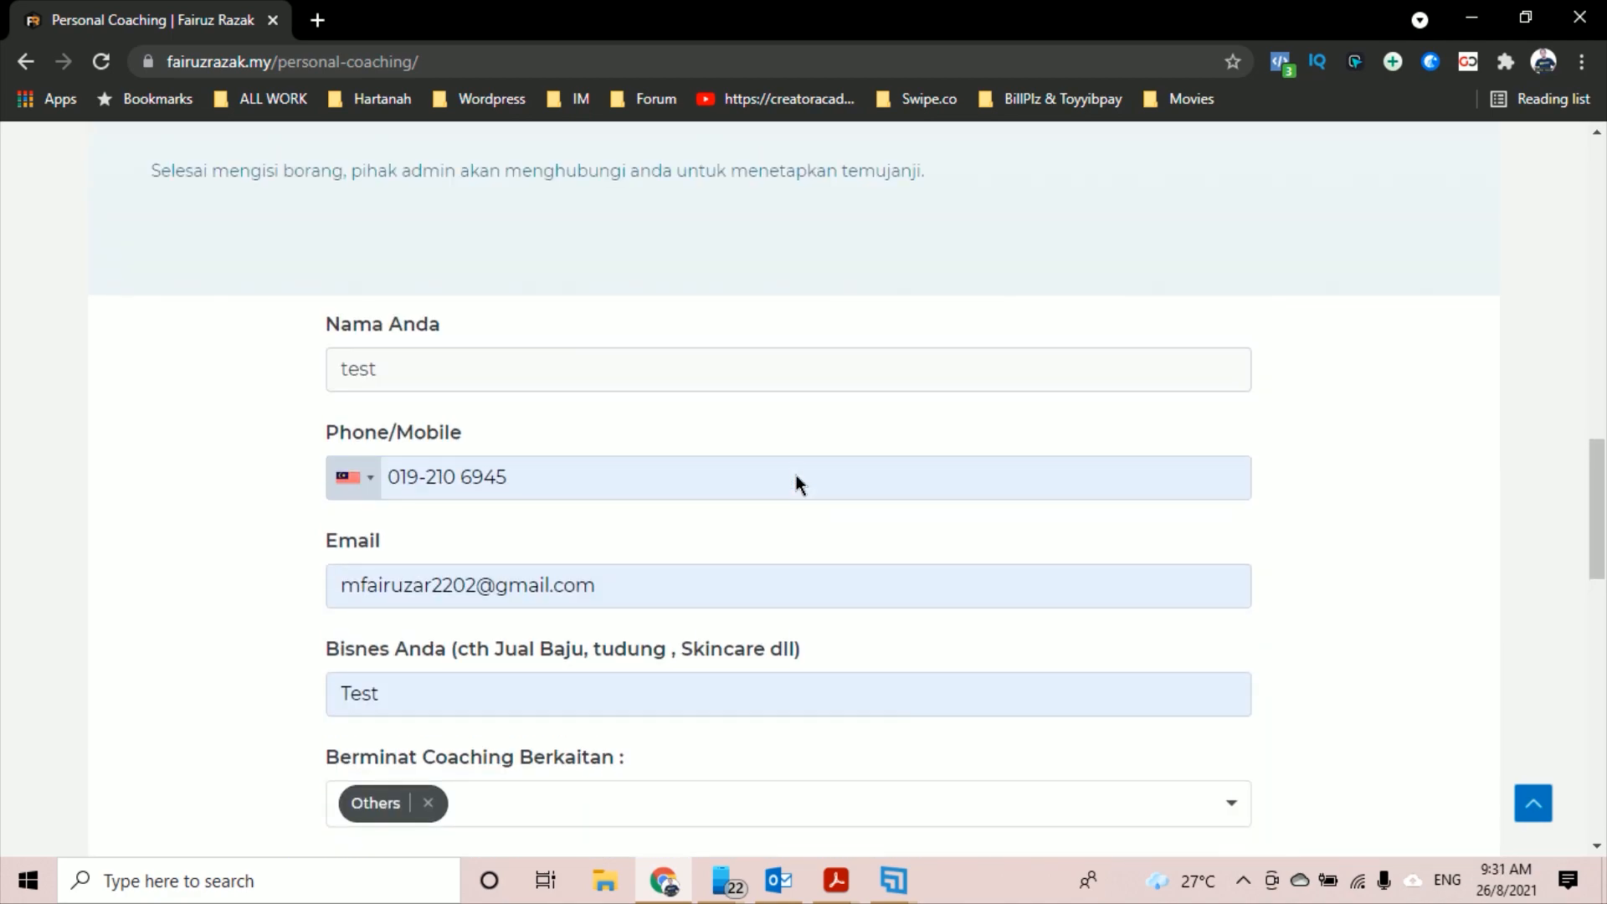
scroll(795, 475, "down", 2)
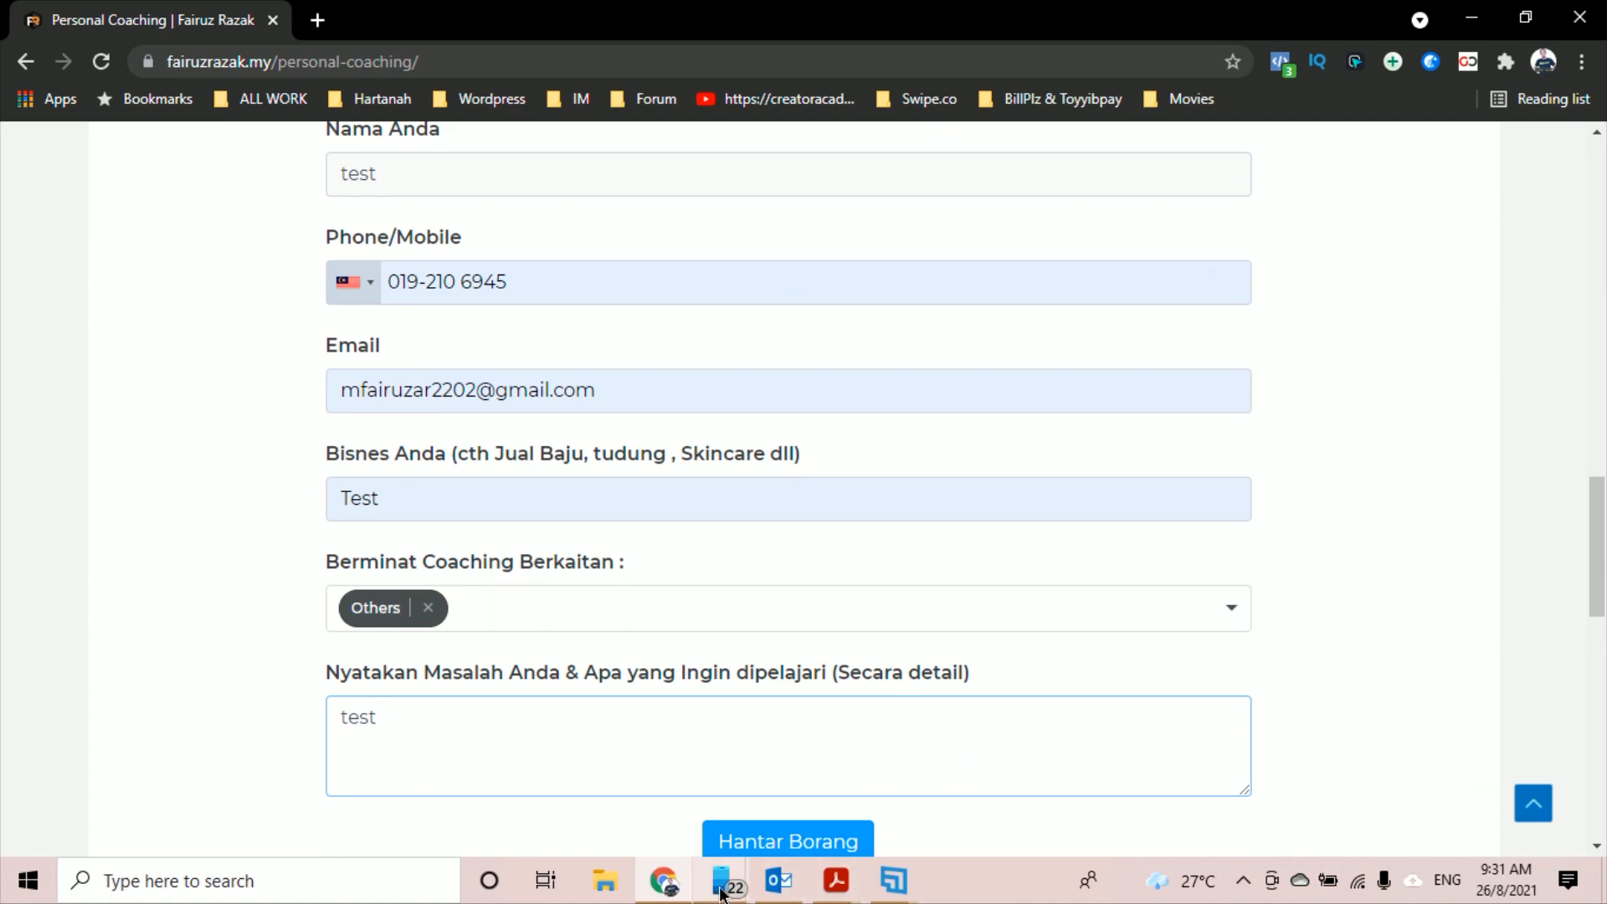
mouse_move(728, 880)
left_click(886, 720)
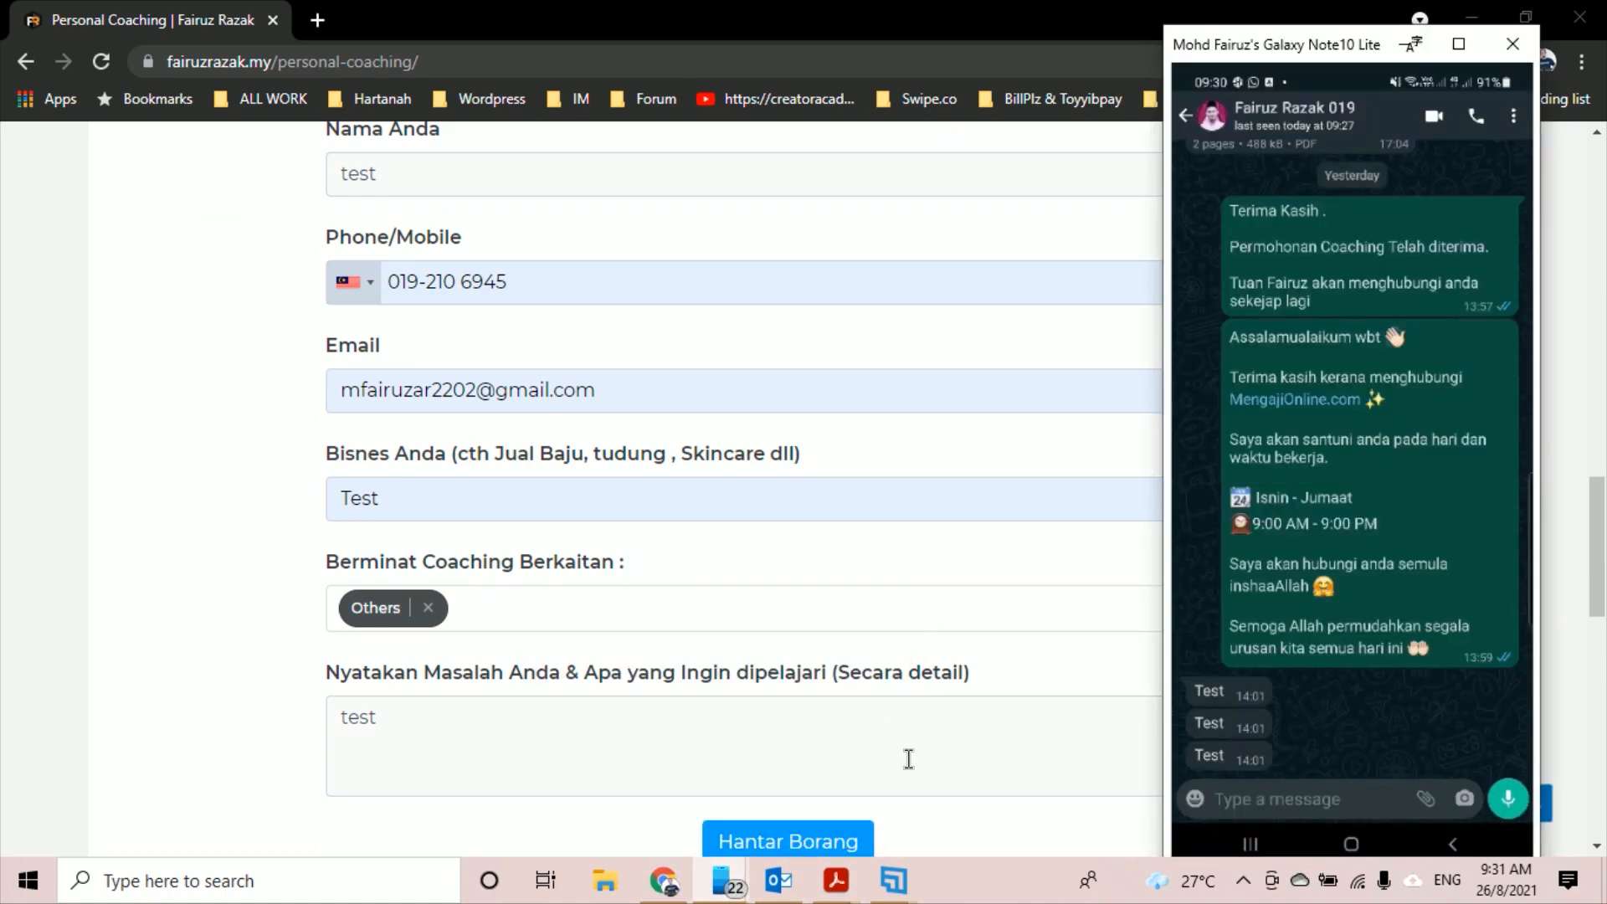
left_click(787, 840)
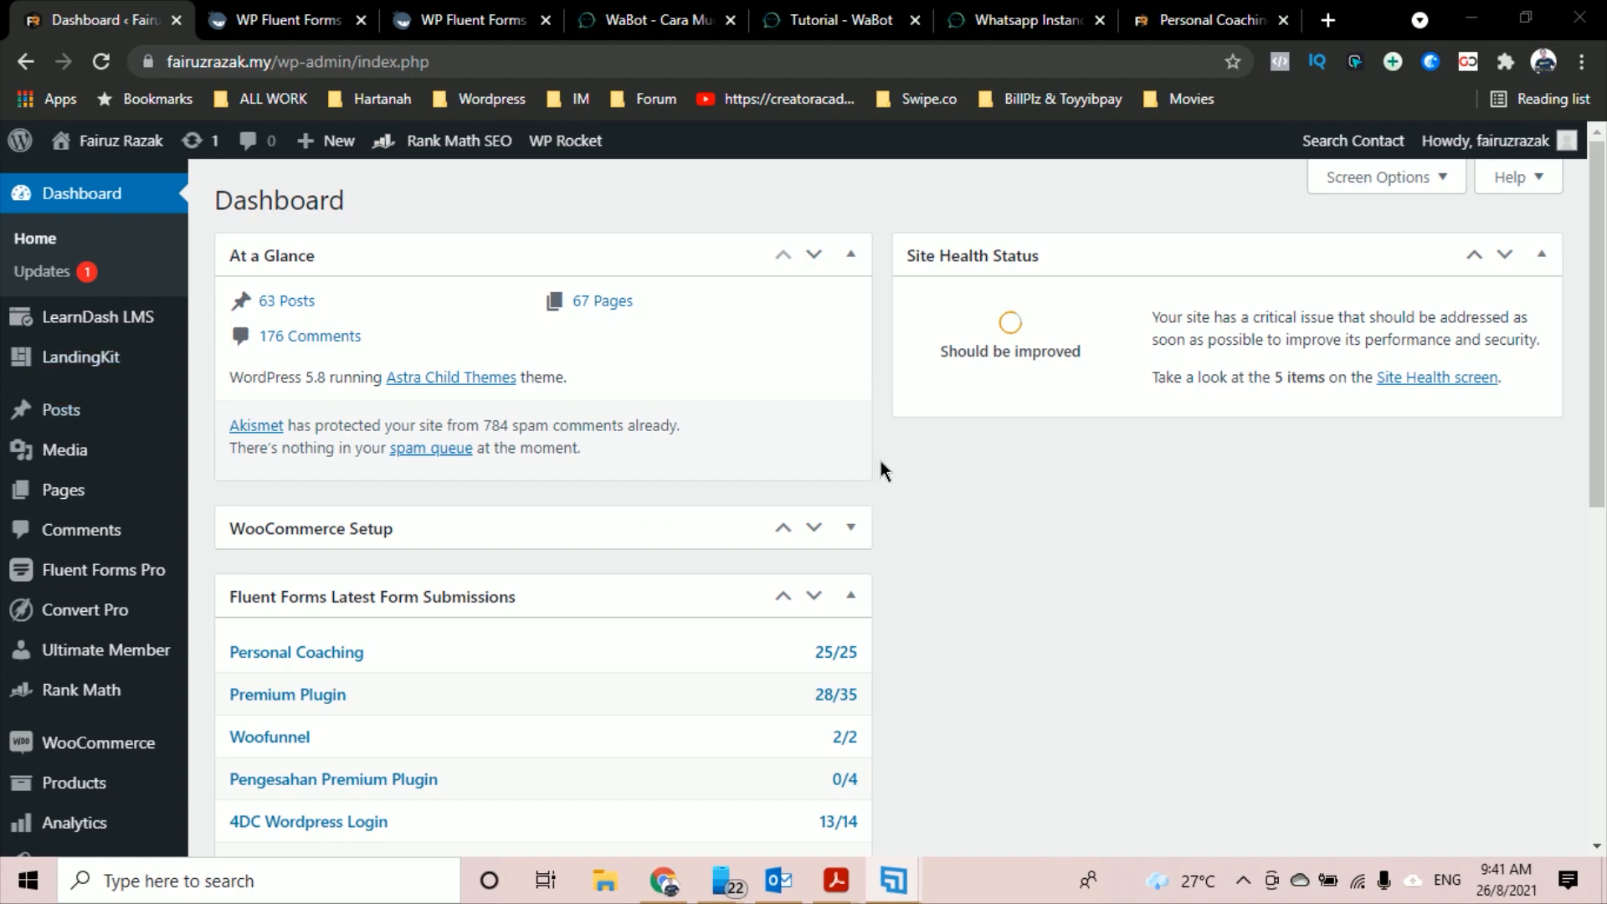
Step: Review the Personal Coaching form tab and the WP Fluent Forms product page
left_click(1213, 20)
scroll(948, 402, "down", 6)
scroll(628, 373, "up", 3)
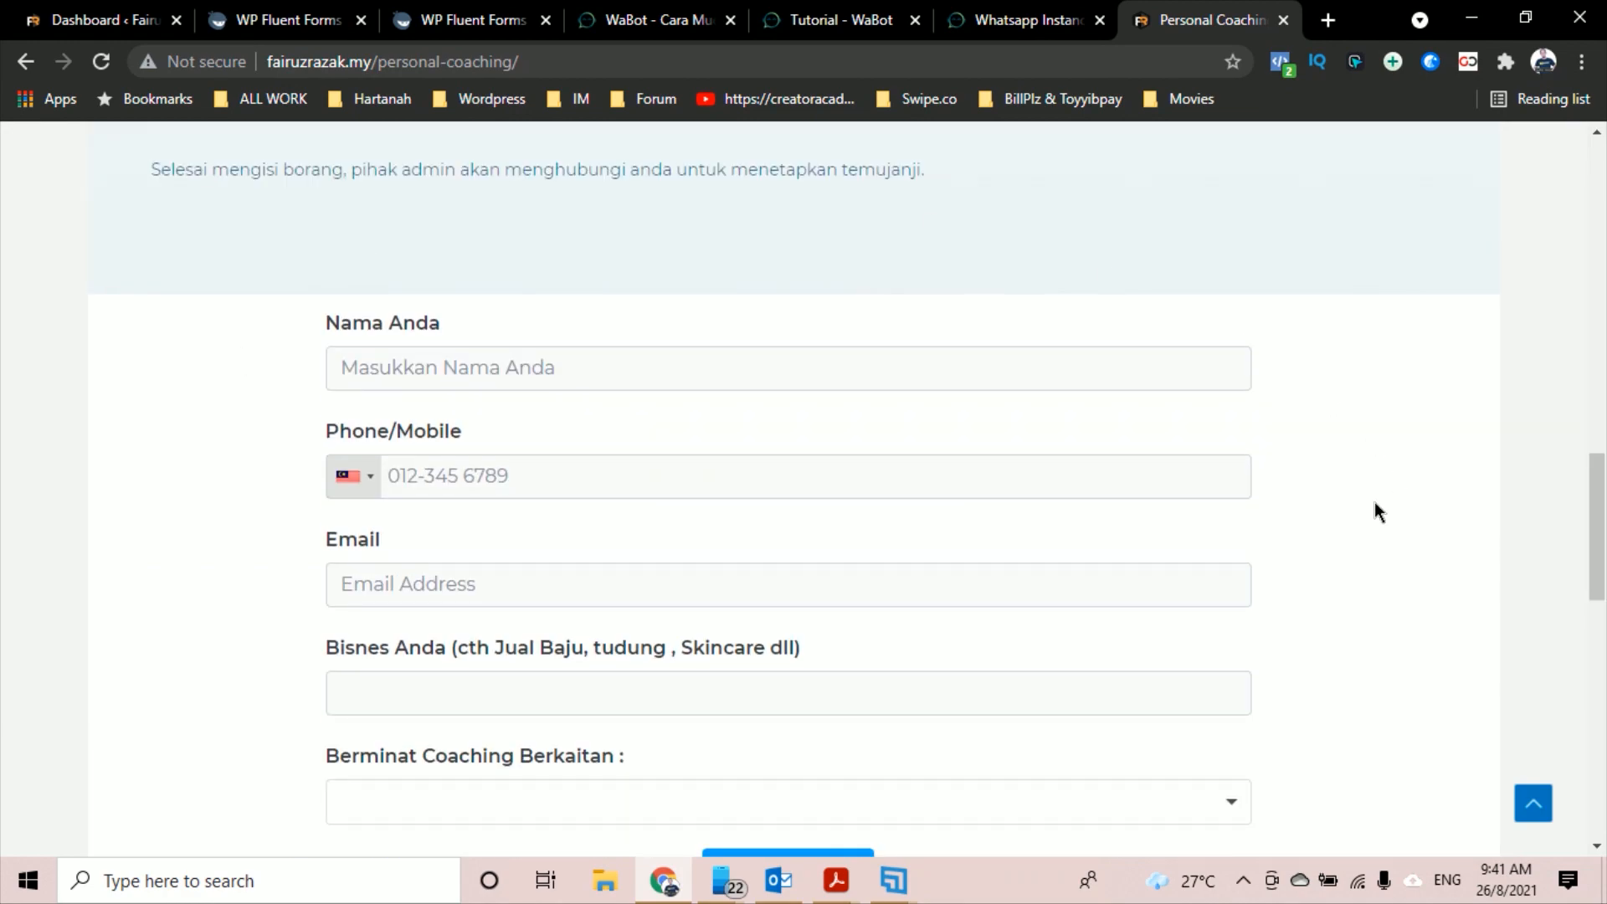
left_click(291, 22)
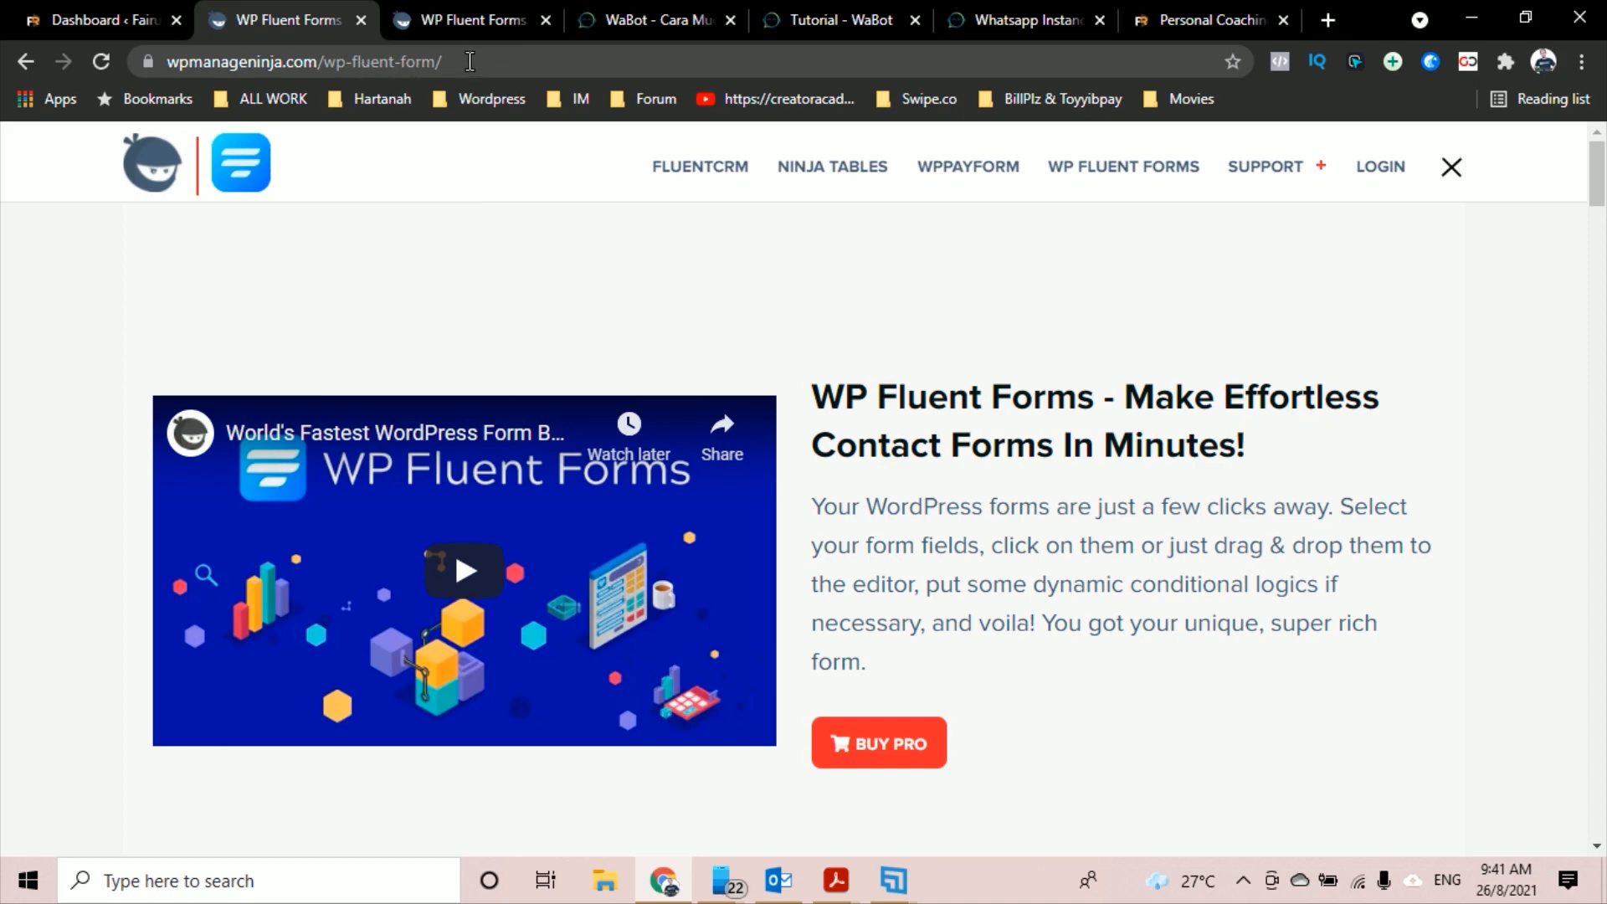
left_click_drag(470, 61, 360, 62)
left_click(630, 315)
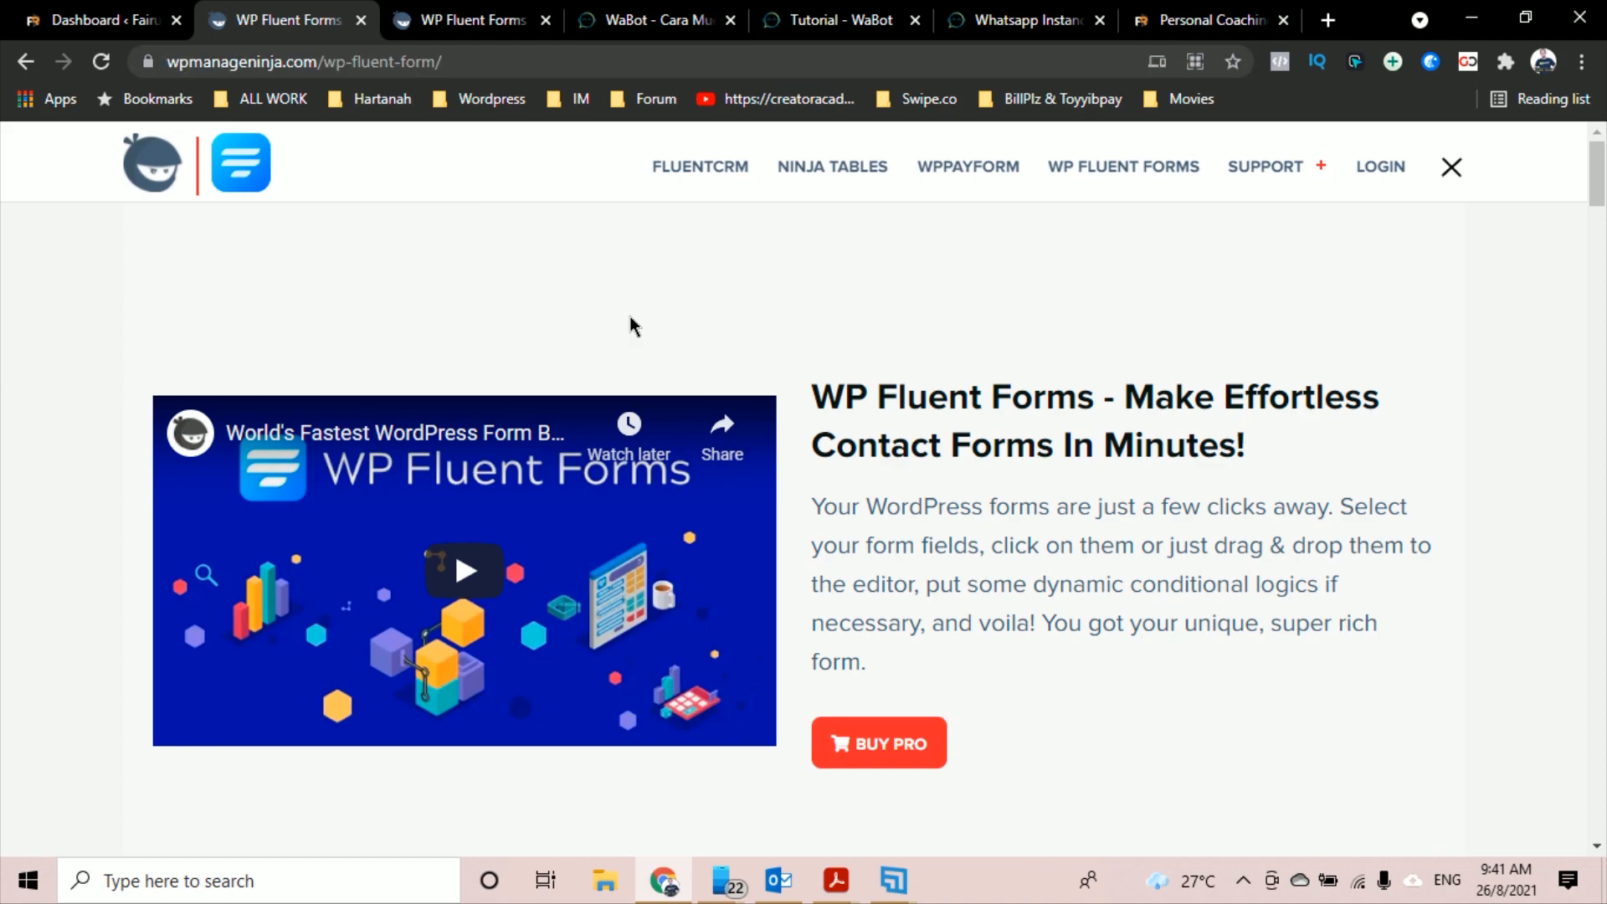
Step: Open the Fluent Forms Pro Add-On page and select the Single Site Annual License option
left_click(496, 10)
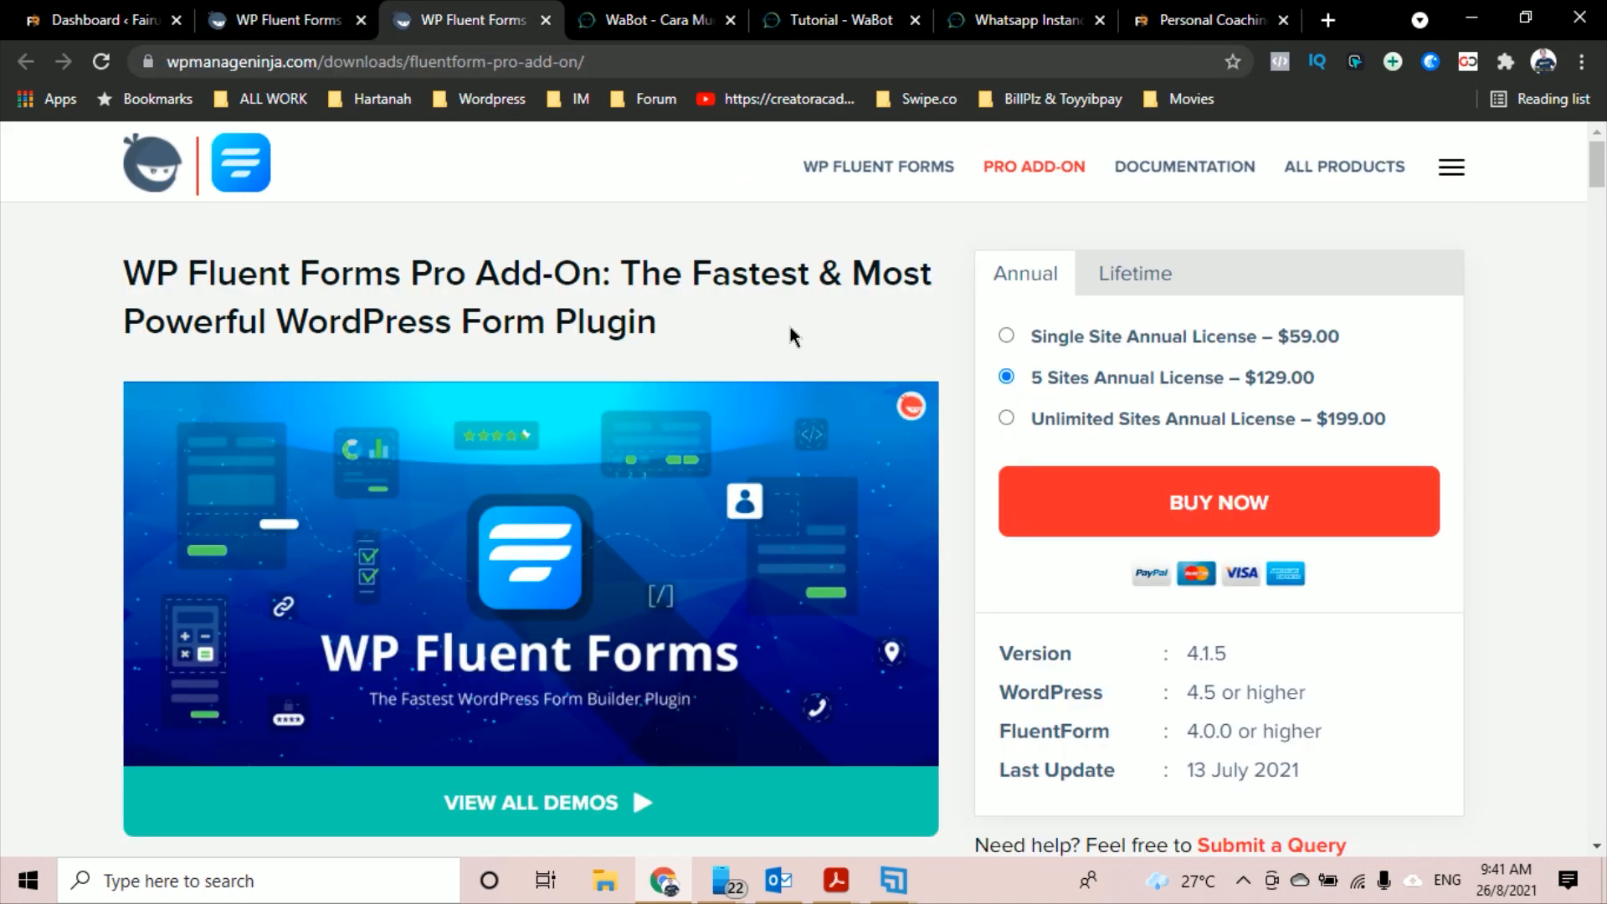
left_click(1008, 336)
Step: Browse the WaBot homepage's feature sections
left_click(641, 30)
scroll(996, 469, "up", 20)
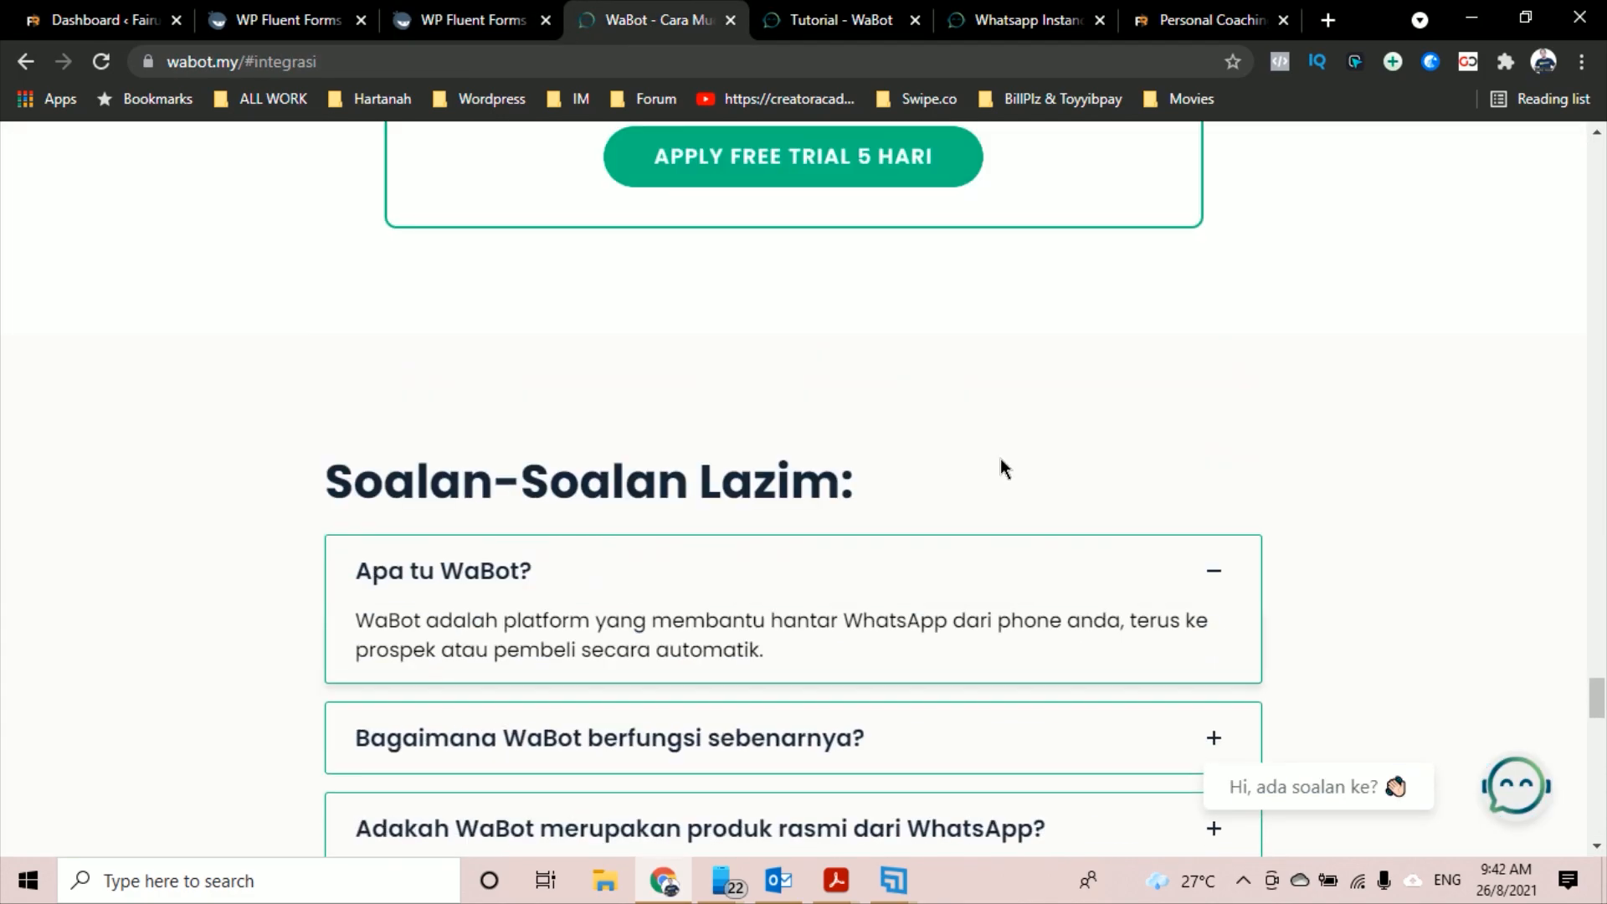
scroll(1010, 463, "up", 20)
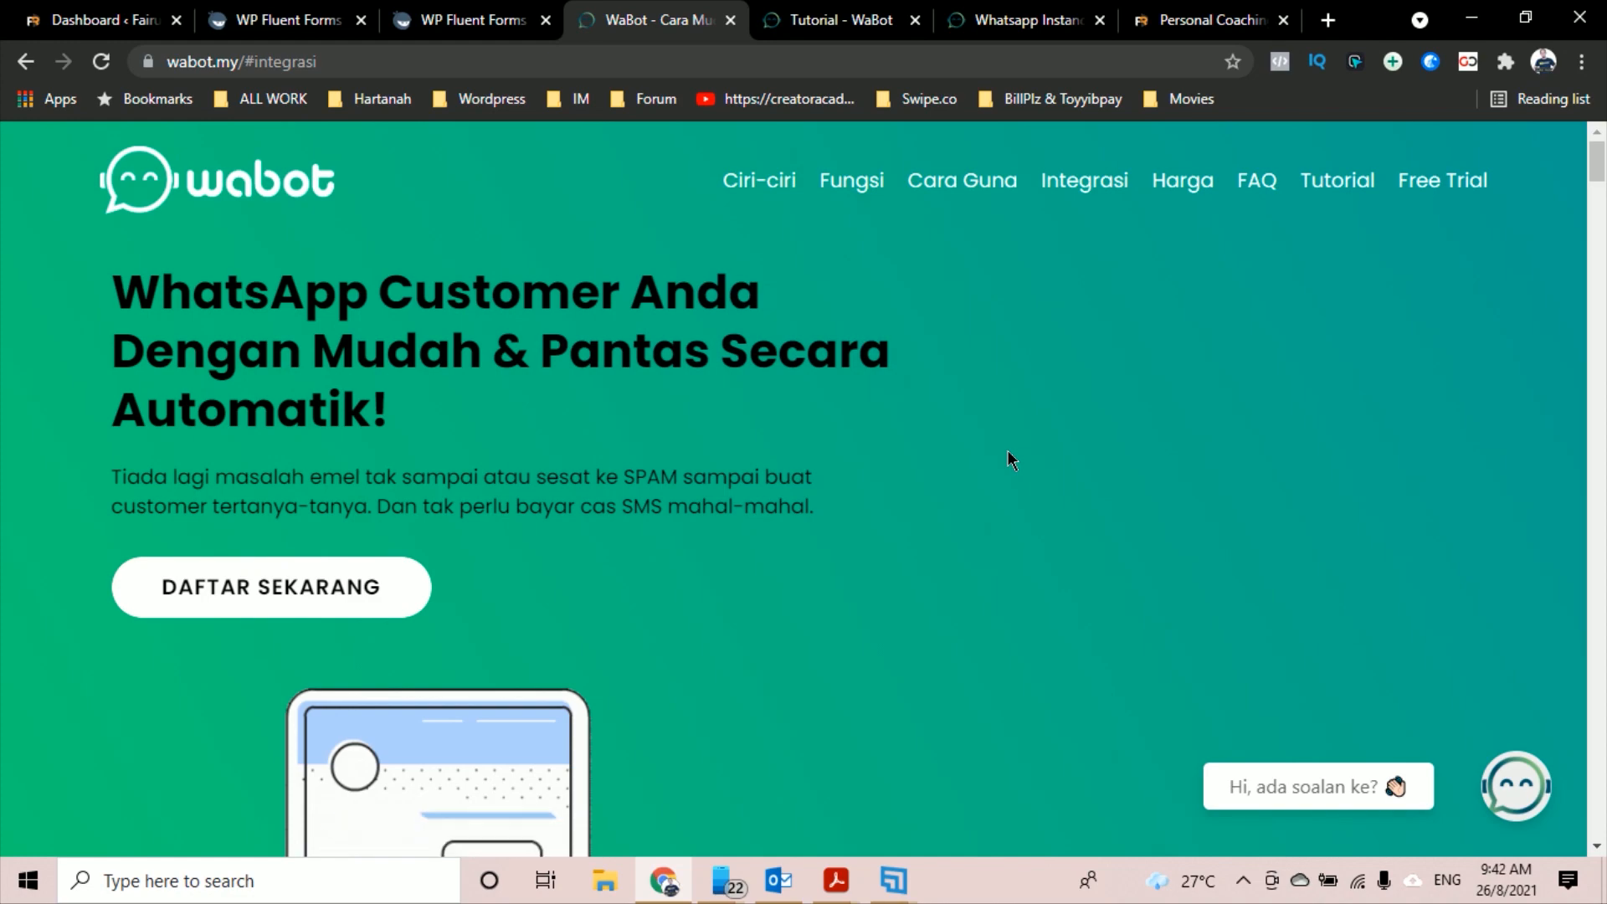
scroll(997, 457, "down", 3)
scroll(986, 475, "down", 10)
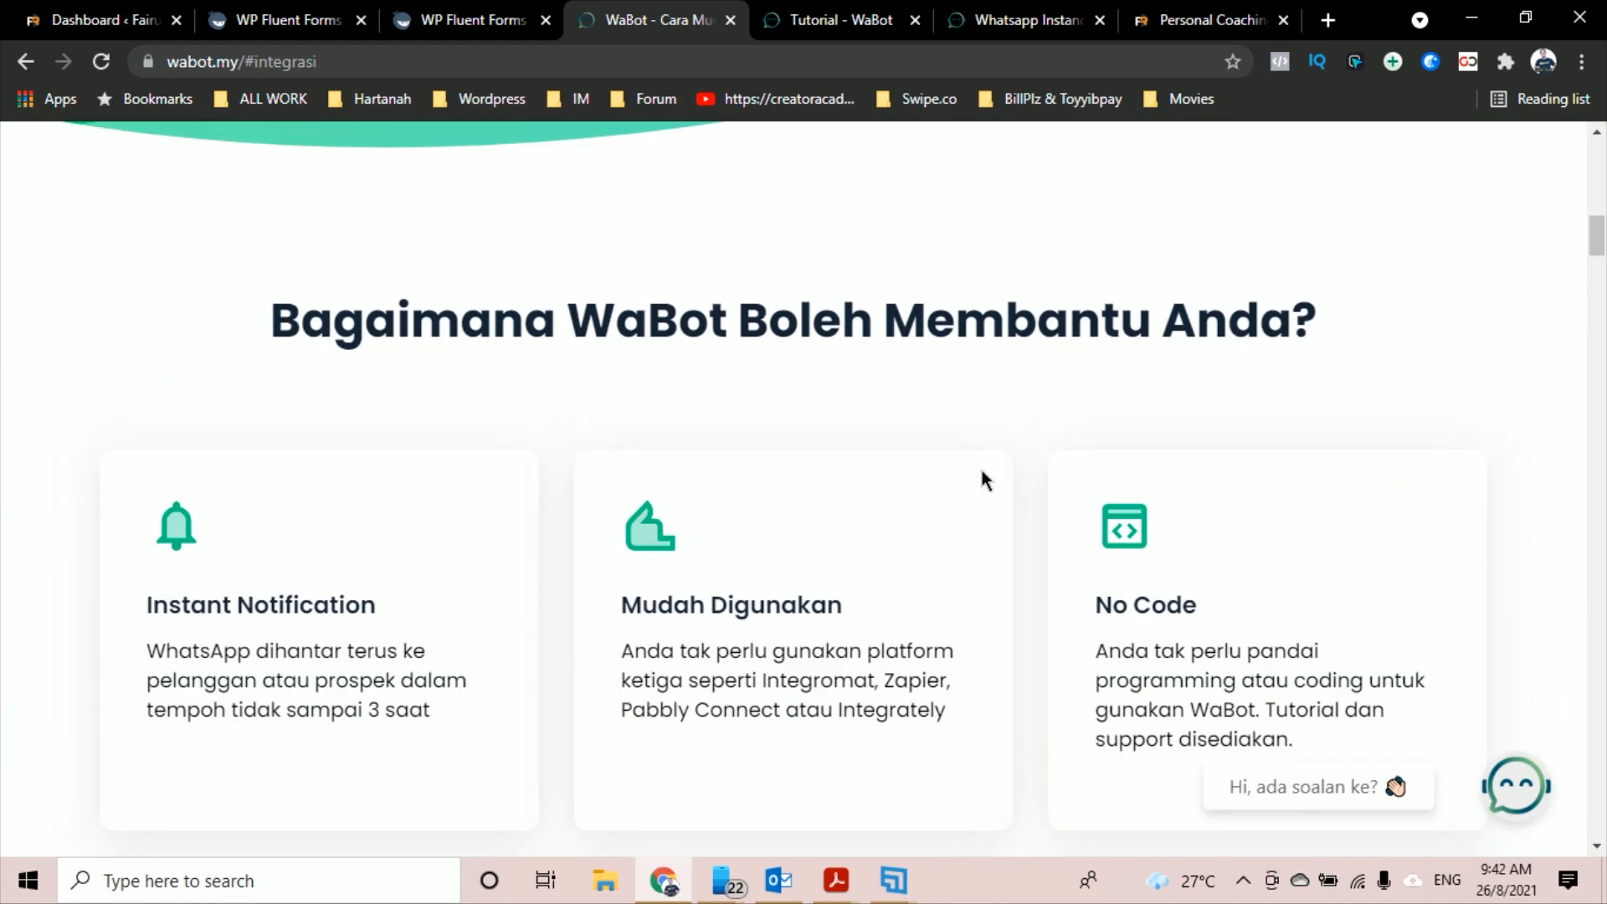
scroll(975, 479, "down", 15)
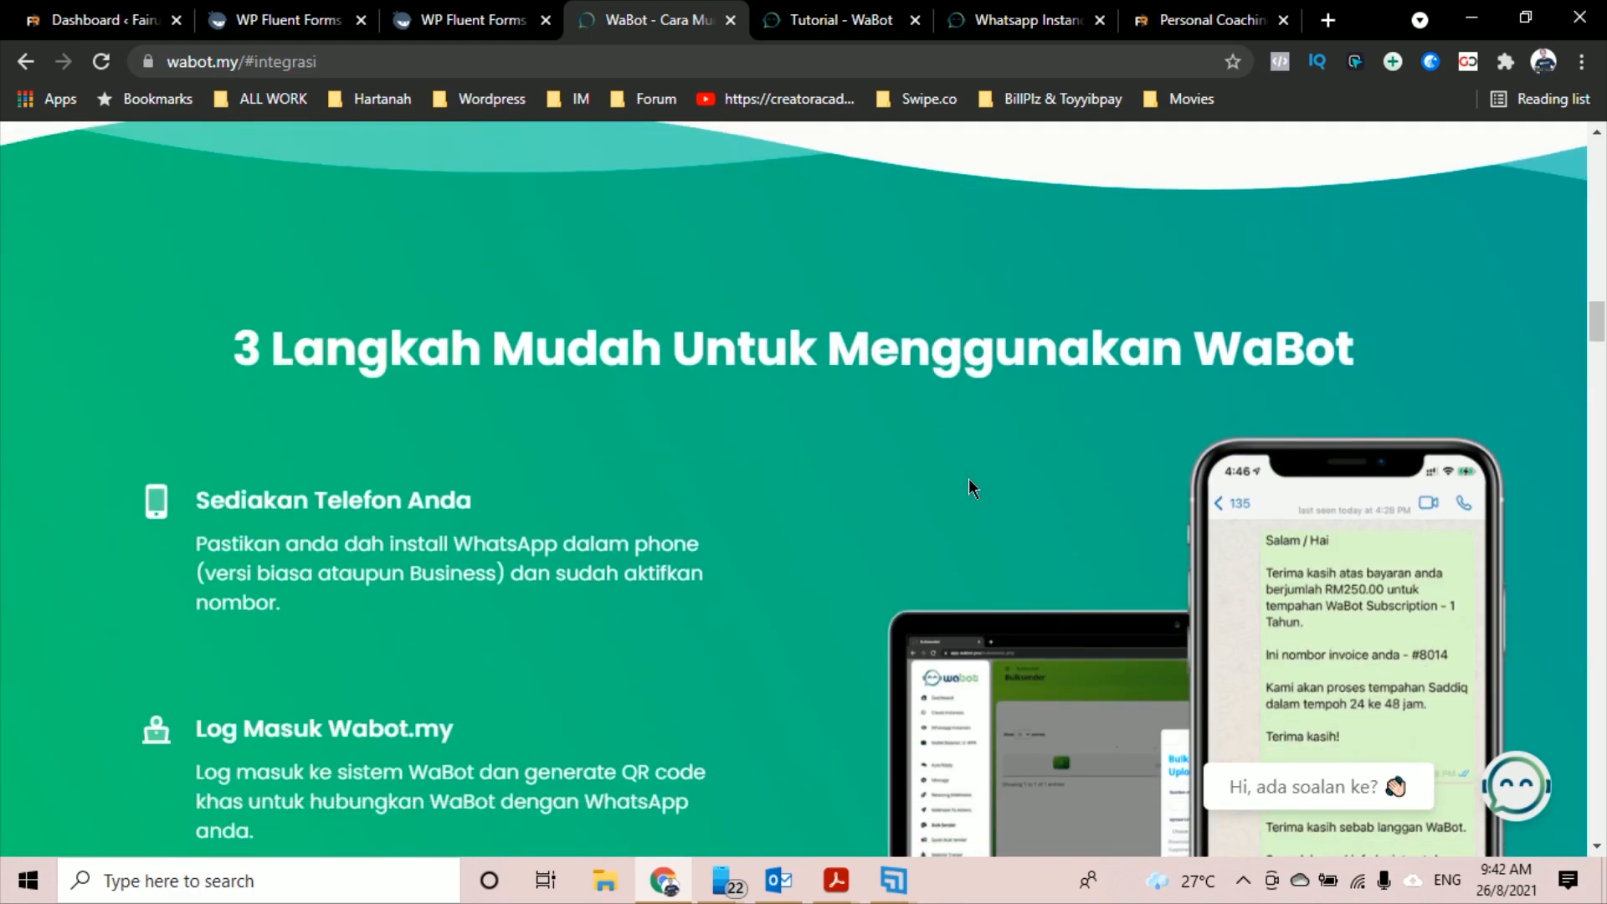
scroll(968, 479, "down", 10)
scroll(965, 487, "down", 8)
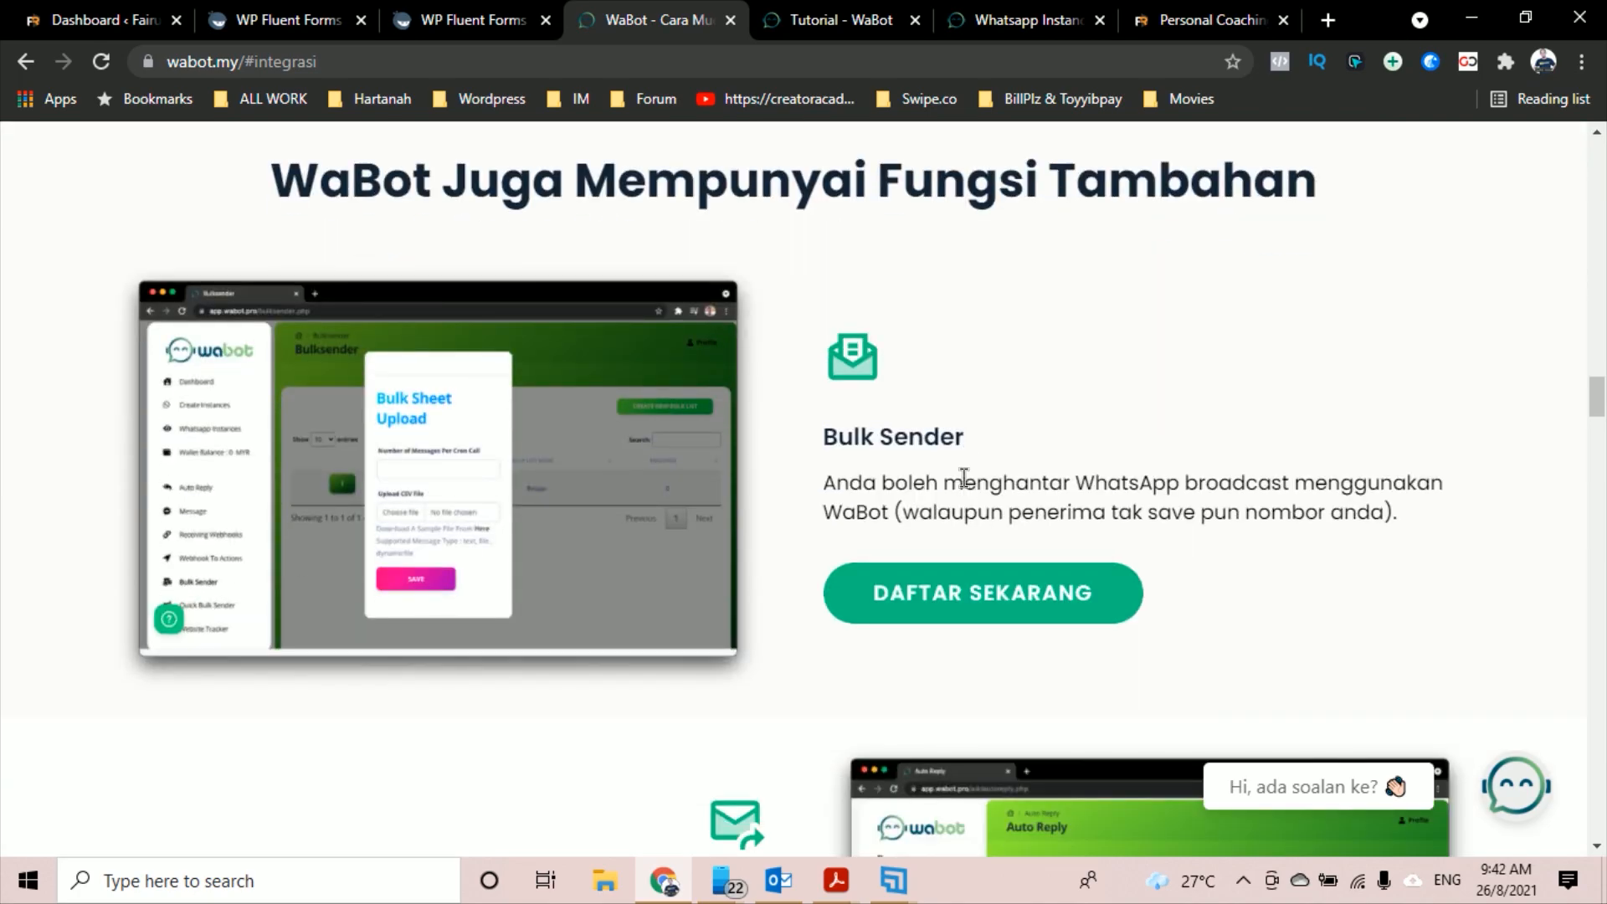
scroll(962, 479, "up", 6)
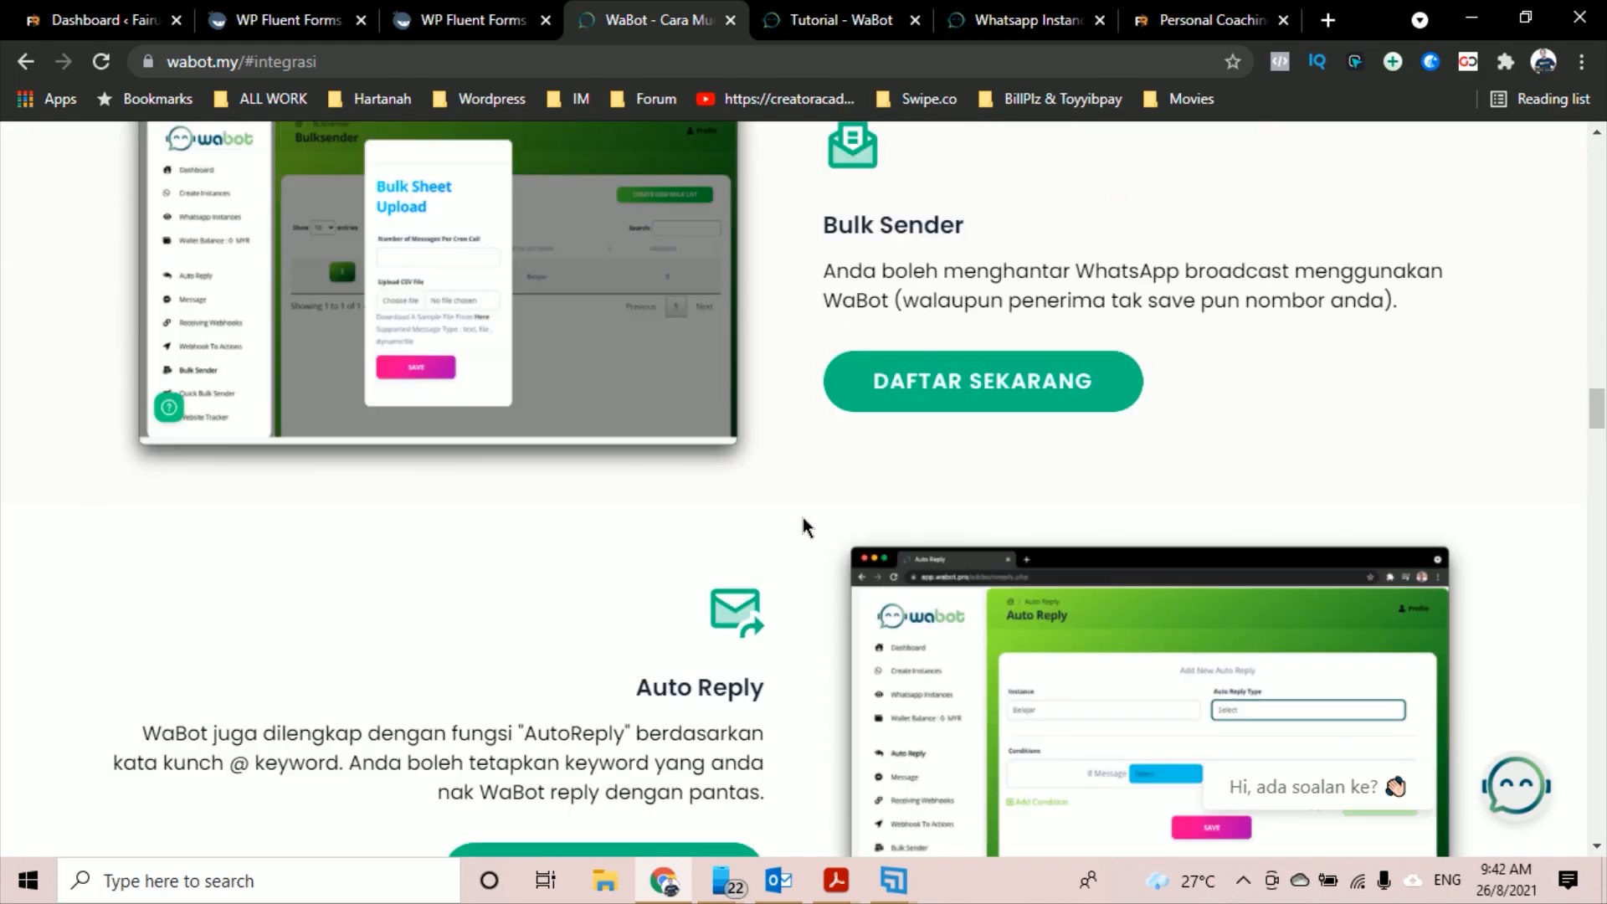
scroll(971, 506, "down", 8)
scroll(971, 509, "up", 6)
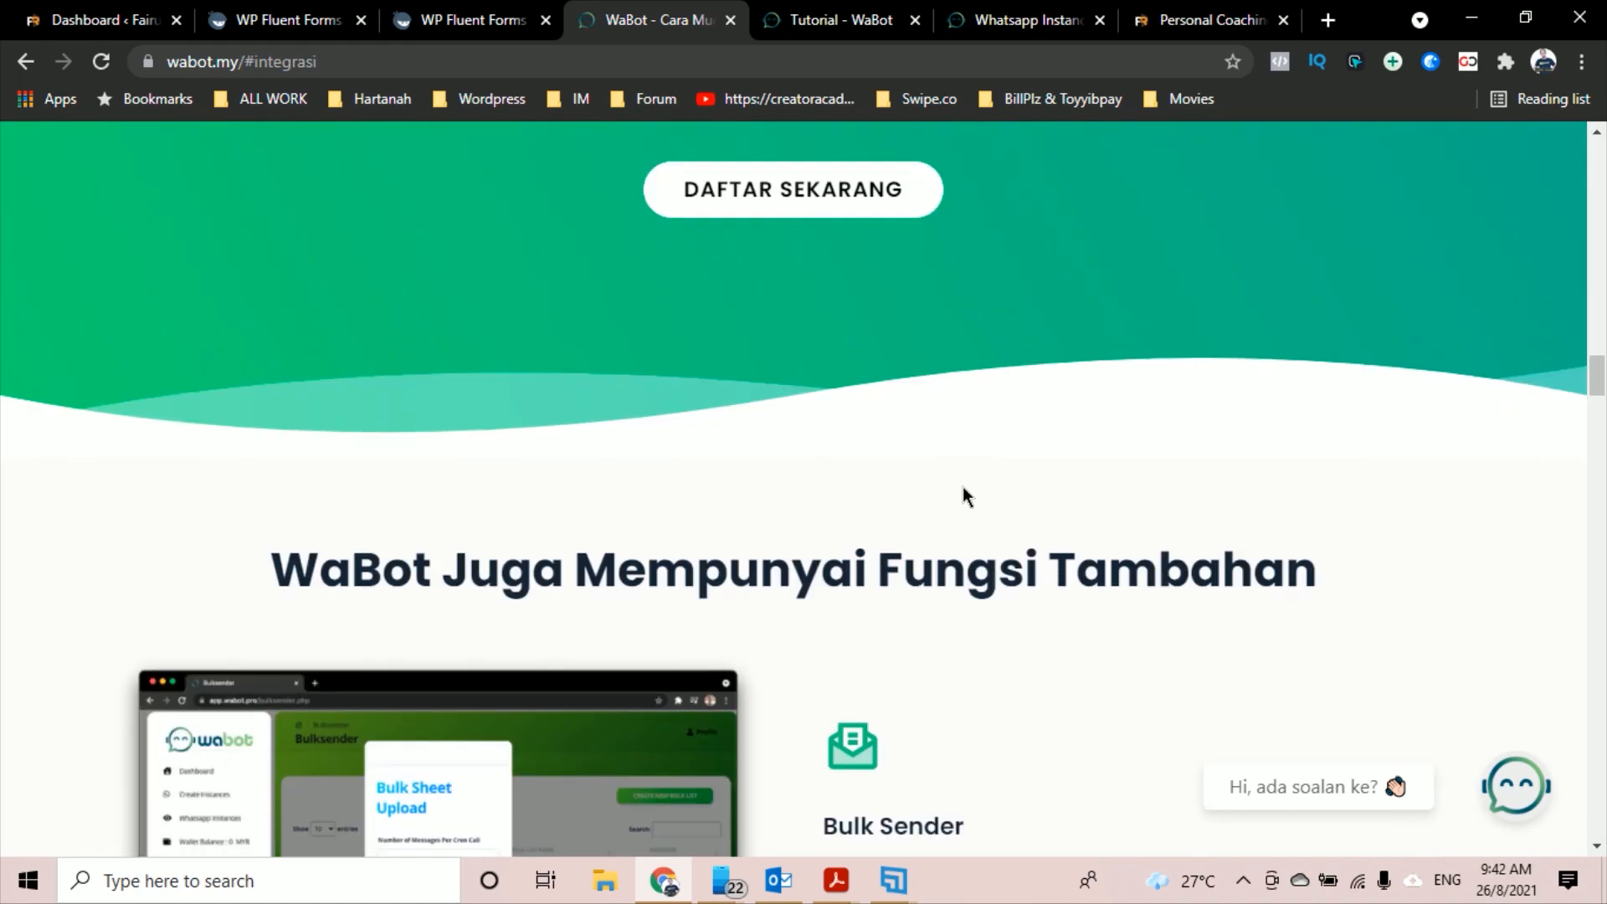
scroll(963, 502, "down", 8)
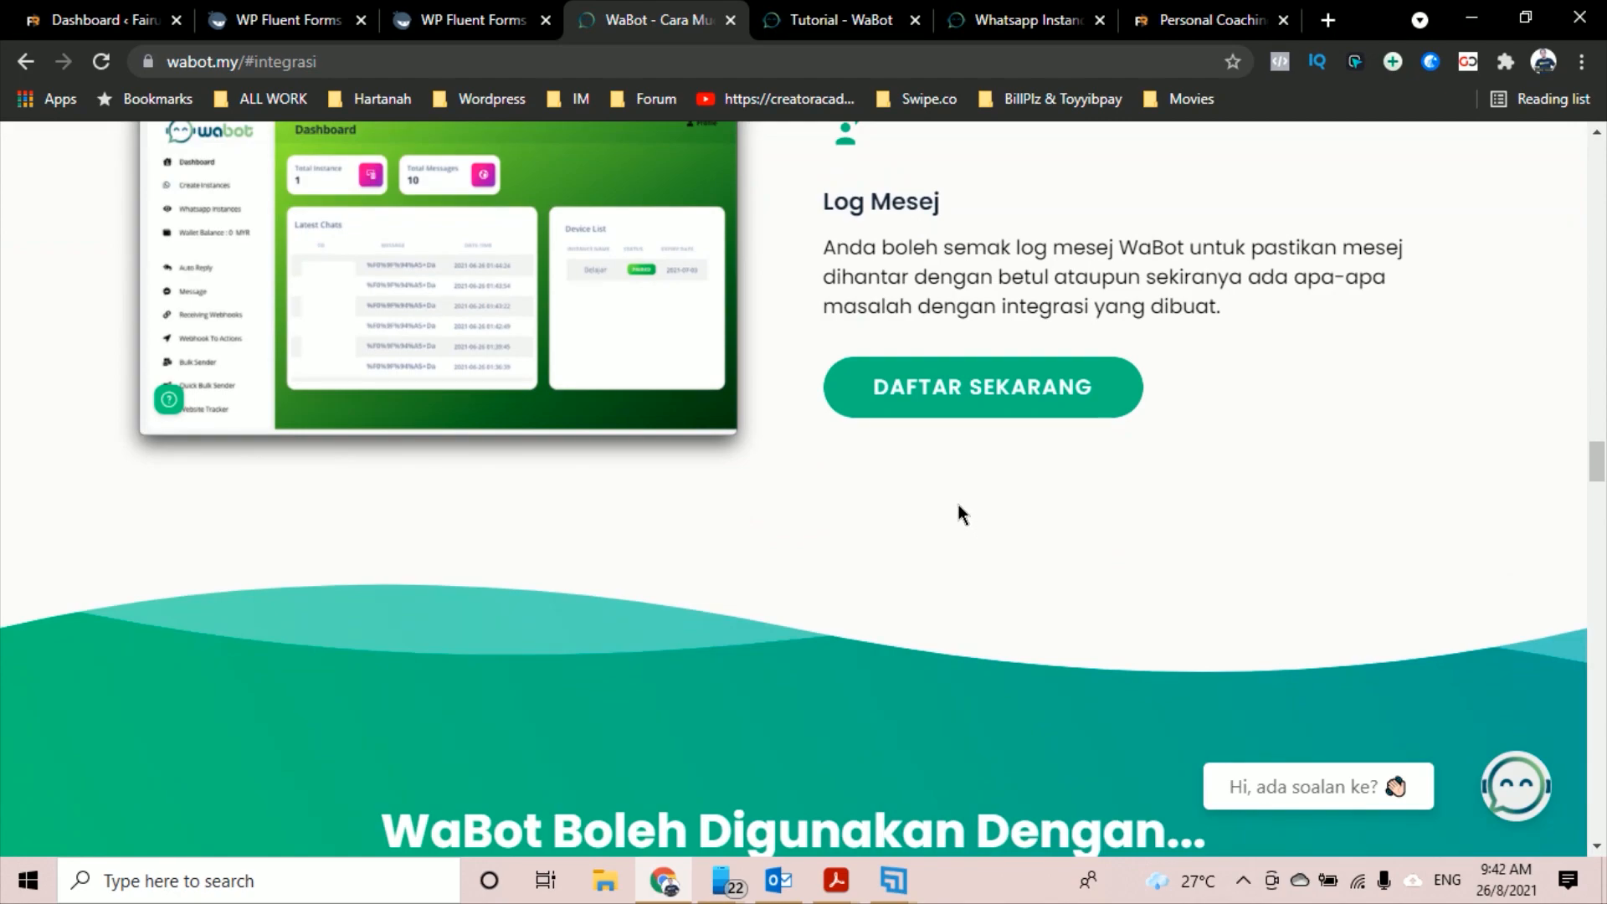
Step: Examine the WaBot integrations list and subscription plan pricing
scroll(956, 499, "down", 6)
scroll(954, 504, "down", 5)
scroll(955, 504, "up", 2)
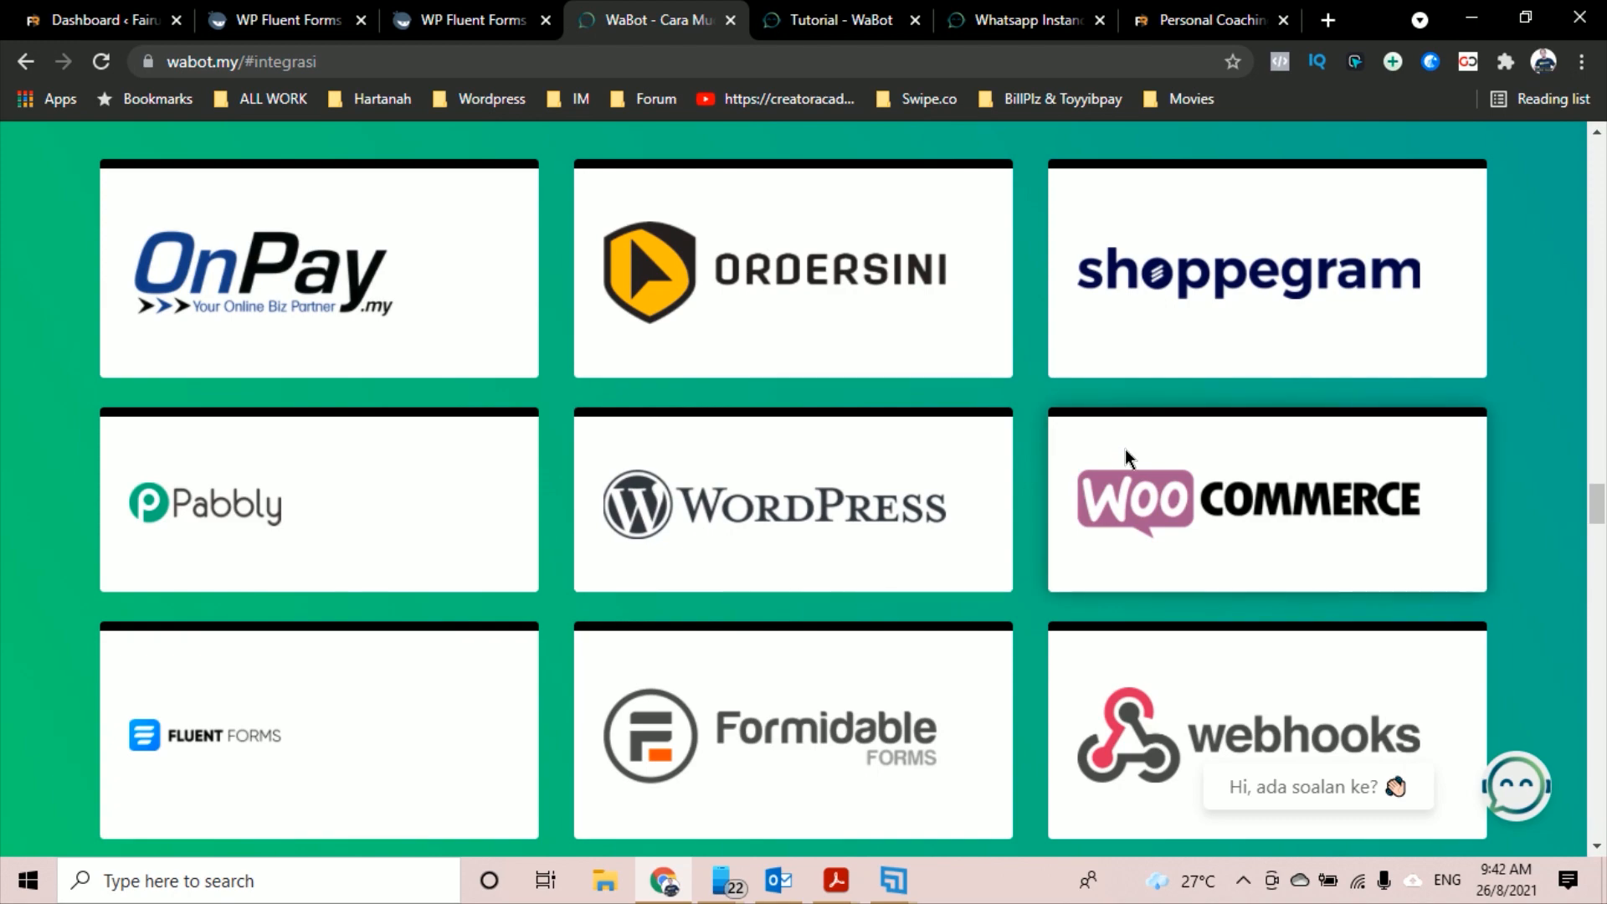
scroll(1125, 449, "down", 2)
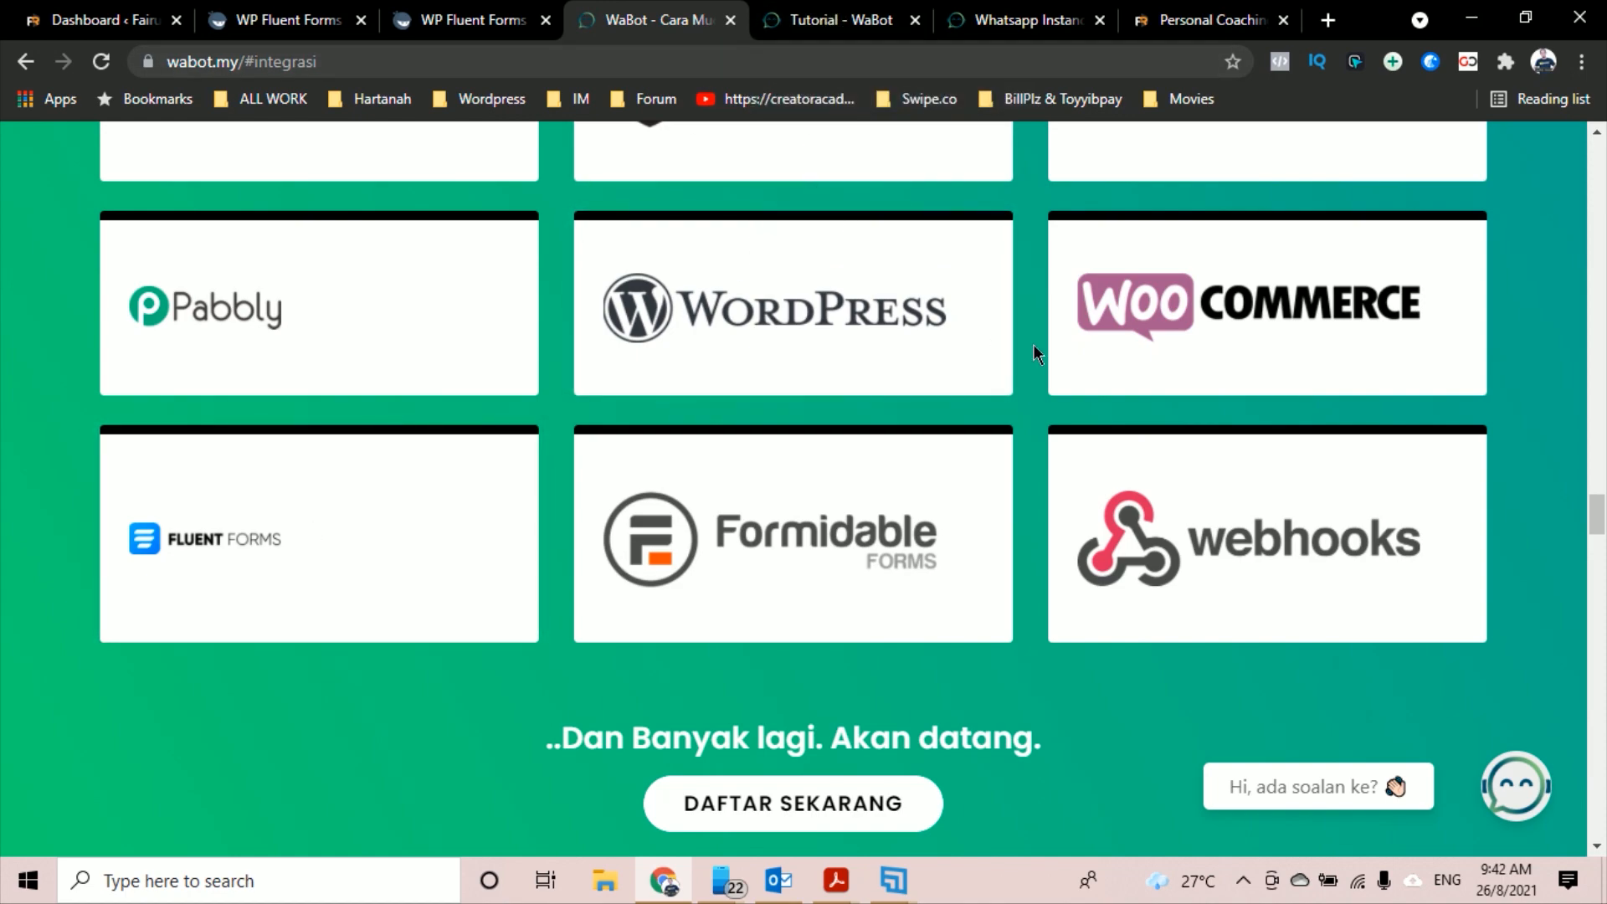
scroll(1033, 344, "down", 10)
scroll(1033, 344, "down", 12)
scroll(1032, 344, "up", 10)
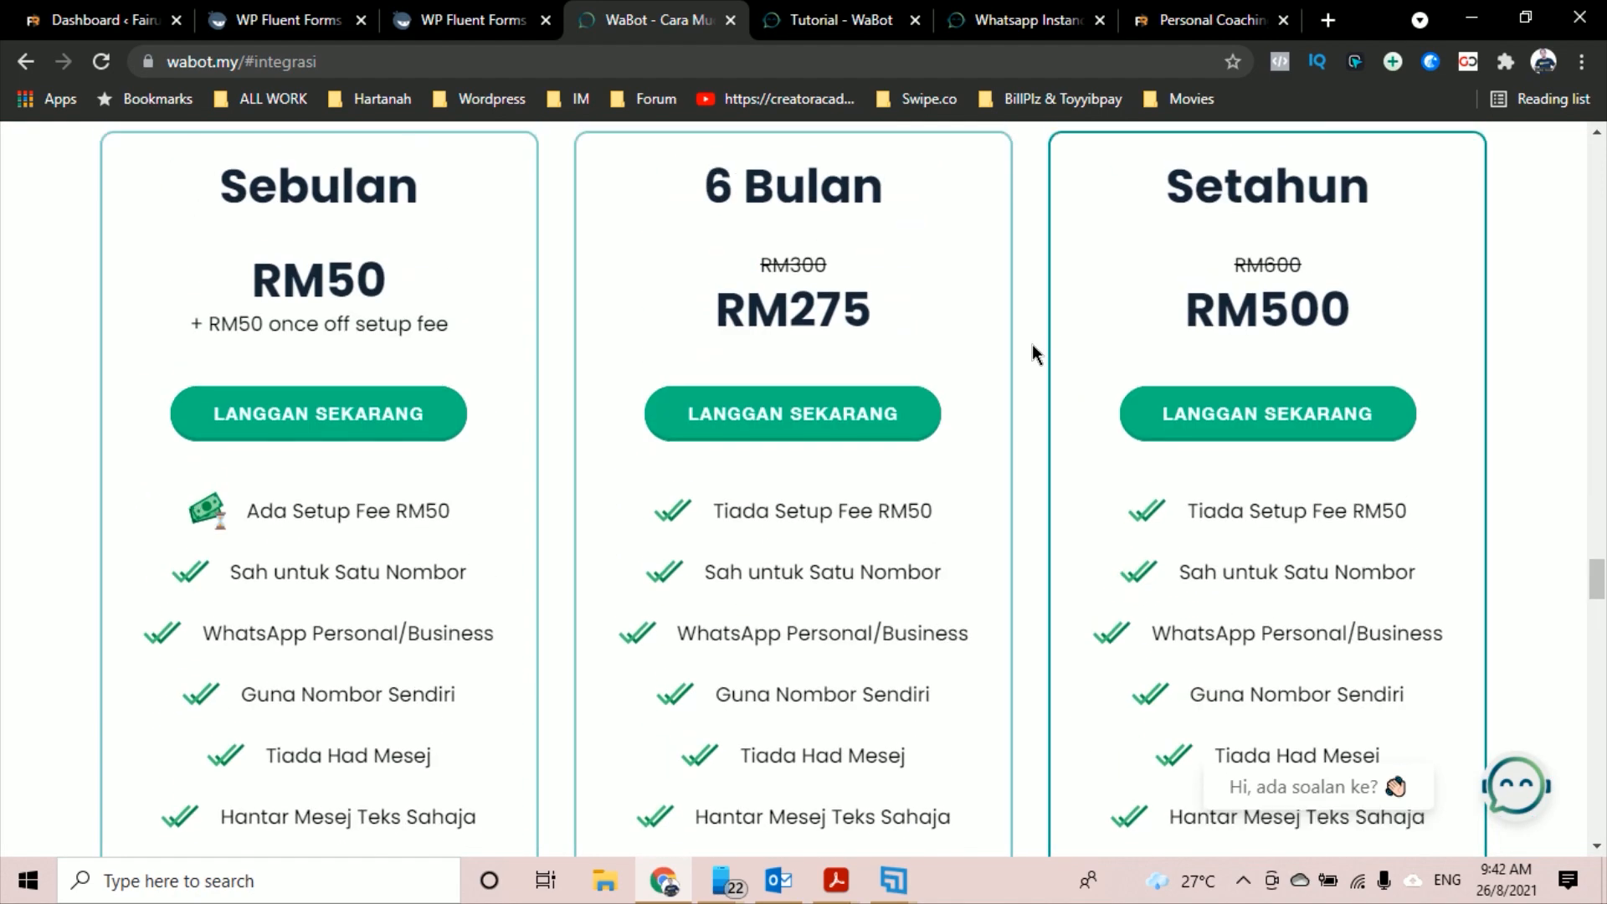
scroll(1023, 344, "up", 3)
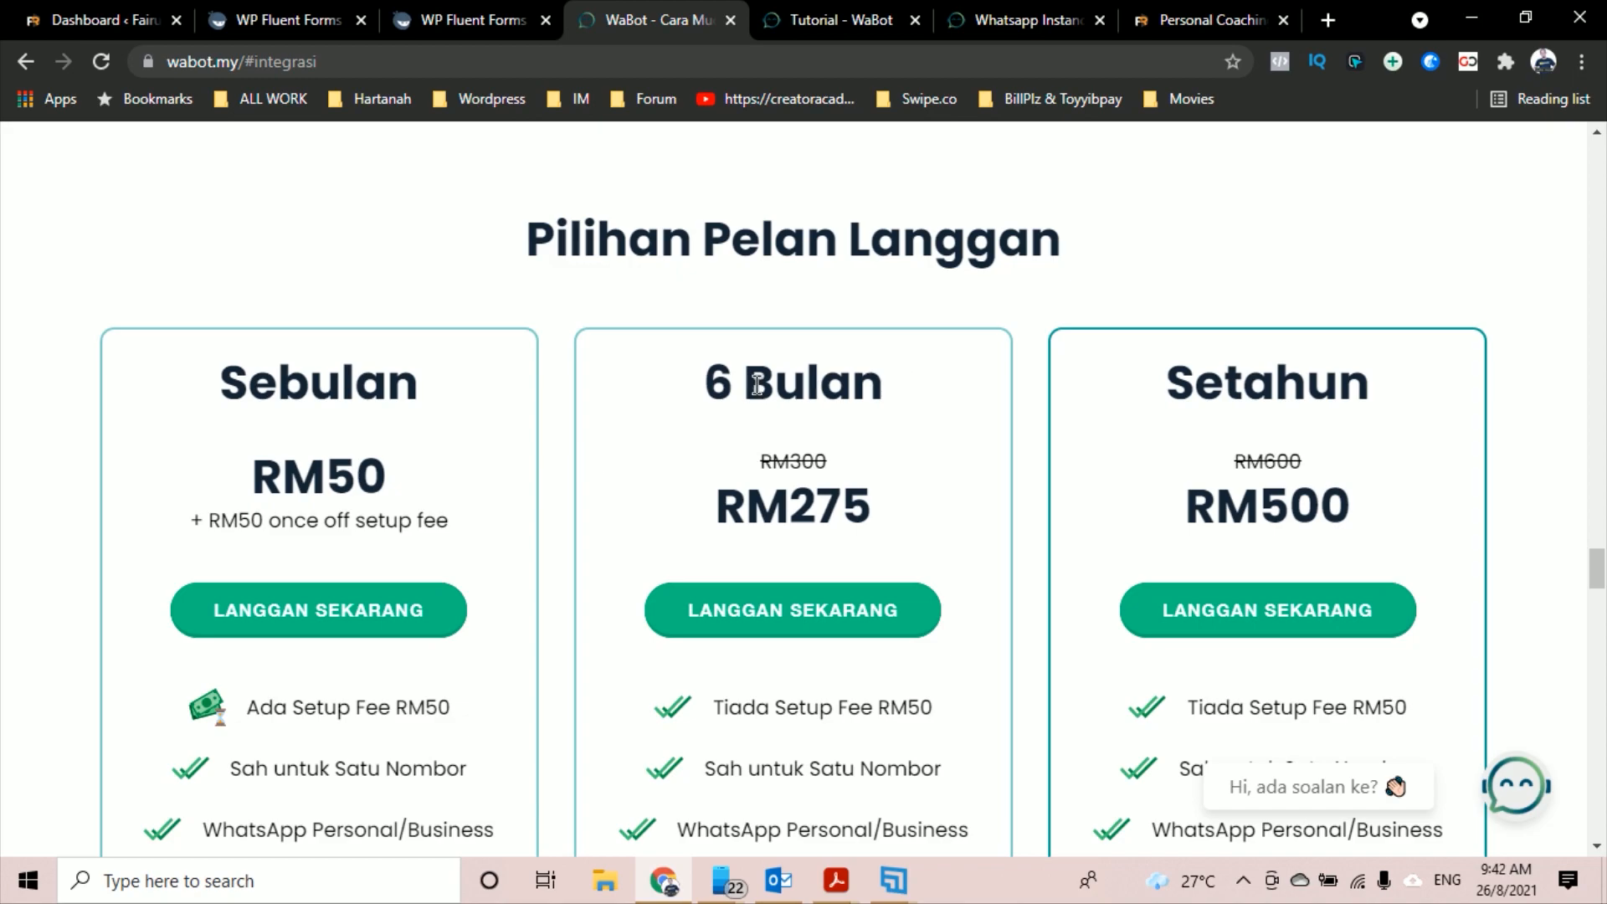
scroll(902, 484, "down", 15)
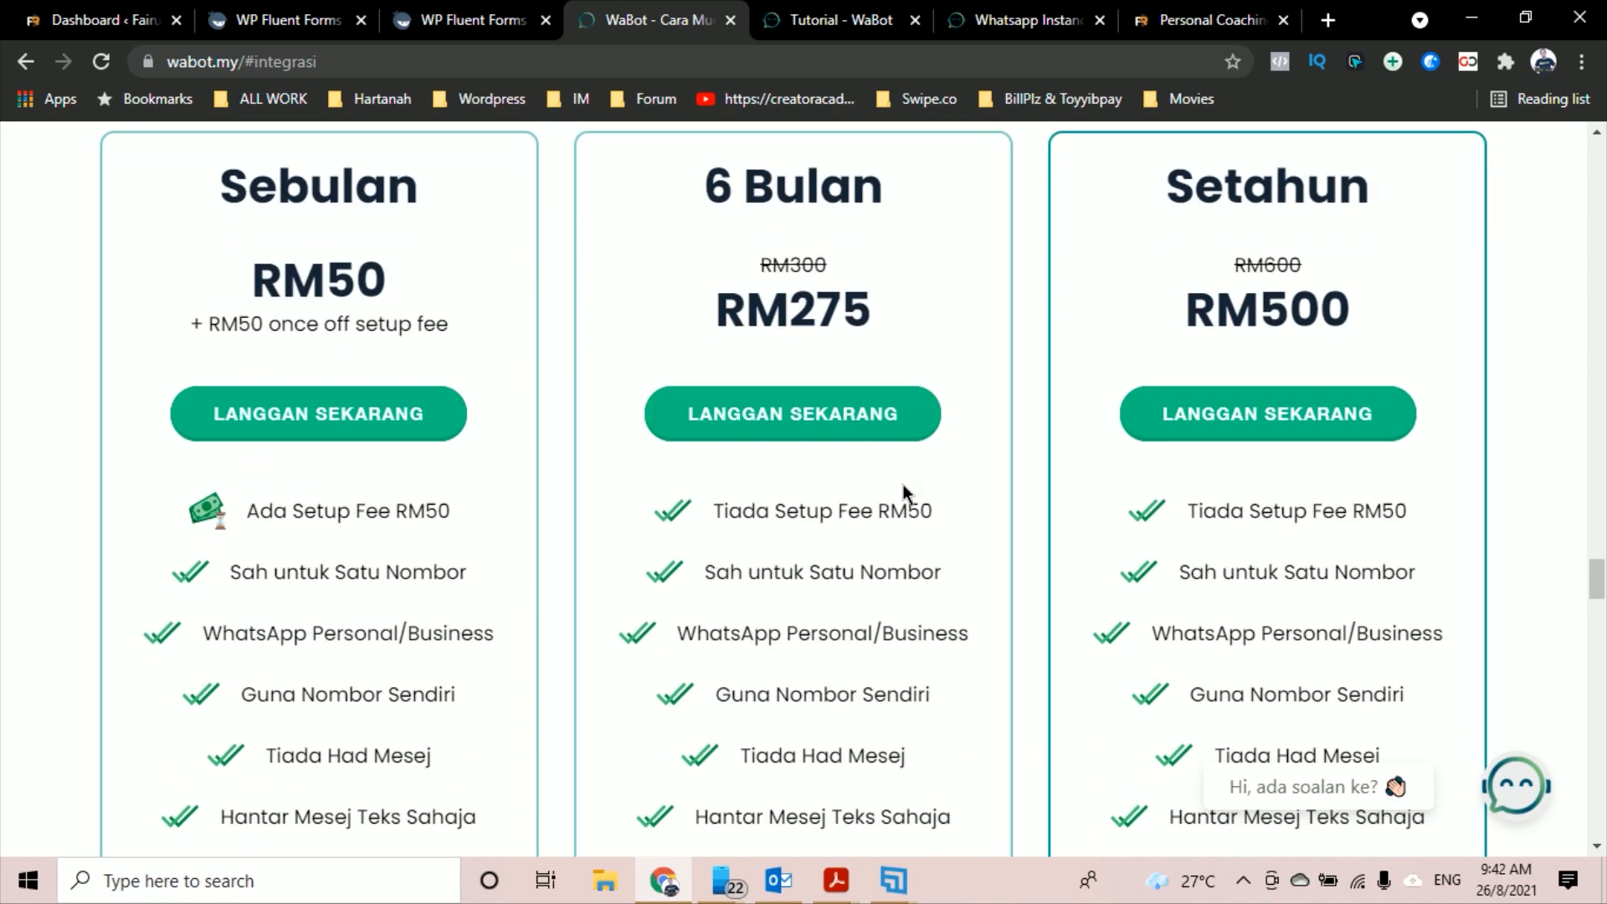
scroll(906, 496, "down", 10)
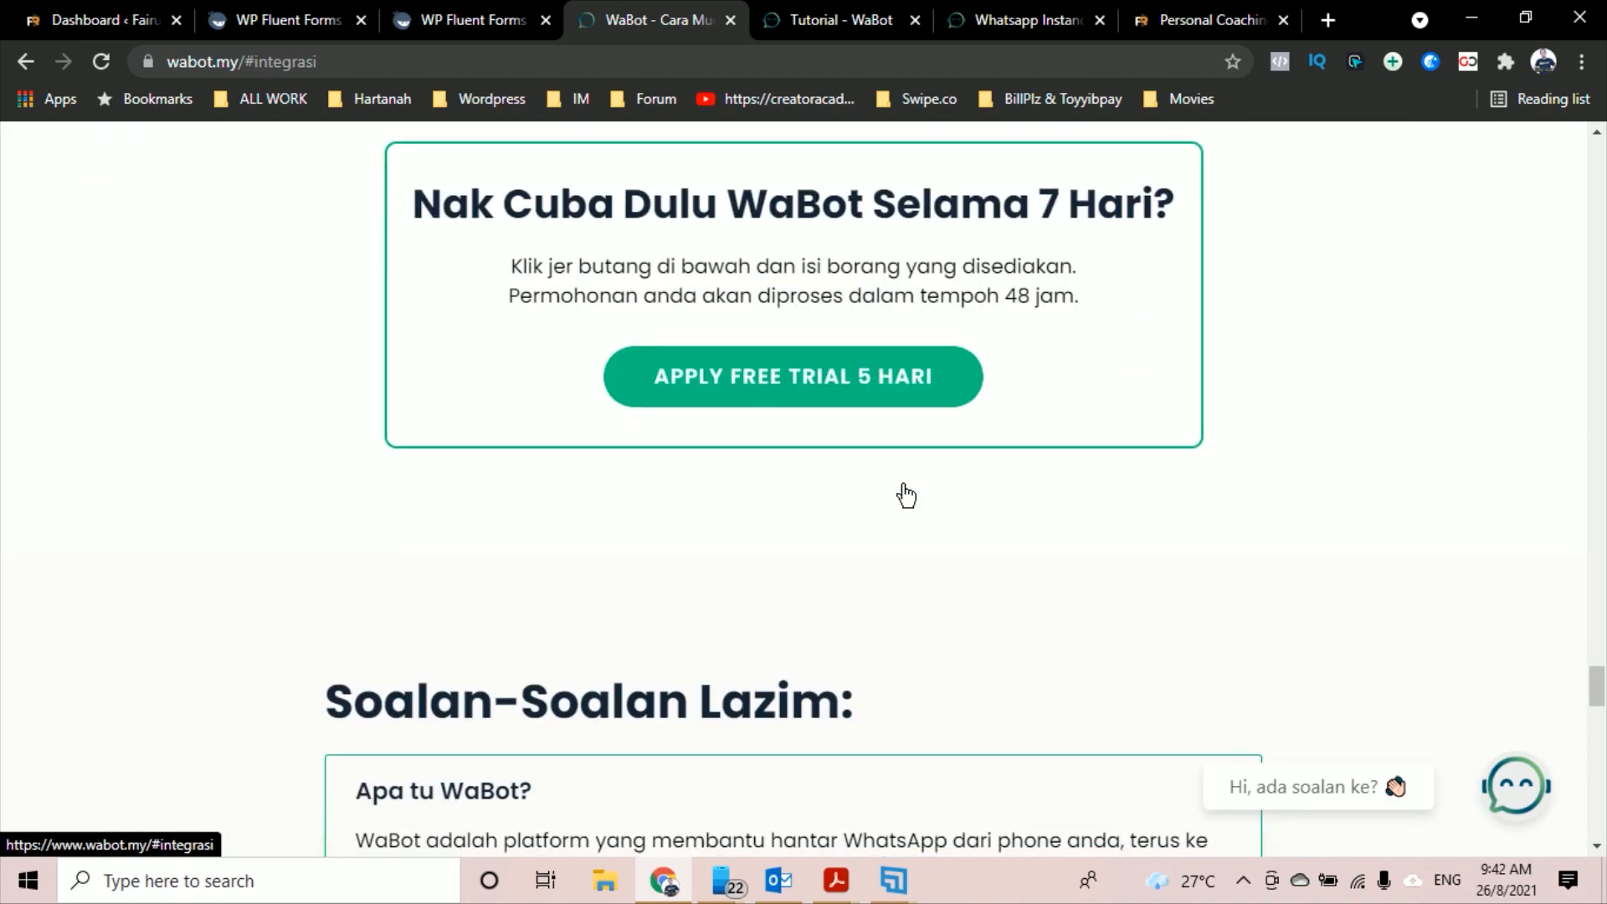
Step: Review the free trial section and the yearly plan's bonuses
scroll(902, 494, "up", 10)
scroll(902, 490, "down", 8)
scroll(901, 484, "down", 1)
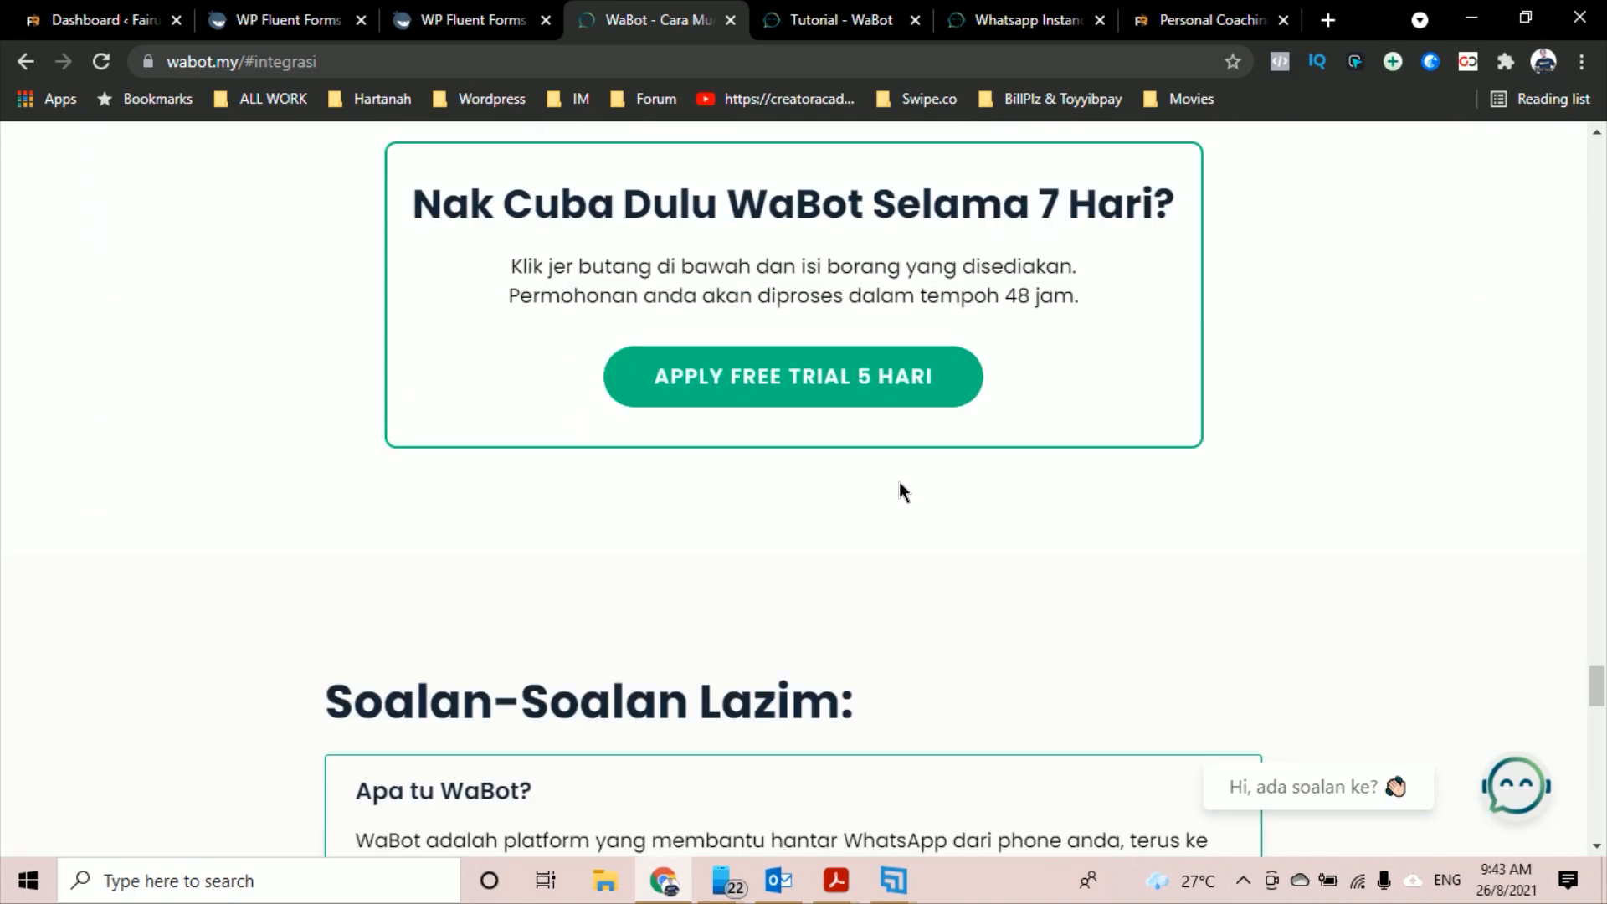
scroll(897, 479, "down", 4)
scroll(897, 479, "up", 4)
scroll(897, 478, "up", 12)
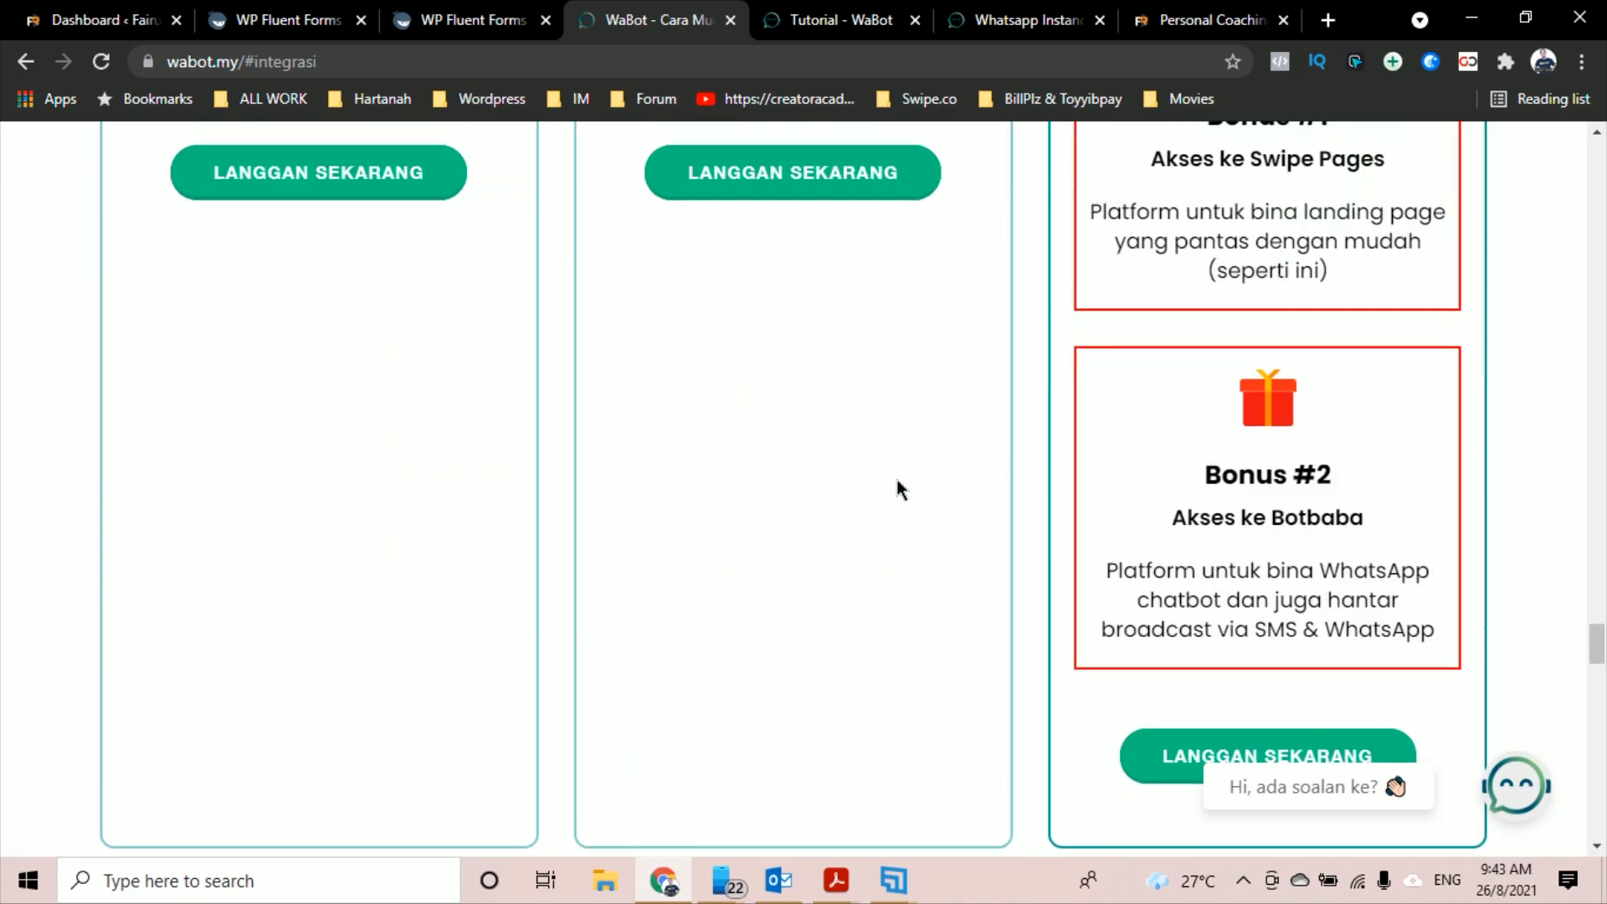
Step: Browse the WaBot tutorial collection to find the available integration guides
scroll(900, 489, "up", 2)
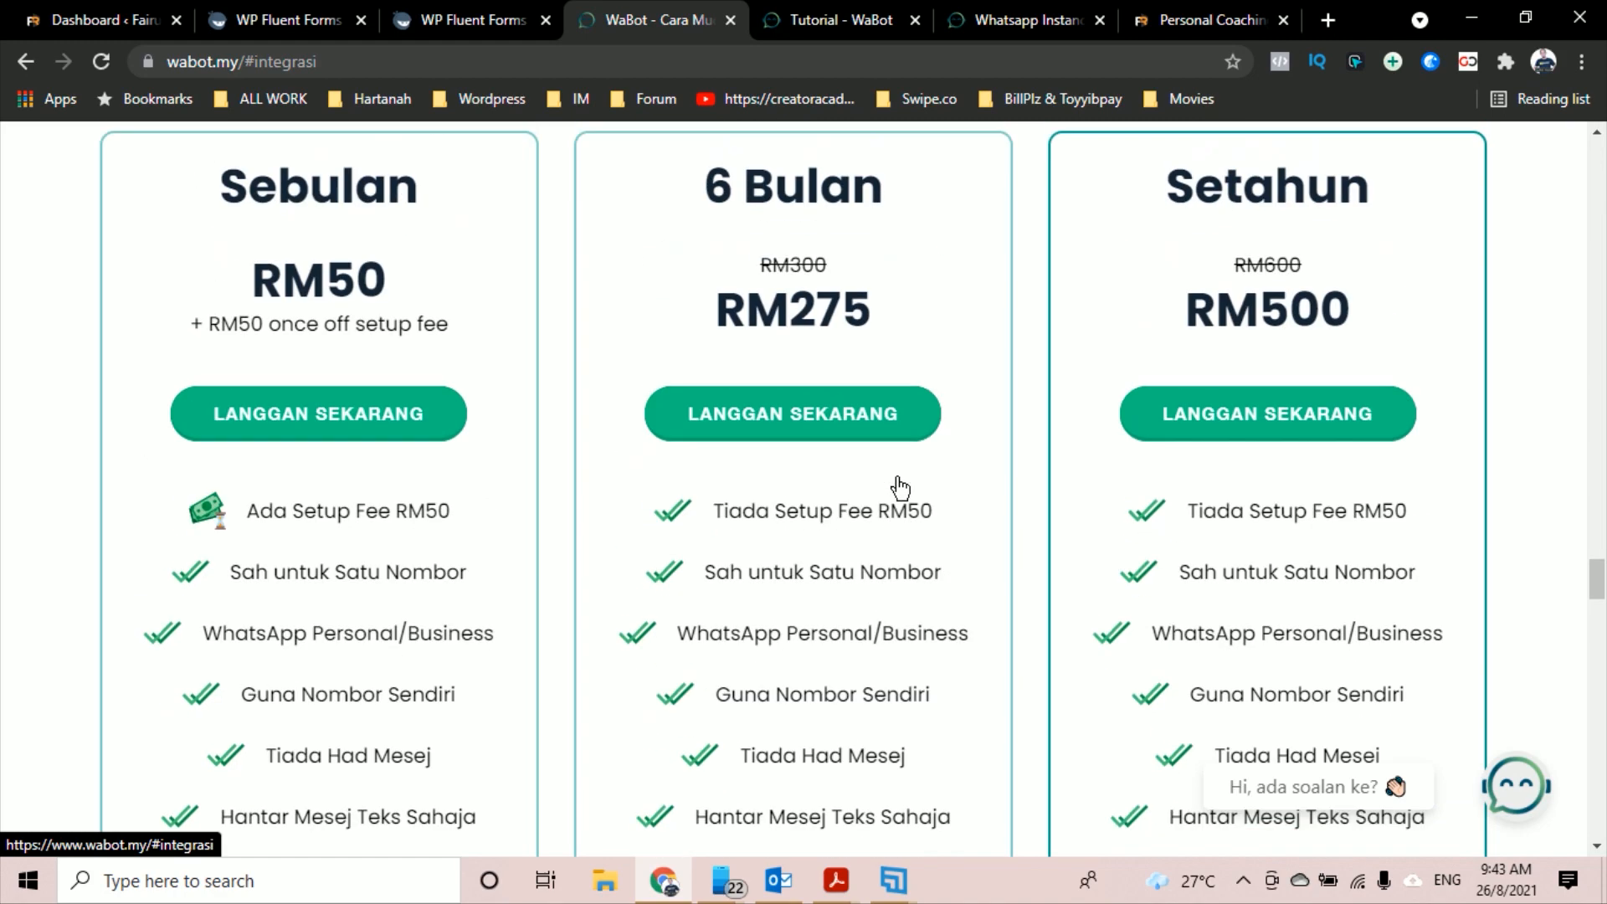
scroll(896, 485, "up", 2)
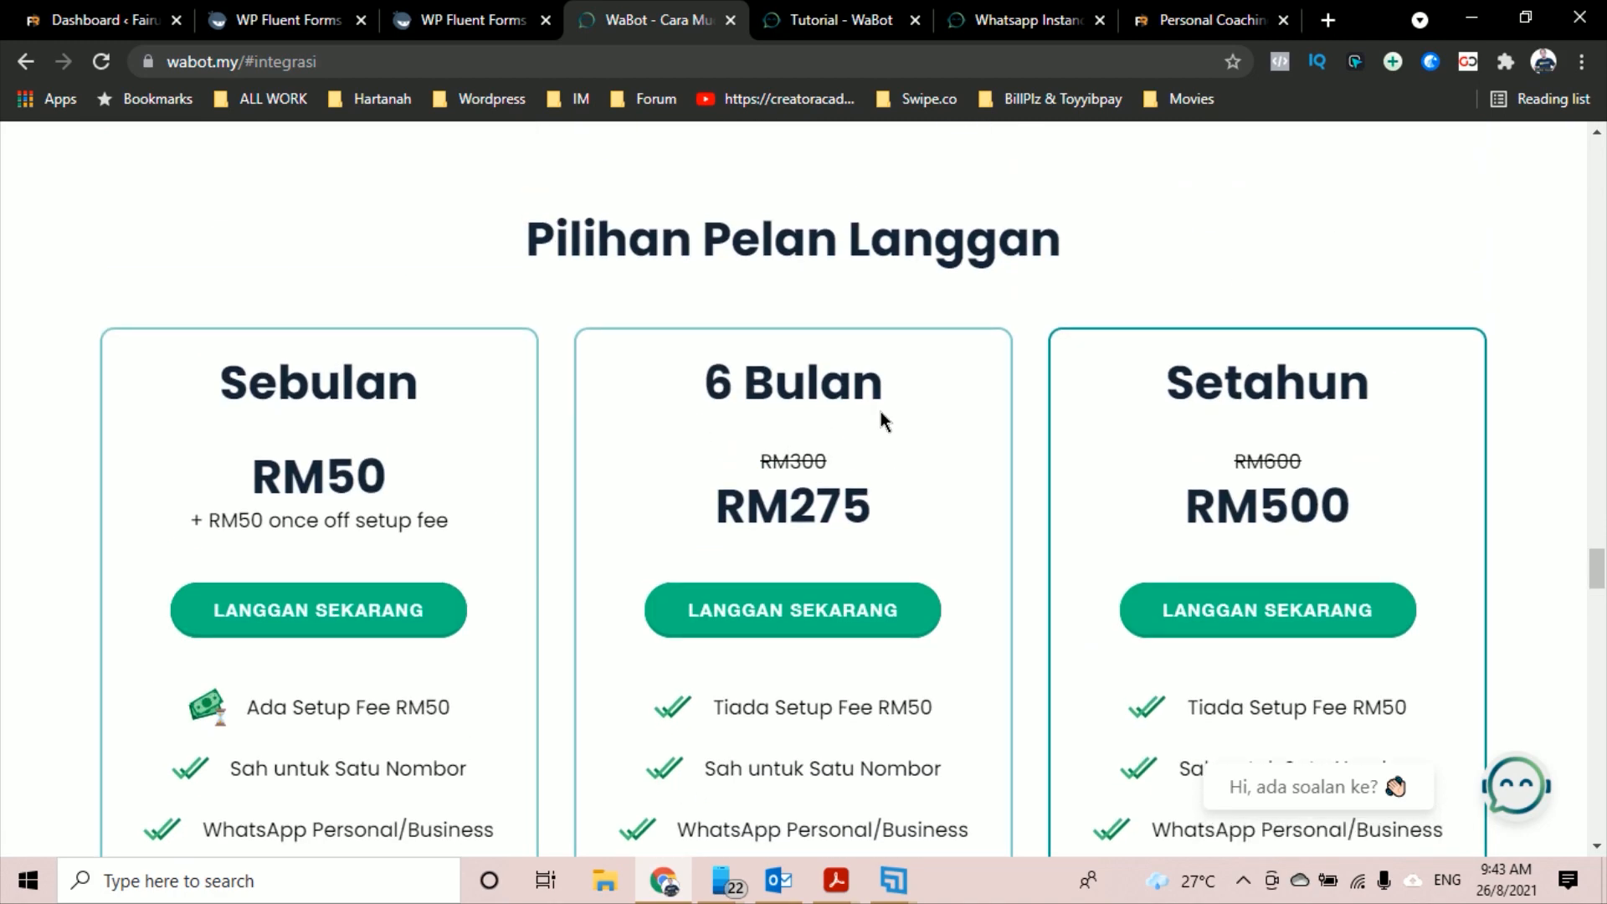
left_click(844, 22)
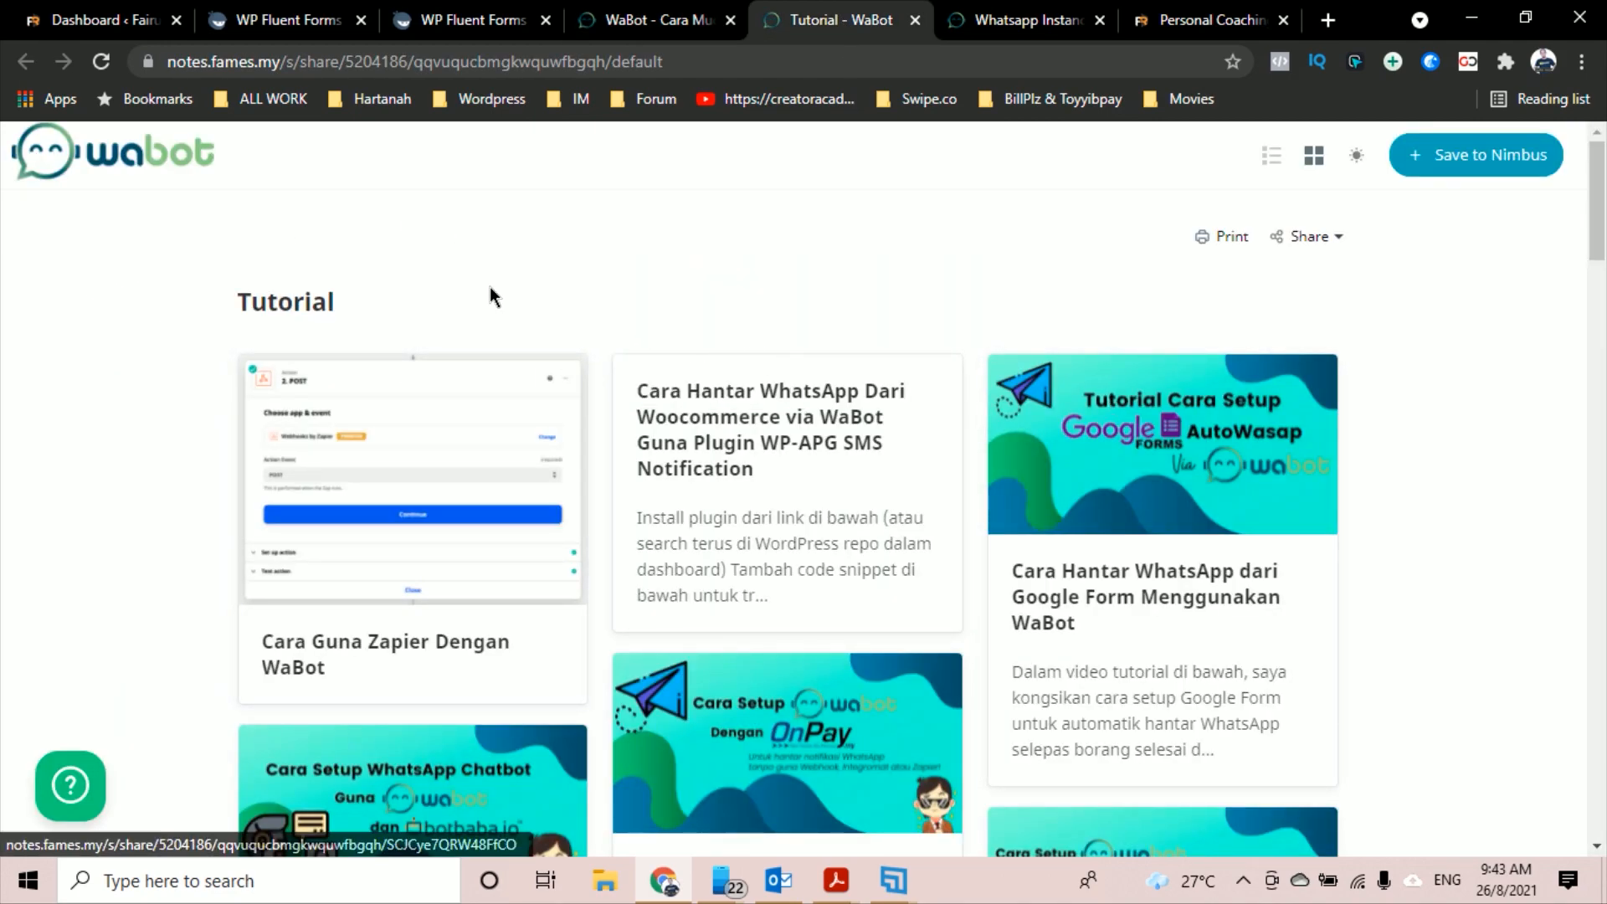
scroll(921, 339, "down", 1)
scroll(929, 348, "down", 5)
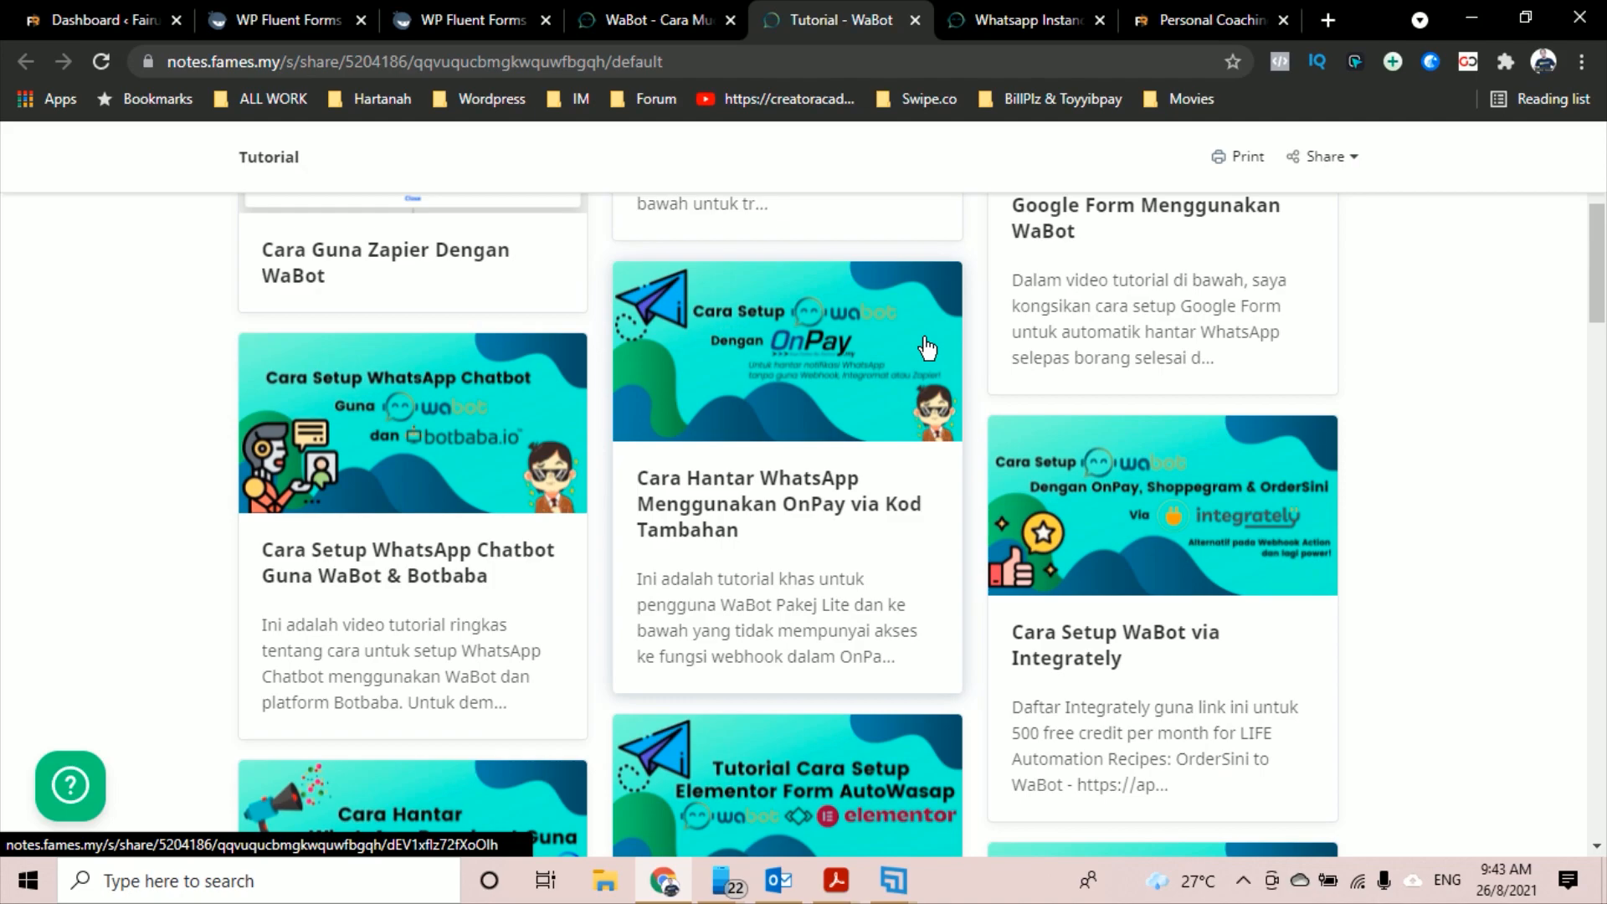
scroll(927, 344, "down", 3)
scroll(927, 345, "down", 13)
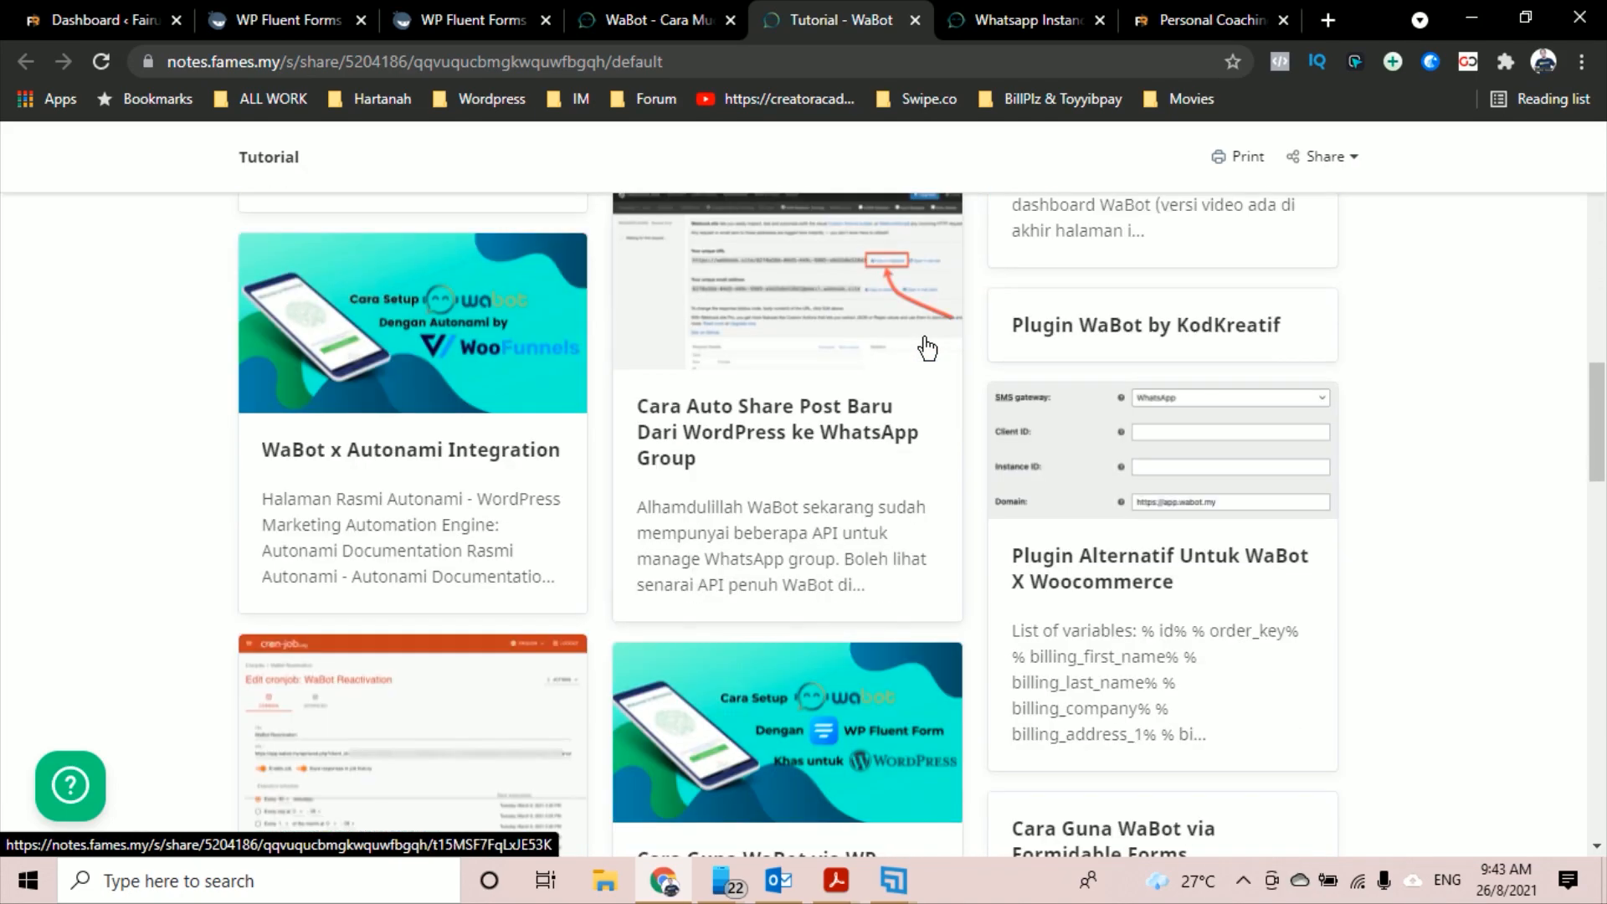
scroll(925, 352, "up", 7)
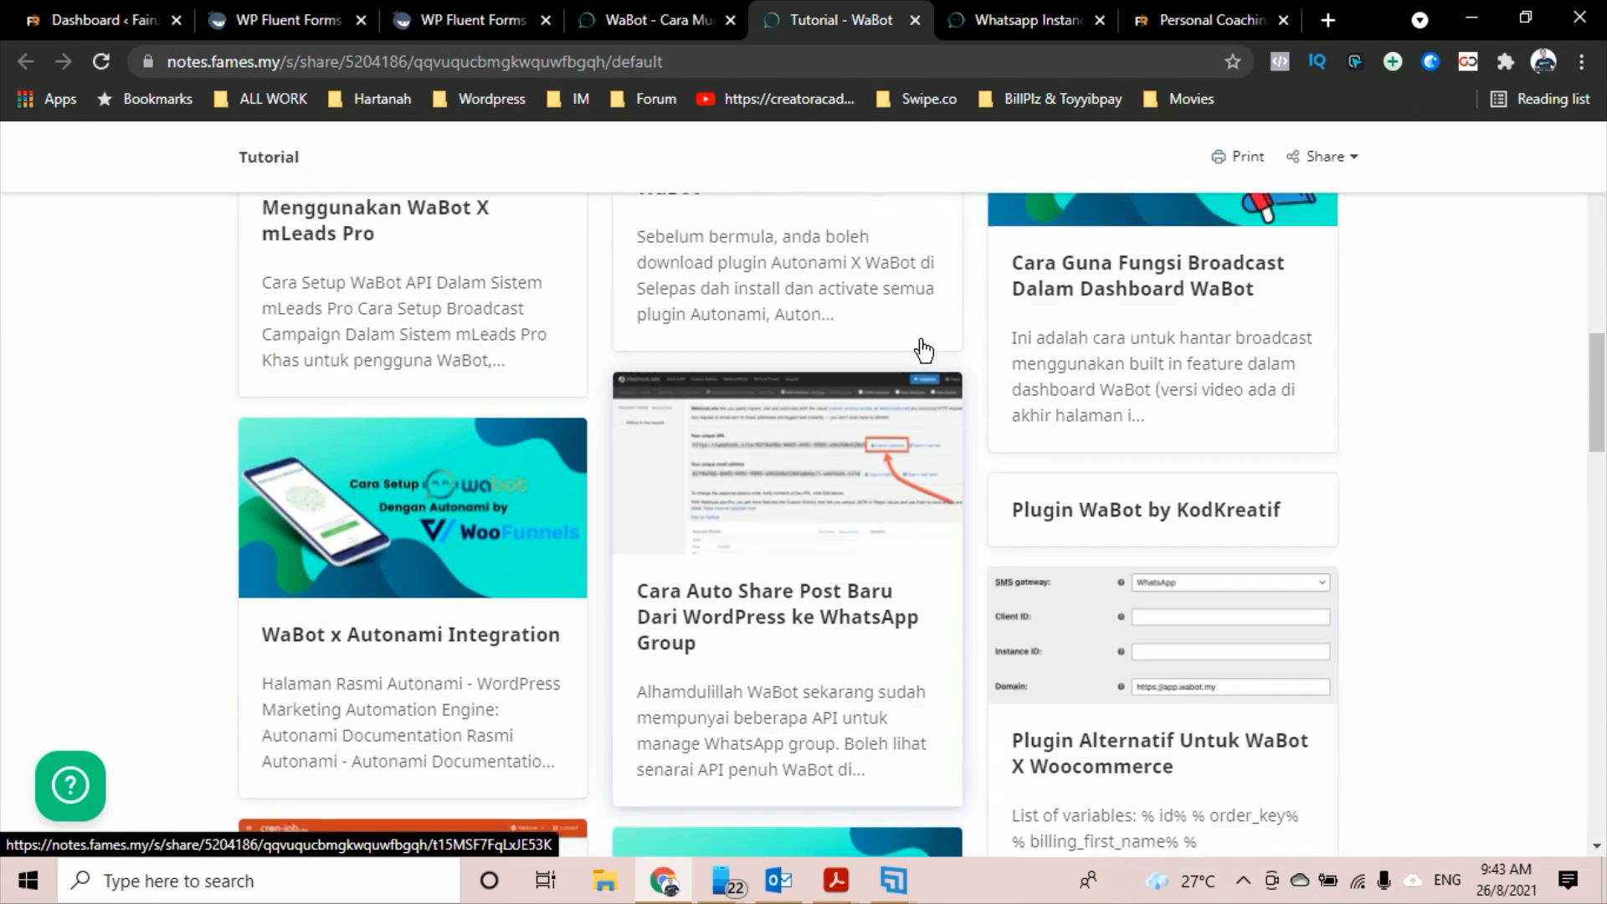
scroll(918, 376, "down", 11)
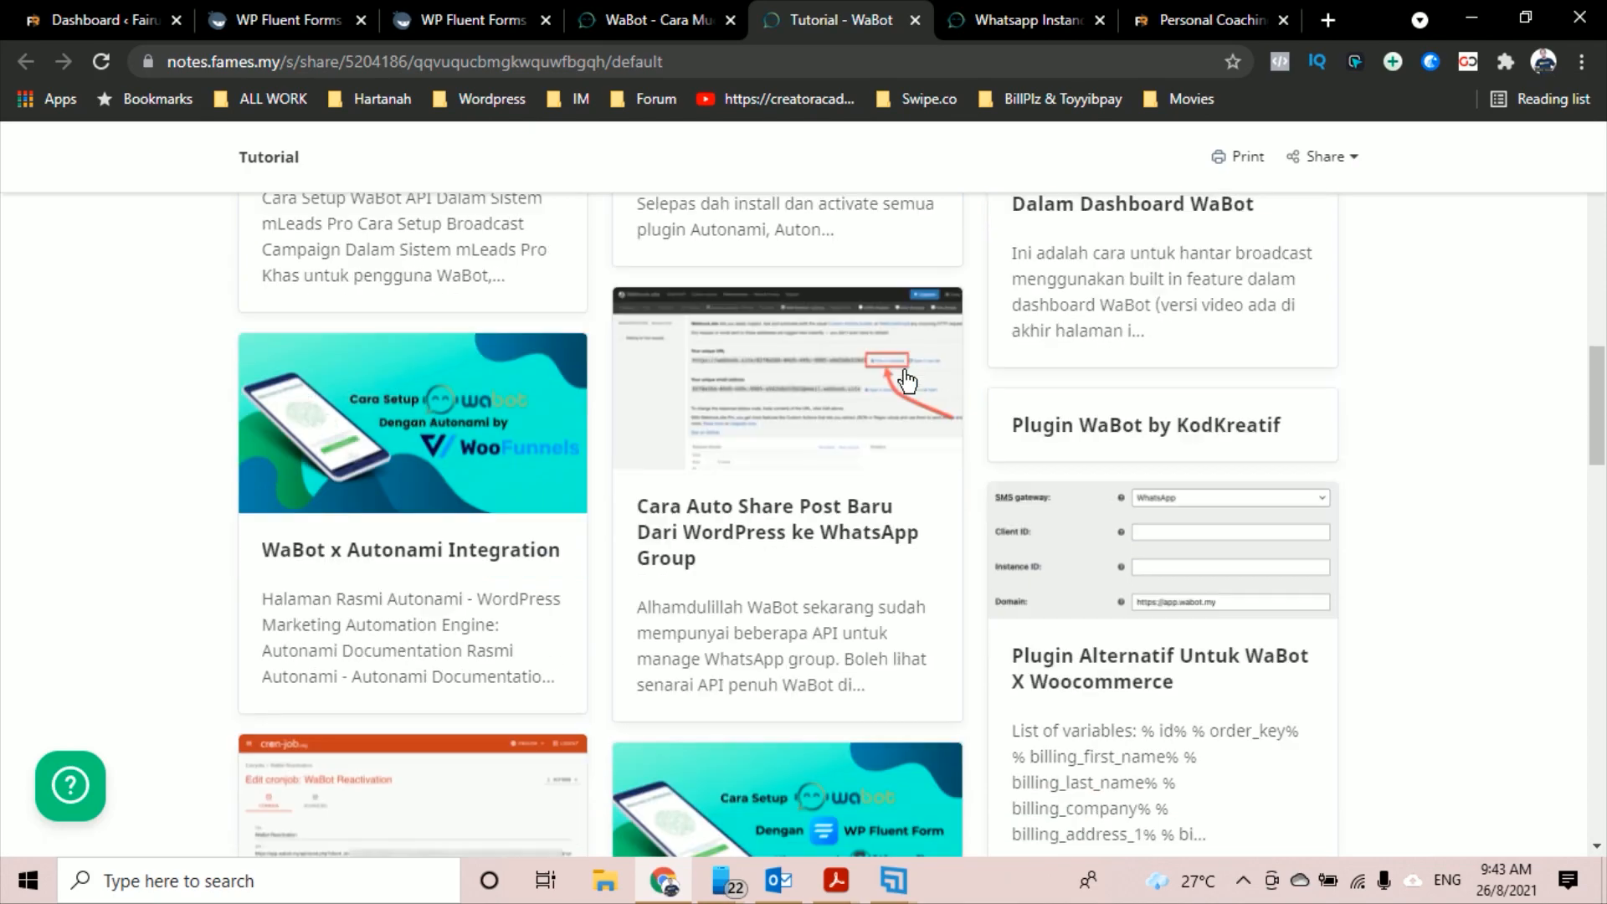
scroll(908, 382, "down", 12)
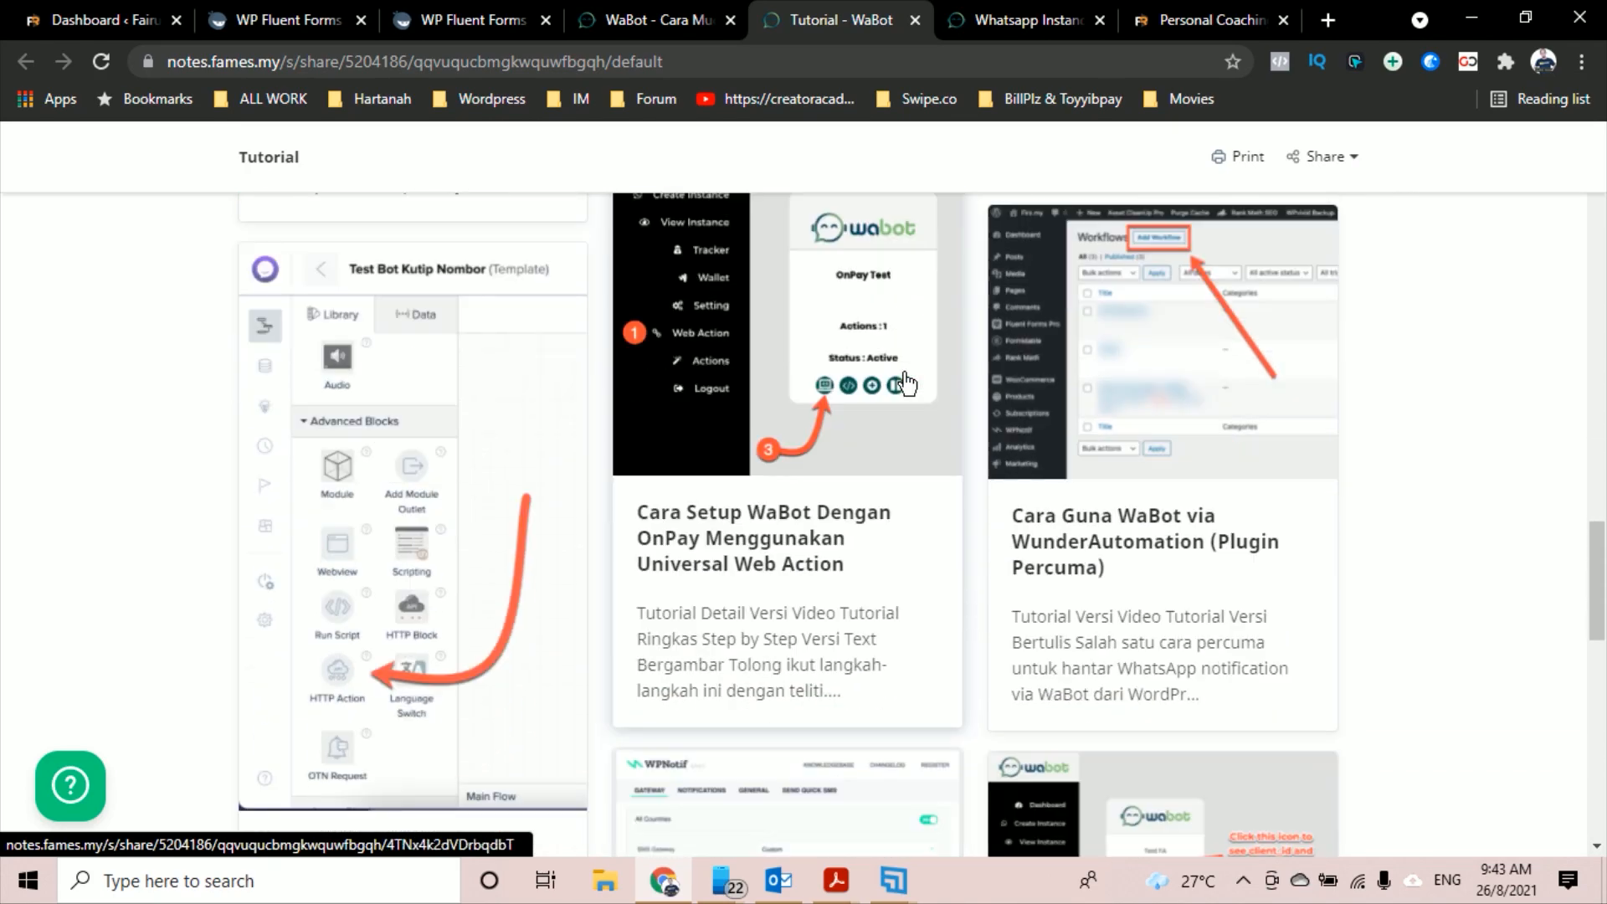
scroll(908, 384, "down", 6)
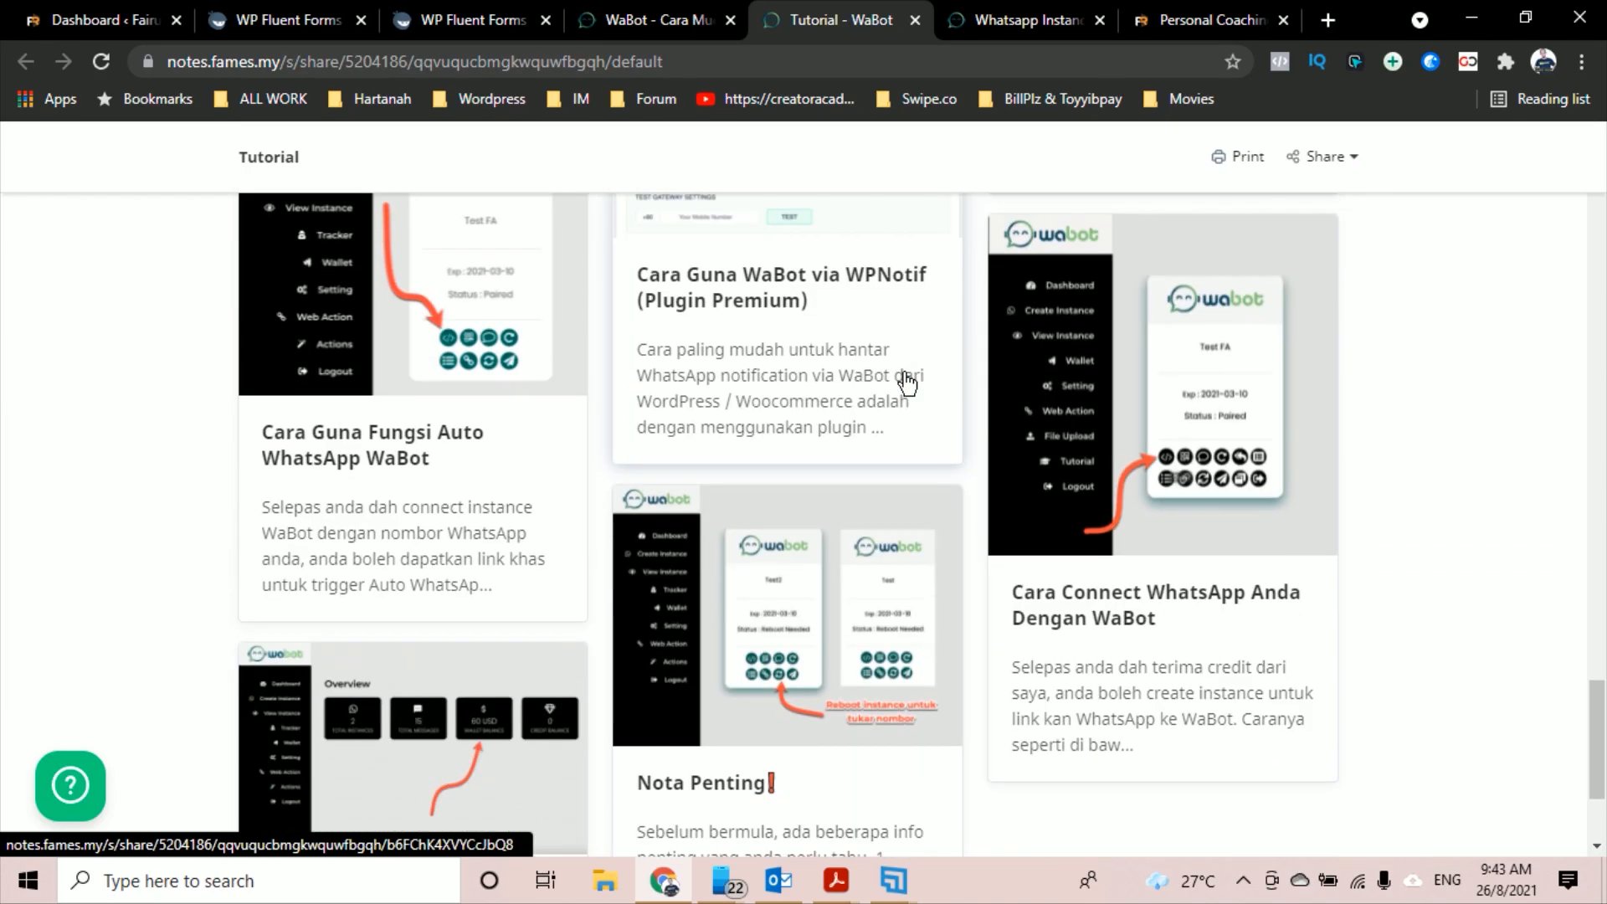
scroll(908, 384, "up", 12)
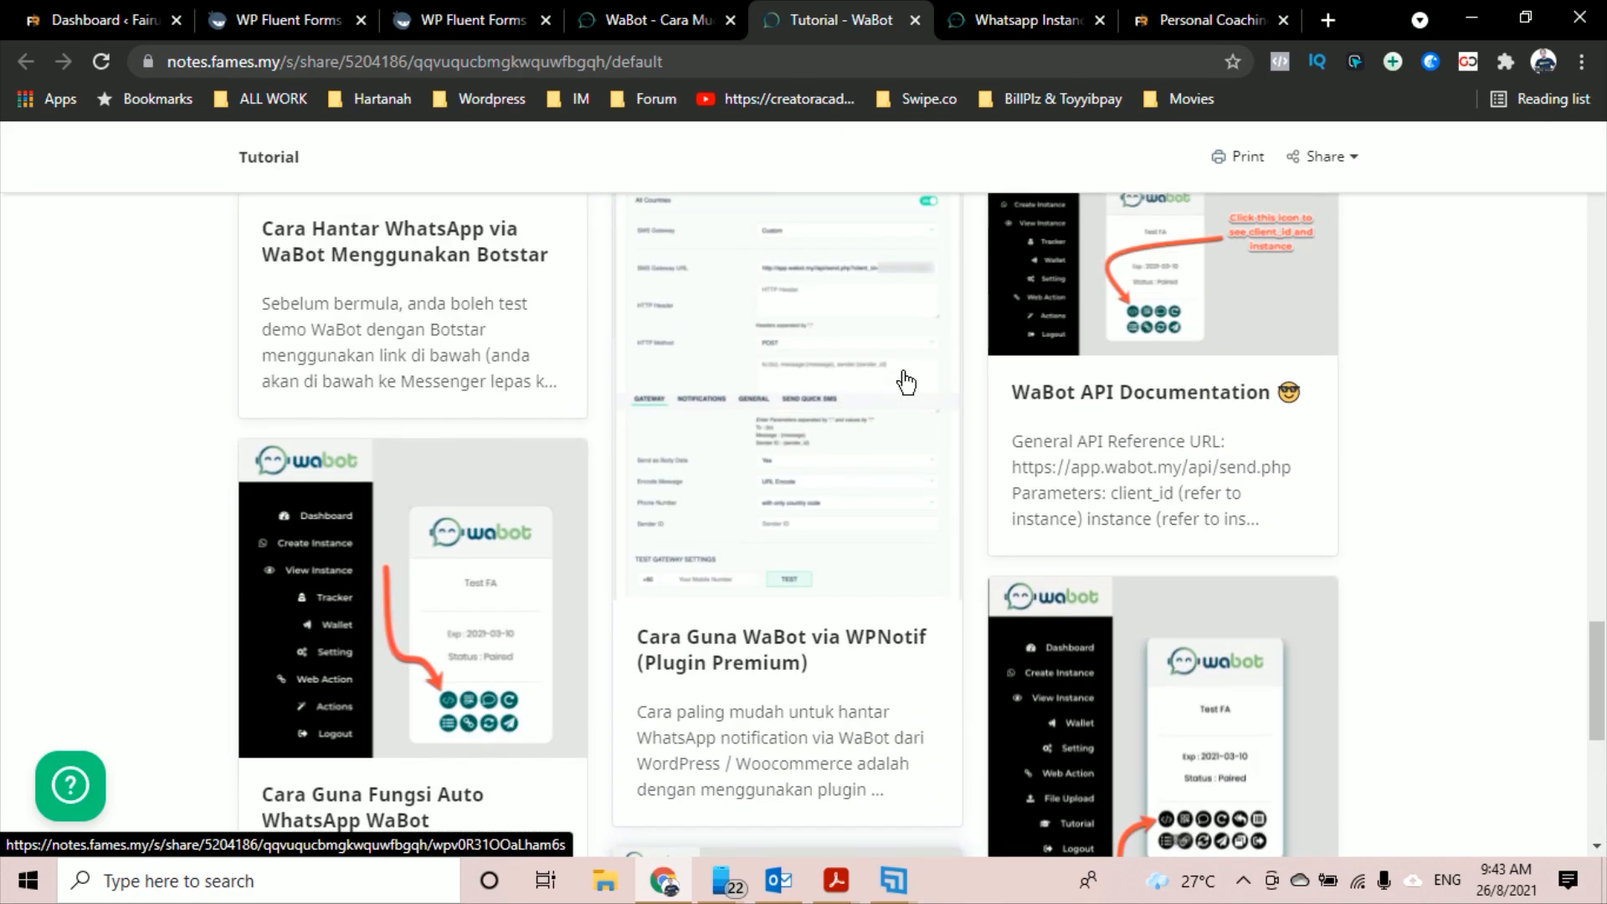
scroll(907, 384, "up", 7)
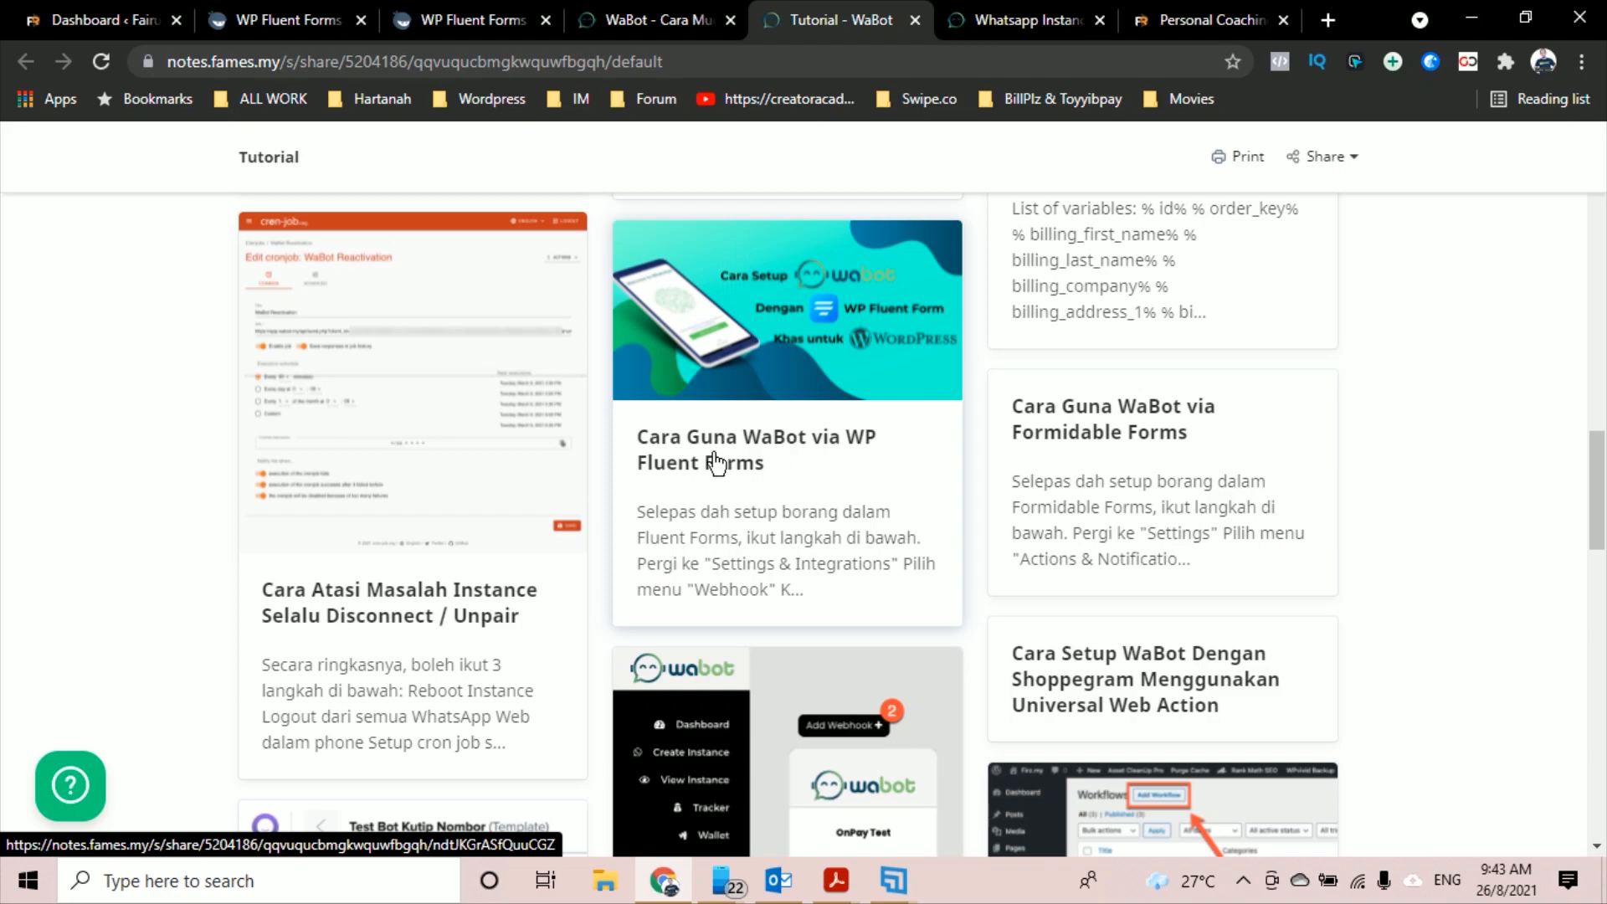
Step: Open the 'Cara Guna WaBot via WP Fluent Forms' tutorial and read through its webhook setup instructions
left_click(821, 453)
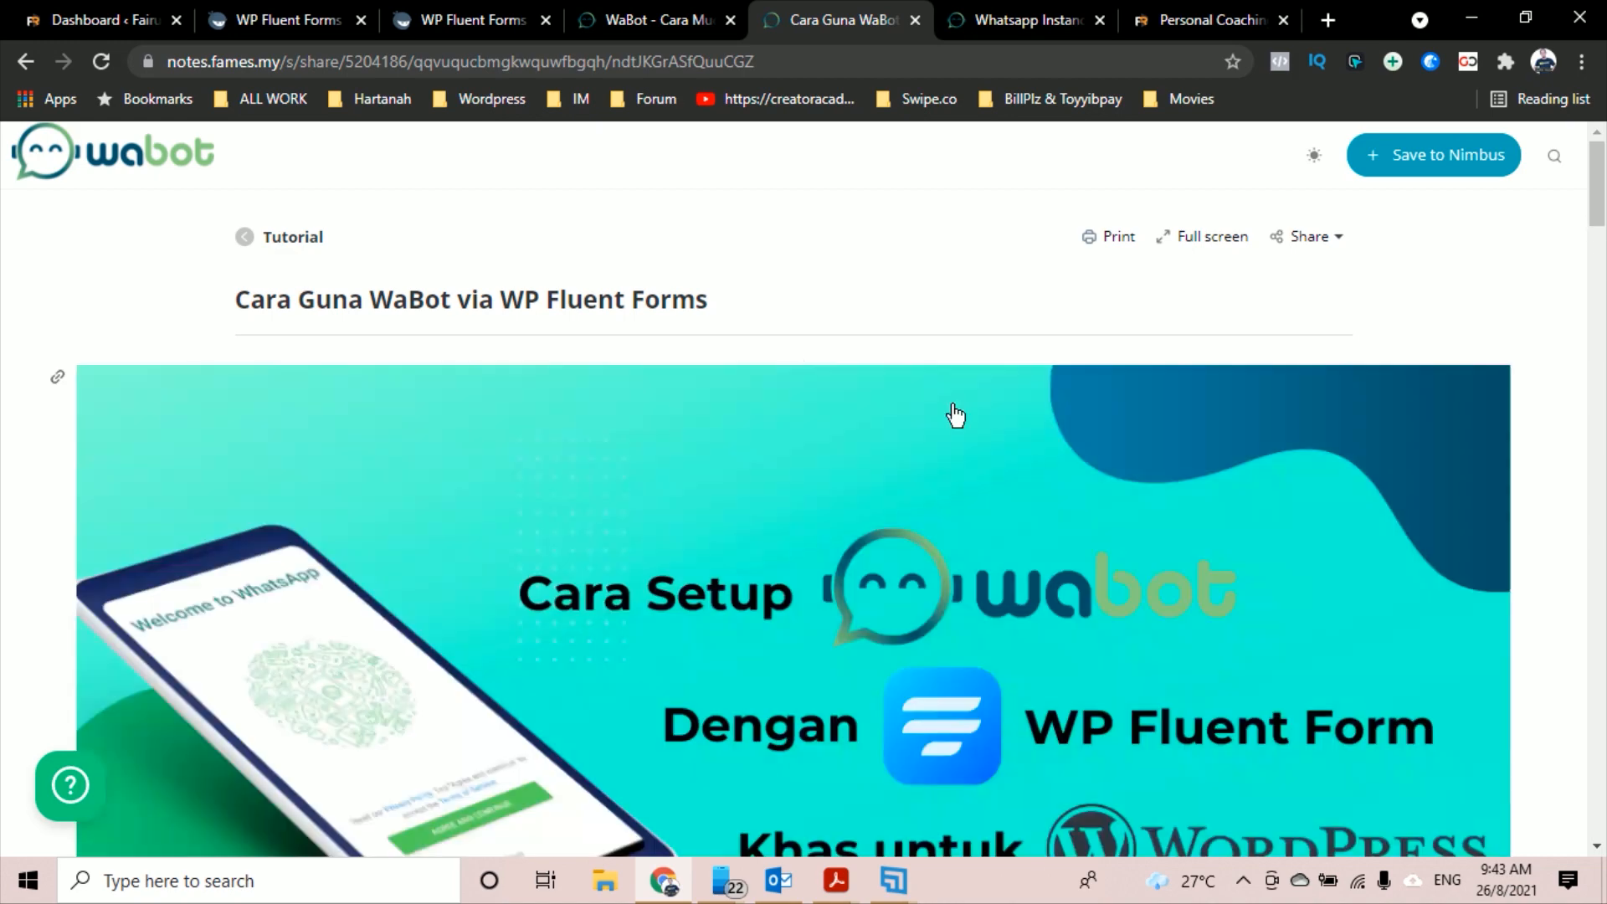
scroll(954, 419, "down", 2)
scroll(954, 483, "up", 2)
scroll(952, 483, "down", 9)
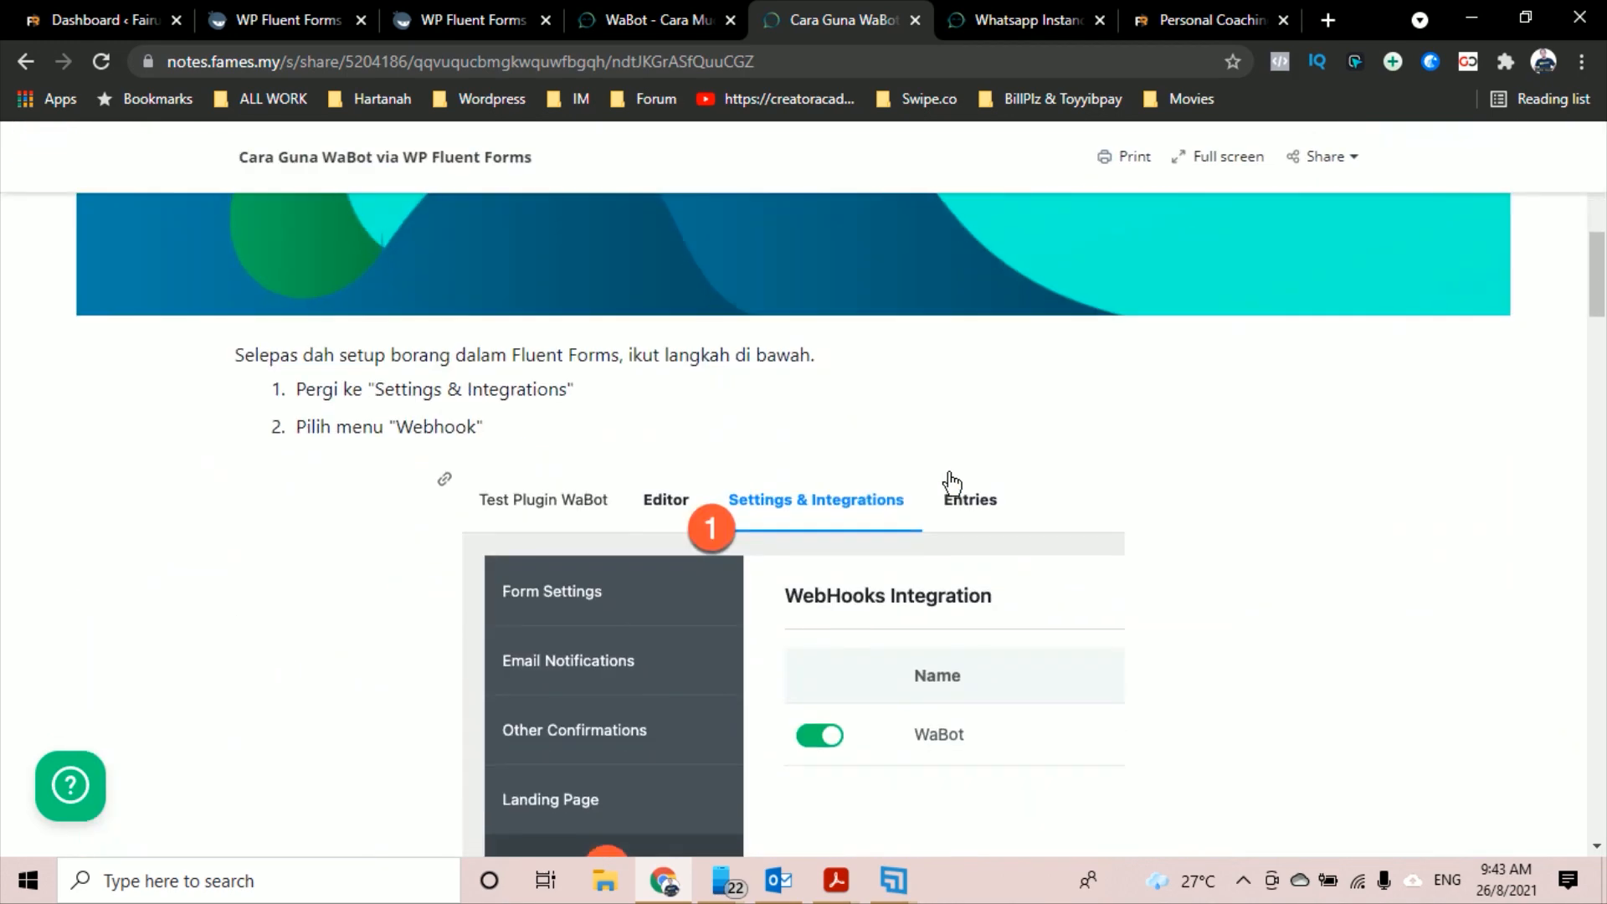
scroll(950, 484, "up", 2)
scroll(951, 484, "up", 1)
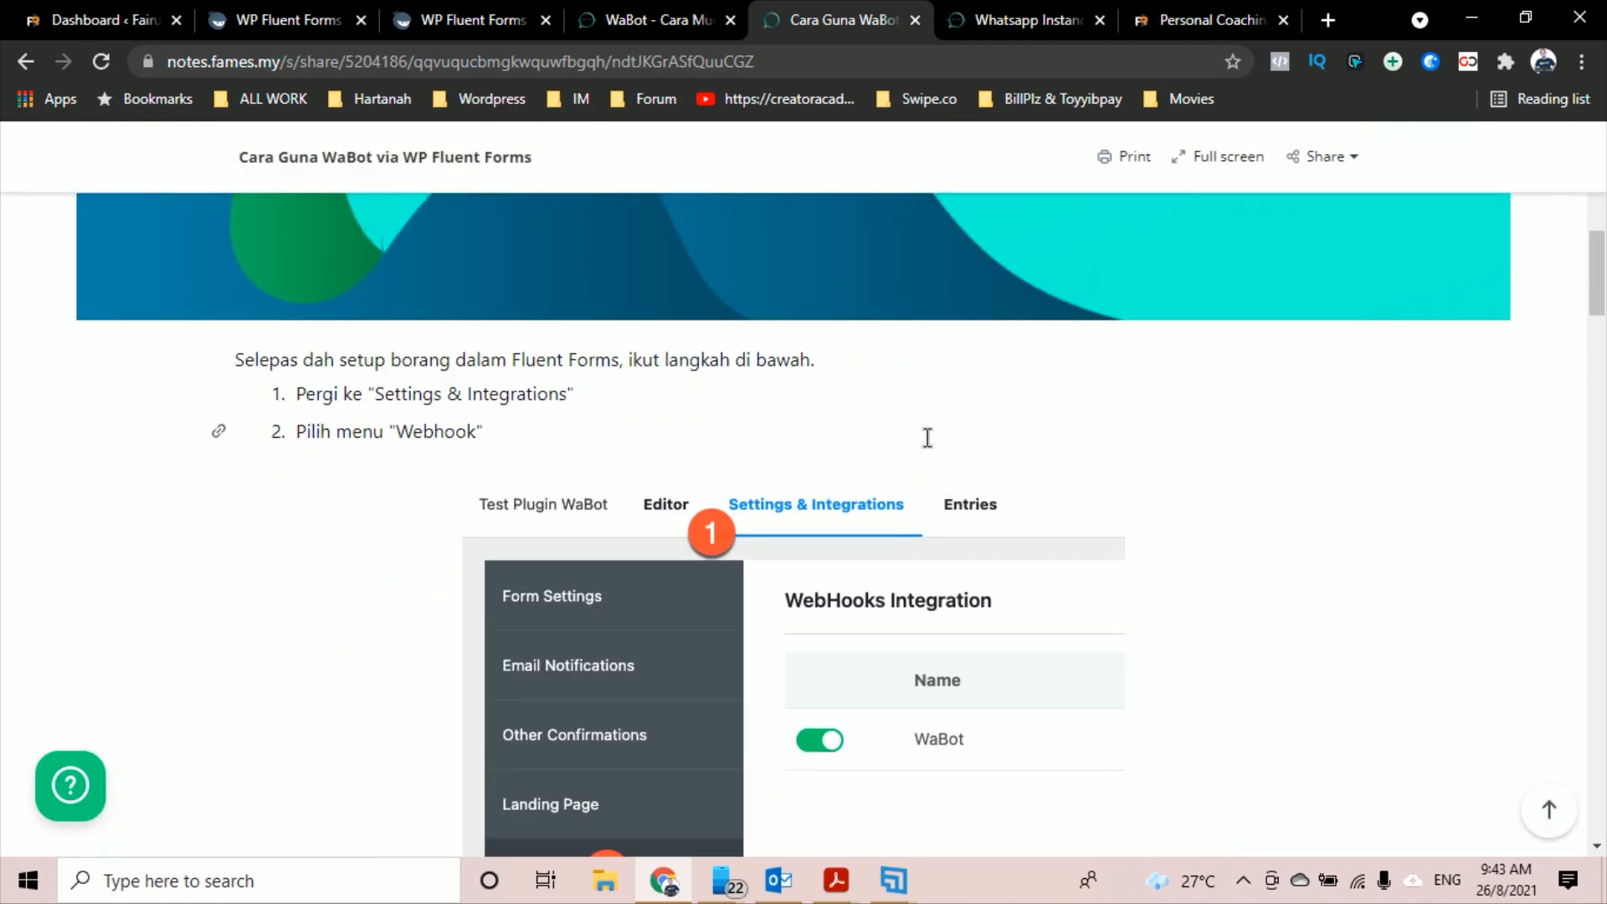
scroll(770, 457, "down", 2)
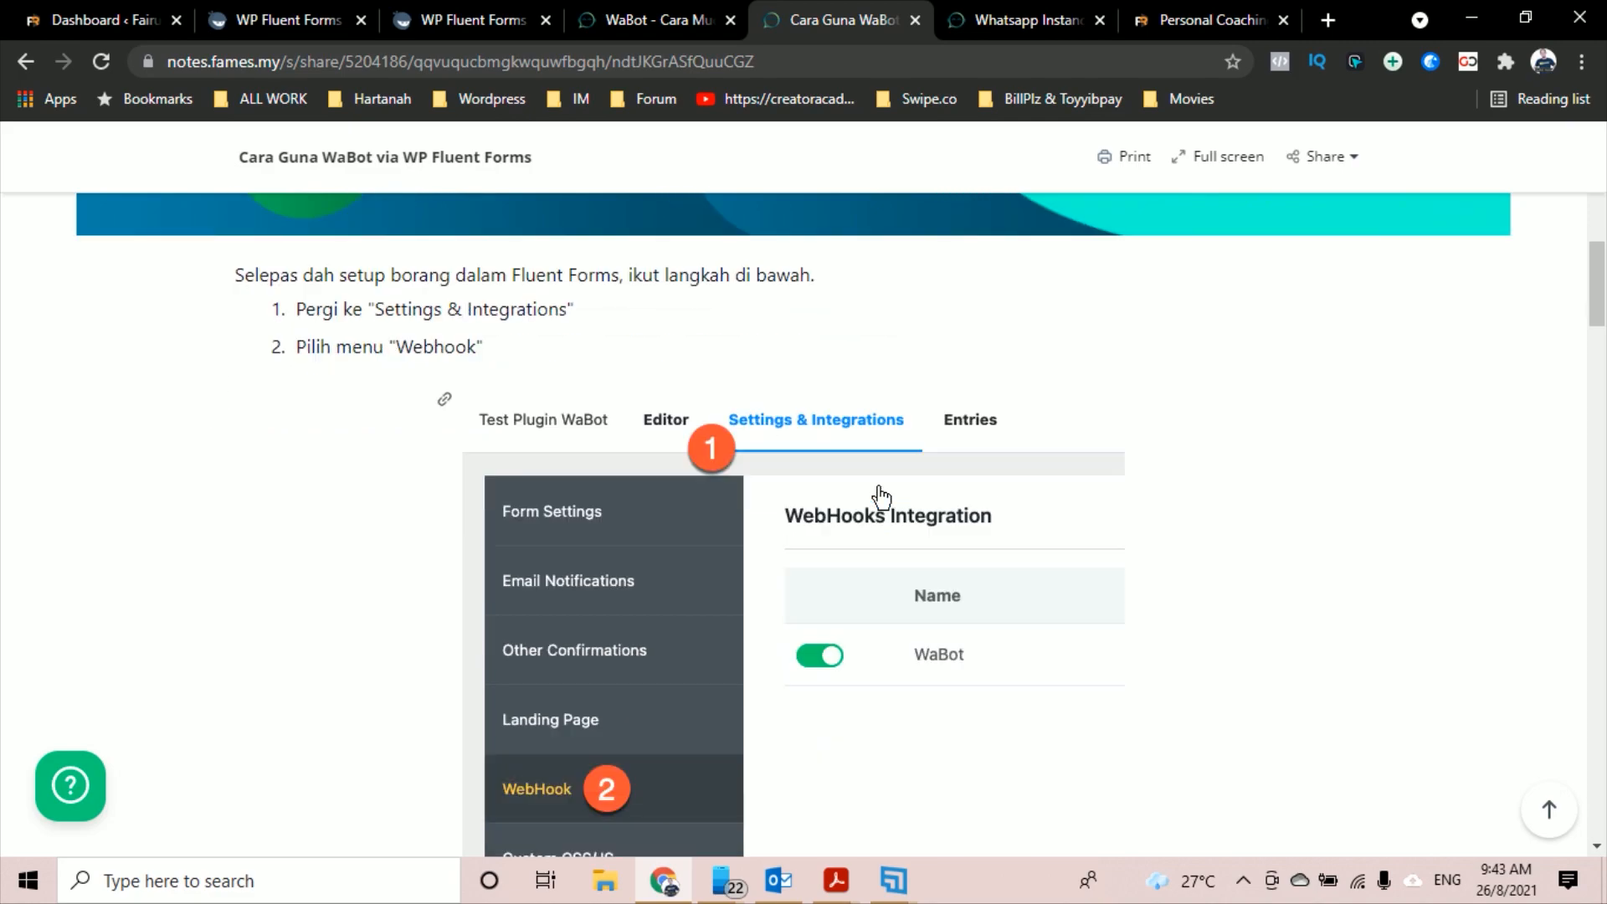
scroll(808, 524, "down", 12)
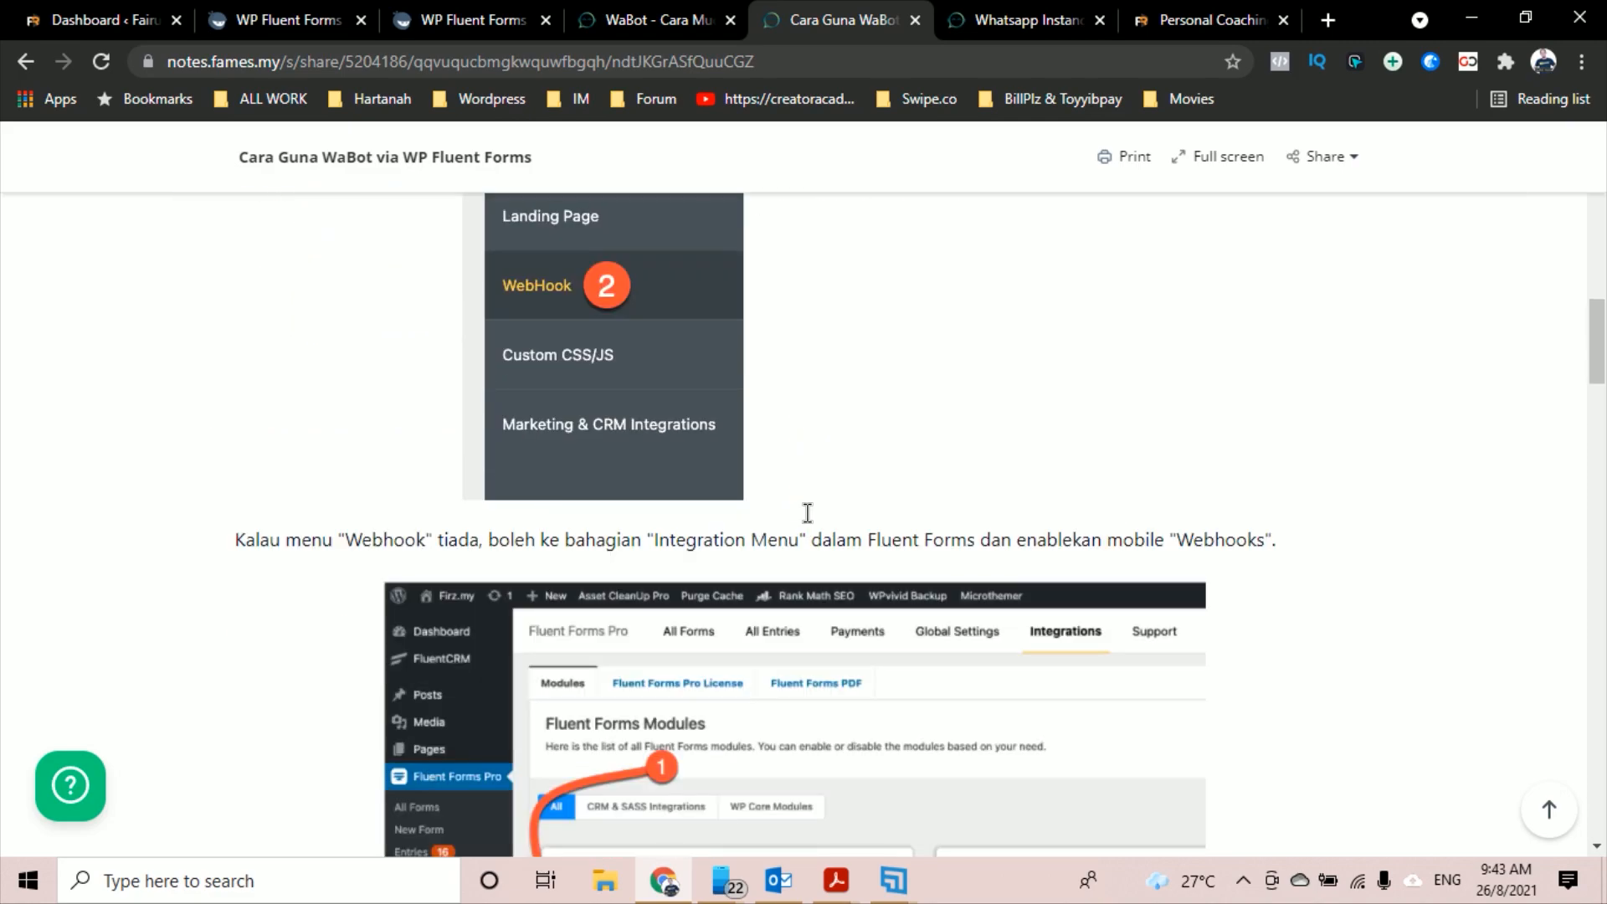
scroll(862, 553, "down", 1)
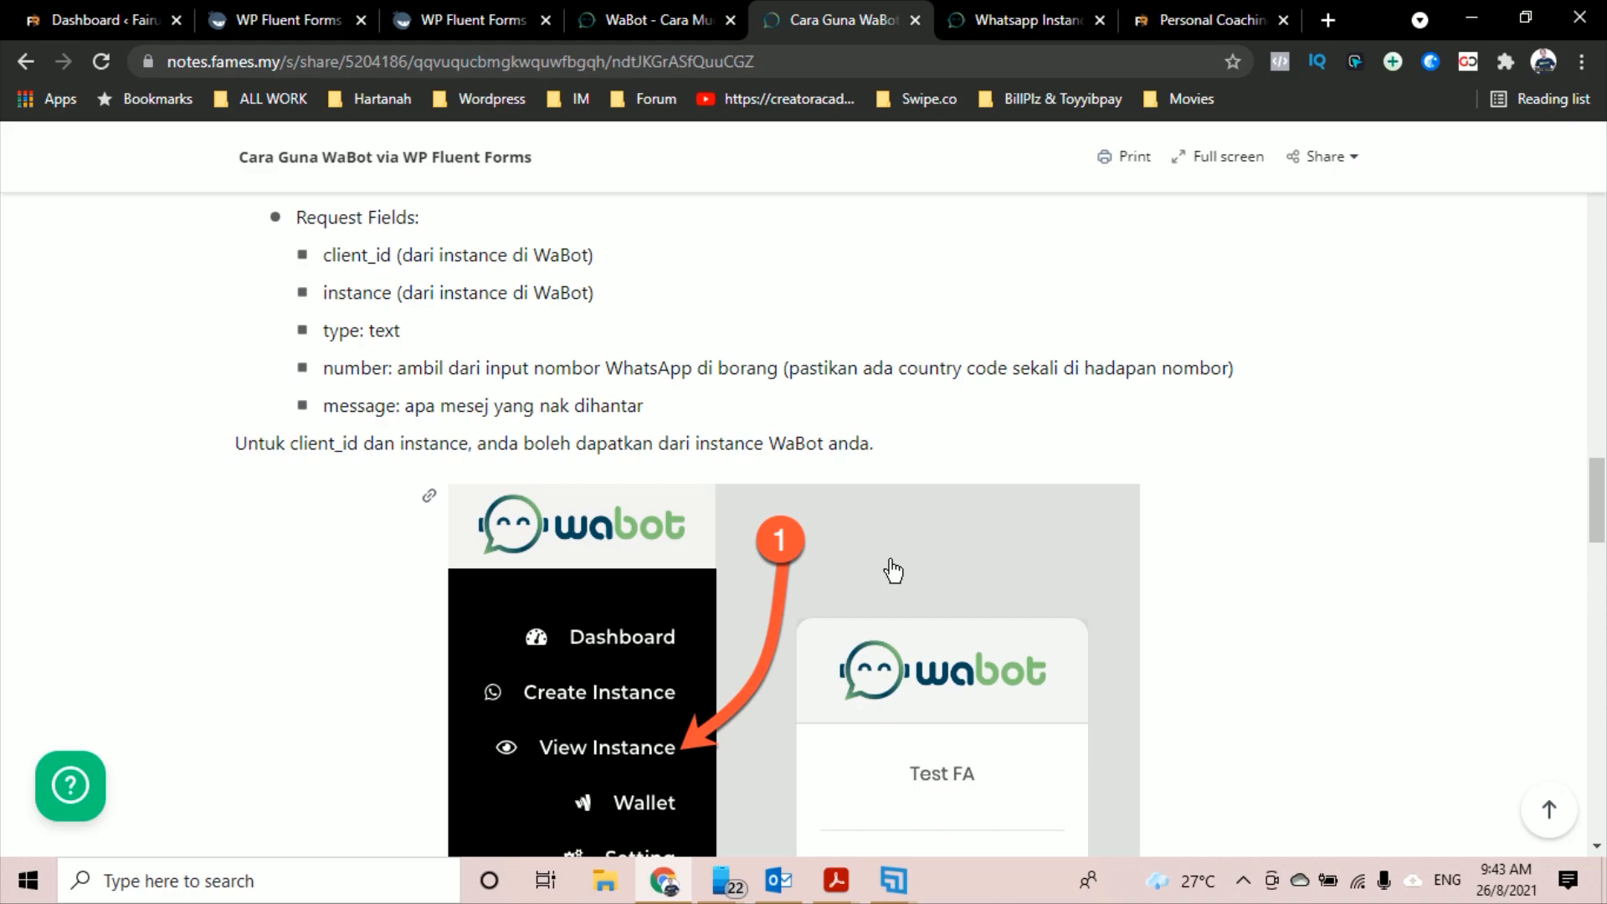
scroll(893, 571, "down", 7)
scroll(886, 568, "up", 15)
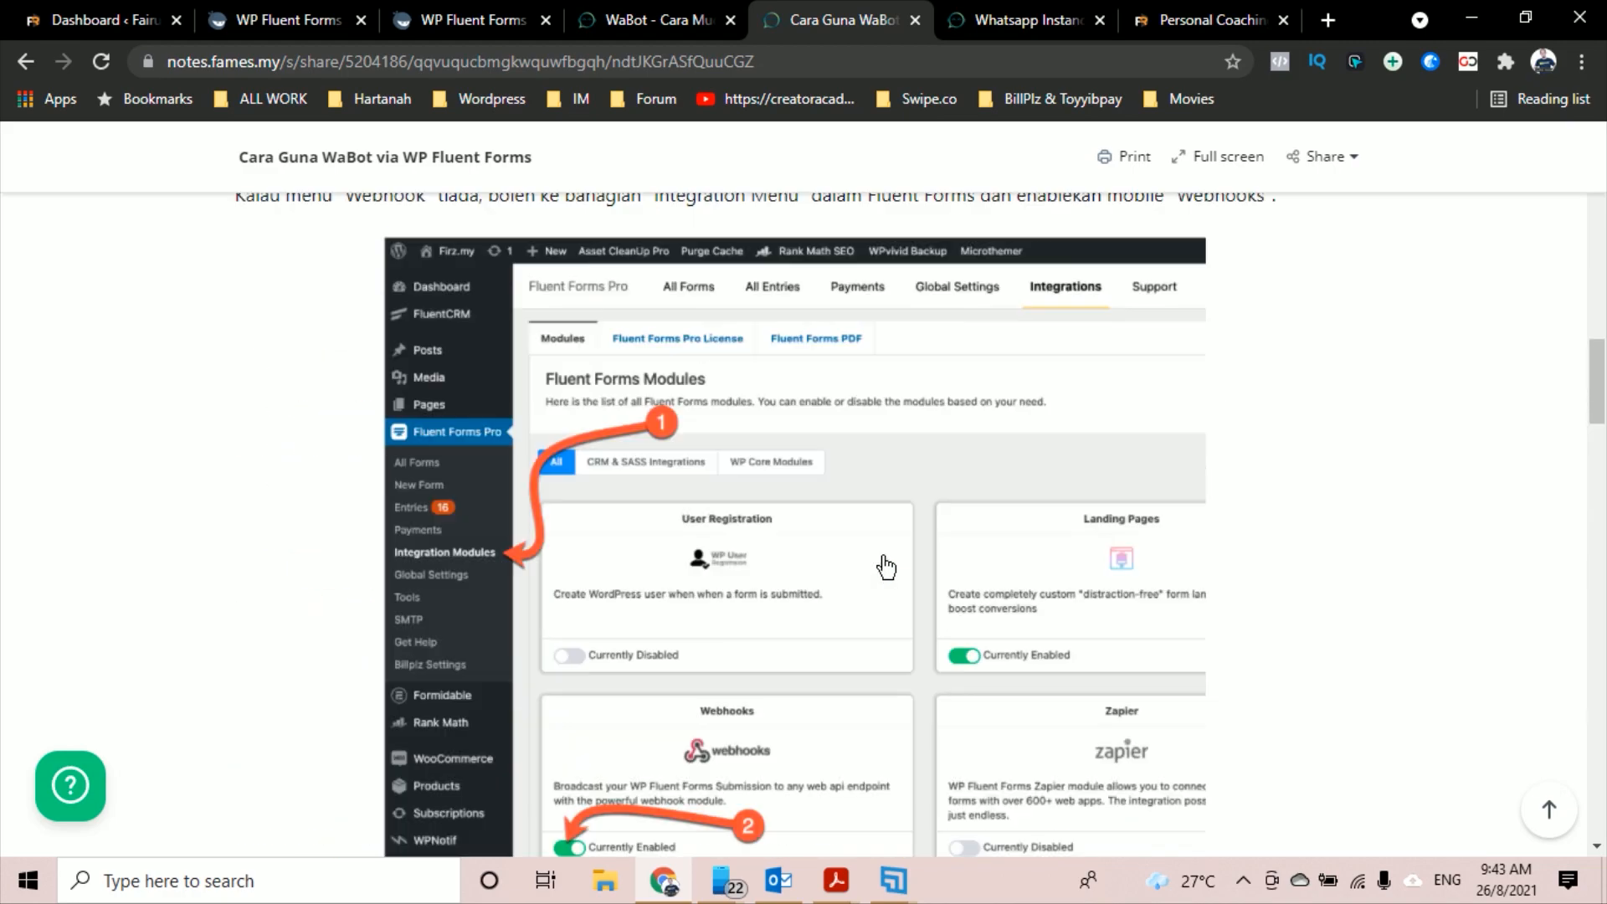
scroll(886, 567, "up", 10)
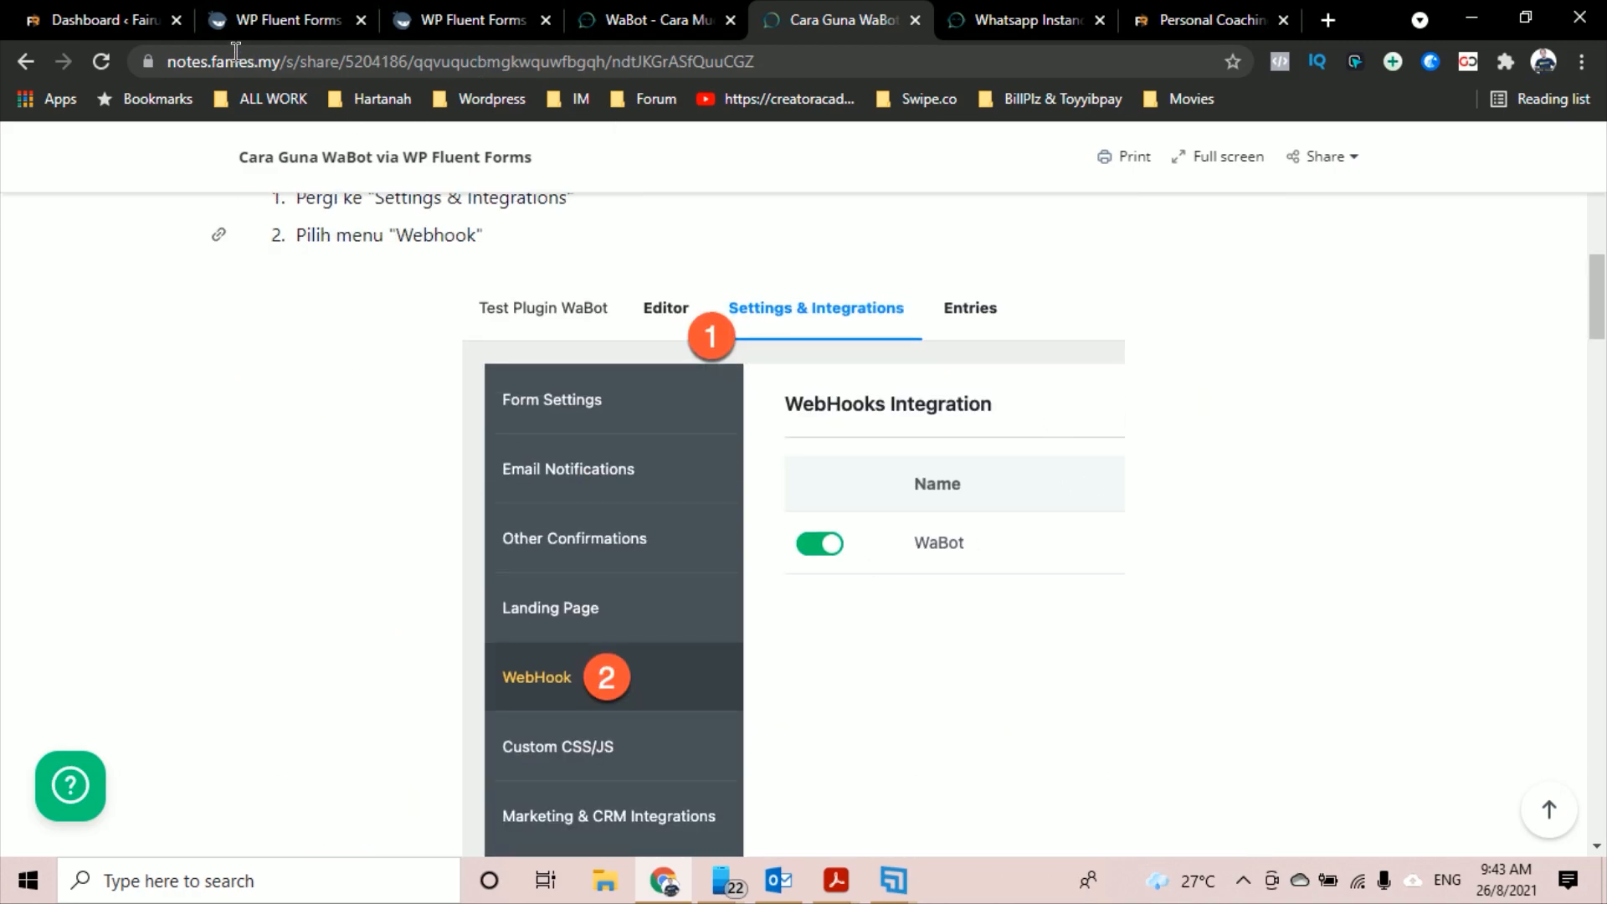
Step: Return to the WordPress dashboard and open the Fluent Forms Pro list of all forms
left_click(107, 16)
scroll(96, 468, "down", 2)
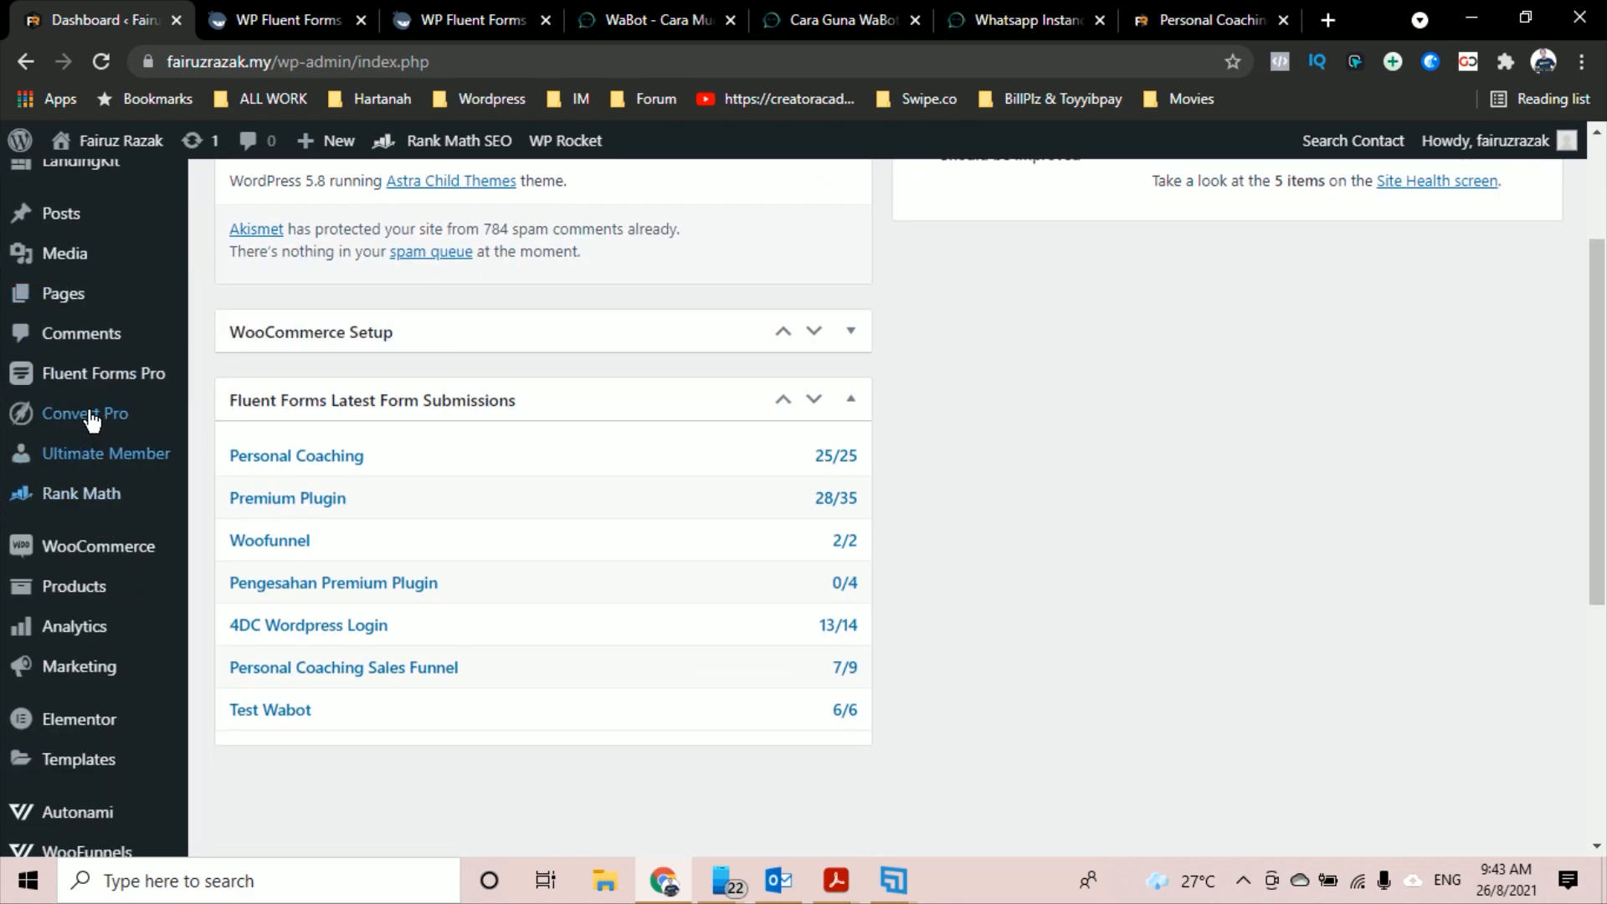
mouse_move(101, 371)
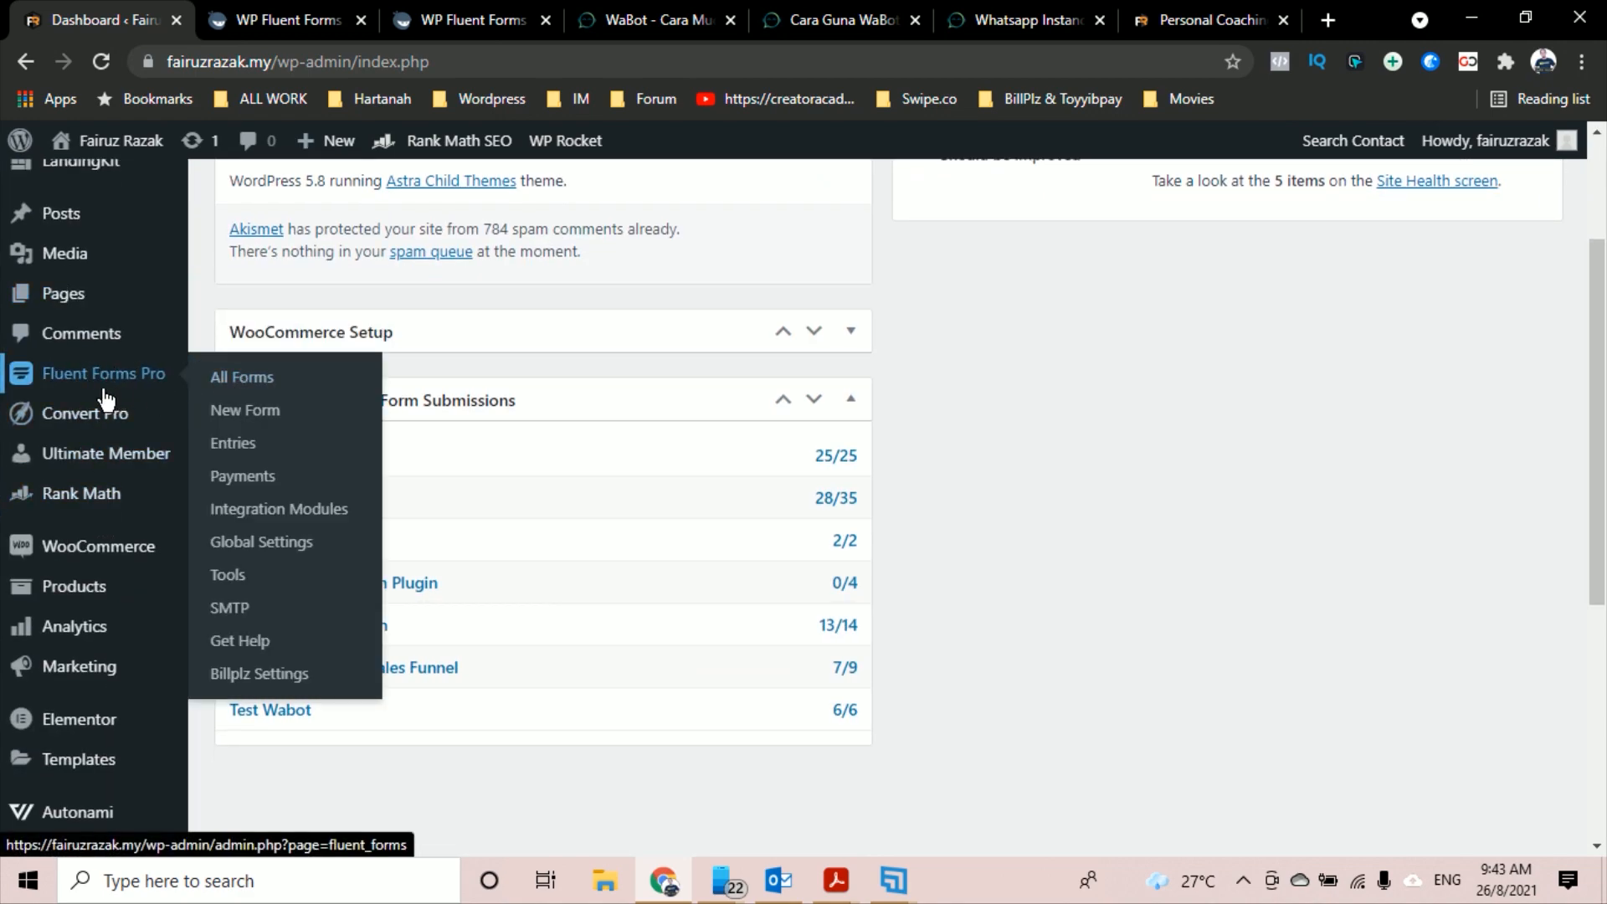
left_click(289, 386)
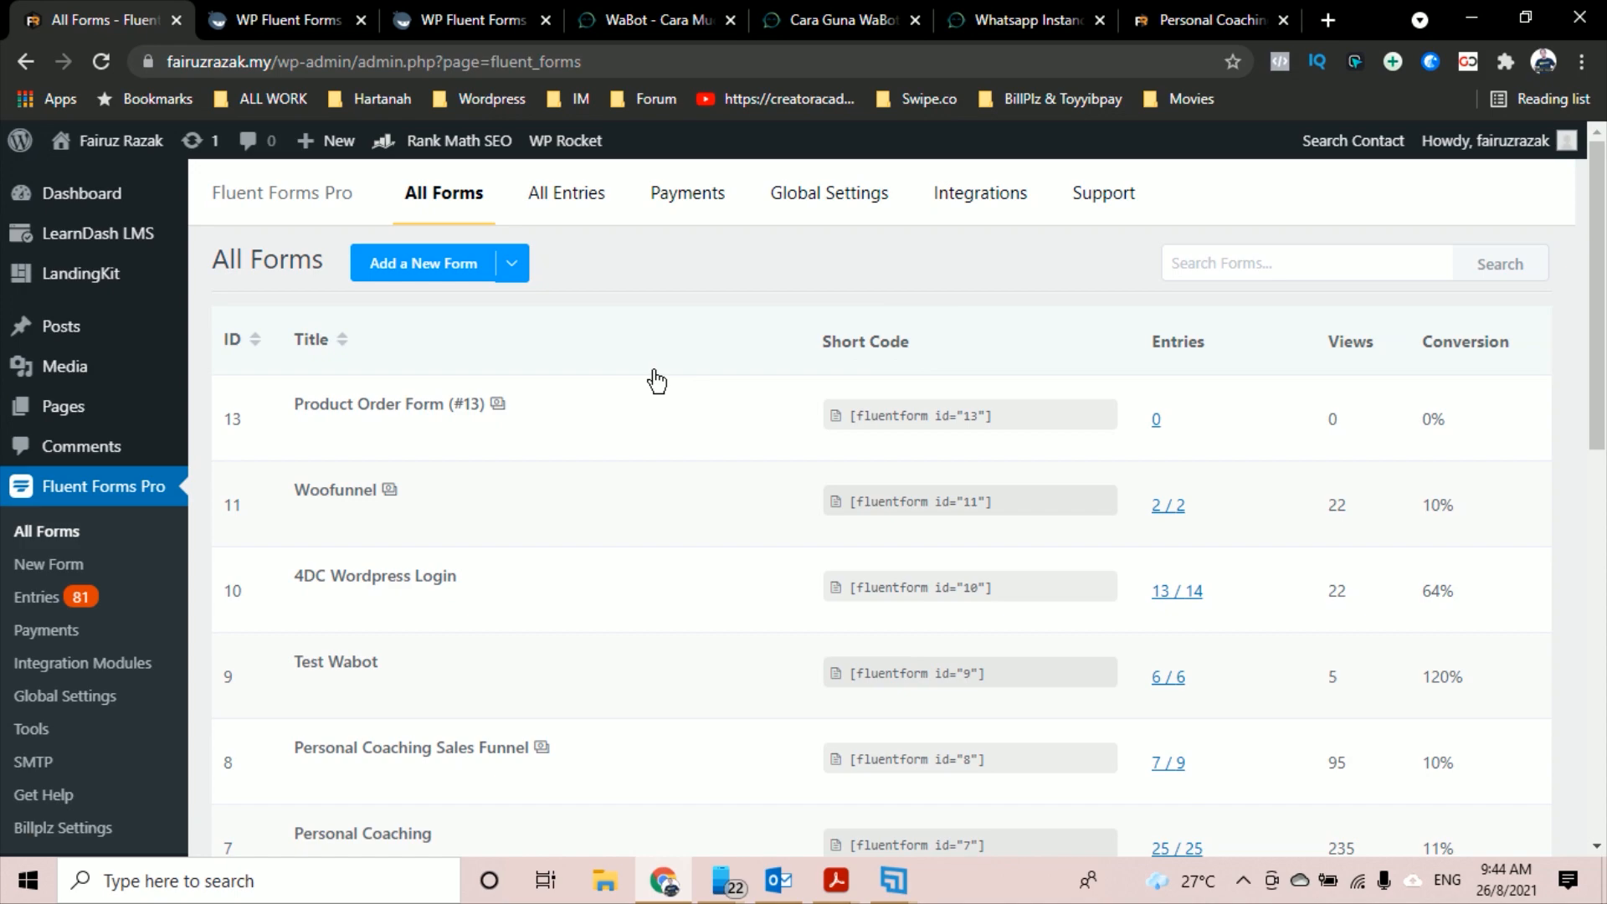
scroll(691, 458, "down", 5)
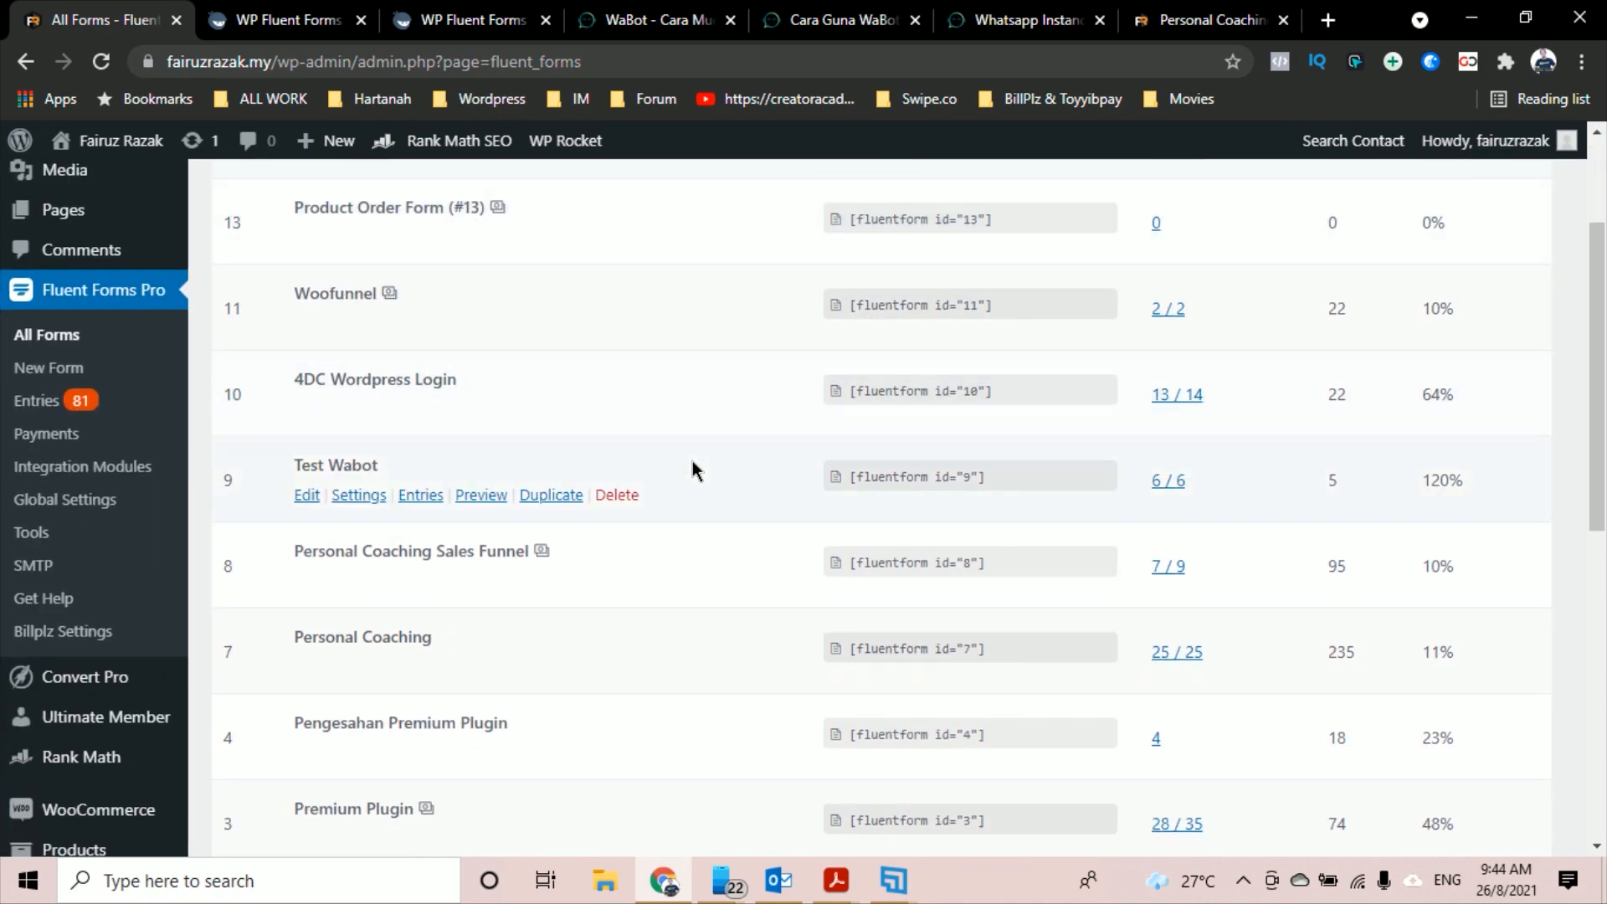
scroll(699, 641, "down", 3)
scroll(696, 644, "up", 7)
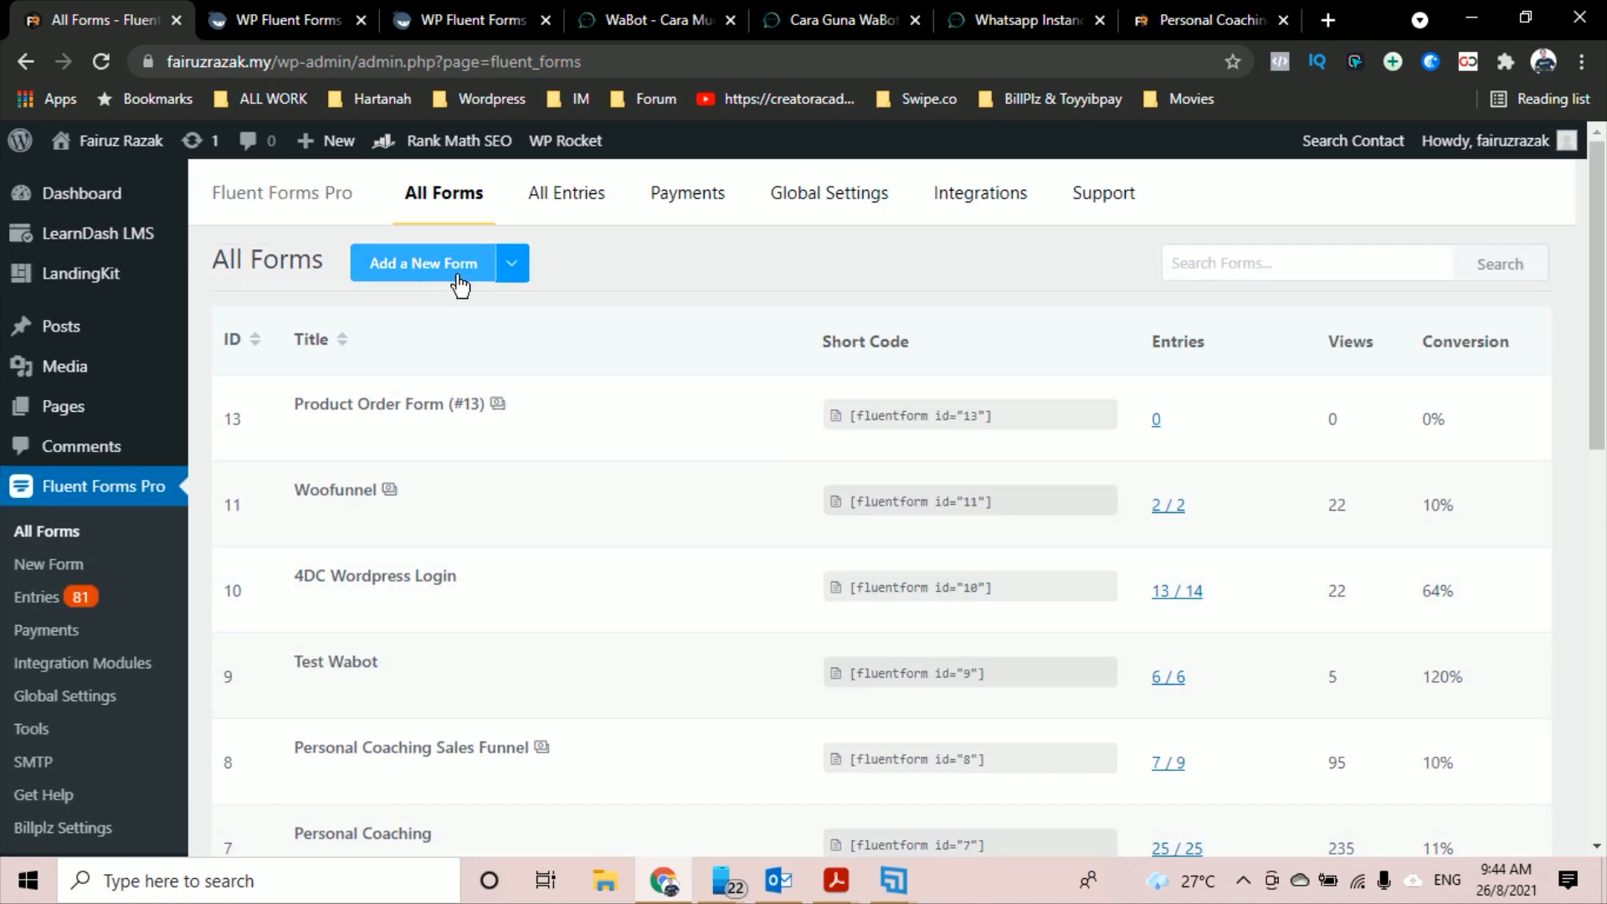
Step: Create a new blank form in Fluent Forms
left_click(456, 264)
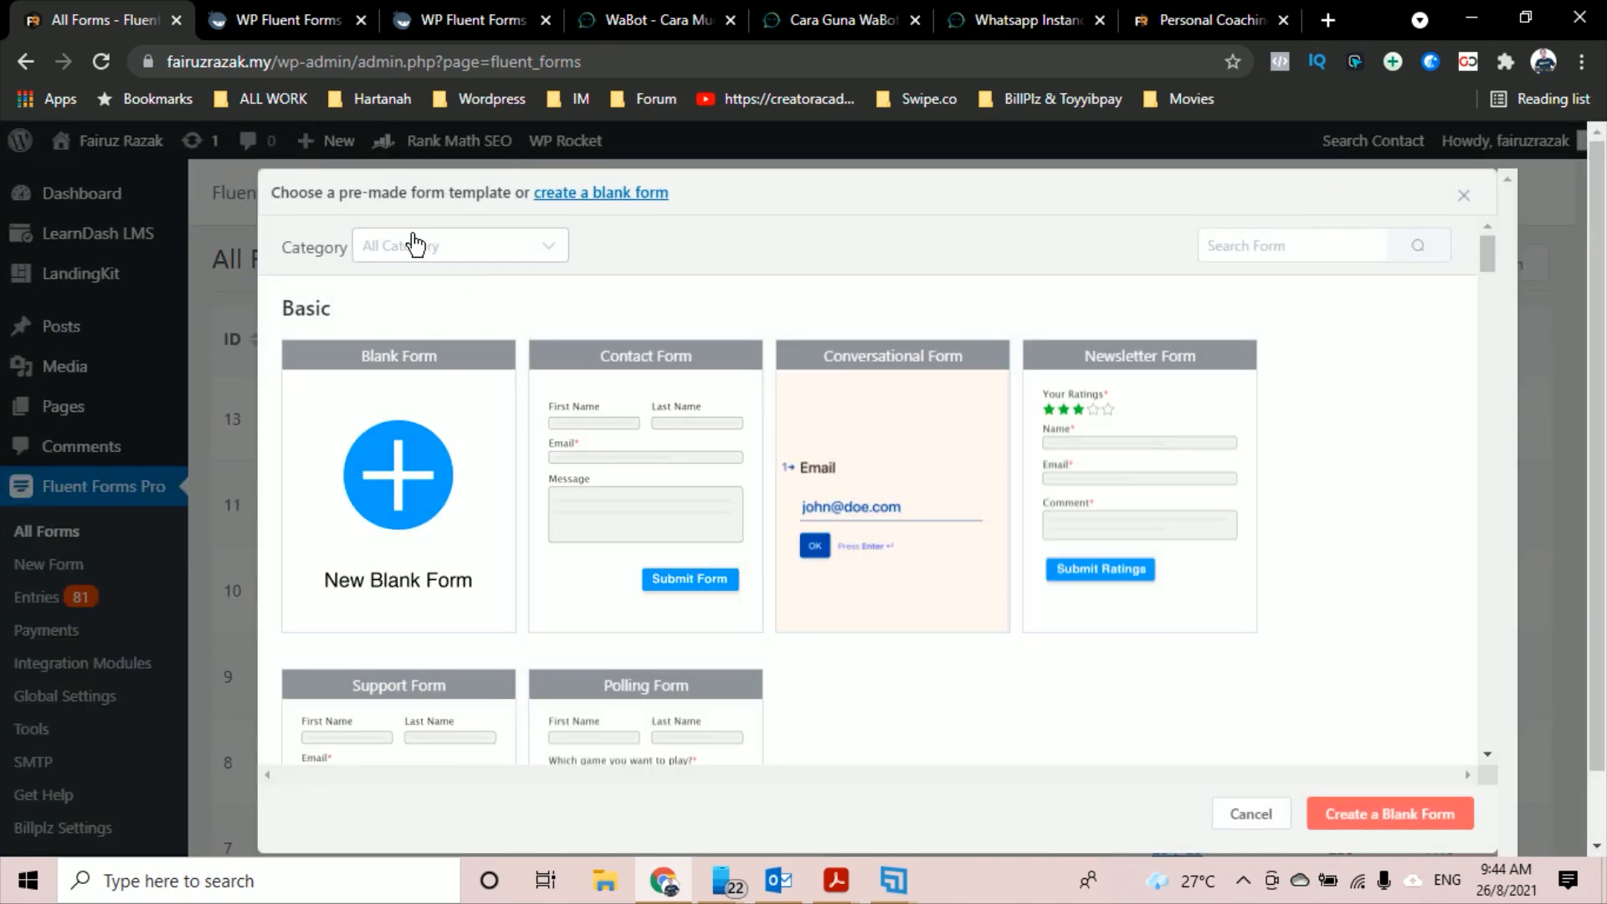
left_click(413, 243)
left_click(753, 266)
left_click(437, 431)
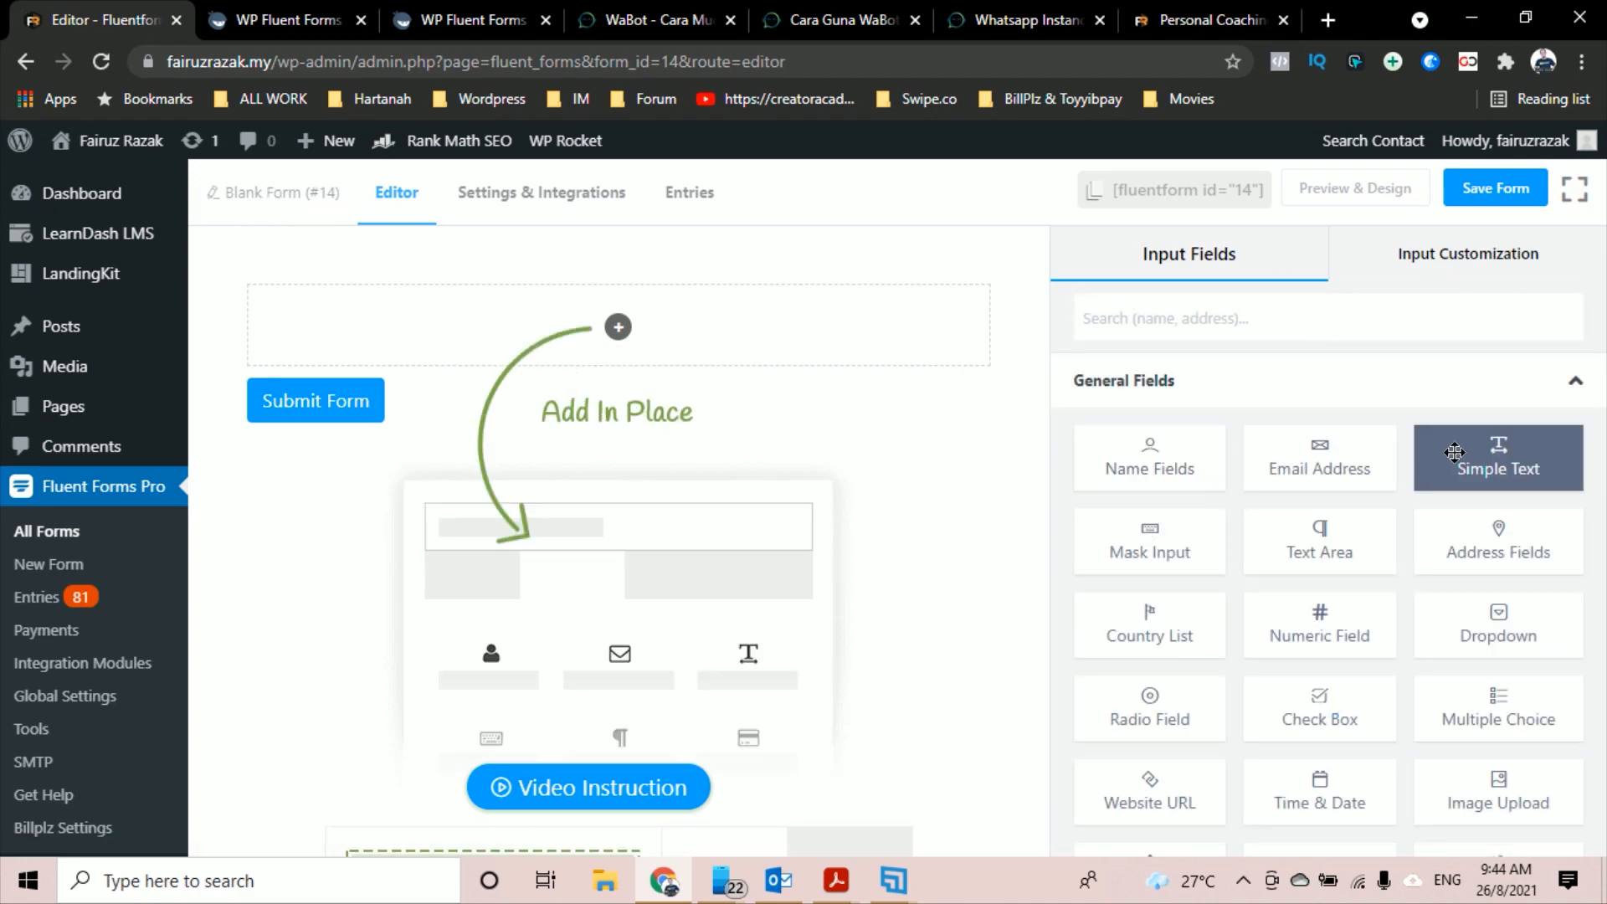
Step: Add a Name Fields element and a Phone/Mobile field to the blank form
left_click_drag(1155, 460, 680, 323)
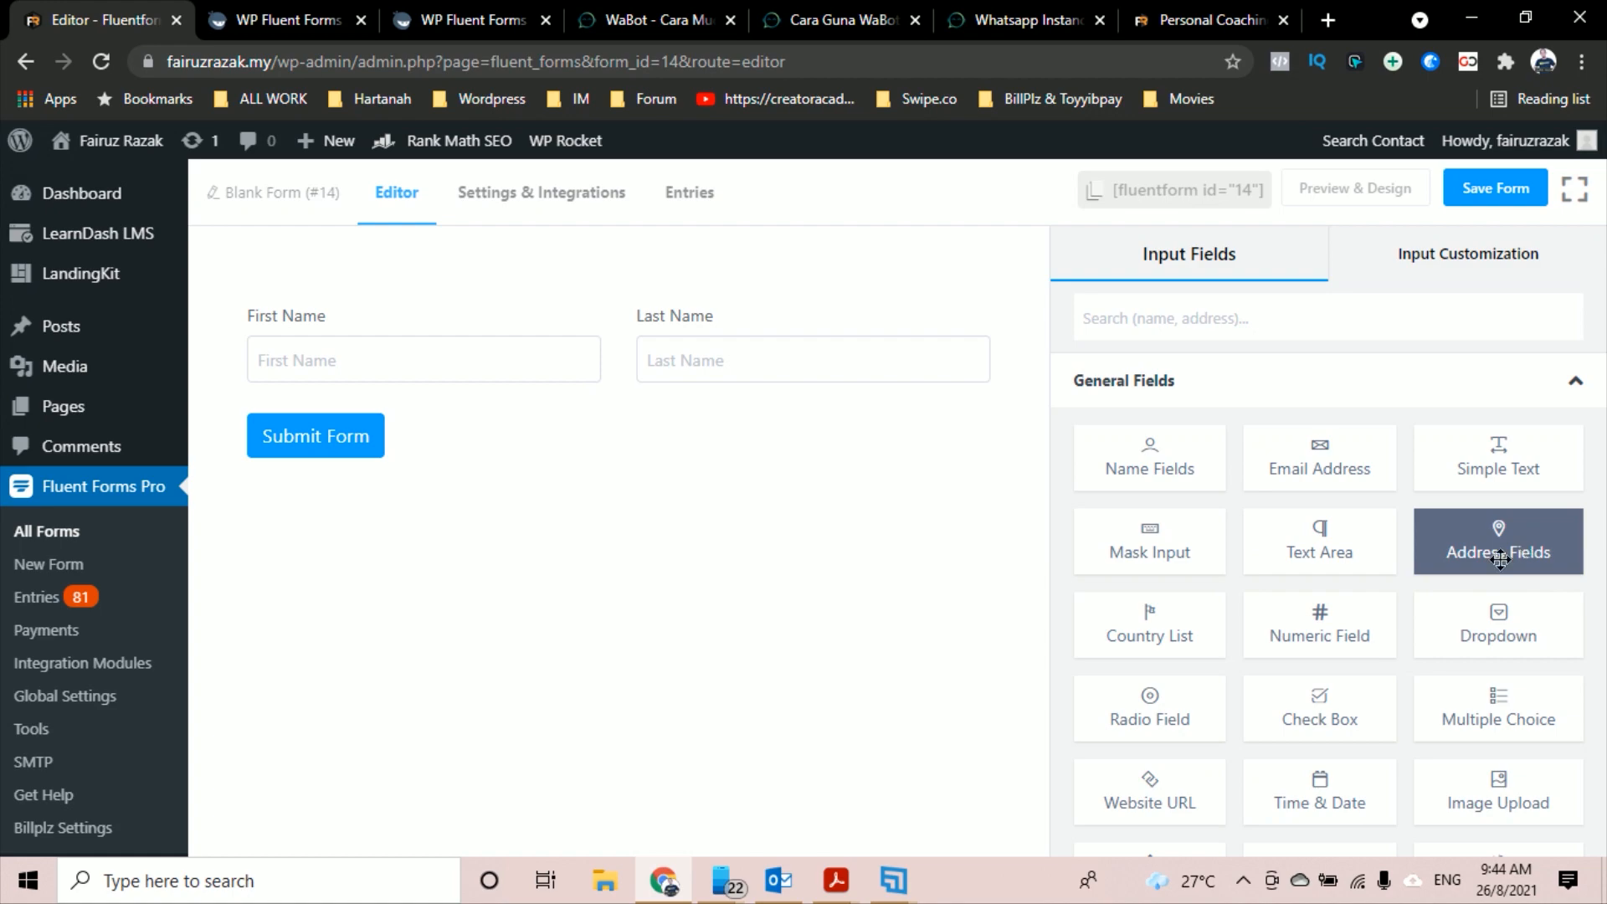
scroll(1297, 598, "down", 3)
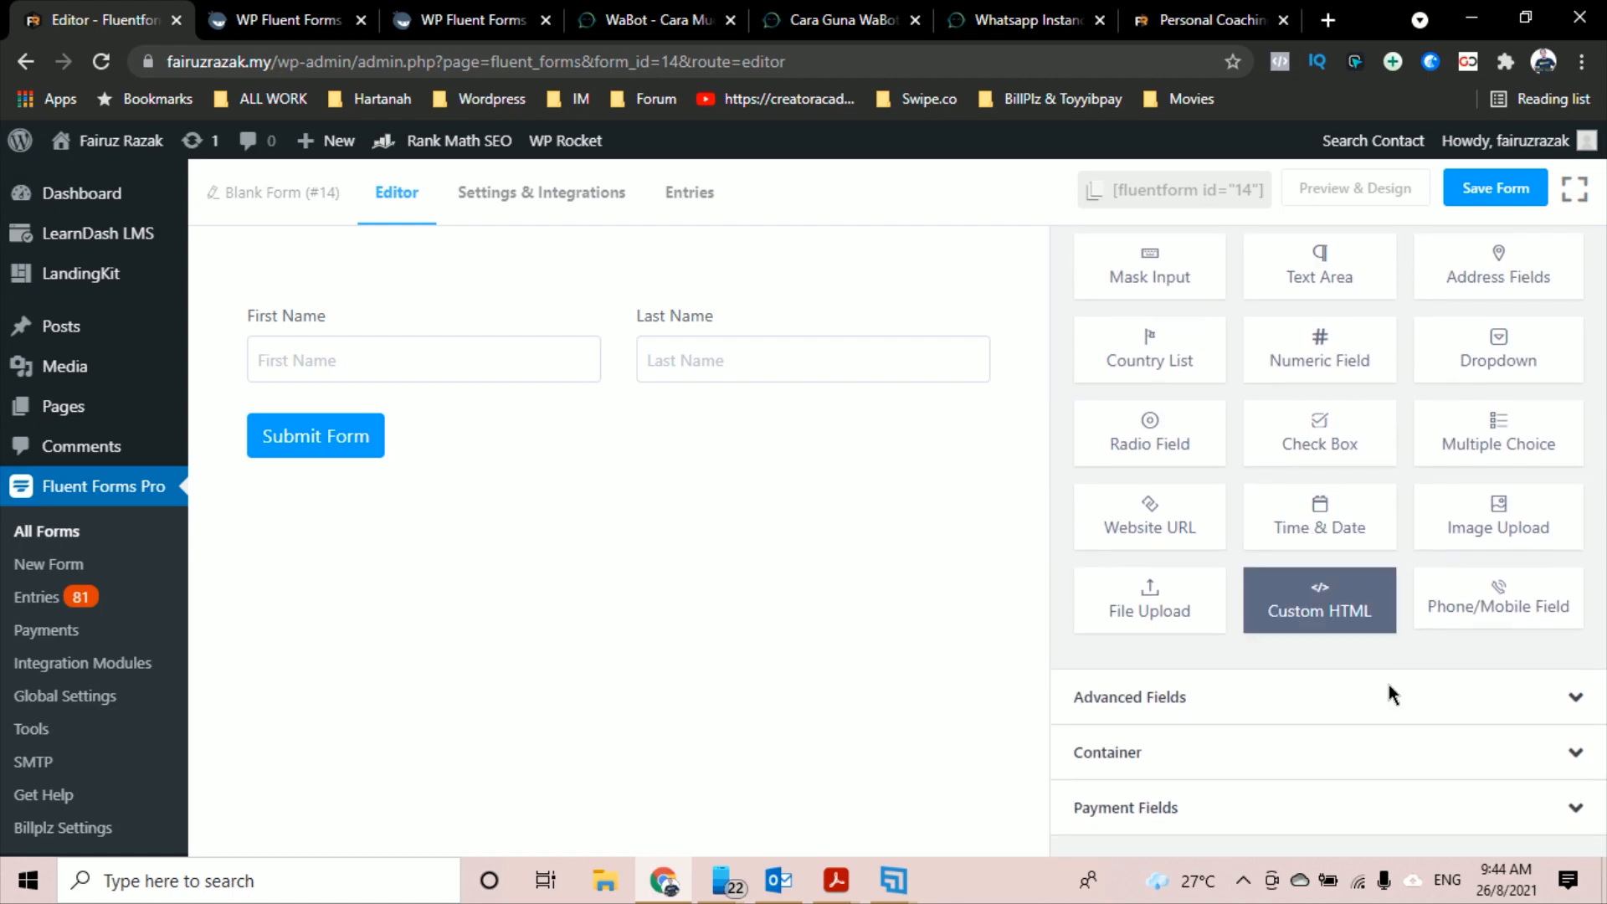
left_click_drag(1386, 576, 585, 440)
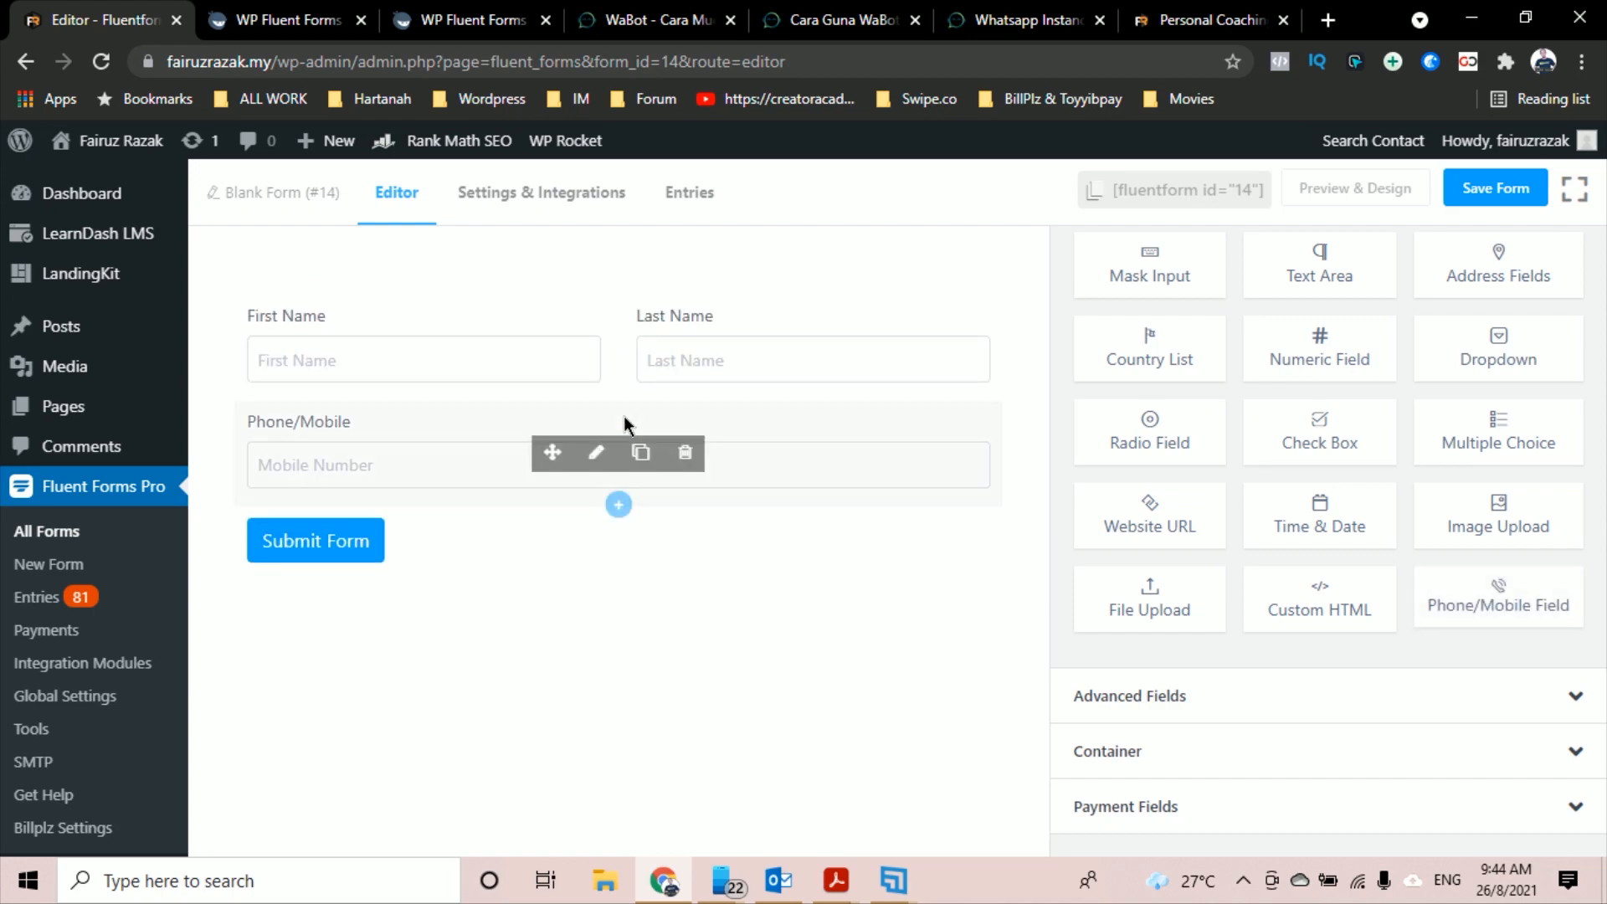
Step: Disable the name element's Last Name subfield and relabel its First Name subfield as 'Nama Anda'
left_click(598, 352)
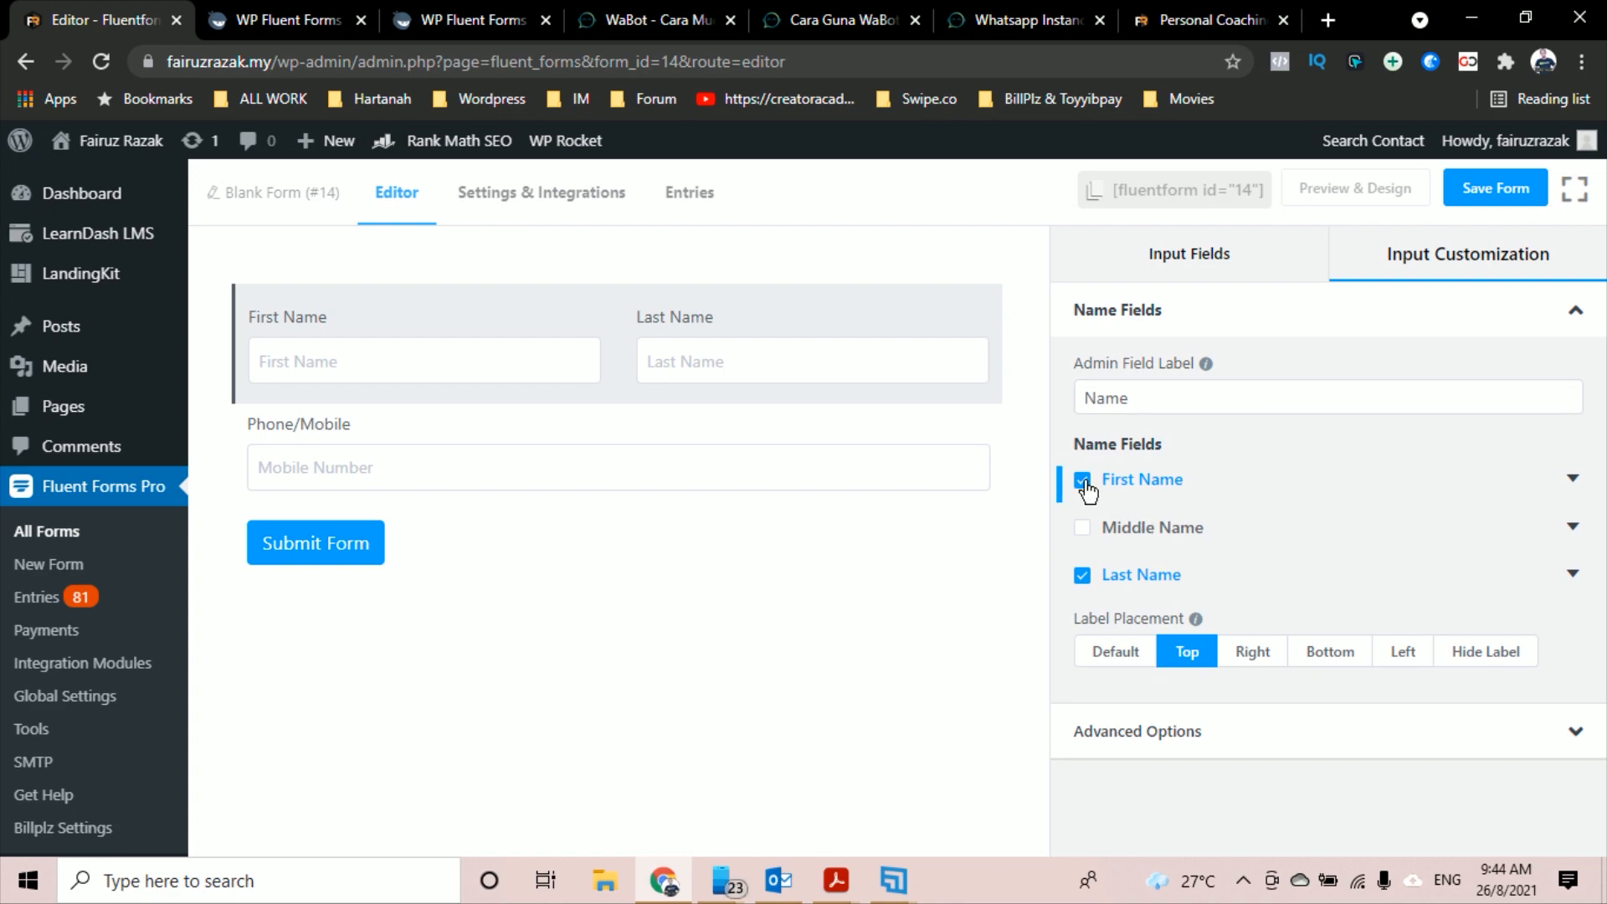
left_click(1085, 581)
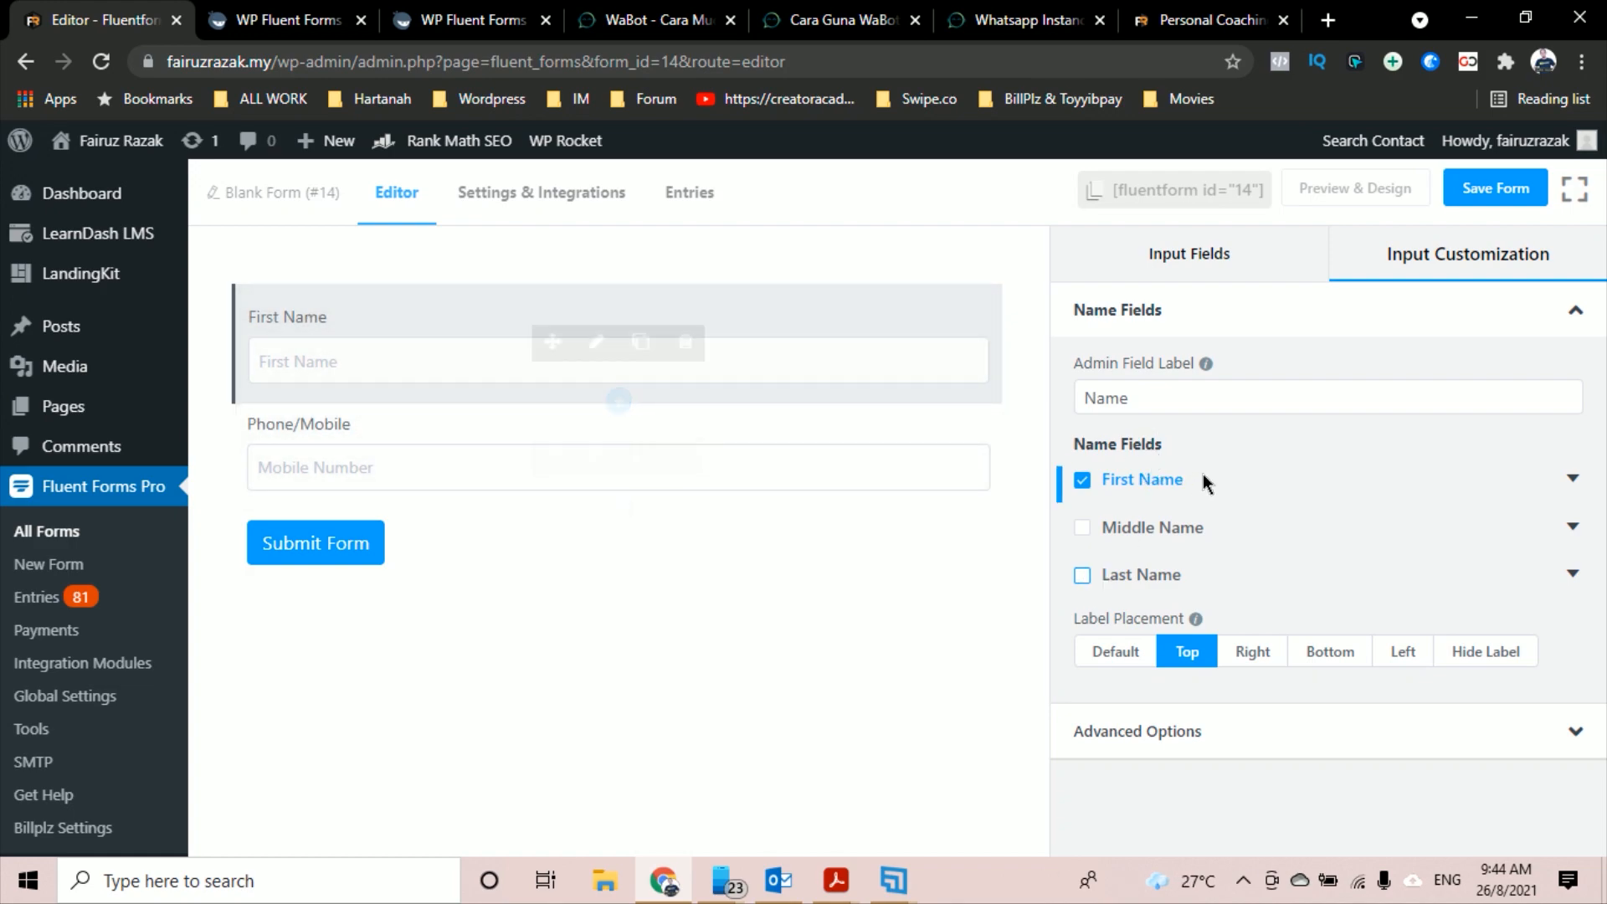
left_click(1572, 480)
left_click_drag(1367, 536, 1214, 564)
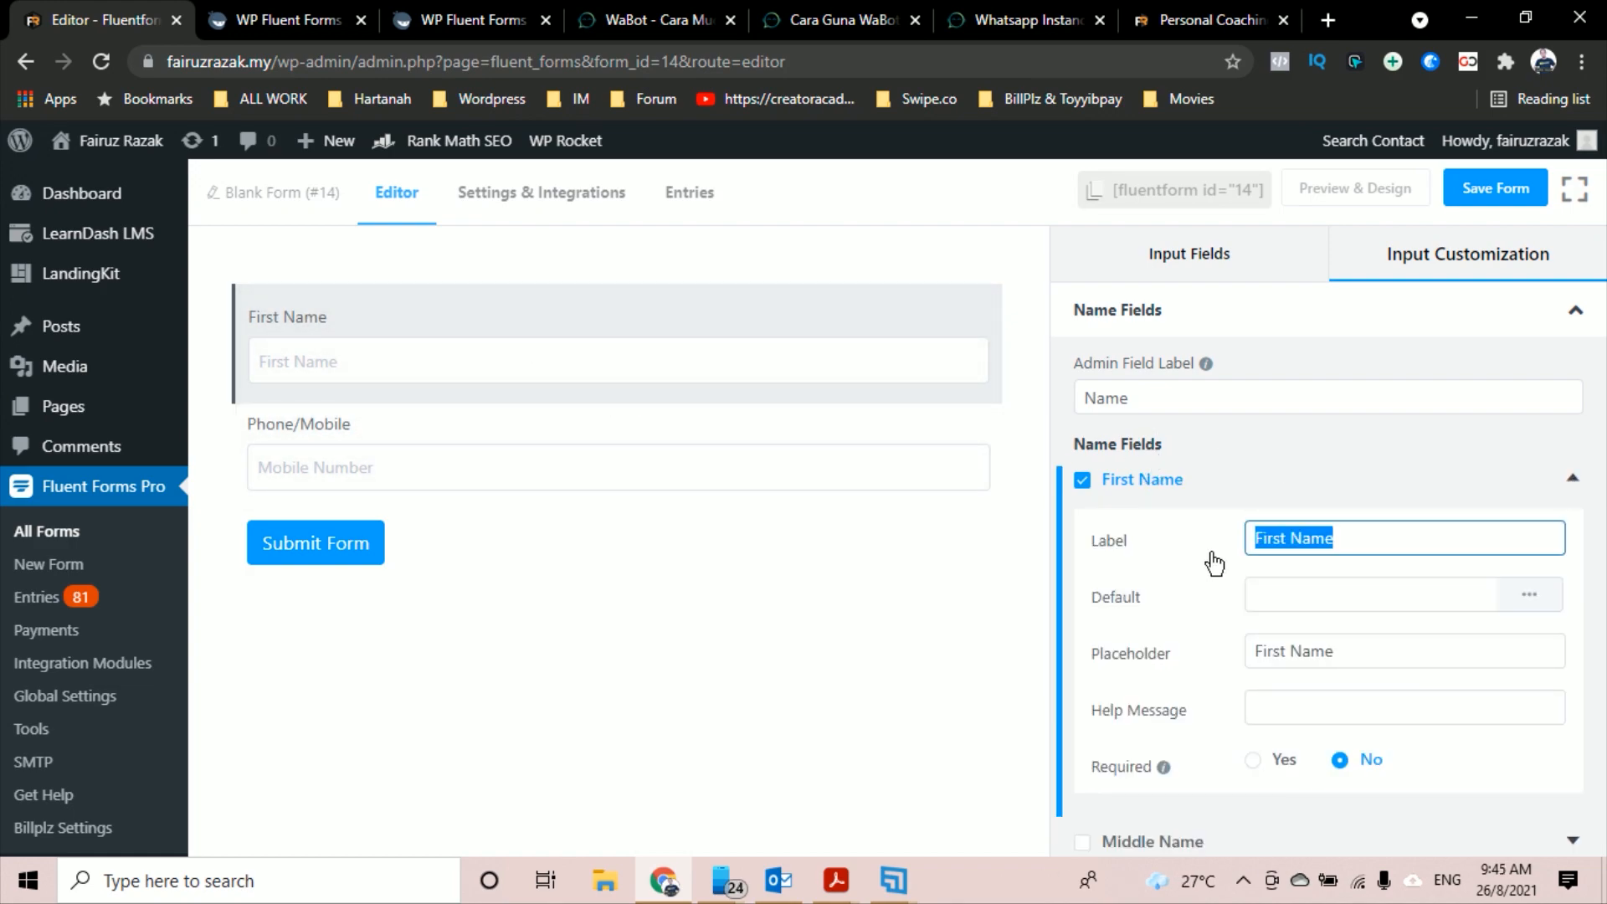
type("Nama Anda")
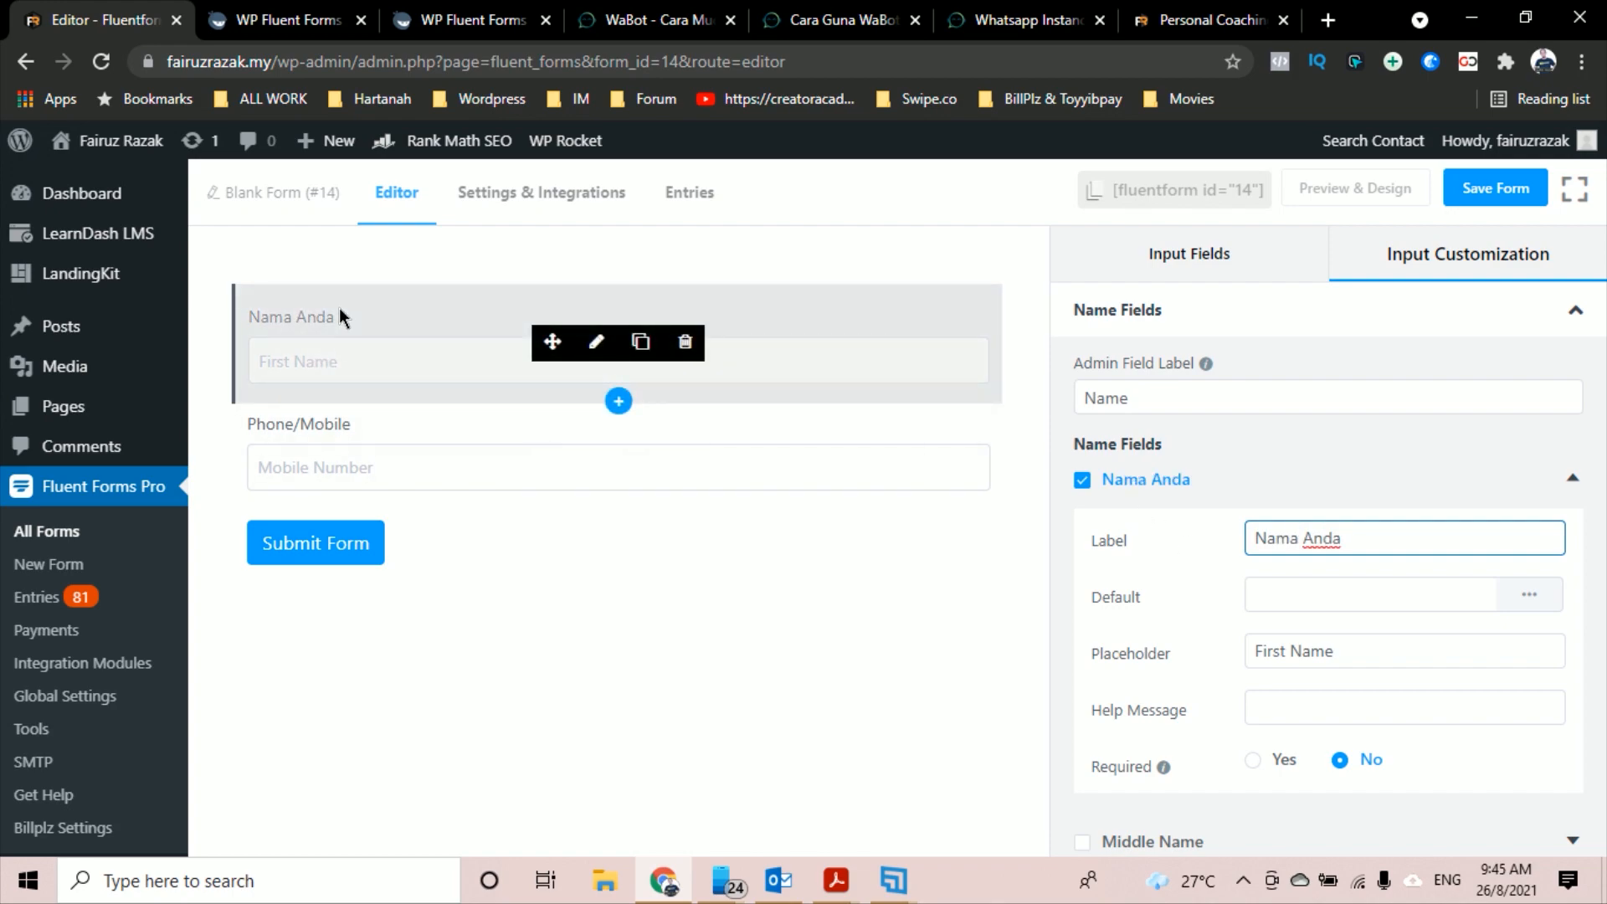
Step: Set the name subfield's placeholder to 'Masukkan Nama Anda'
left_click_drag(1346, 657, 1252, 654)
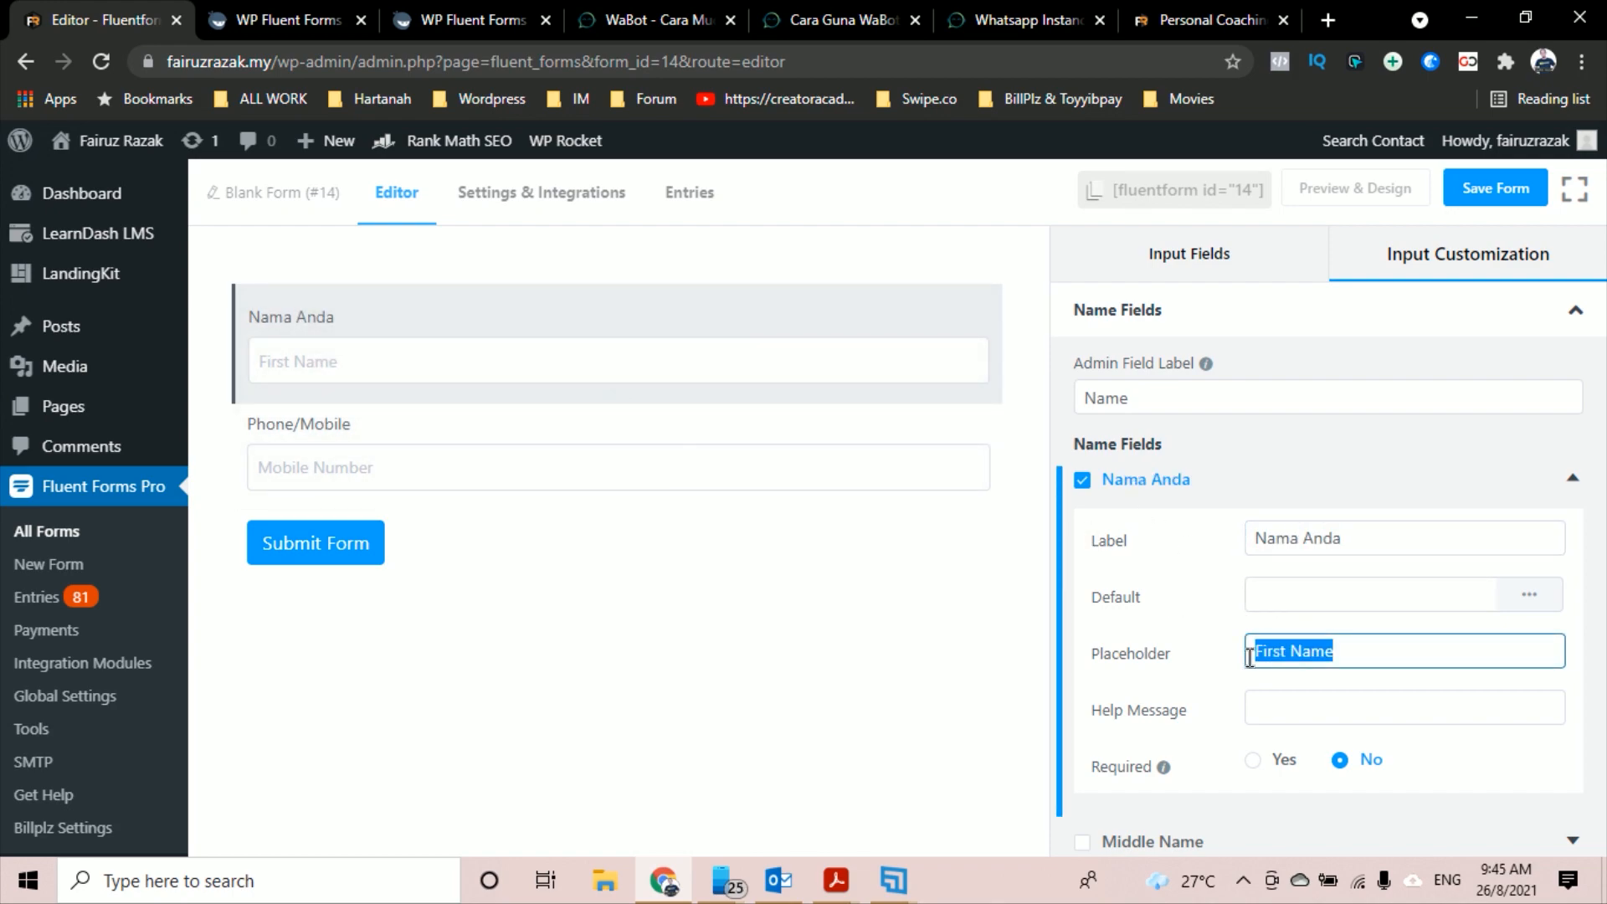
type("Masukkan N")
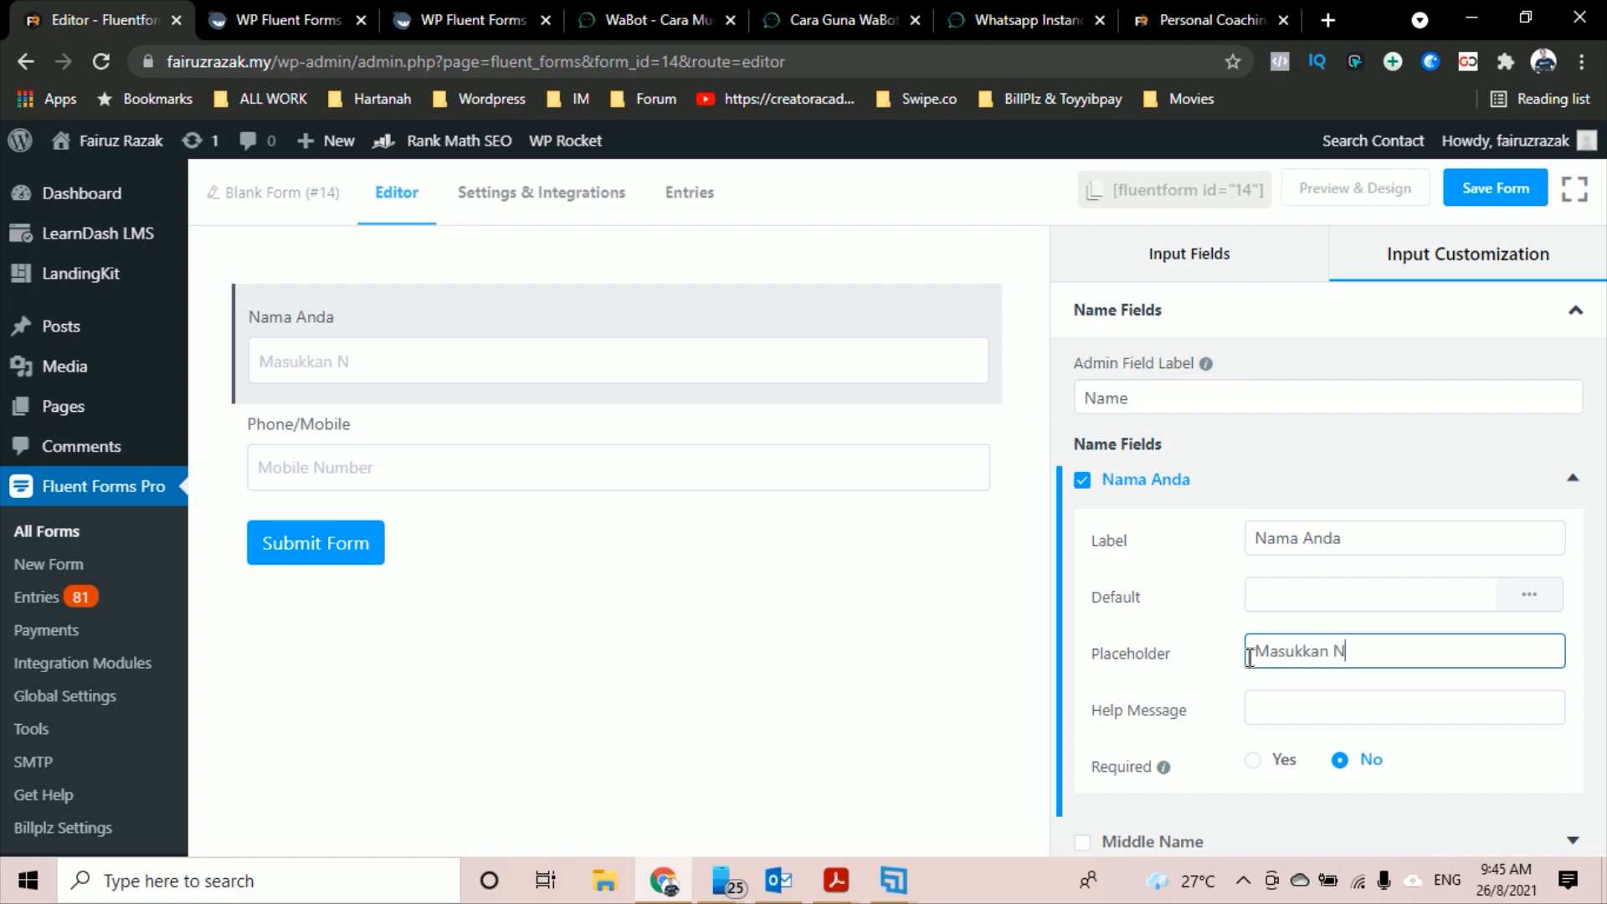
type("ama Anda")
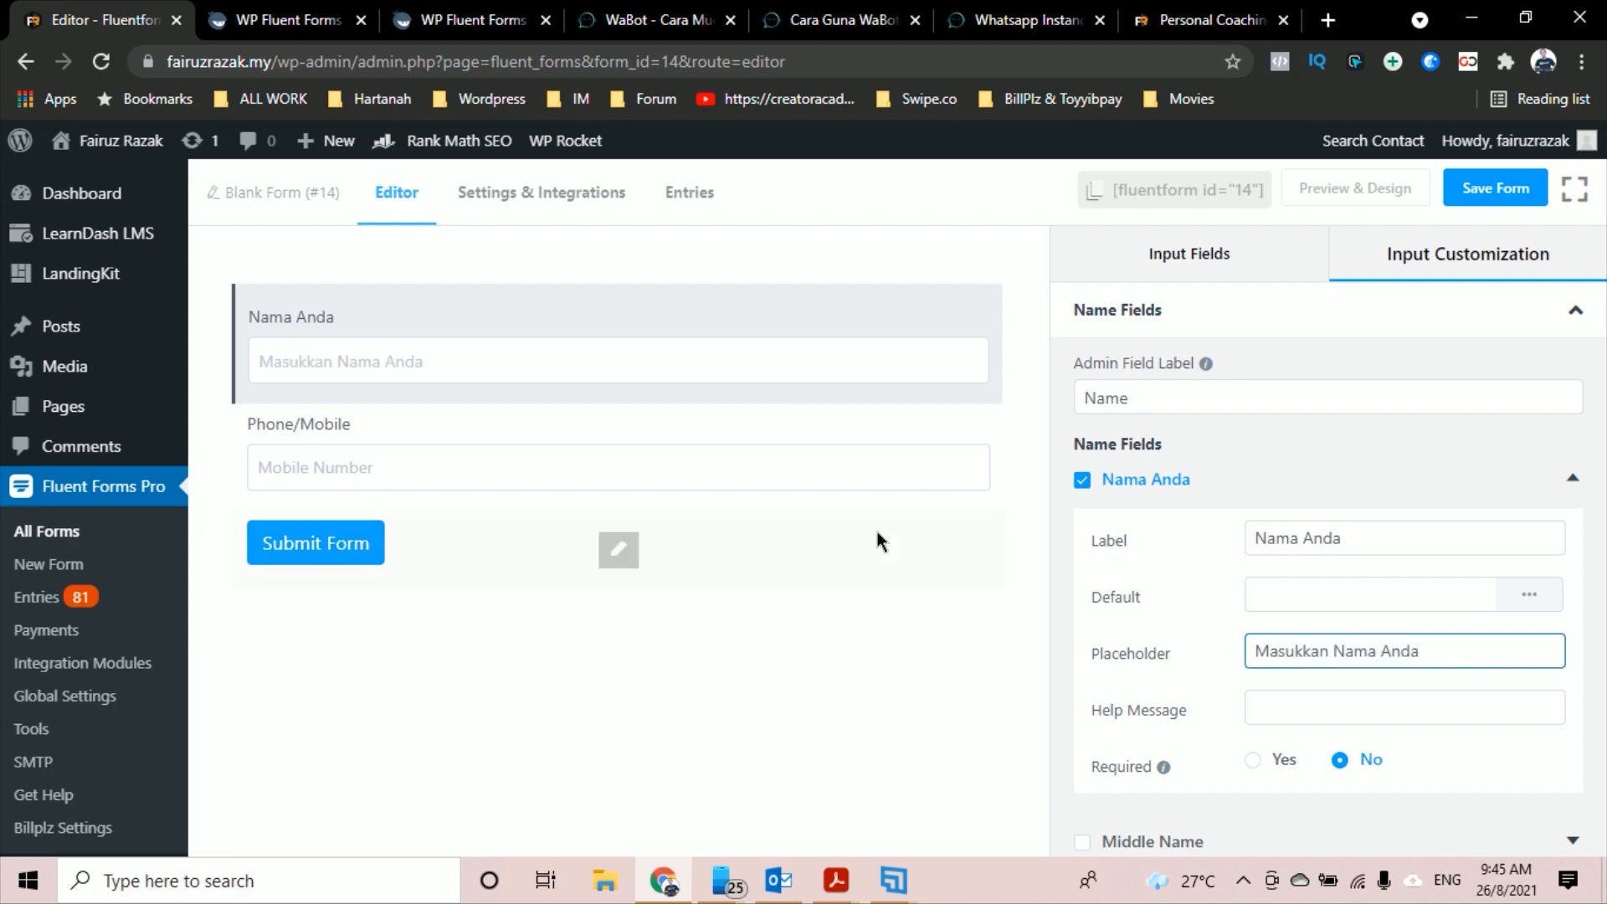
Step: Relabel the phone field as 'Masukkan Whatsapp No Anda'
left_click(755, 431)
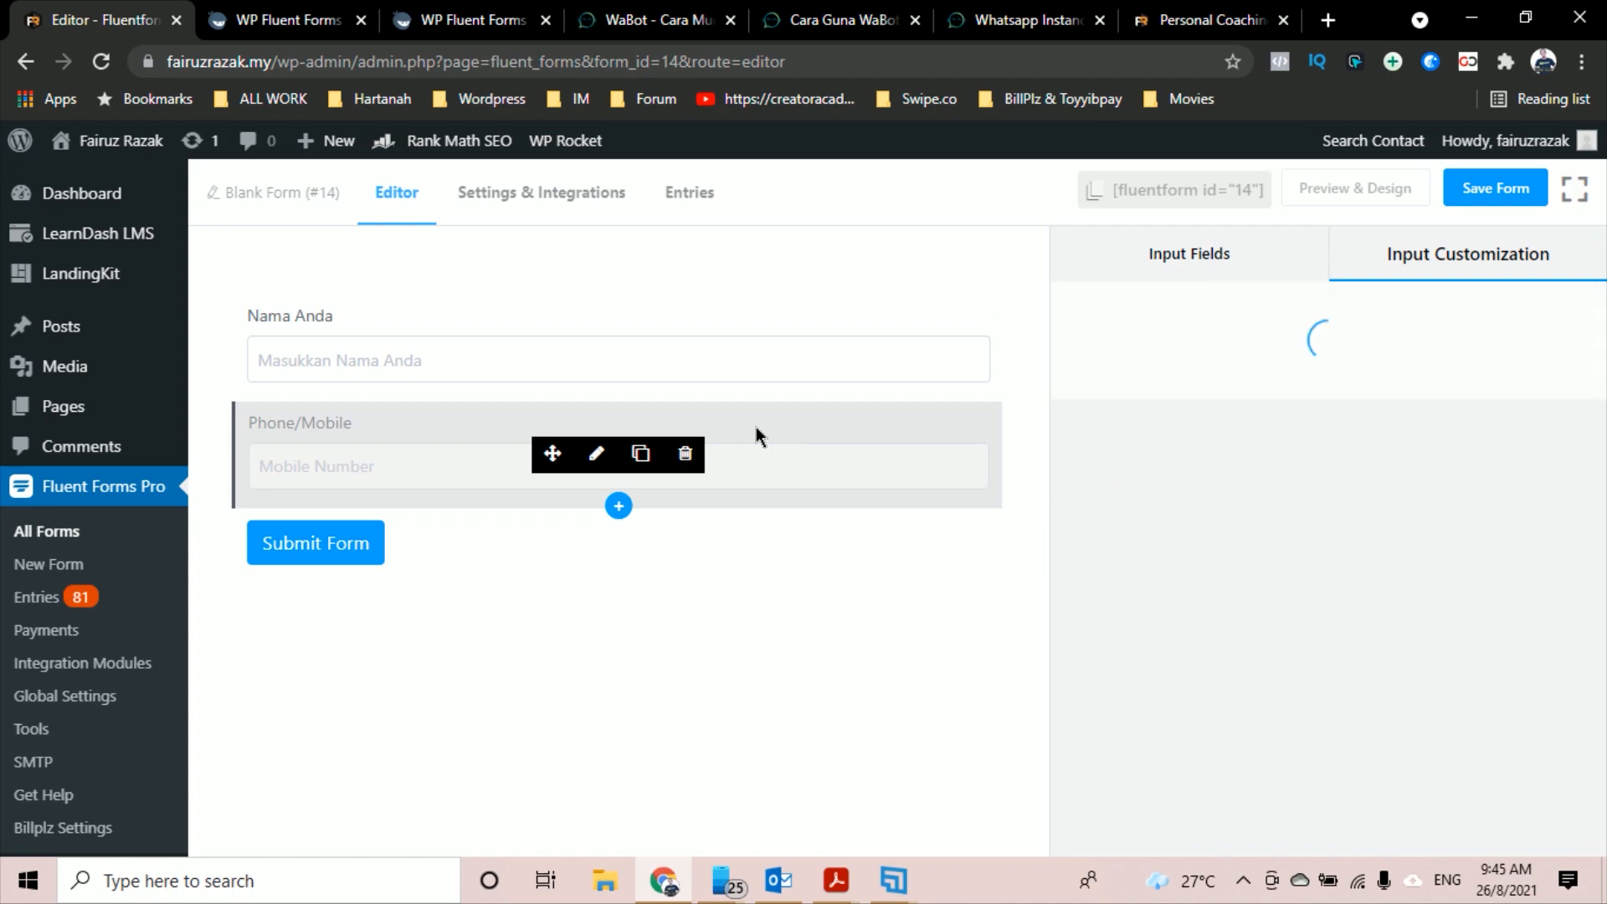
left_click(597, 464)
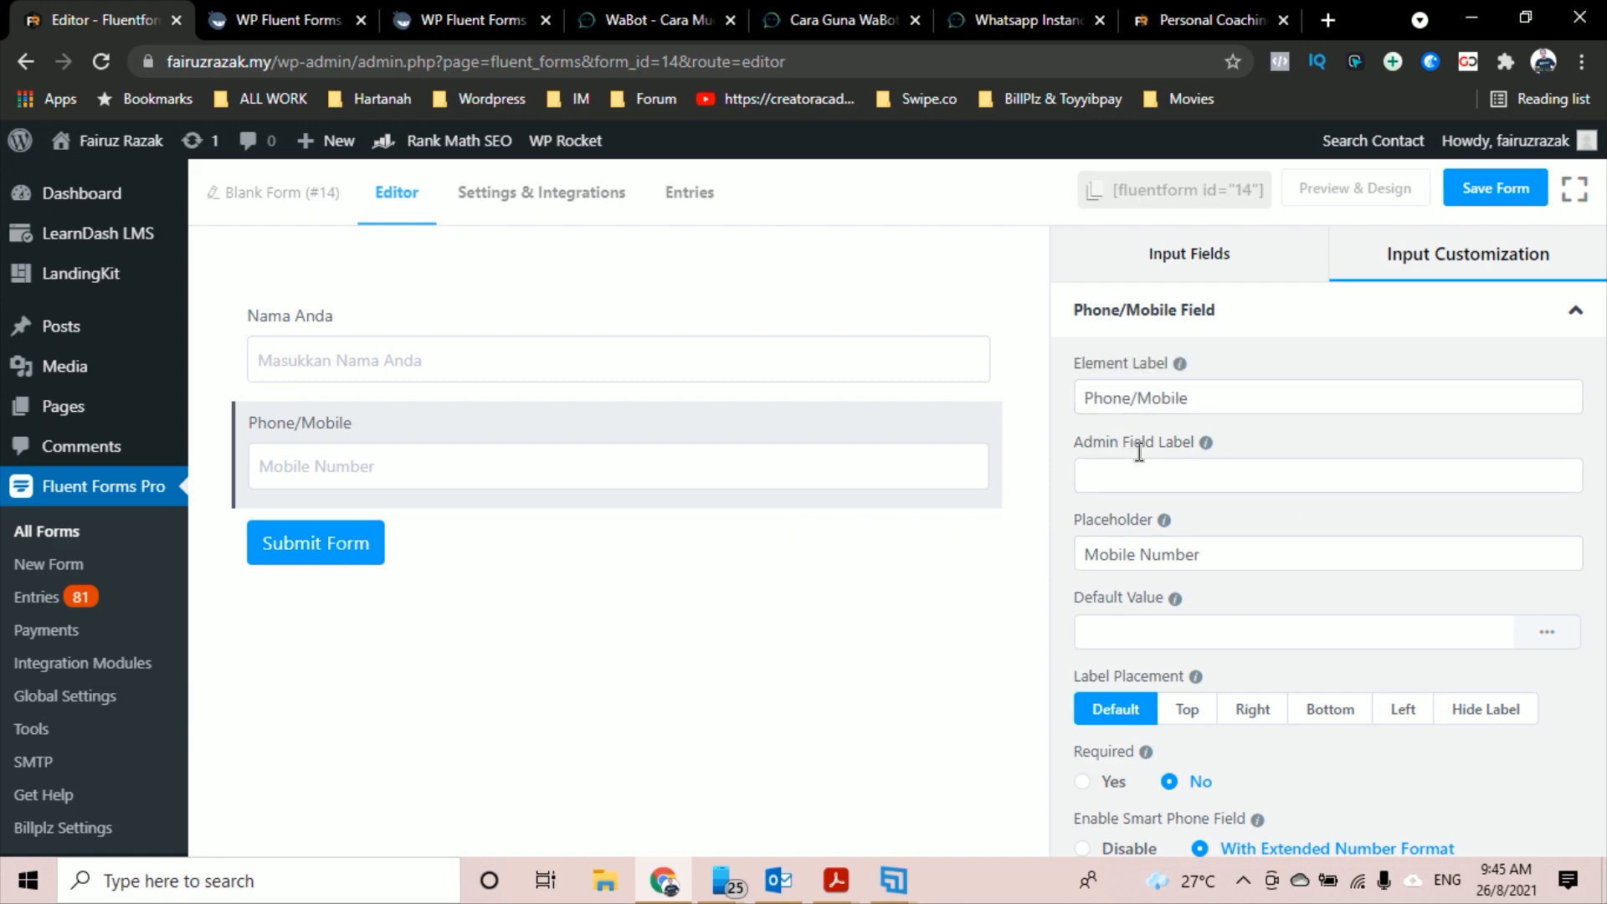
left_click_drag(1213, 398, 1063, 400)
type("MAsuk")
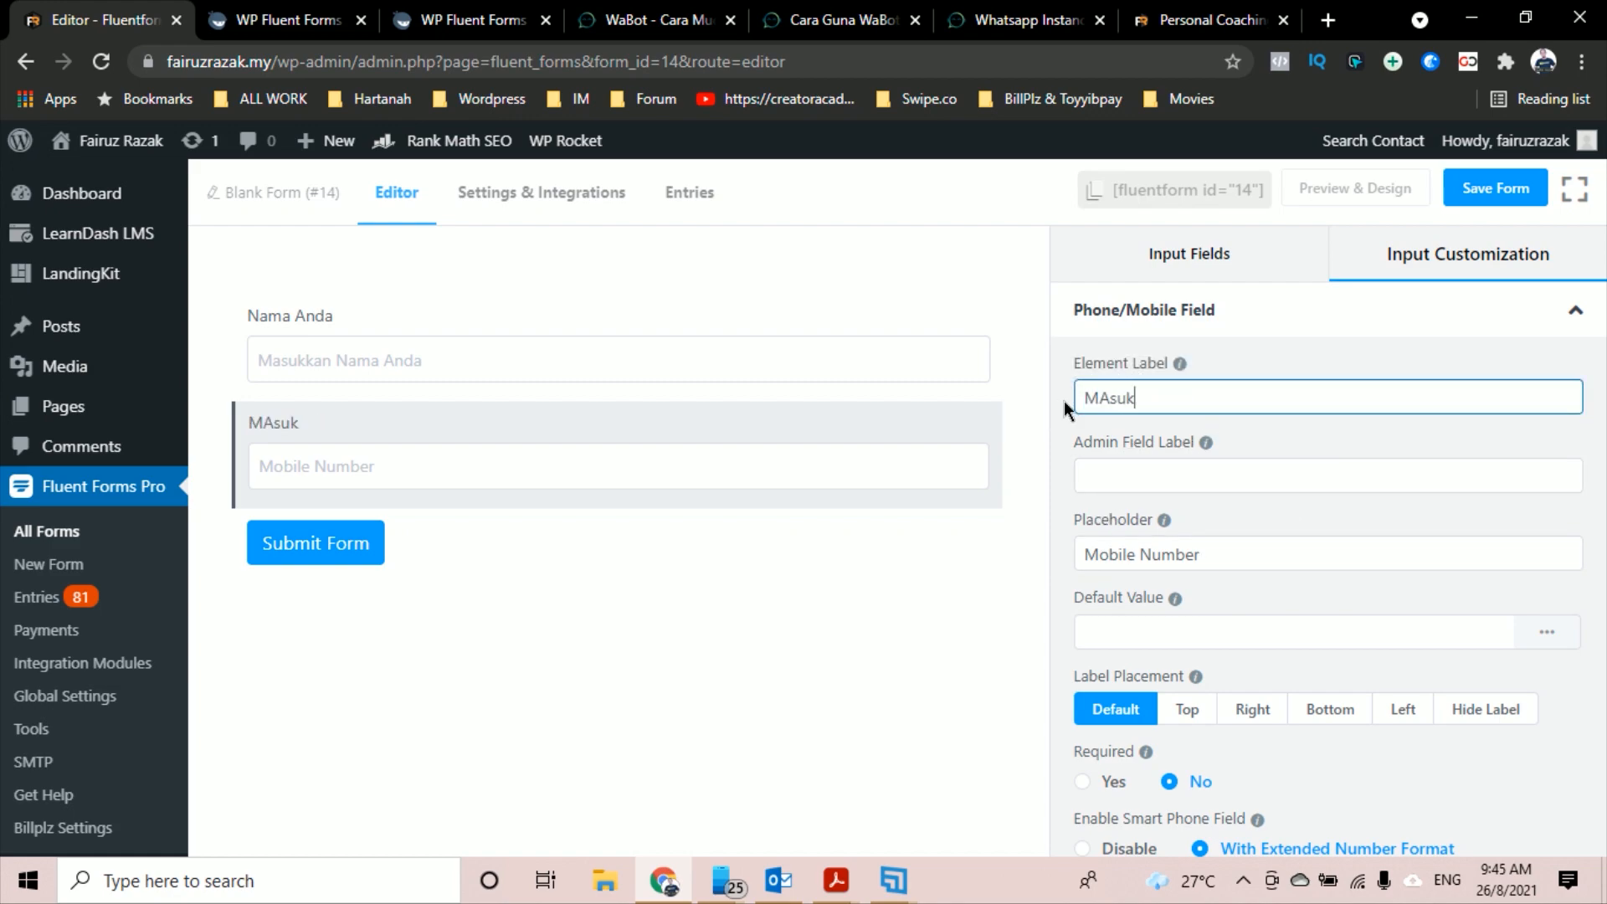
key("BackSpace")
key("BackSpace")
key("BackSpace")
key("BackSpace")
type("asukkan Whatsapp NoA")
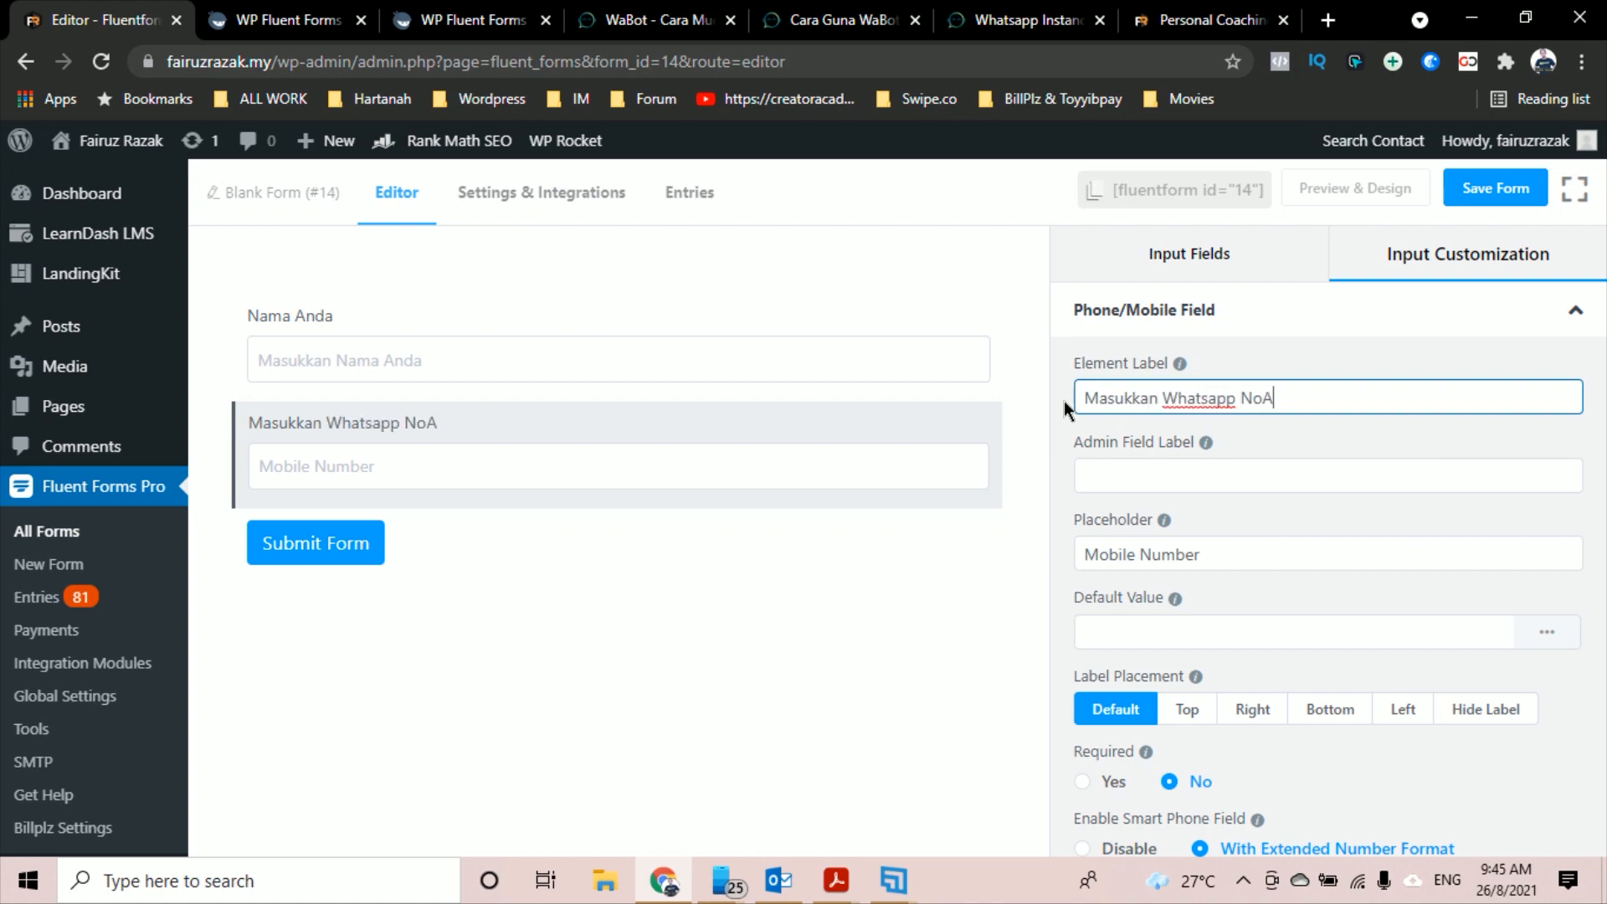
key("BackSpace")
type("Anda")
Step: Set the phone field's default country to Malaysia
scroll(1291, 581, "down", 3)
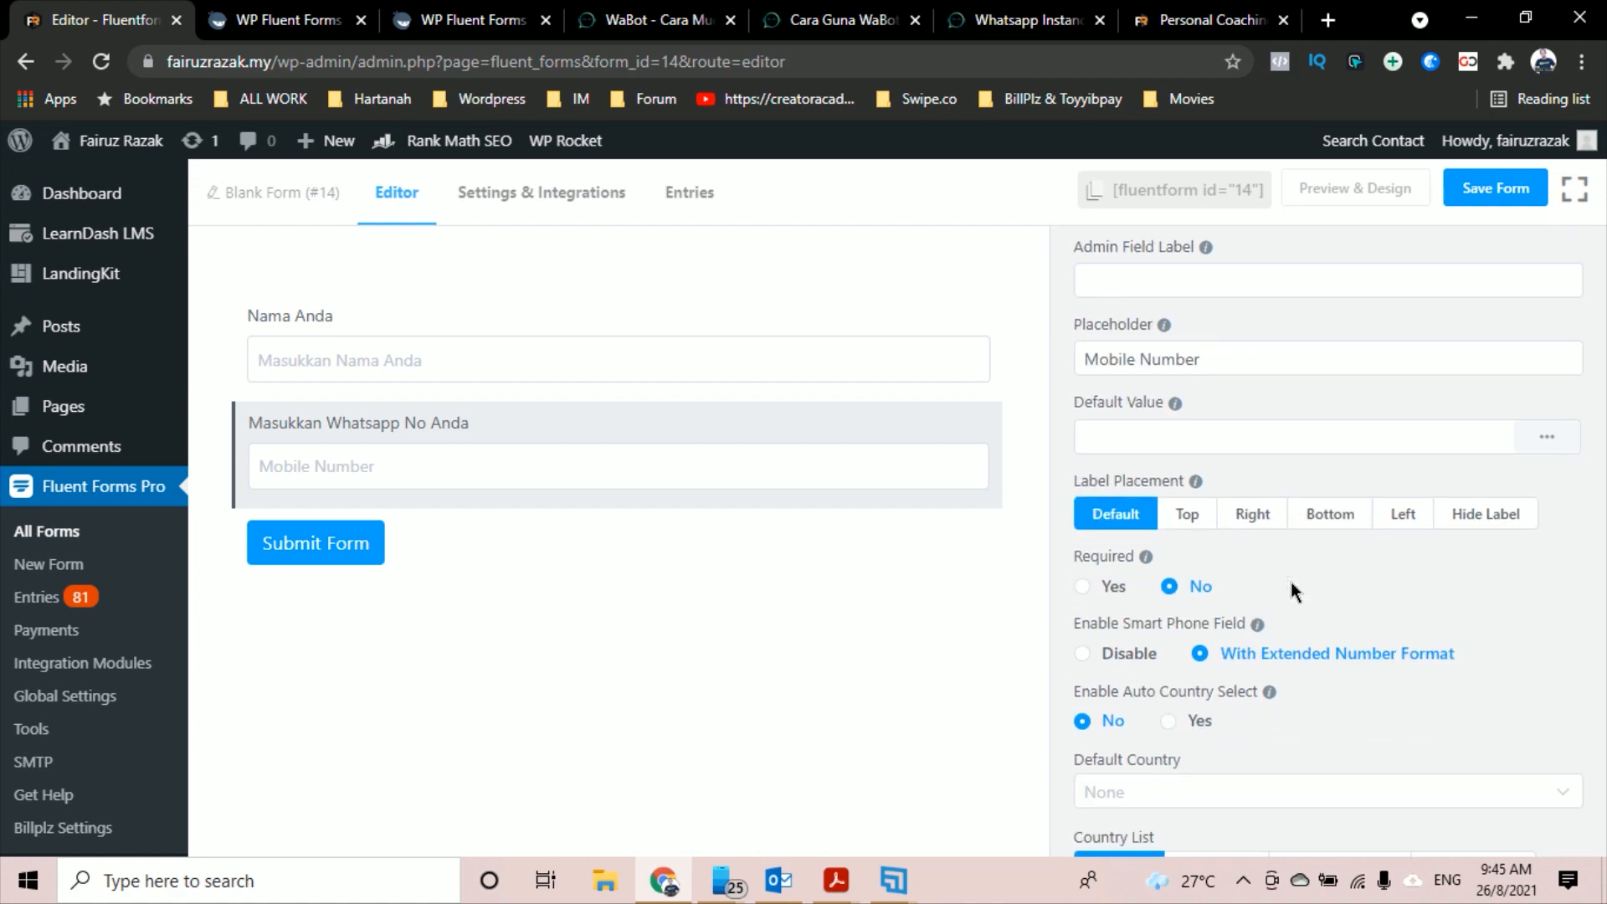
scroll(1288, 585, "down", 2)
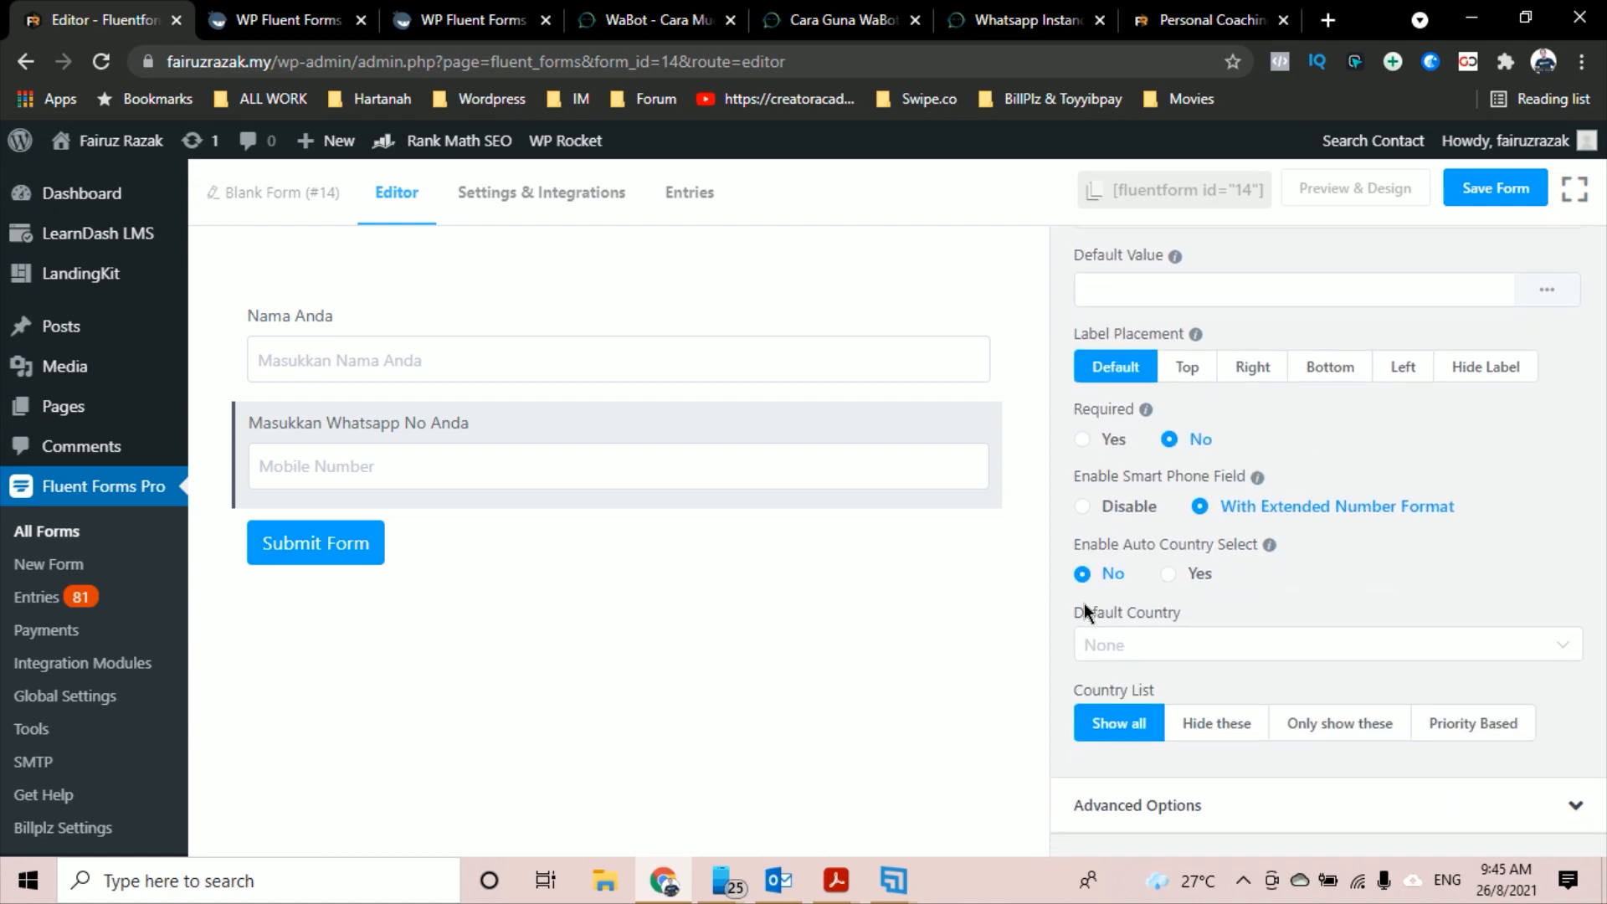
left_click(1195, 656)
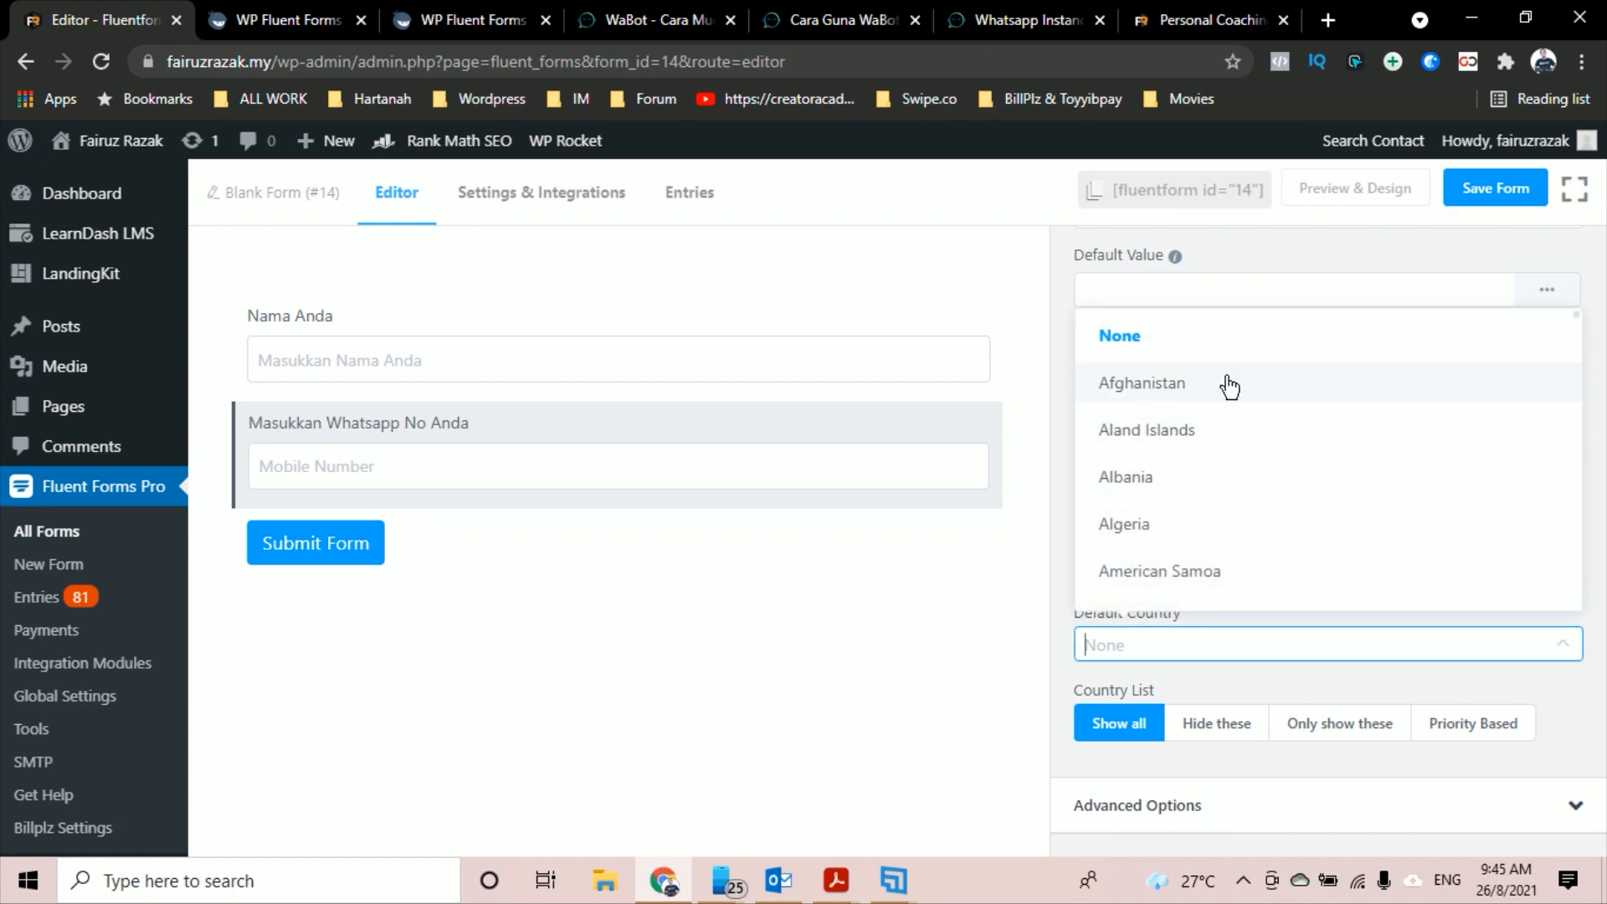
scroll(1256, 469, "down", 10)
scroll(1268, 512, "down", 20)
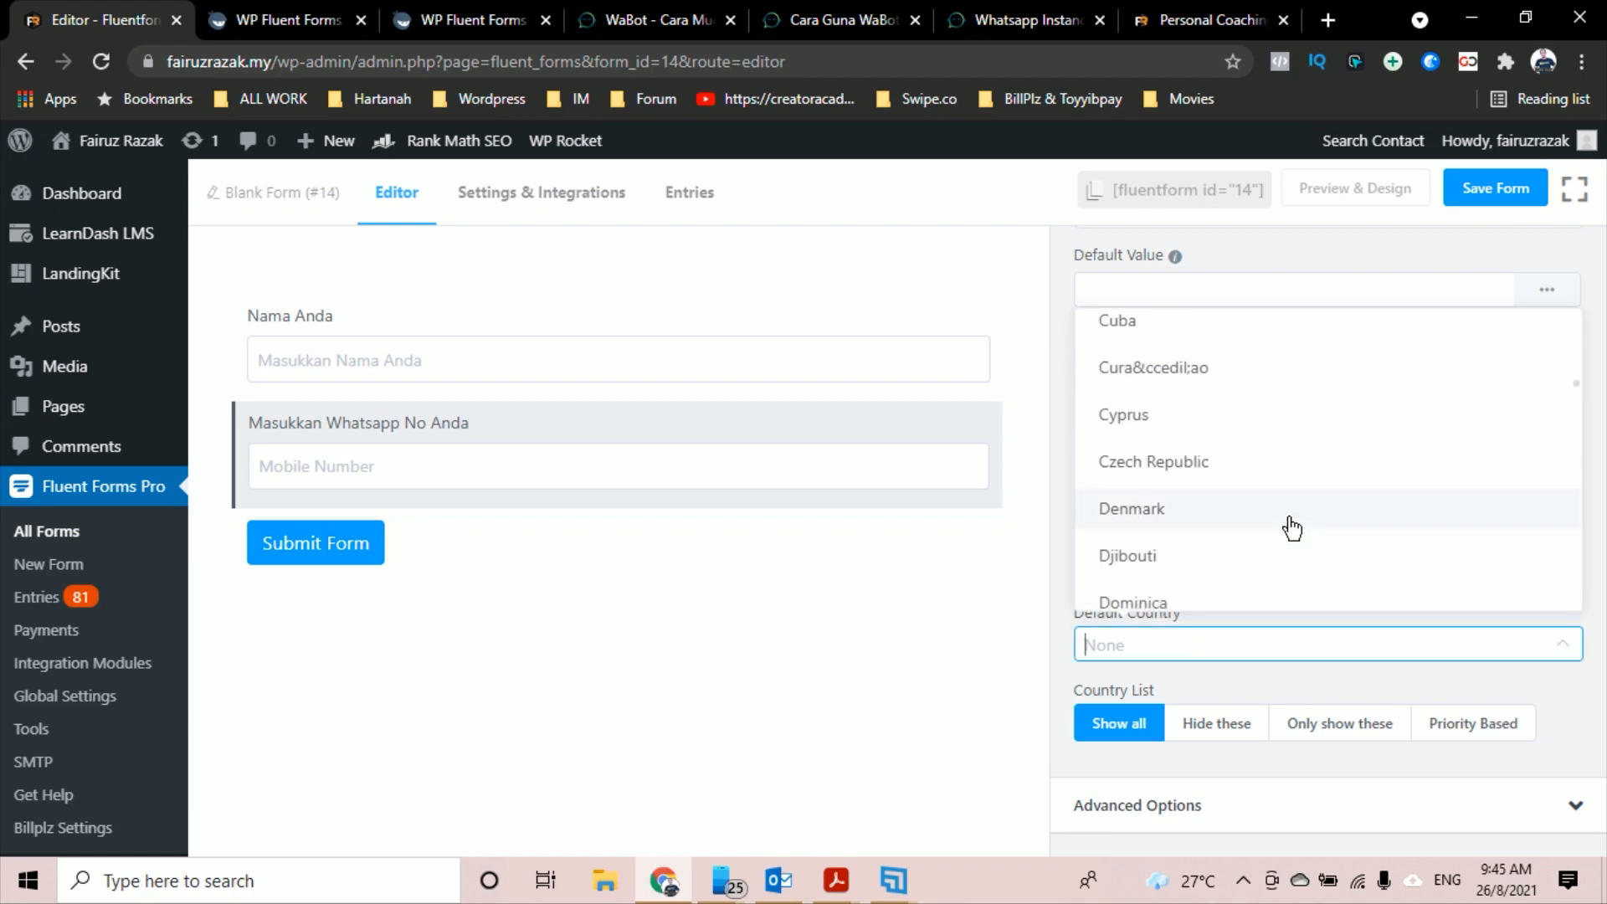
scroll(1290, 527, "down", 5)
scroll(1289, 524, "down", 20)
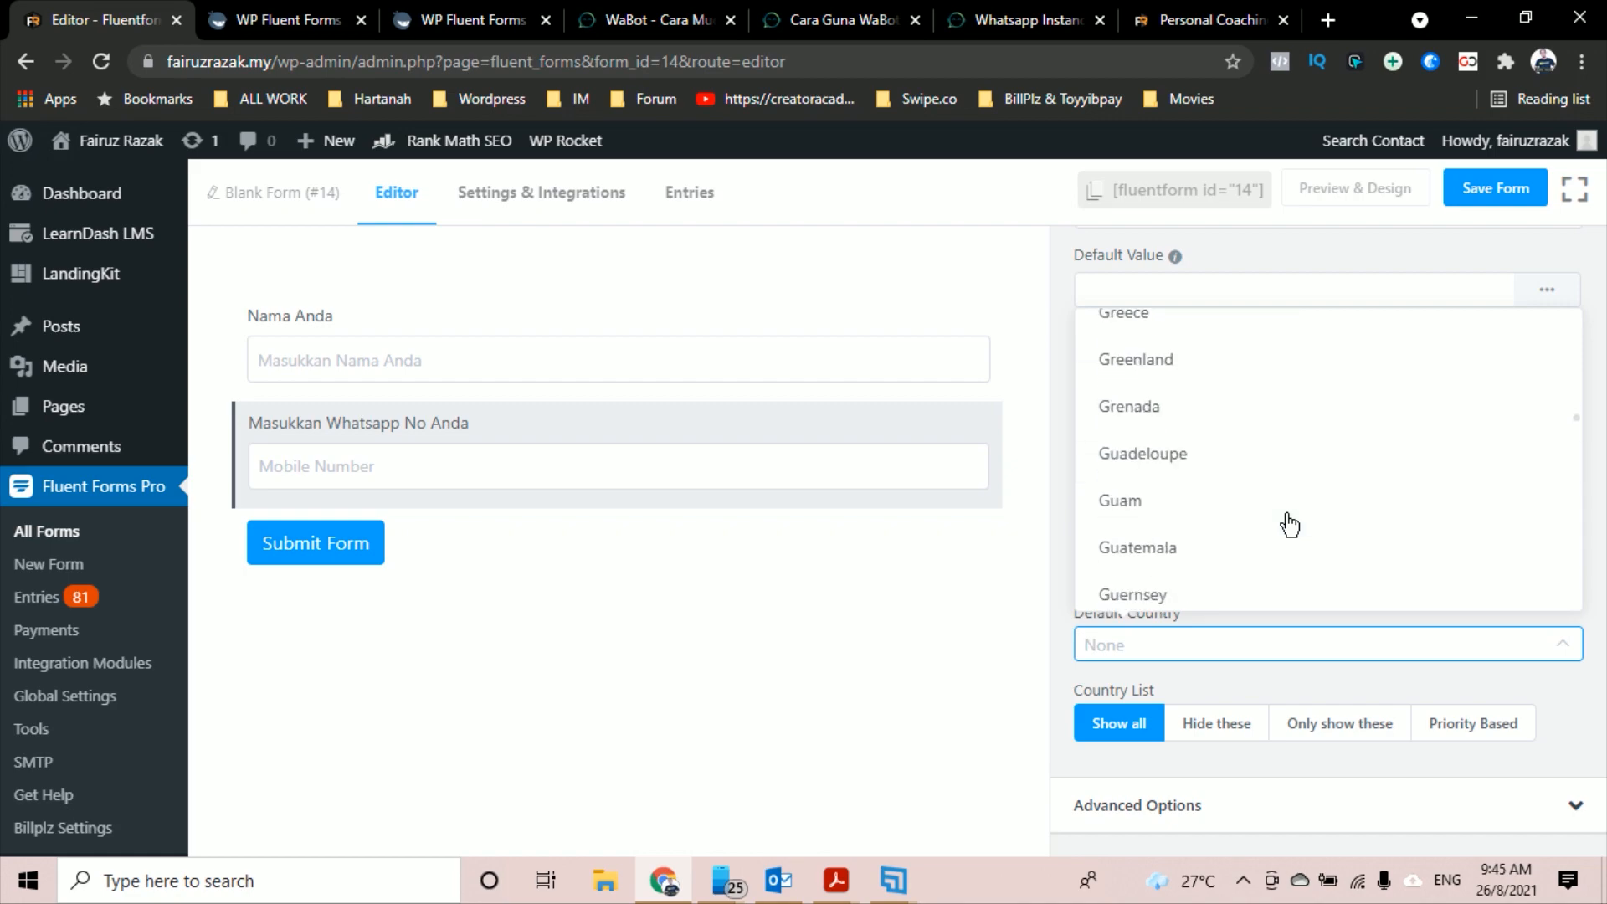
scroll(1287, 521, "down", 10)
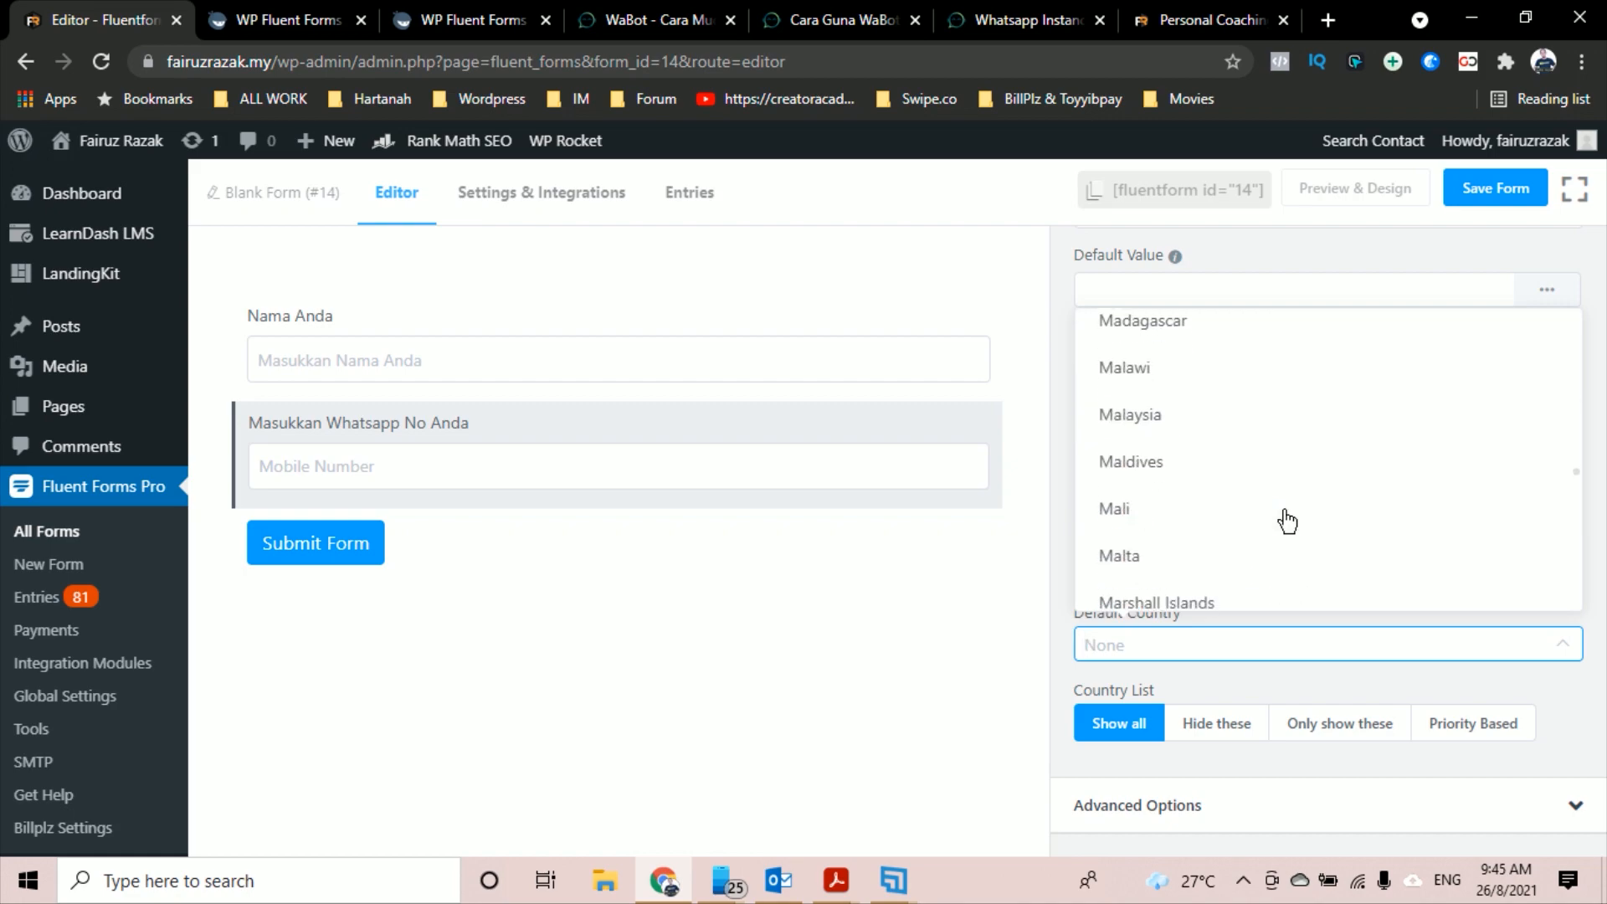
scroll(1285, 519, "down", 8)
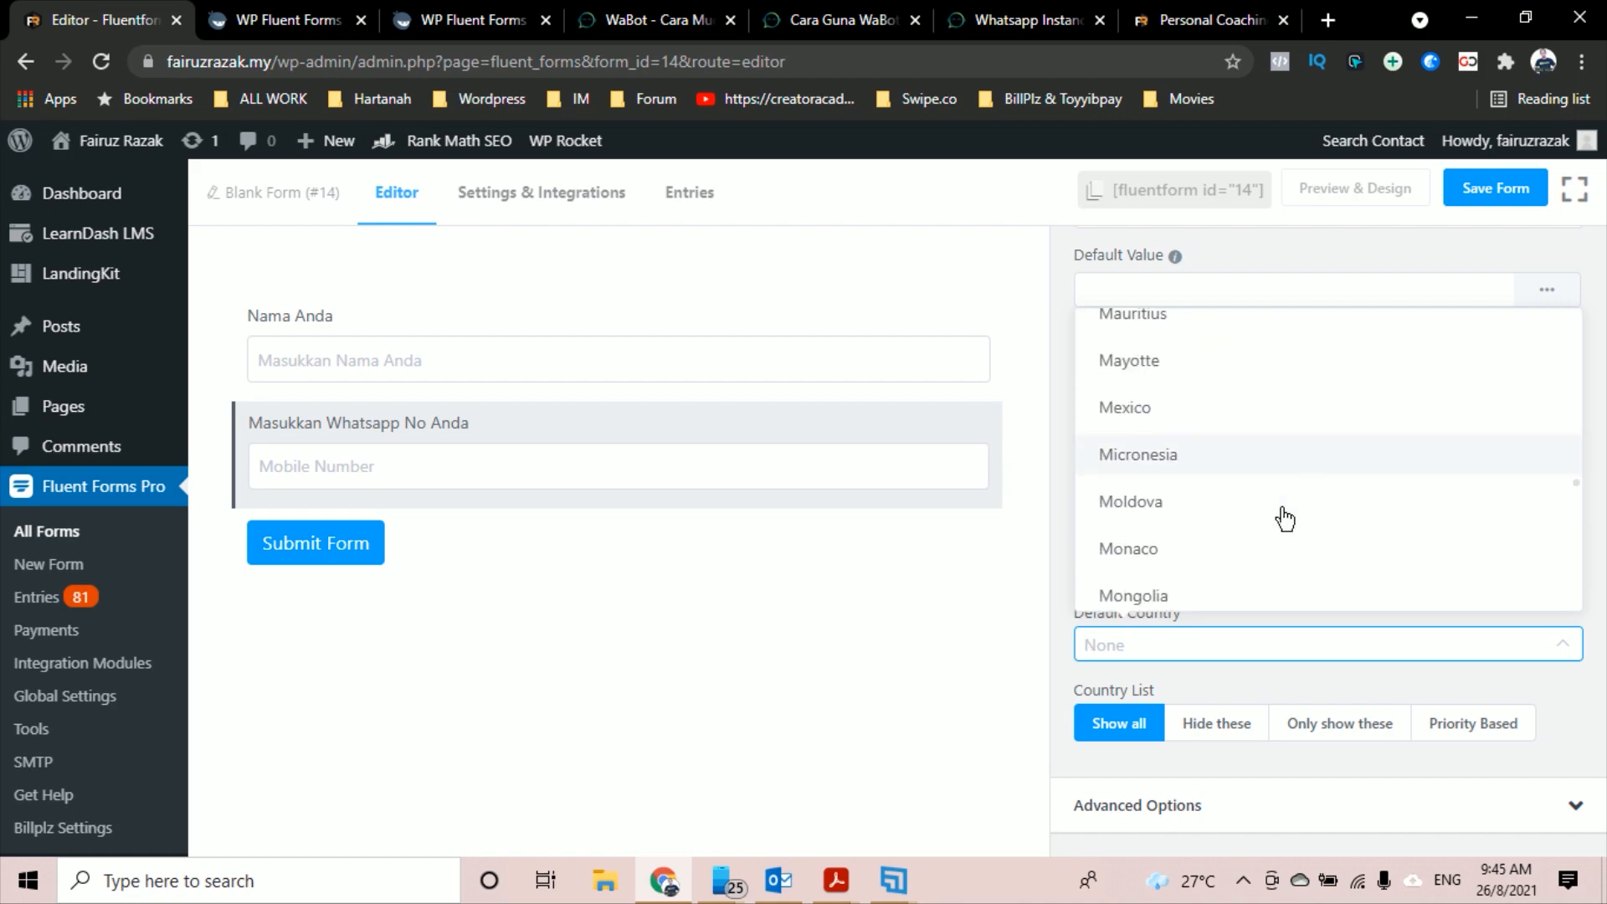
scroll(1285, 519, "up", 15)
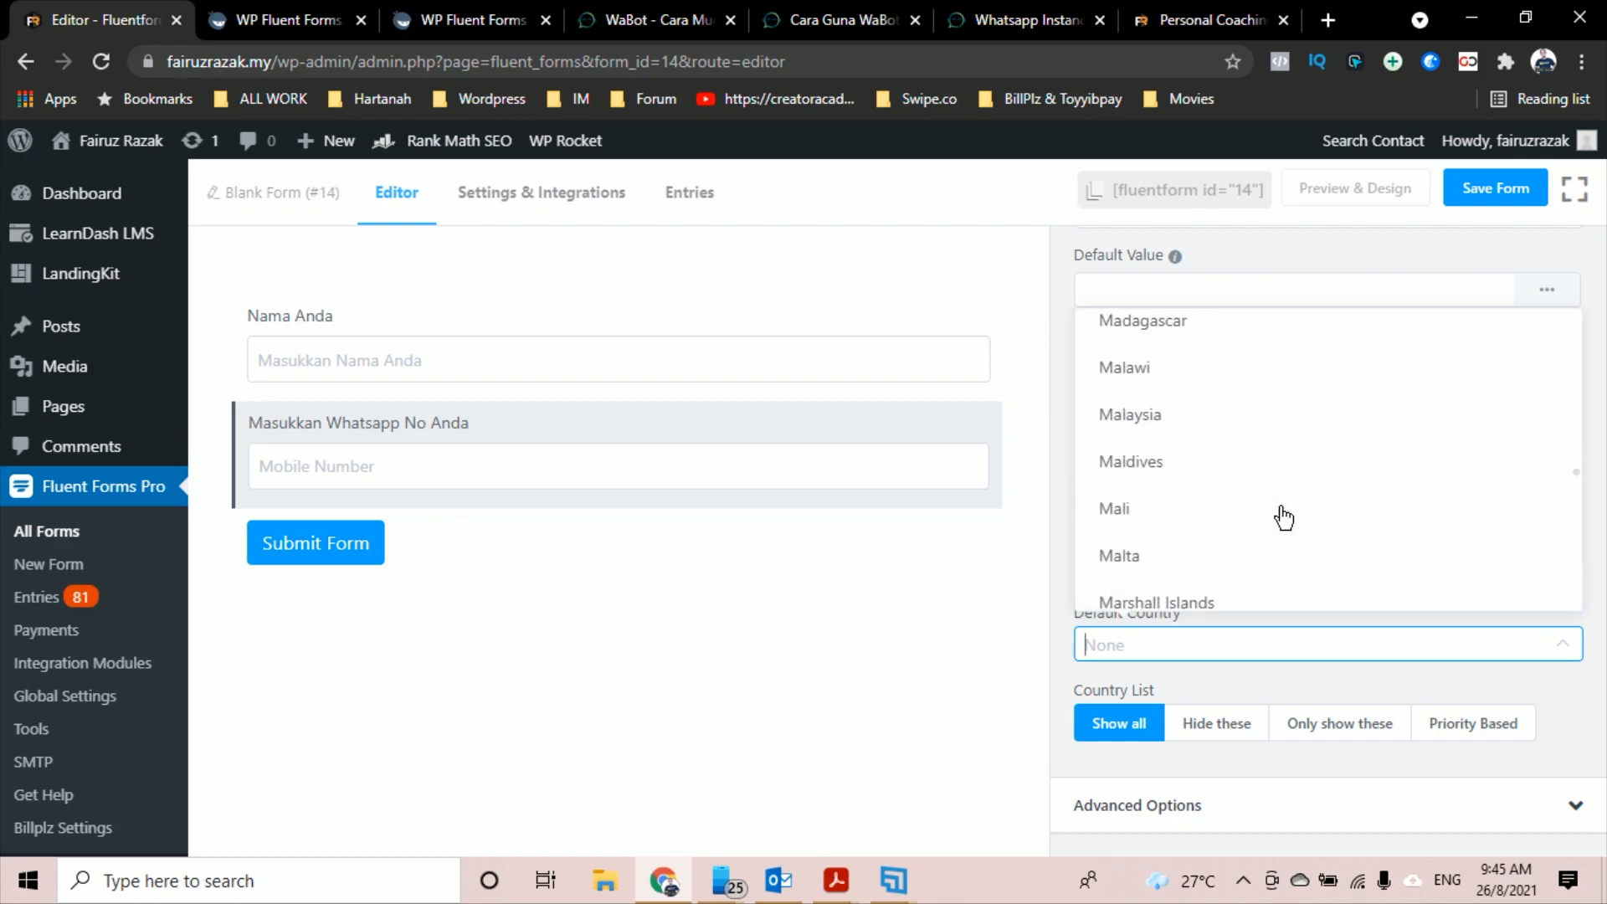
left_click(1193, 416)
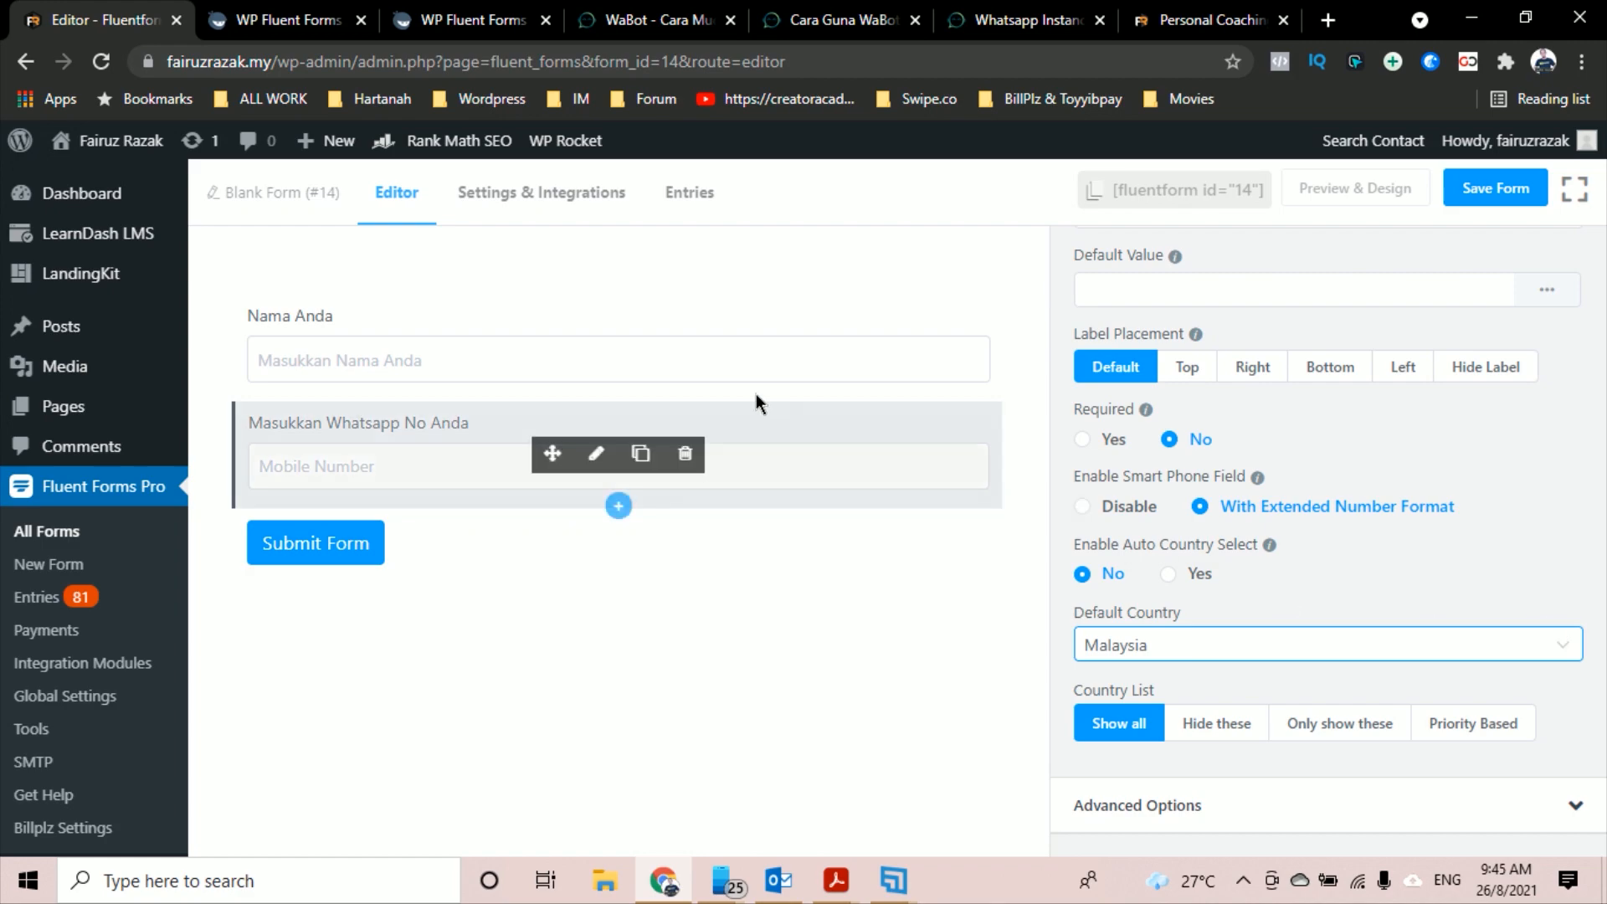
Step: Save the form, open its preview in a new tab, and return to the editor
left_click(1506, 199)
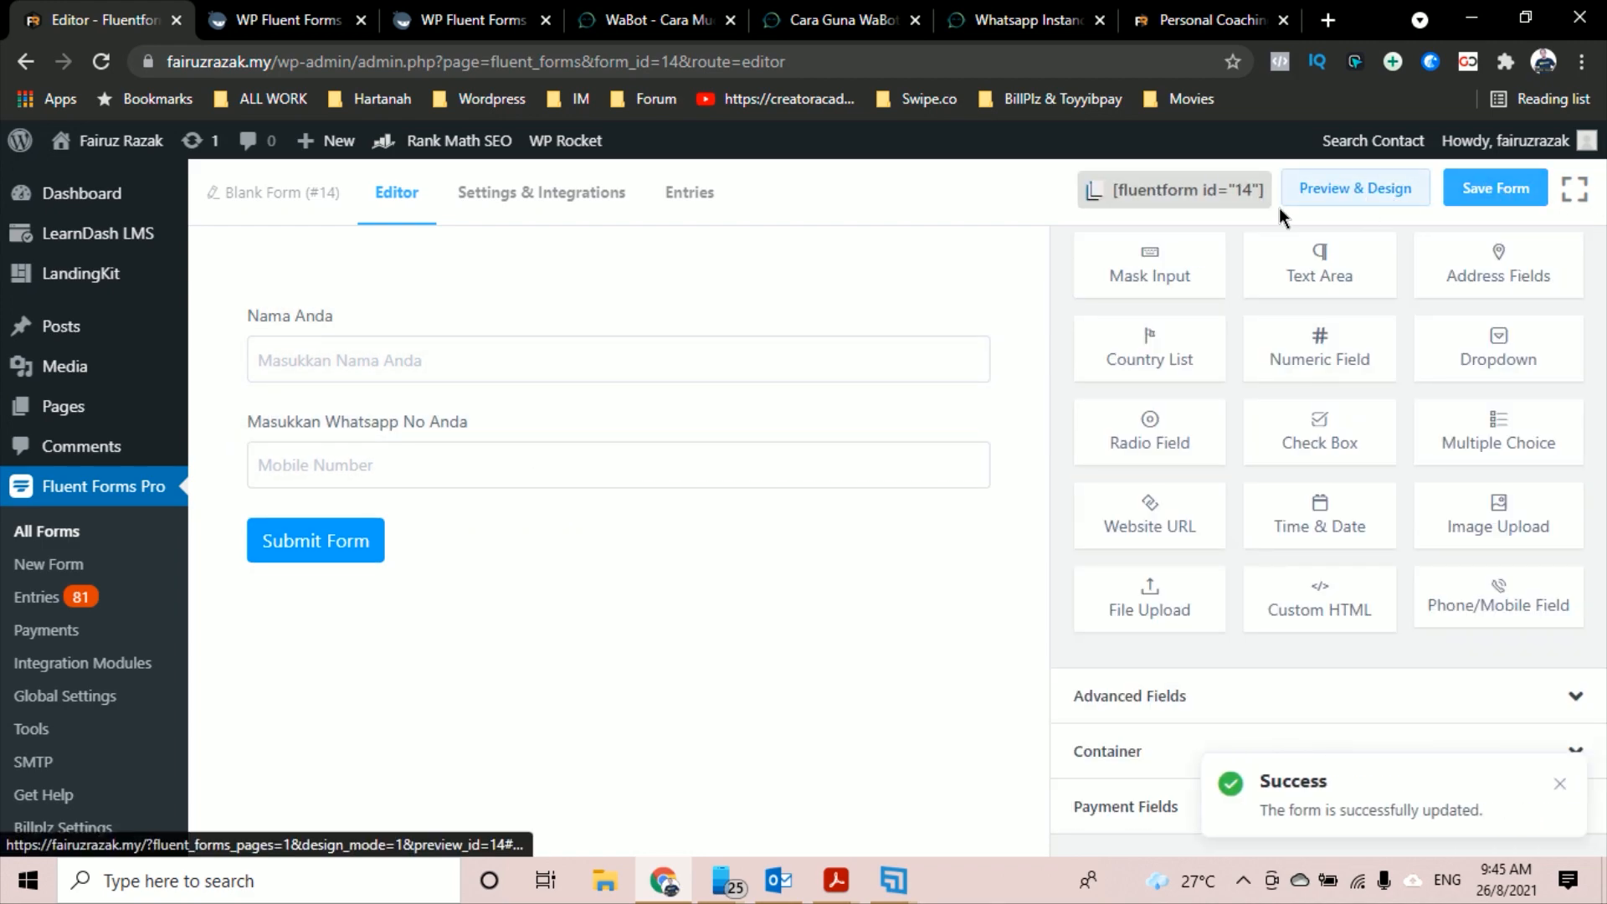
left_click(1355, 189)
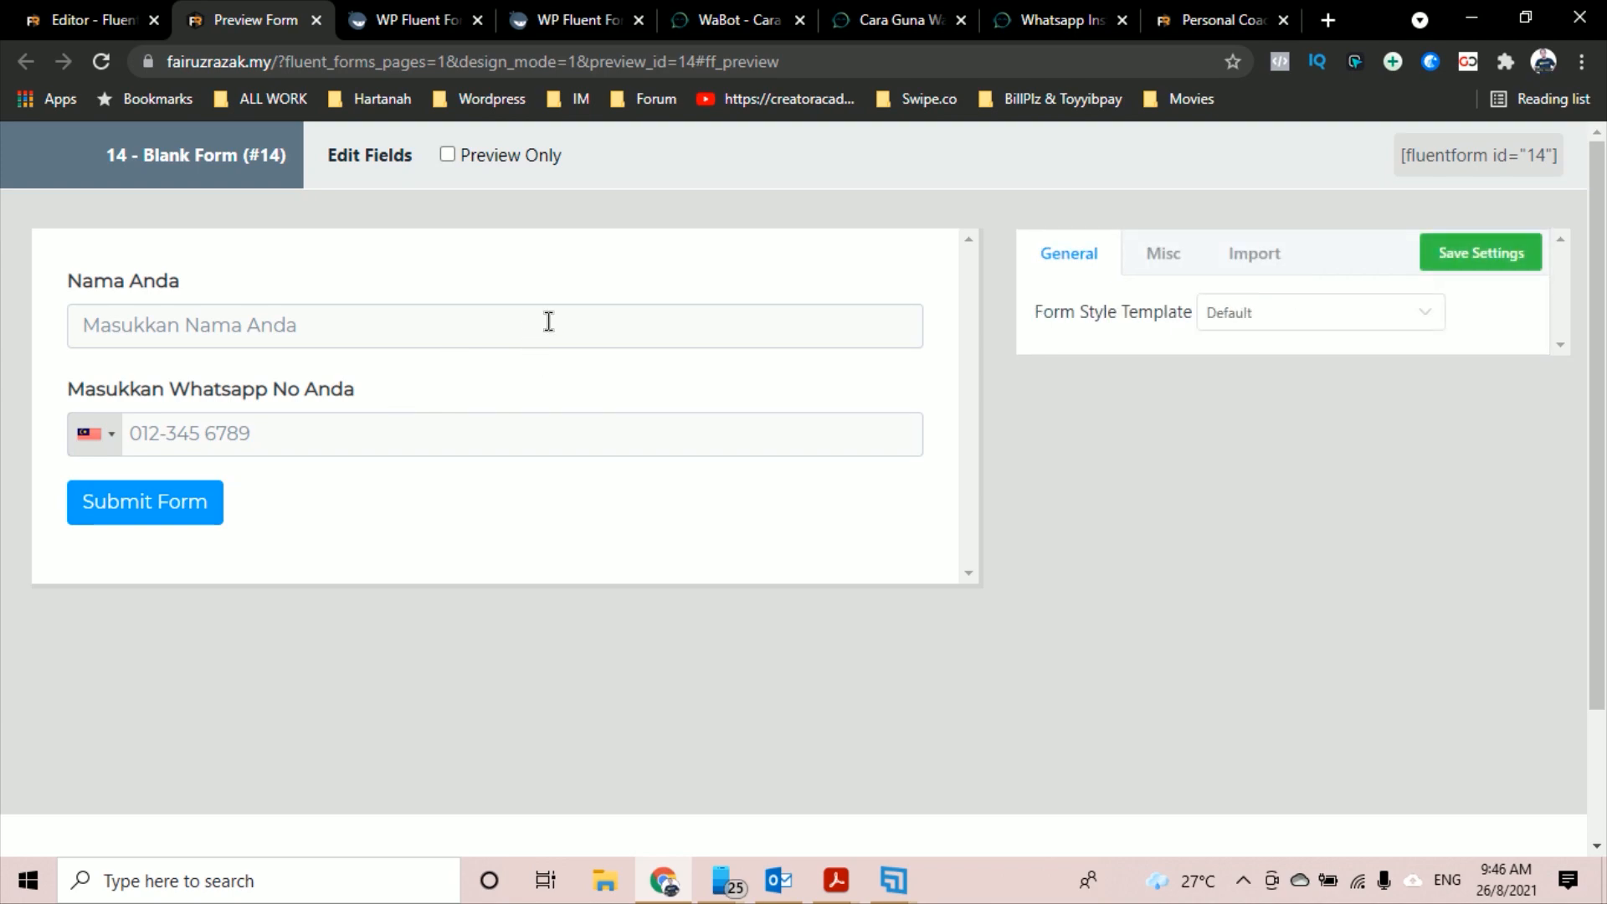
left_click(107, 25)
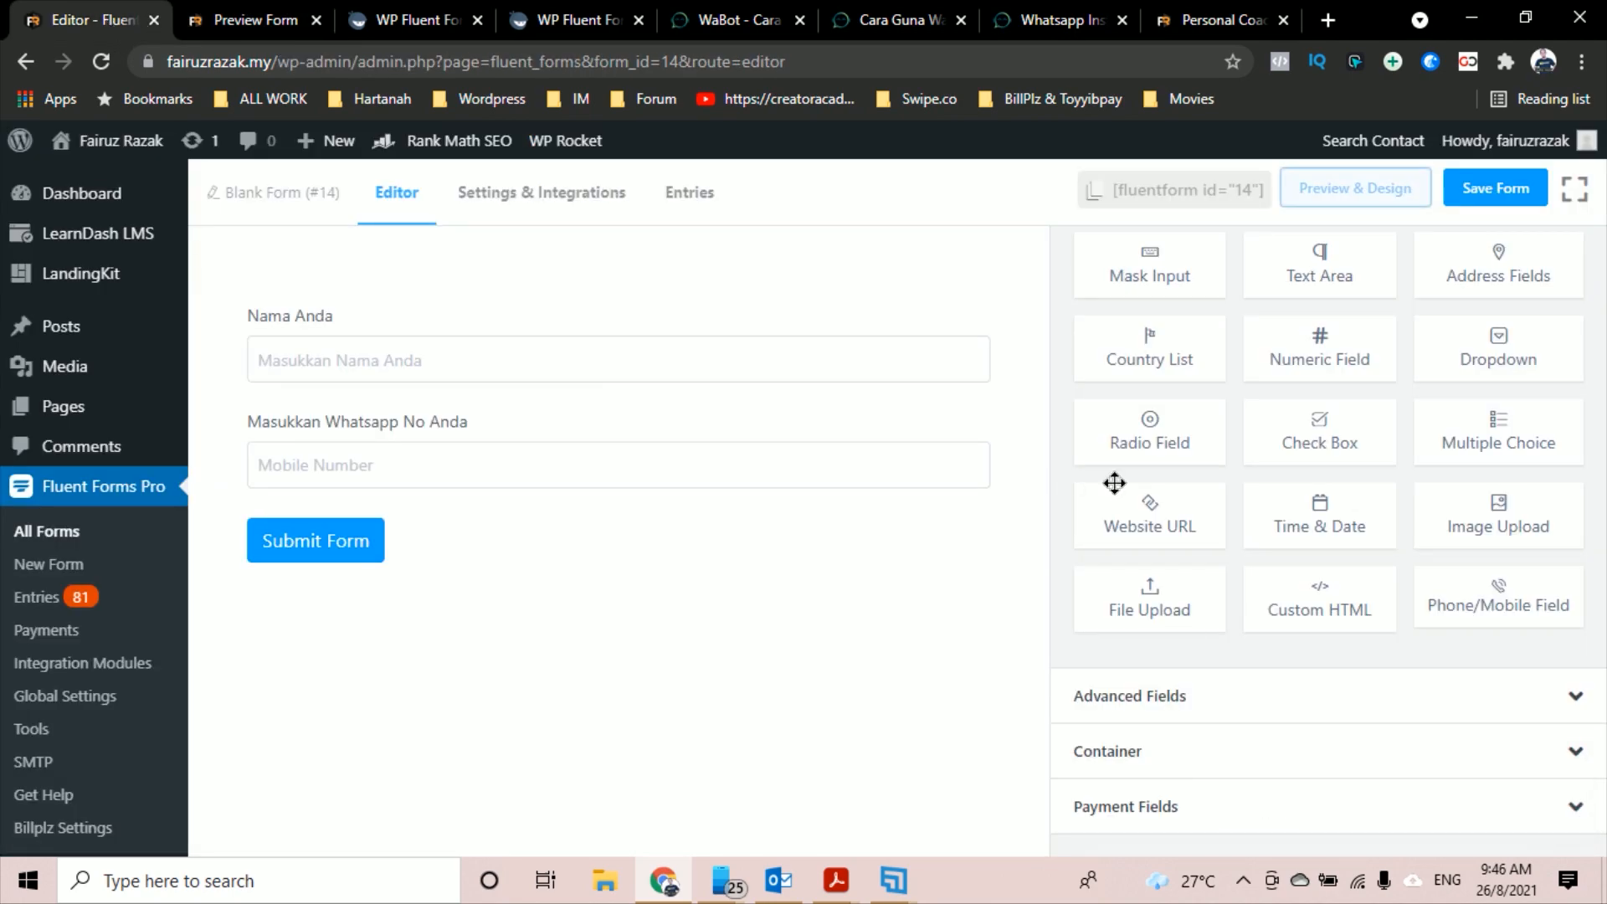
Step: Add a Simple Text field below the phone field, label it 'Message Kami', and save the form
scroll(1121, 469, "up", 4)
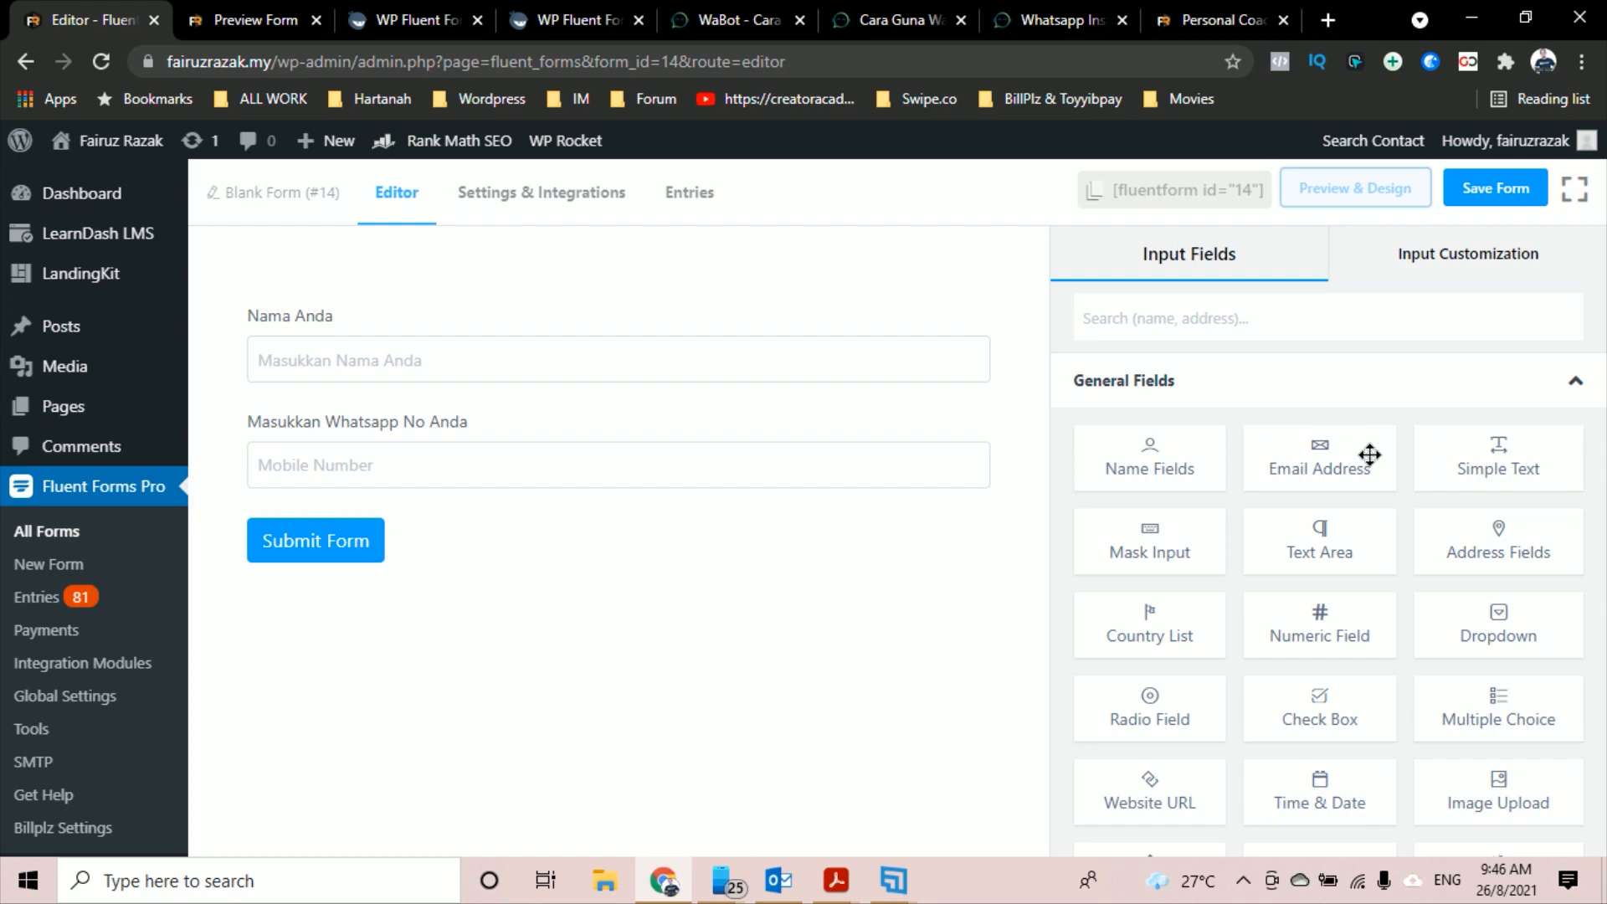
left_click_drag(1500, 459, 502, 523)
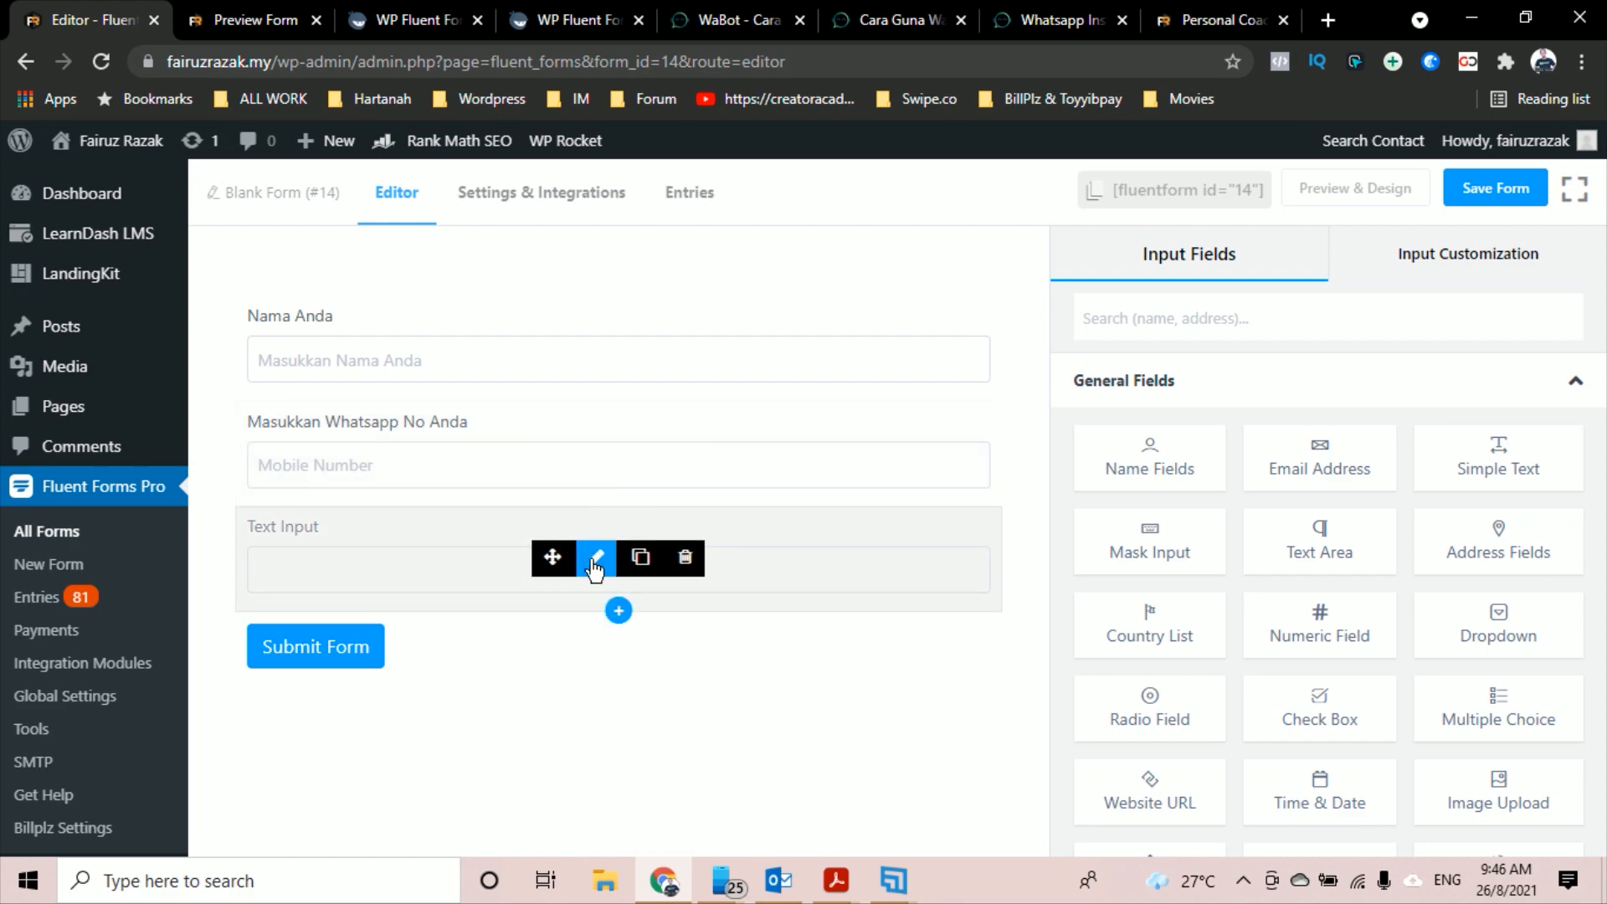
left_click(595, 558)
triple_click(1177, 399)
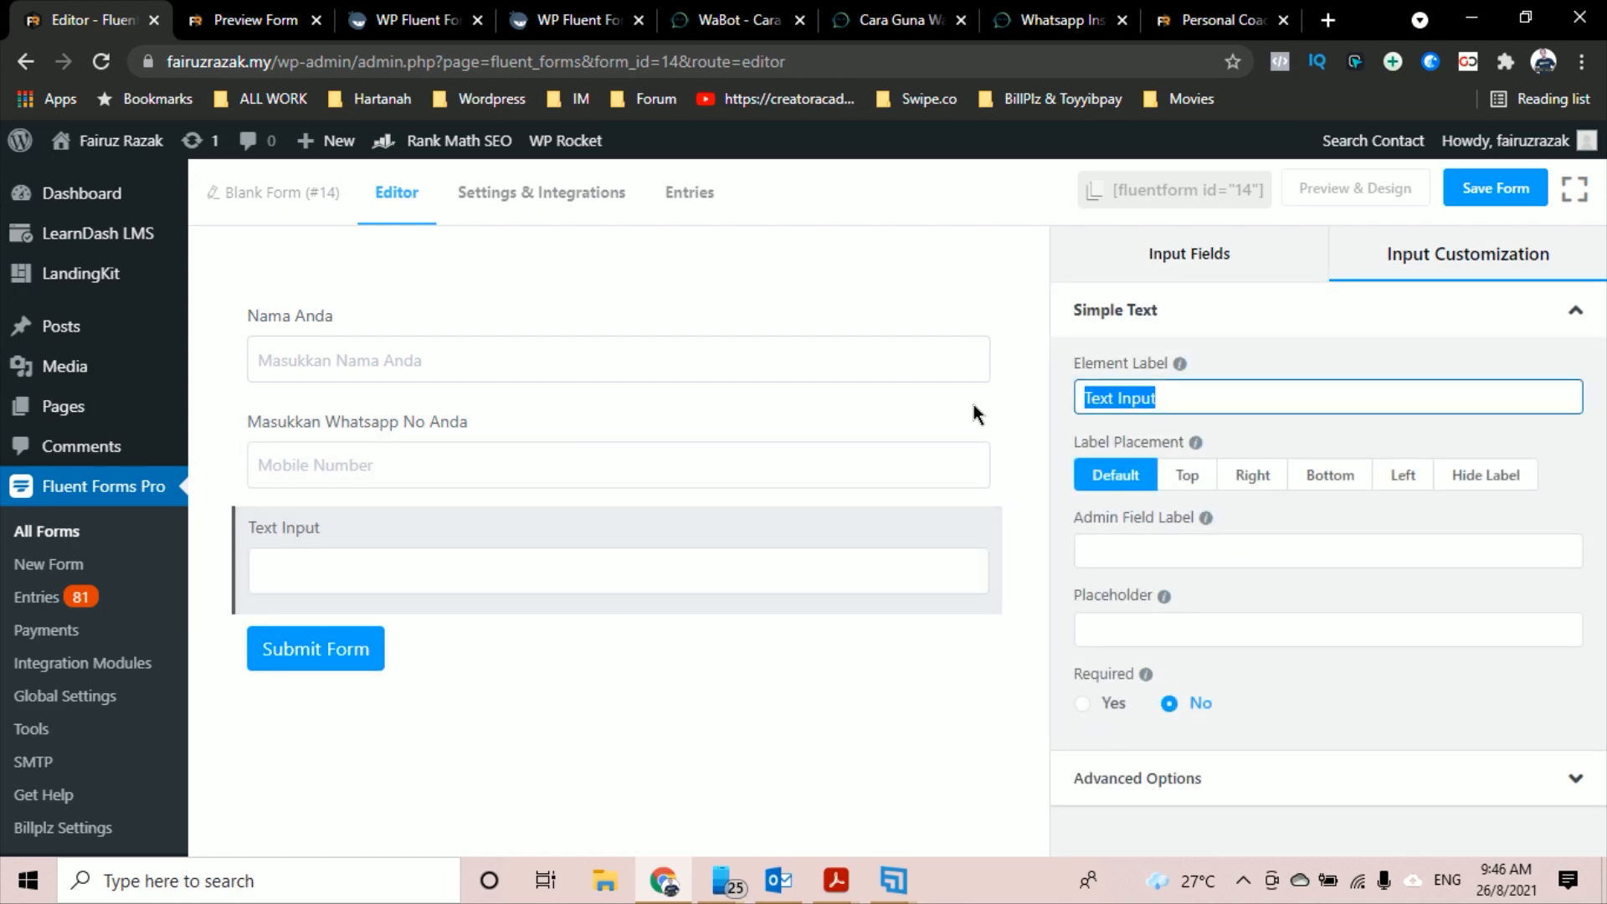
type("Messa")
type("ge Ka")
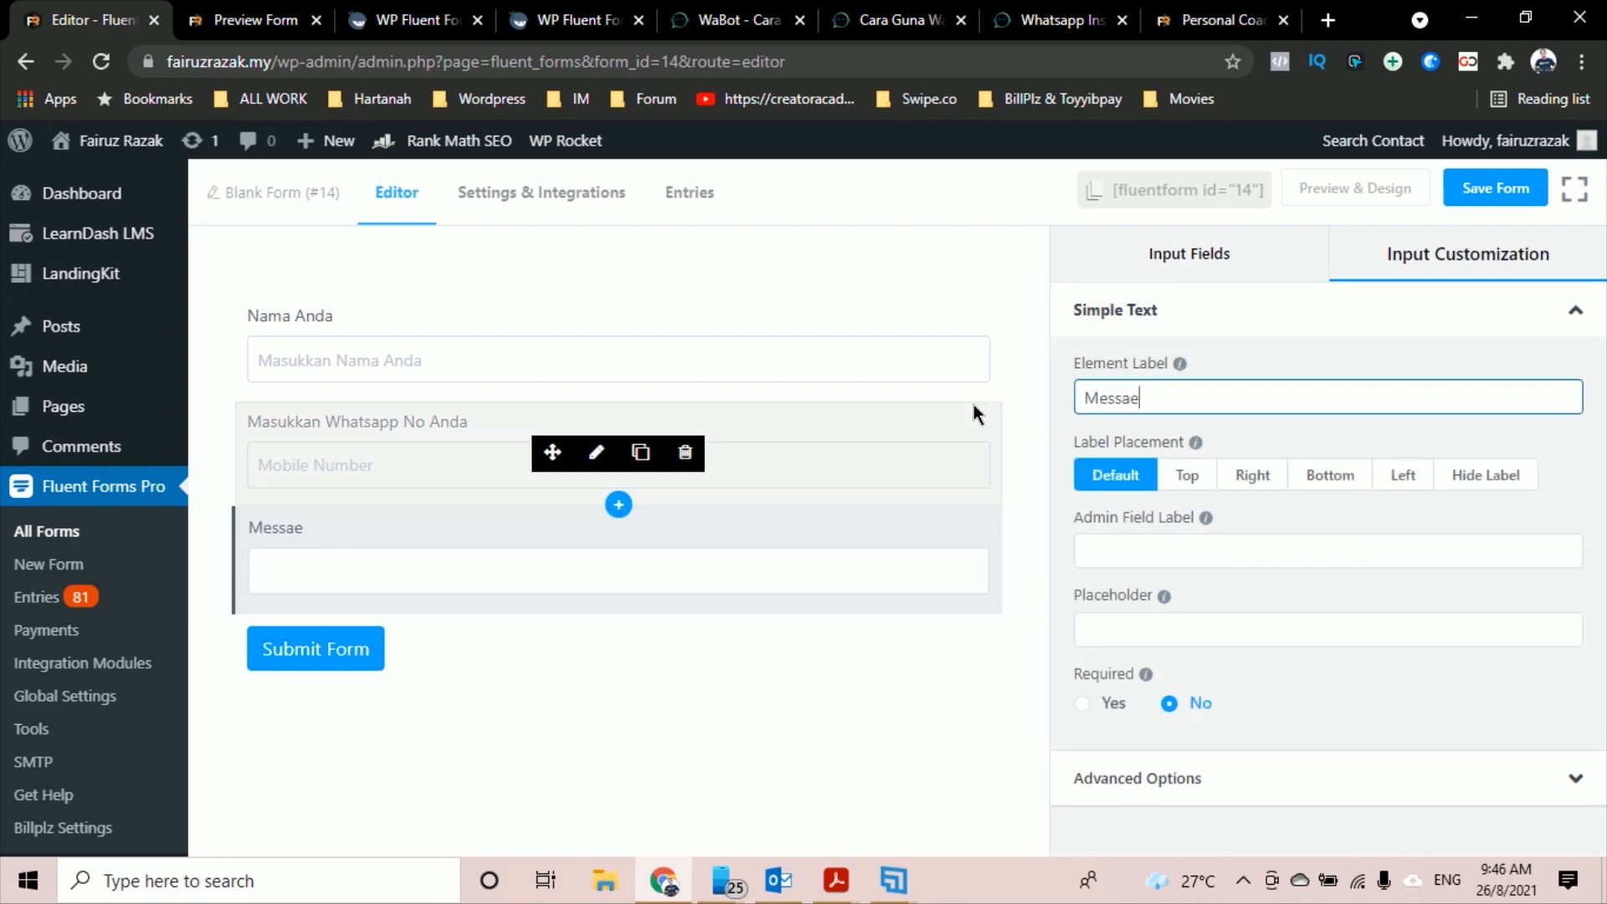
type("mi")
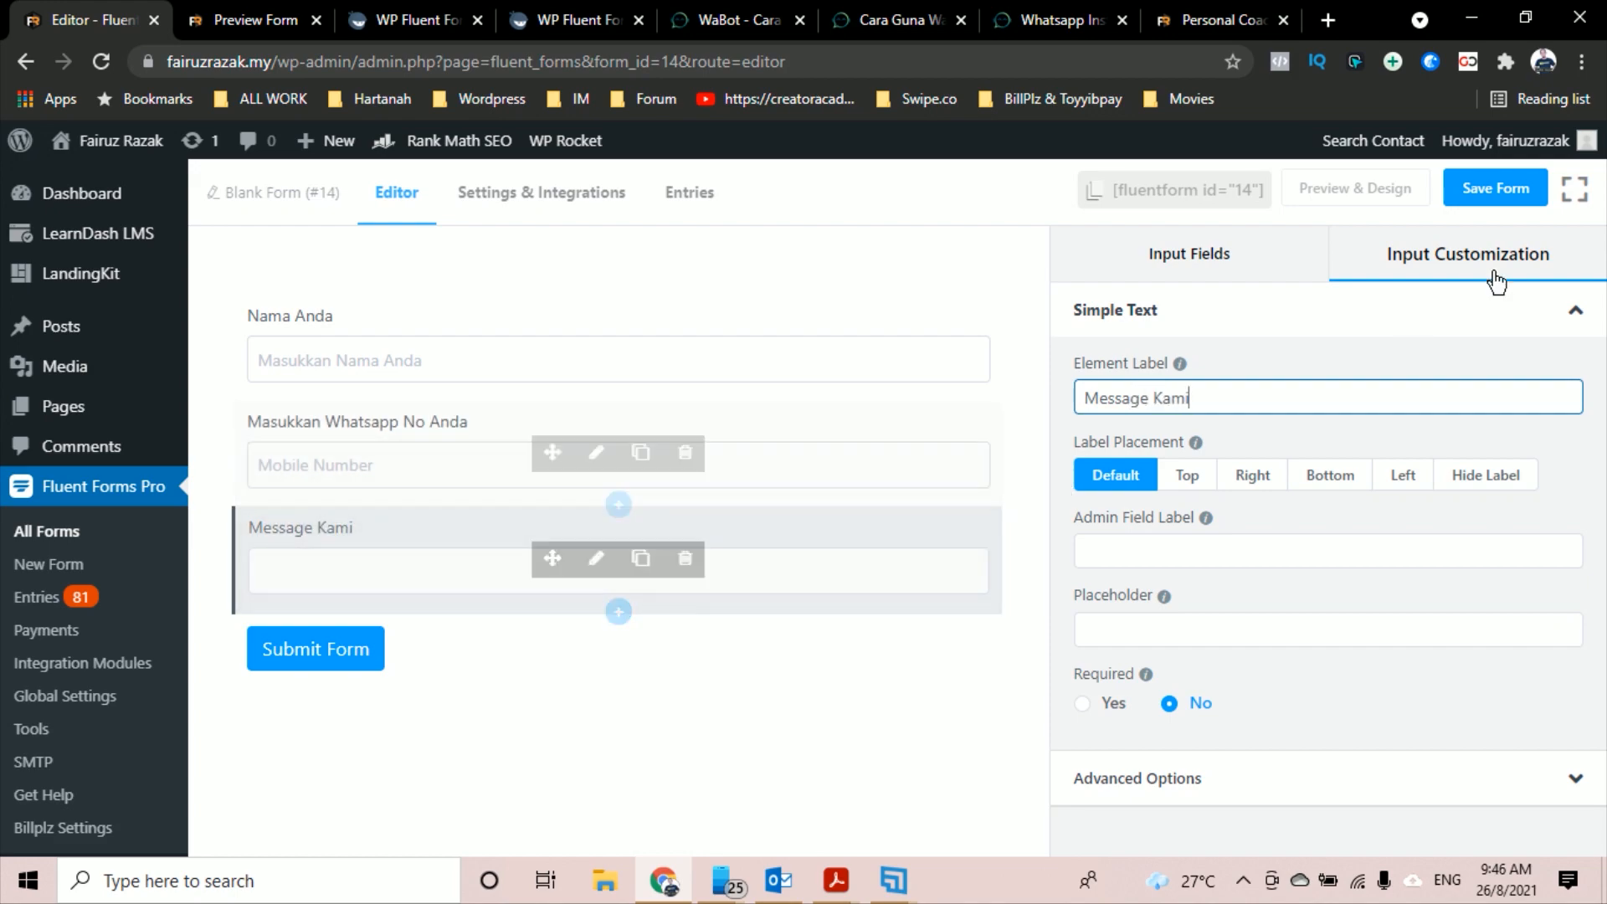
left_click(1471, 200)
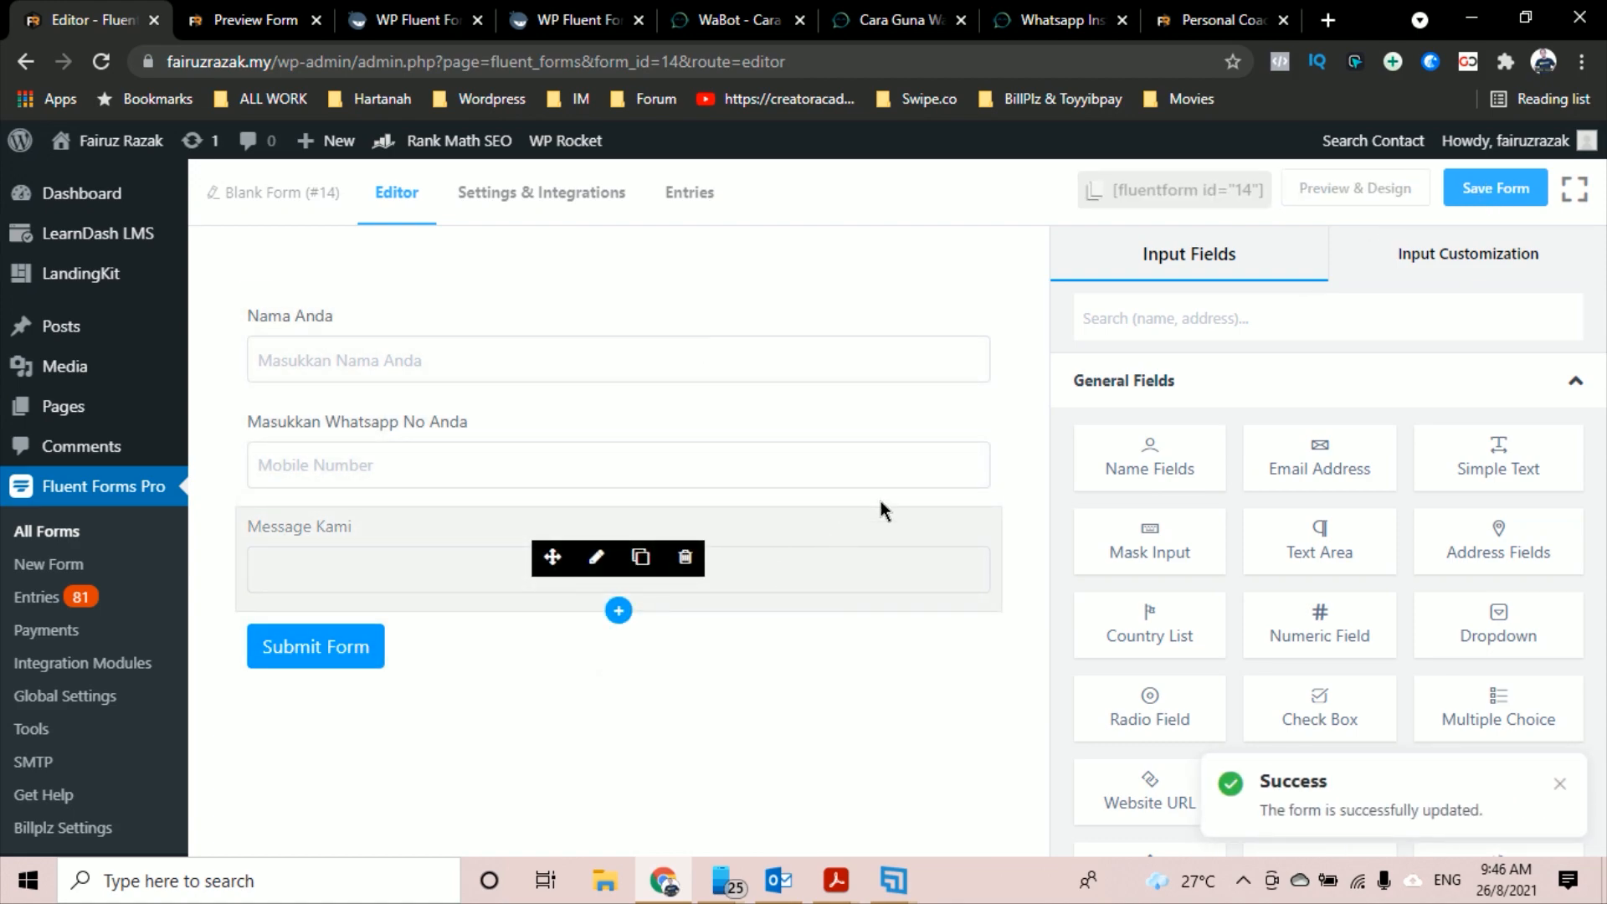
Step: Rename the form to 'Test Wabot Form'
scroll(1367, 394, "down", 2)
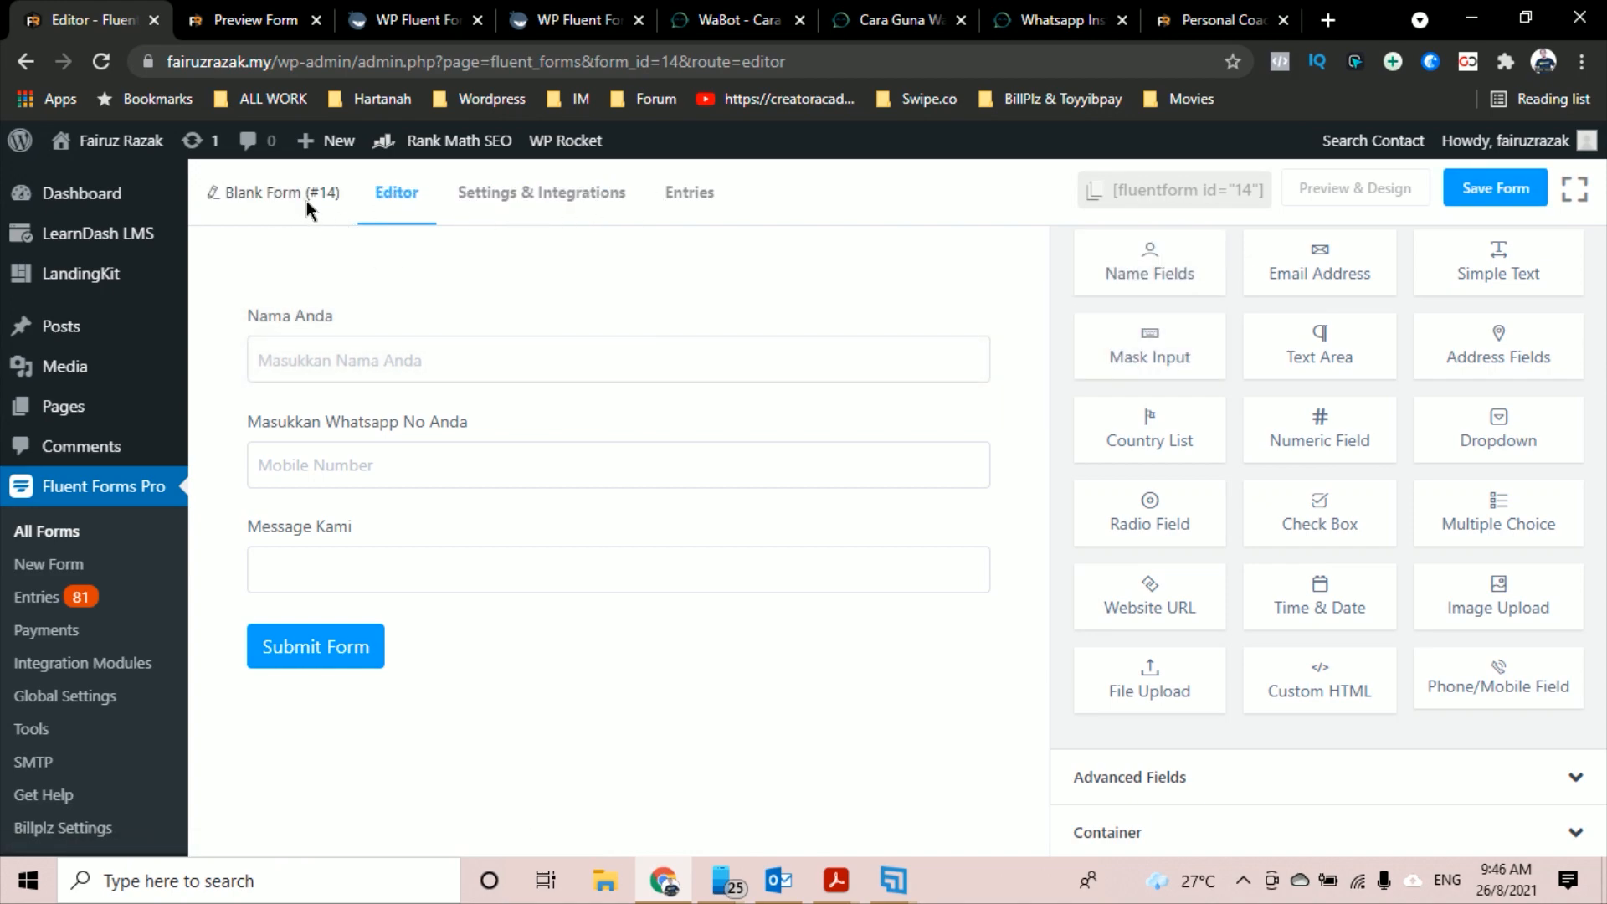
left_click(306, 199)
left_click_drag(708, 362, 469, 384)
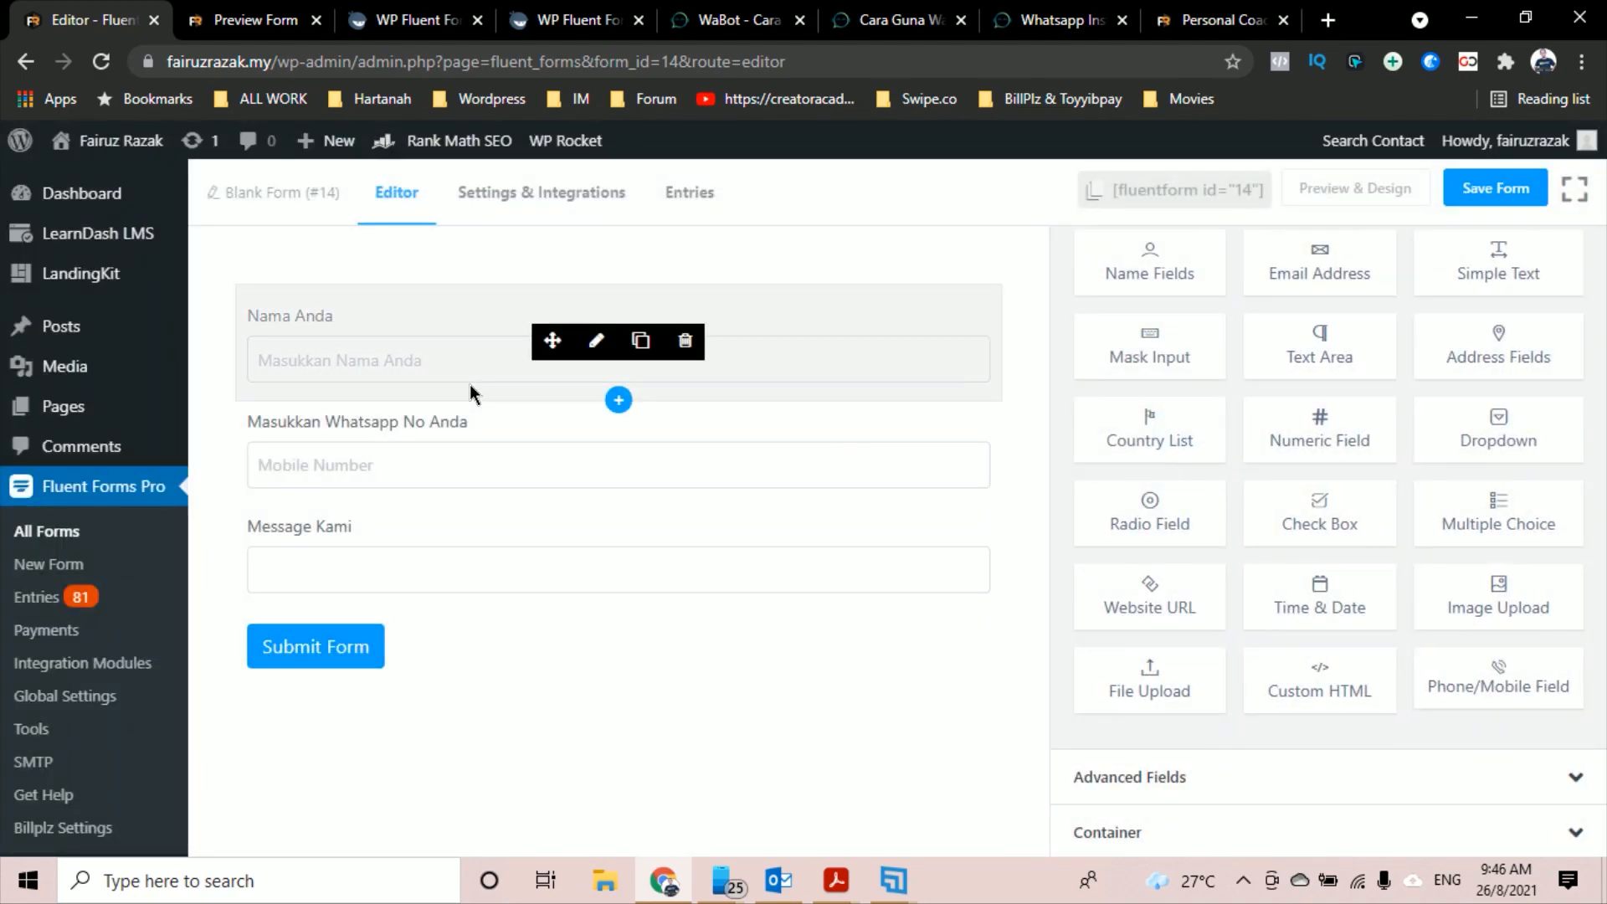
left_click(303, 195)
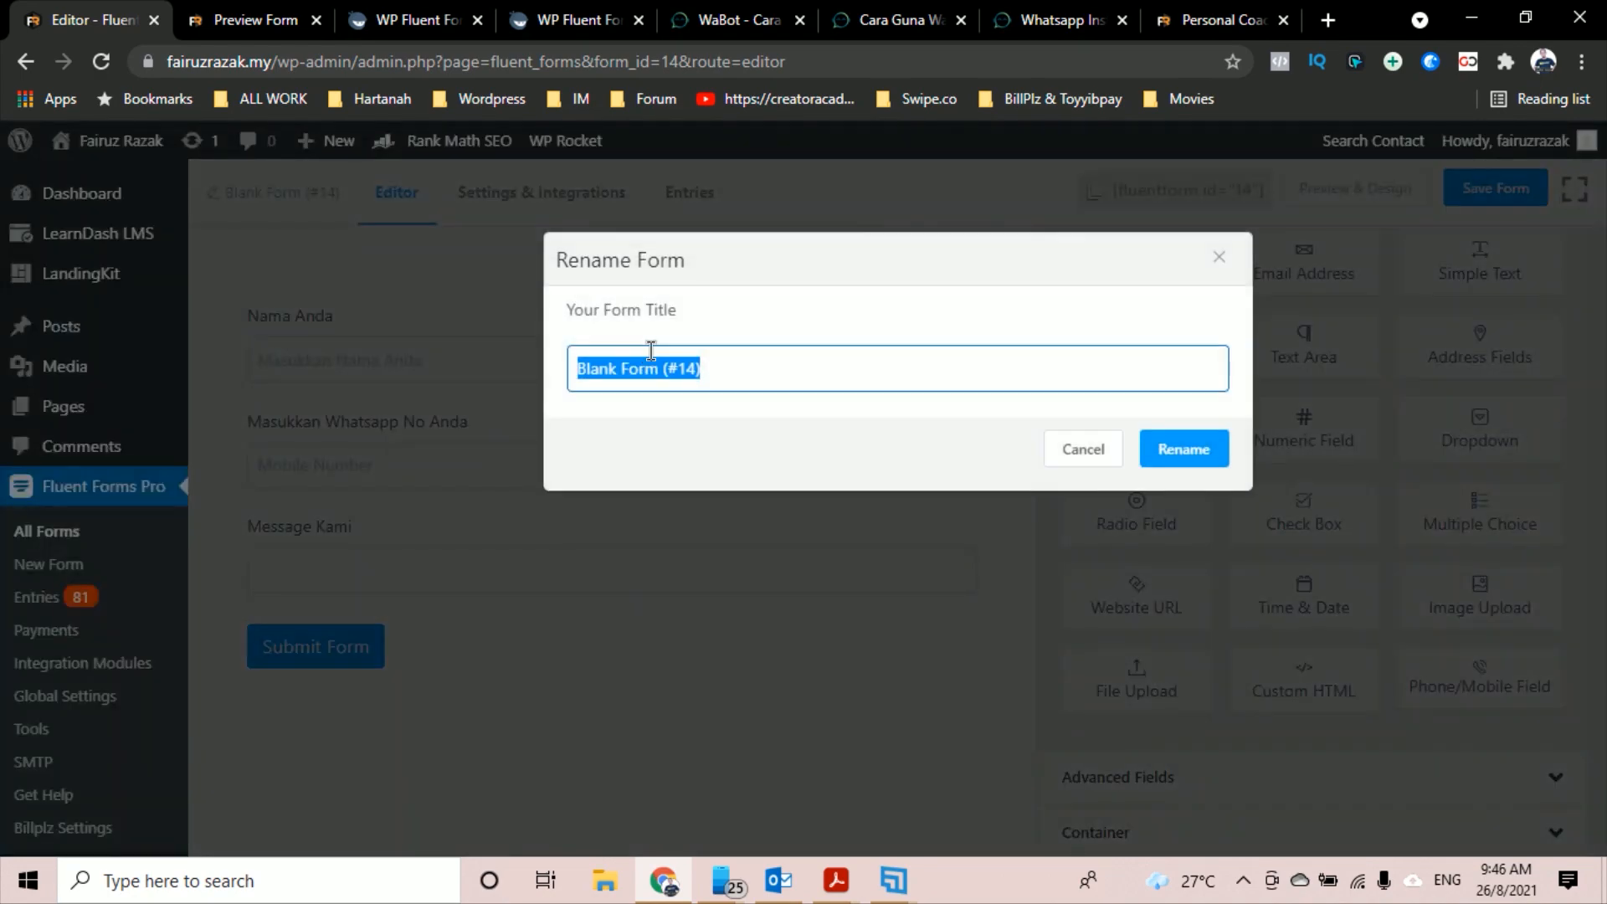
type("Test Wabot Form")
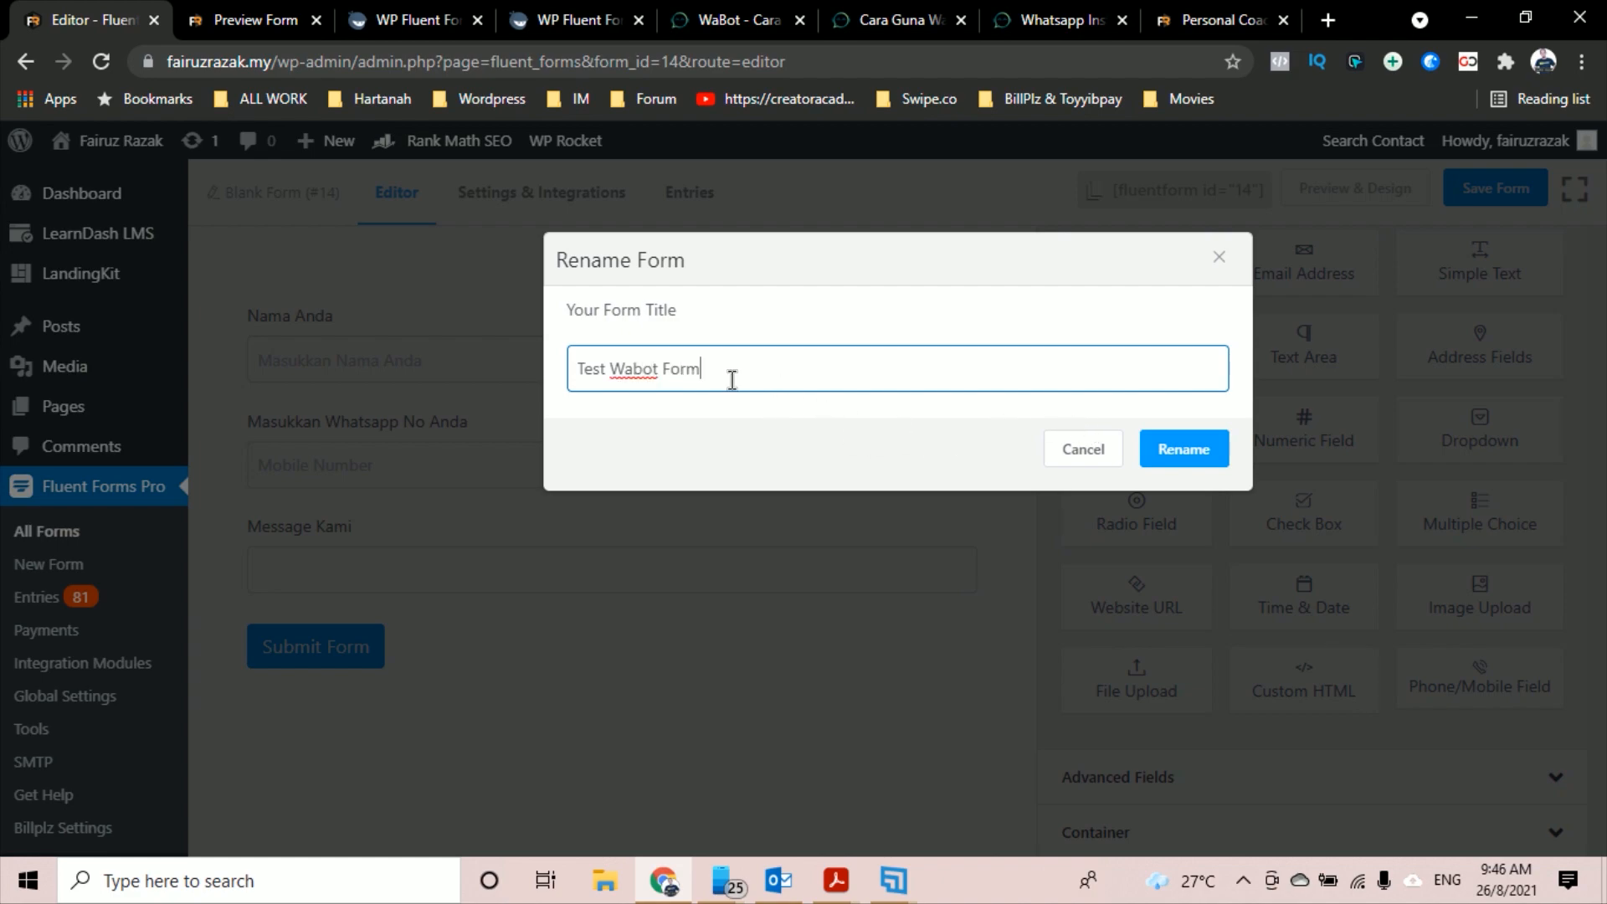
left_click(1181, 459)
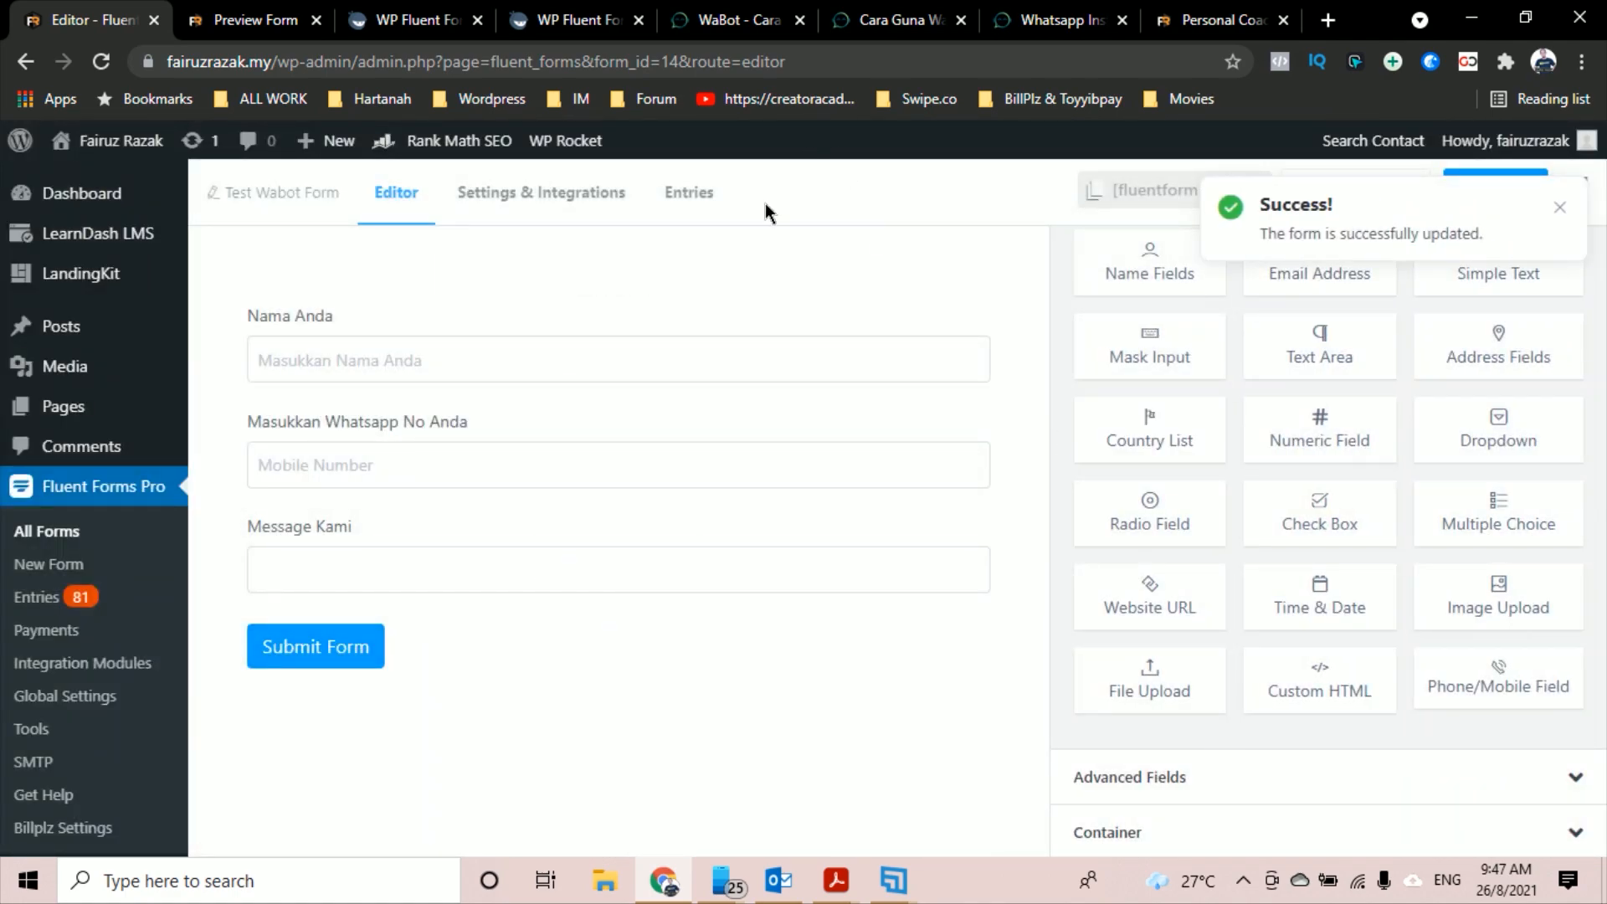
left_click(1562, 211)
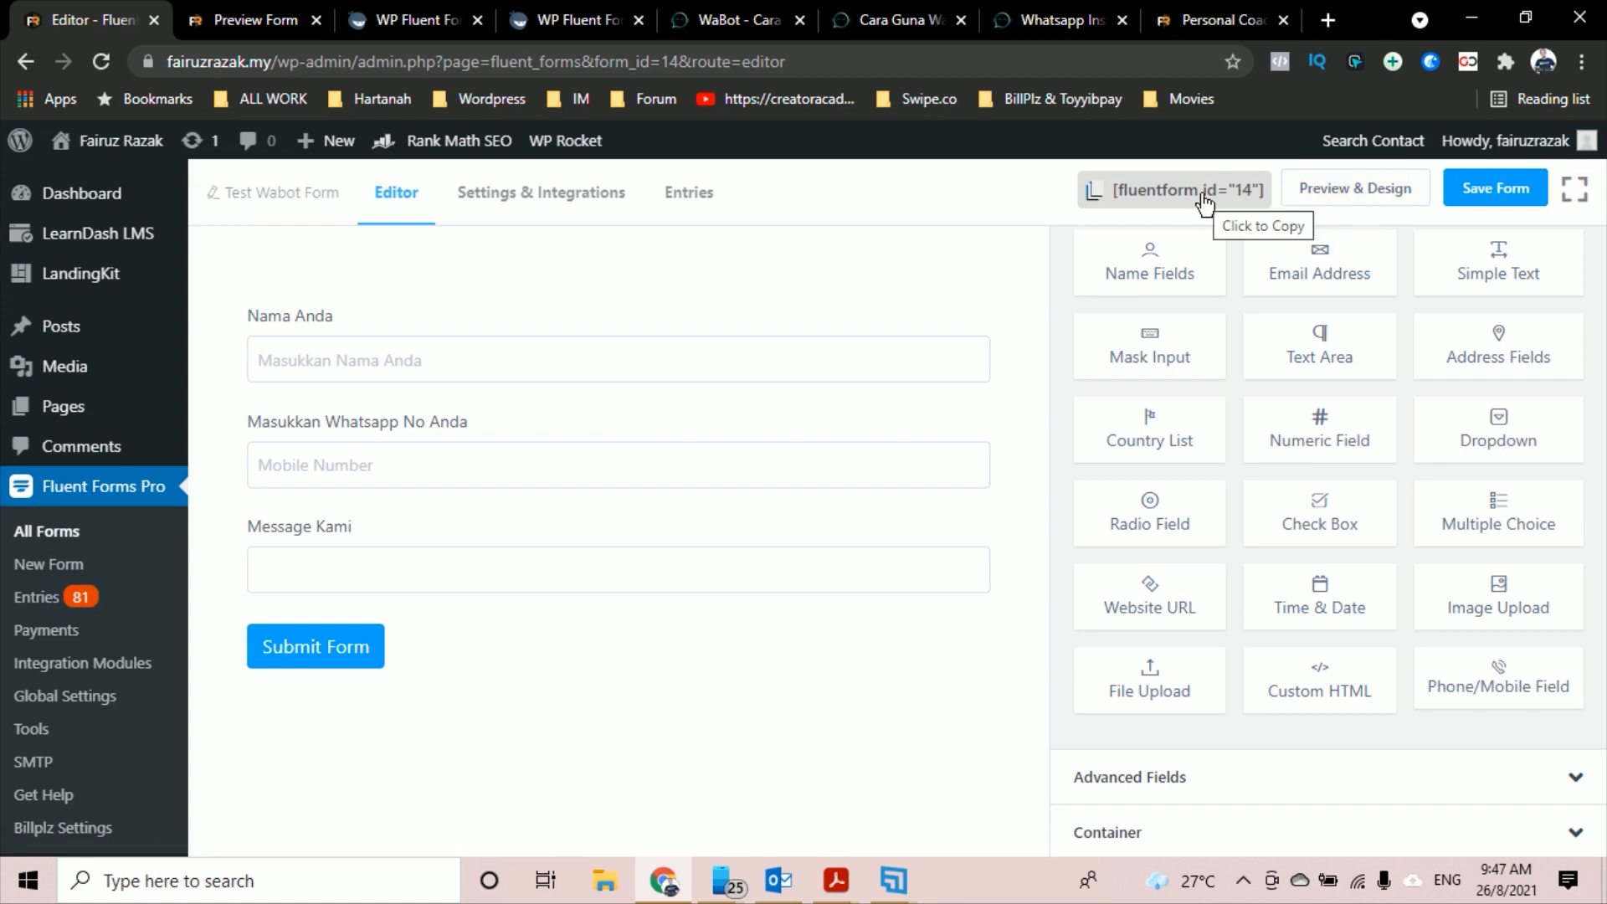
Step: Preview the updated form in a new tab, close the outdated preview tab, and return to the editor
left_click(1344, 190)
left_click(352, 10)
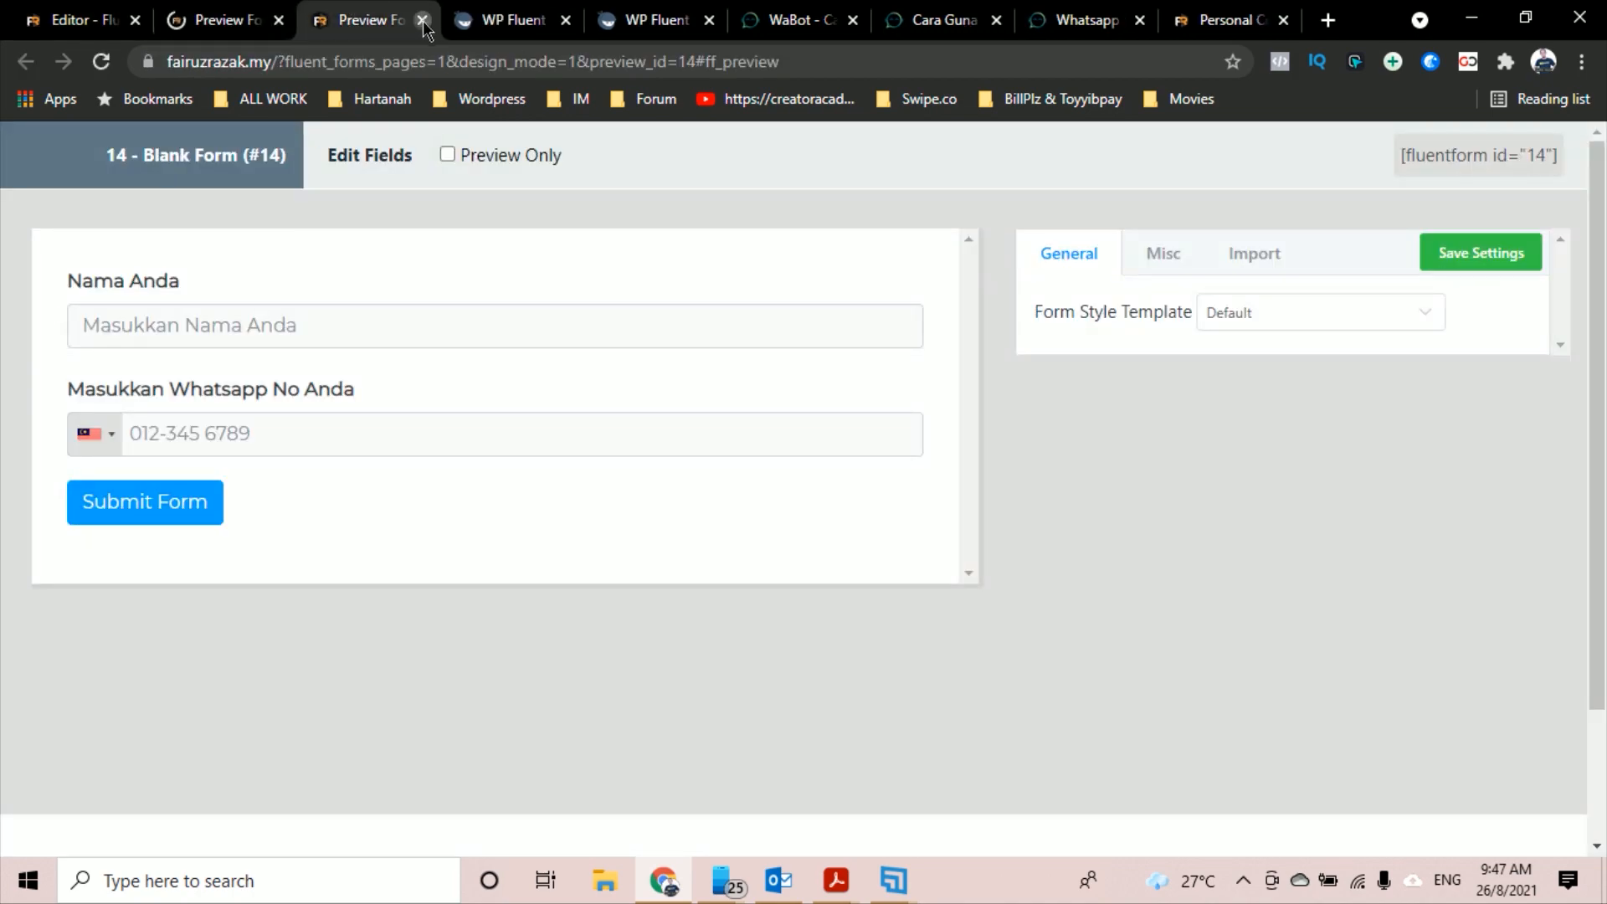
left_click(422, 20)
left_click(246, 27)
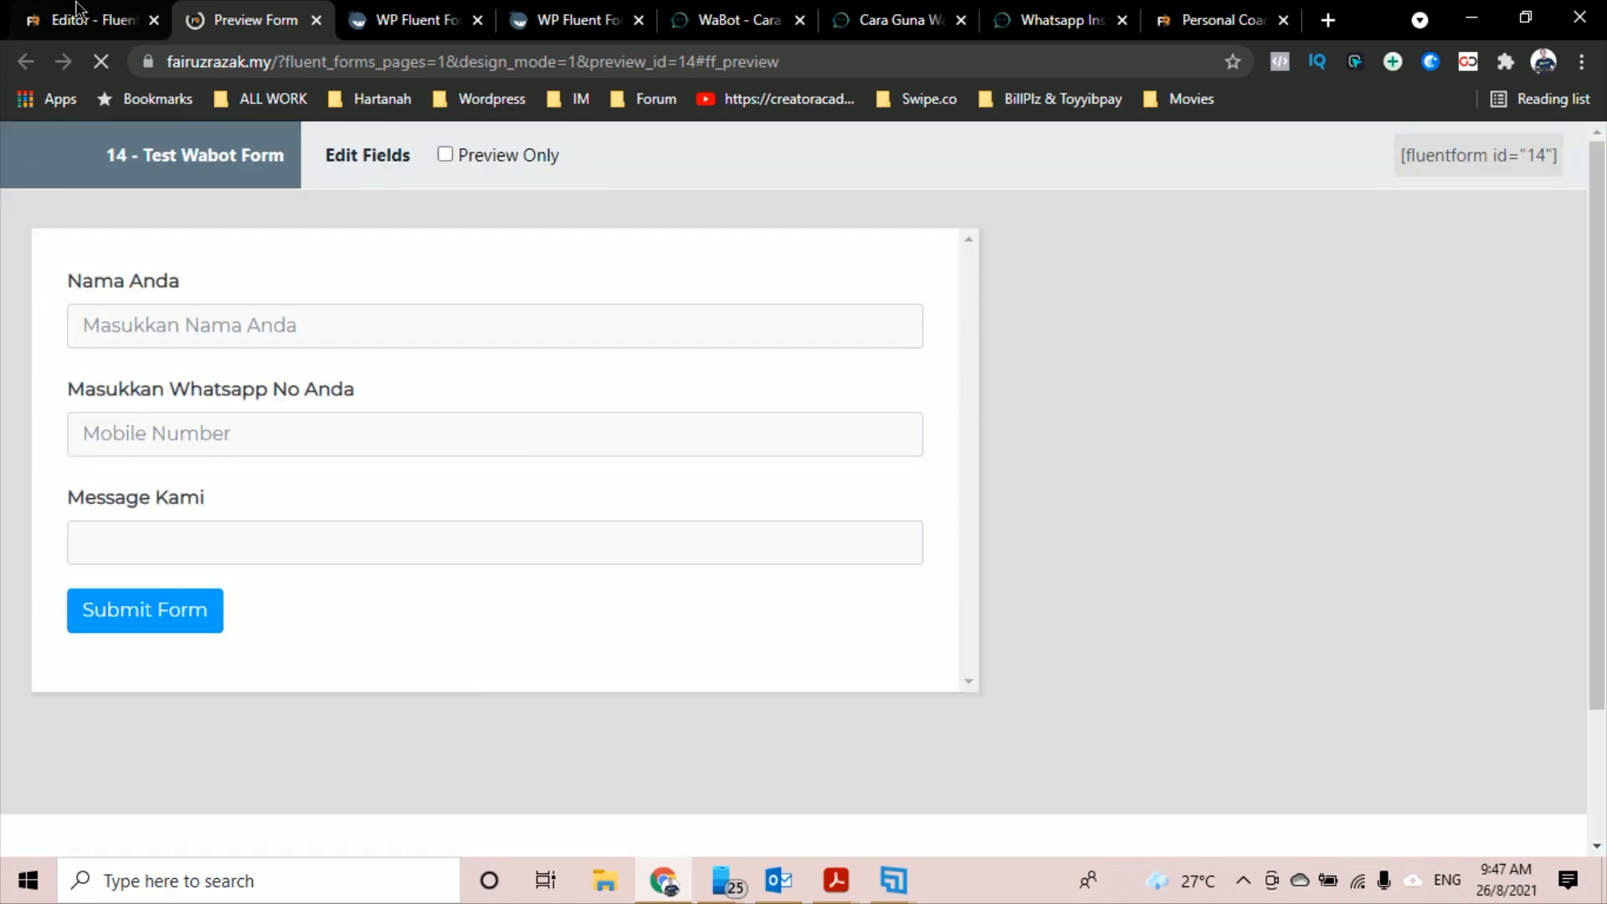
left_click(99, 25)
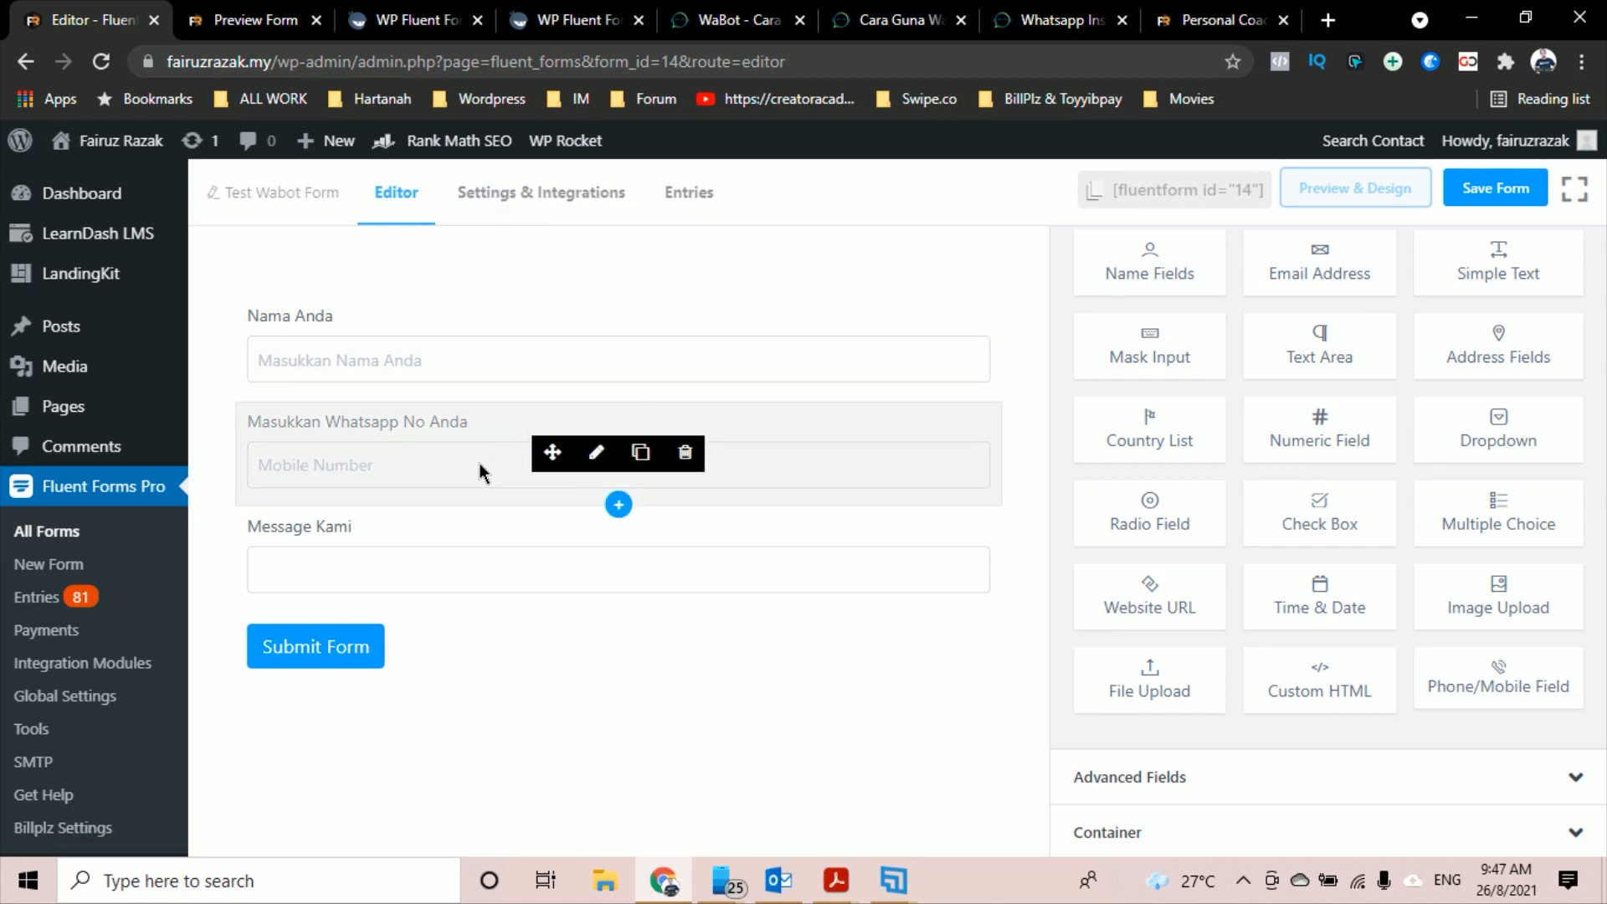
Step: Open the form's Settings & Integrations and compare its confirmation settings with the live Personal Coaching page form
left_click(558, 216)
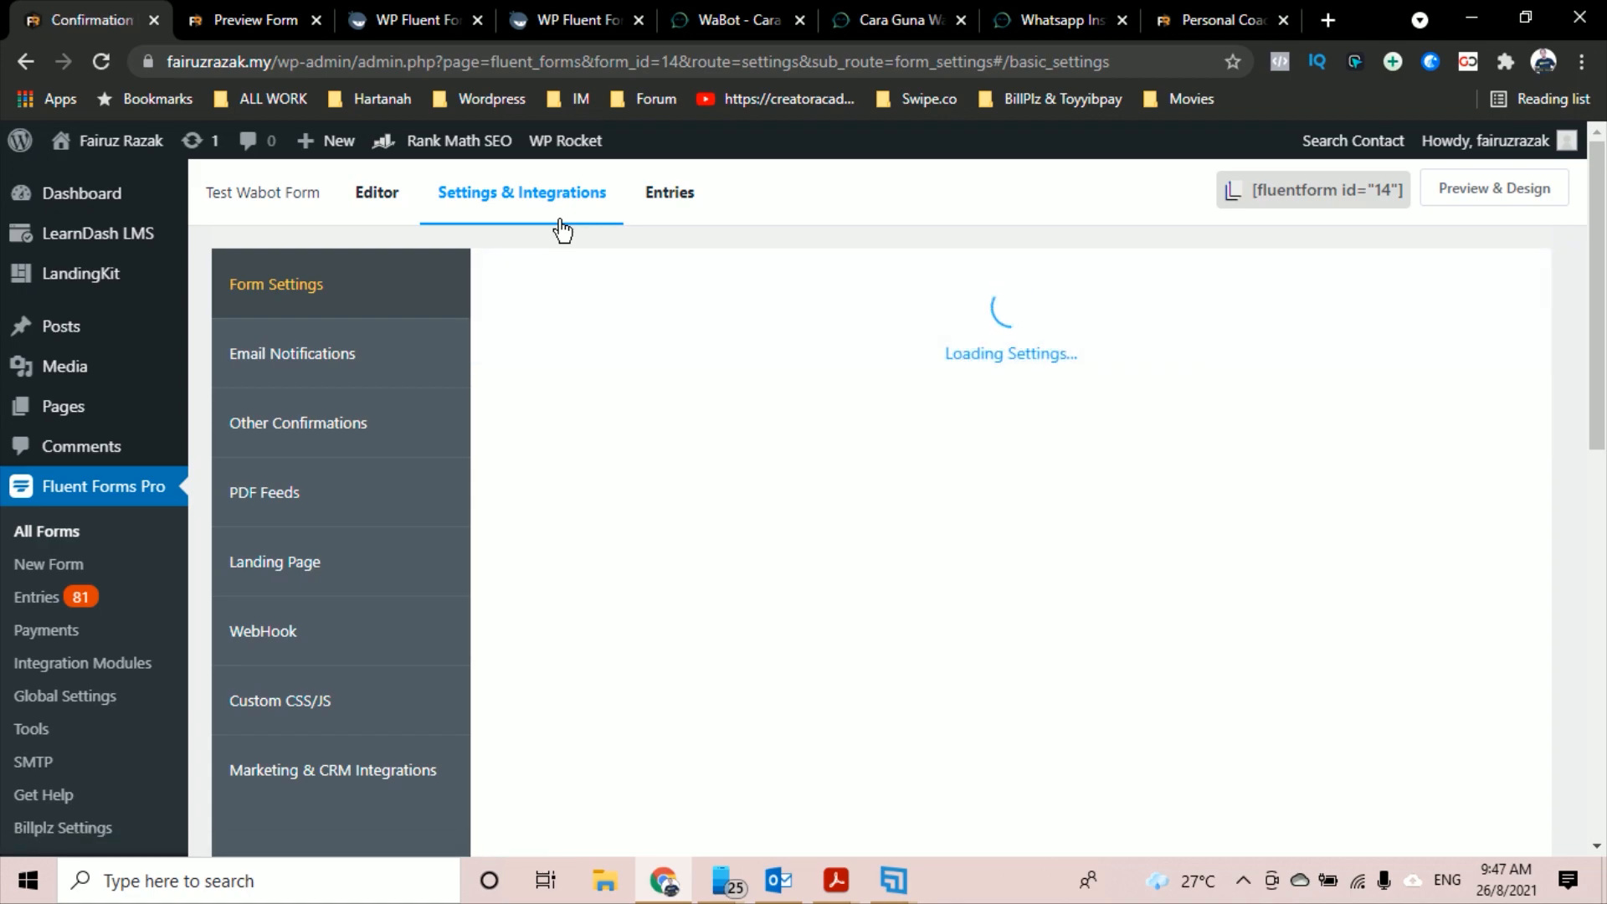
scroll(652, 542, "down", 2)
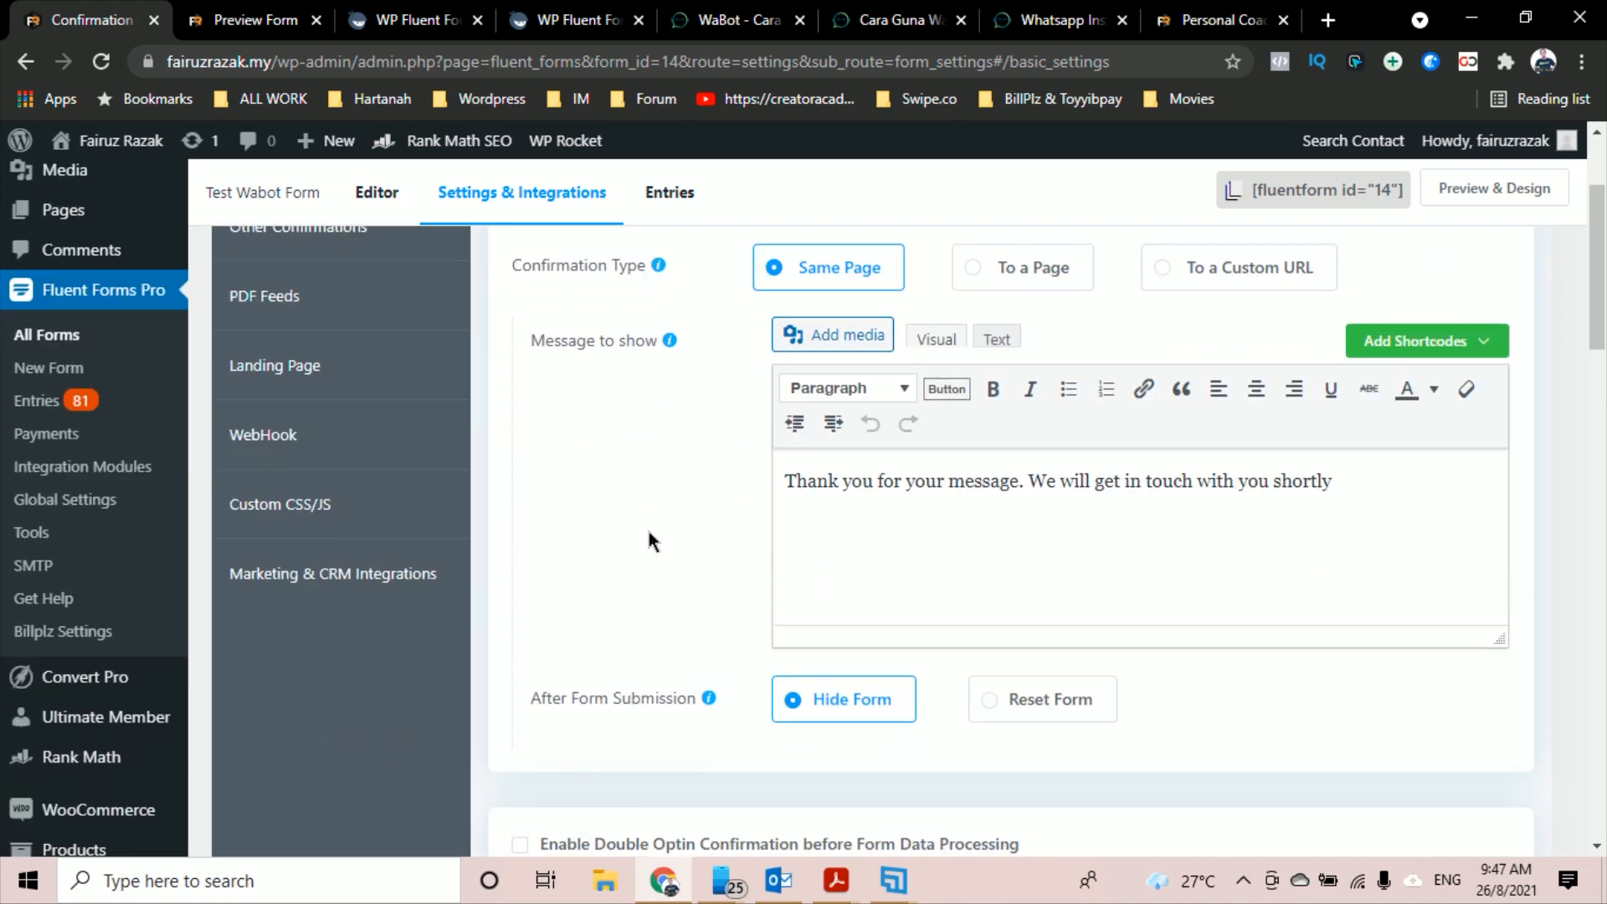
scroll(651, 472, "up", 2)
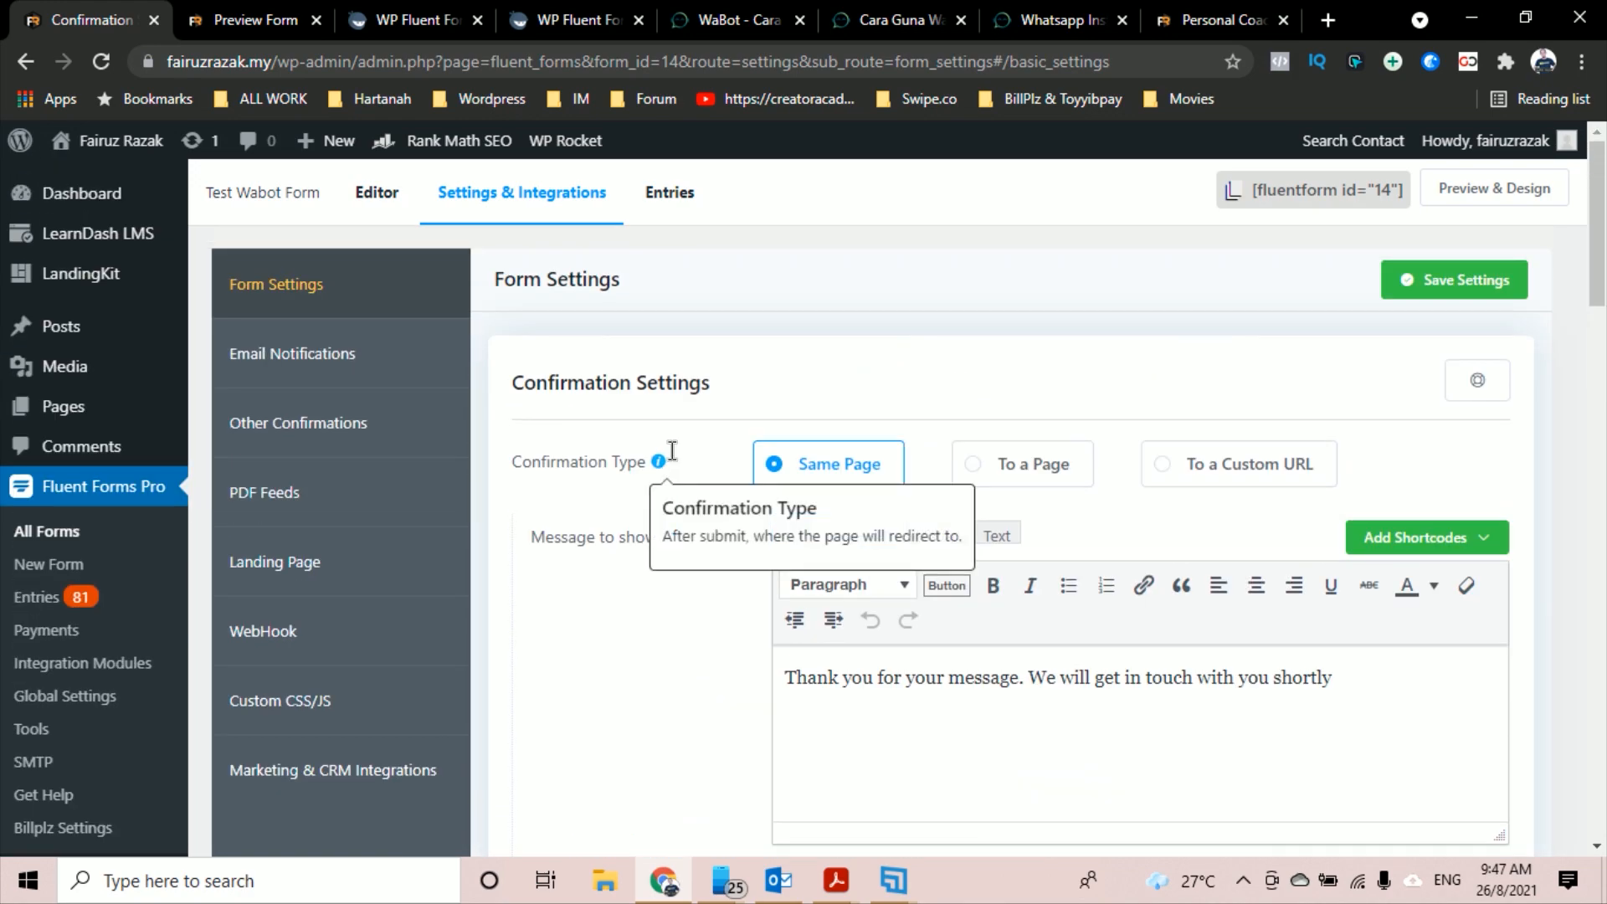
scroll(1303, 481, "down", 2)
scroll(591, 521, "up", 2)
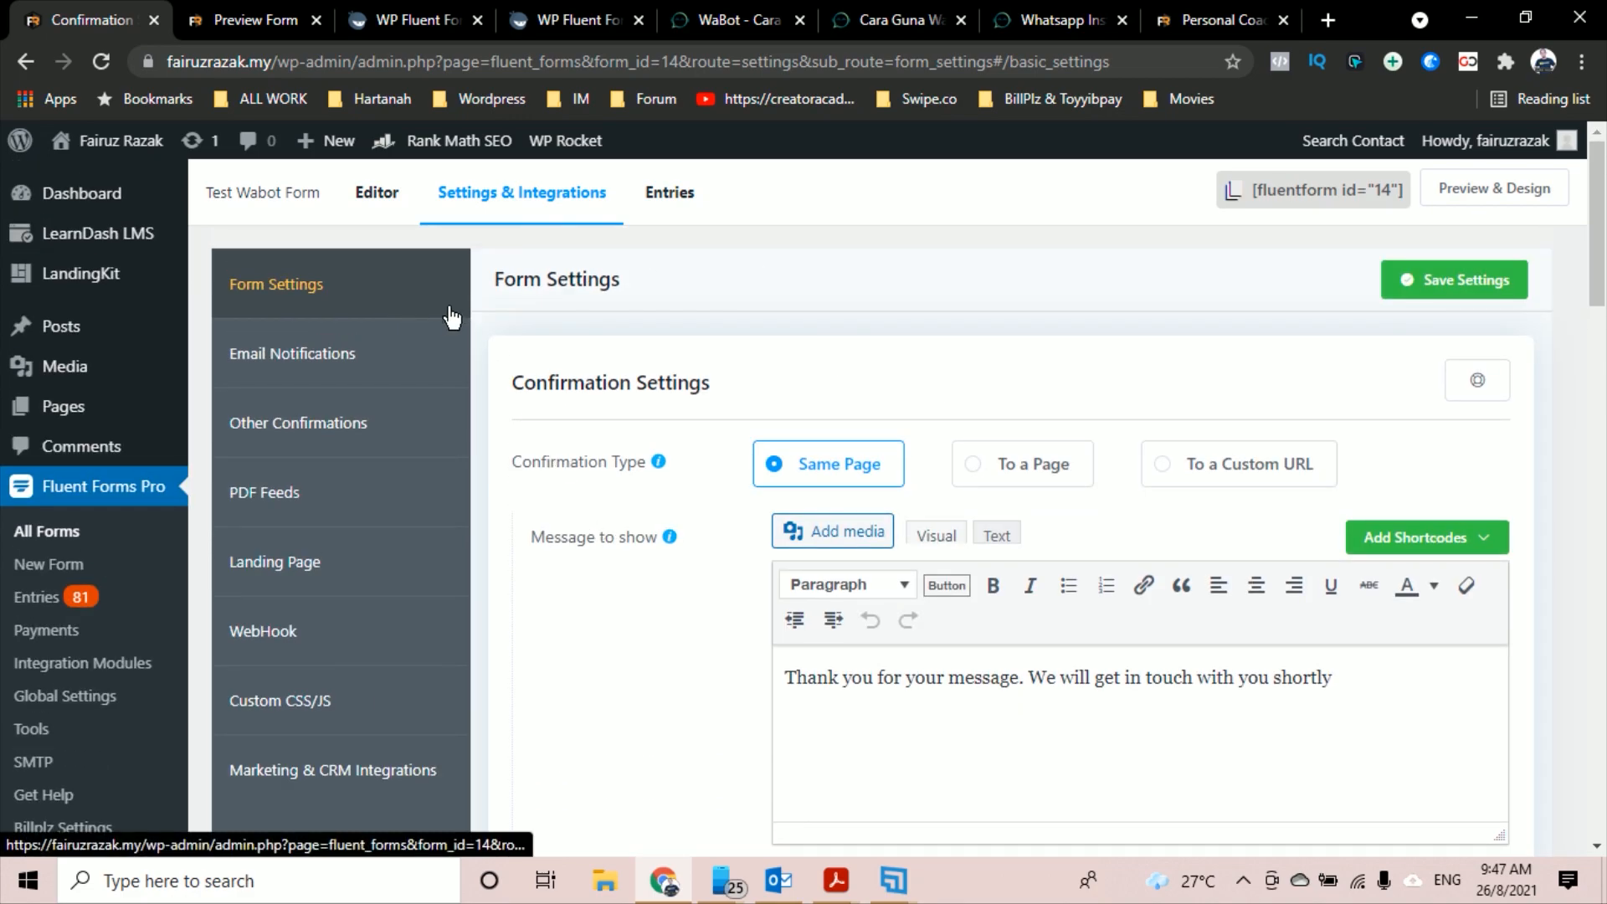
left_click(1216, 20)
scroll(524, 645, "down", 2)
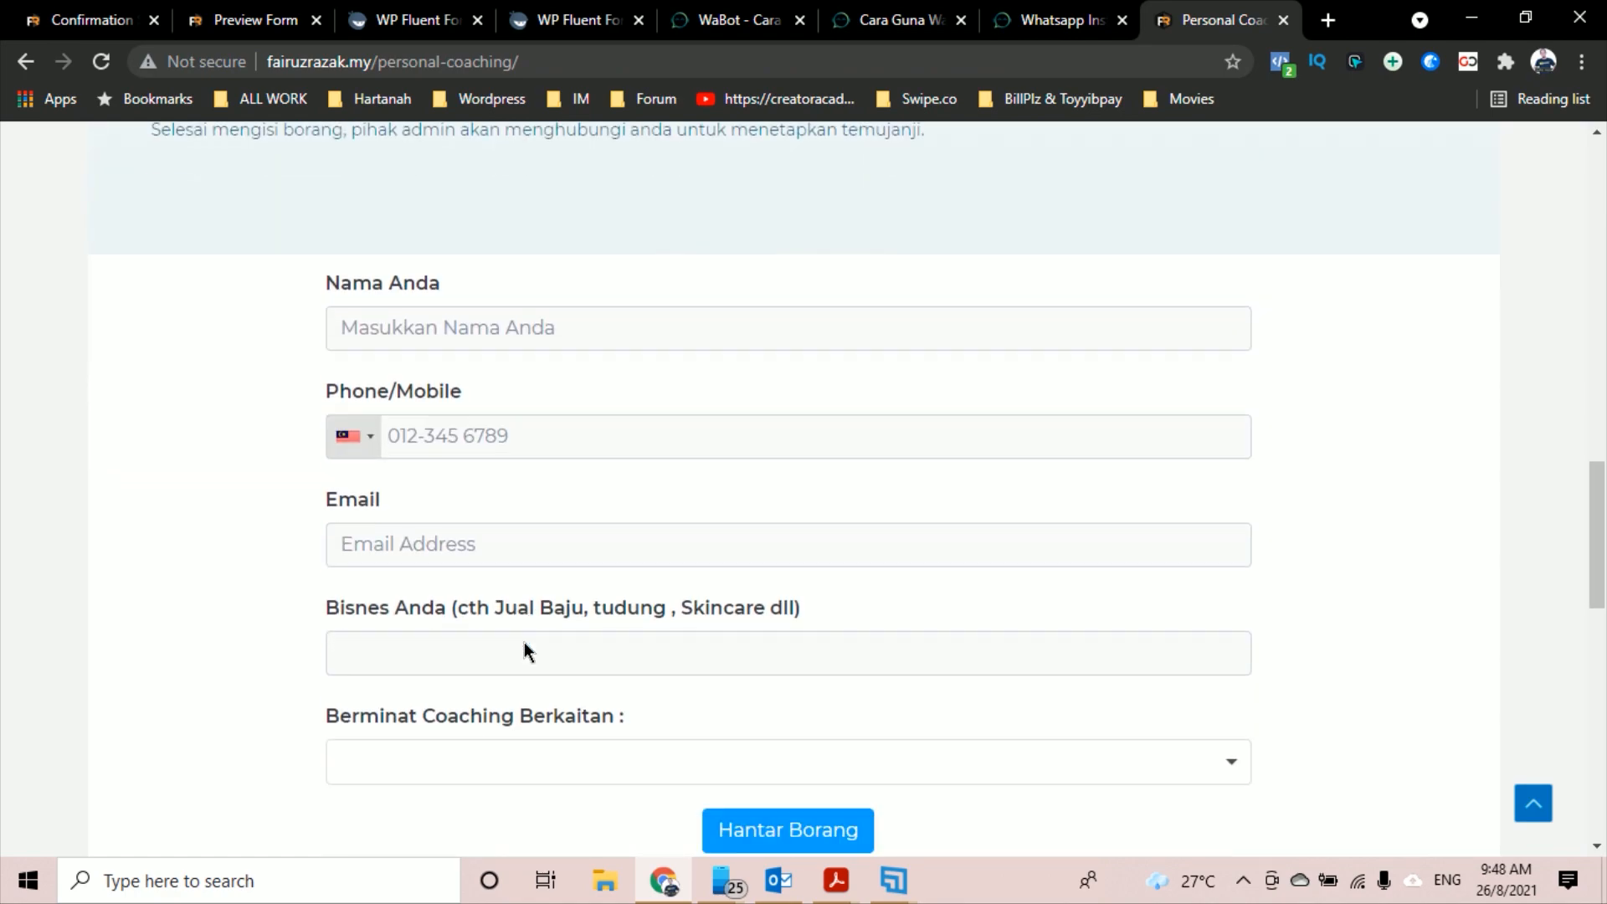
scroll(799, 682, "up", 1)
scroll(811, 649, "up", 1)
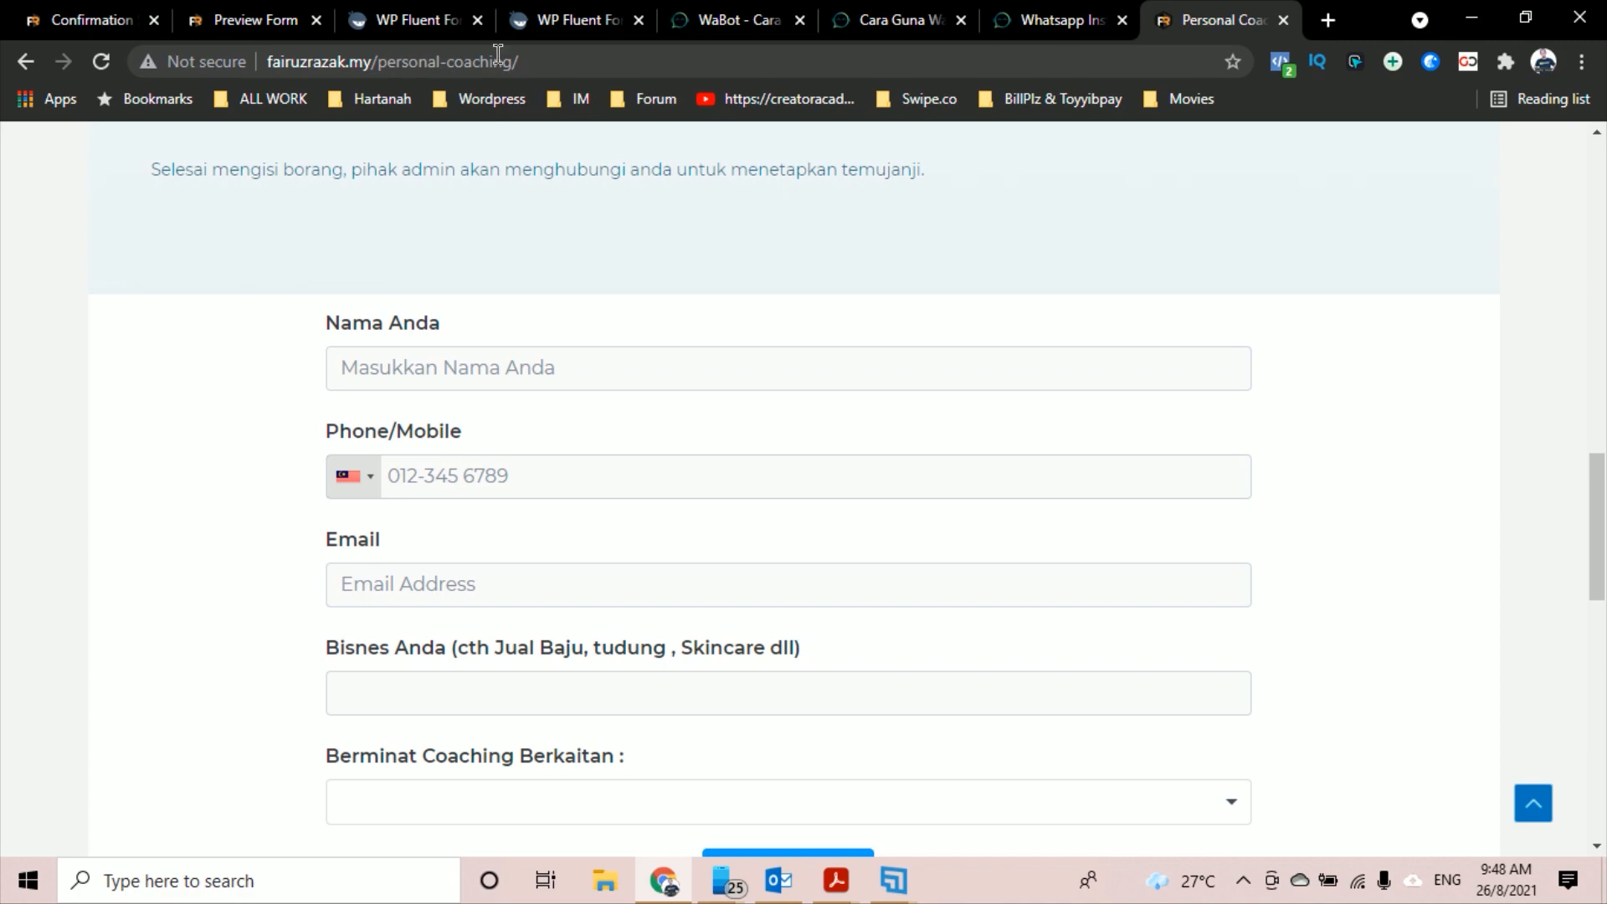
left_click(94, 21)
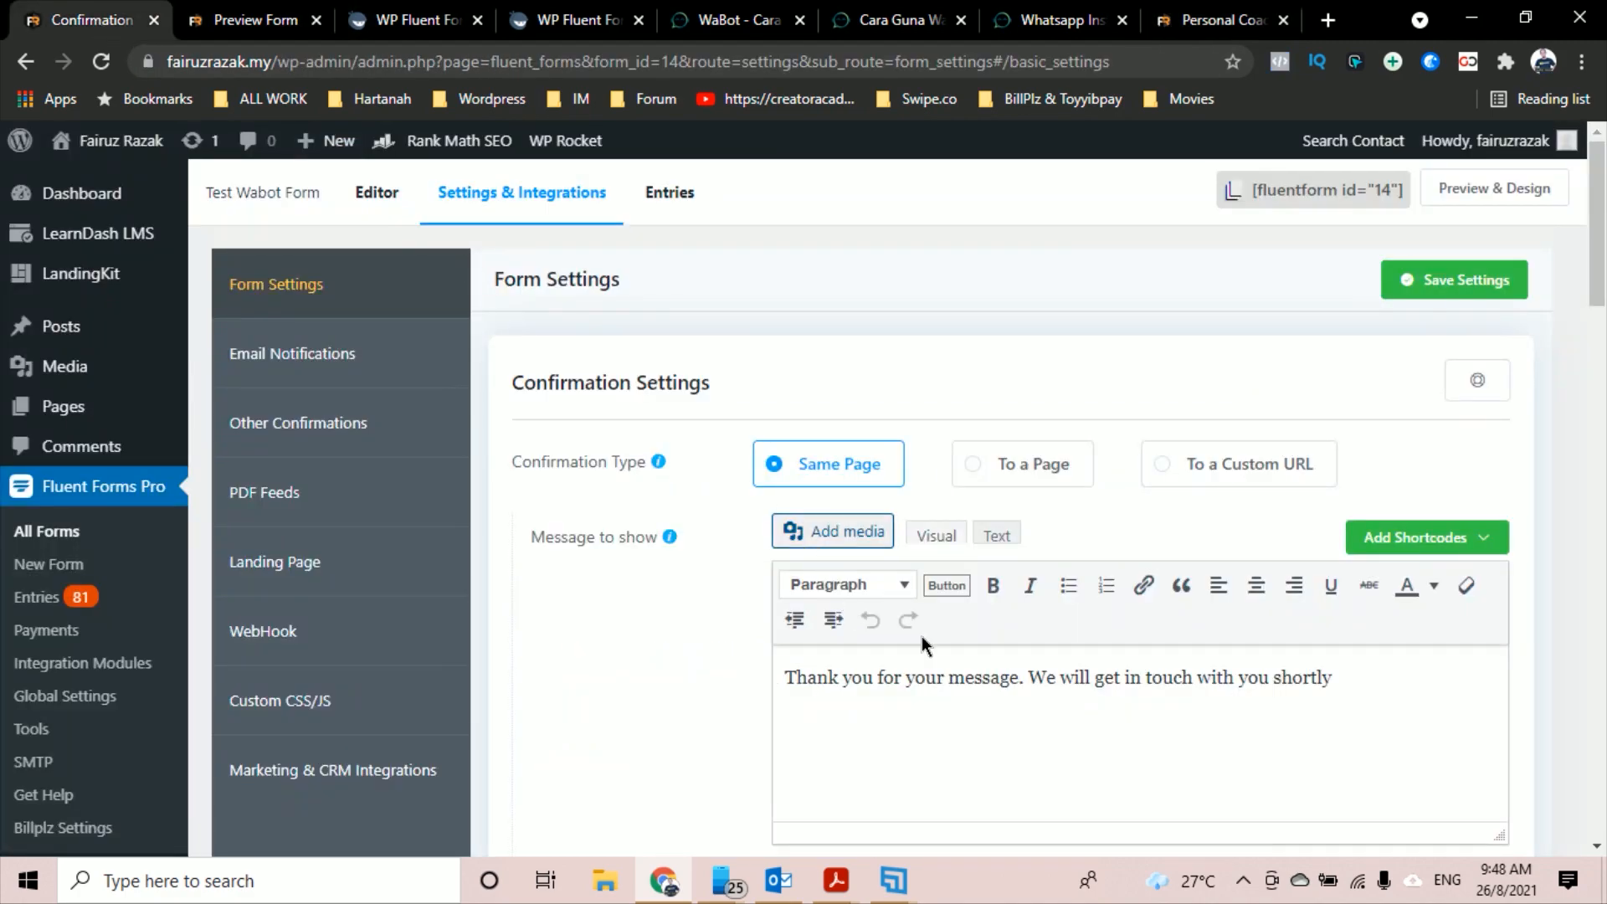
Step: Replace the confirmation message with 'Terima Kasih Kerana Menghubungi kami. Sila Semak Whatsapp Anda'
left_click_drag(1337, 678, 692, 681)
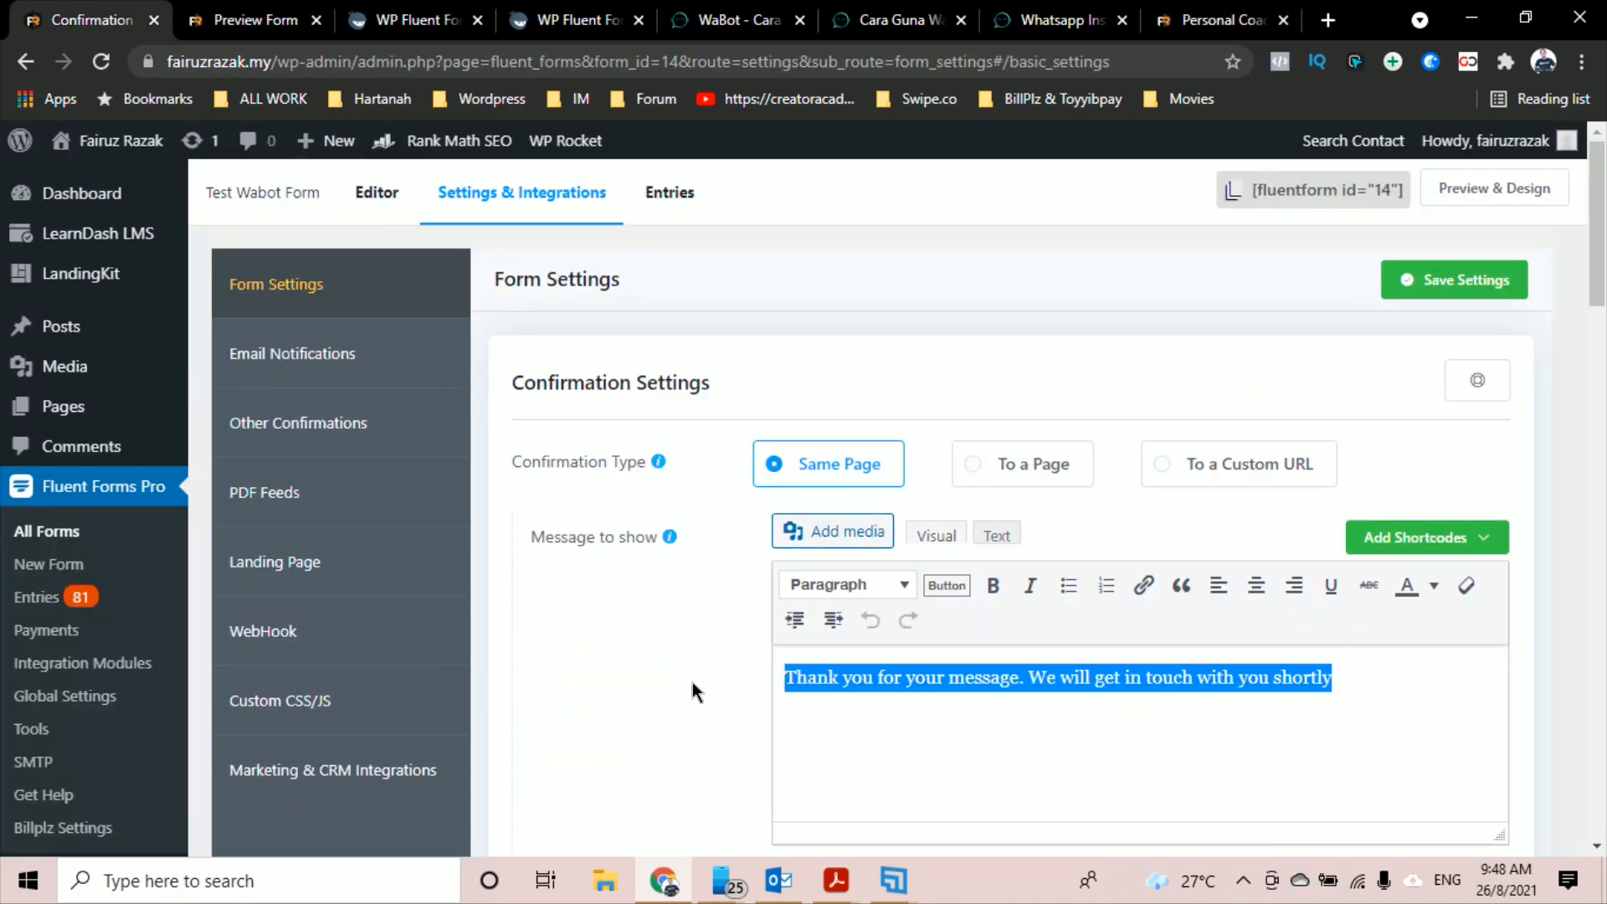
type("Terima Kasih")
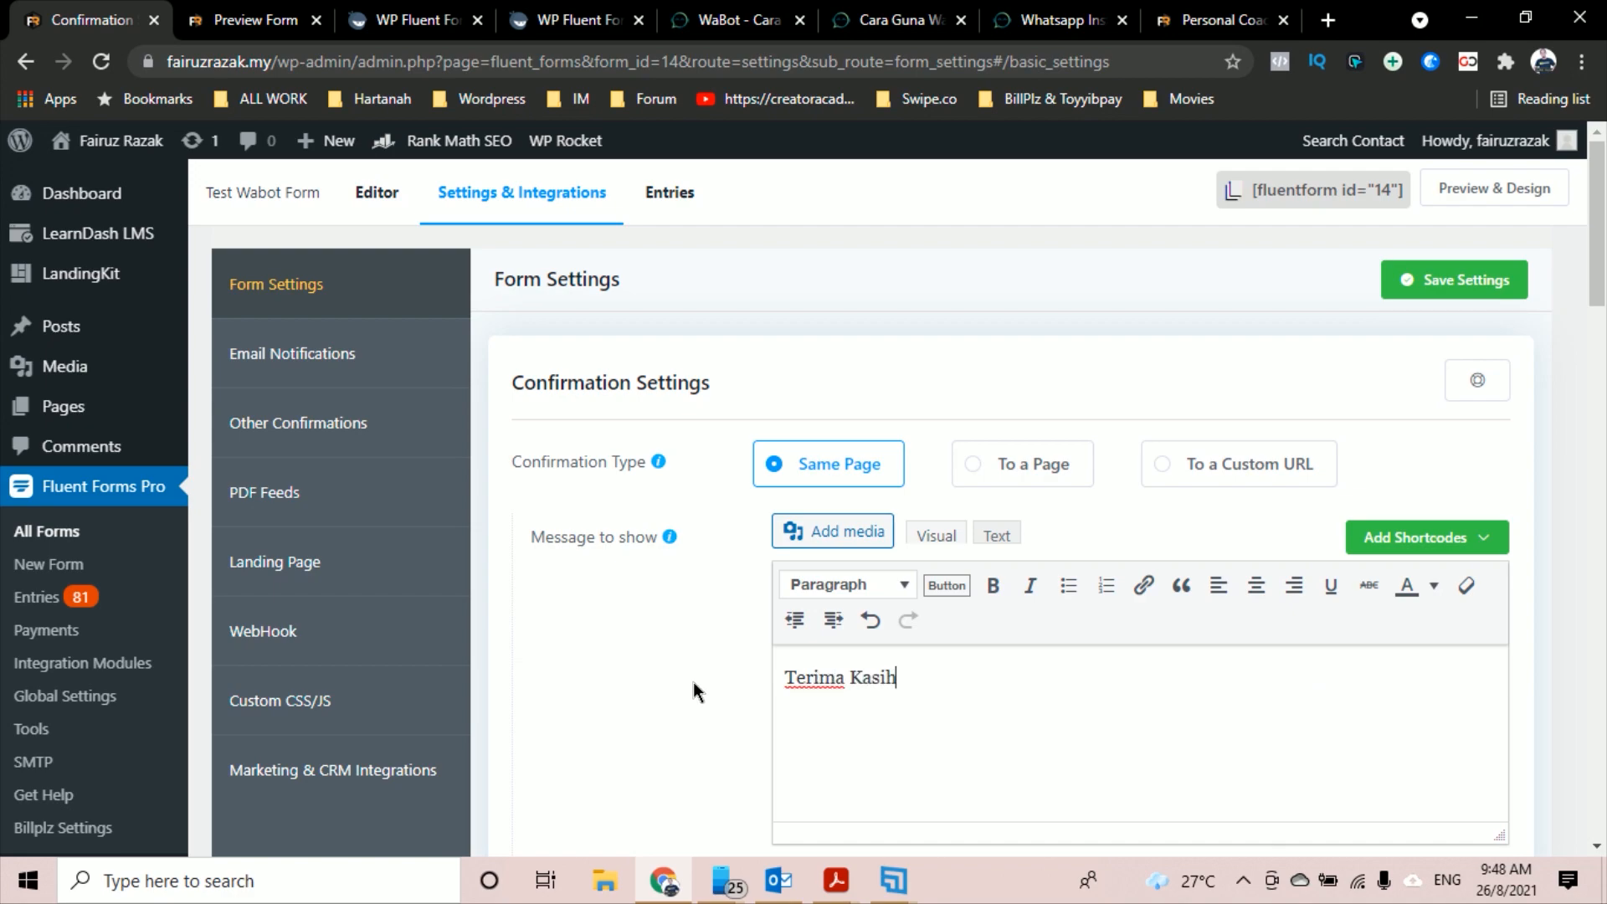
type(" Kerana Menghubu")
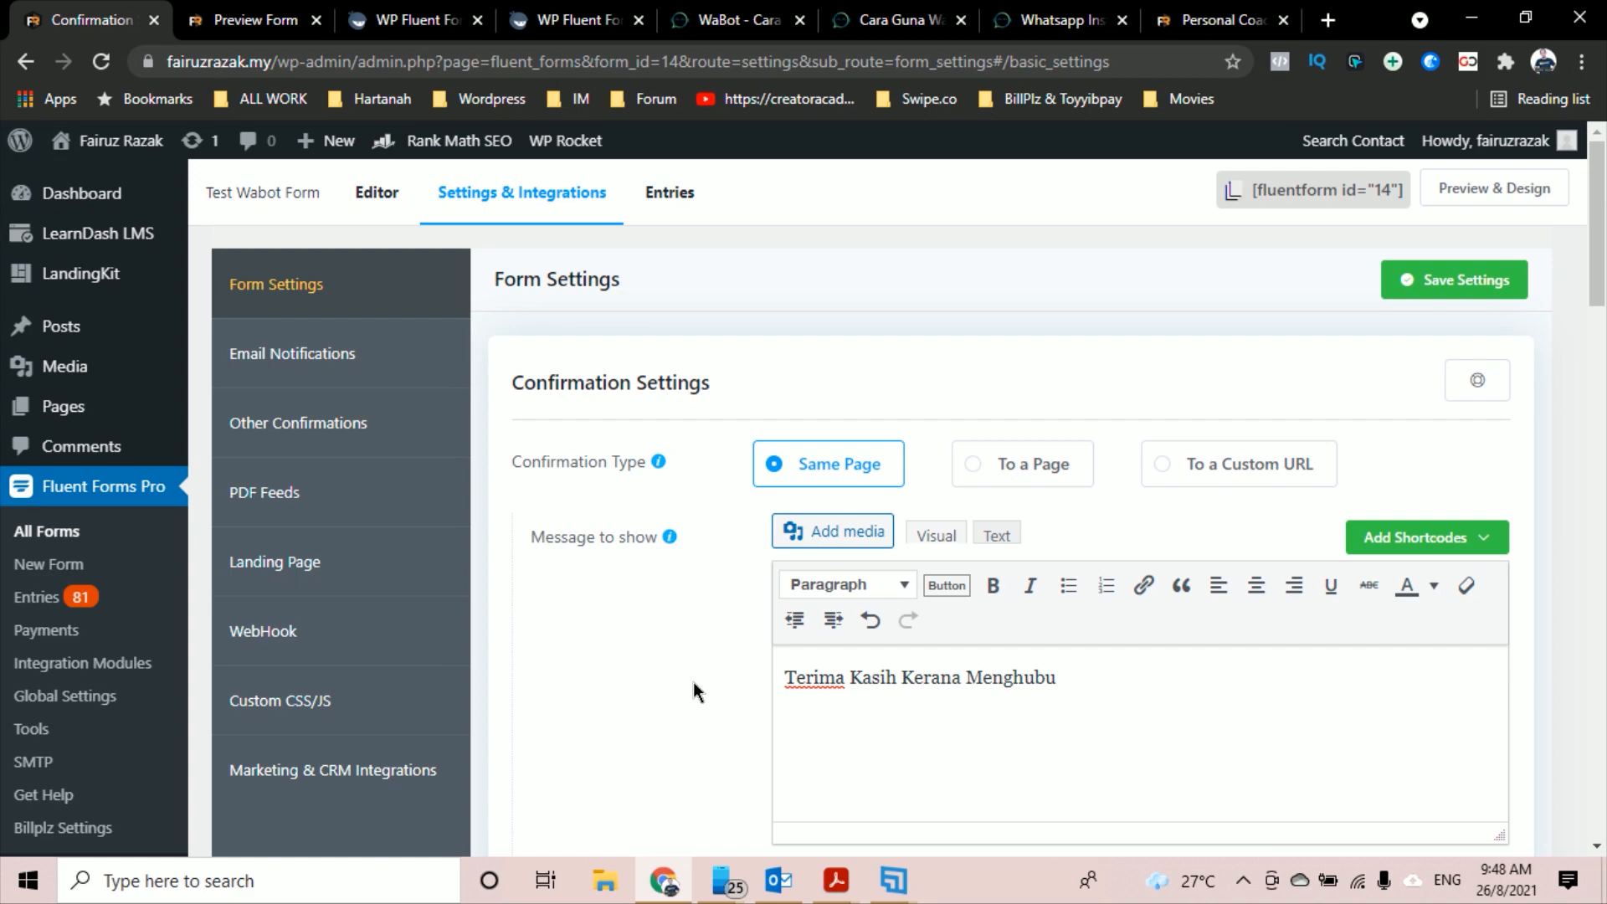
type("ngi kami. Sila Sem")
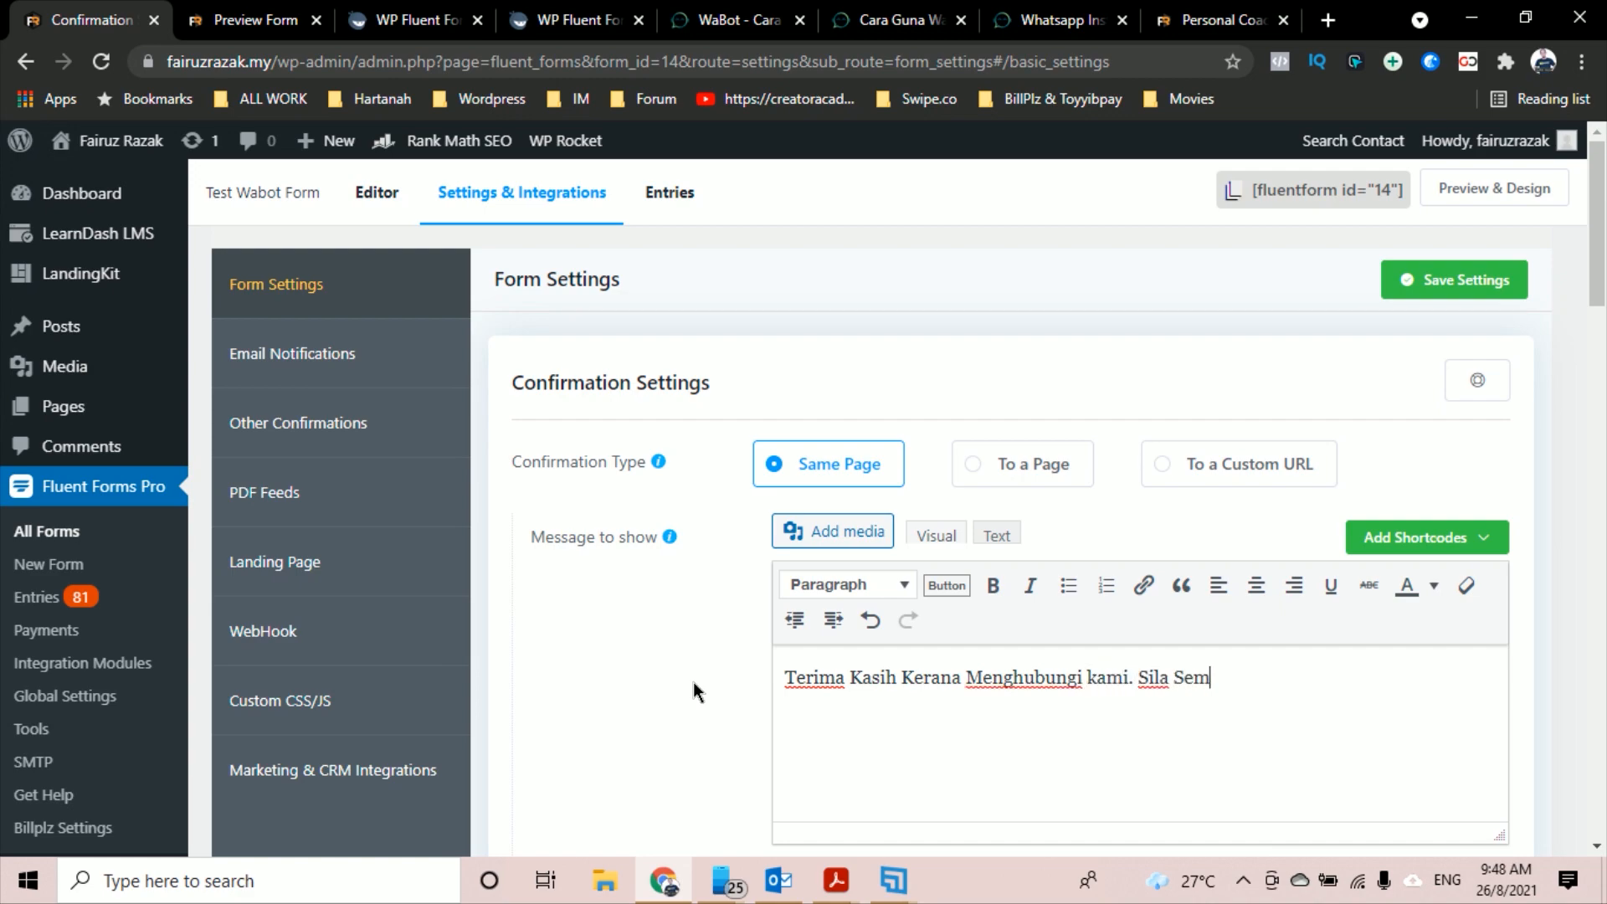
type("ak Whatsapp ")
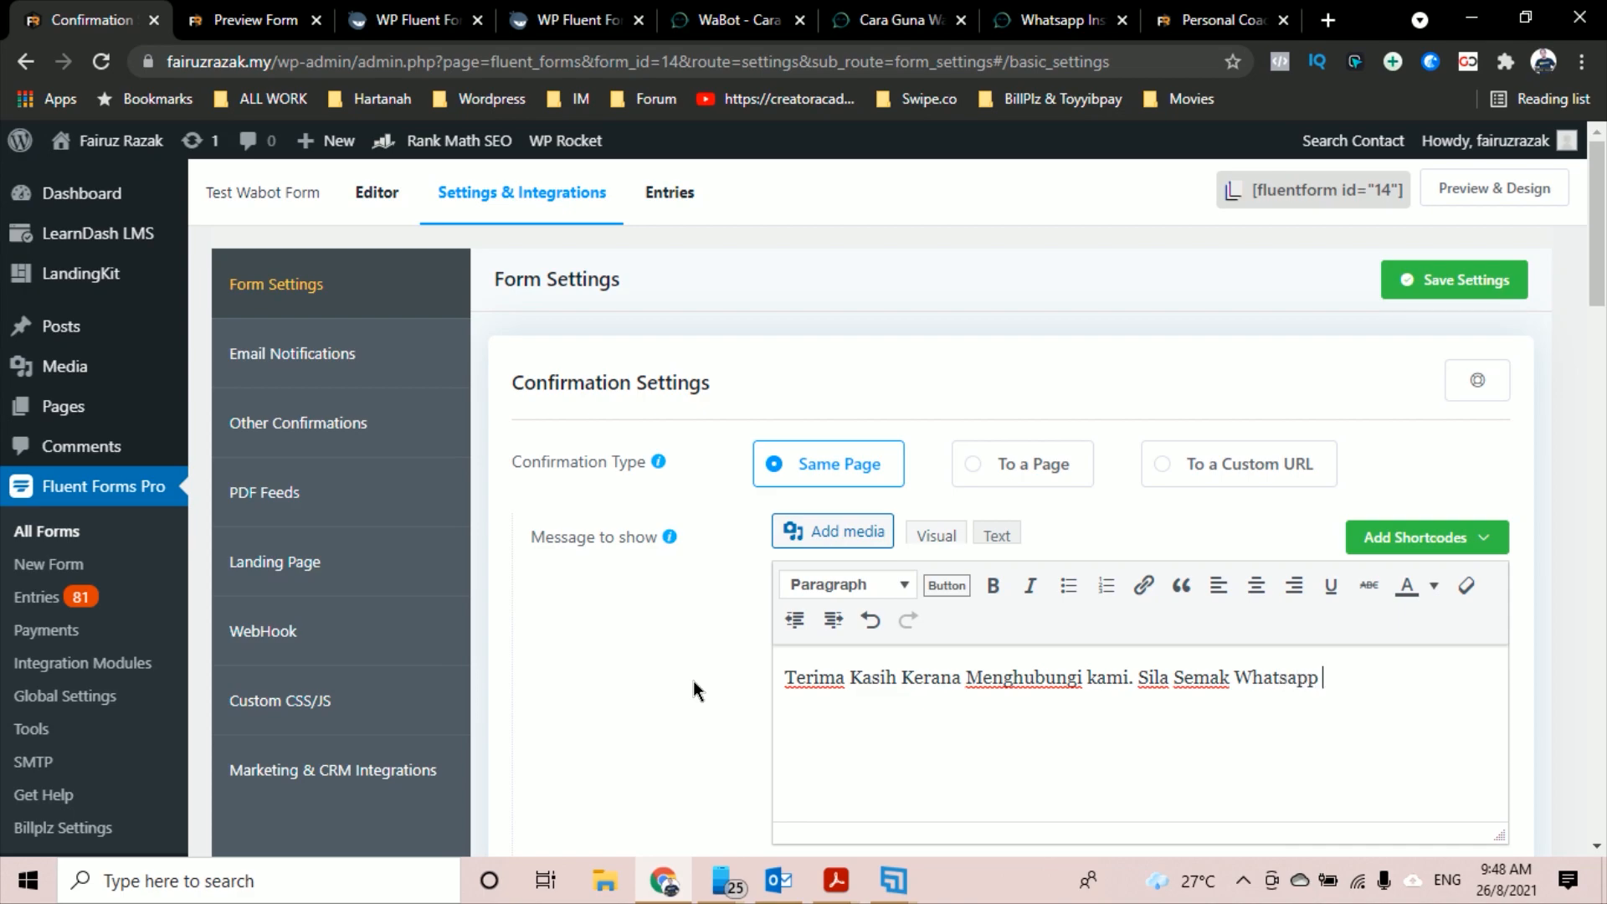
type("Anda")
scroll(957, 643, "down", 2)
scroll(949, 634, "up", 2)
left_click(1202, 20)
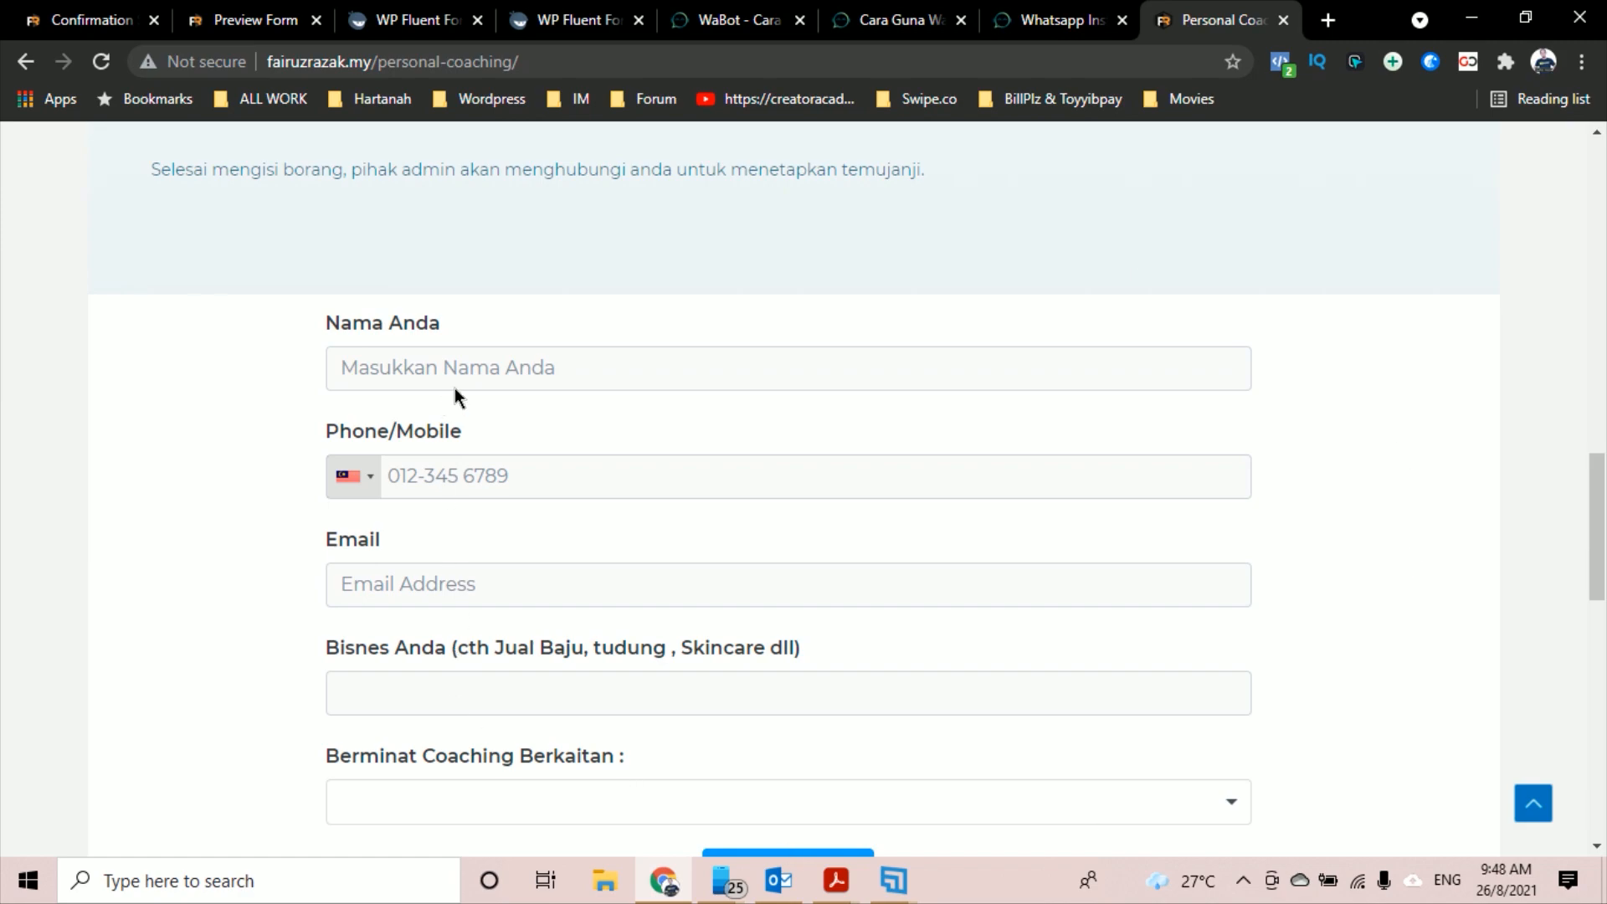
left_click(82, 20)
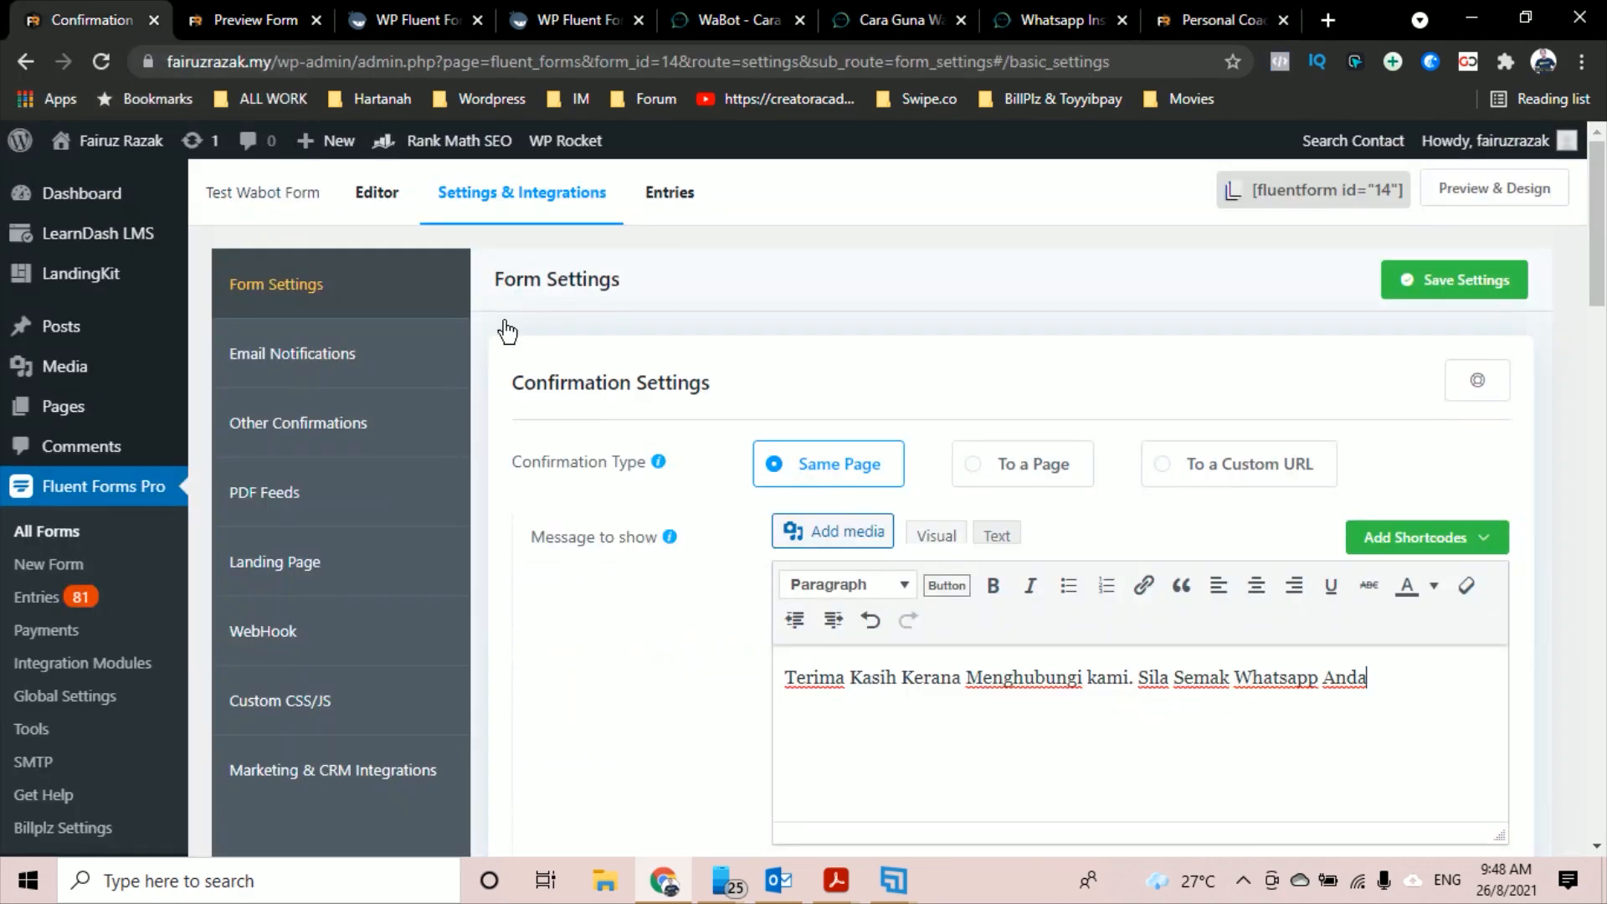
left_click(1058, 474)
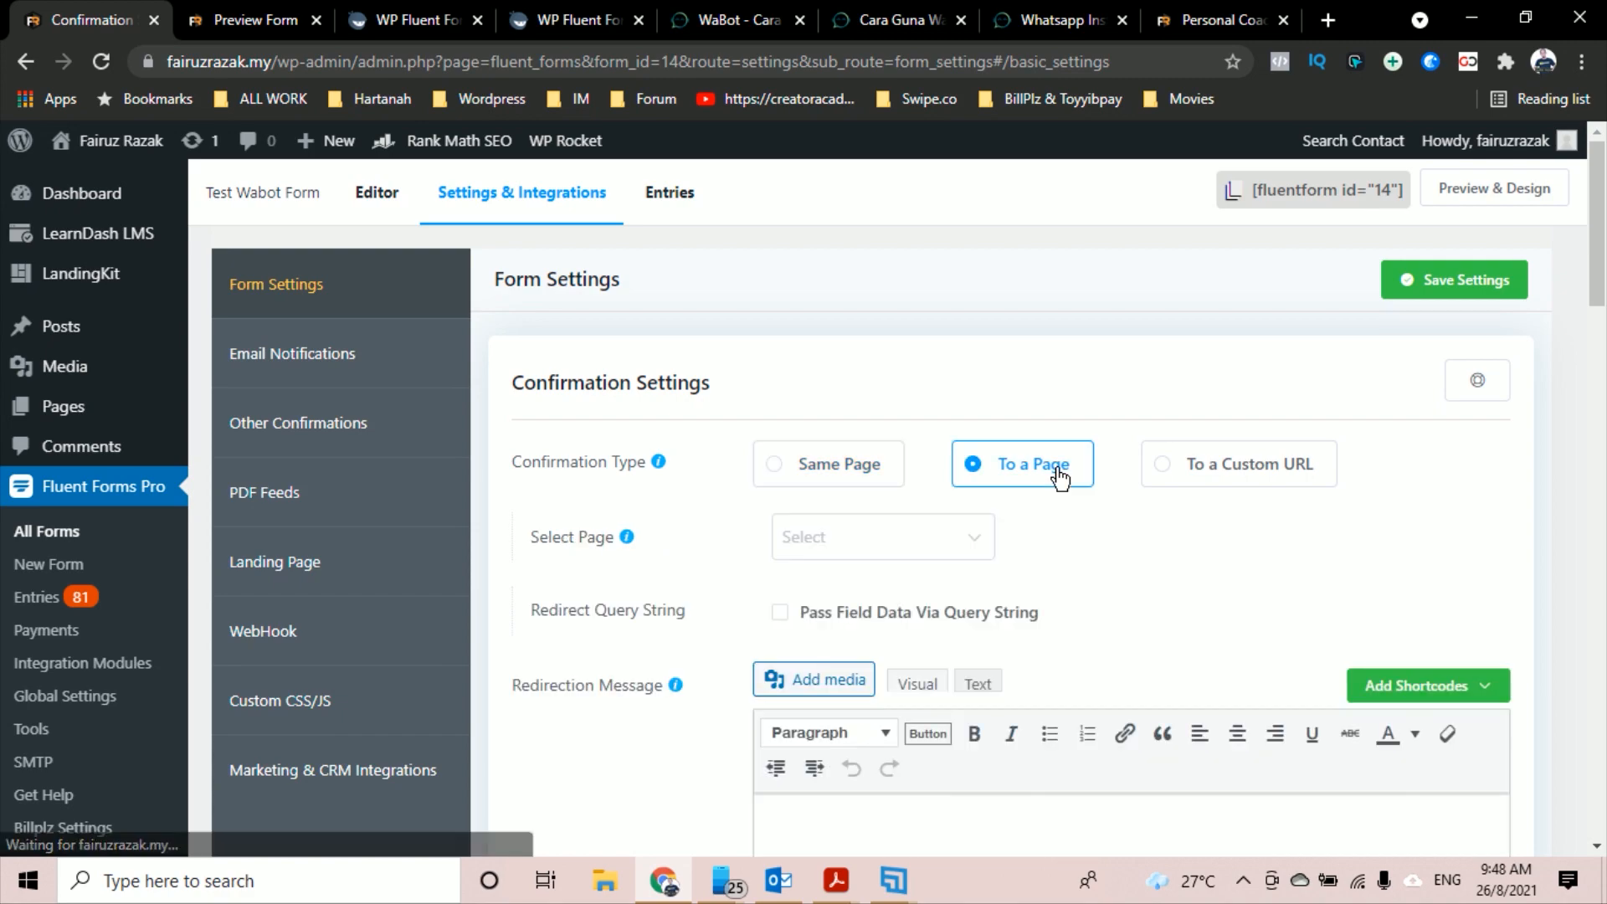
left_click(874, 537)
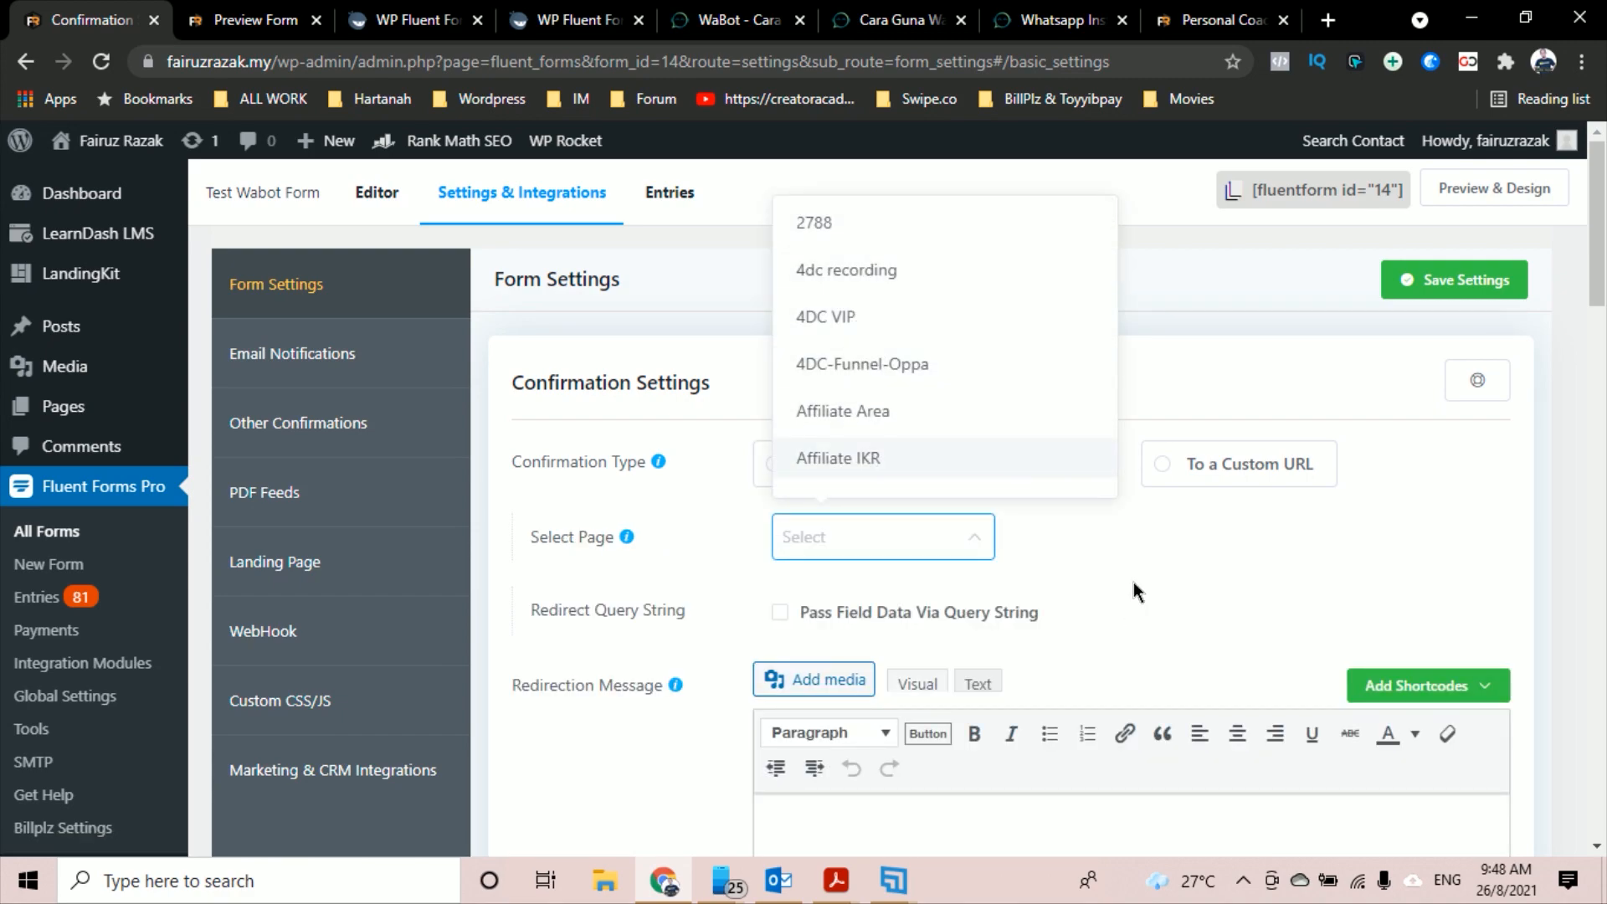
left_click(1102, 552)
scroll(1194, 588, "down", 2)
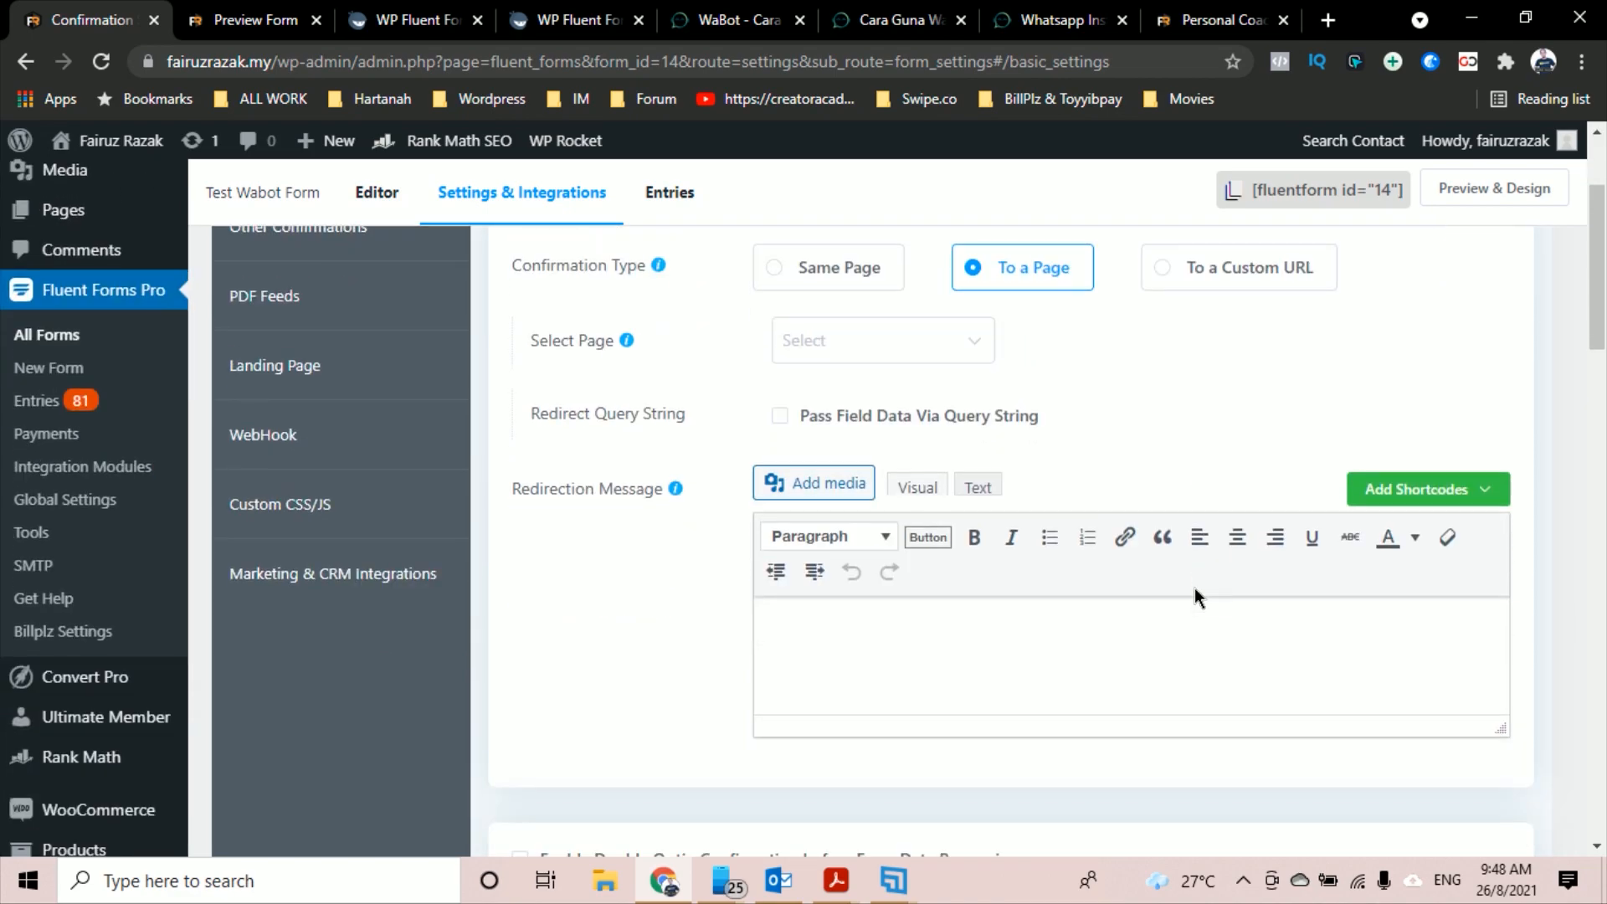
left_click(1258, 270)
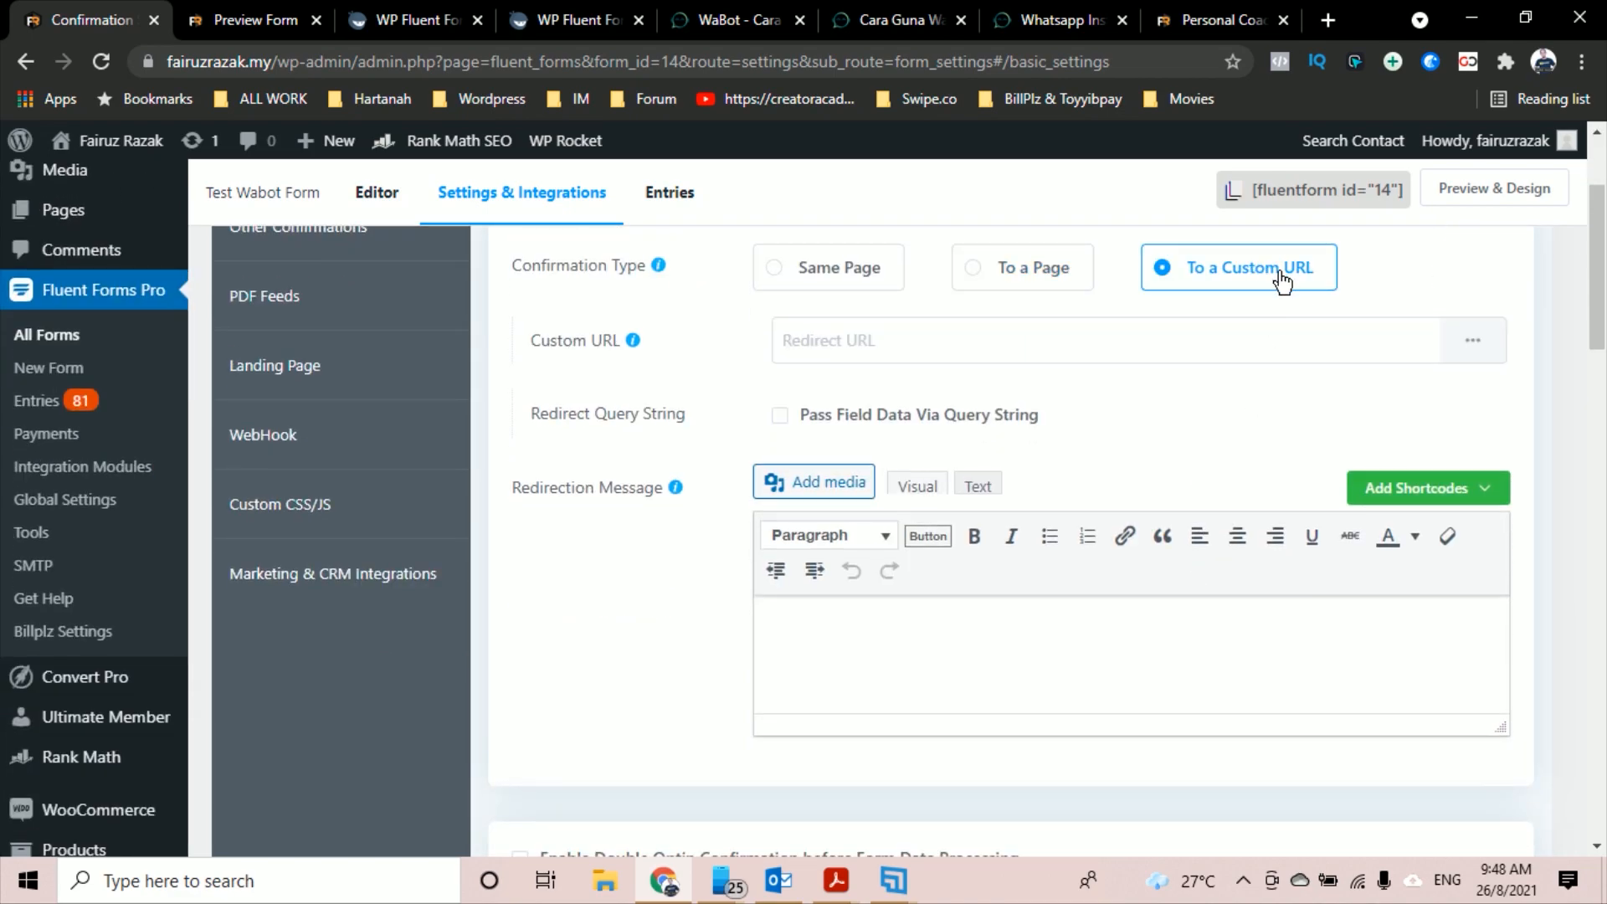
left_click(868, 277)
Step: Save the form's confirmation settings
scroll(1051, 706, "down", 5)
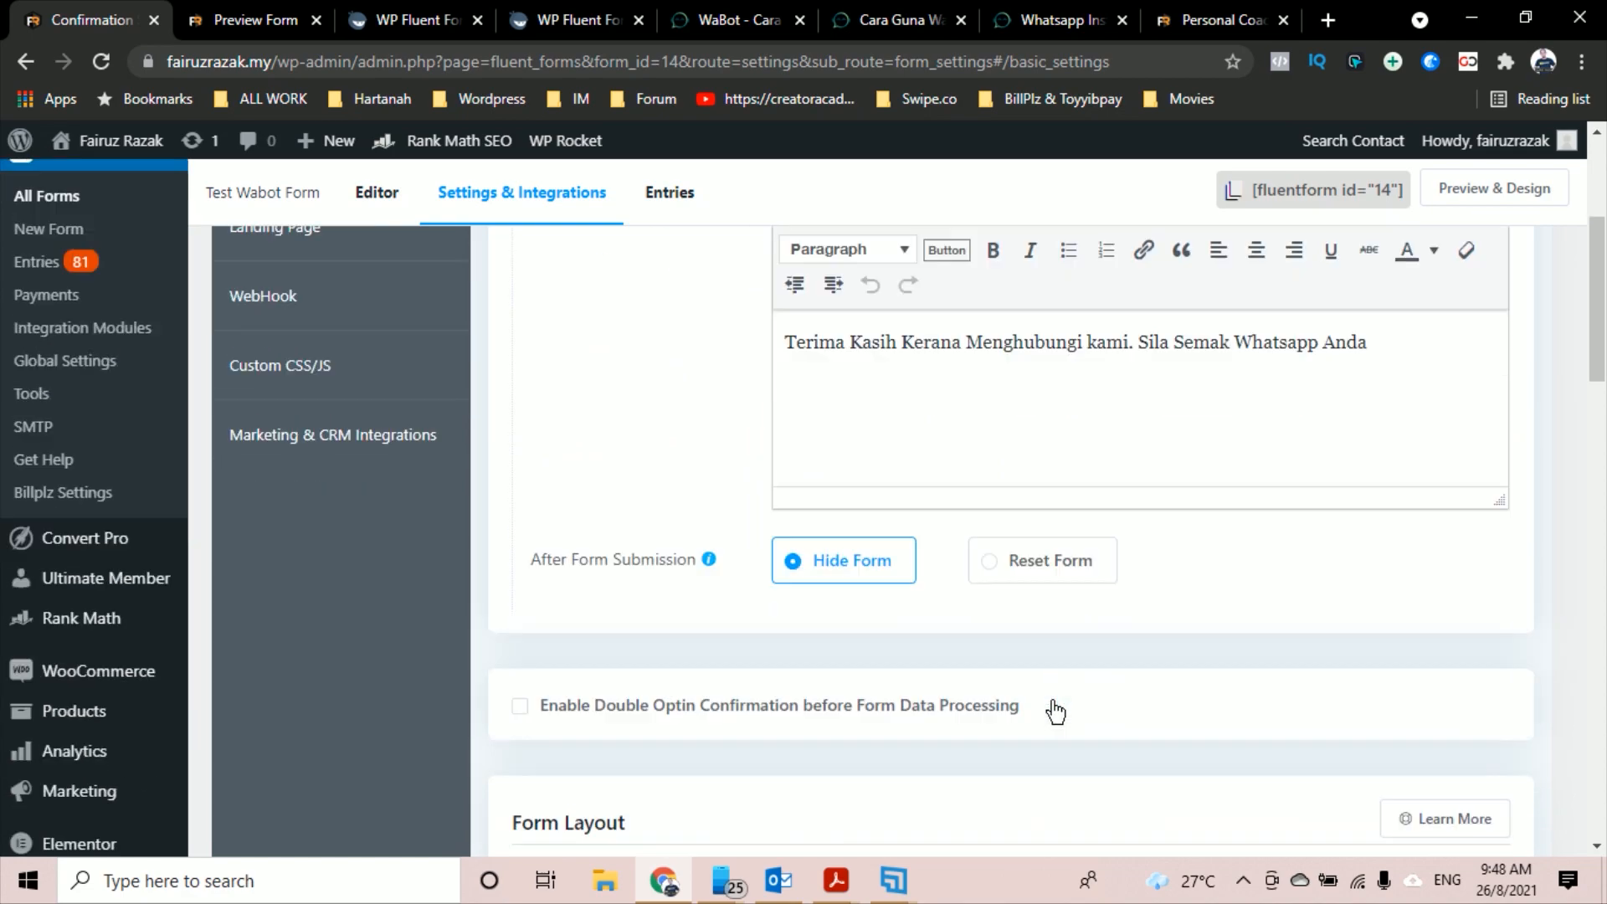
scroll(1208, 744, "down", 5)
scroll(1208, 745, "up", 15)
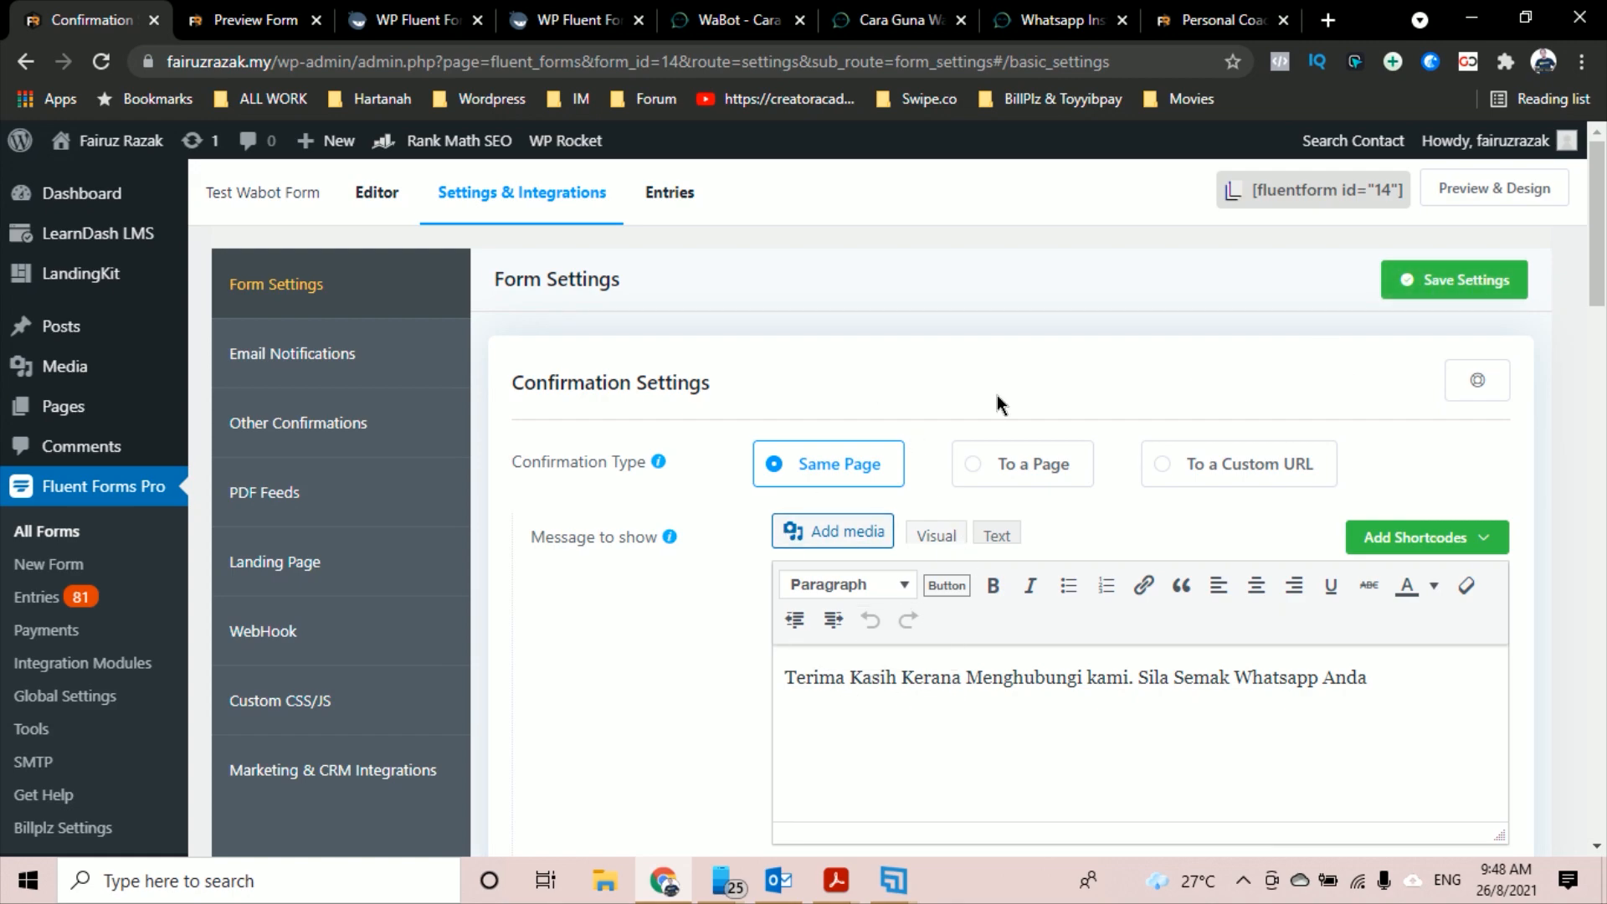
left_click(1457, 287)
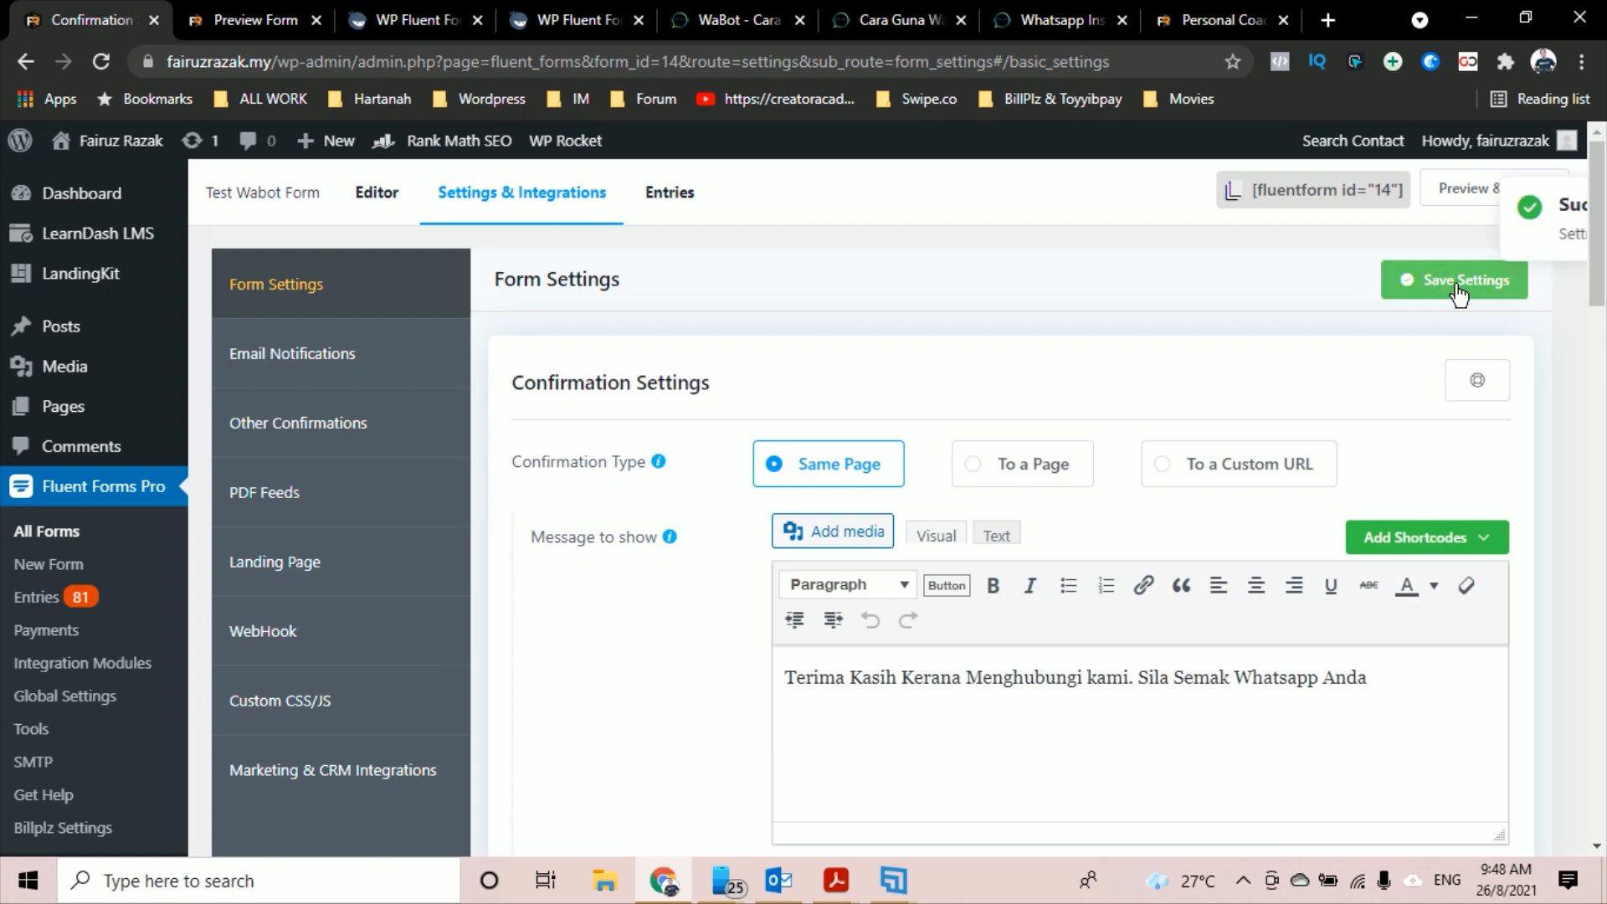
Step: Enable the Admin Notification Email in the form's email notifications
left_click(359, 373)
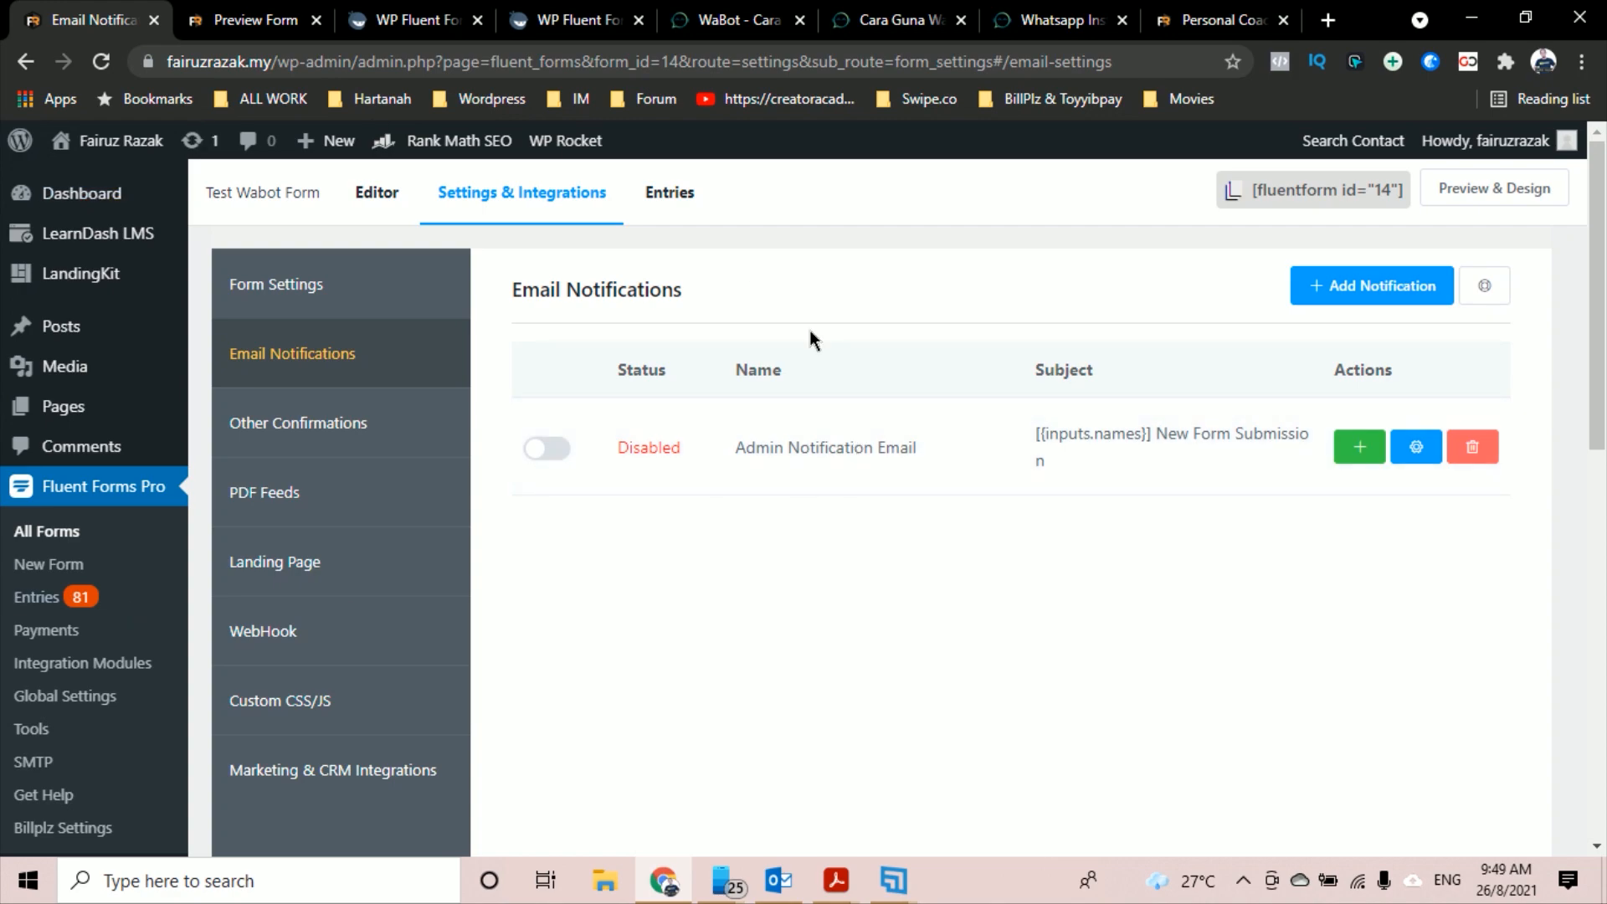
left_click(561, 452)
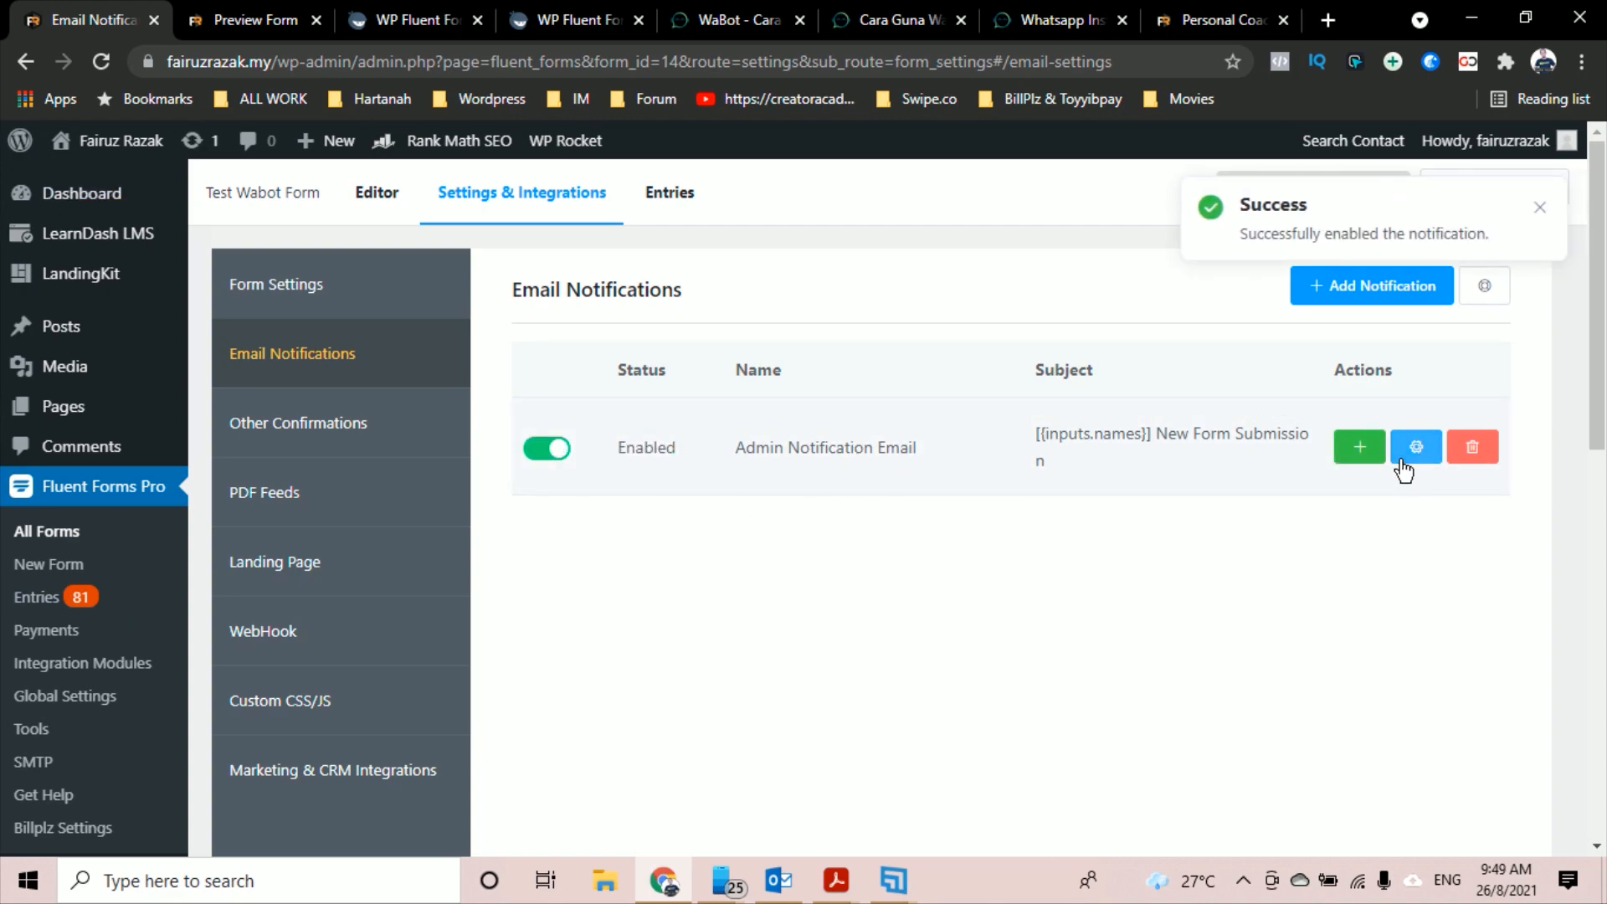
left_click(1543, 212)
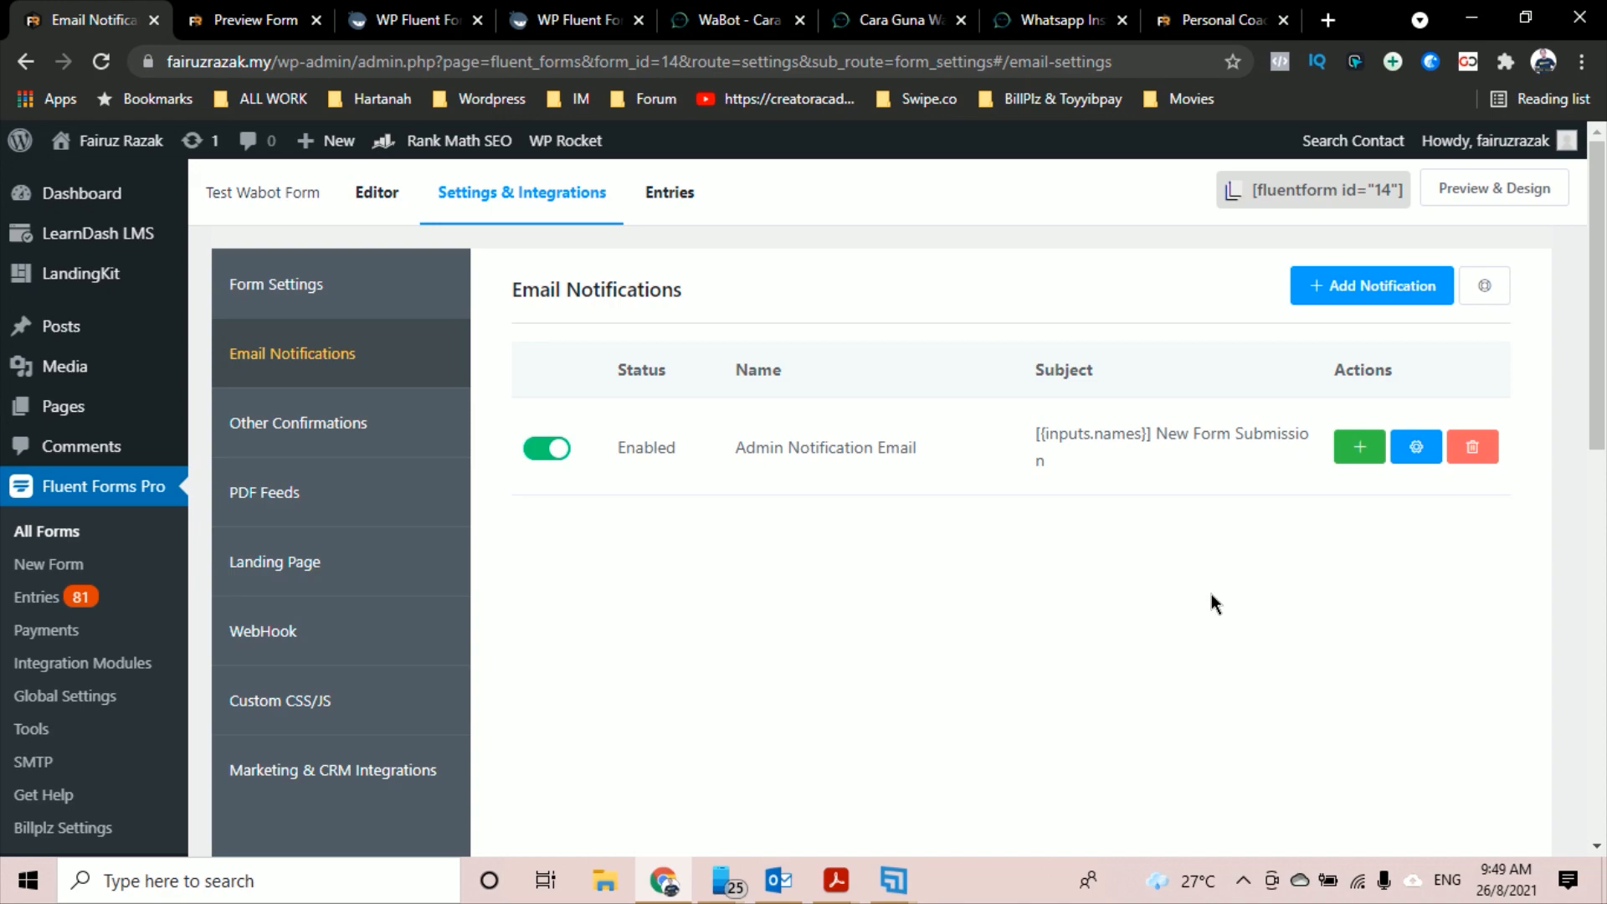
Step: Add an Email Address field below the name field in the form editor and save the form
left_click(1220, 20)
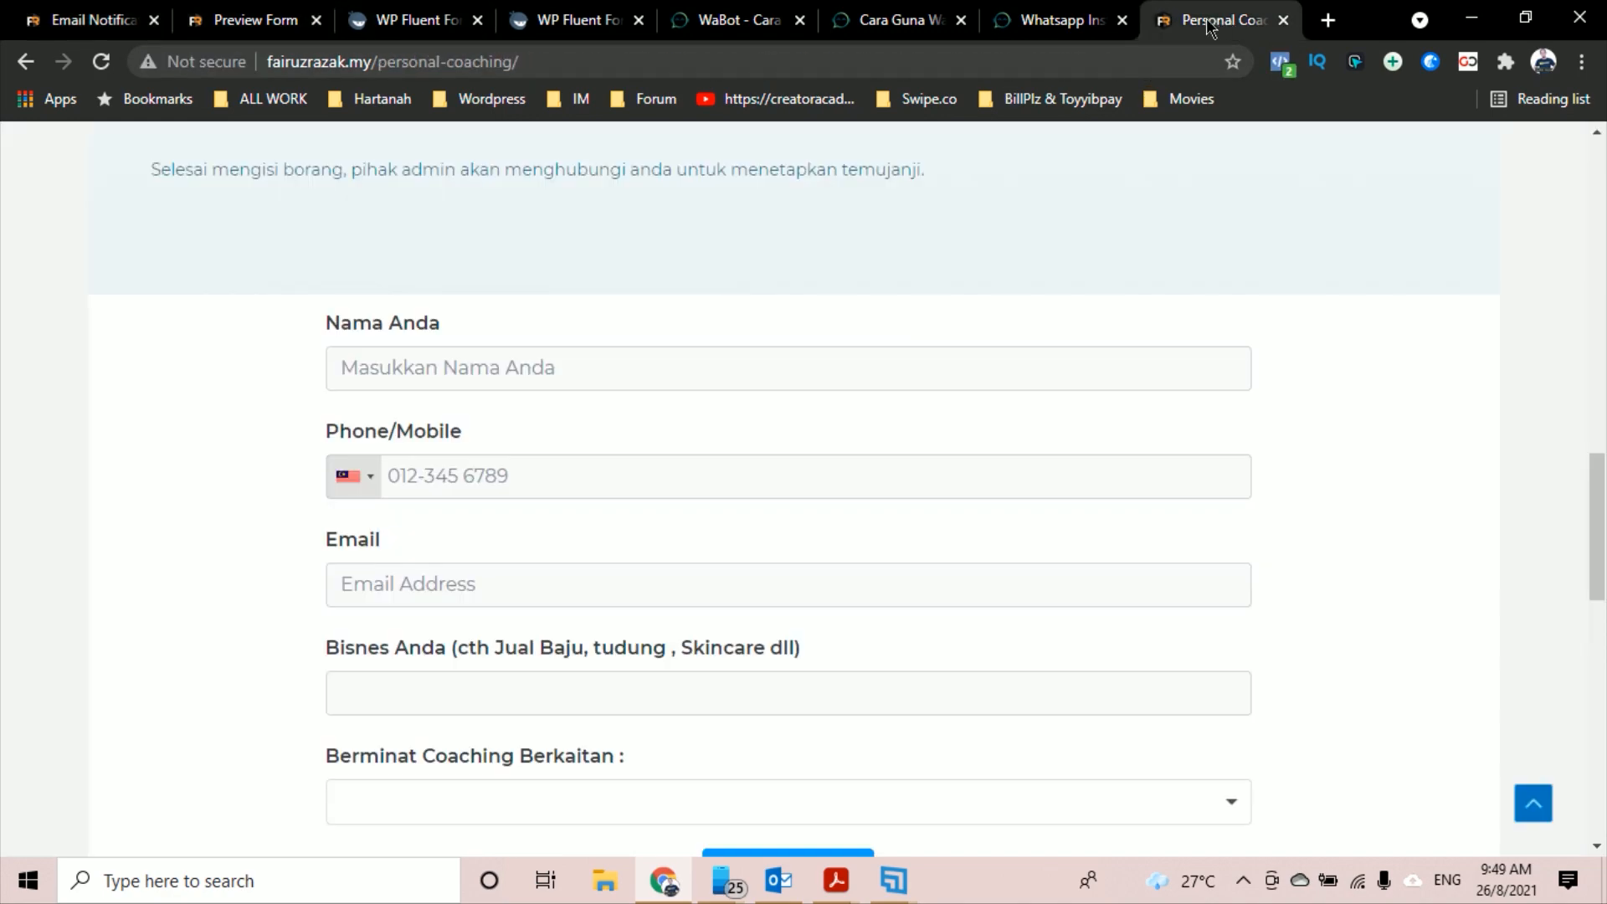
left_click(102, 23)
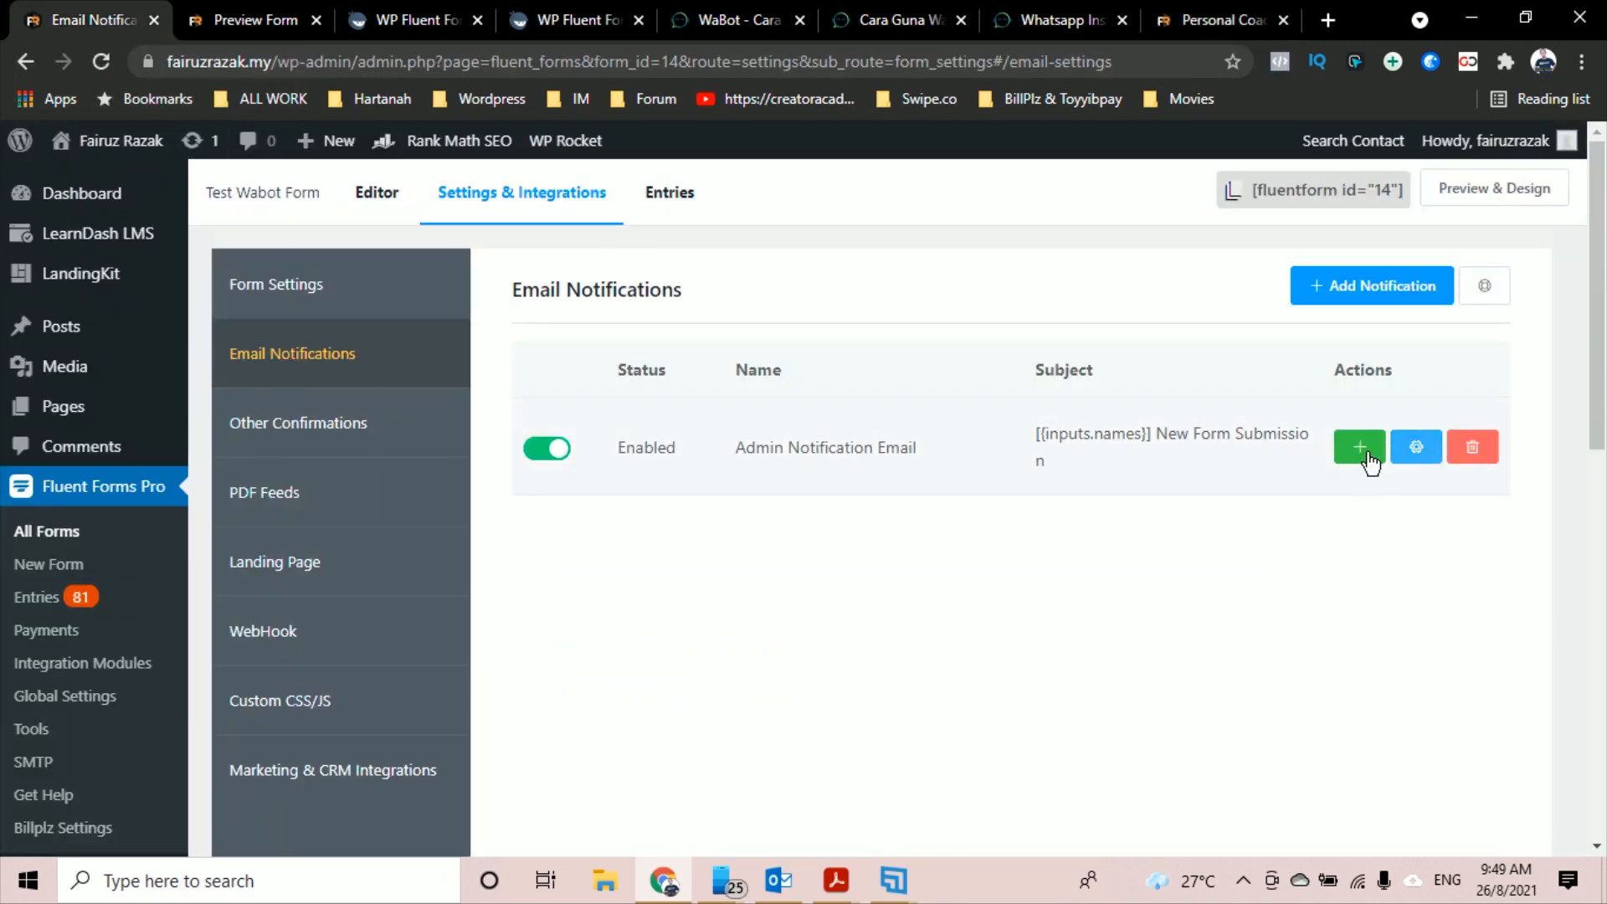
left_click(376, 194)
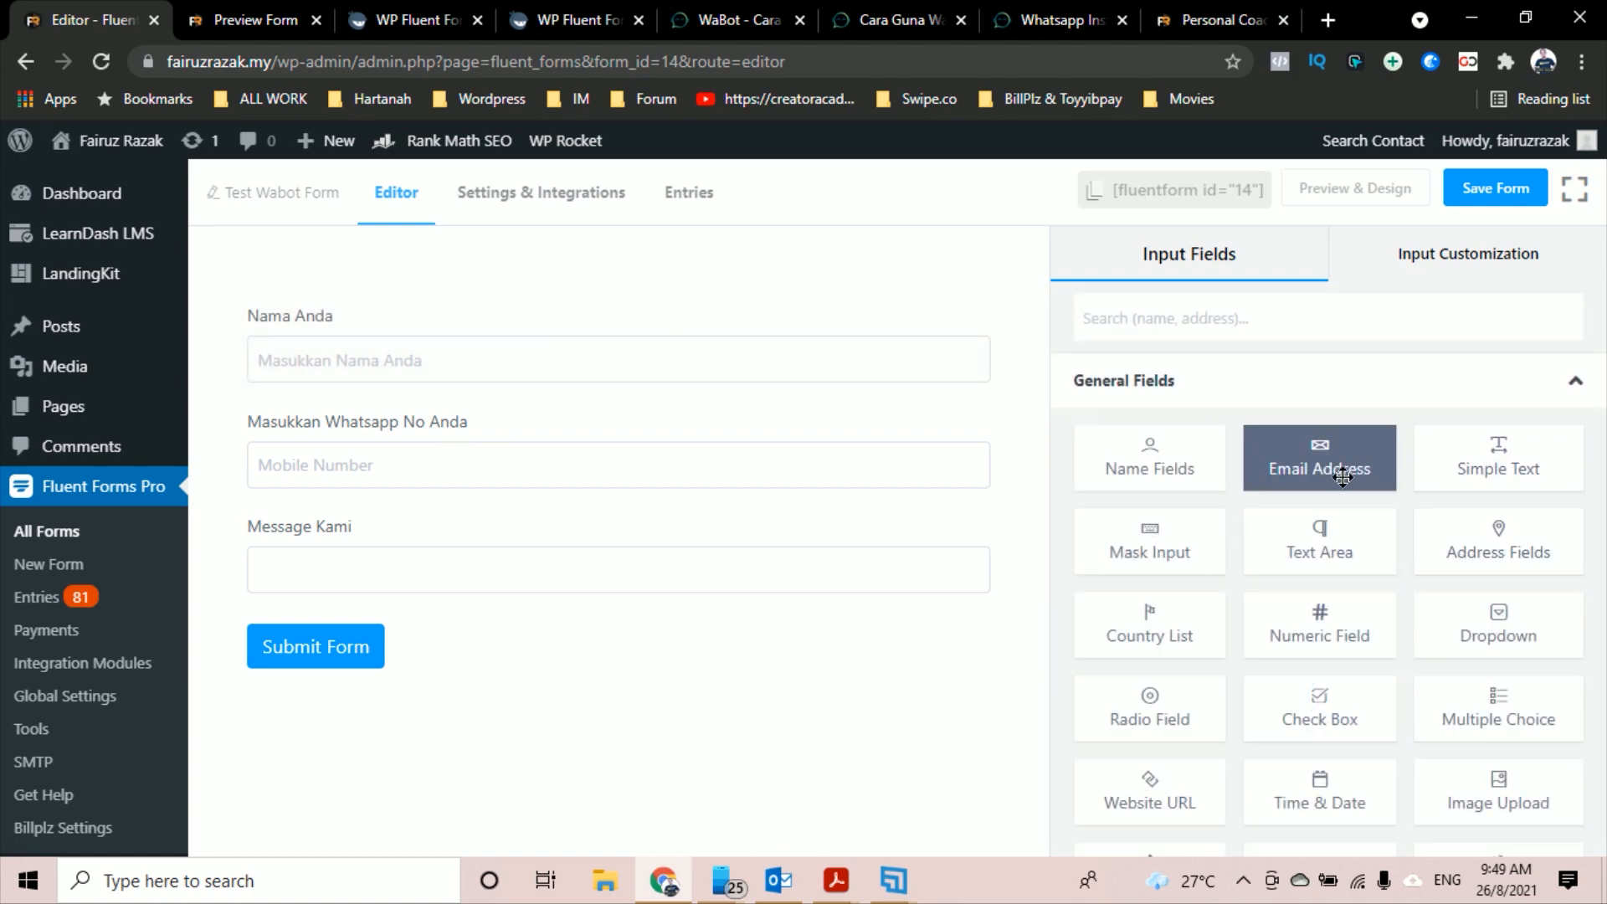
left_click_drag(1343, 475, 519, 444)
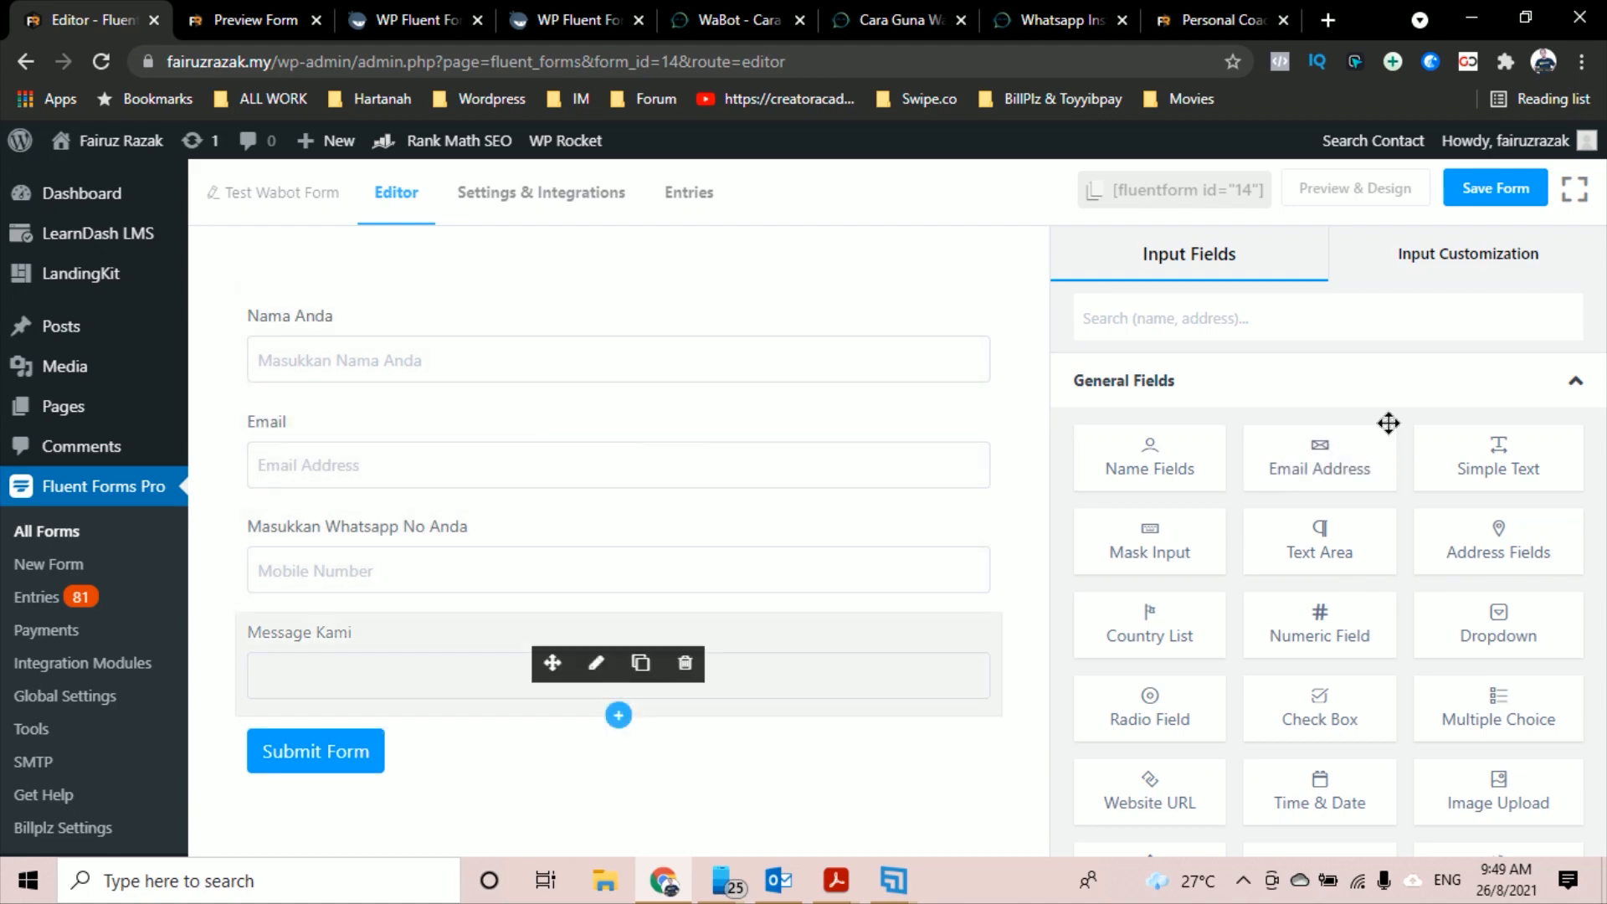
left_click(1515, 194)
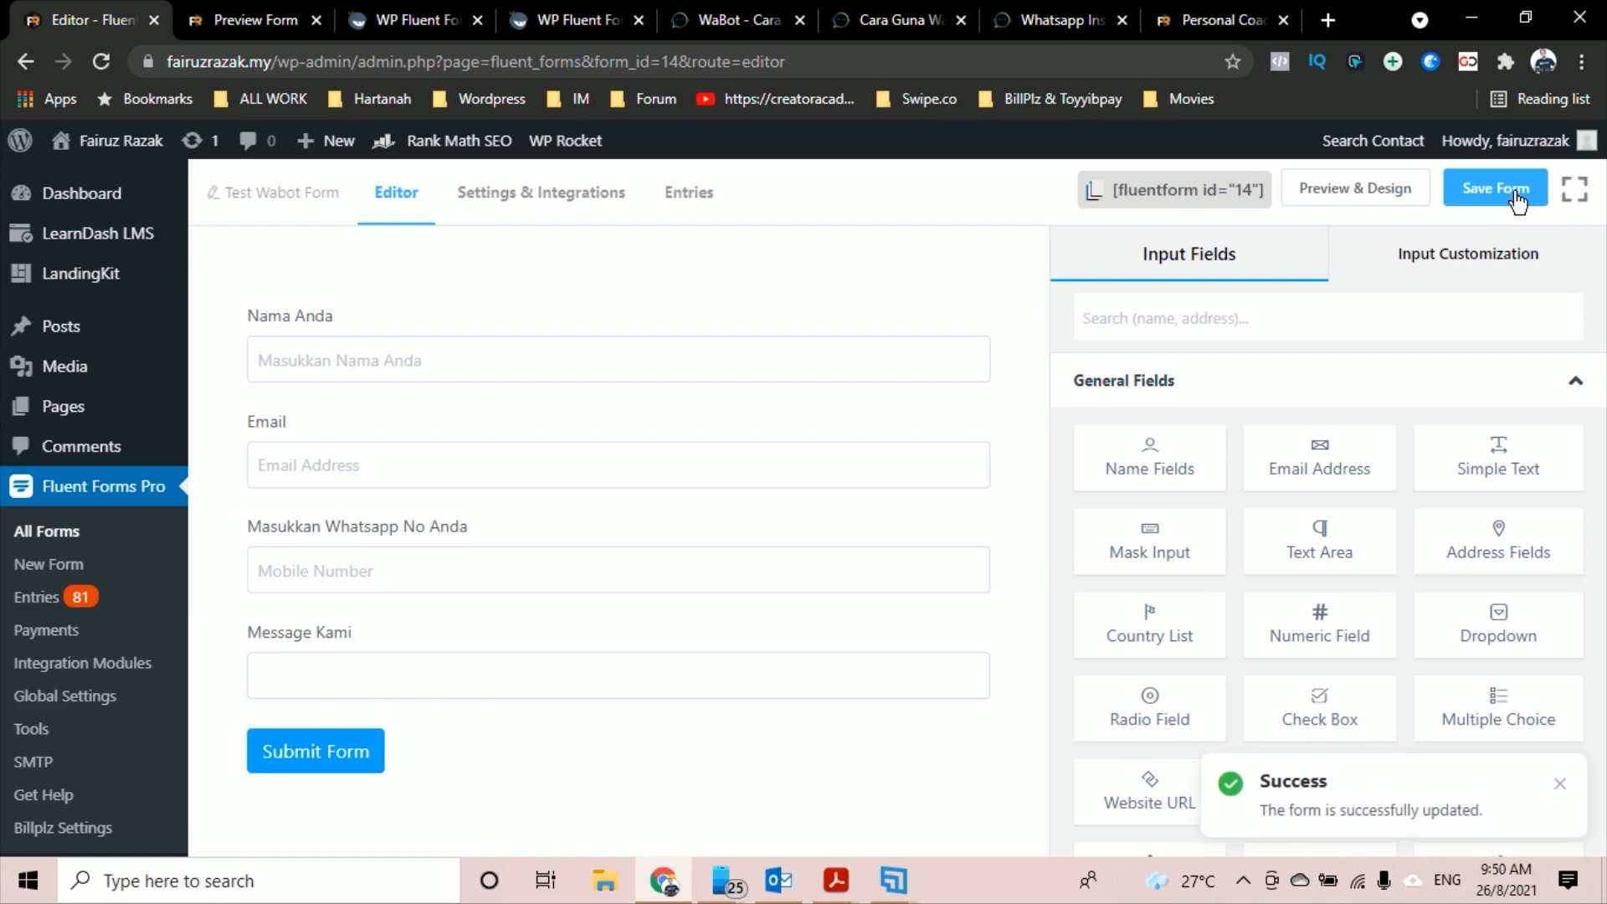
Step: Open the Admin Notification Email's settings for editing from the form's email notifications
left_click(535, 201)
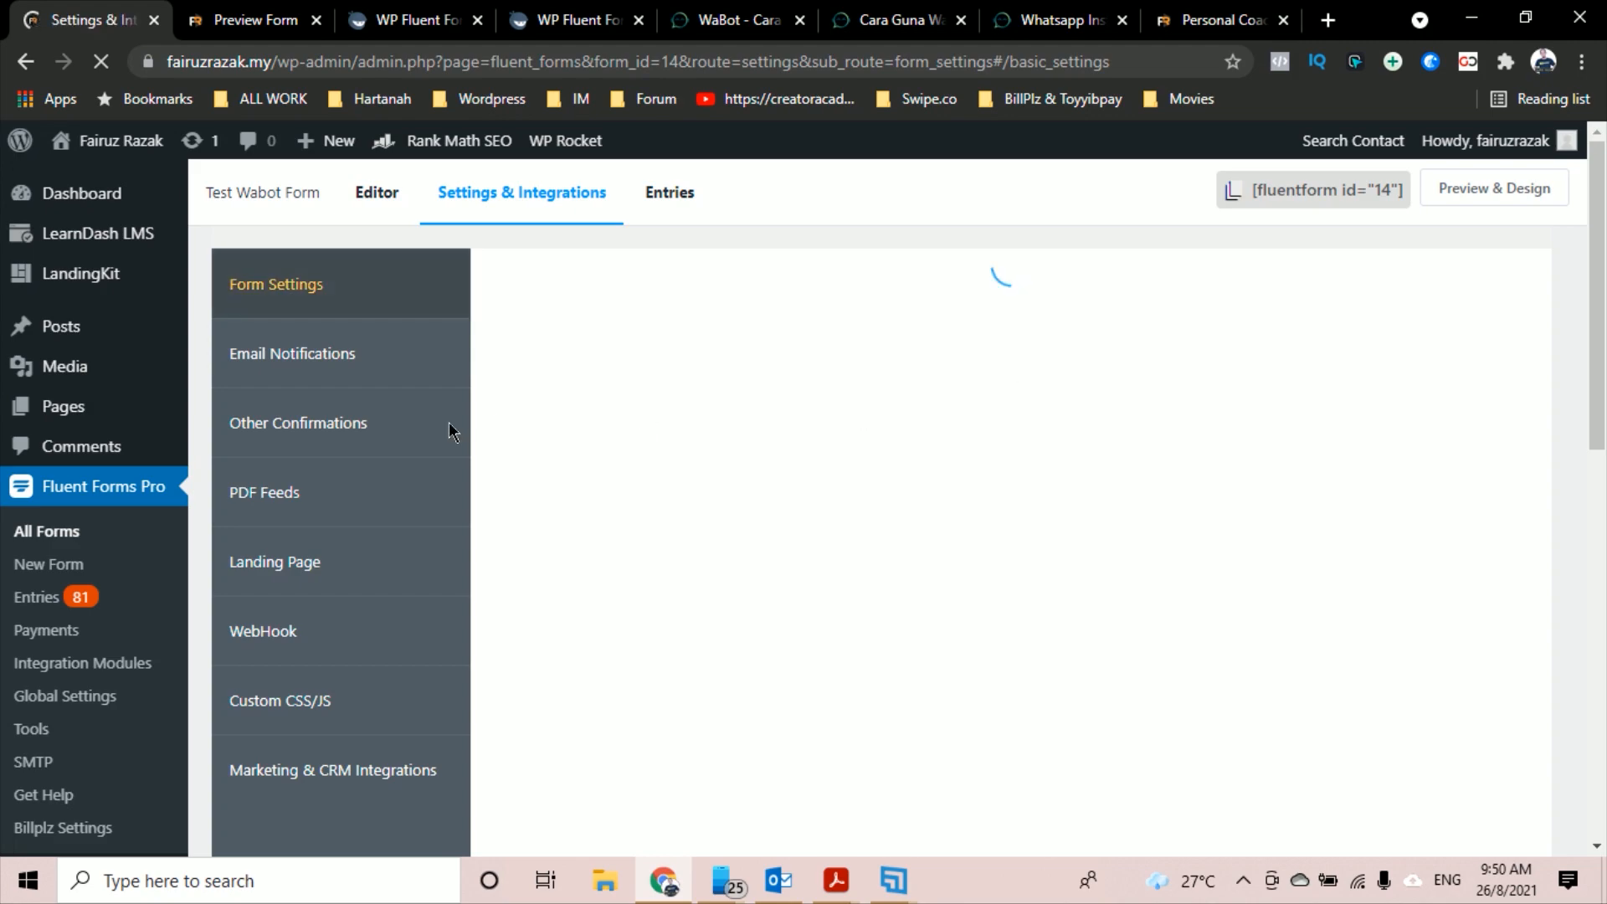
left_click(365, 358)
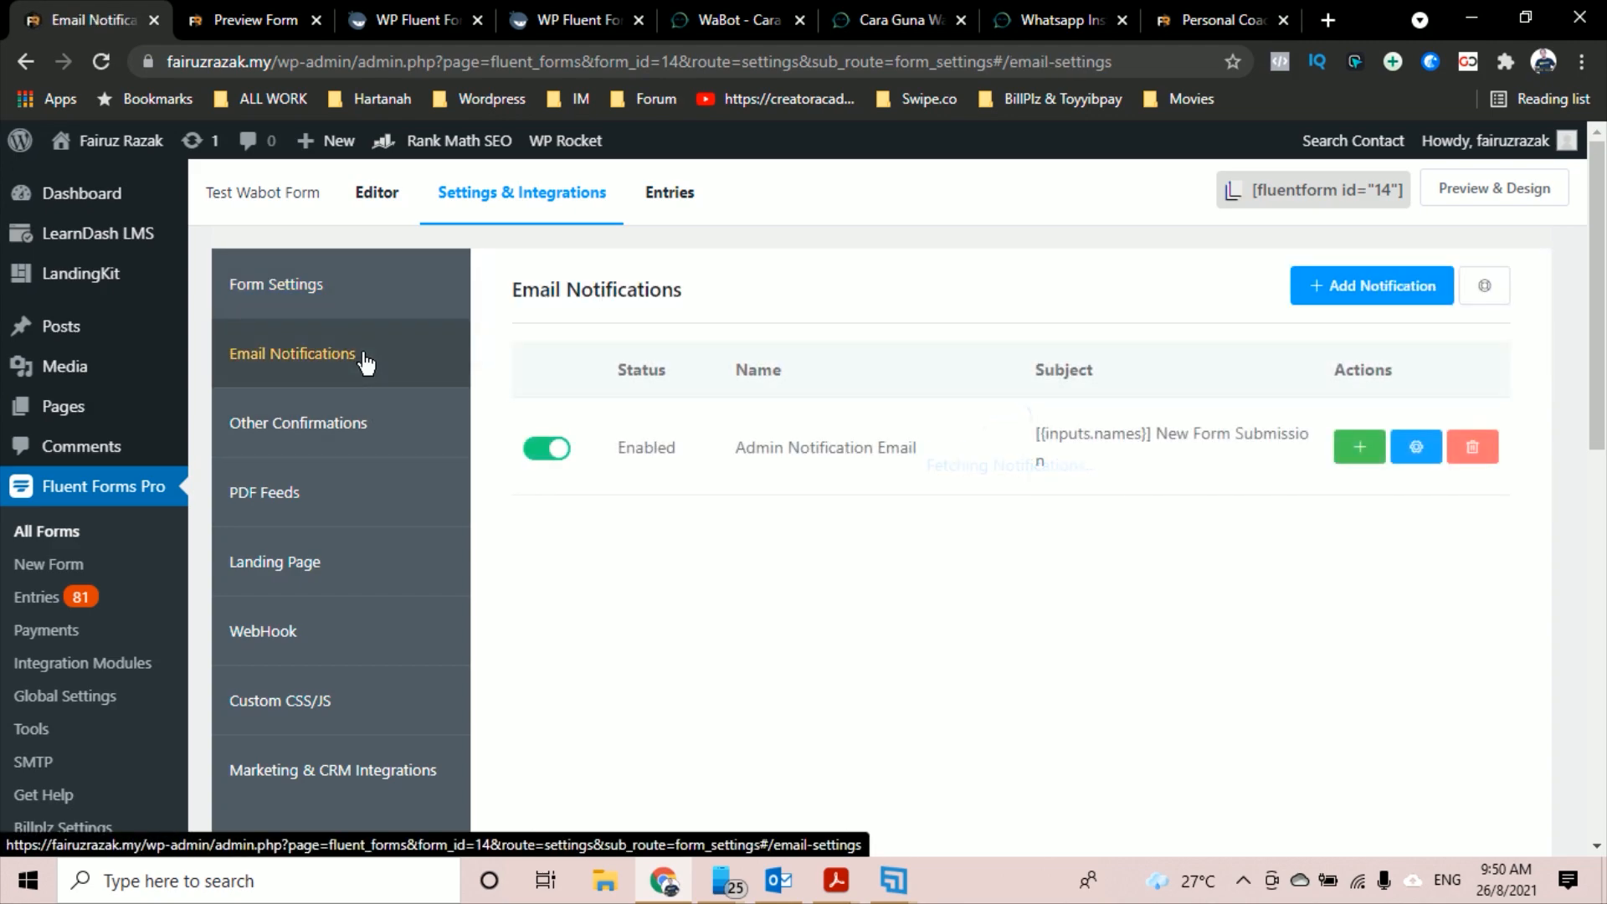
scroll(1202, 551, "down", 3)
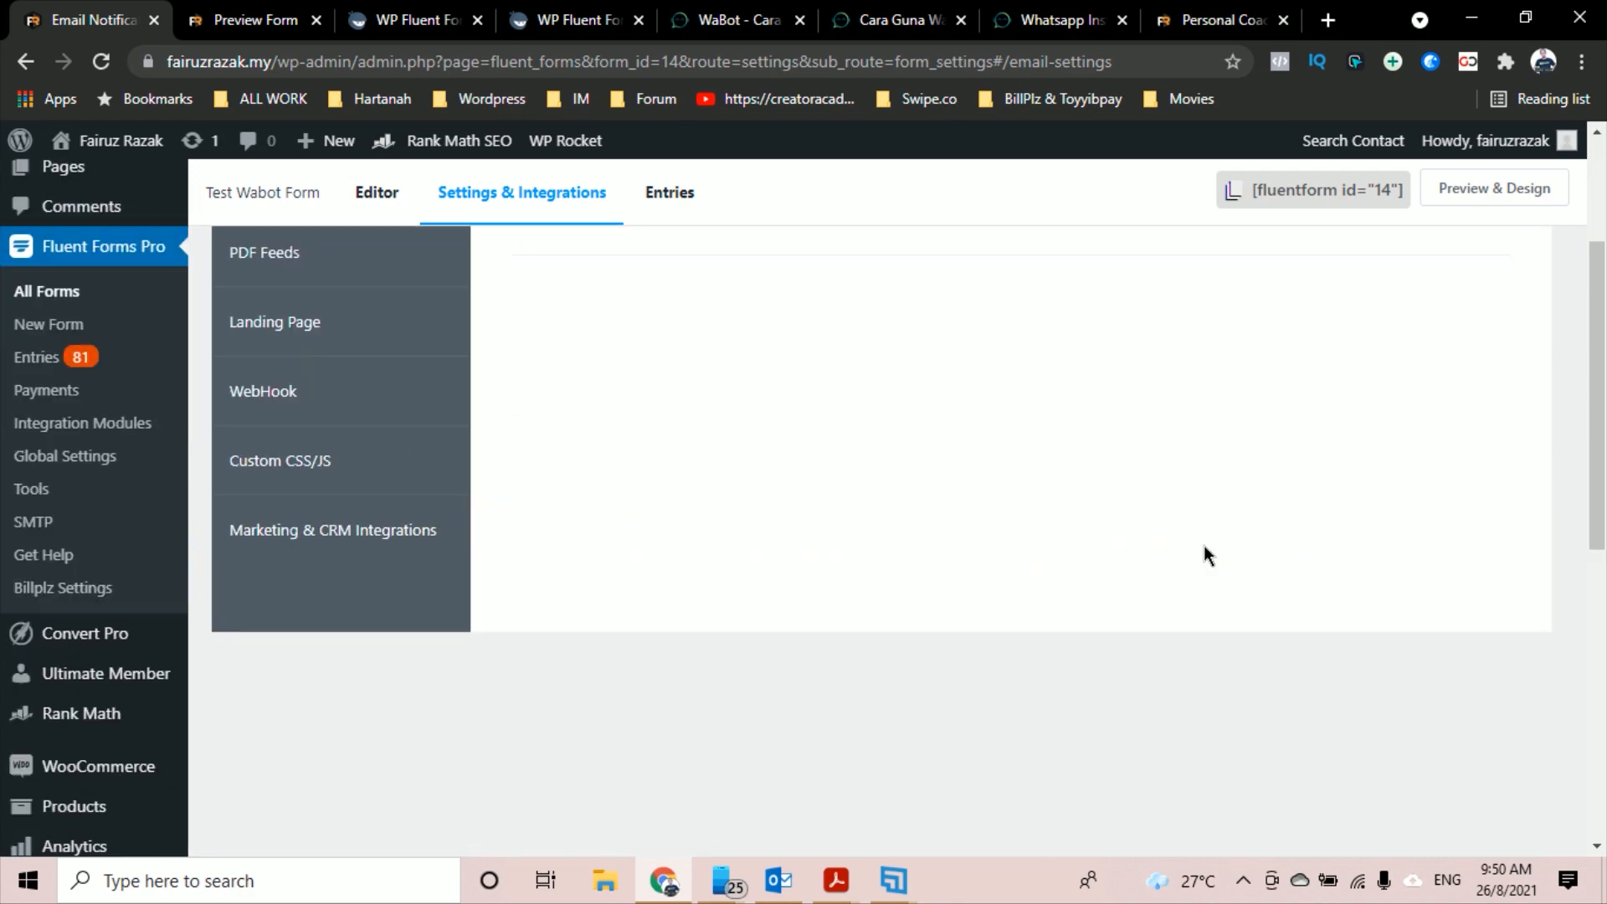
scroll(1204, 544, "up", 3)
left_click(101, 62)
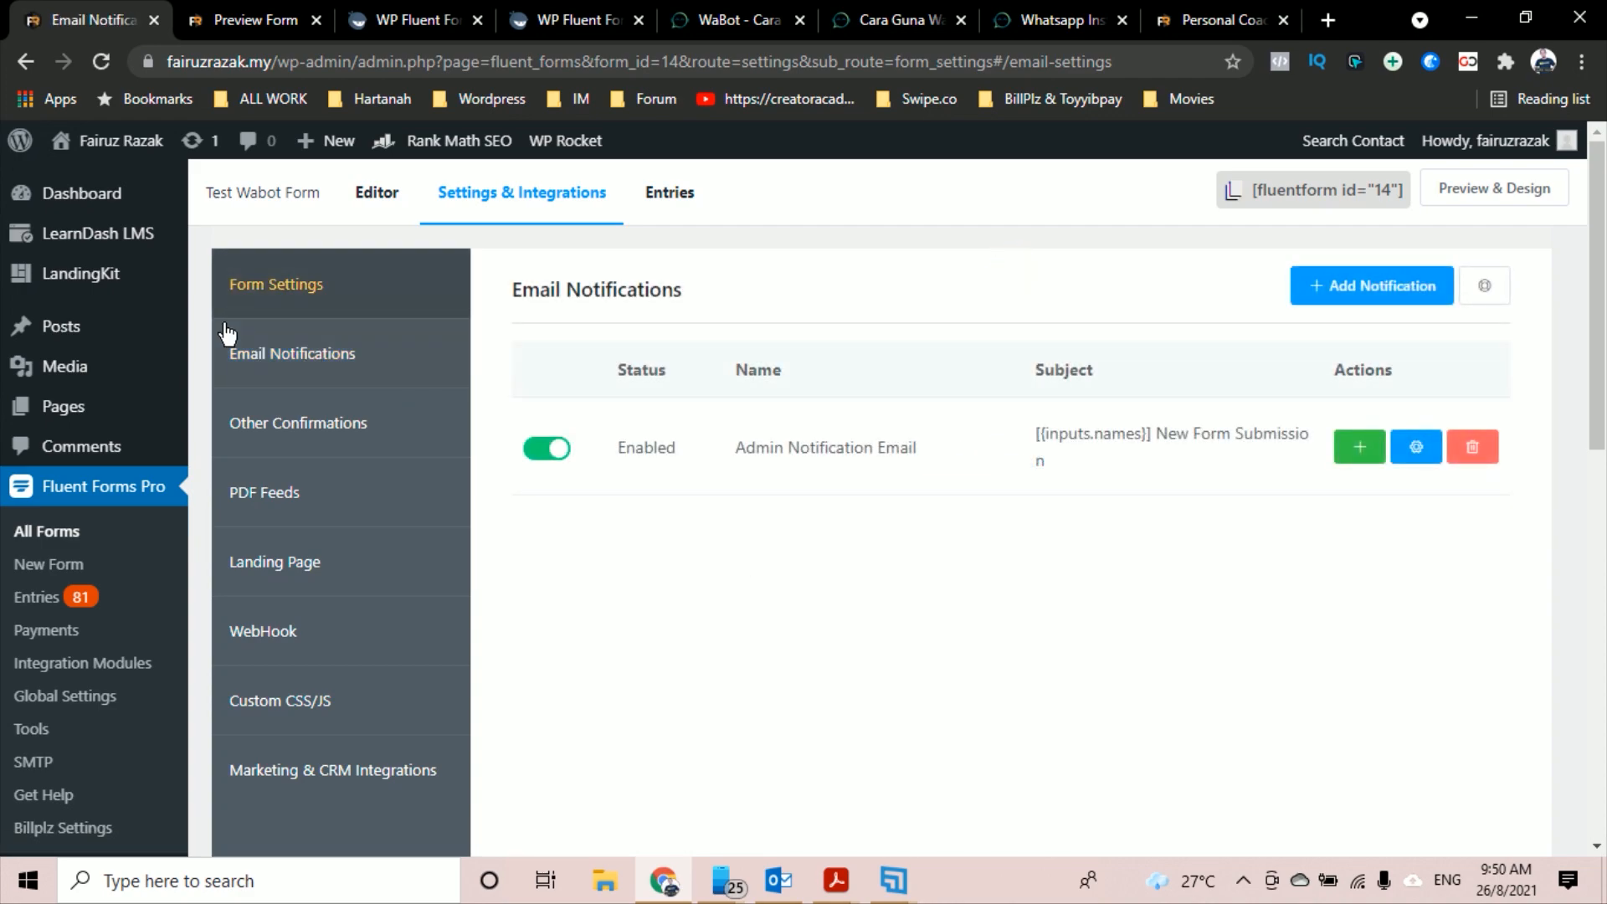
left_click(363, 370)
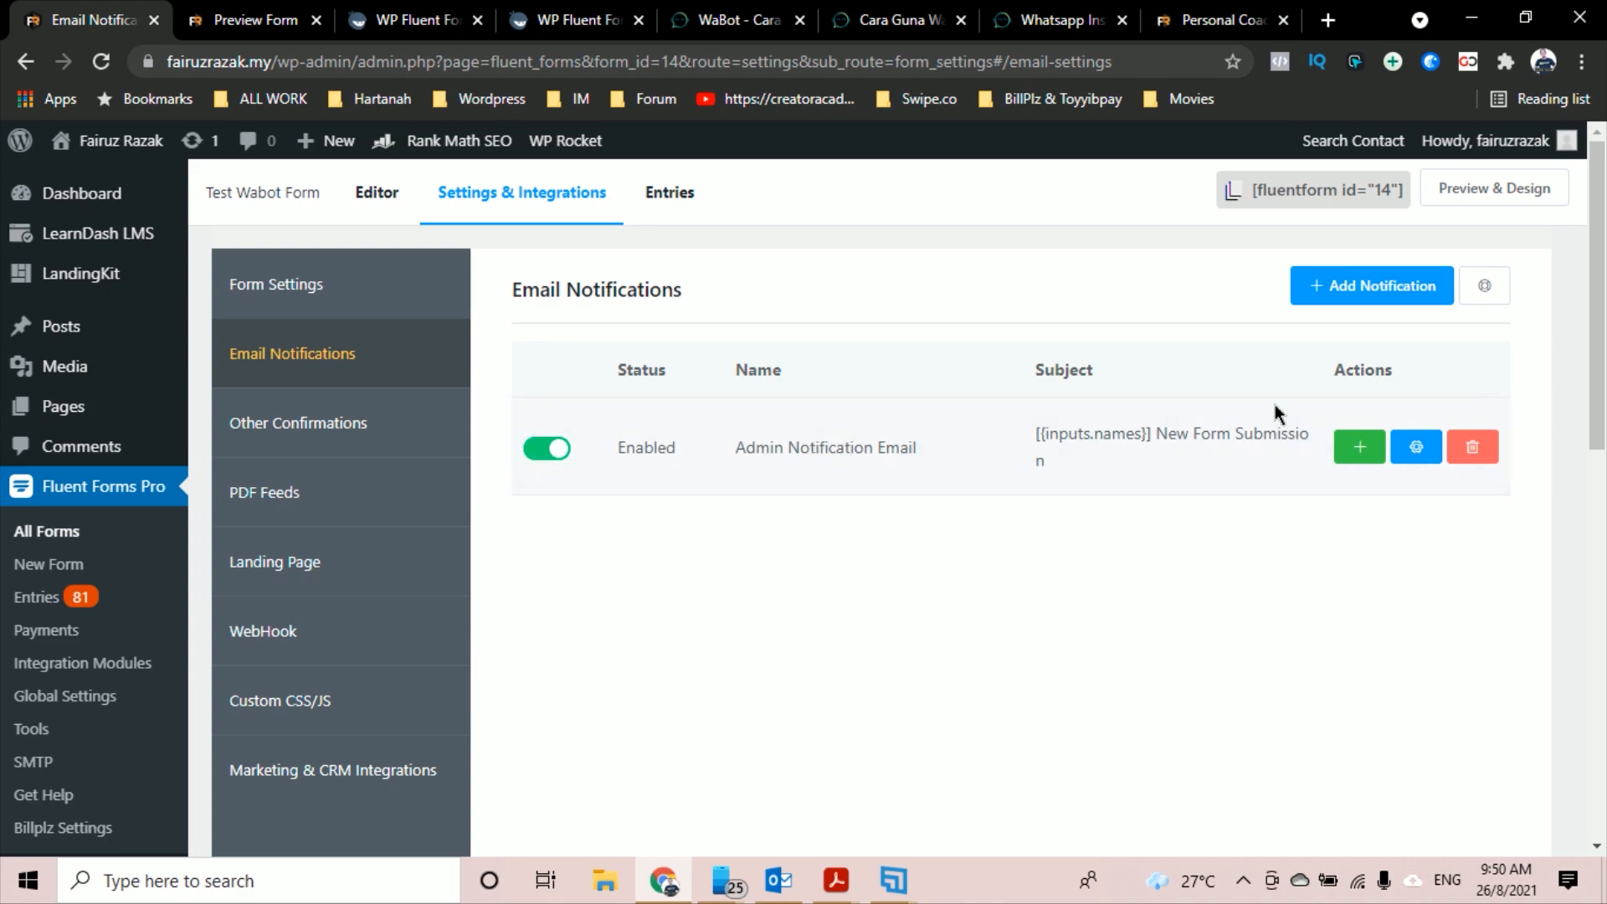
left_click(1422, 452)
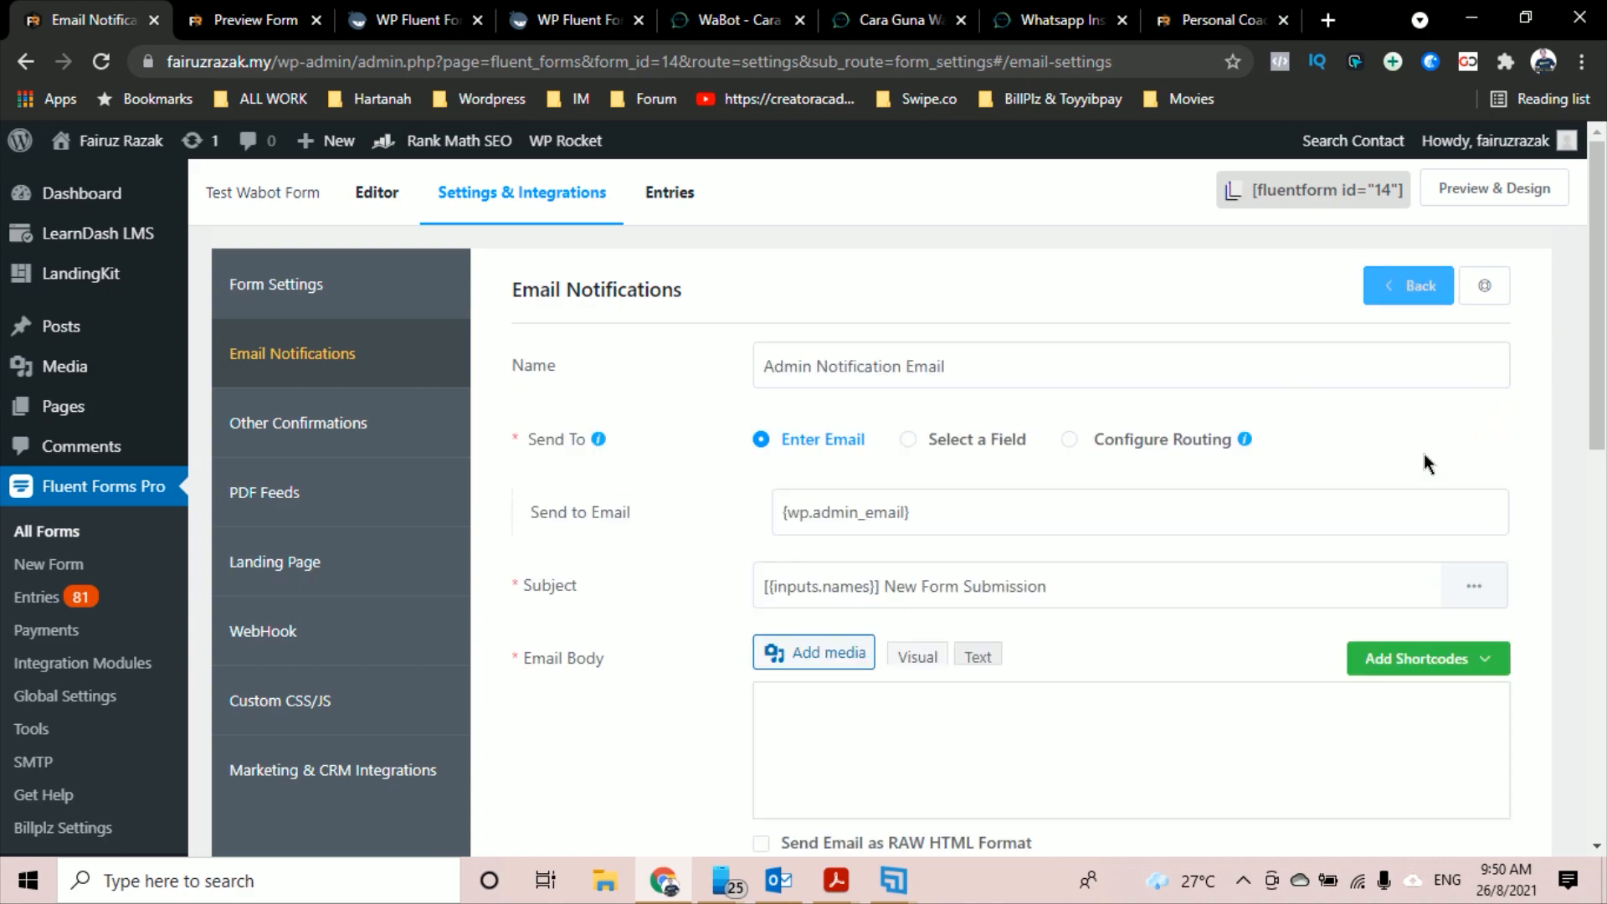
Step: Review the Admin Notification Email's recipient, subject and body settings
scroll(618, 514, "down", 2)
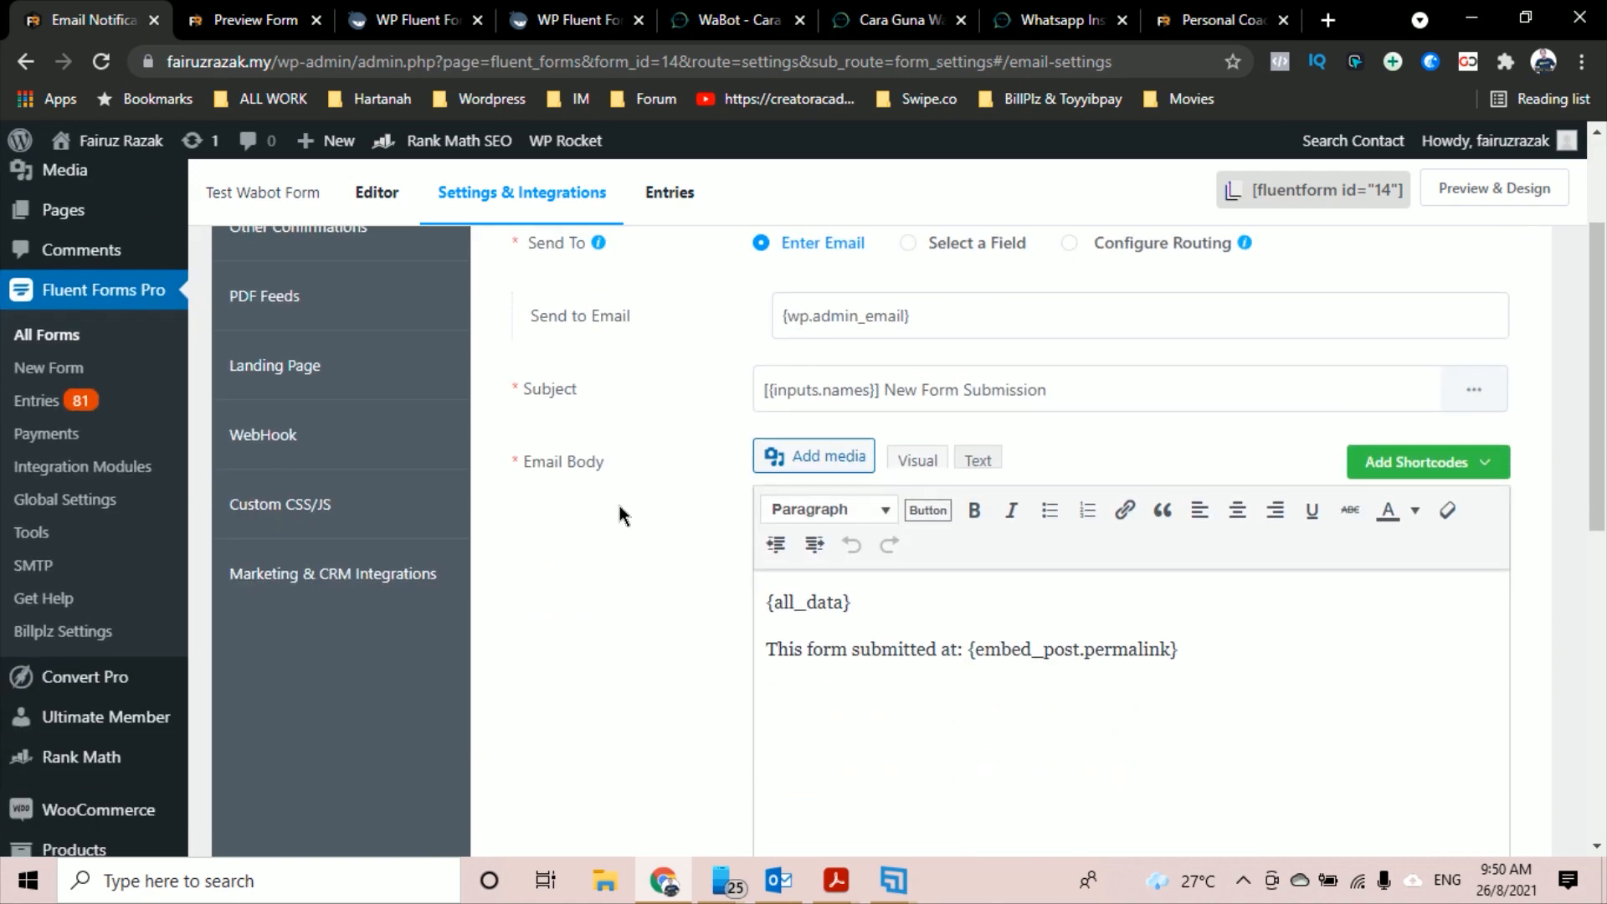
left_click(930, 316)
left_click_drag(931, 316, 782, 316)
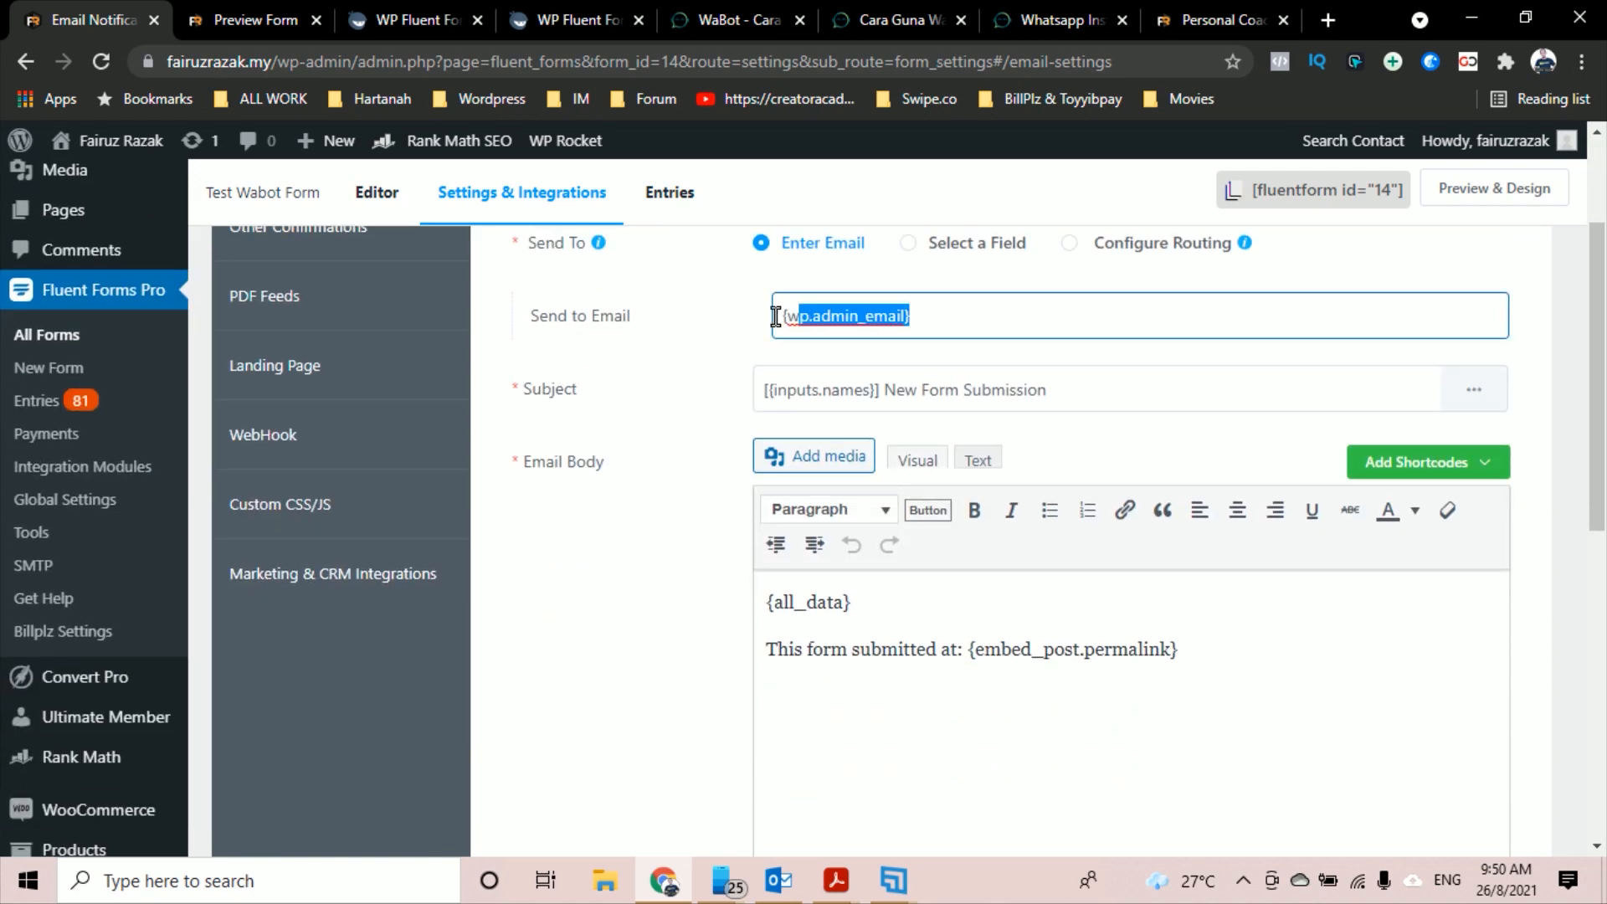
left_click(924, 316)
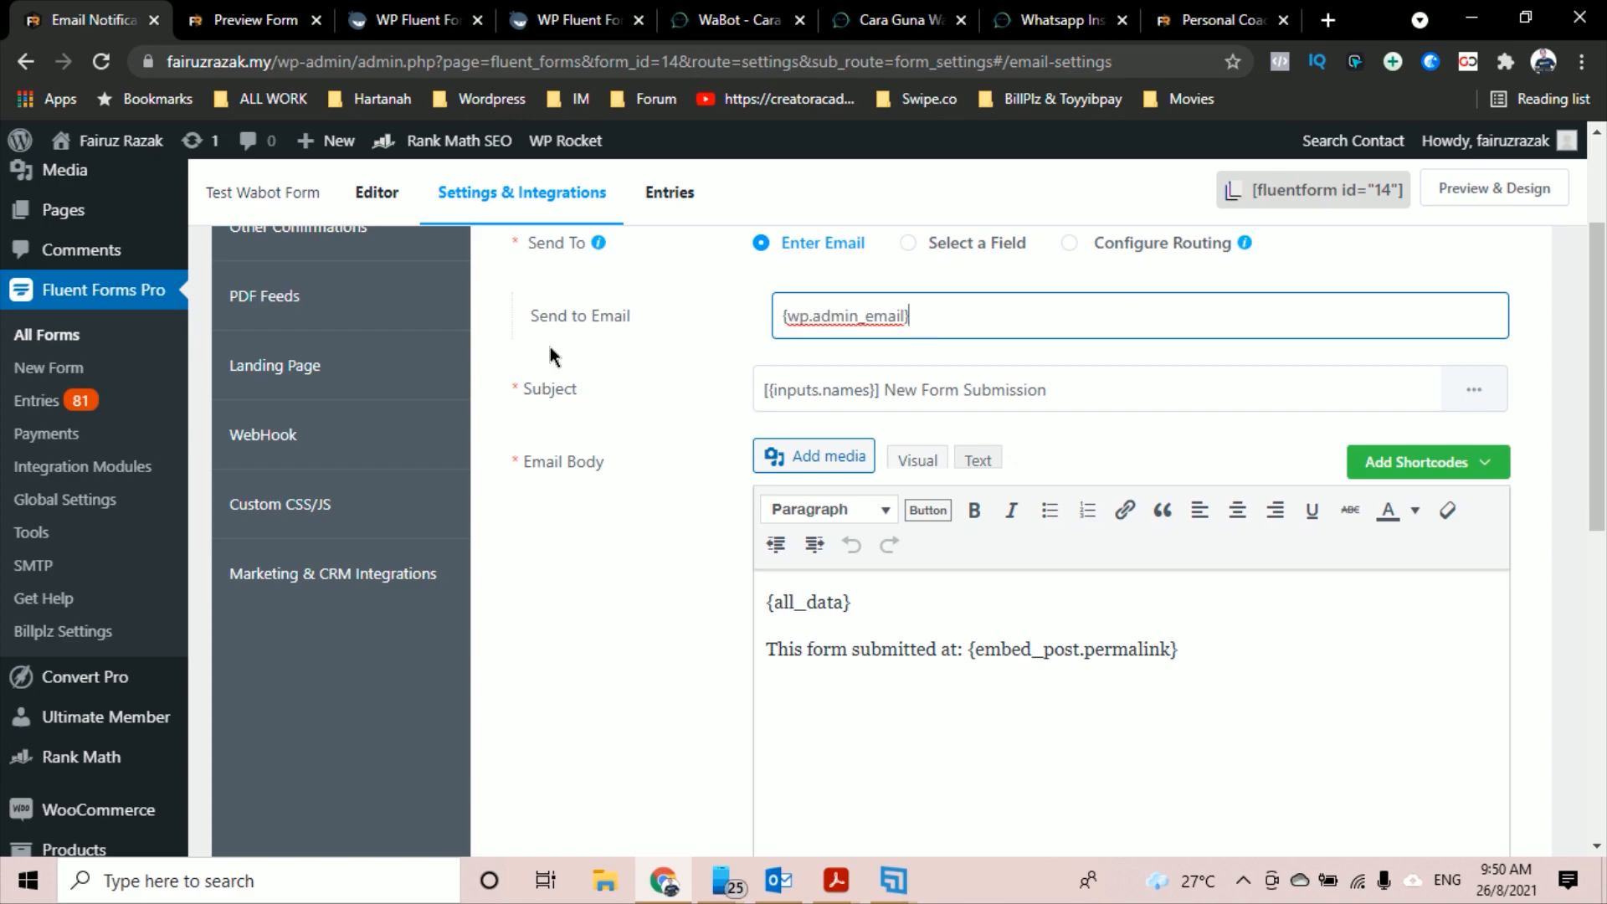
scroll(994, 764, "down", 2)
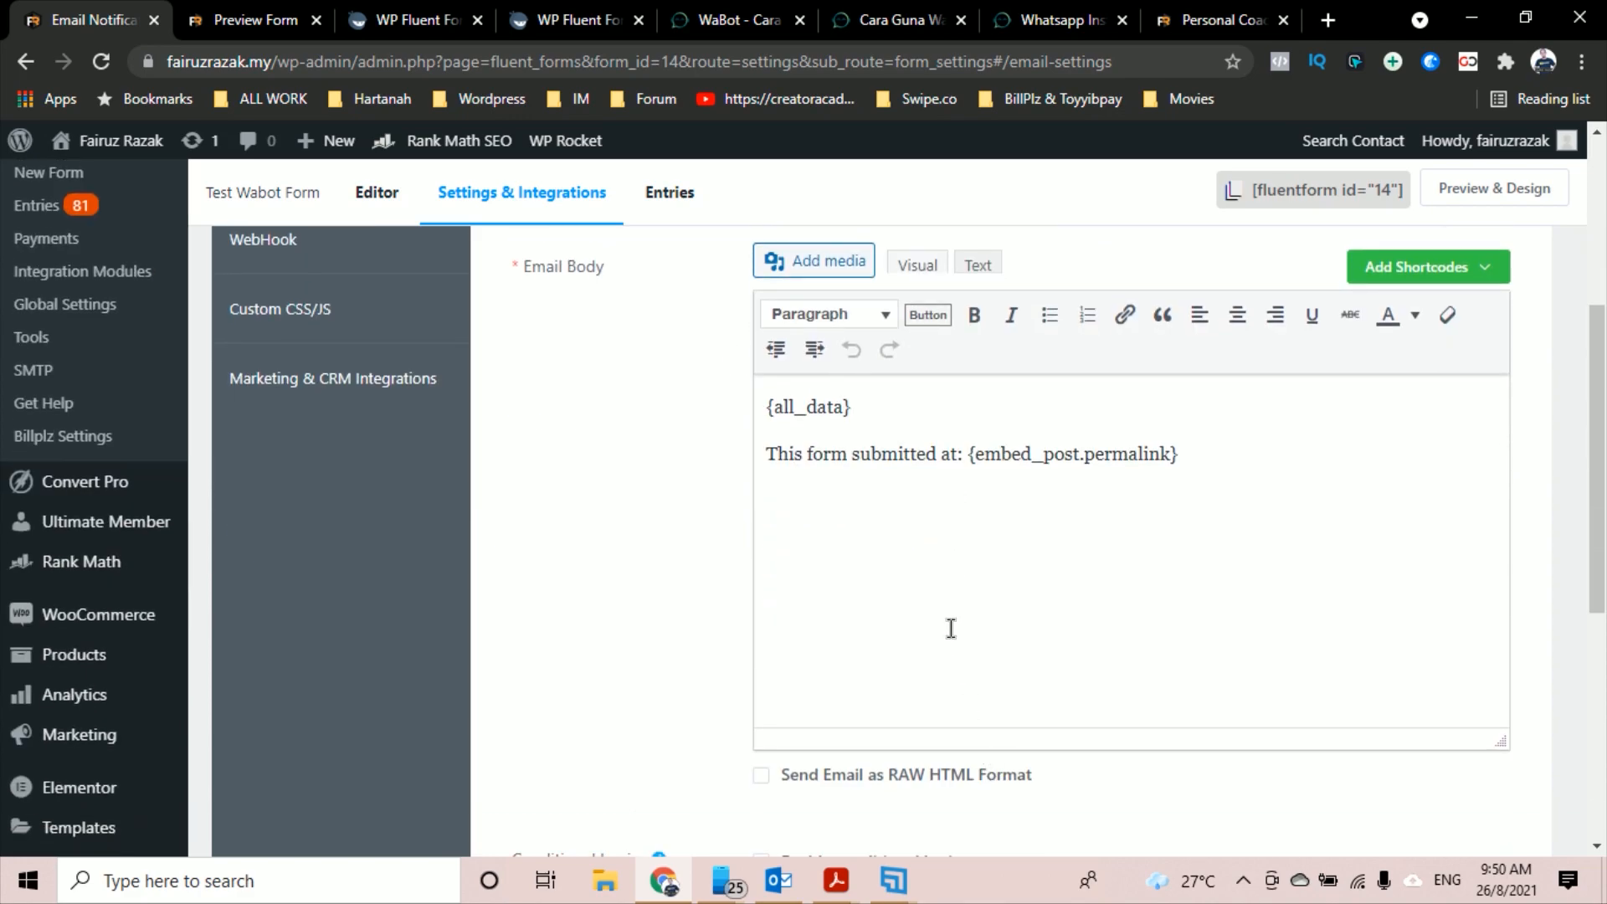
scroll(950, 628, "down", 4)
scroll(956, 621, "up", 6)
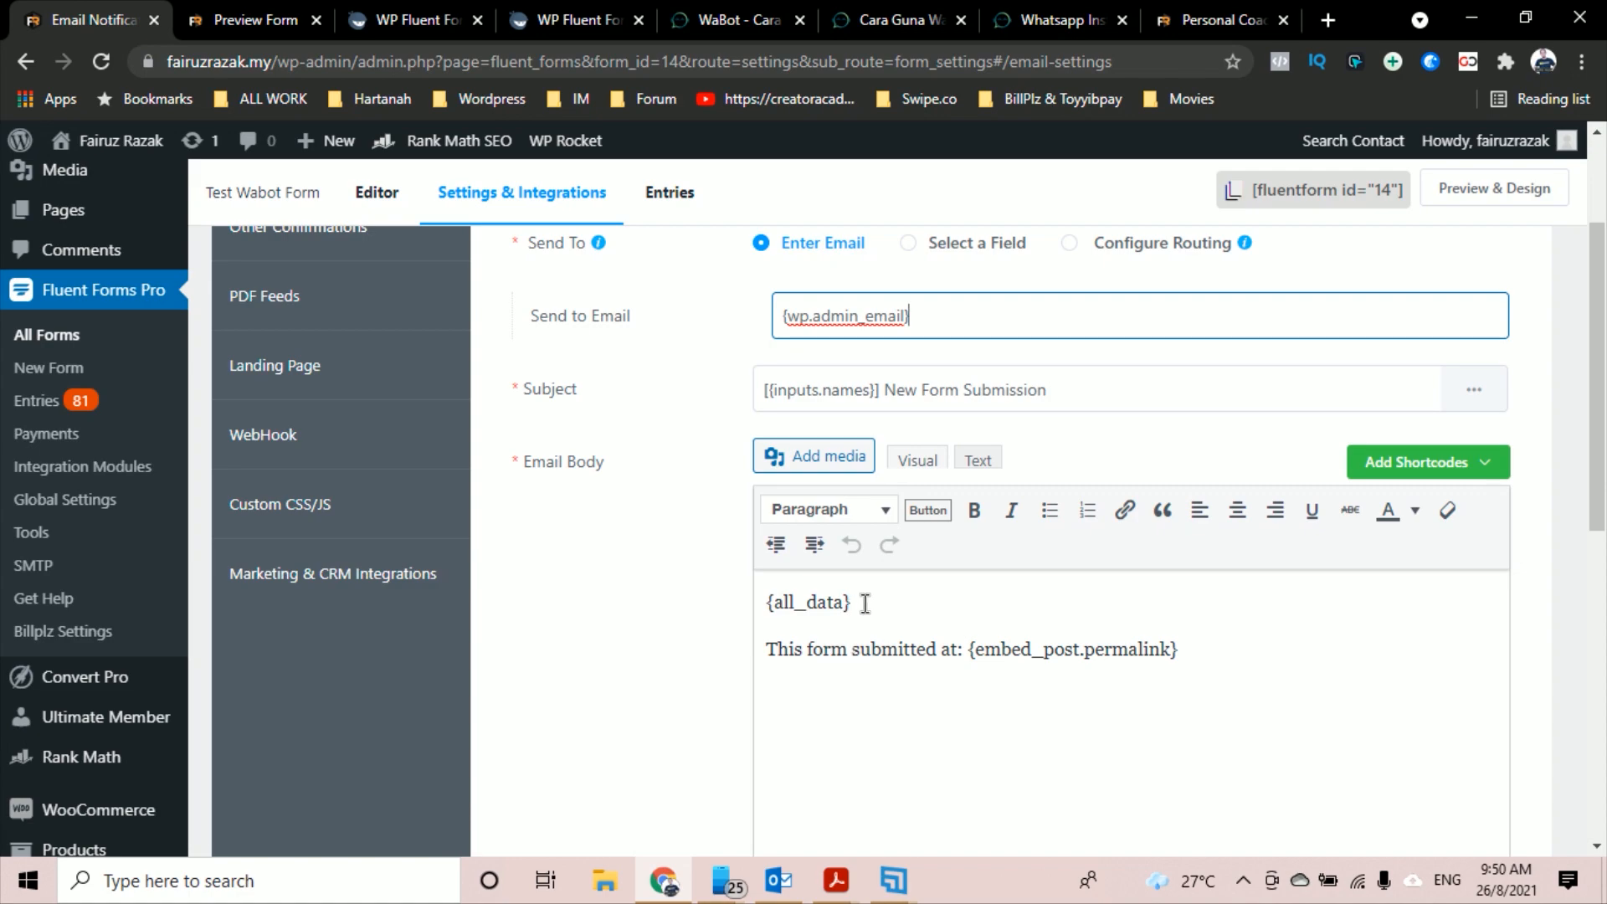
Step: Reload the form preview to check the added Email field, and return to the notification settings
left_click(284, 19)
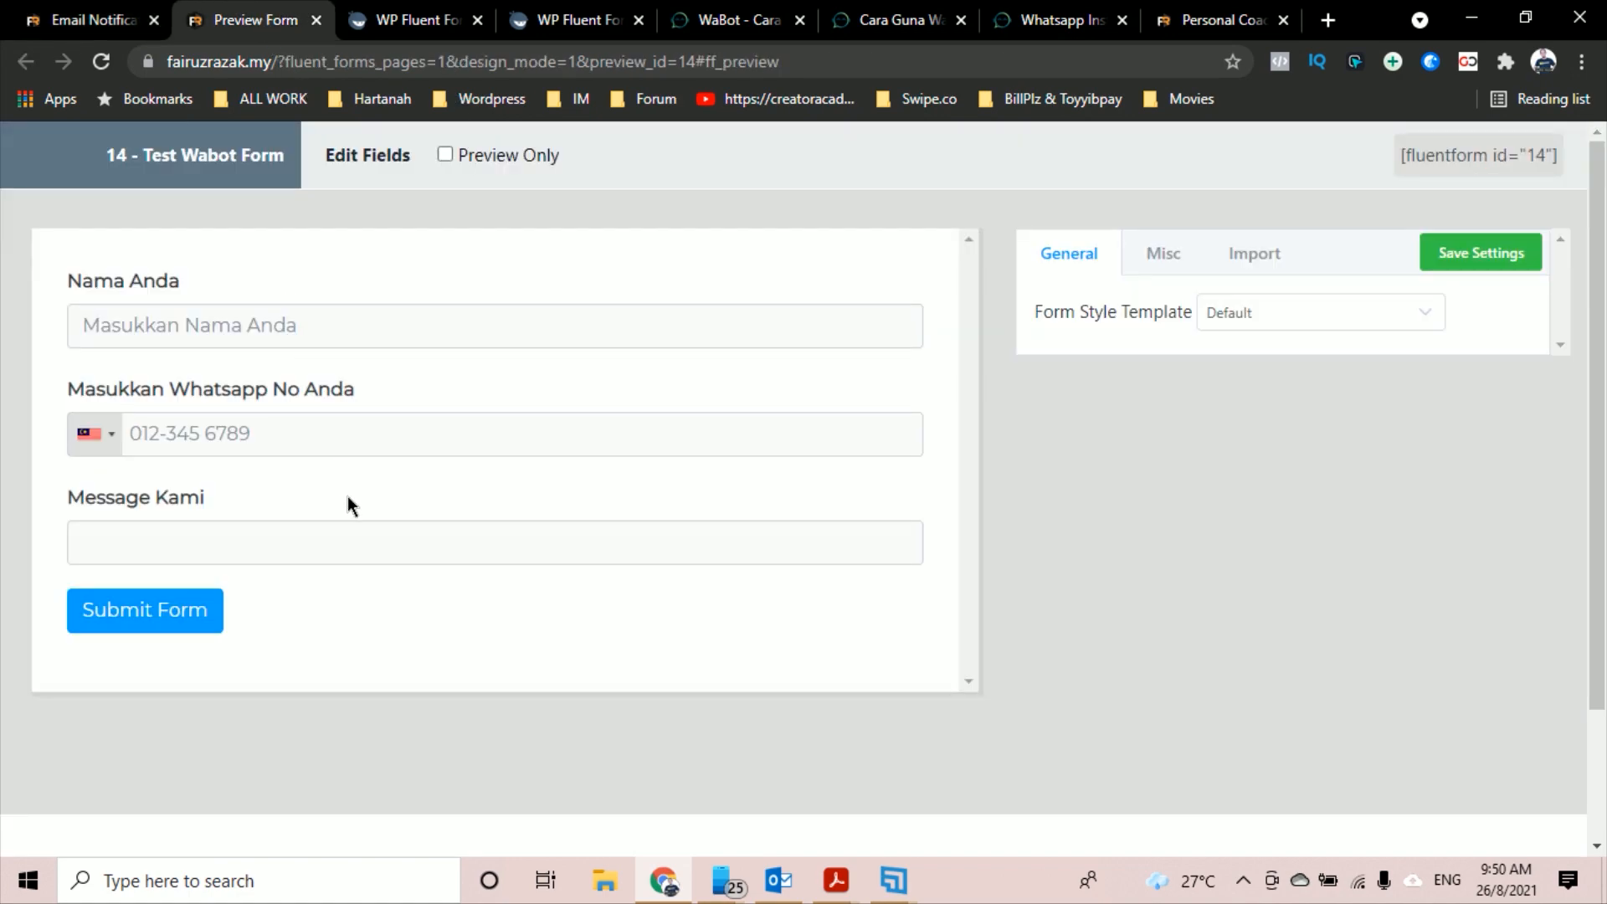
left_click(101, 62)
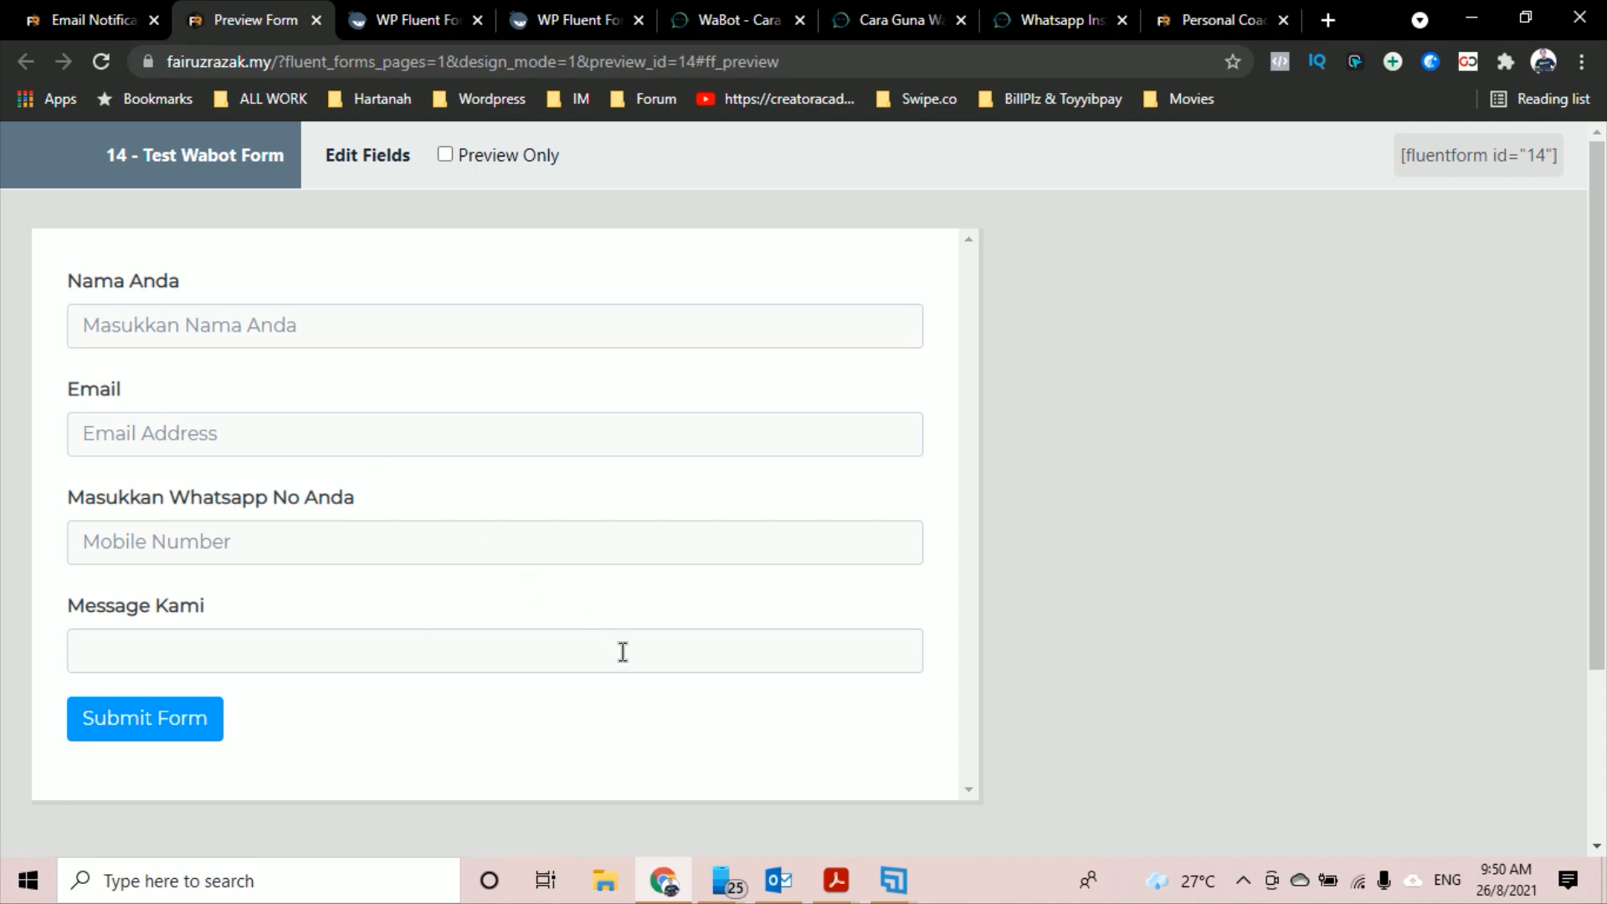
key("ctrl+shift+Tab")
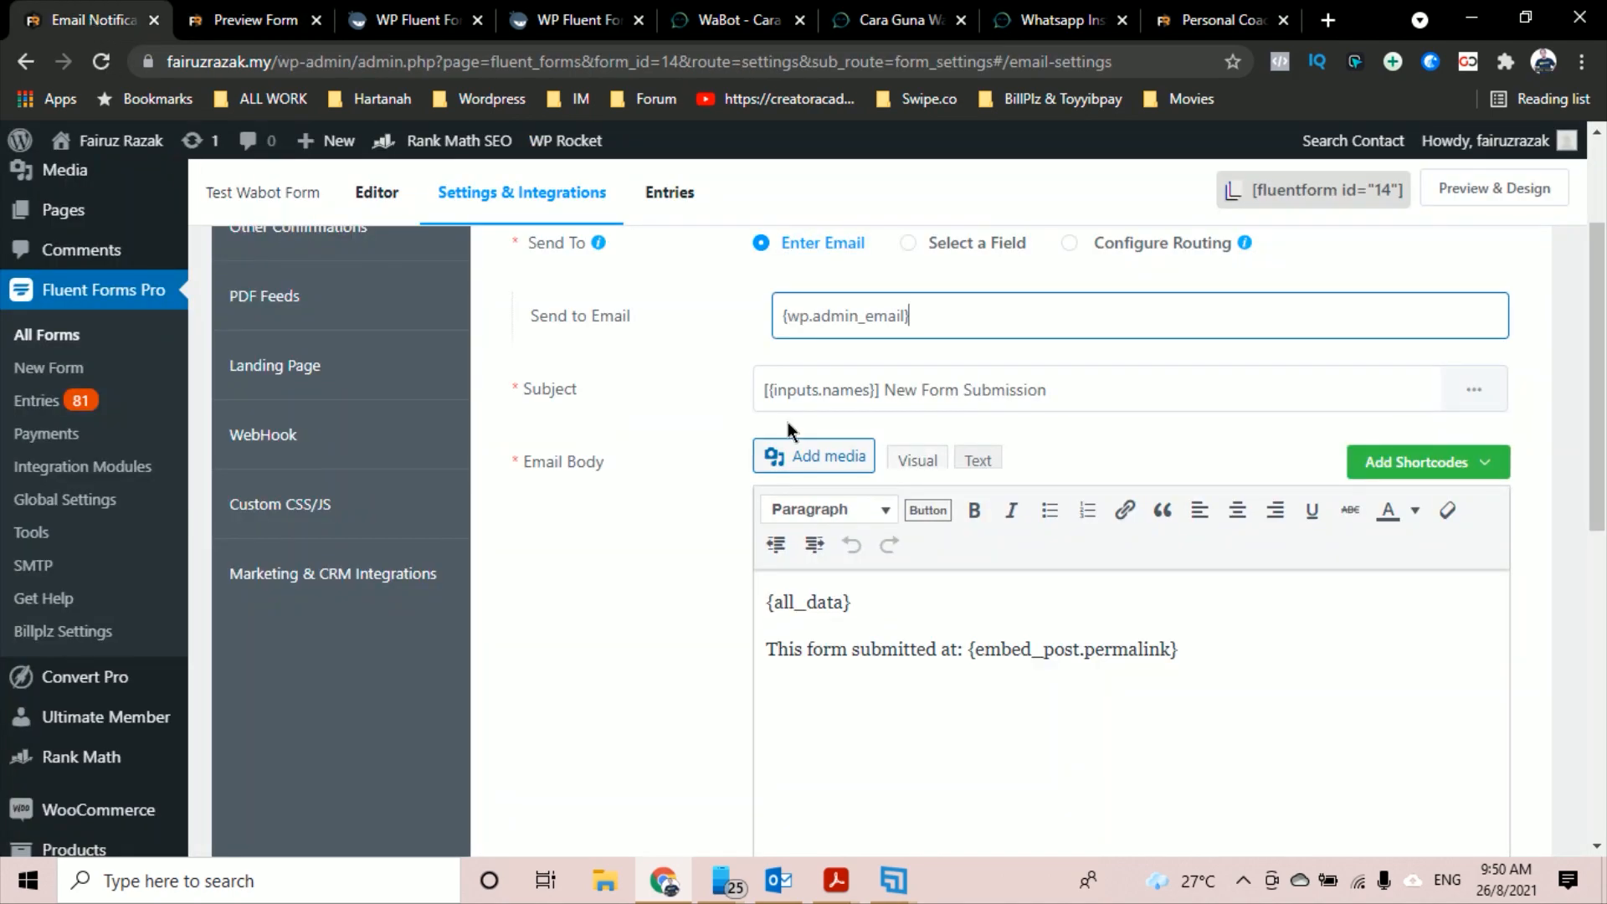
scroll(872, 581, "down", 5)
scroll(1073, 438, "up", 8)
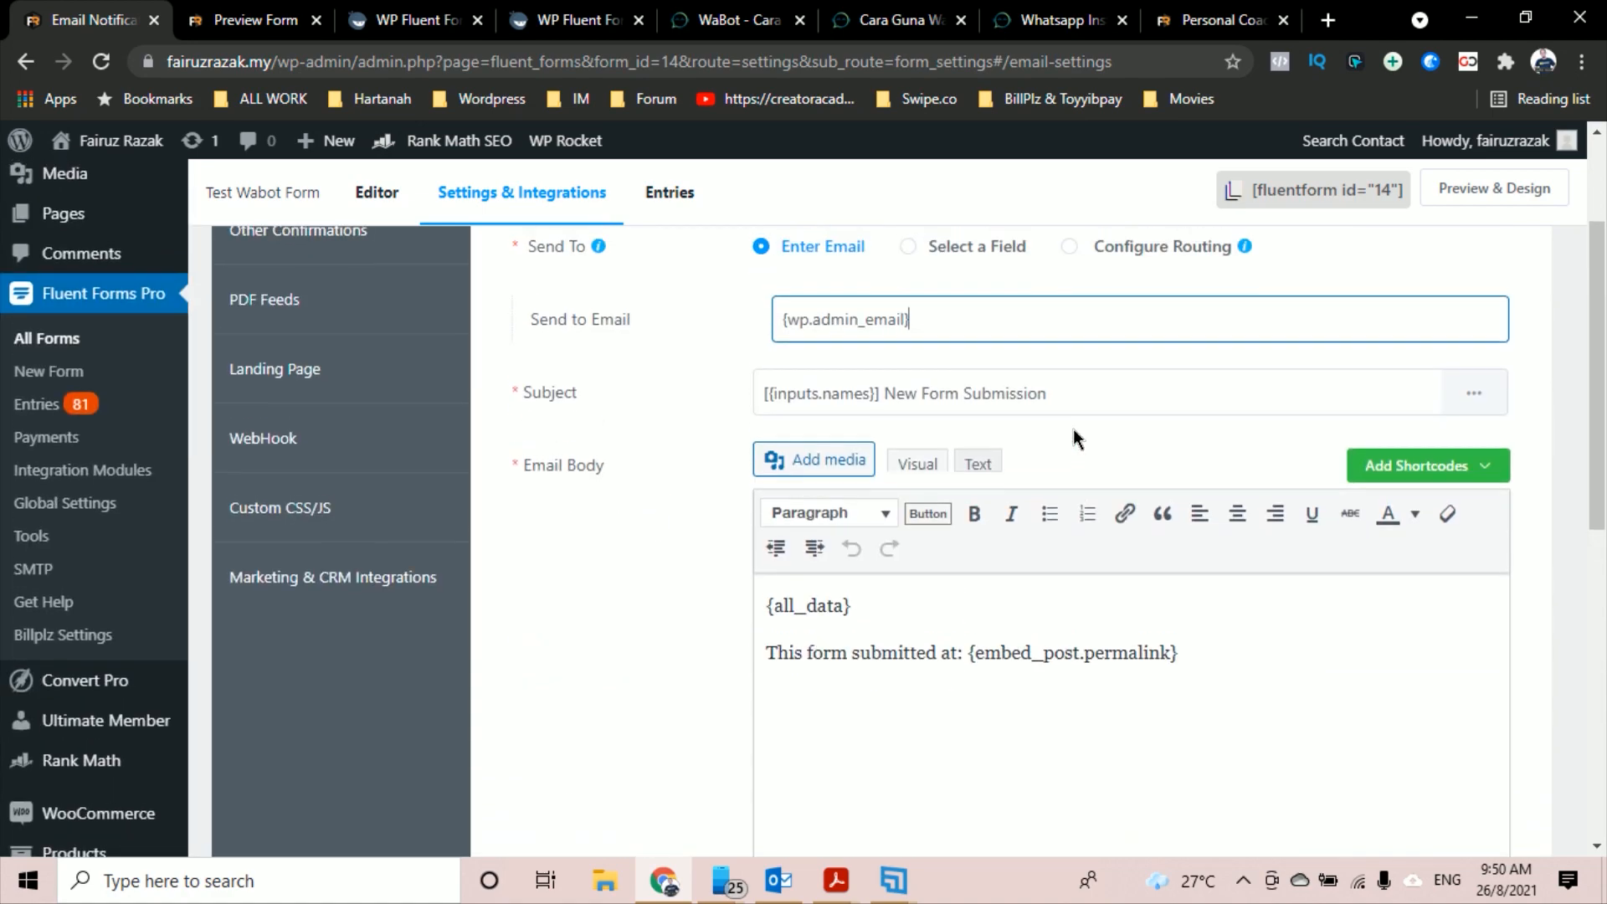
scroll(877, 506, "down", 2)
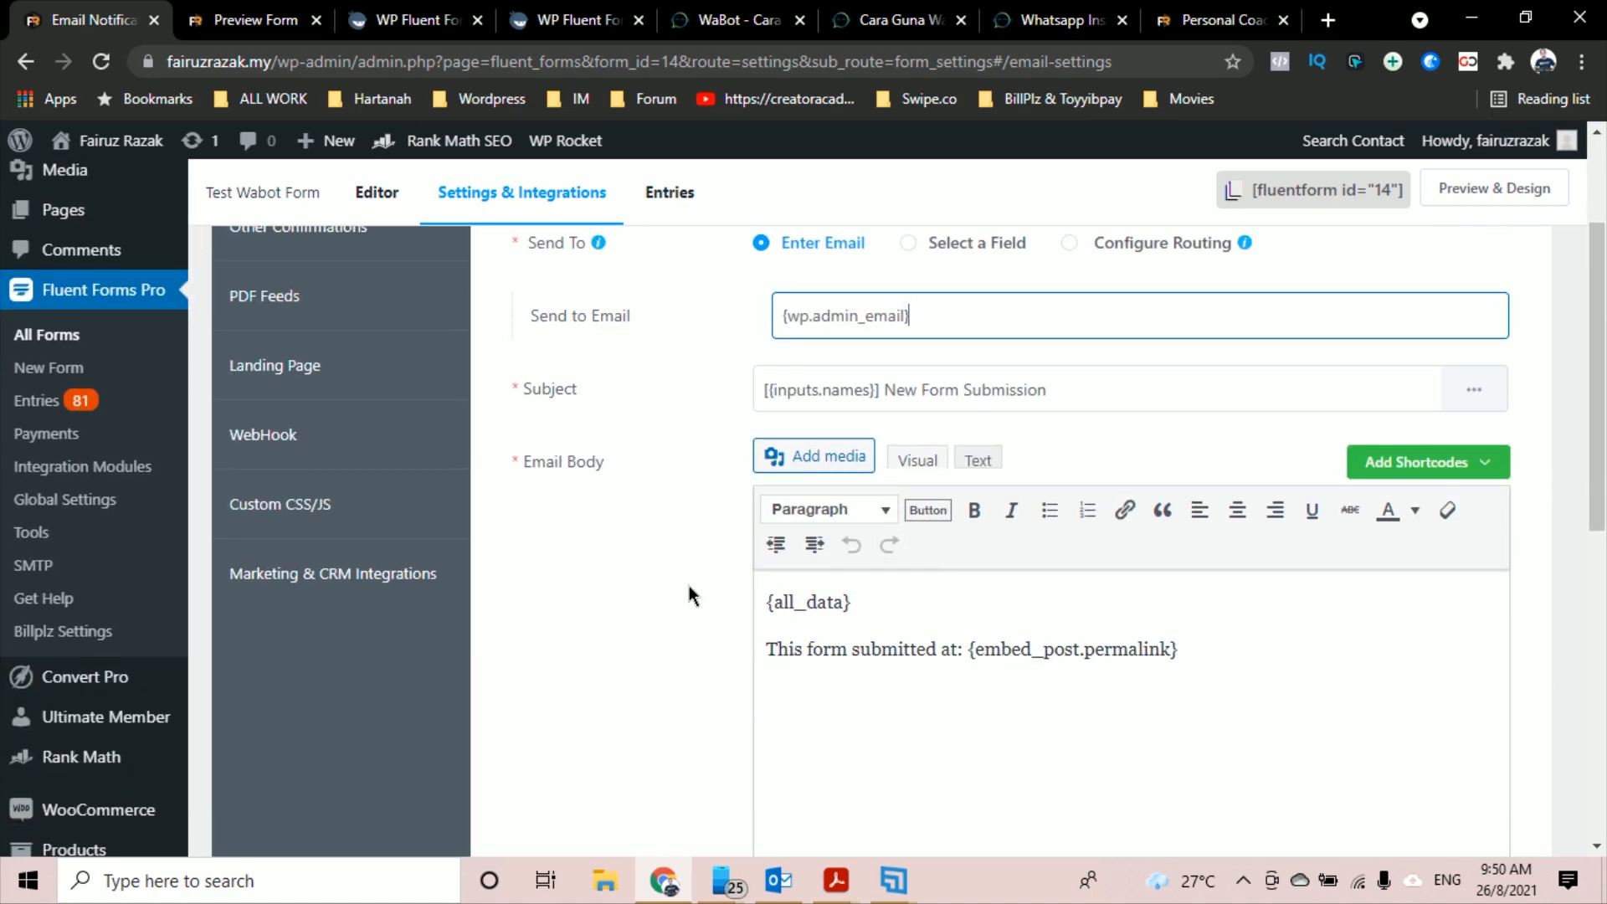
scroll(1155, 418, "up", 2)
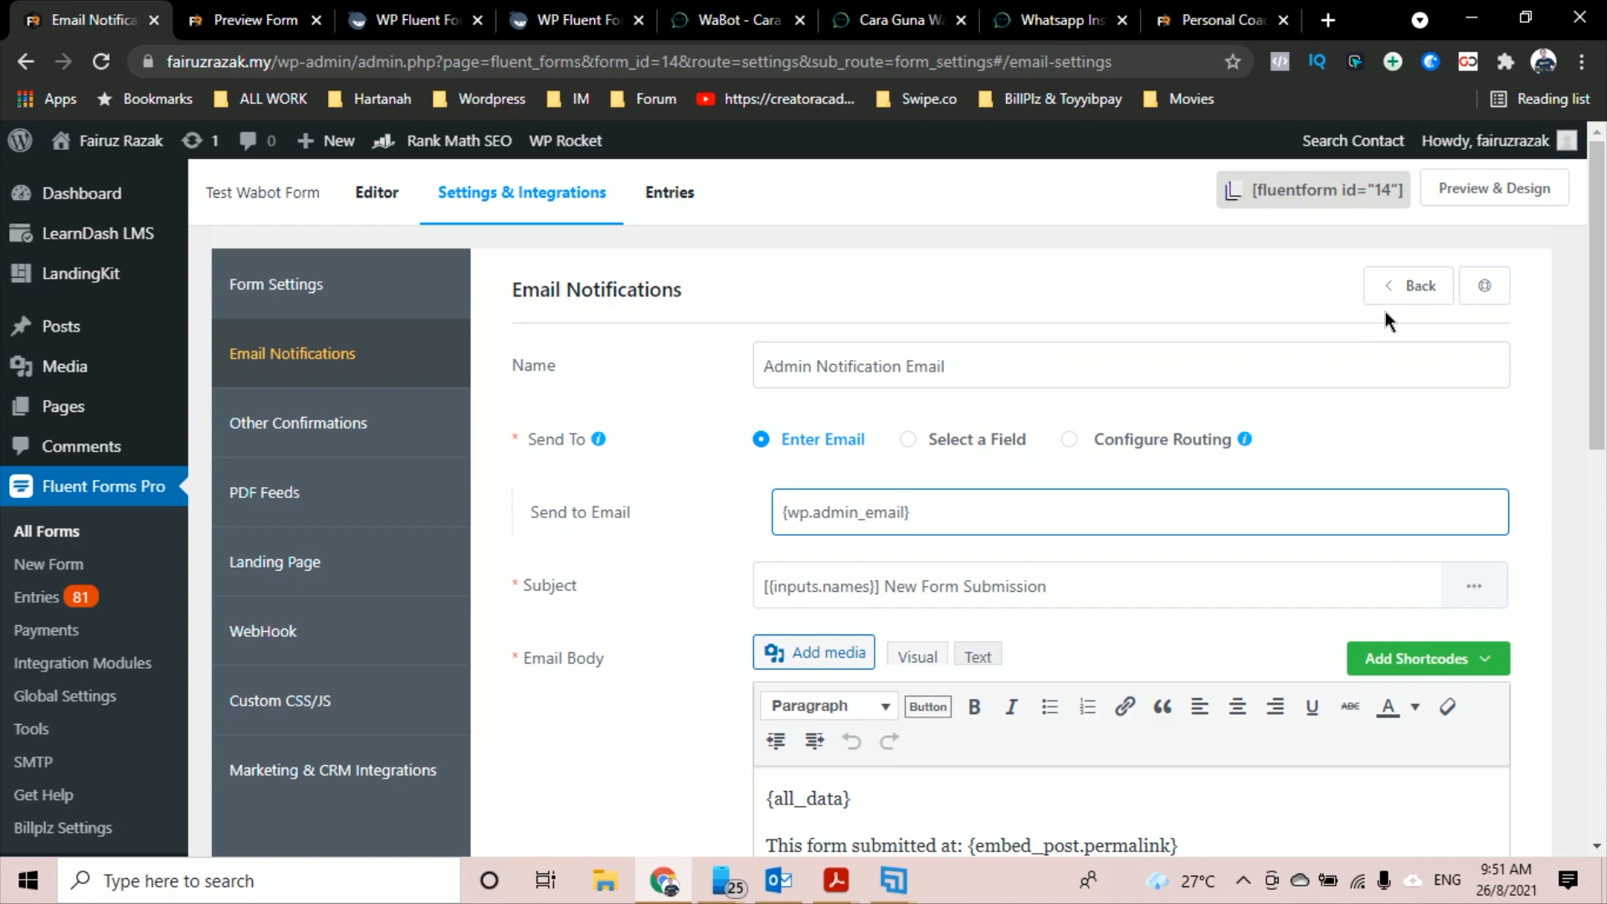
Step: Go back to the notification list and add a new email notification
left_click(1413, 288)
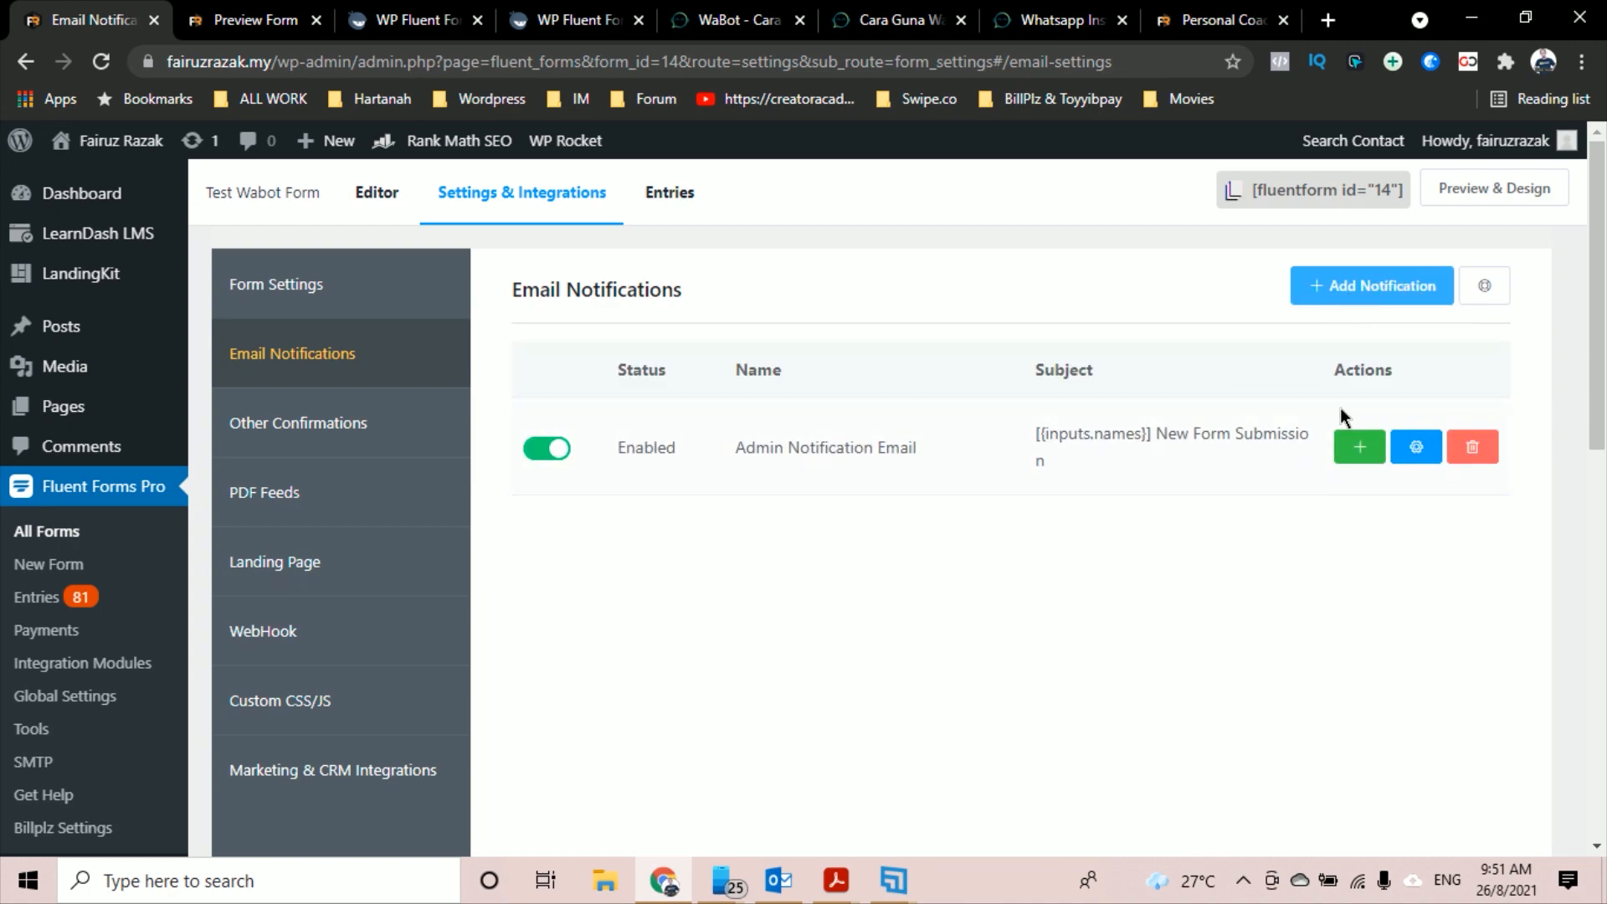
left_click(1379, 286)
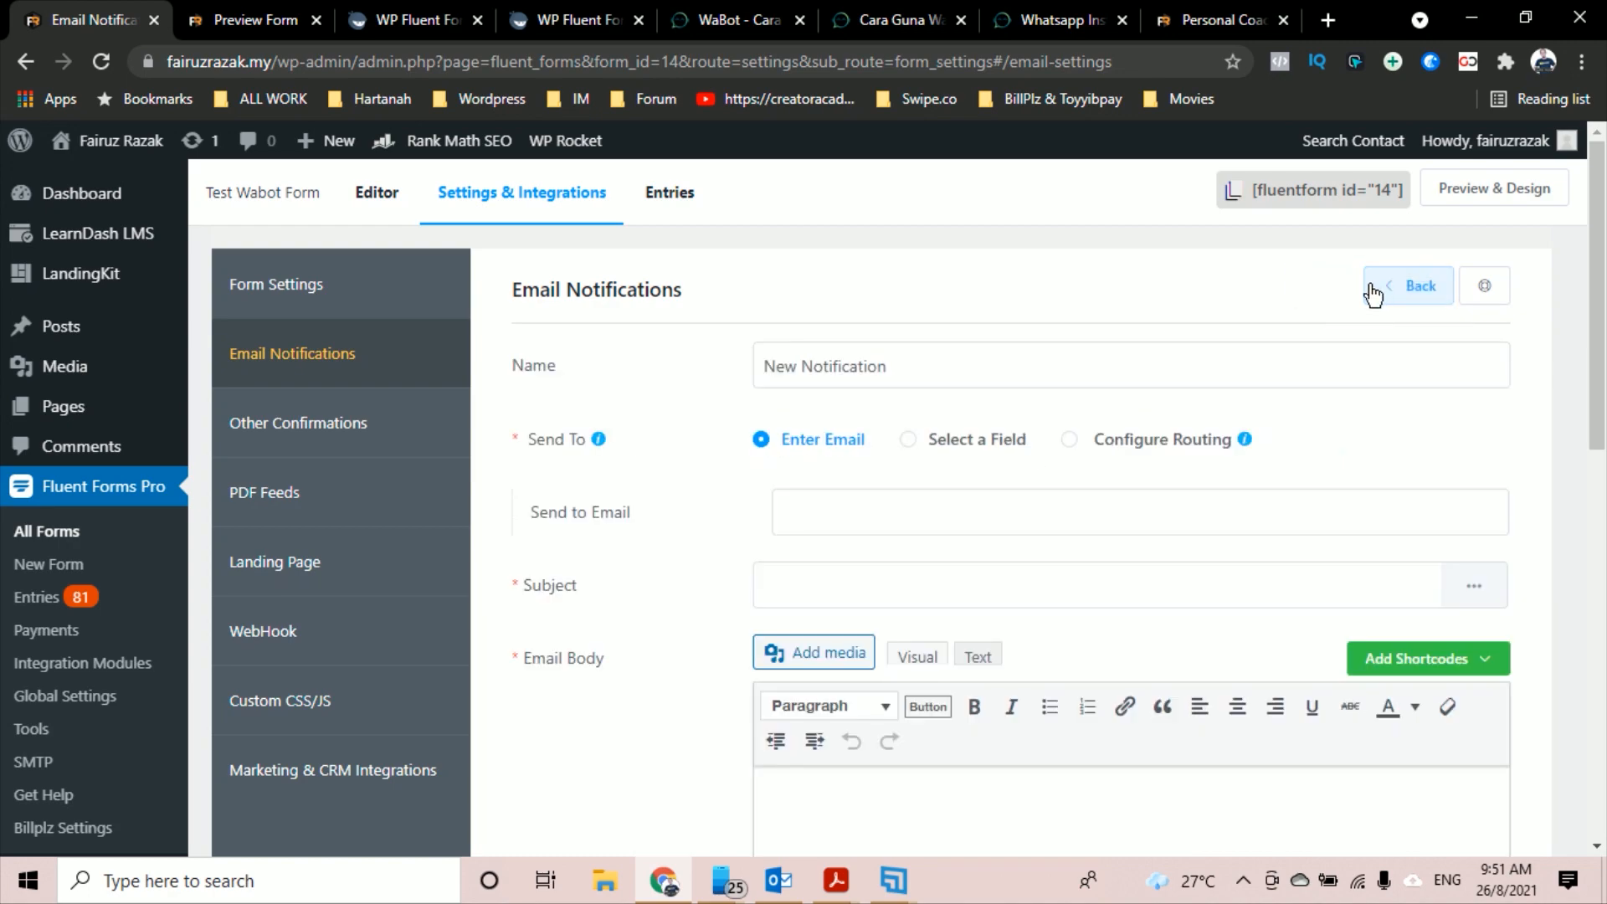
left_click(816, 525)
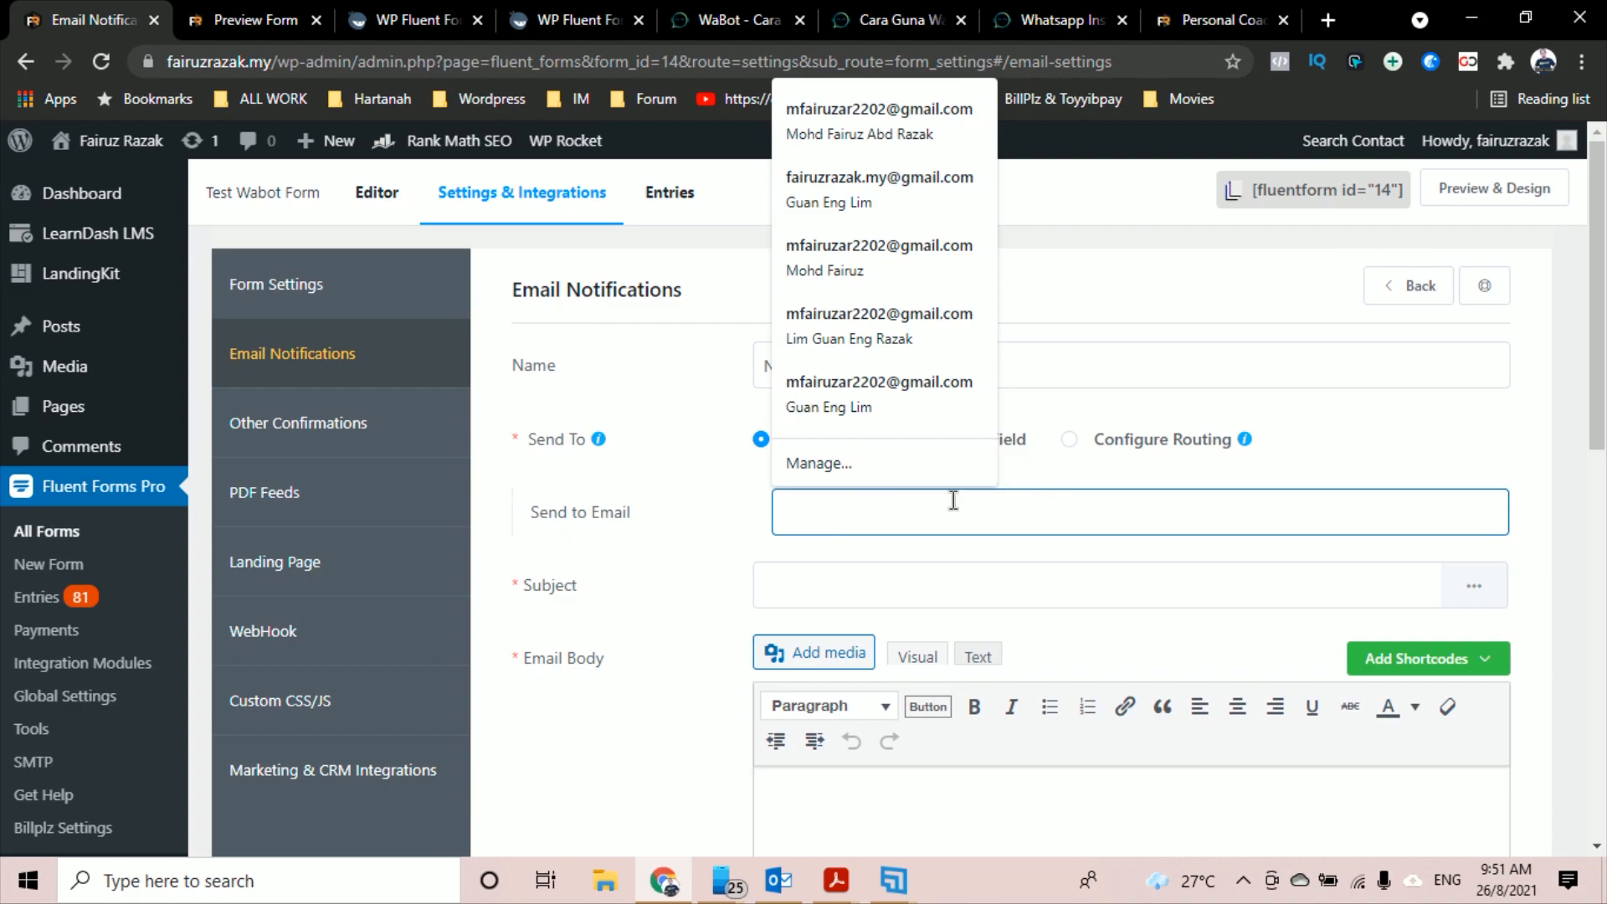
left_click(670, 543)
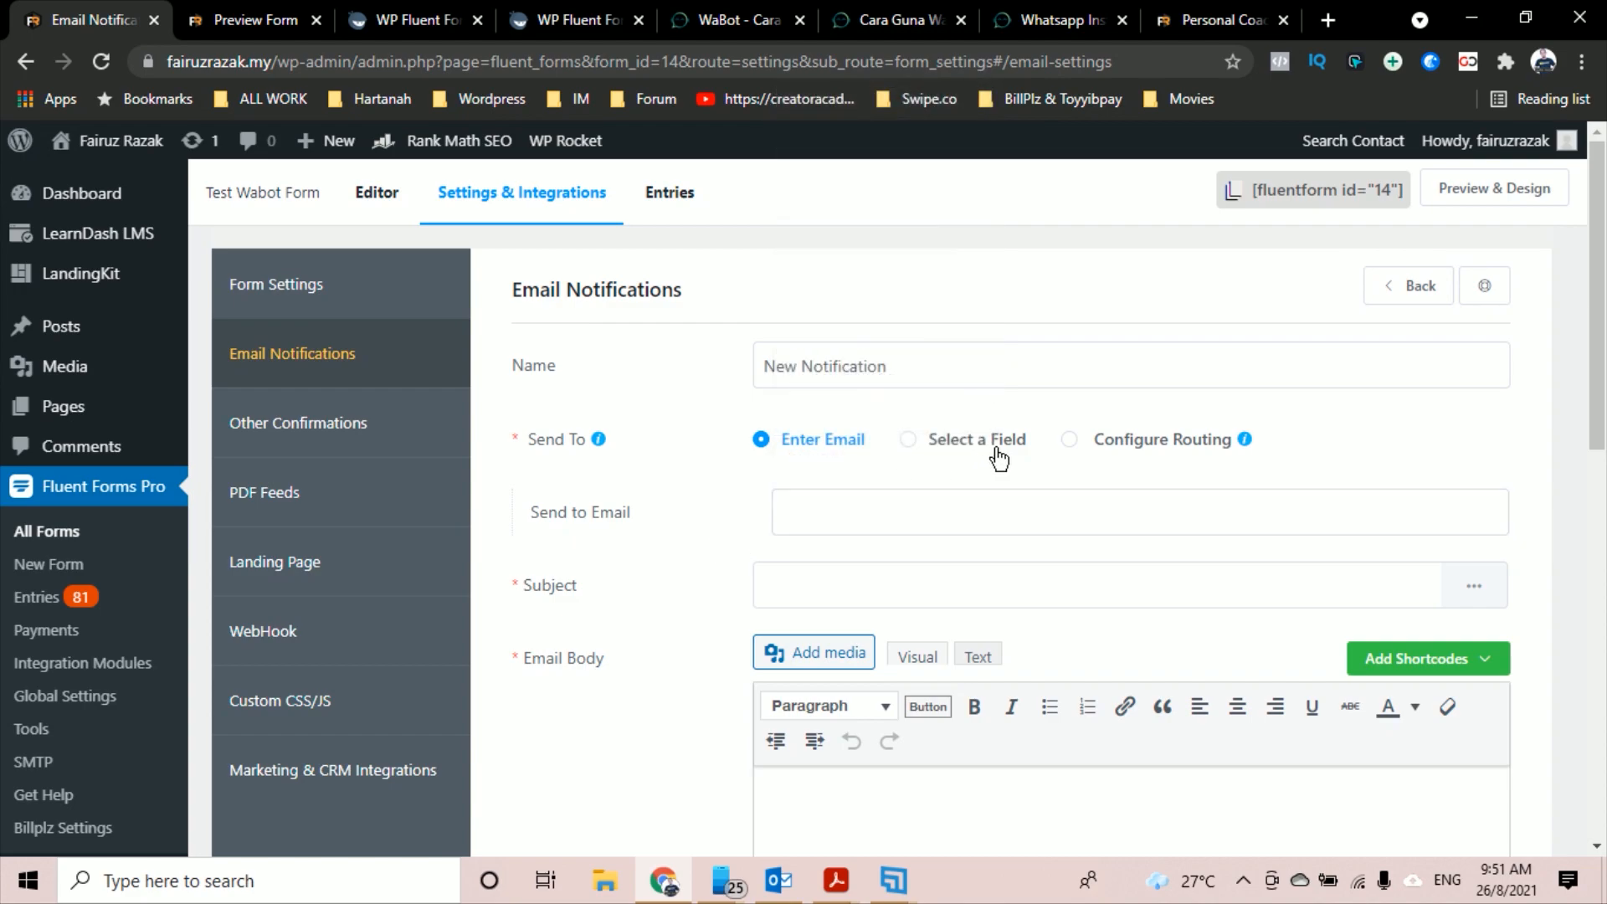
Step: Set the new notification to send to the form's Email field
scroll(1264, 425, "down", 3)
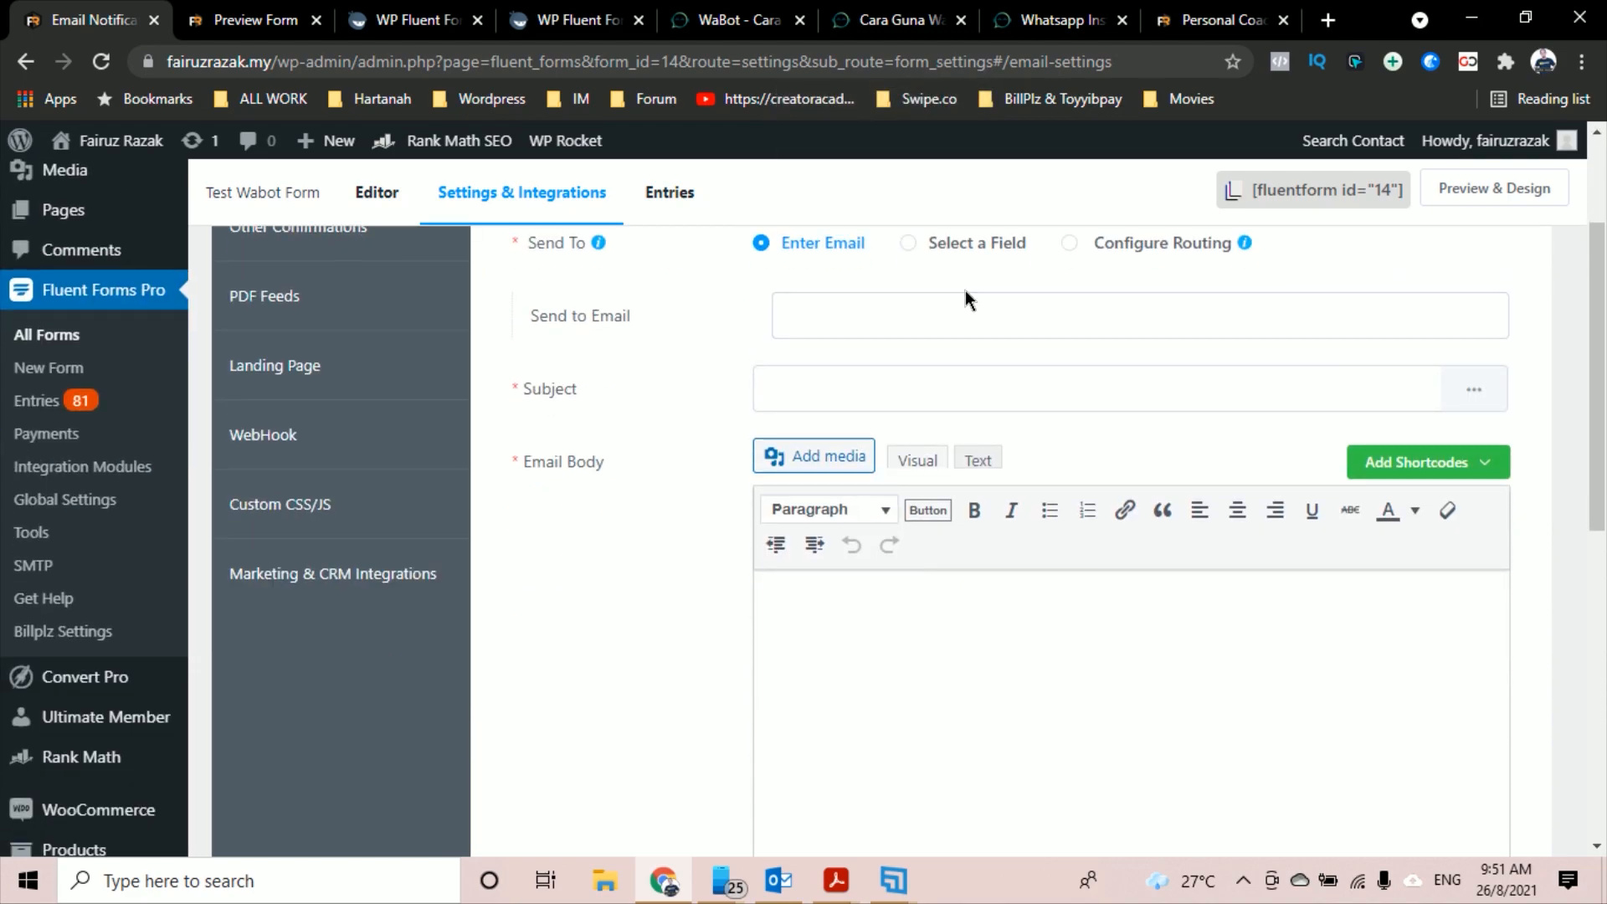
scroll(966, 302, "up", 3)
left_click(992, 456)
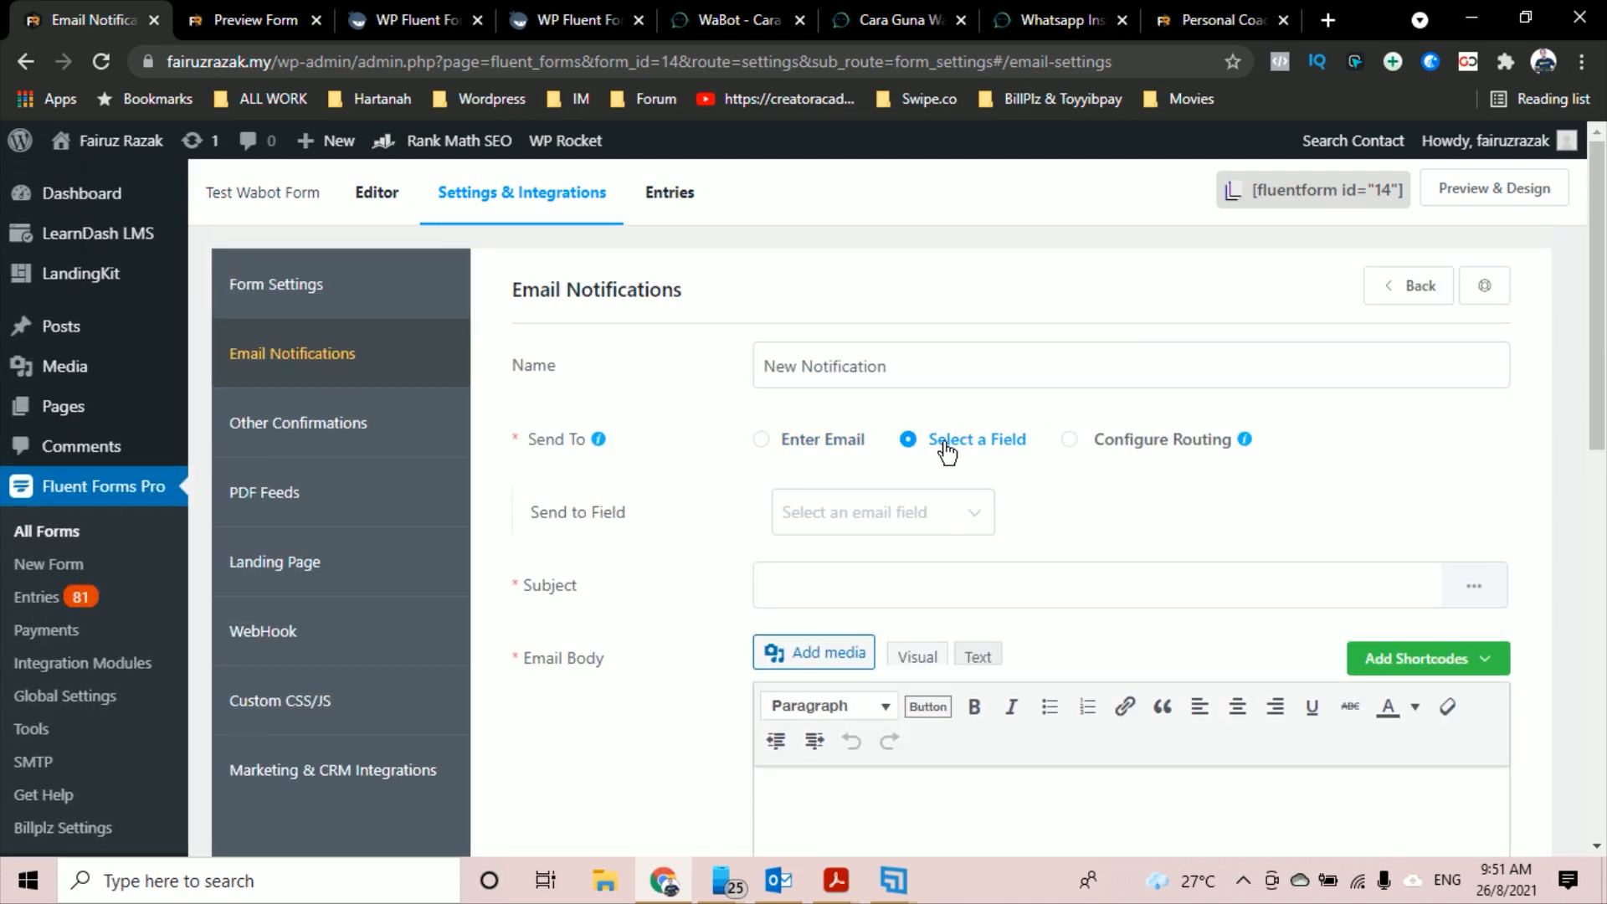
left_click(957, 518)
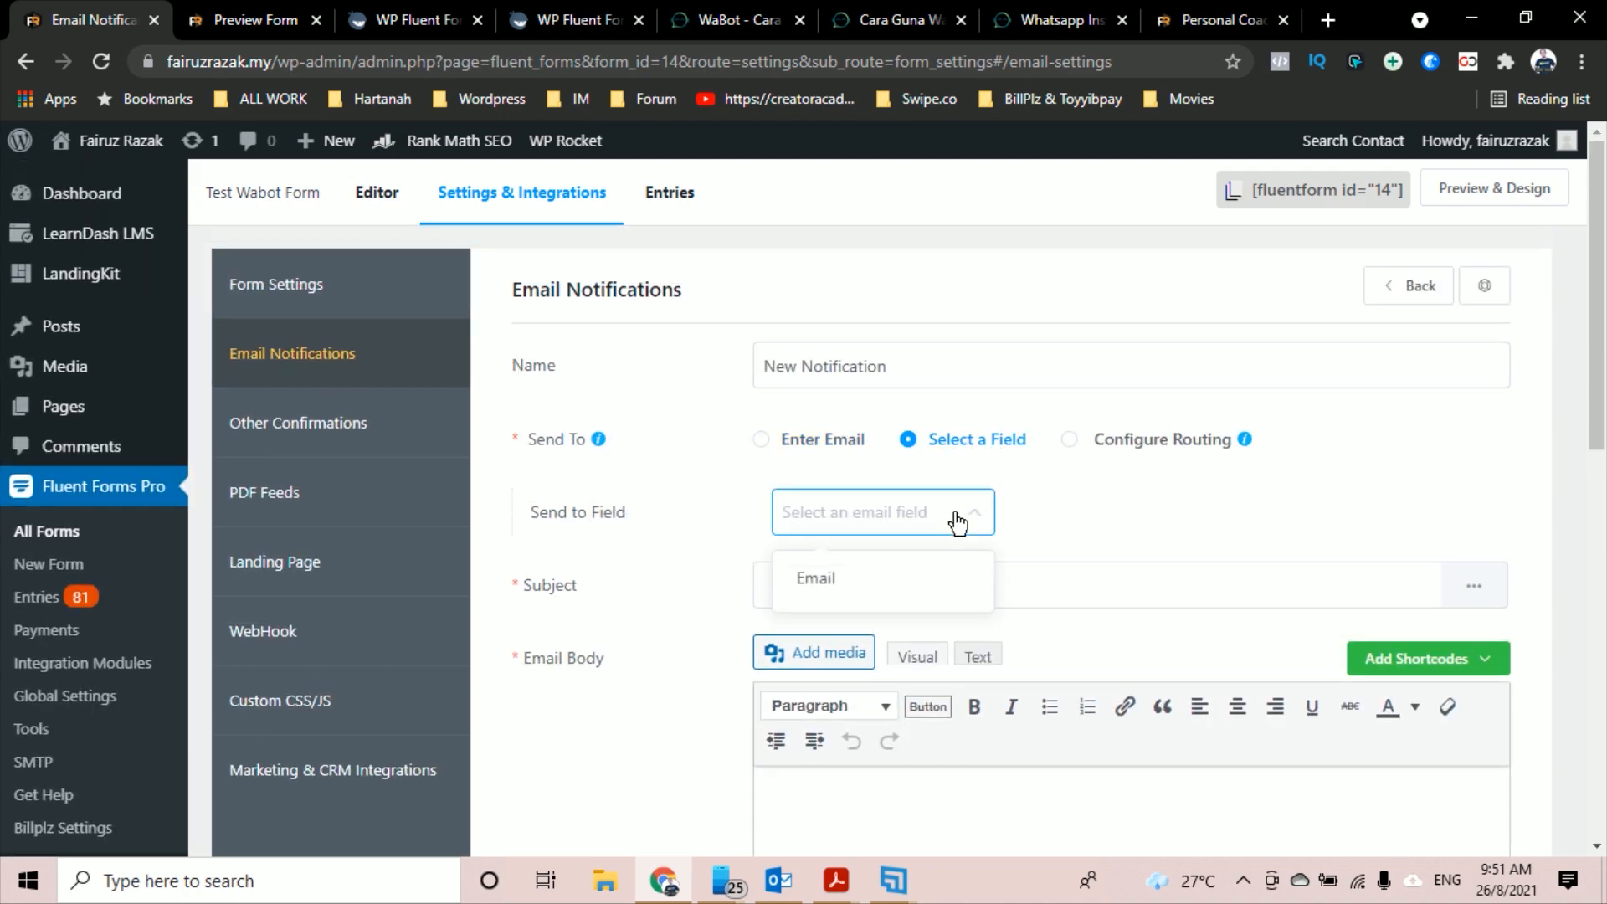
left_click(828, 579)
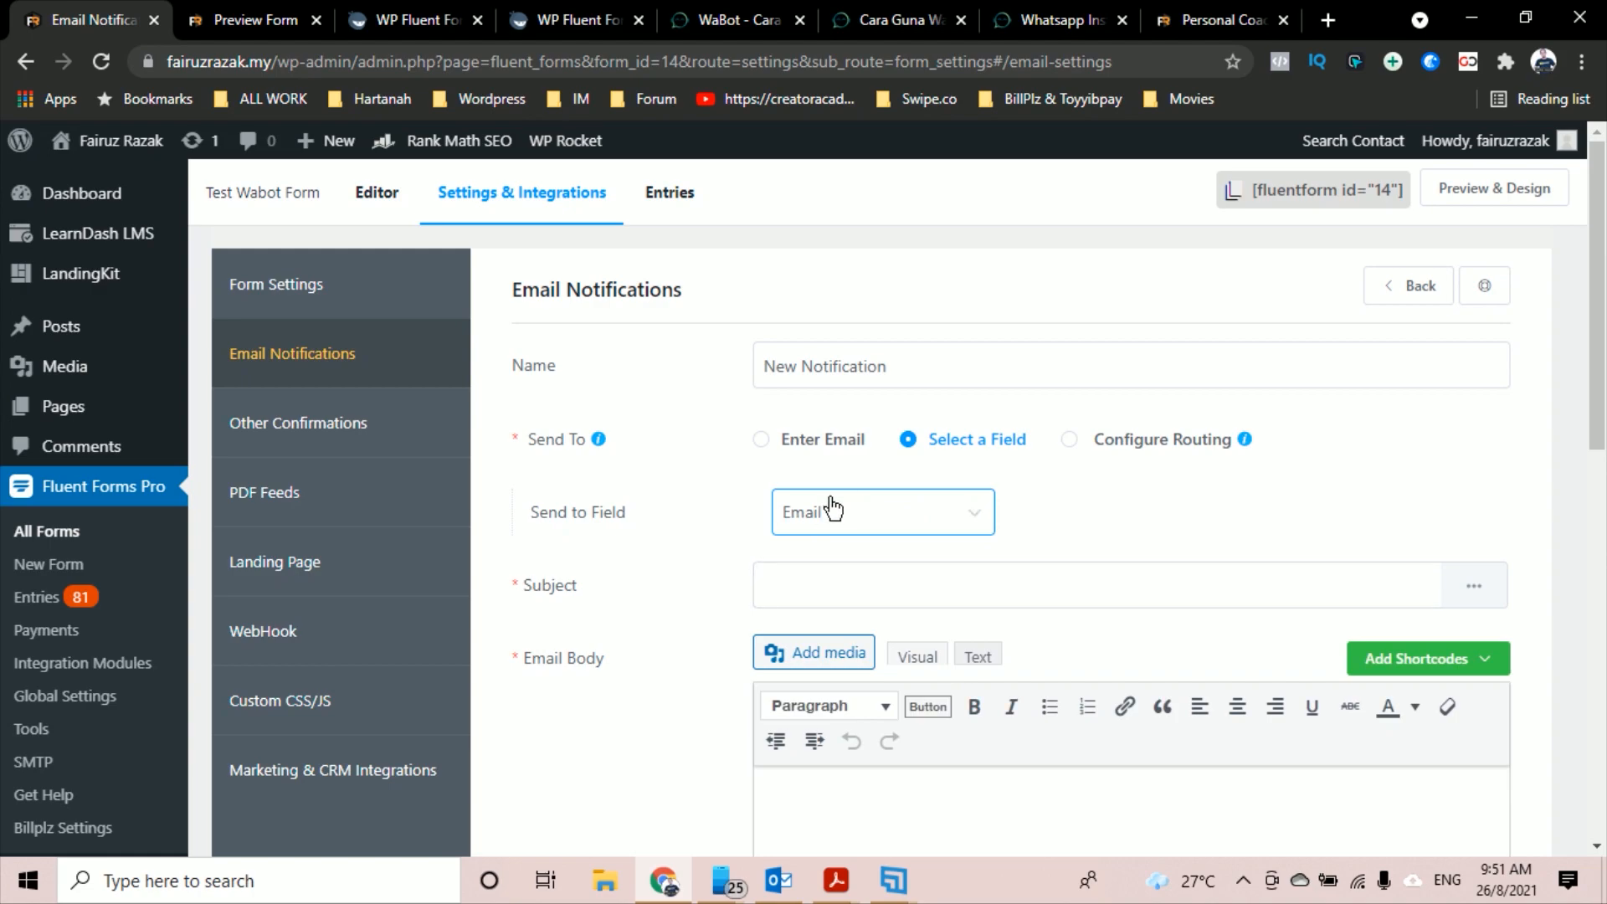
Step: Write the email body 'Terima Kasih {inputs.names} kerana menghubungi saya. Ini adalah contoh email.' inserting the Name shortcode
left_click(251, 20)
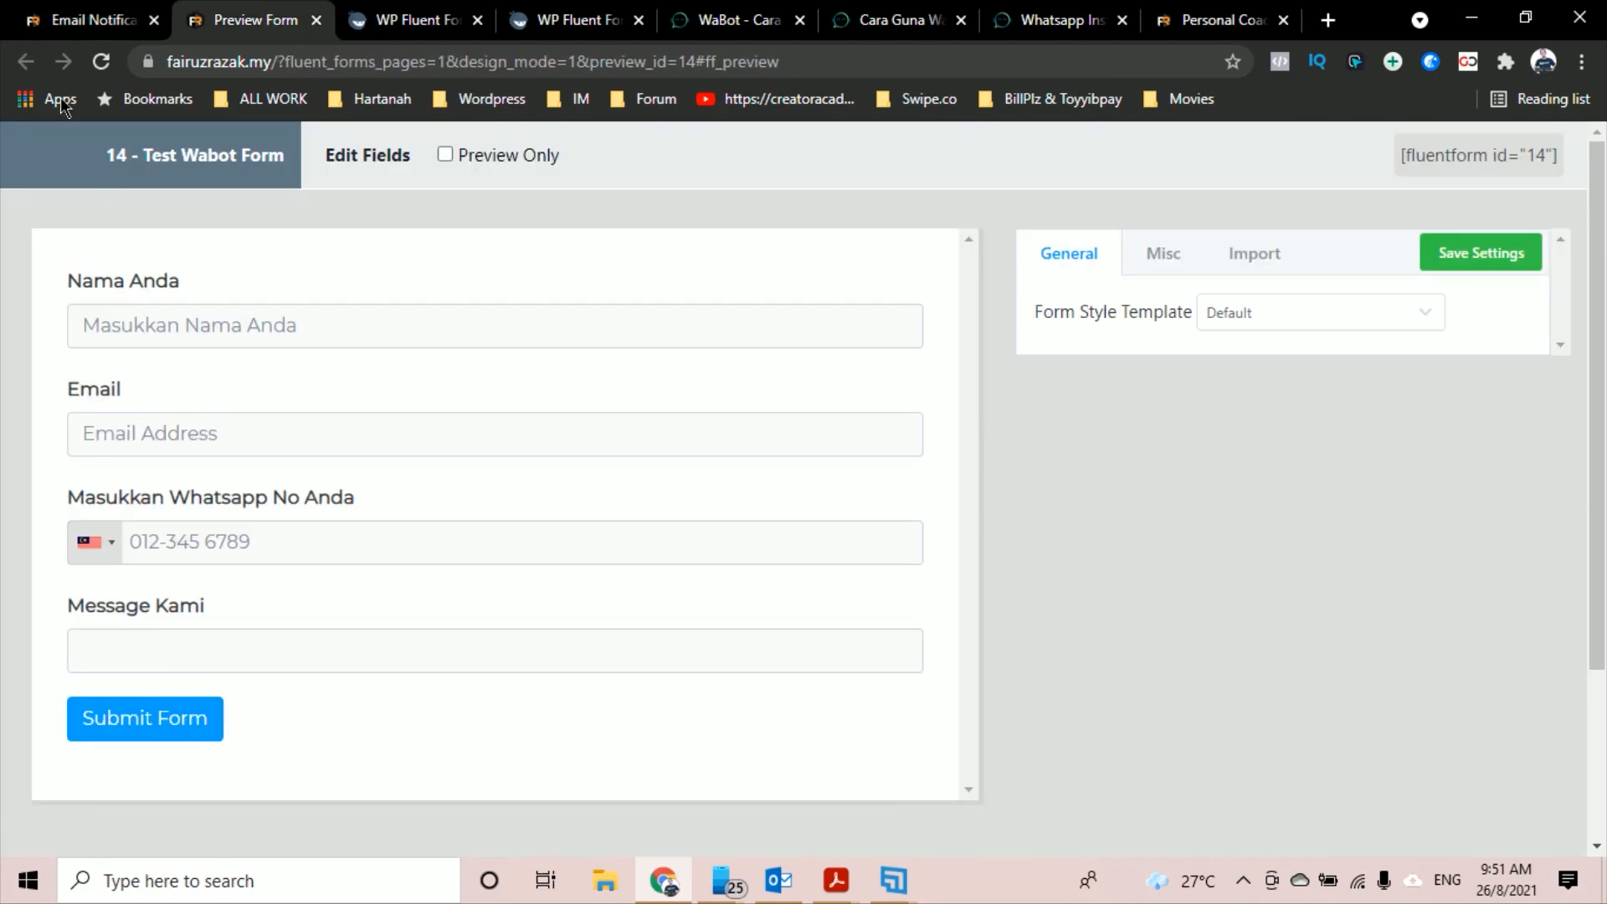
left_click(60, 20)
scroll(837, 544, "down", 2)
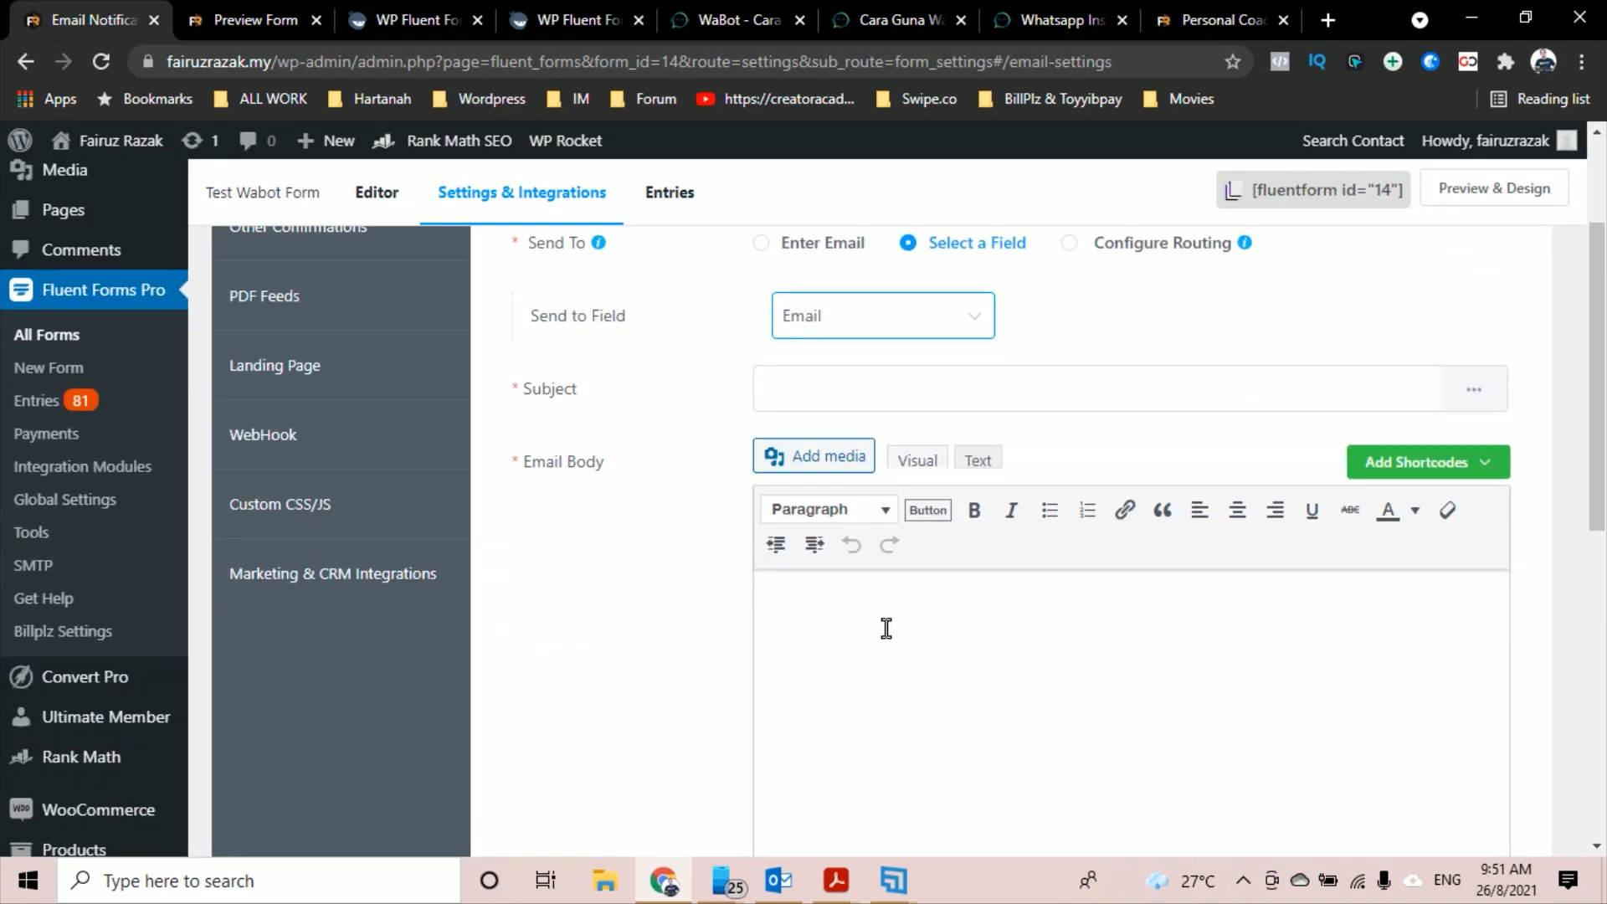
left_click(896, 628)
type("Teri")
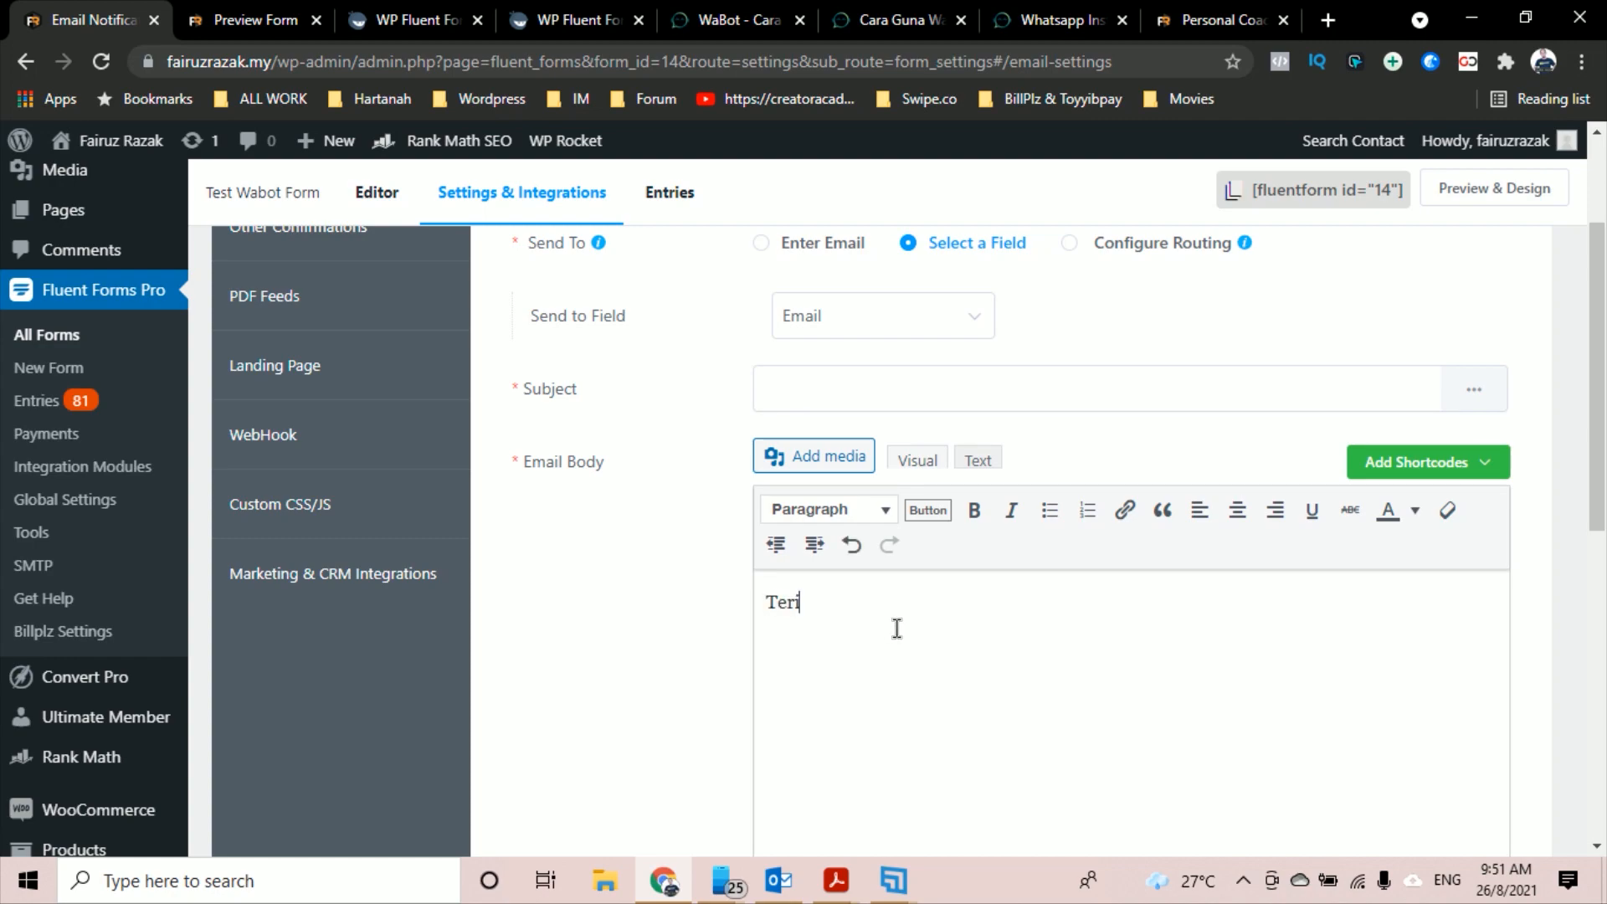
type("ma KAs")
key("BackSpace")
type("asih")
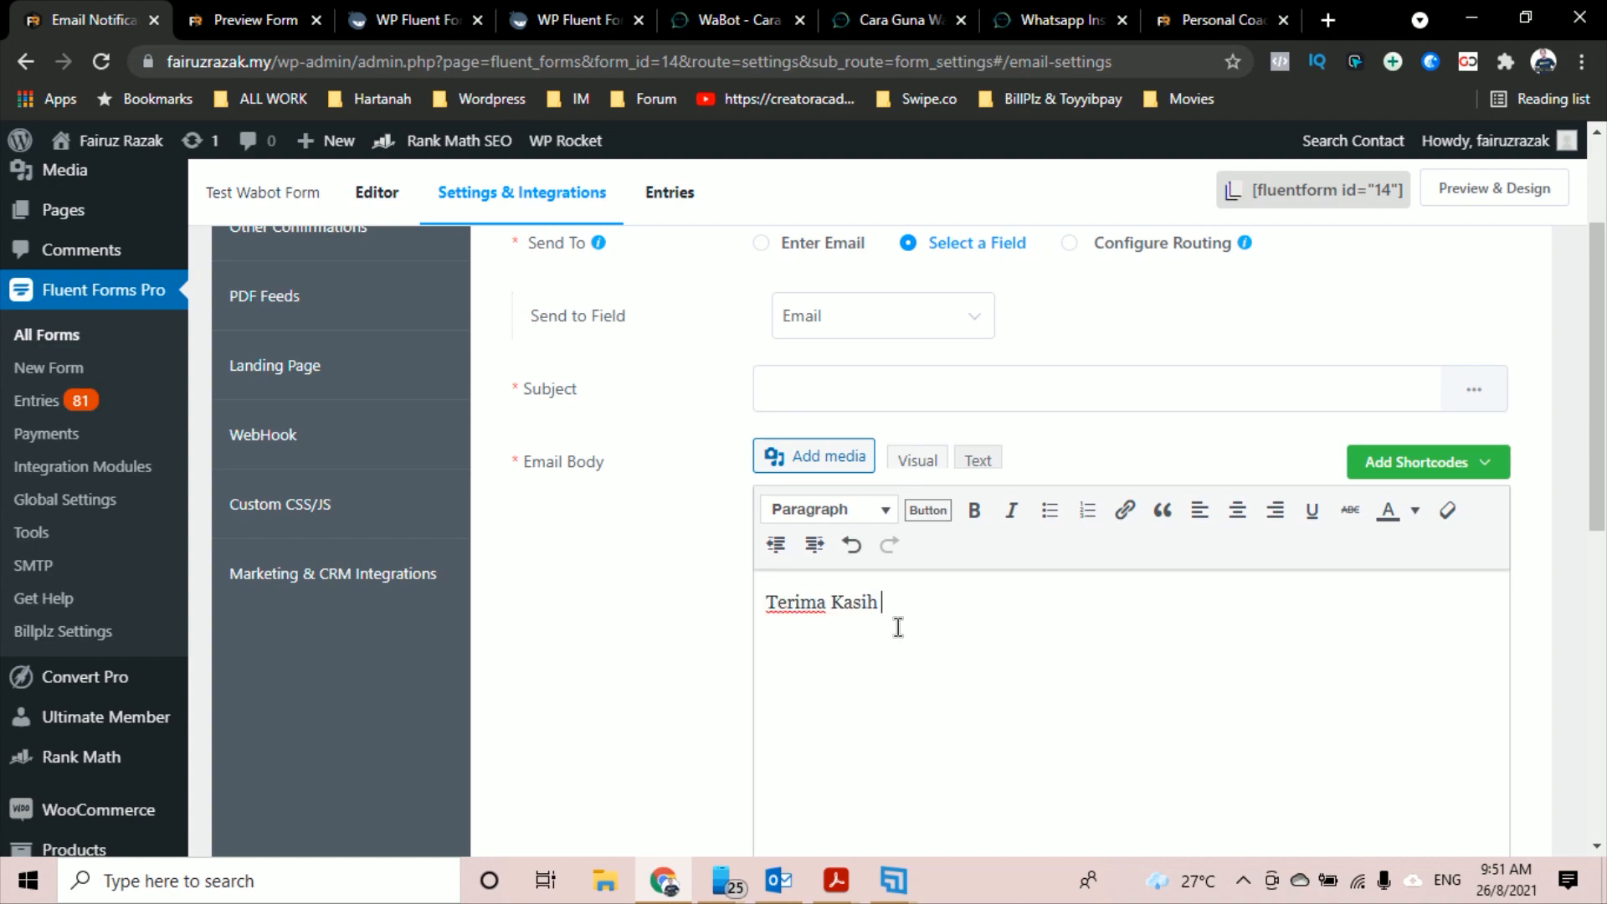
left_click(1436, 466)
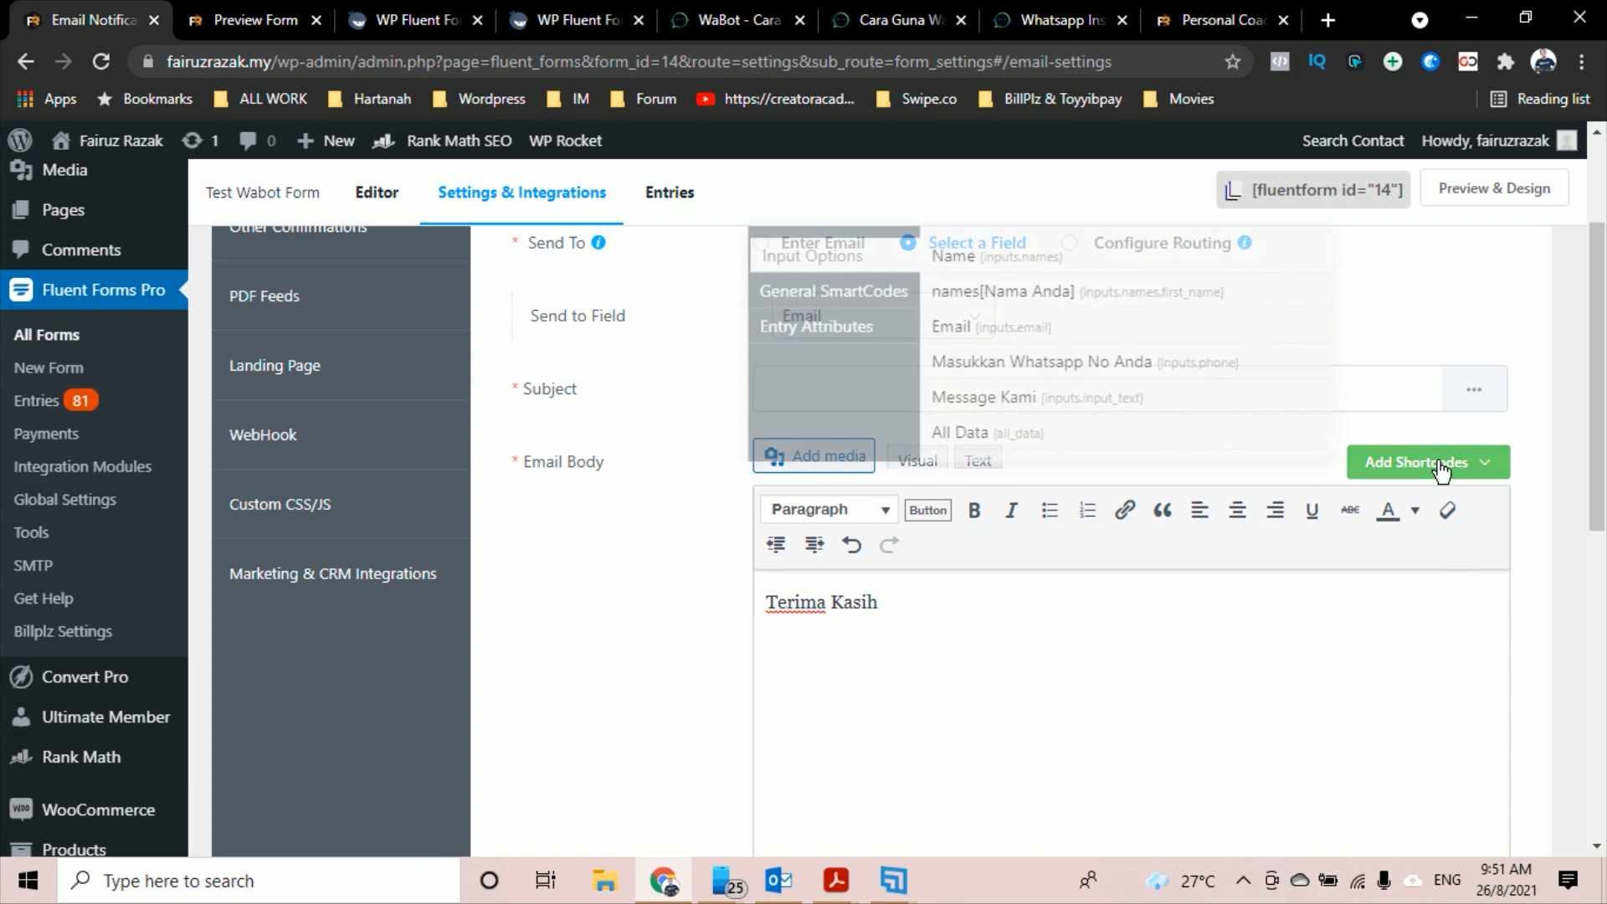
left_click(1061, 259)
type("kerana me")
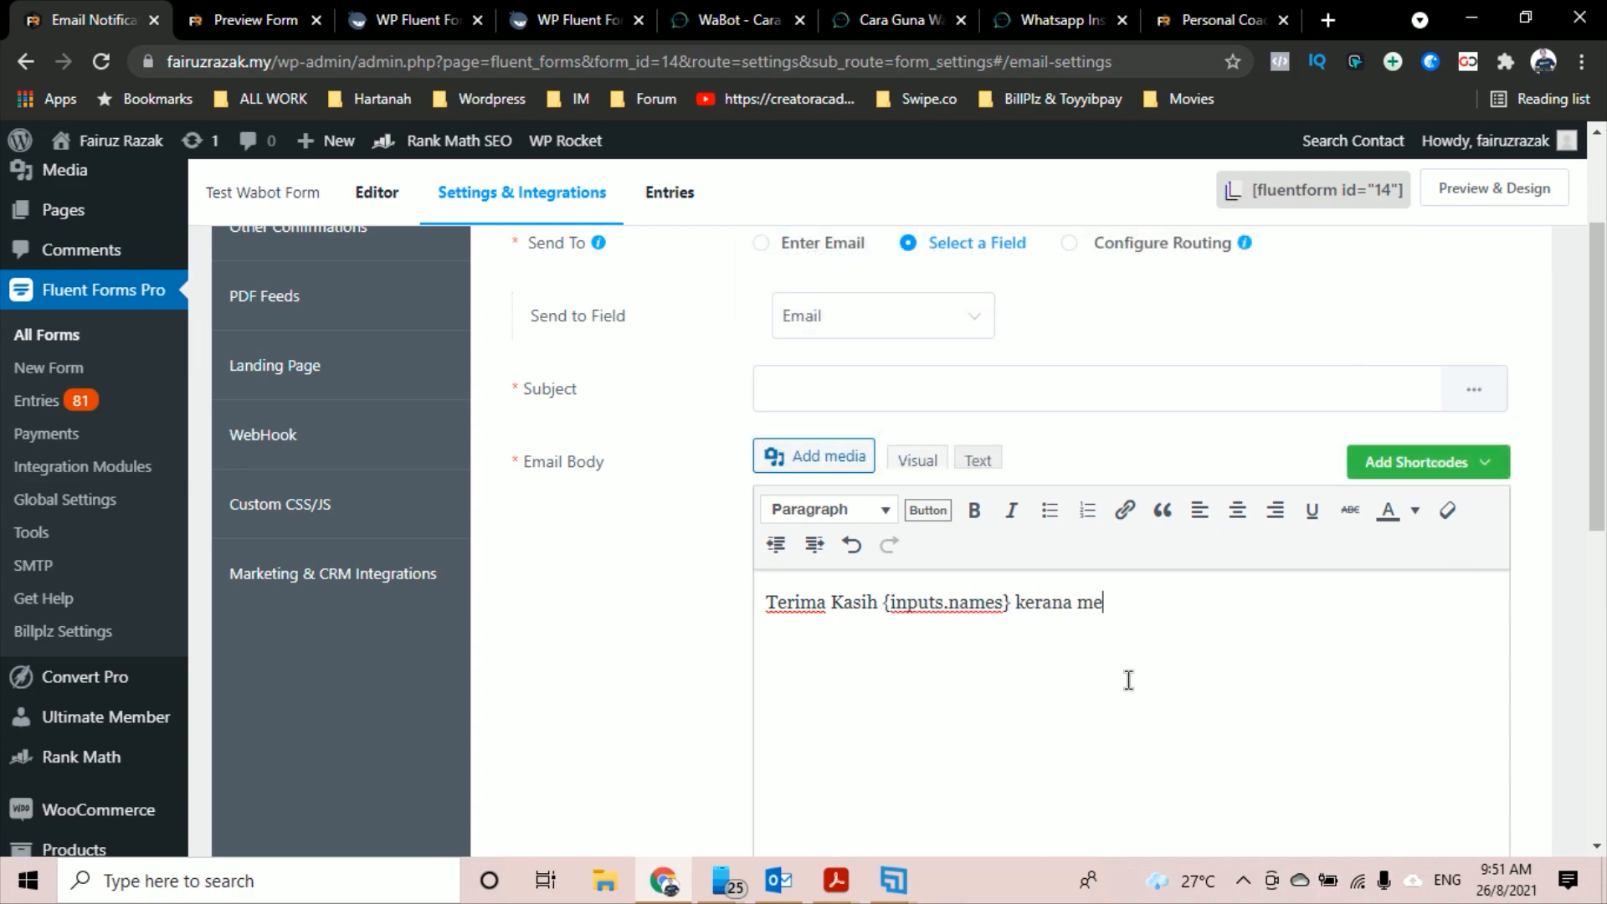
type("nghubungi saya.")
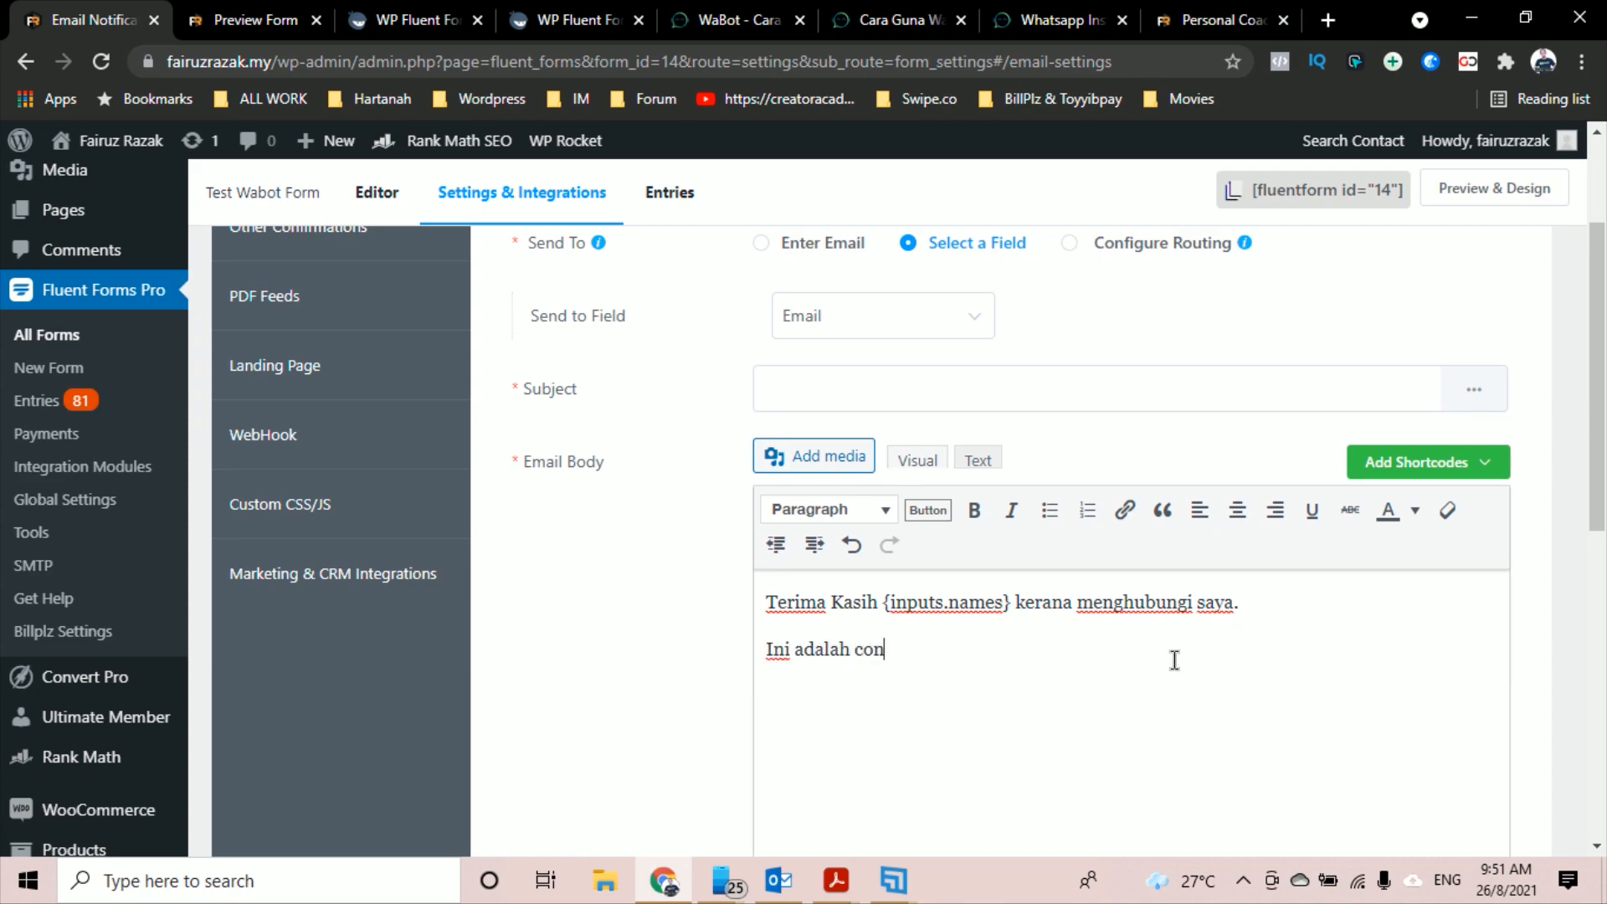
type("toh email.")
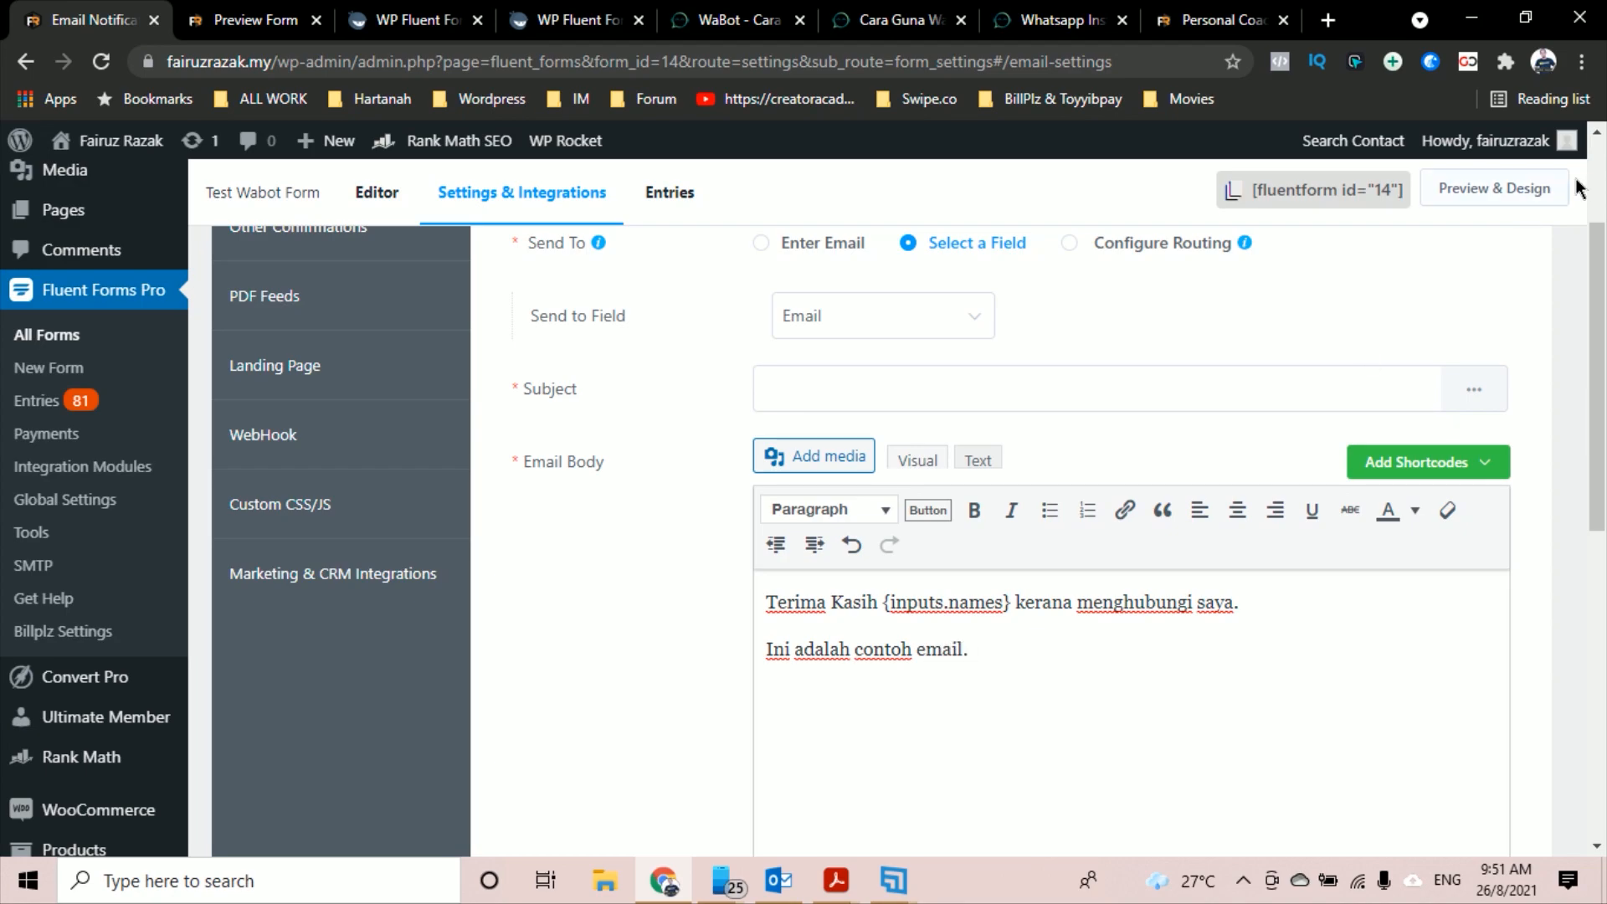
Step: Try to save the new notification
scroll(1525, 429, "down", 7)
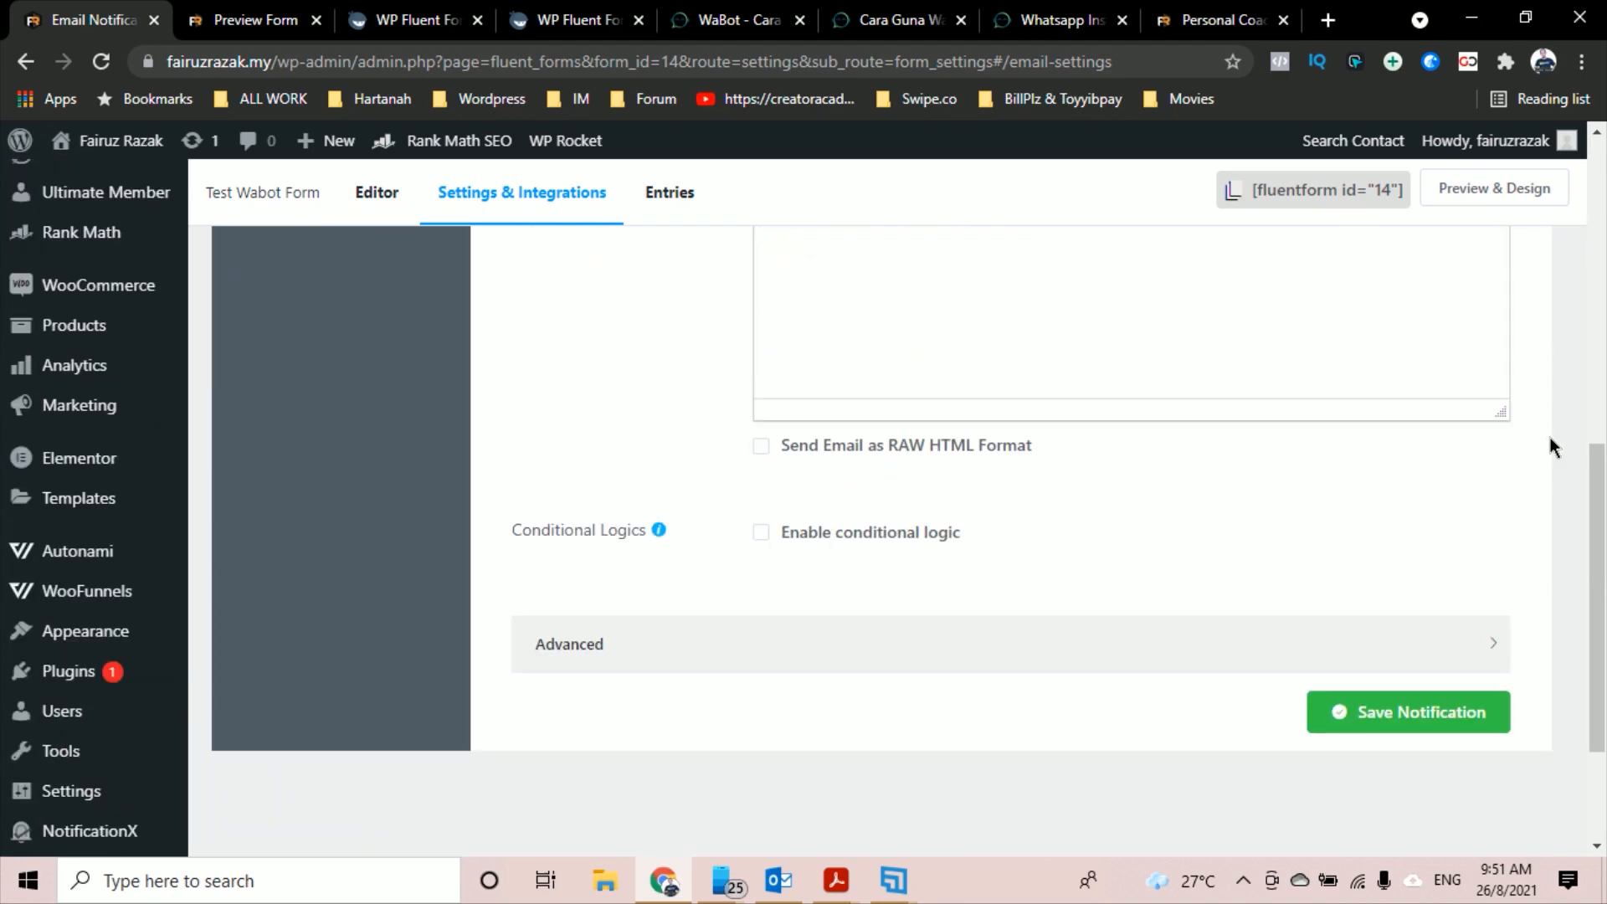
scroll(1560, 449, "up", 4)
scroll(1560, 449, "down", 4)
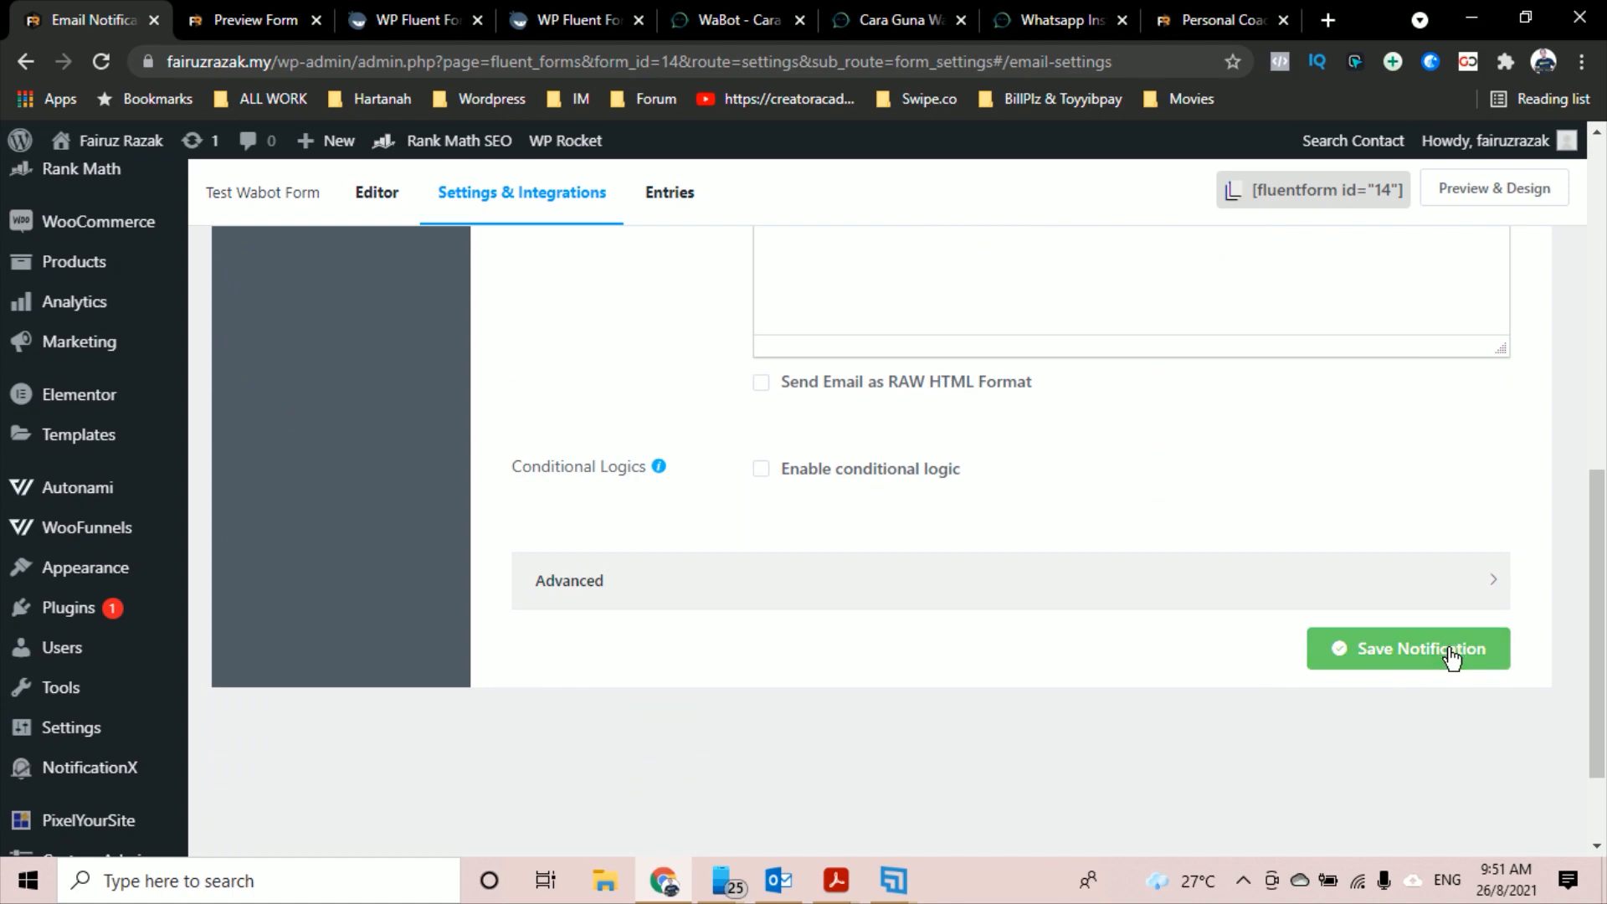
left_click(1453, 652)
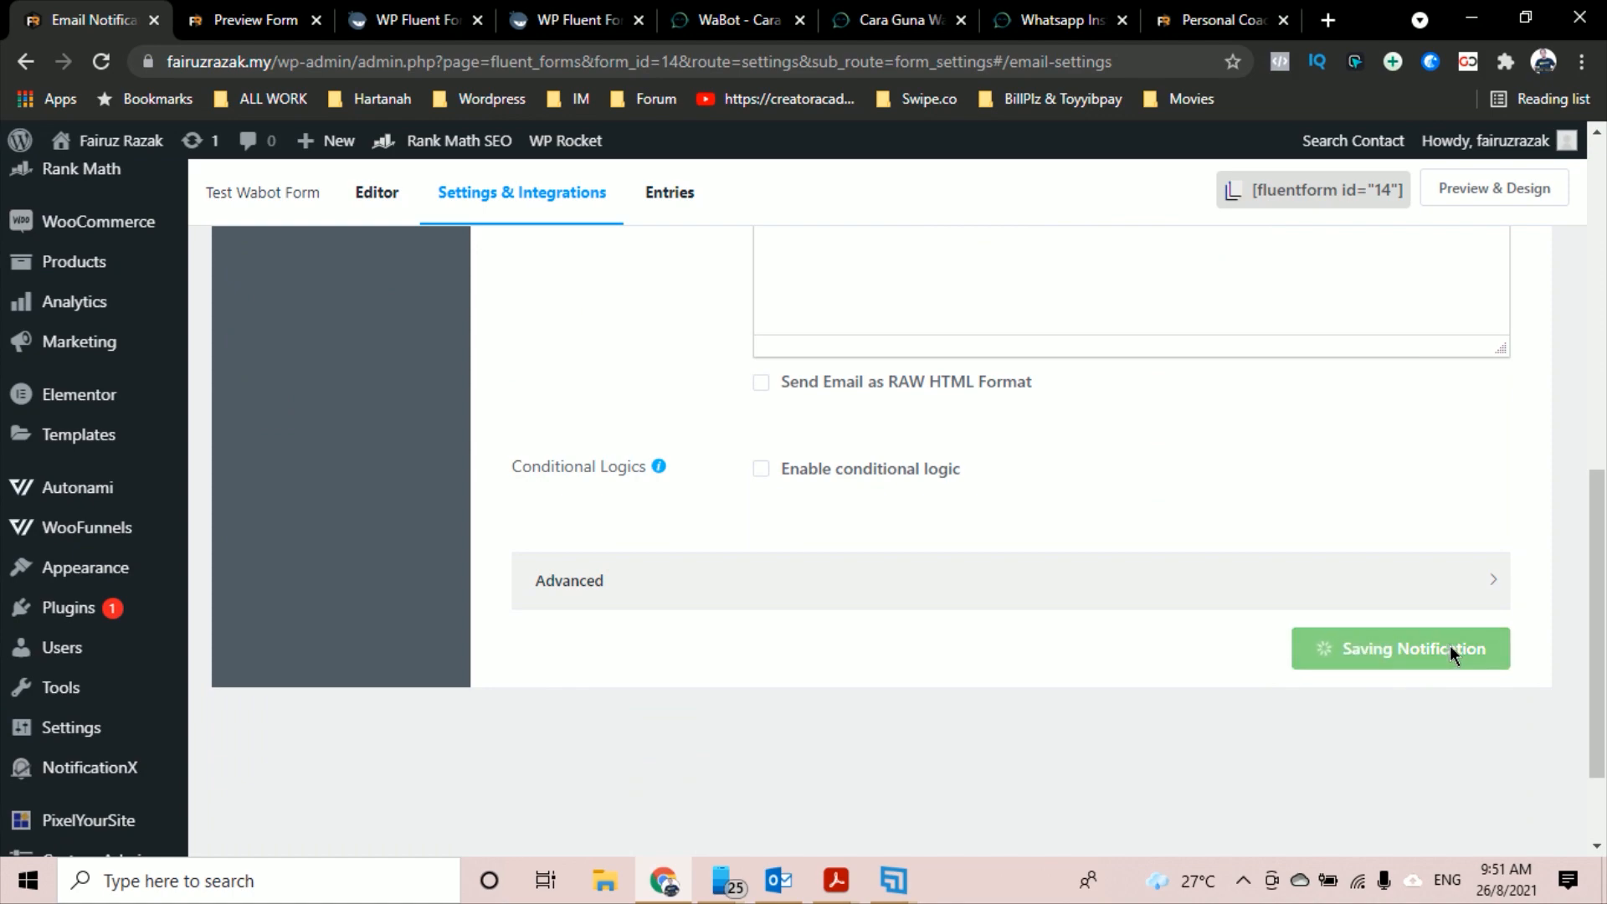
left_click(255, 23)
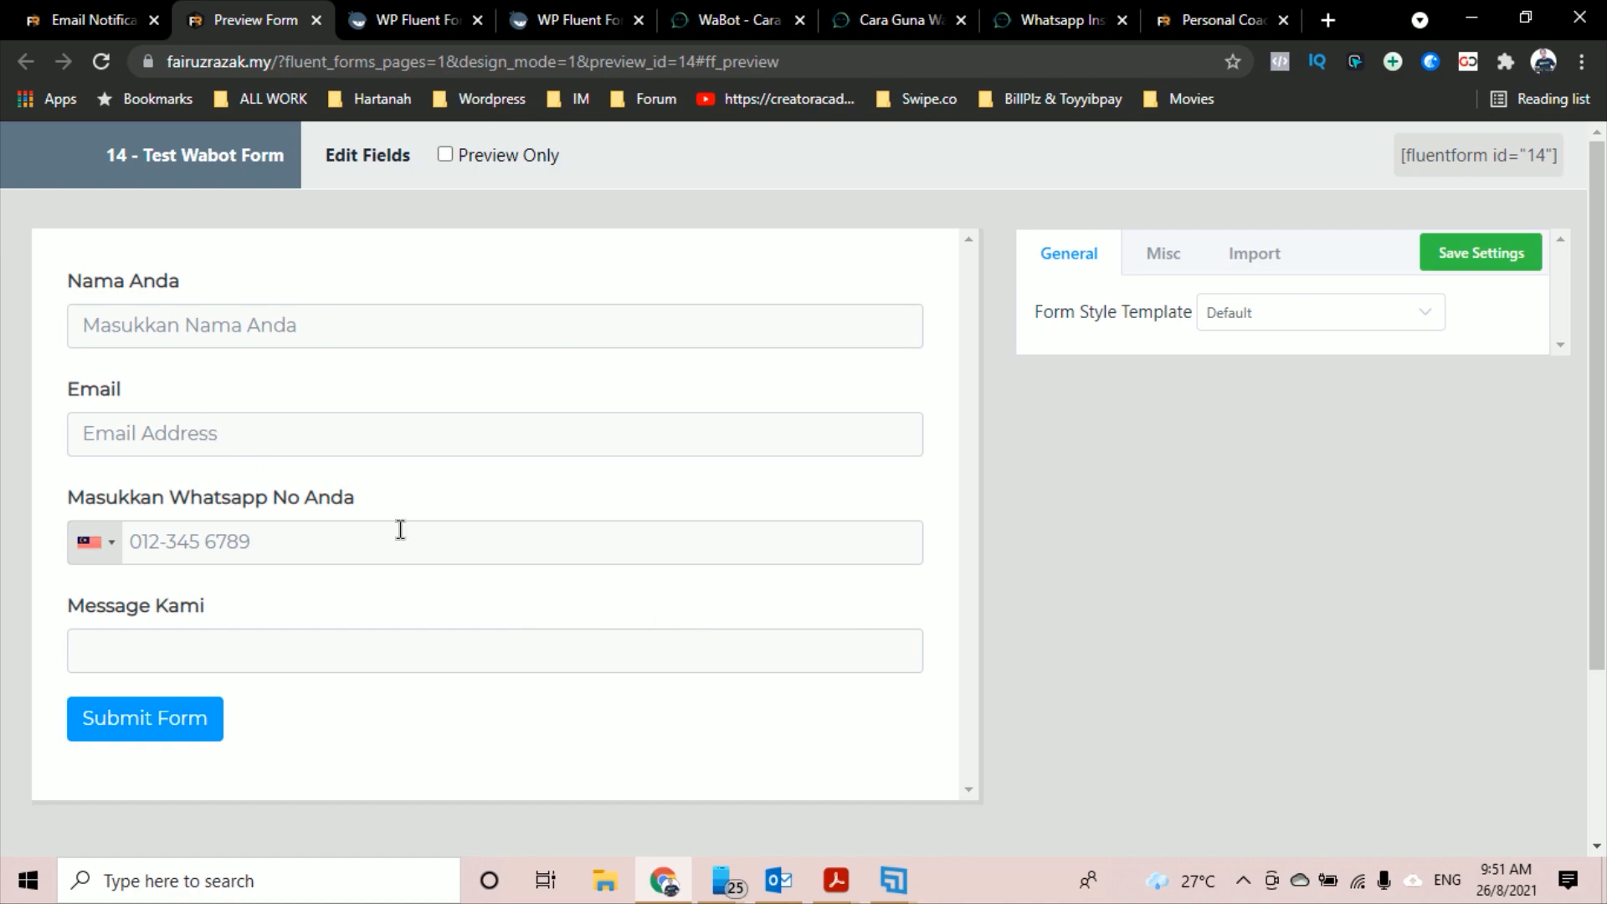
left_click(101, 19)
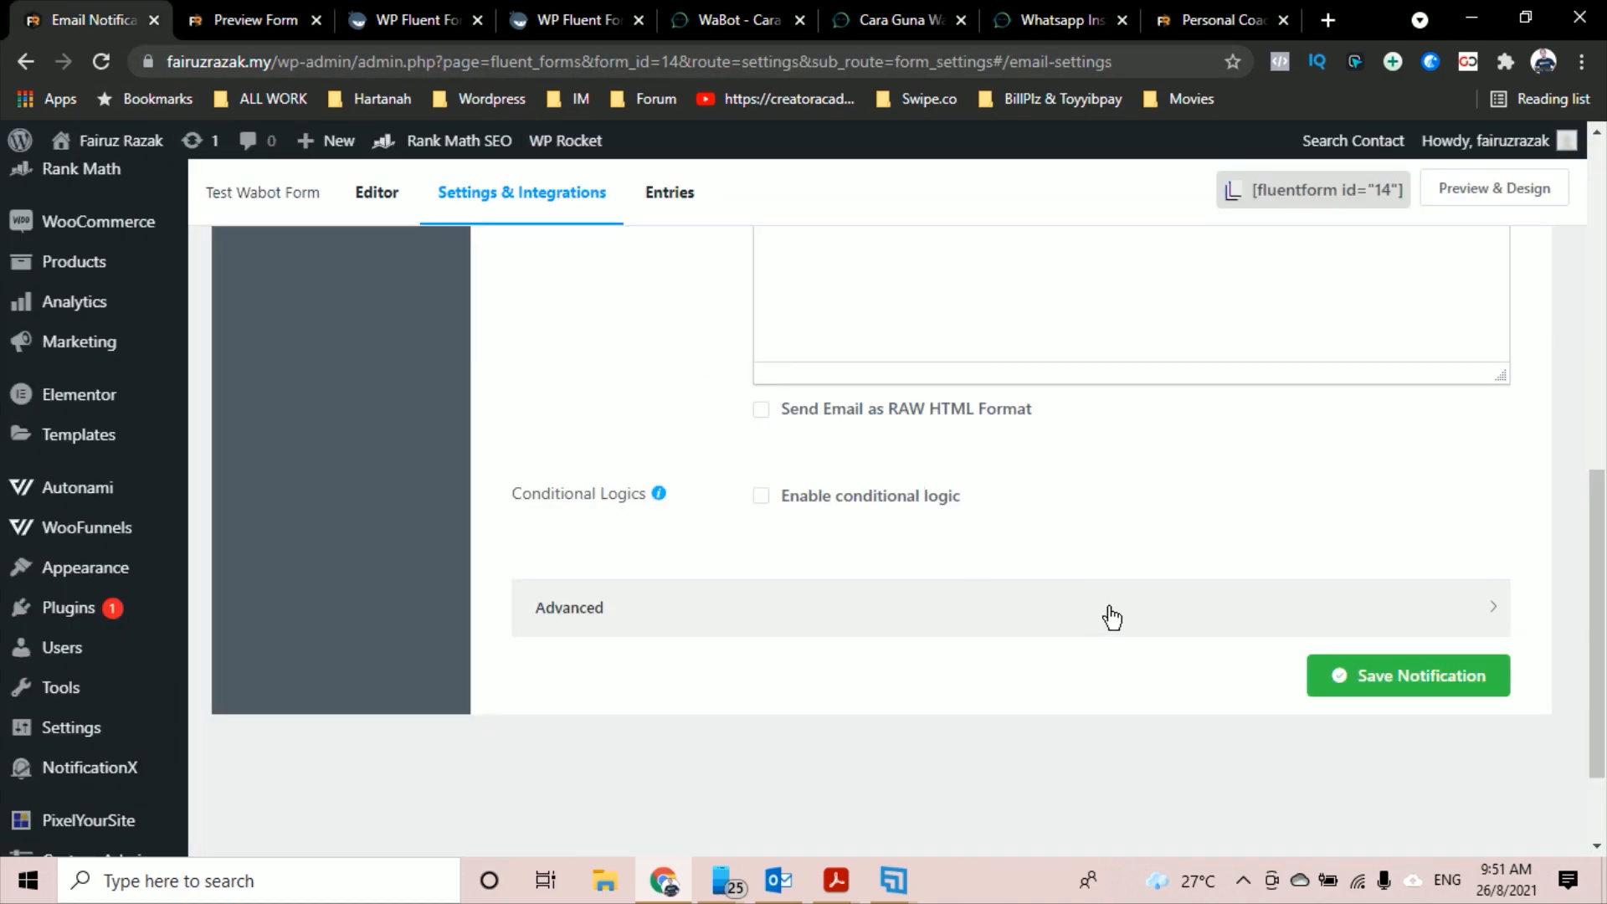
Step: Set the new notification's subject to 'Form anda telah berjaya' and save the notification
scroll(1105, 617, "up", 10)
left_click(985, 596)
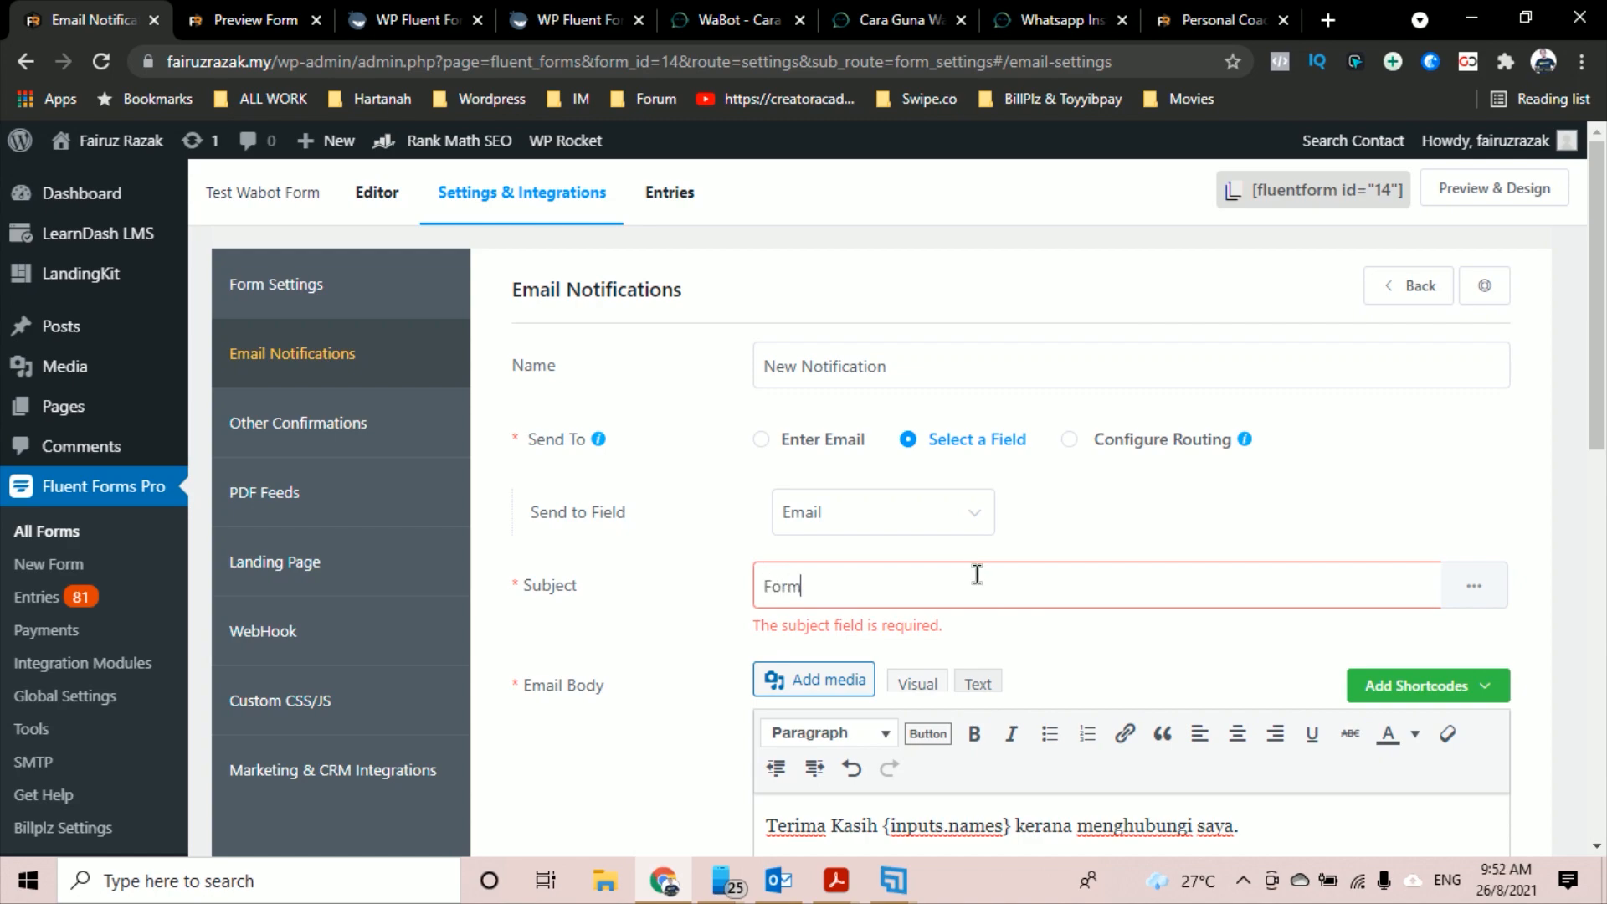
type("Form anda telah berjaya")
scroll(1423, 712, "down", 10)
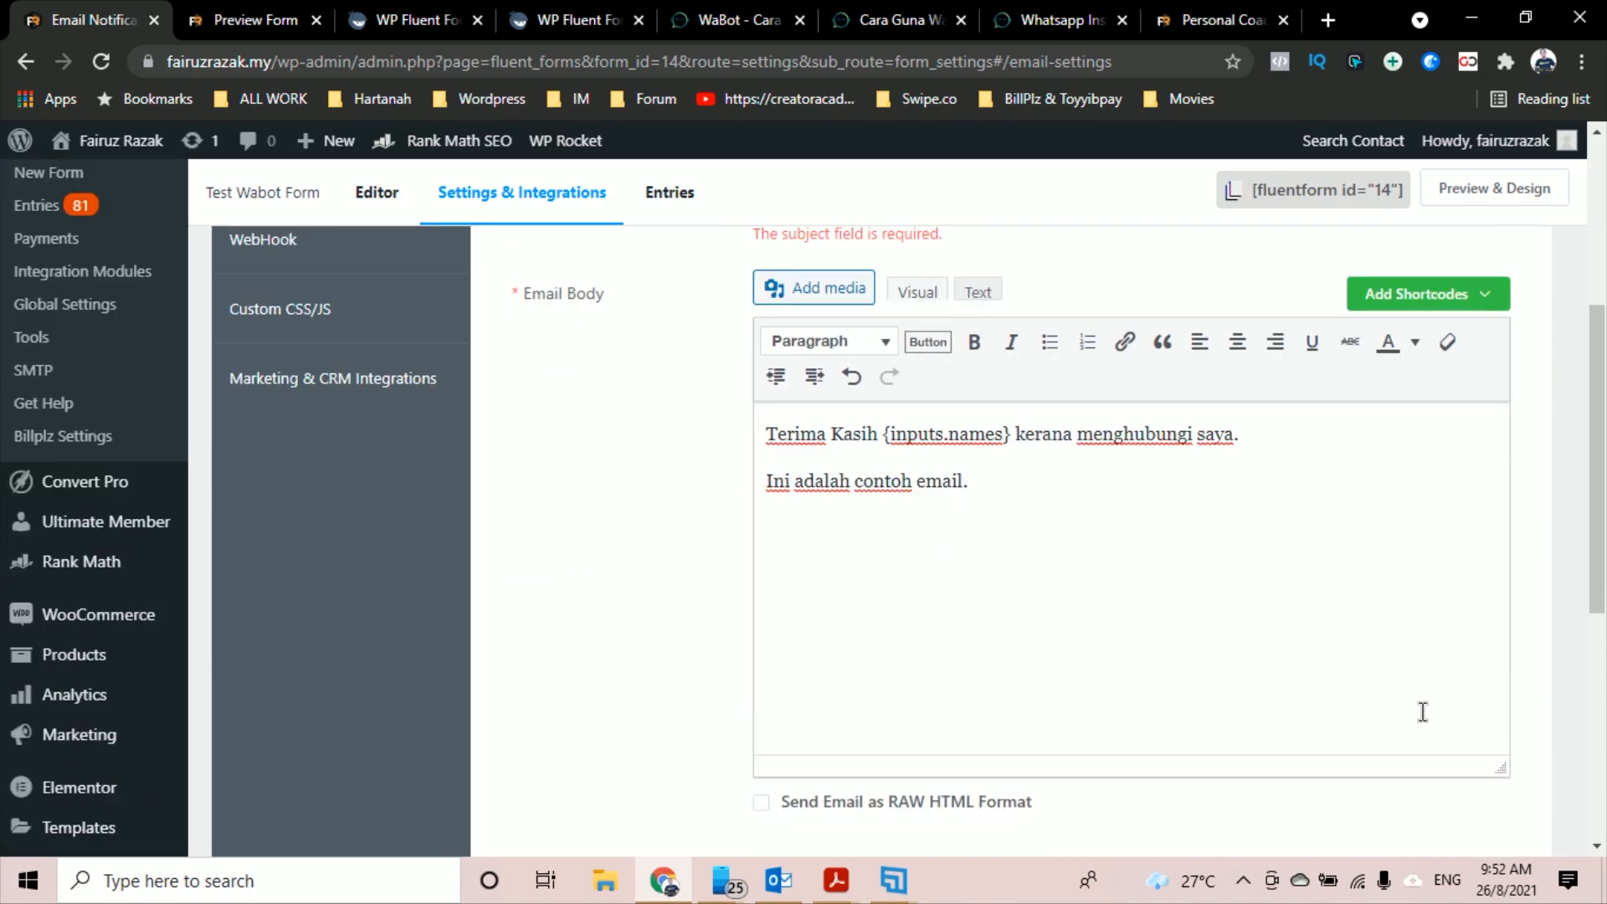
left_click(1419, 680)
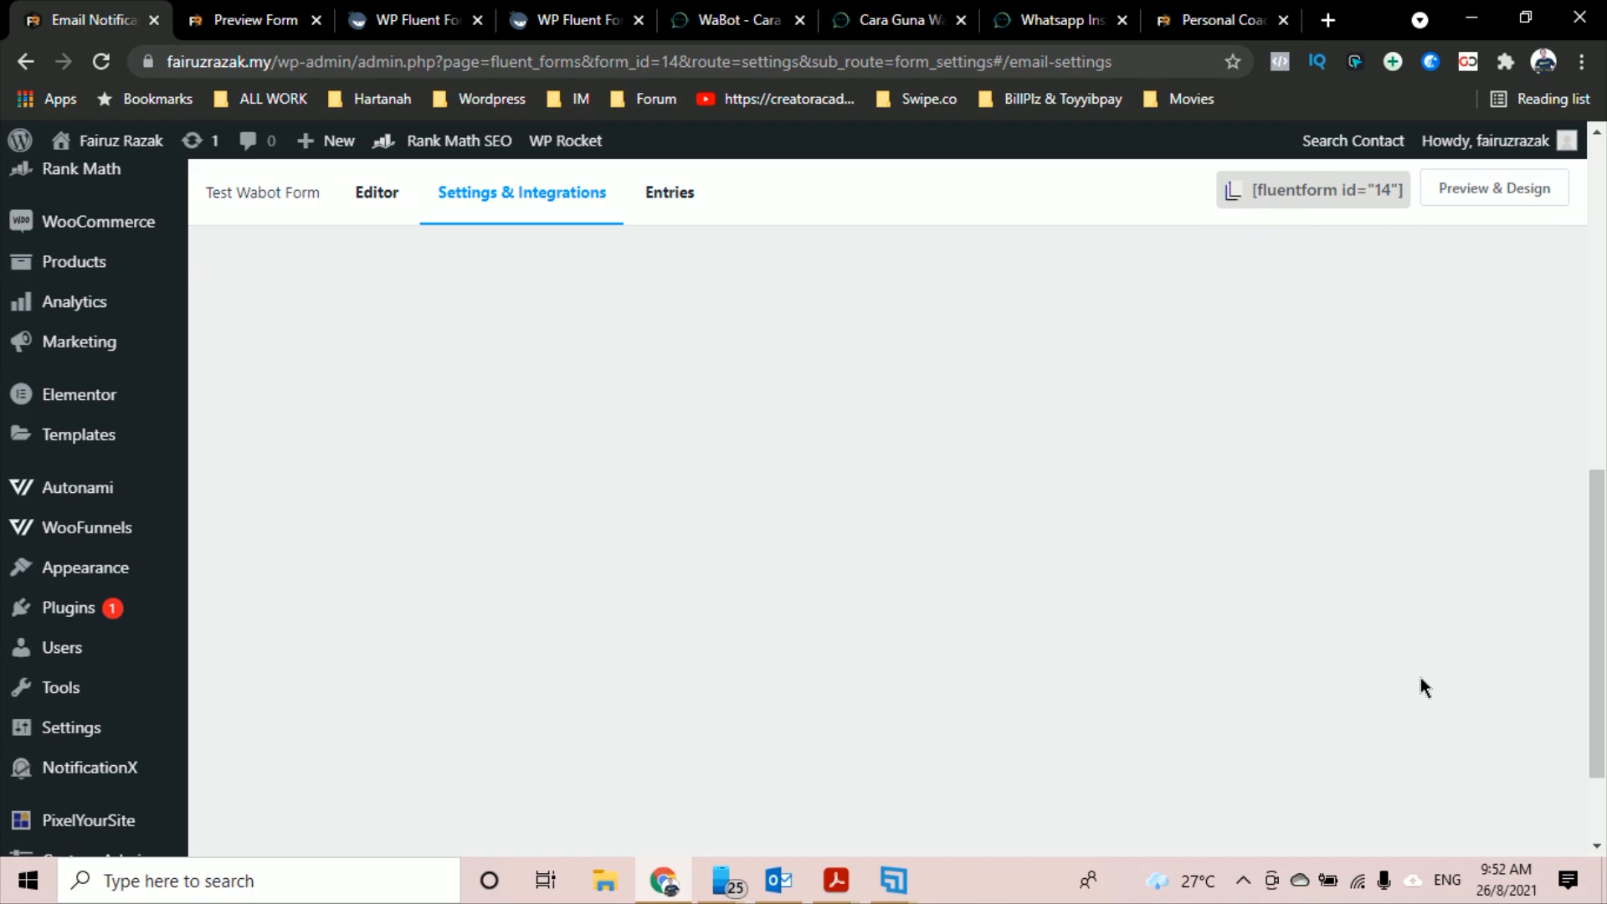
left_click(526, 203)
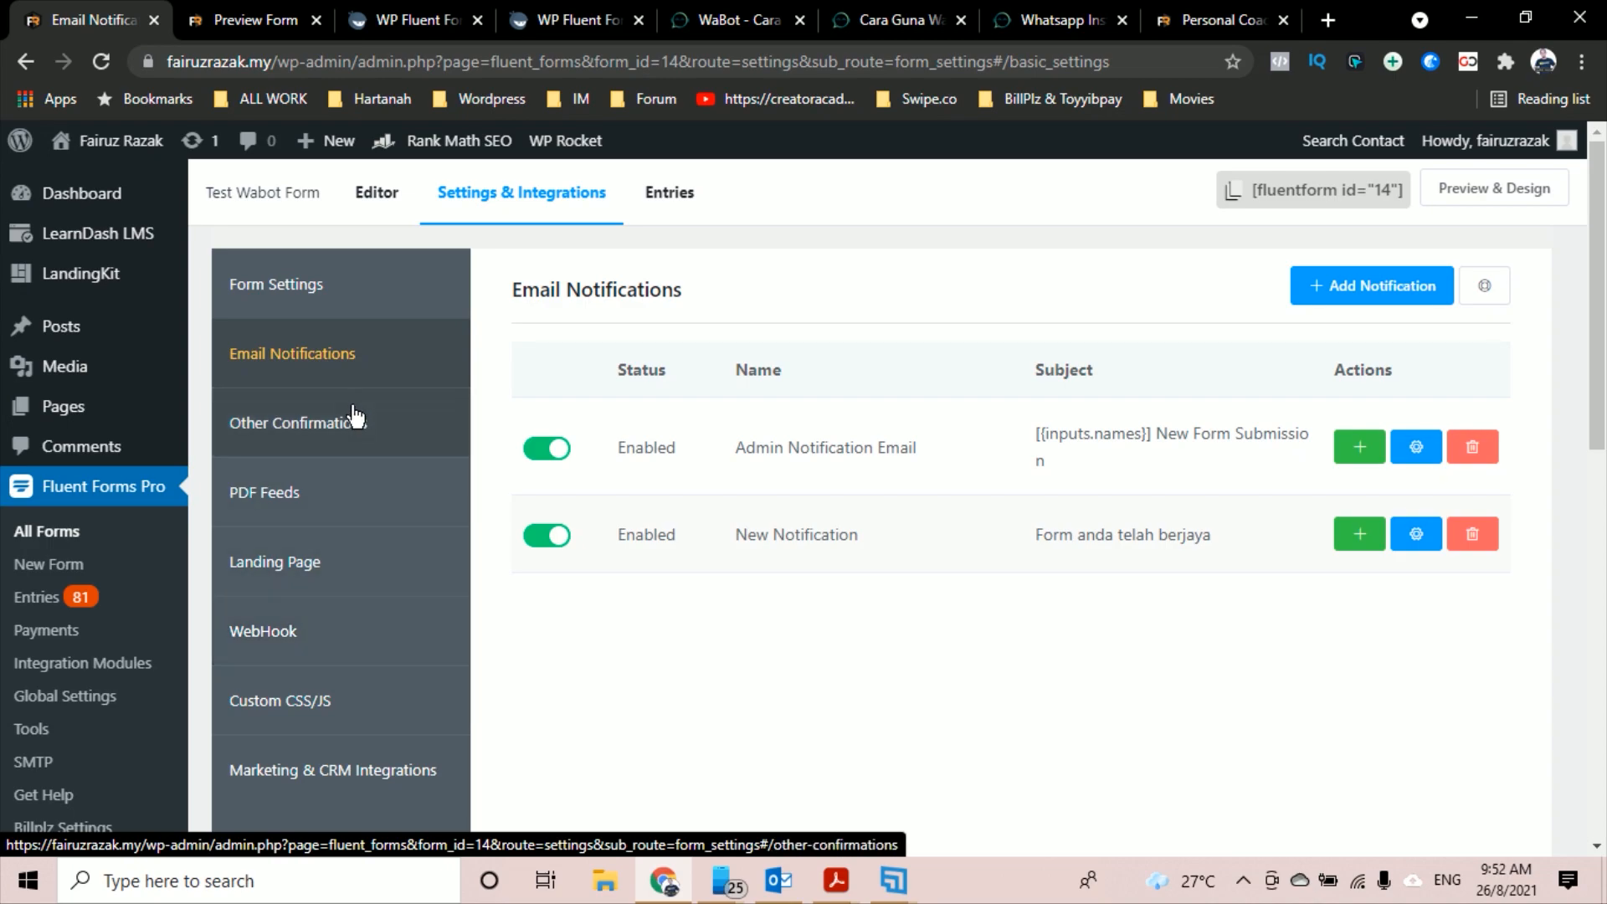
Step: Open the form's WebHook integration settings
scroll(315, 449, "down", 2)
scroll(344, 444, "up", 2)
scroll(350, 416, "down", 2)
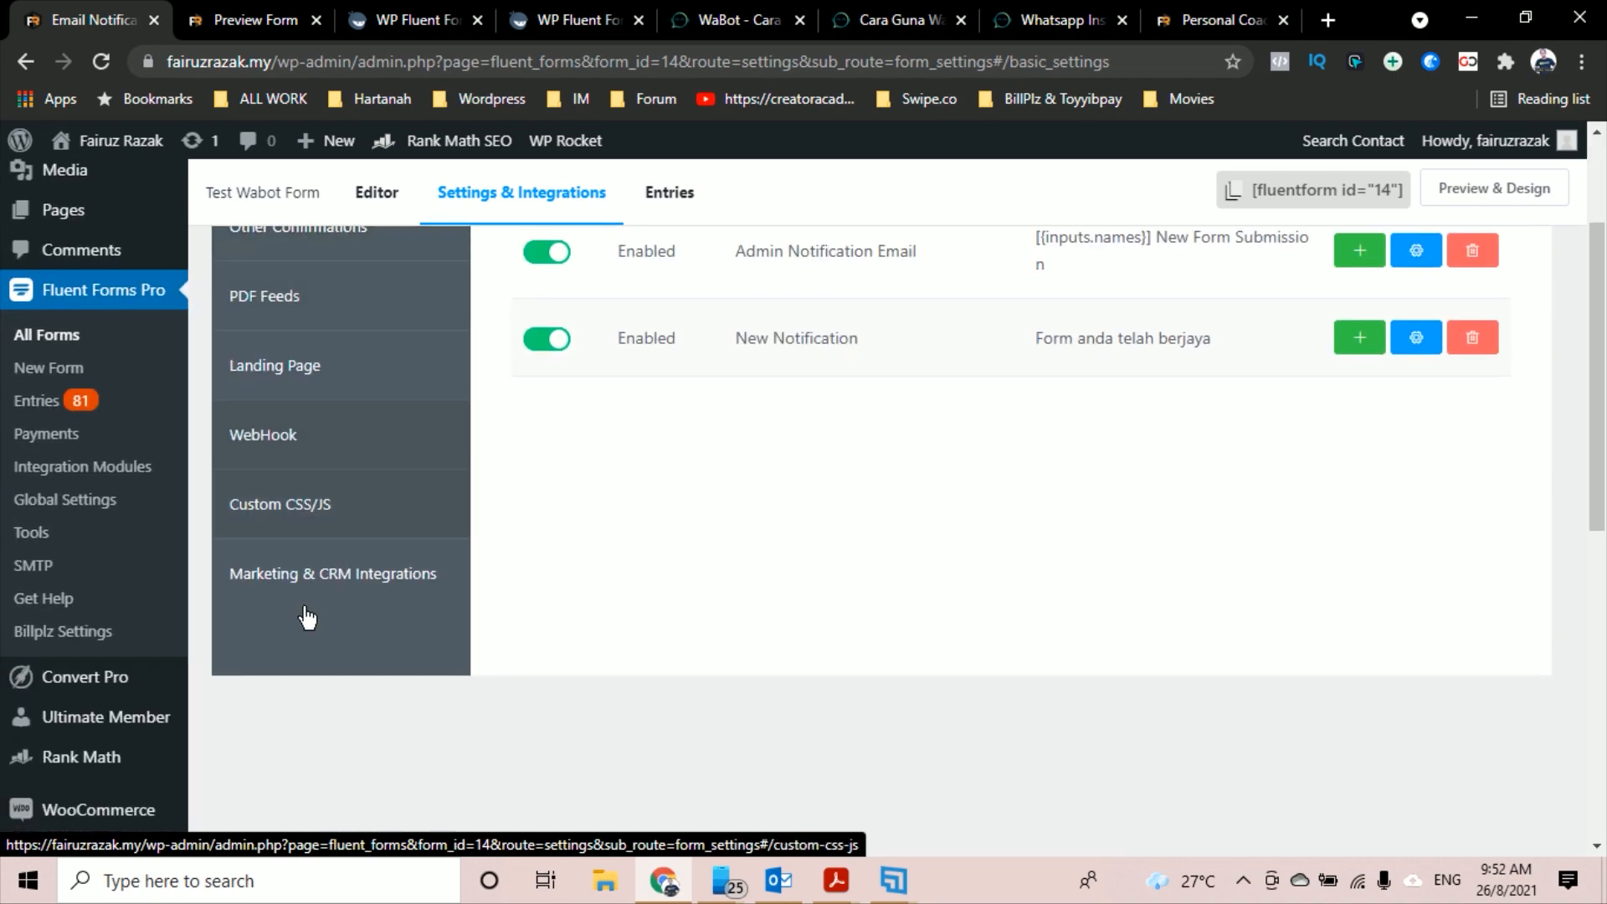
left_click(390, 435)
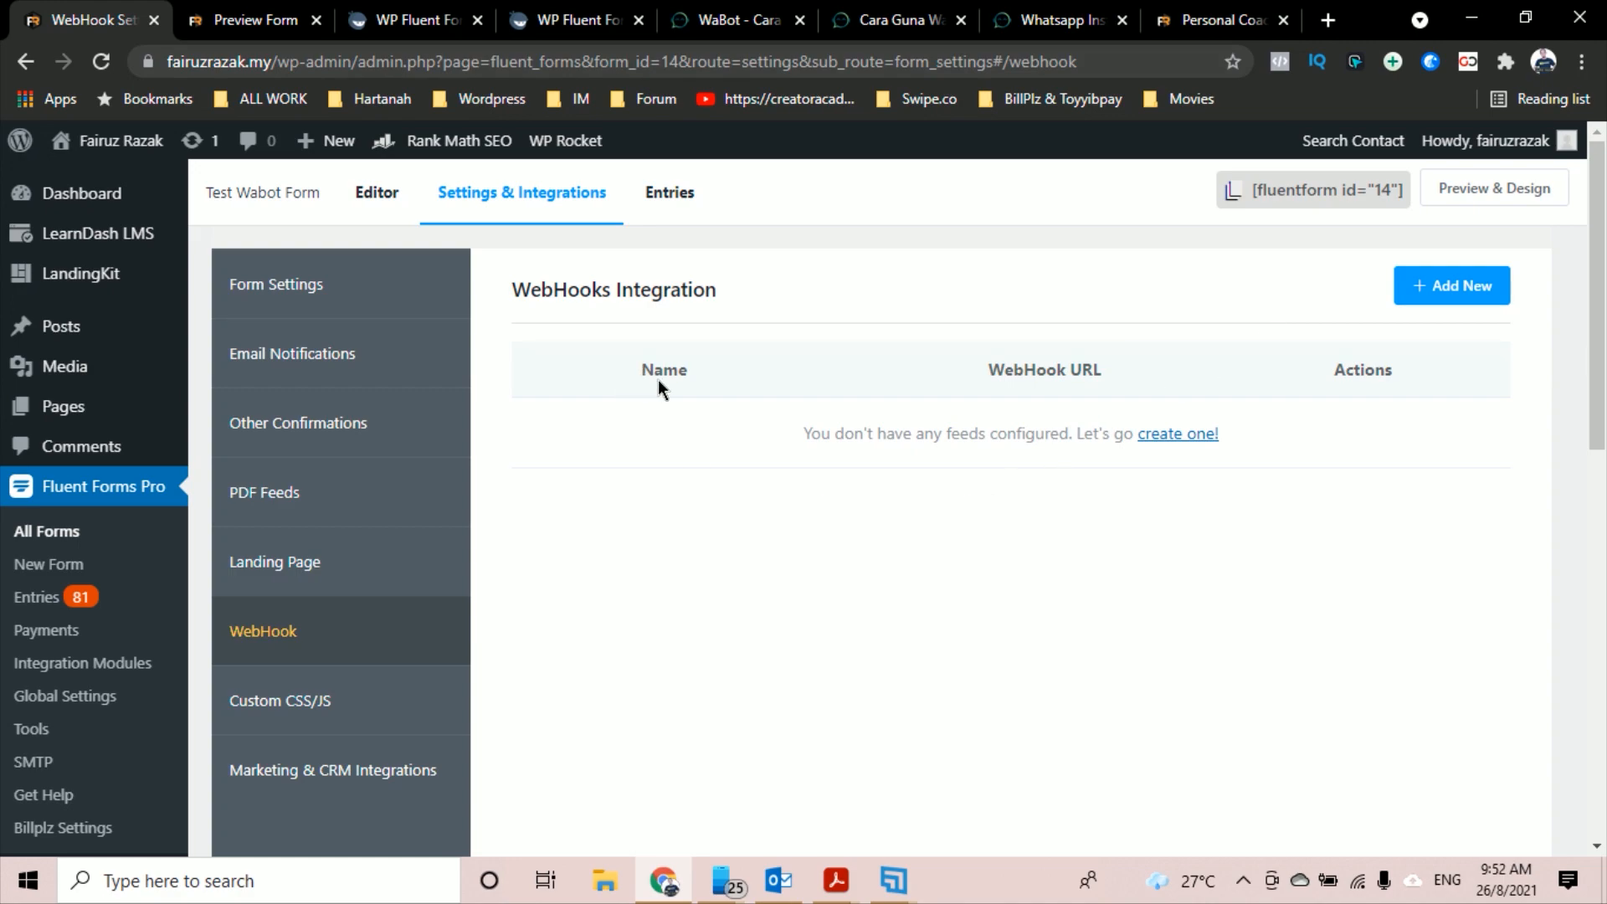
Step: Browse the WaBot website's integrations and plans, and the WhatsApp Instance dashboard, in other tabs
left_click(756, 24)
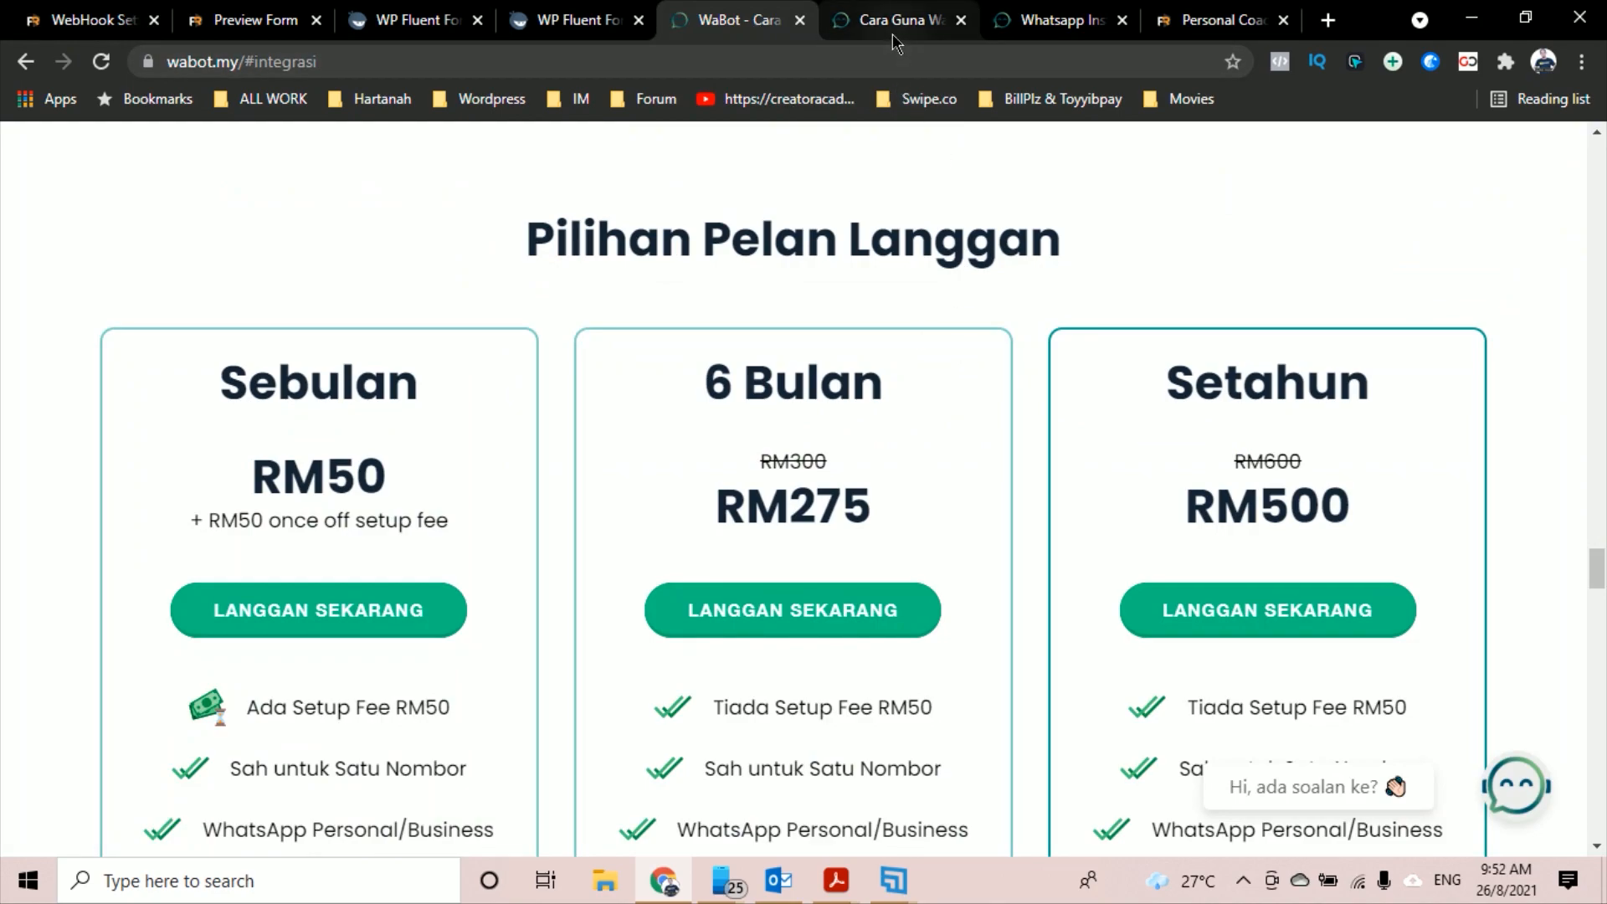
scroll(1044, 380, "up", 10)
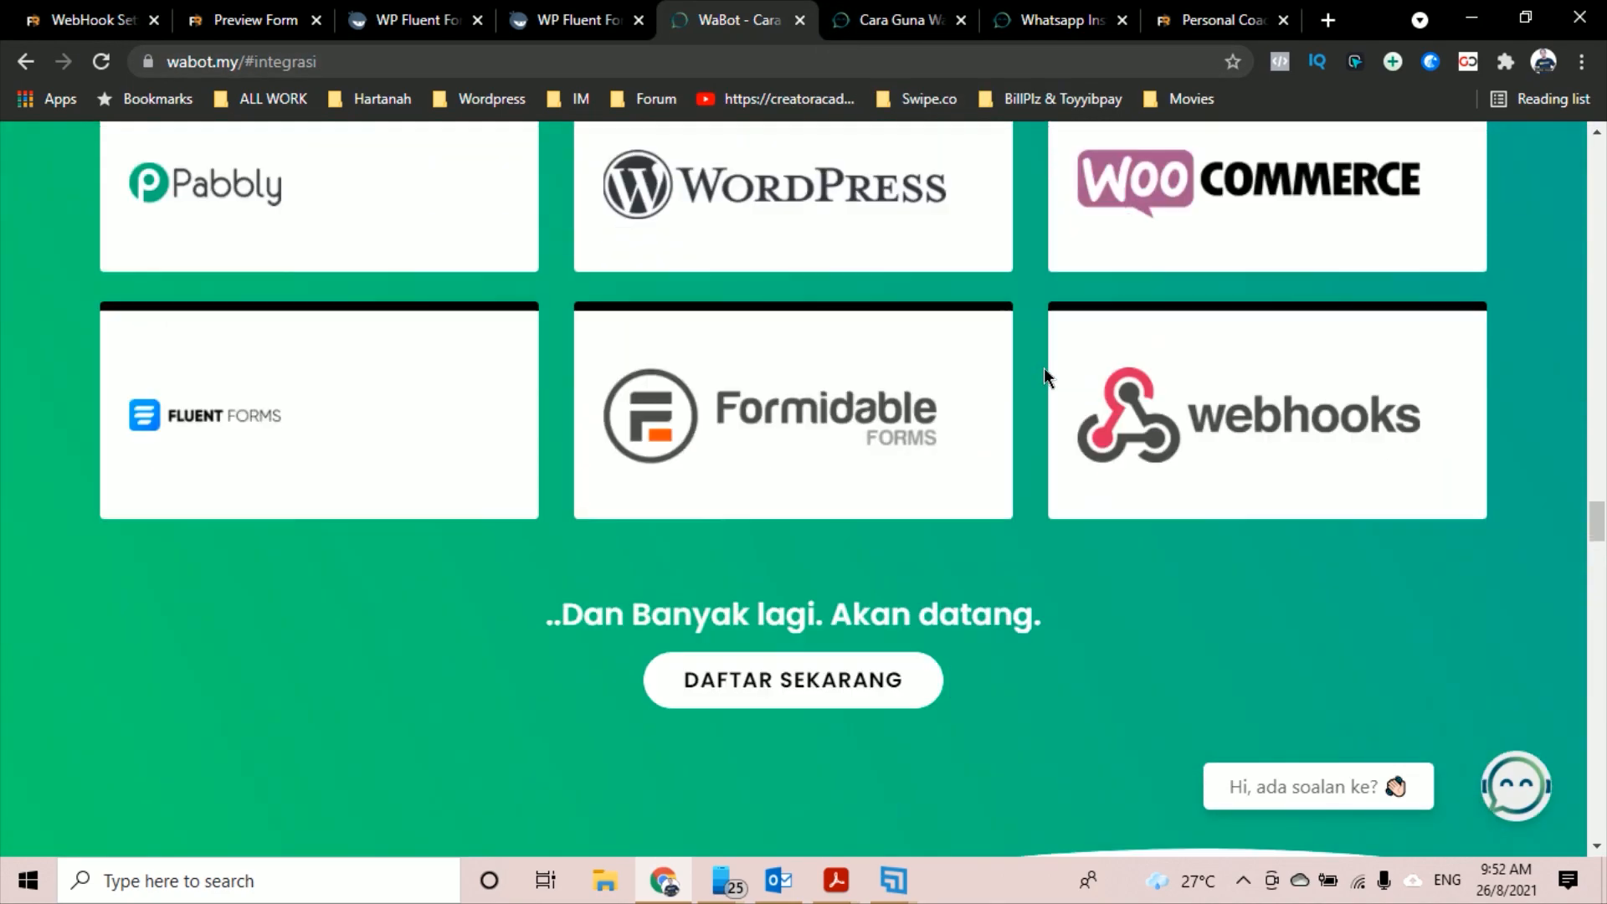
scroll(1043, 368, "down", 20)
scroll(1043, 369, "up", 7)
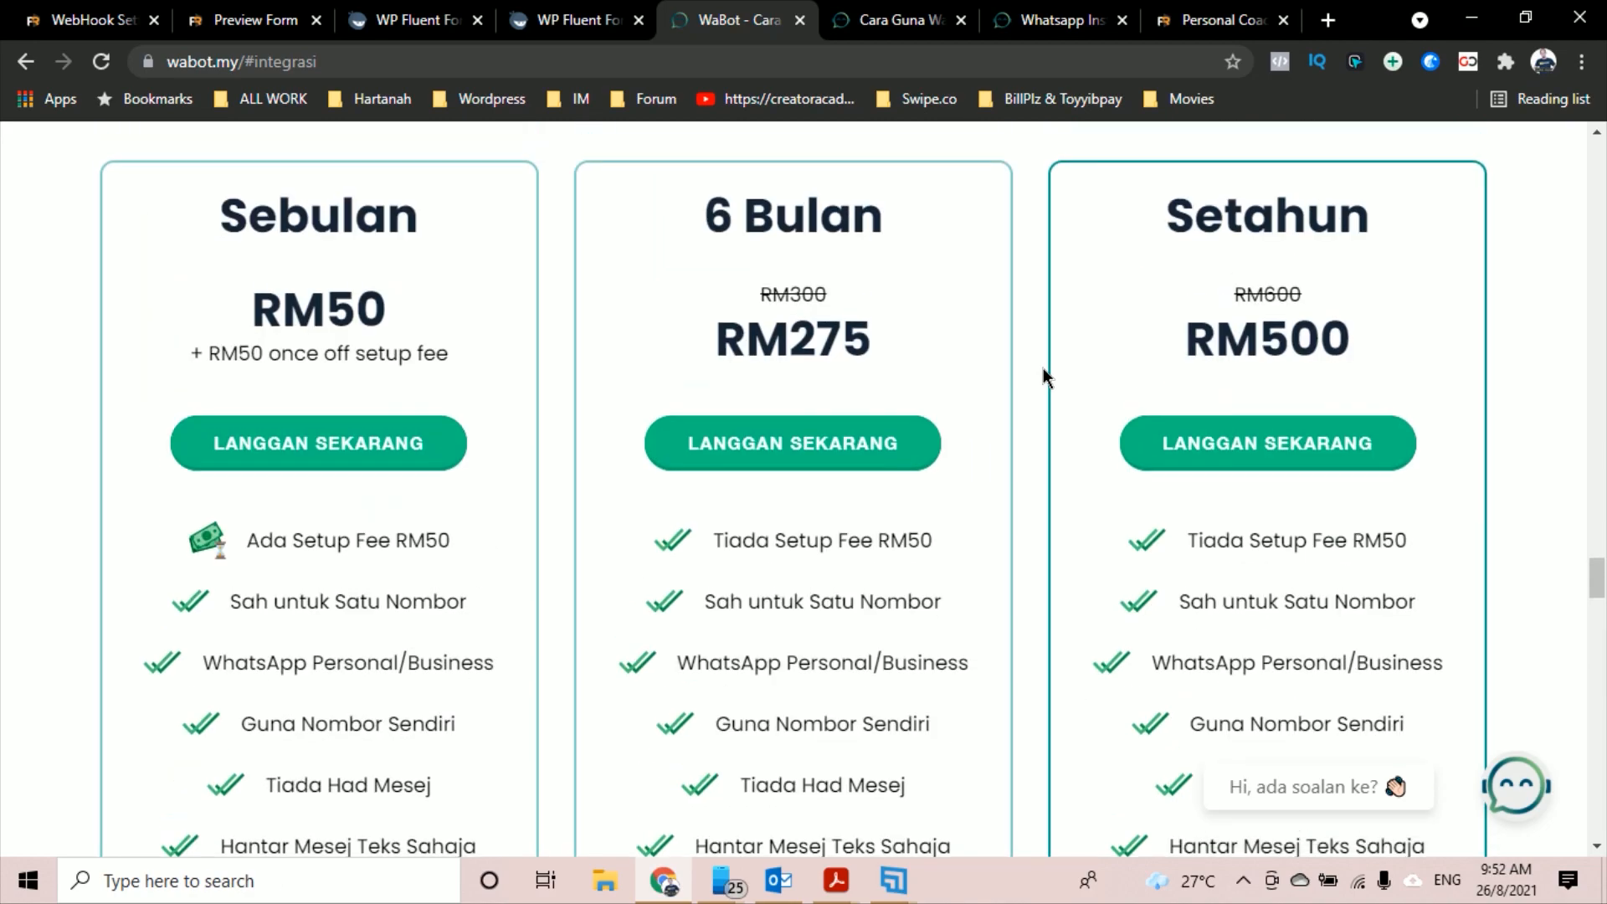
scroll(1043, 368, "down", 2)
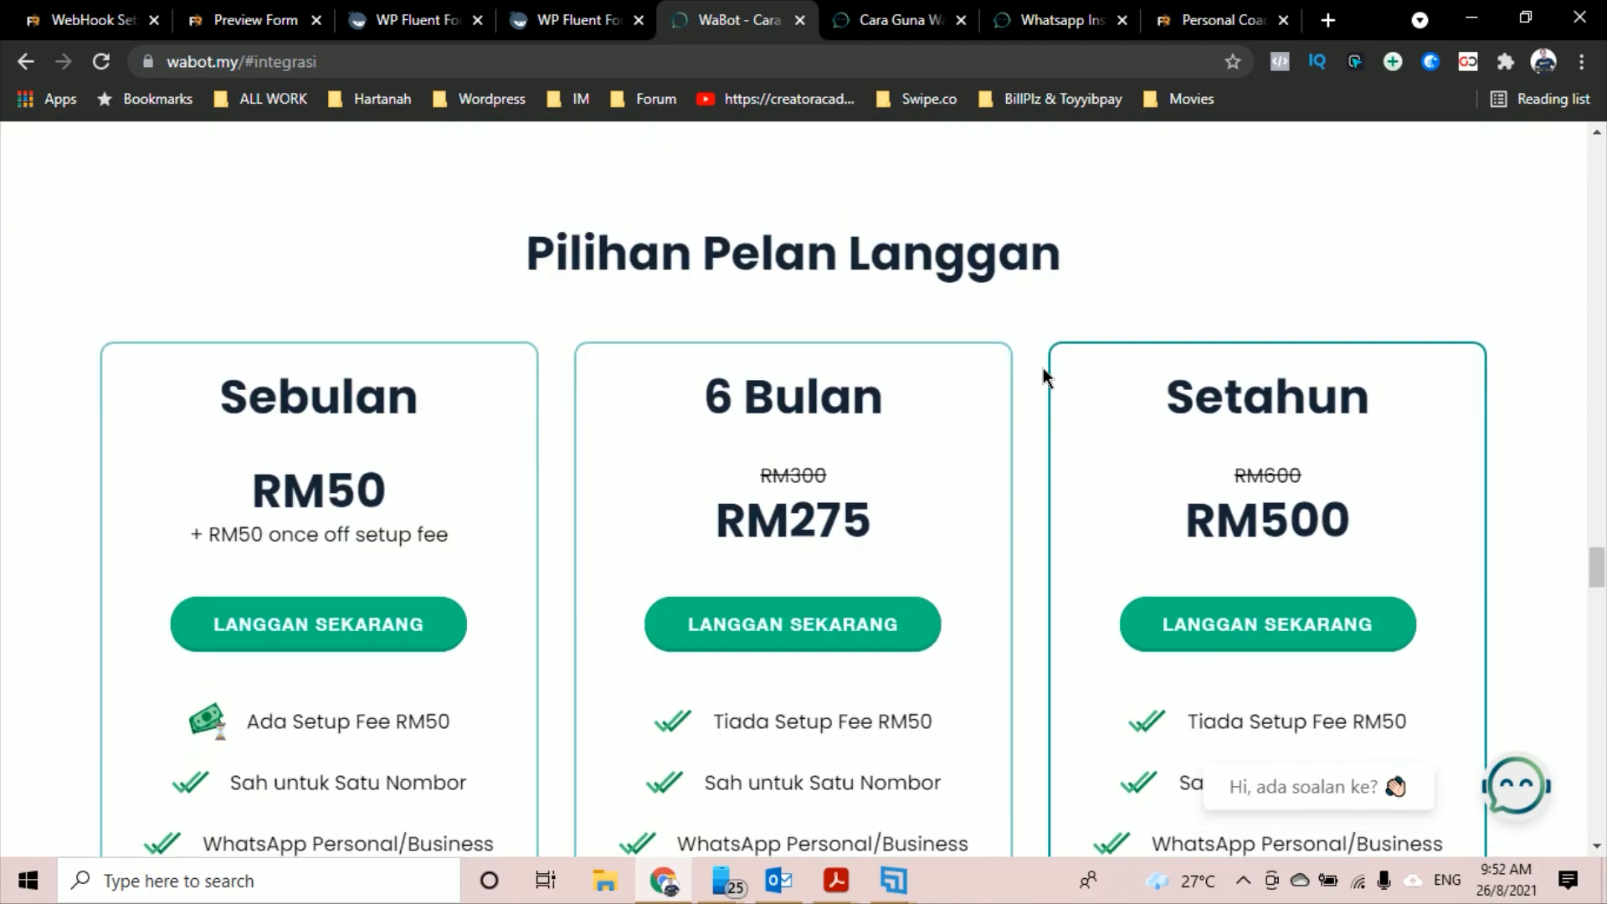
scroll(1043, 369, "down", 15)
scroll(1043, 366, "up", 12)
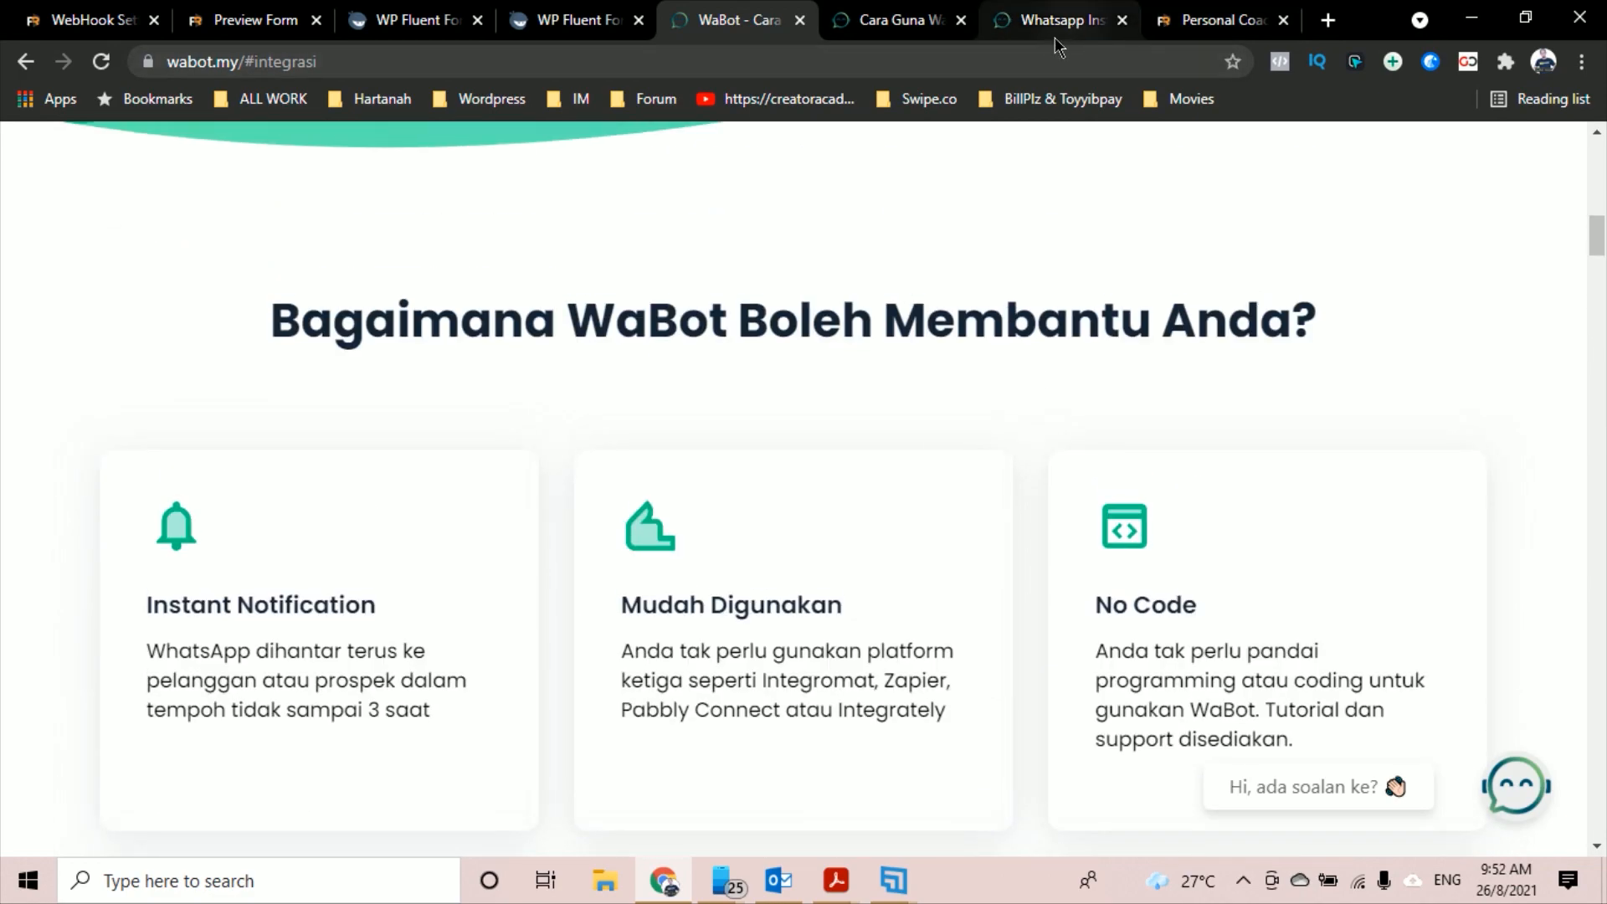
left_click(1007, 27)
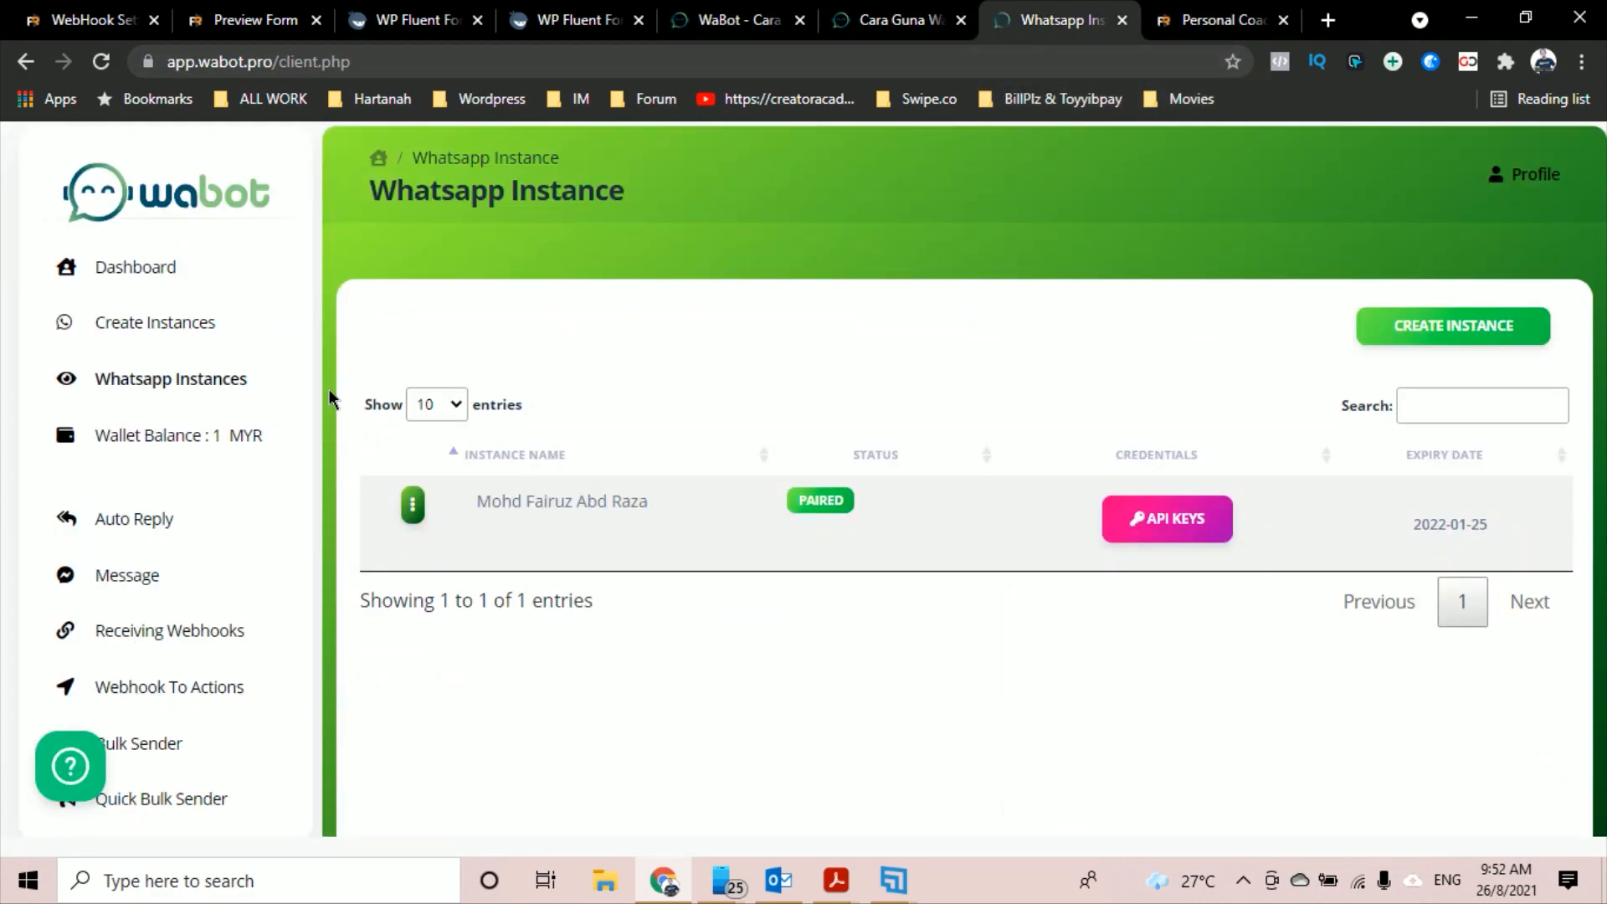
scroll(232, 474, "down", 4)
scroll(264, 494, "up", 4)
Step: Read the 'Cara Guna WaBot via WP Fluent Forms' tutorial notes on the webhook setup steps
left_click(900, 20)
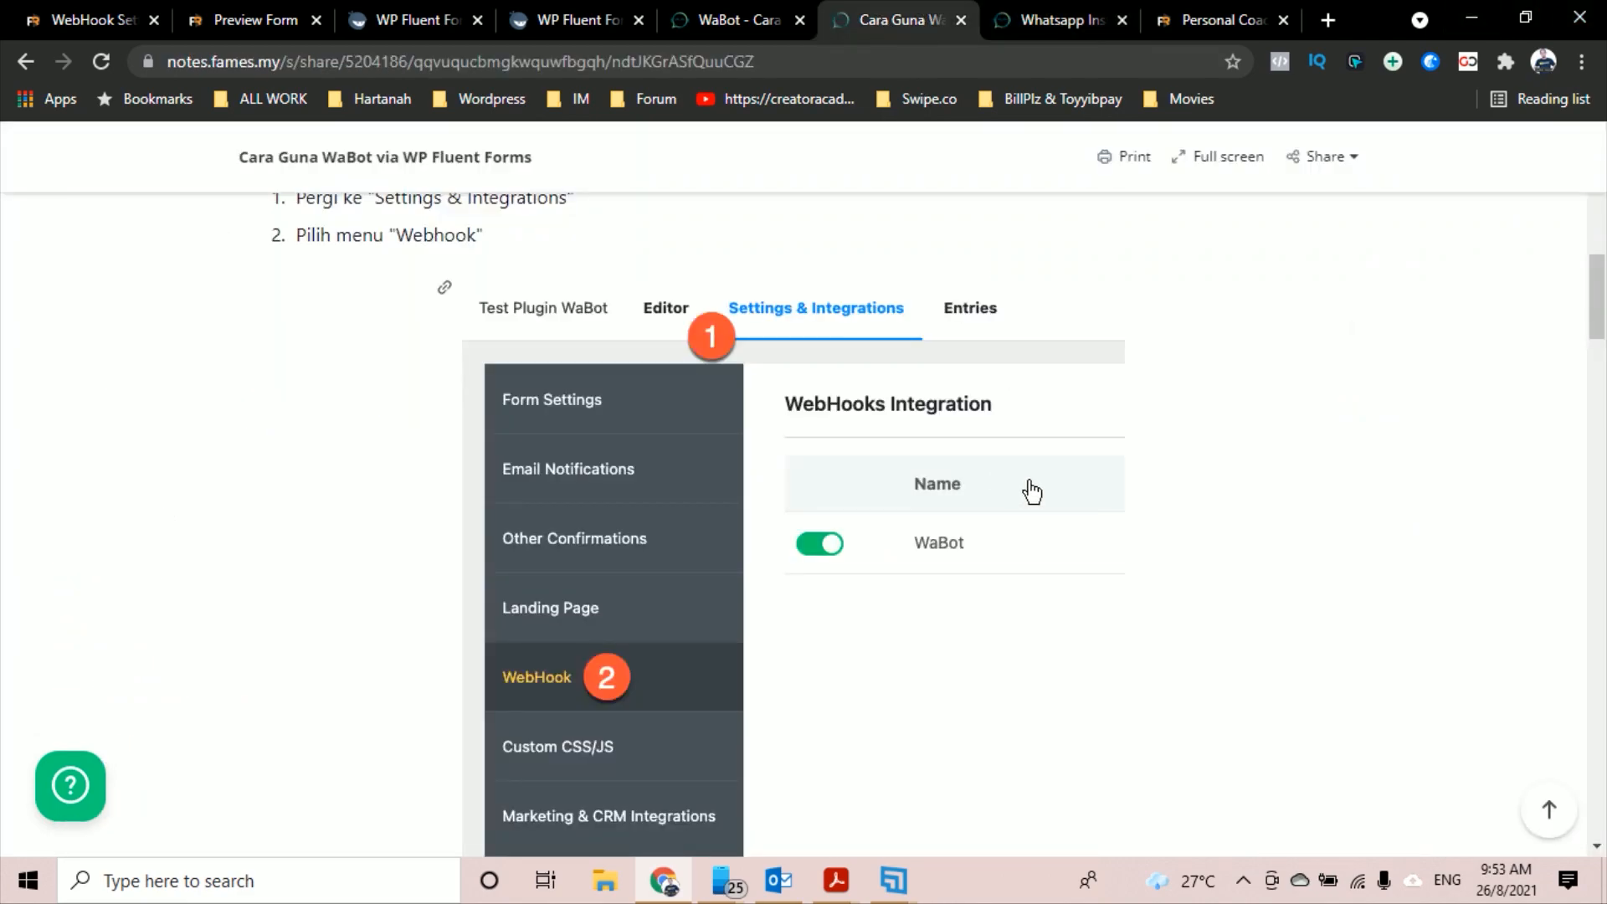
scroll(1032, 492, "up", 2)
scroll(805, 435, "up", 6)
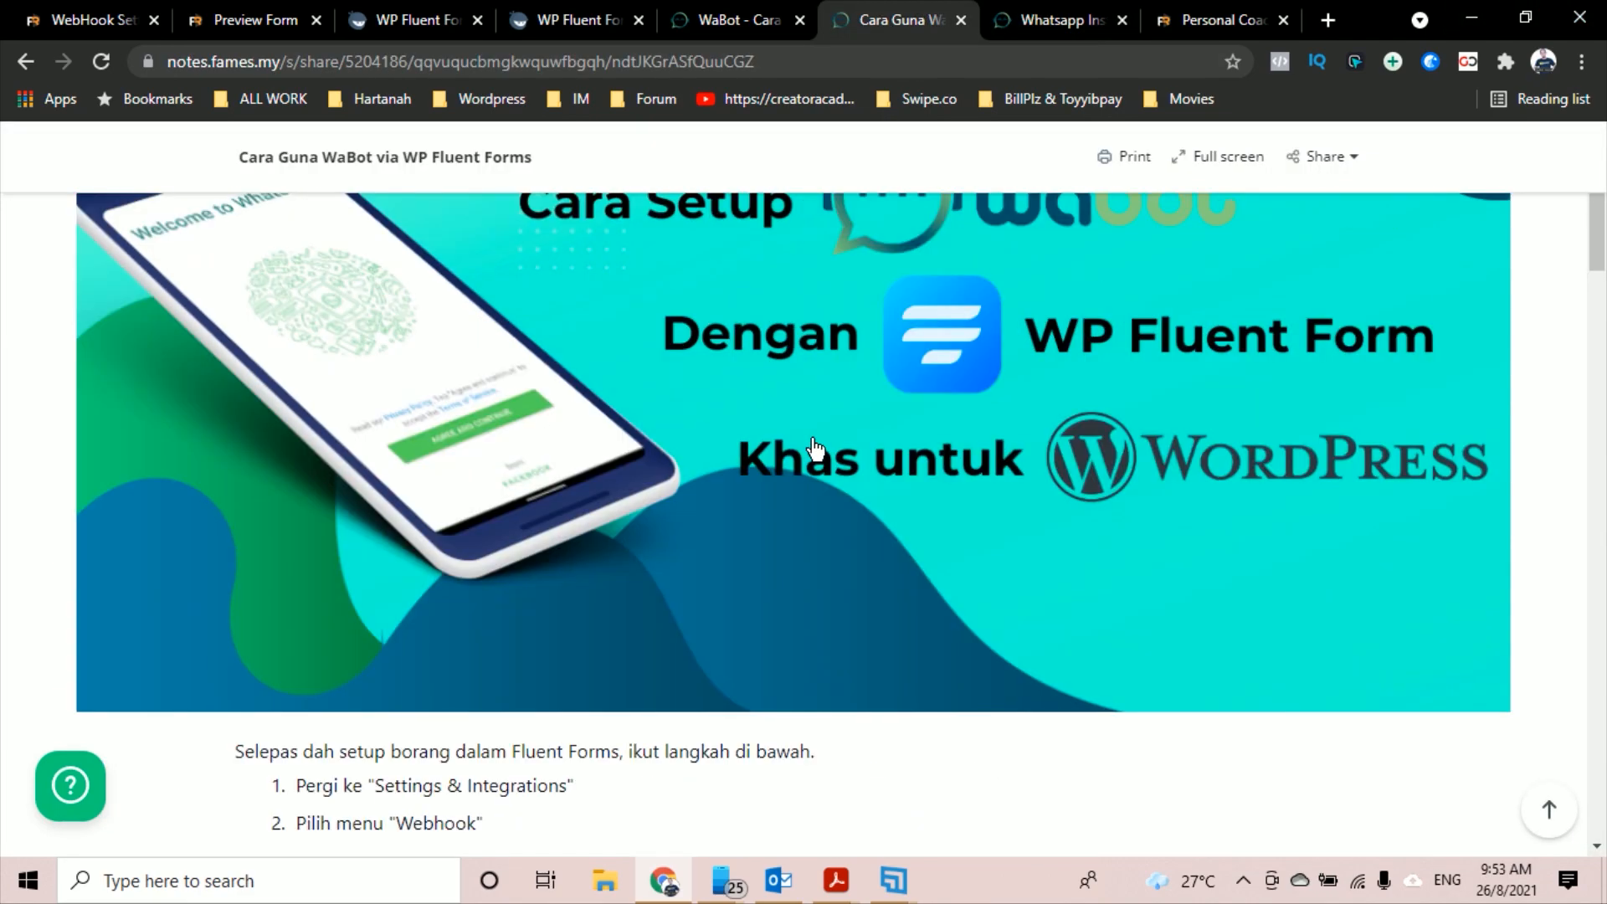
scroll(814, 449, "down", 2)
scroll(814, 448, "down", 4)
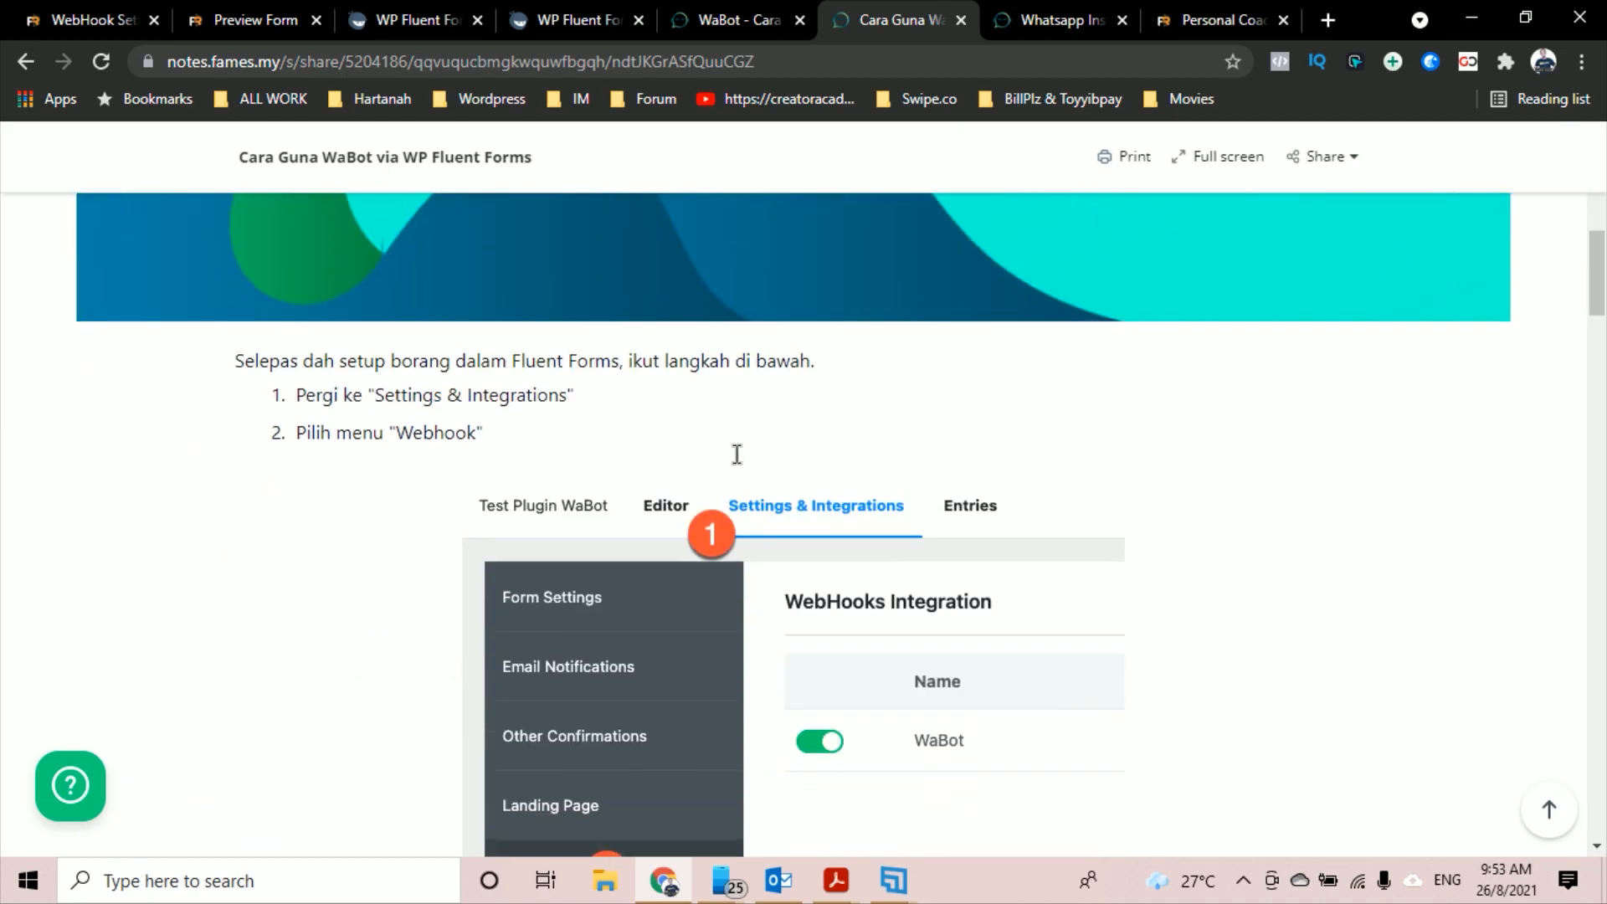
scroll(450, 447, "down", 2)
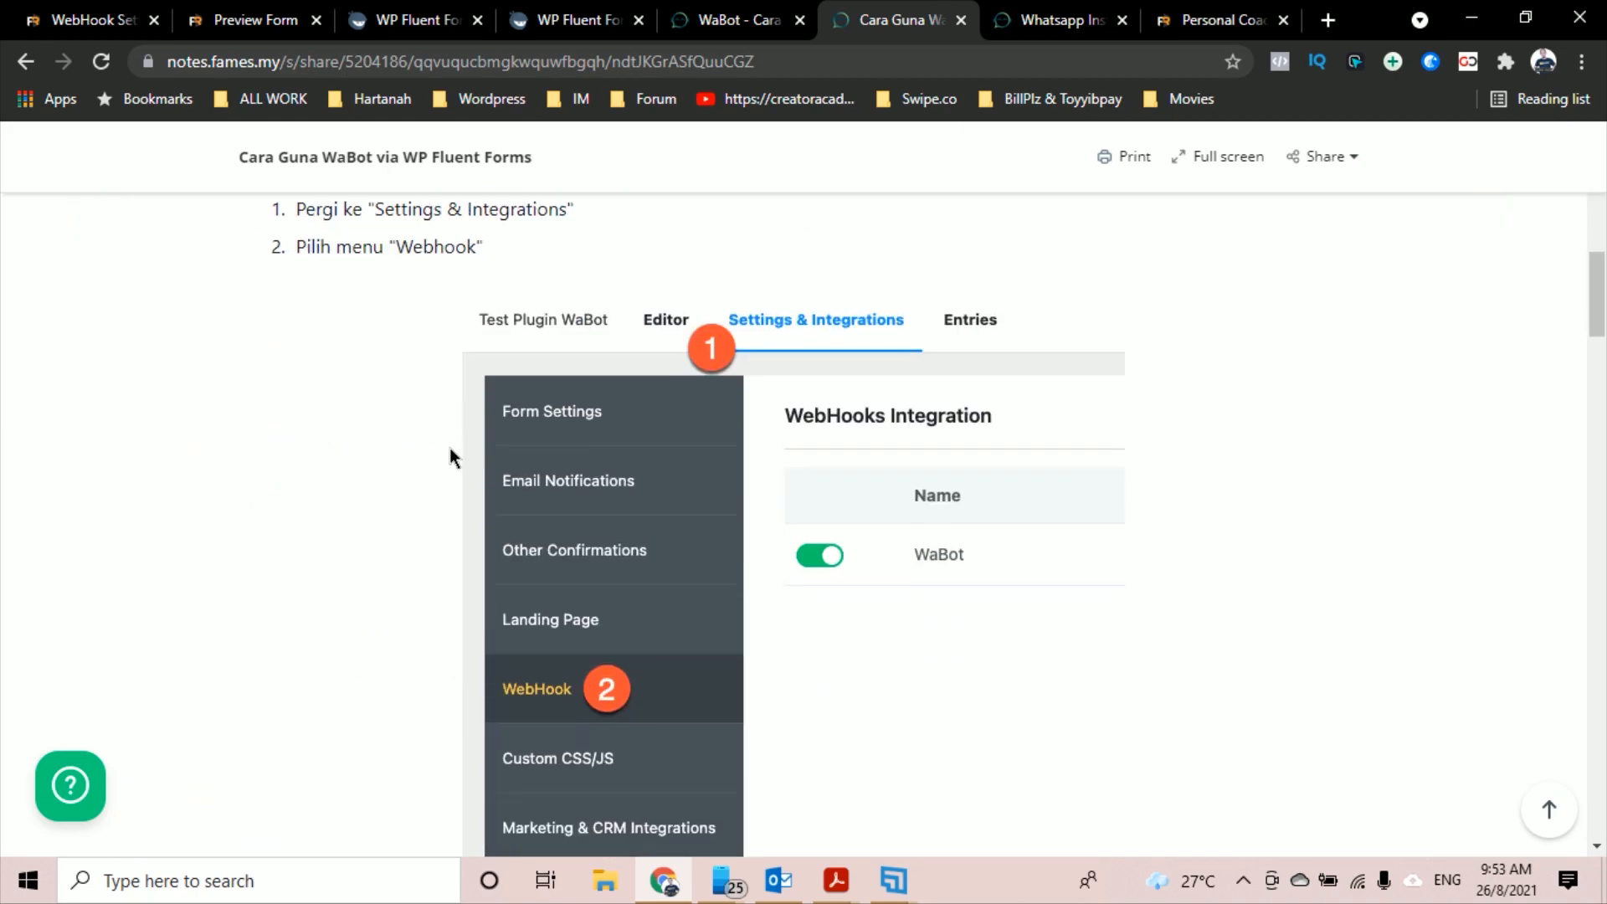
scroll(632, 670, "down", 2)
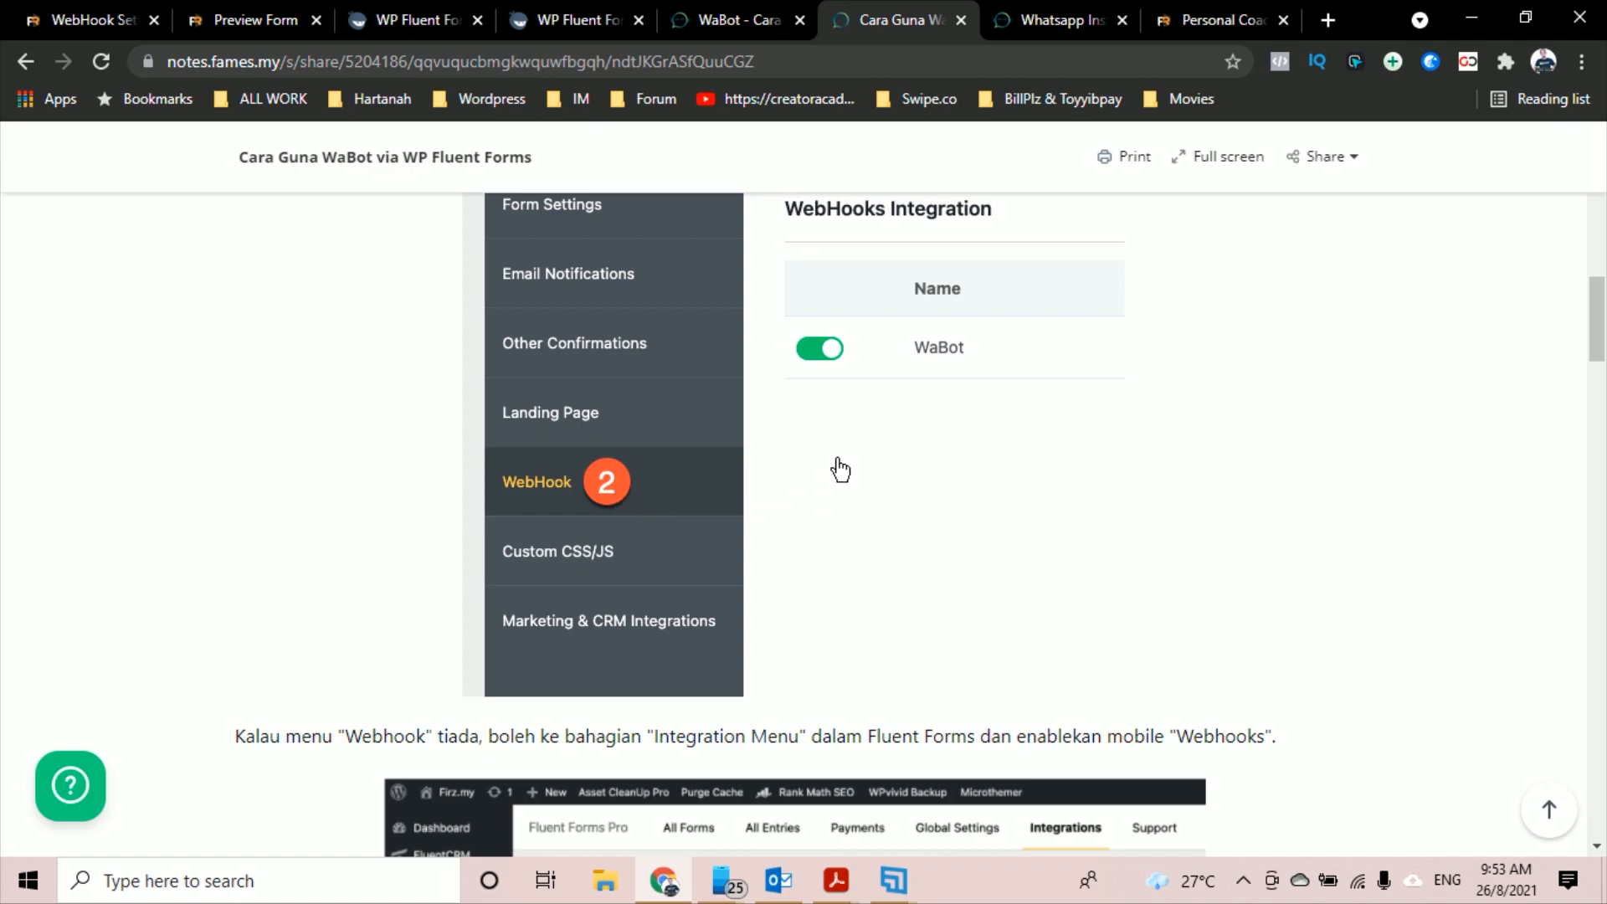
Step: Return to the form's WebHook settings and add a new webhook feed named 'Wabot'
left_click(1062, 20)
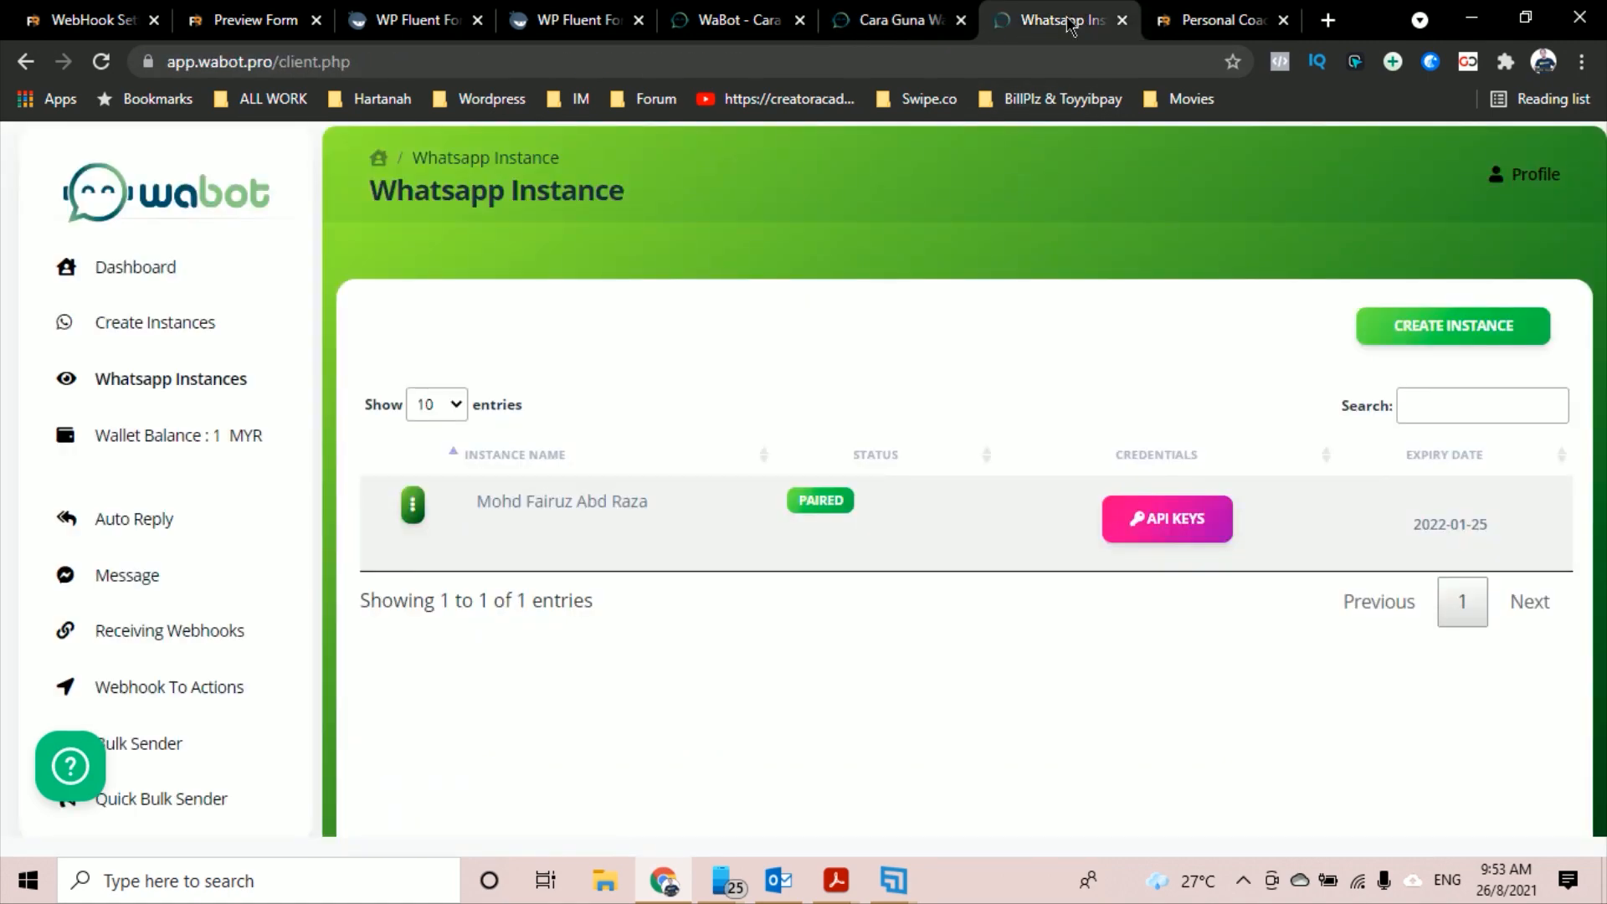
left_click(738, 20)
left_click(88, 24)
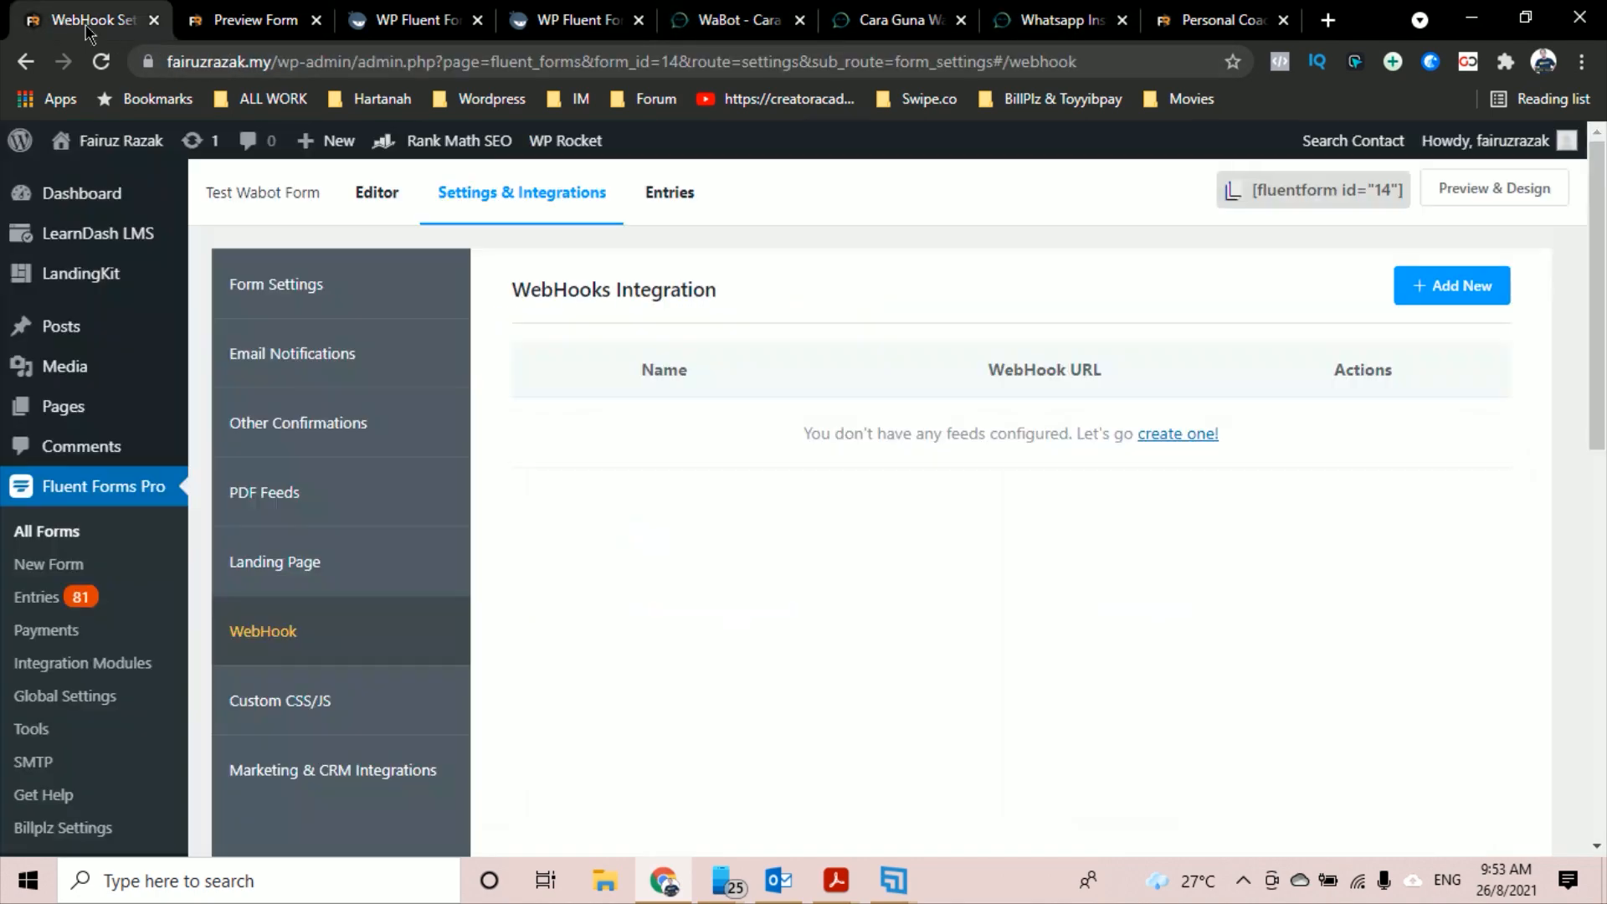
left_click(1457, 287)
left_click(935, 373)
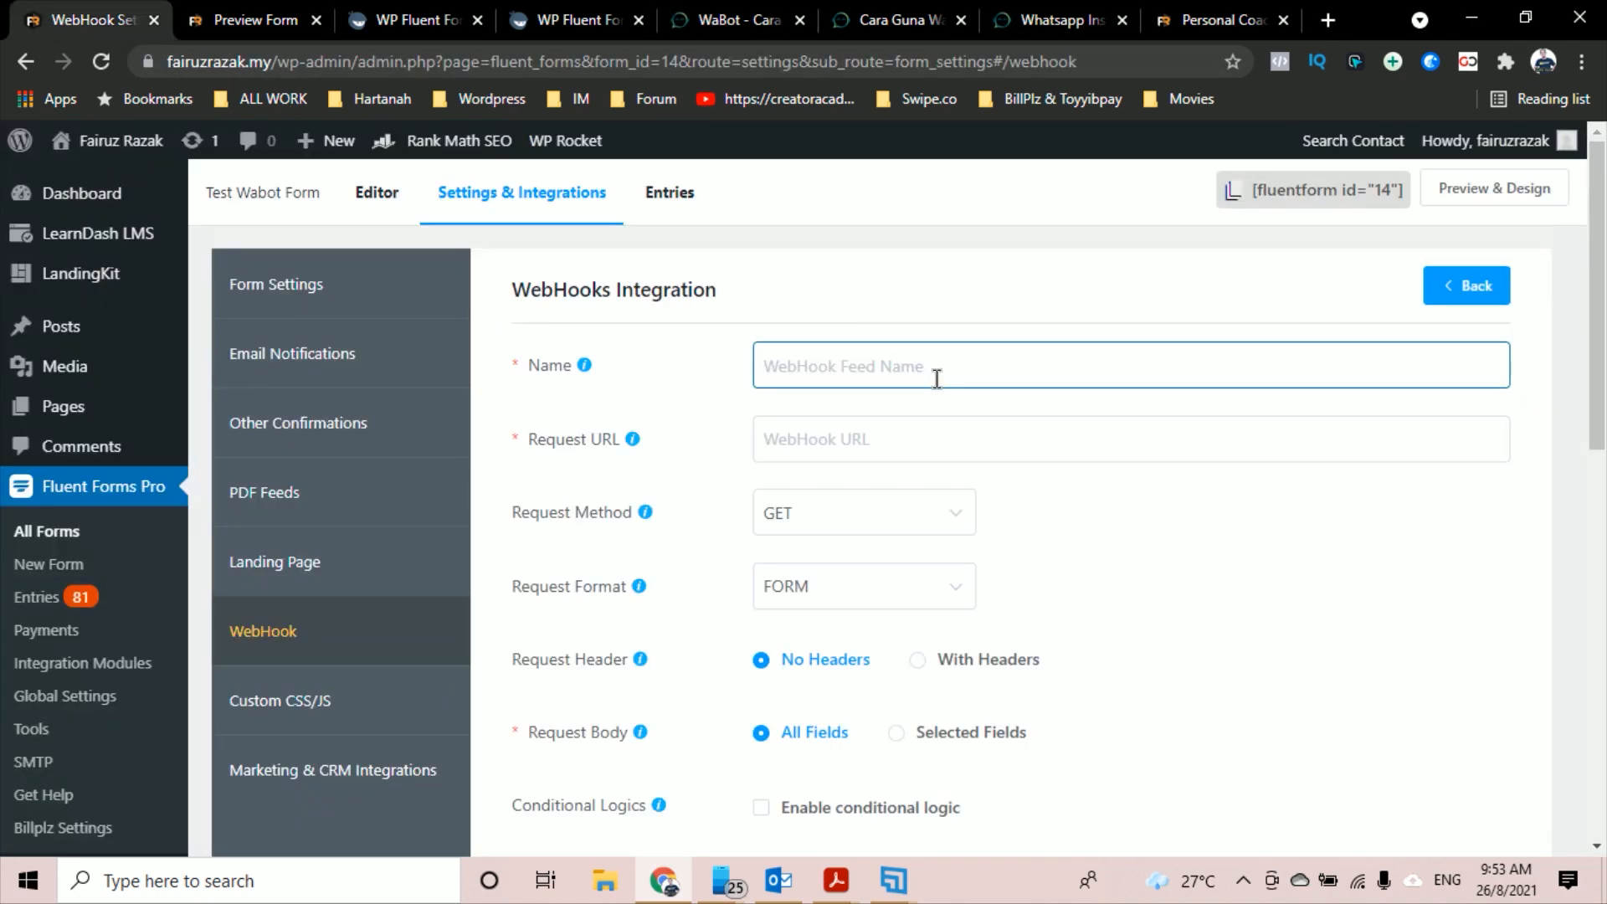
type("Wabot")
Step: Review the form preview and the tutorial notes on enabling the Webhooks module and its request settings
left_click(1202, 30)
left_click(255, 23)
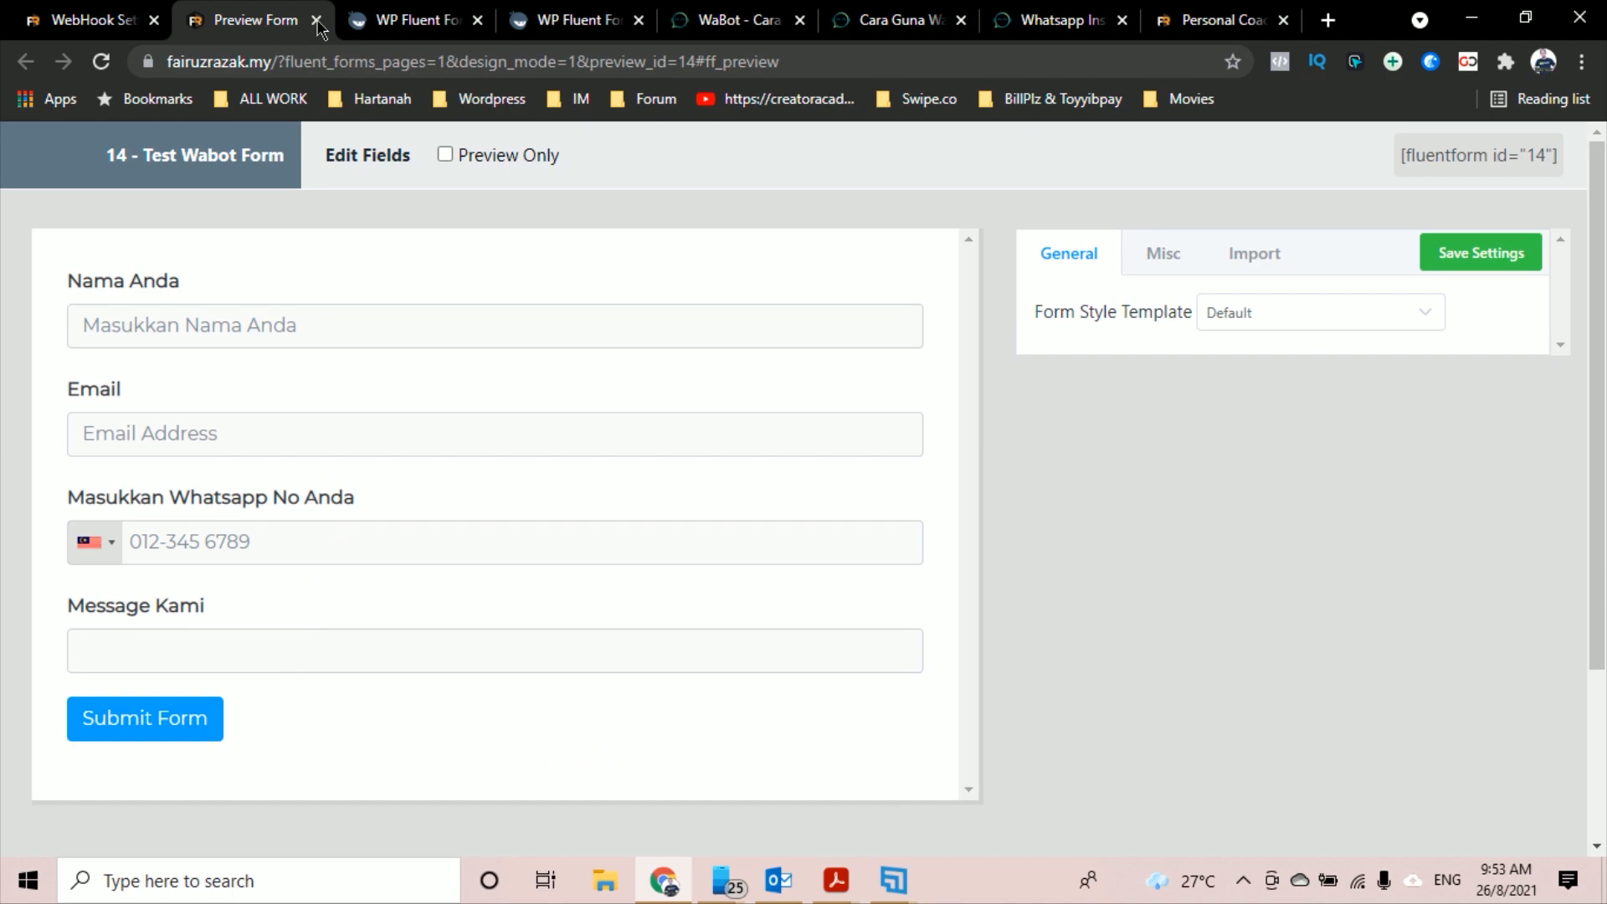
left_click(92, 20)
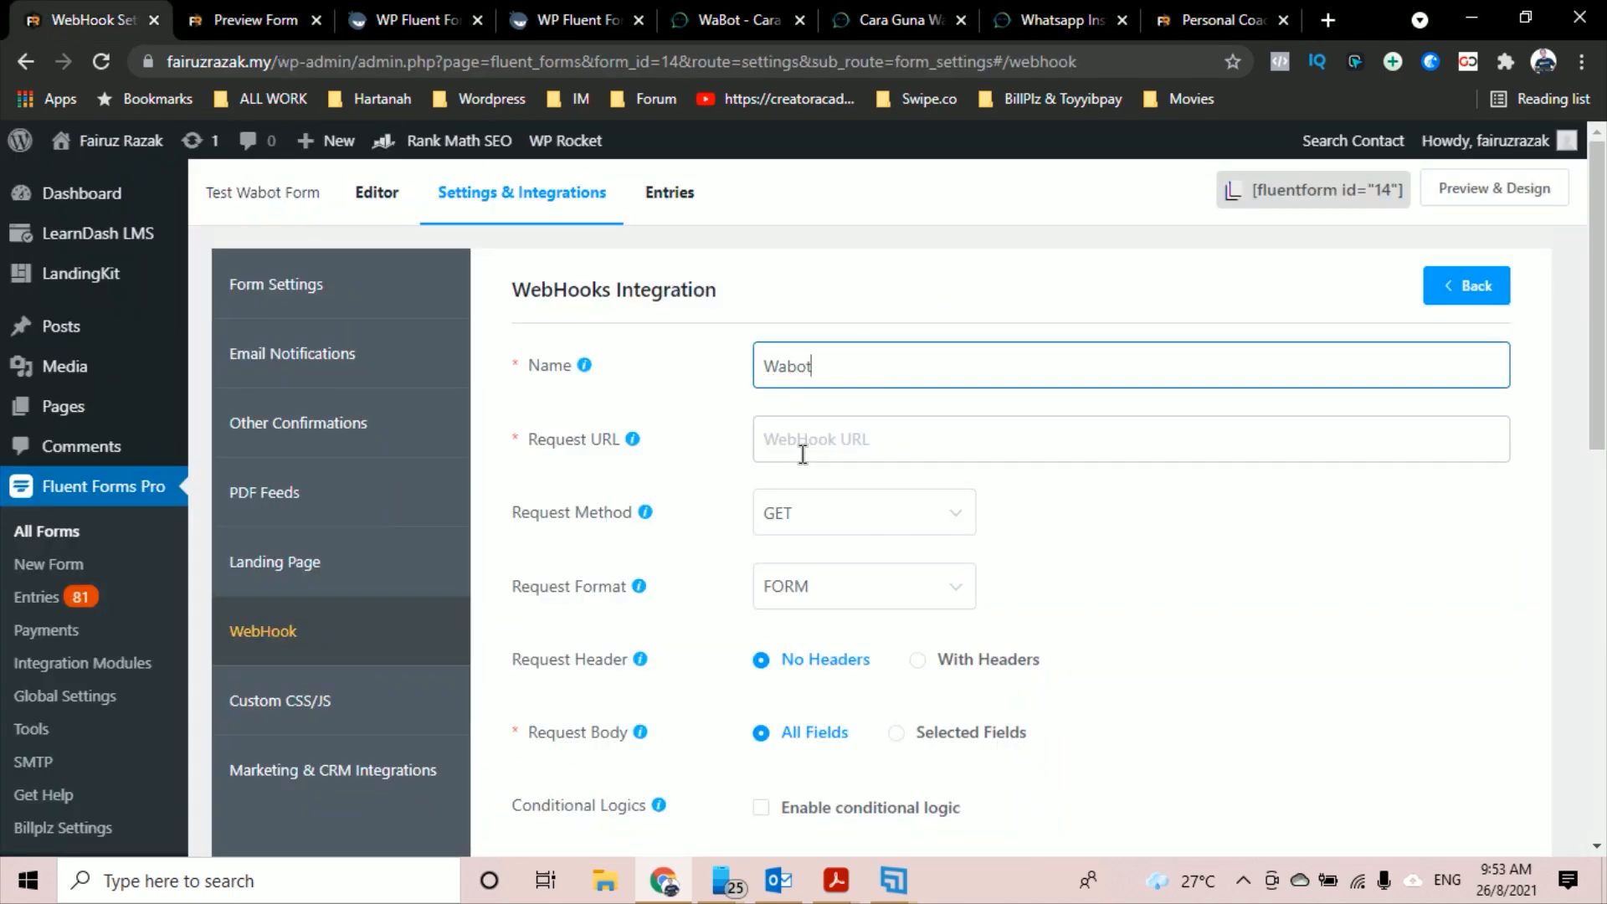
left_click(1056, 21)
left_click(895, 21)
scroll(827, 432, "down", 5)
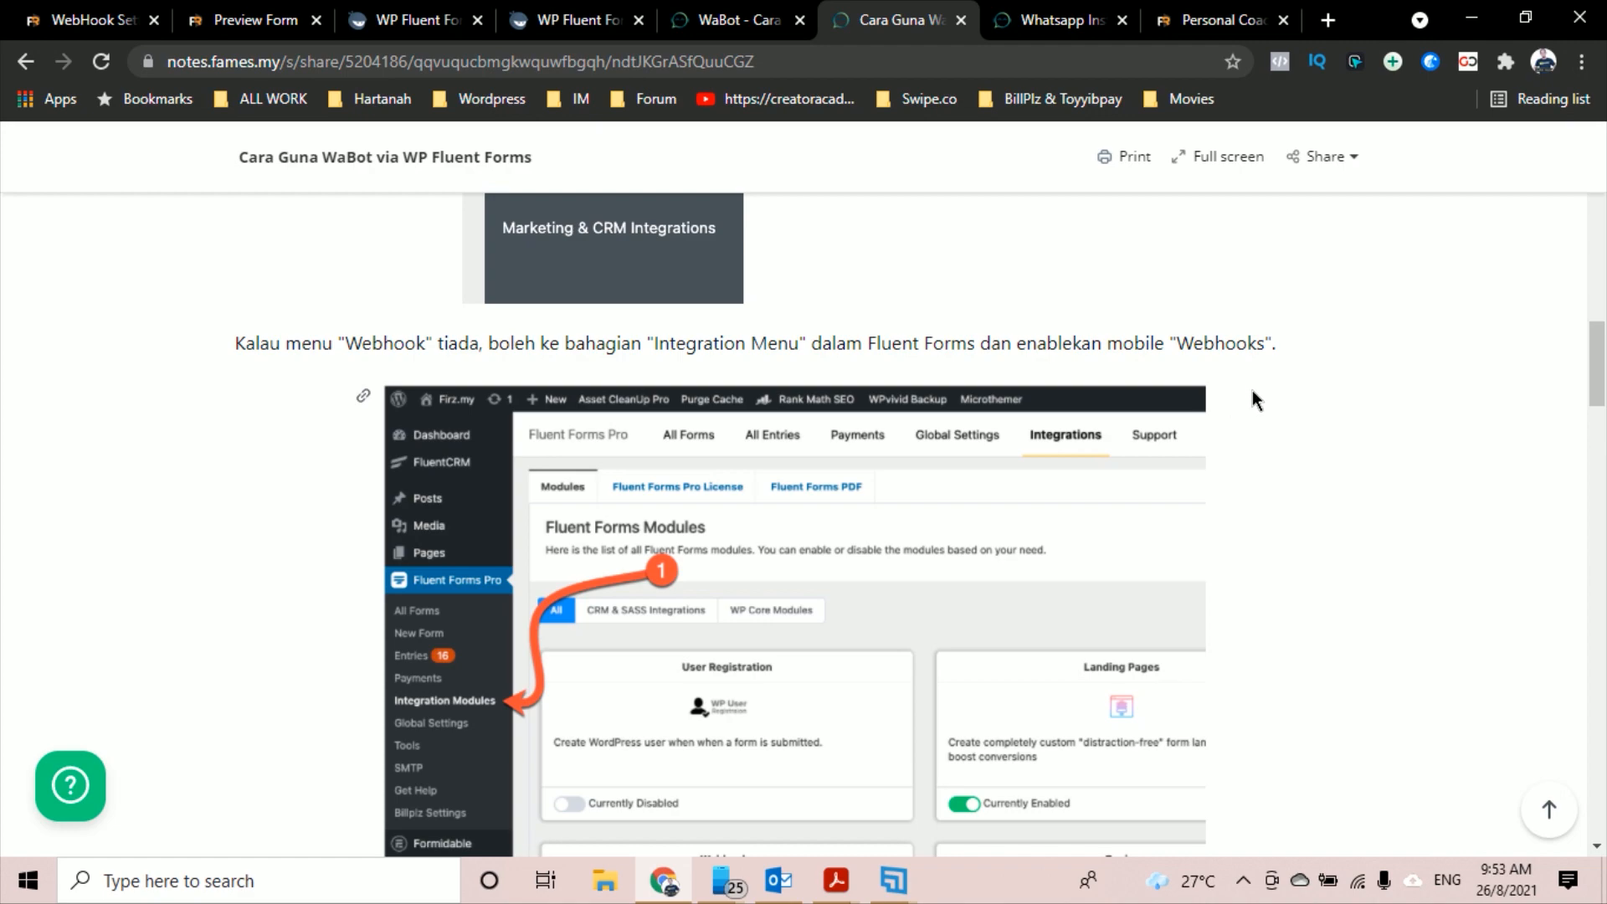
scroll(1263, 395, "down", 5)
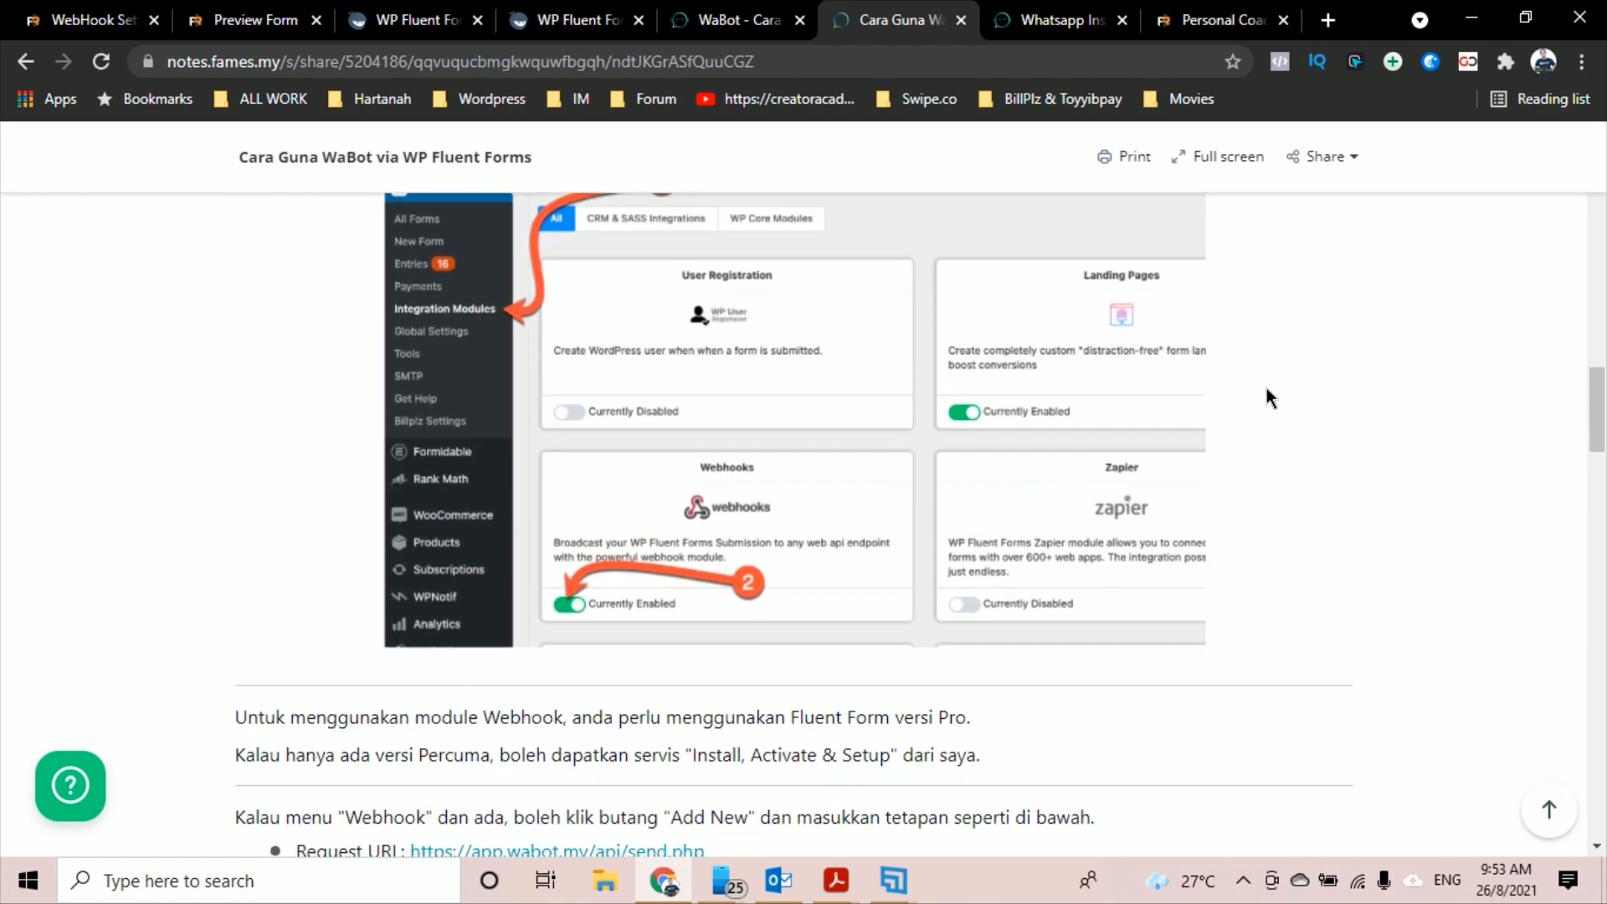
scroll(1267, 389, "up", 2)
scroll(1267, 389, "down", 3)
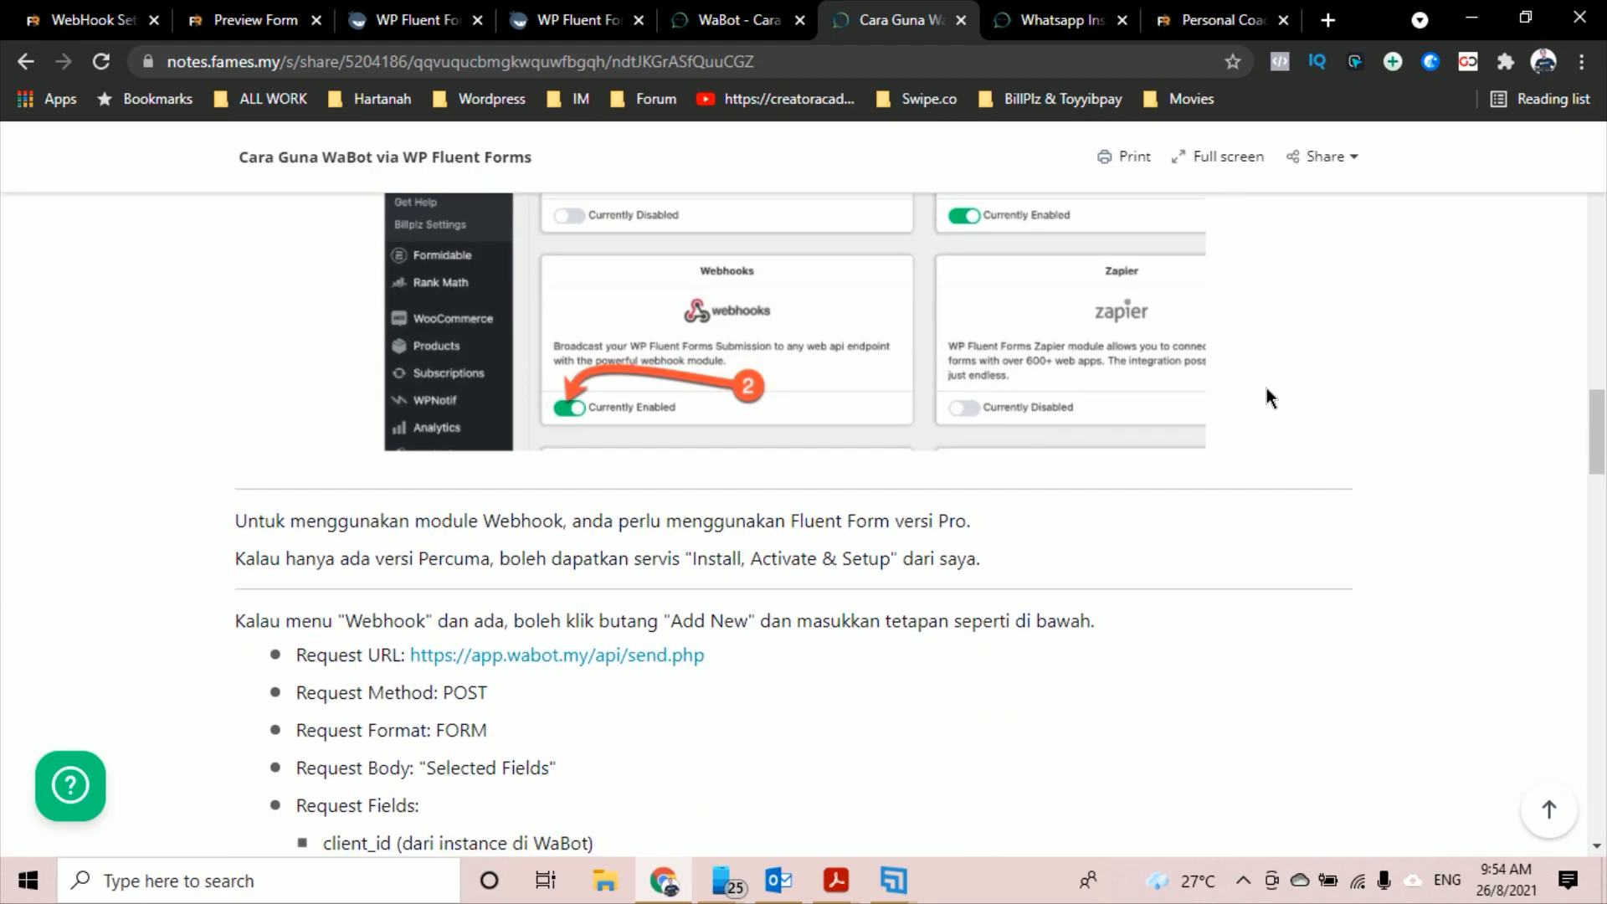
scroll(1267, 389, "up", 4)
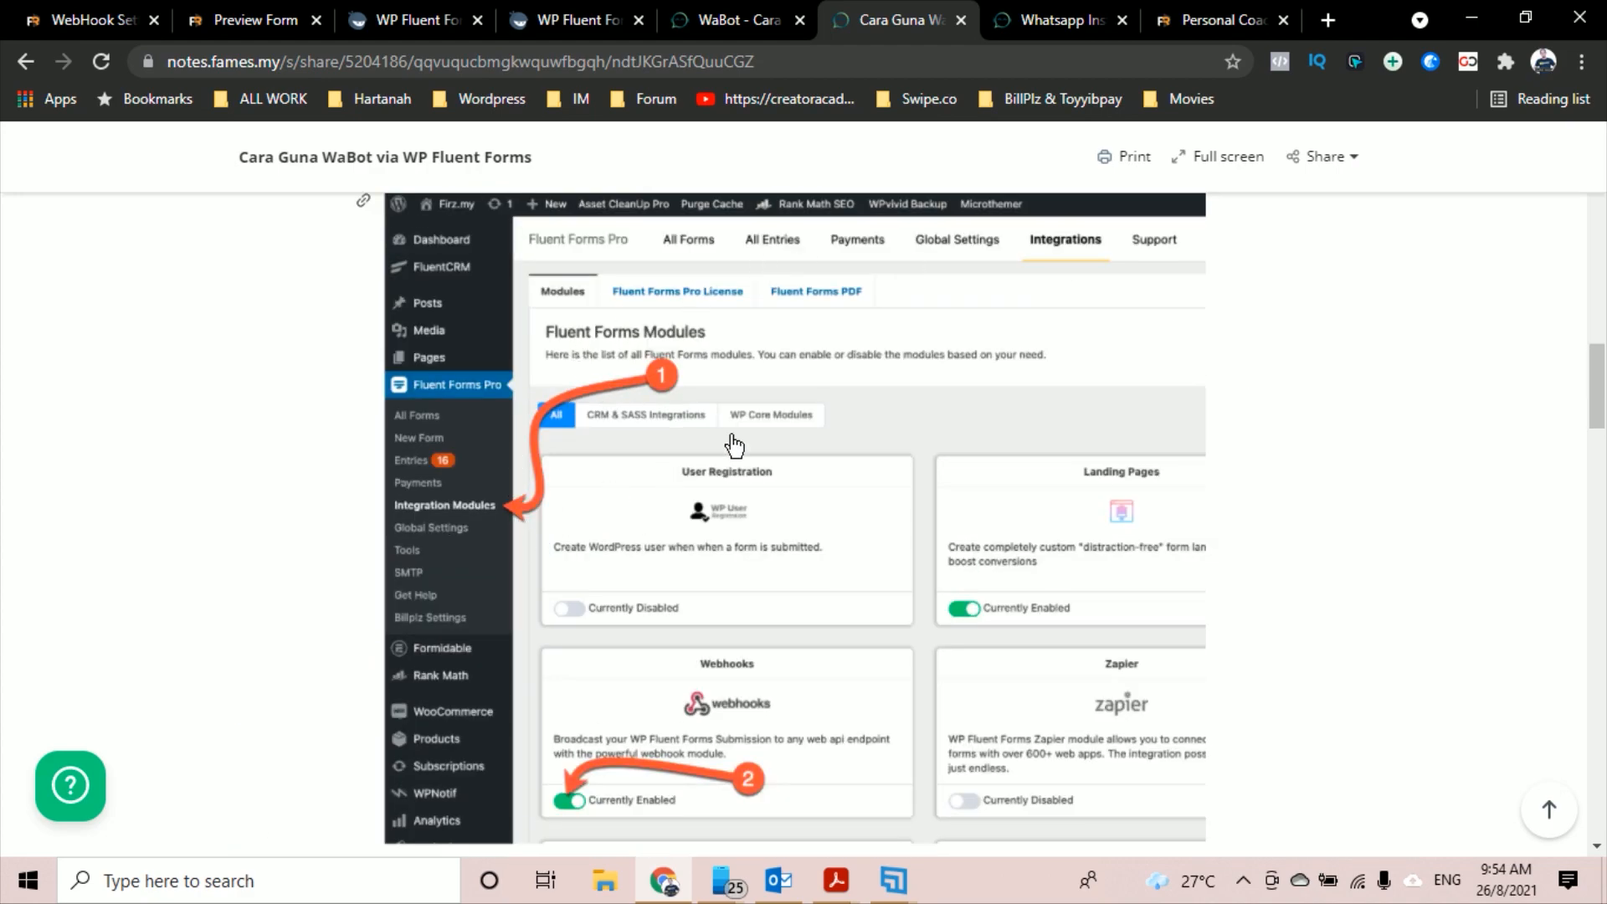
scroll(735, 442, "up", 2)
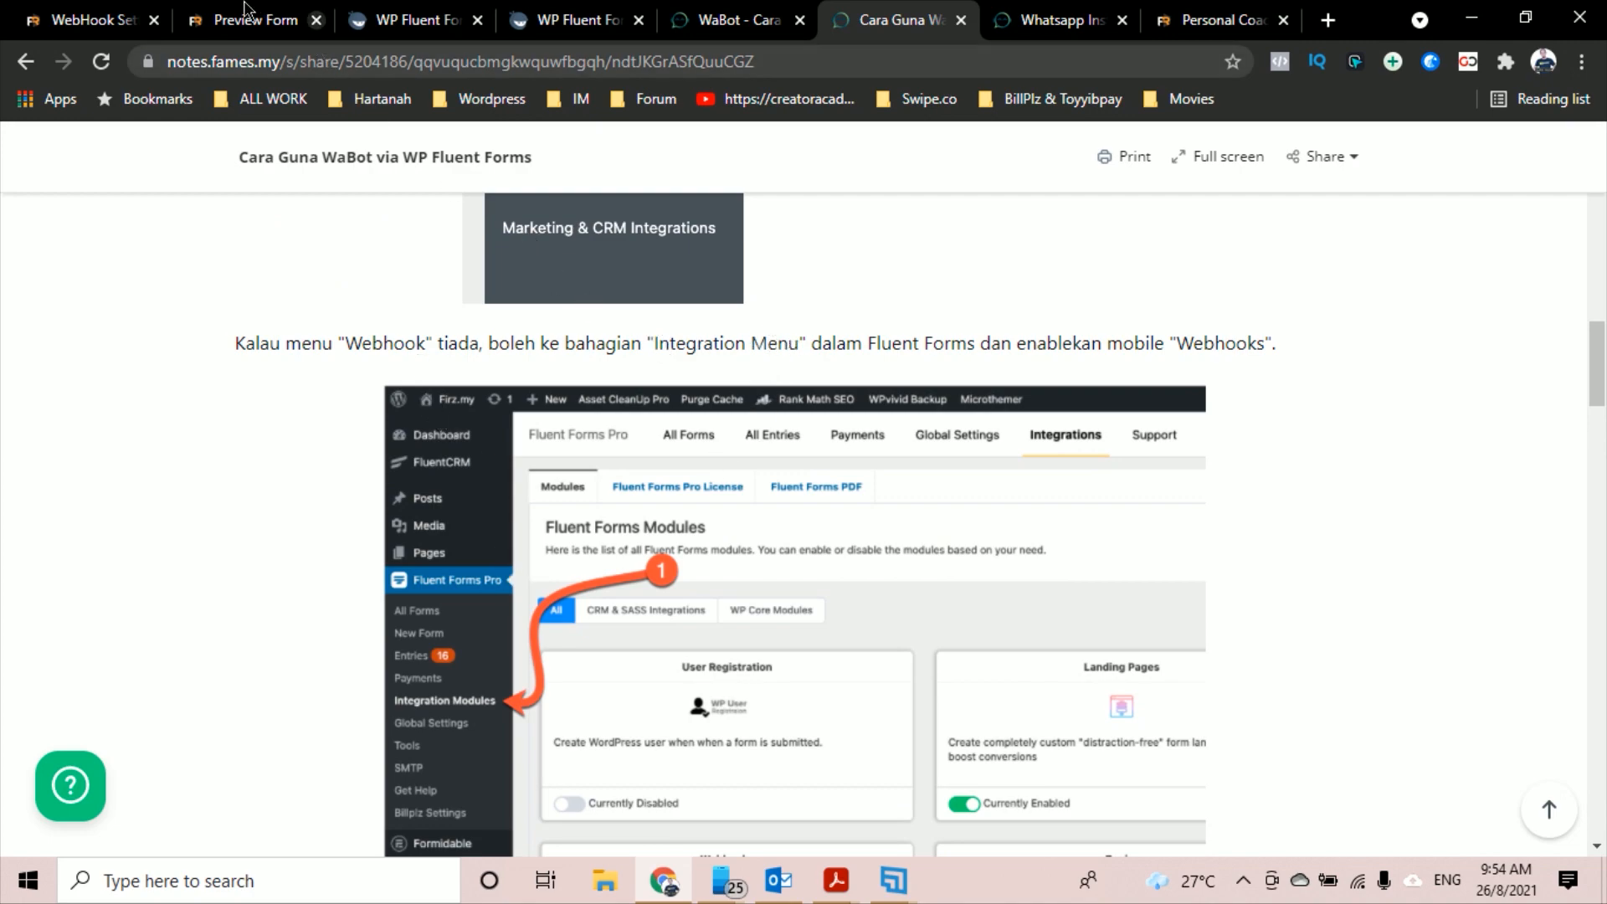
left_click(109, 17)
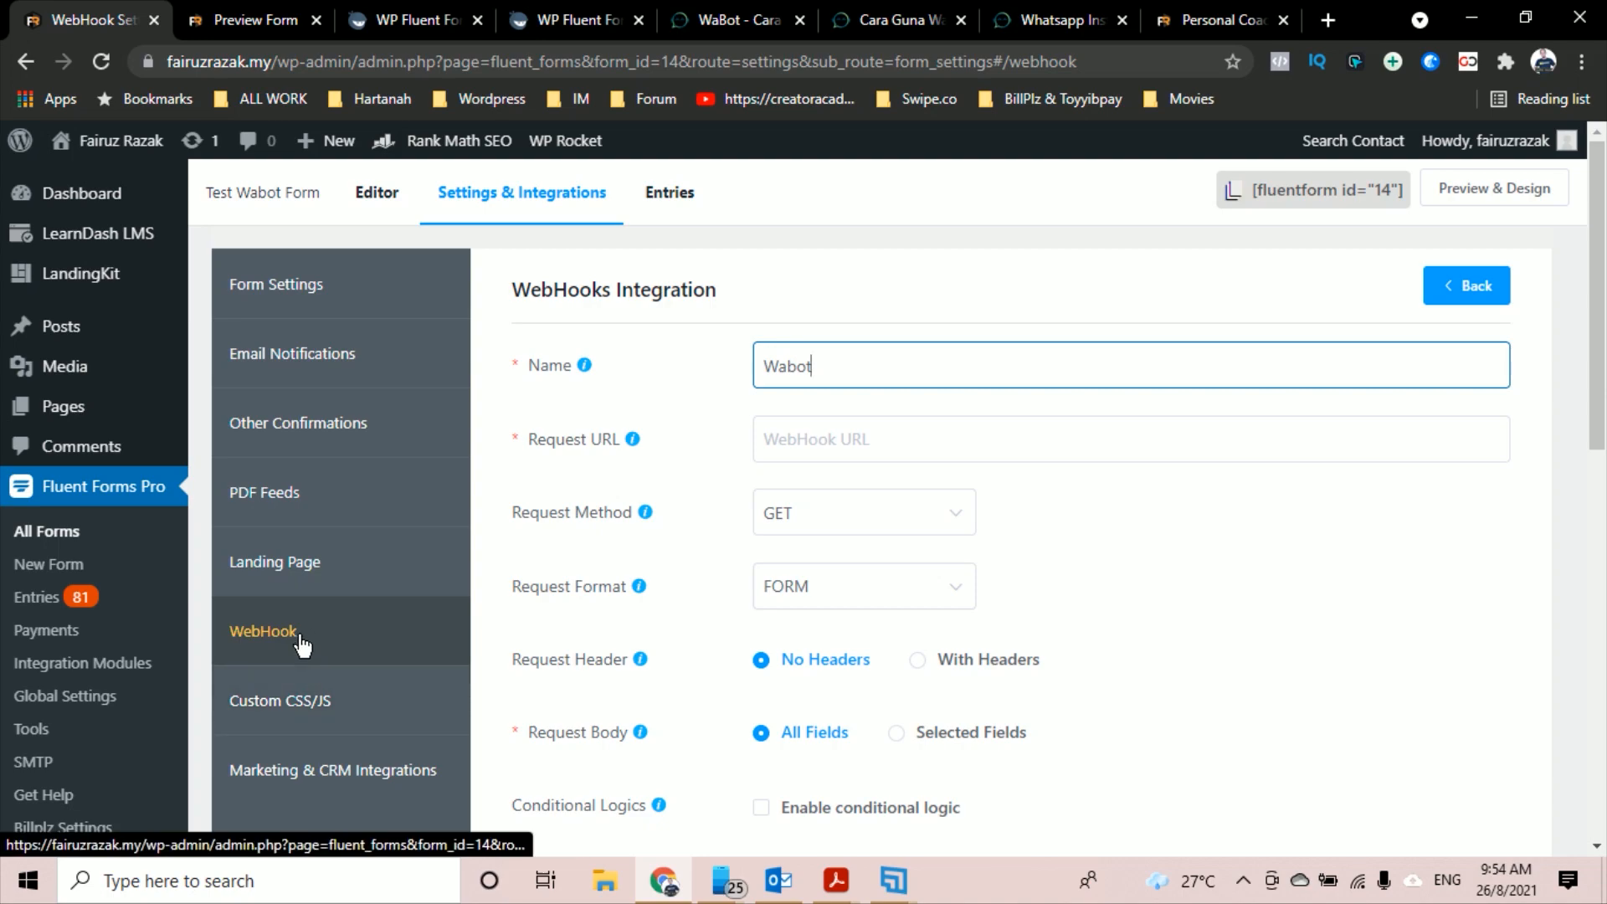
Step: Open Integration Modules in a new tab and look through the available modules, including Webhooks
scroll(147, 502, "down", 3)
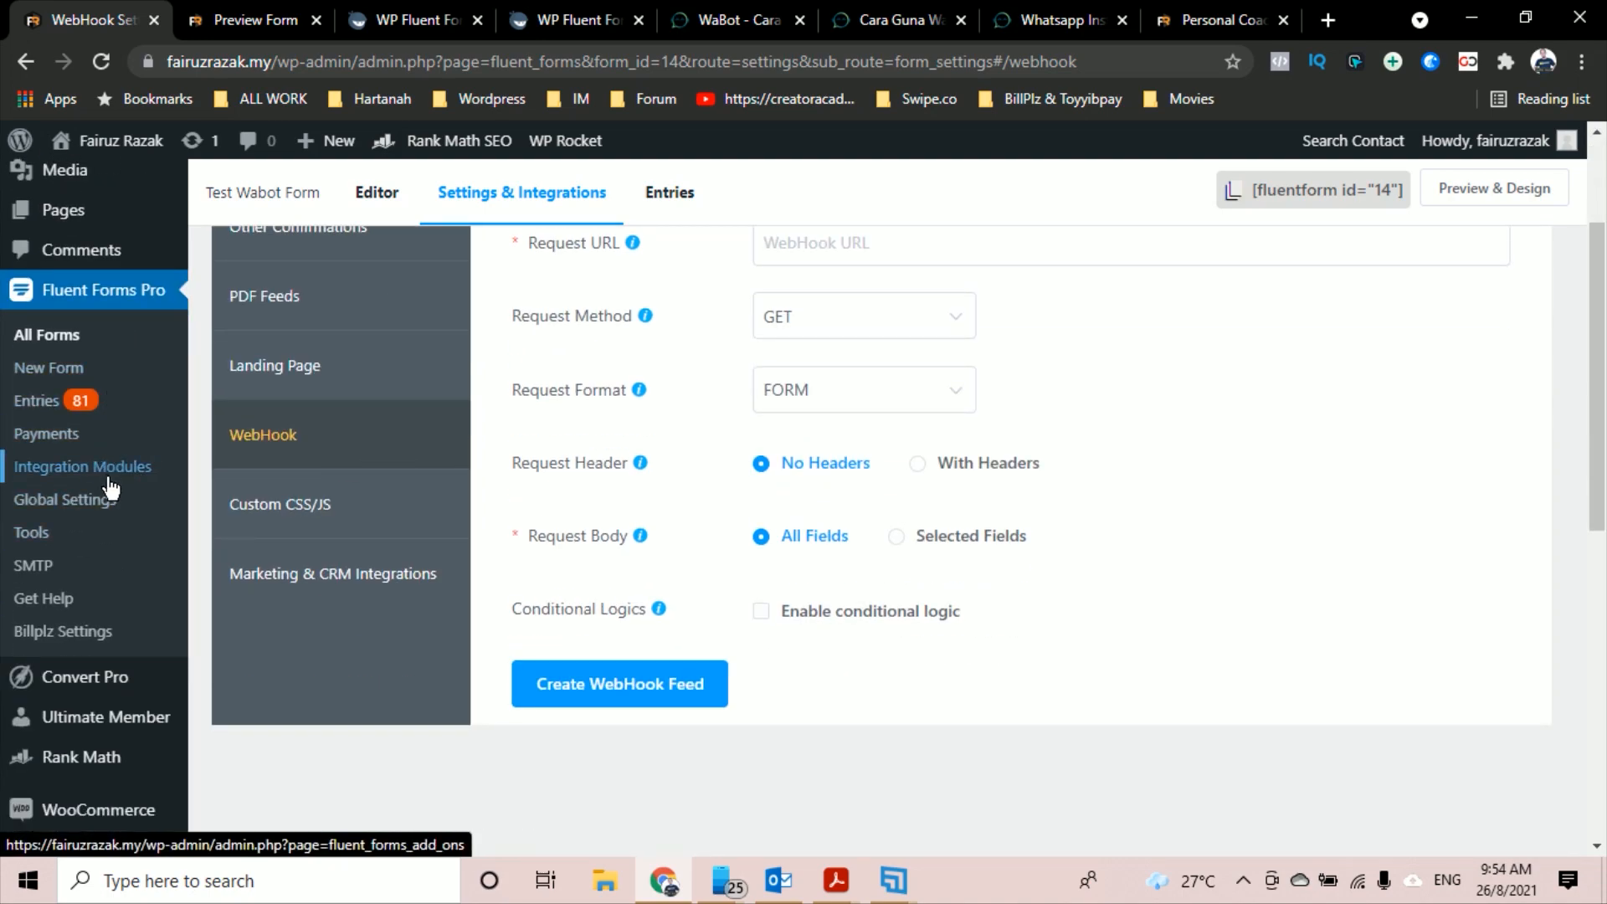
right_click(119, 480)
left_click(247, 488)
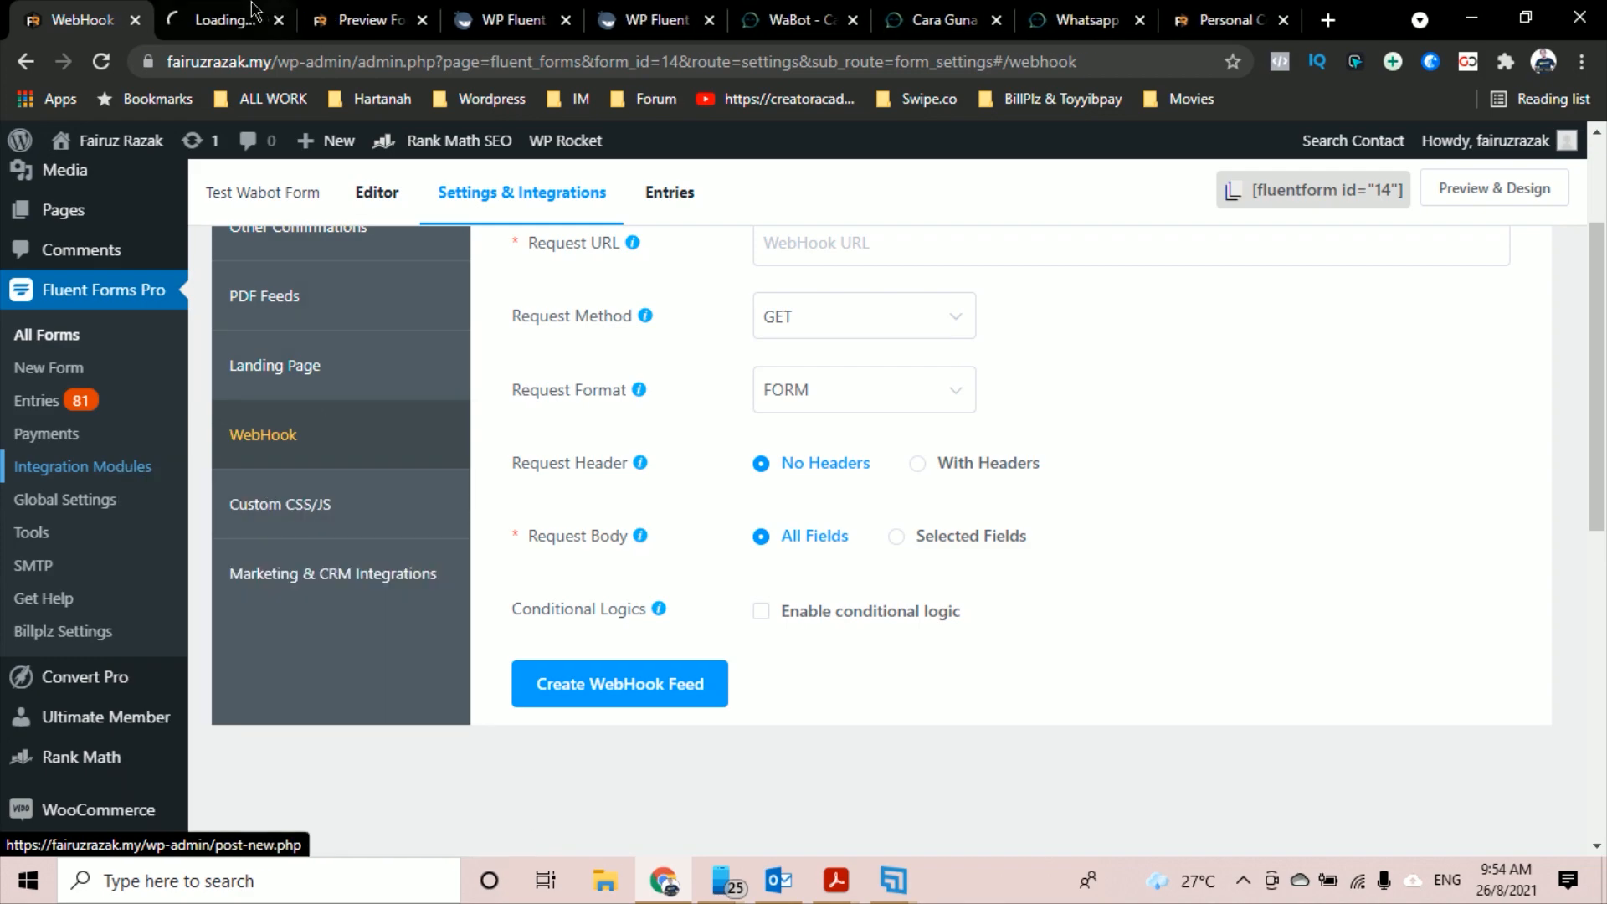
left_click(211, 25)
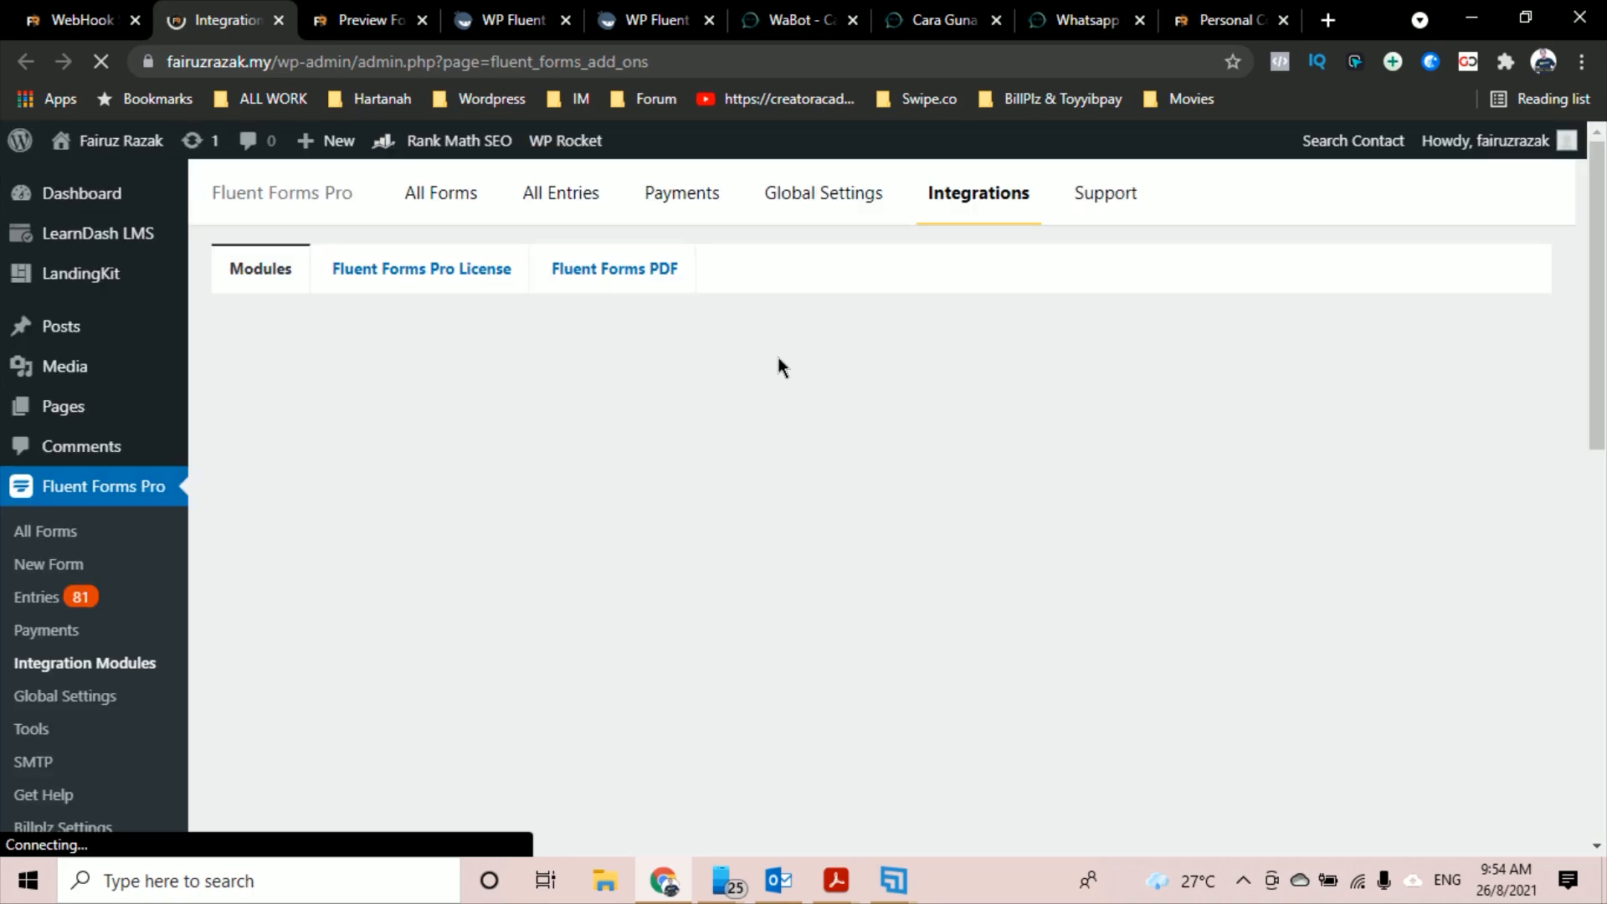
scroll(565, 468, "down", 6)
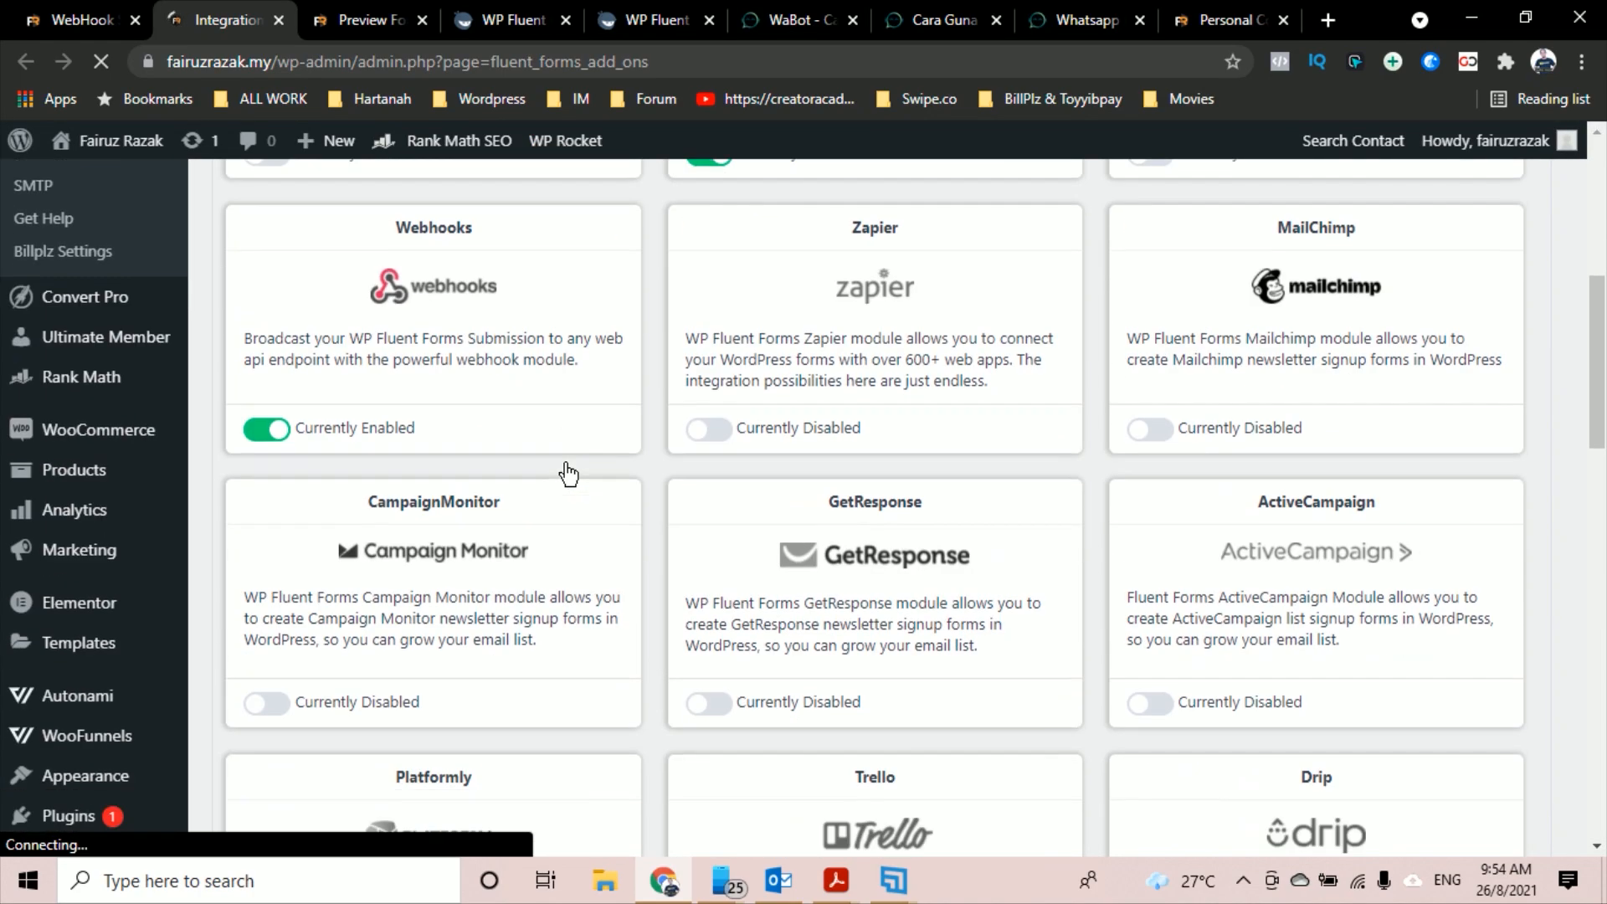
scroll(569, 473, "down", 10)
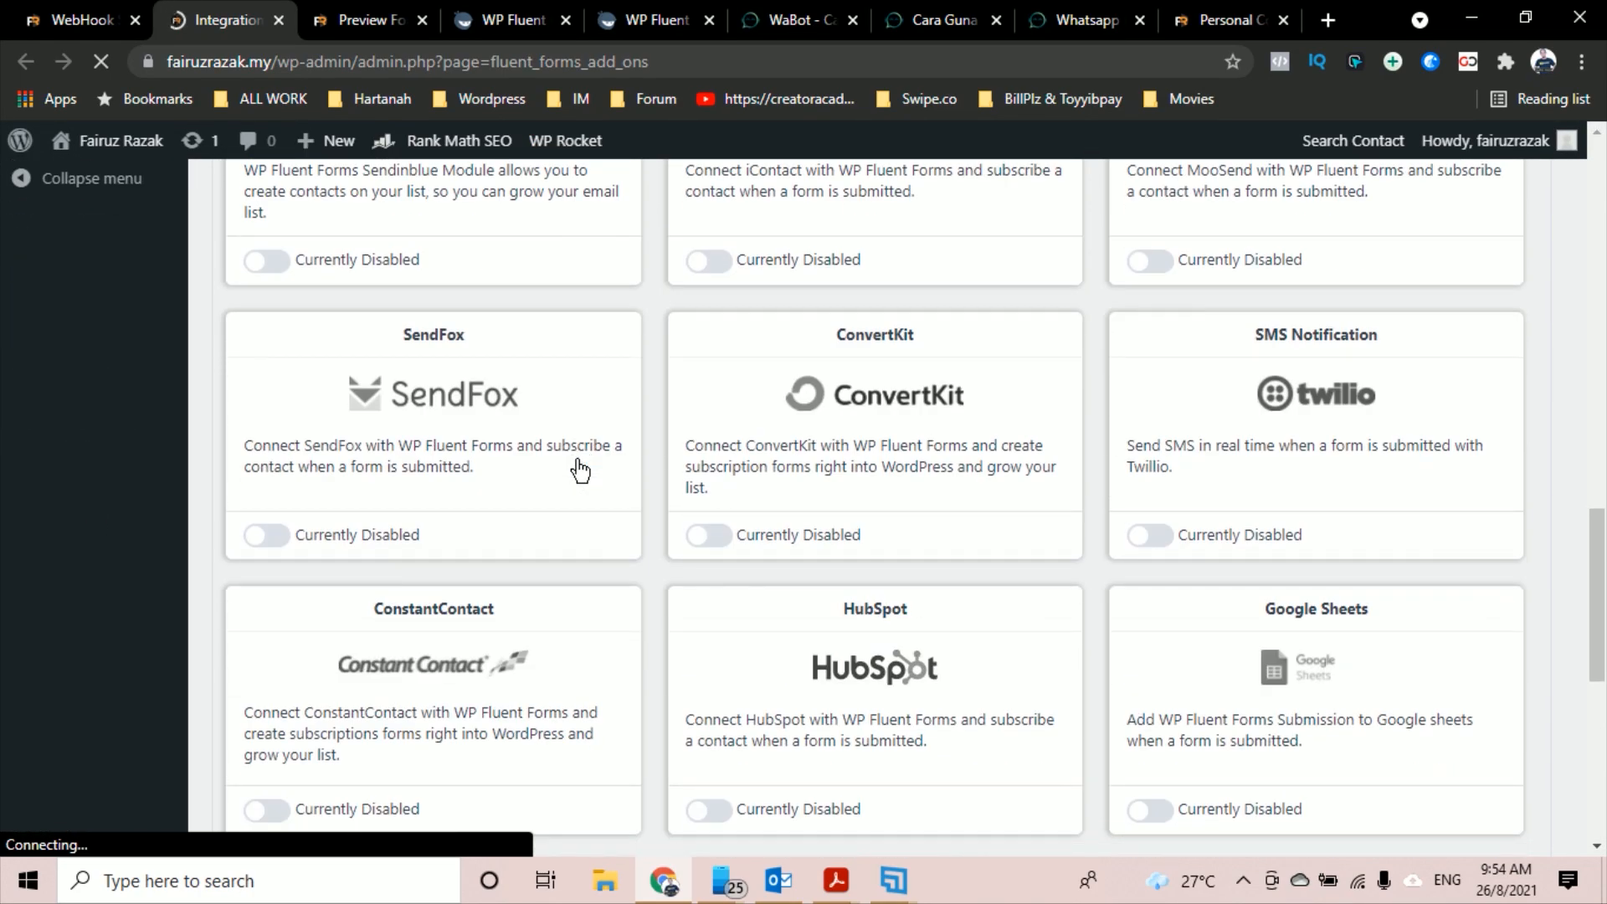
scroll(577, 469, "down", 8)
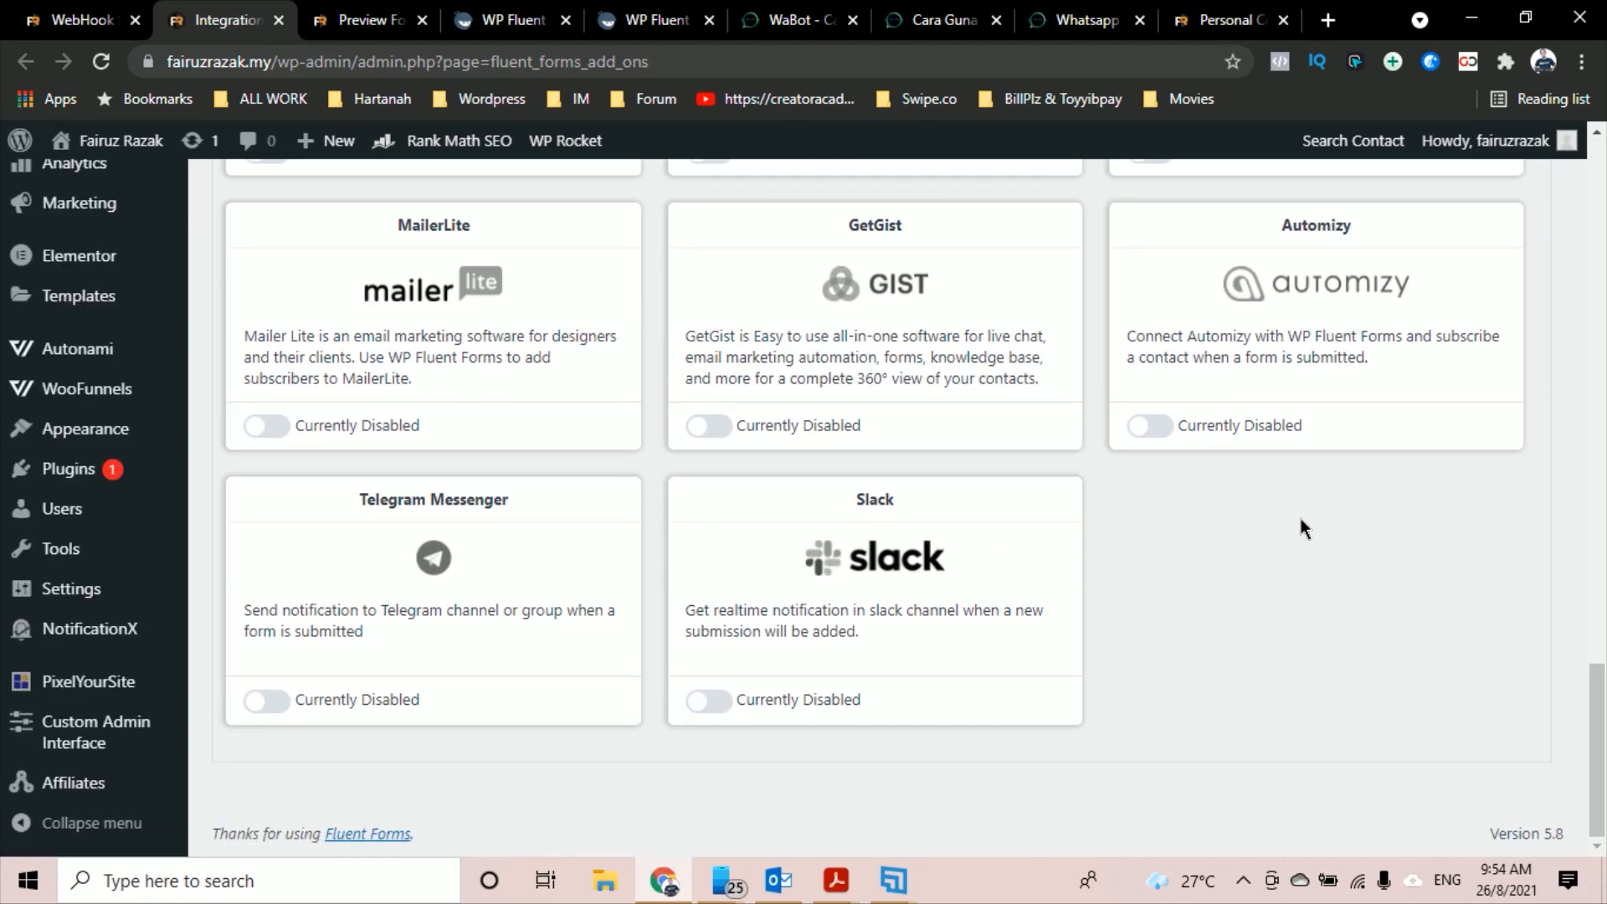
Step: Review the integration modules list and the tutorial notes on the webhook request settings
scroll(1299, 519, "up", 7)
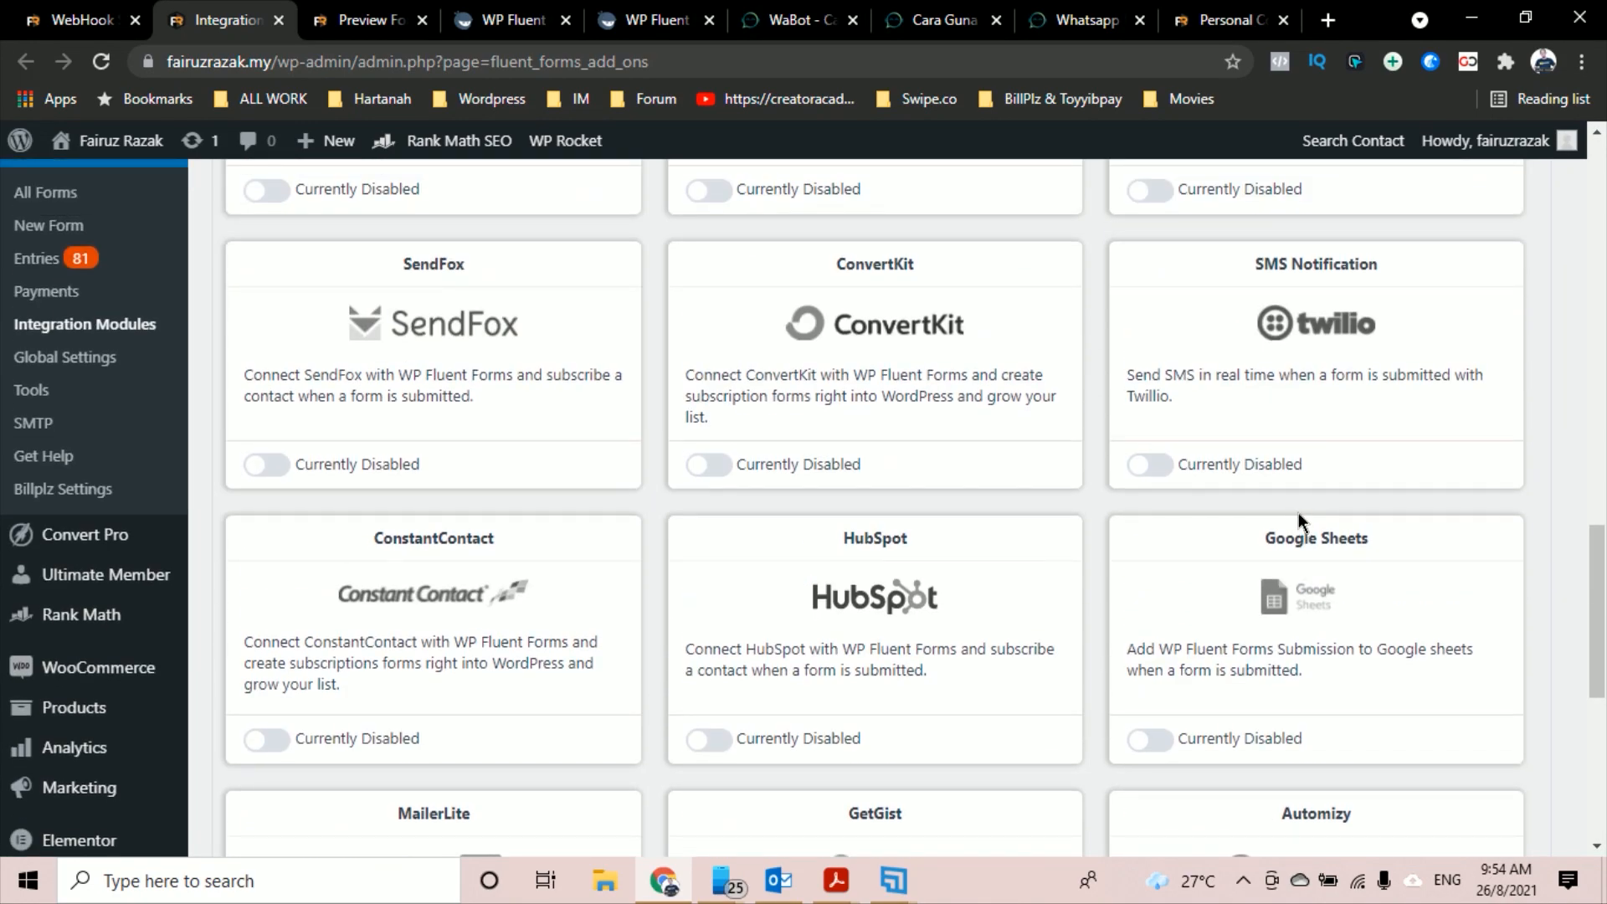
scroll(1299, 512, "up", 7)
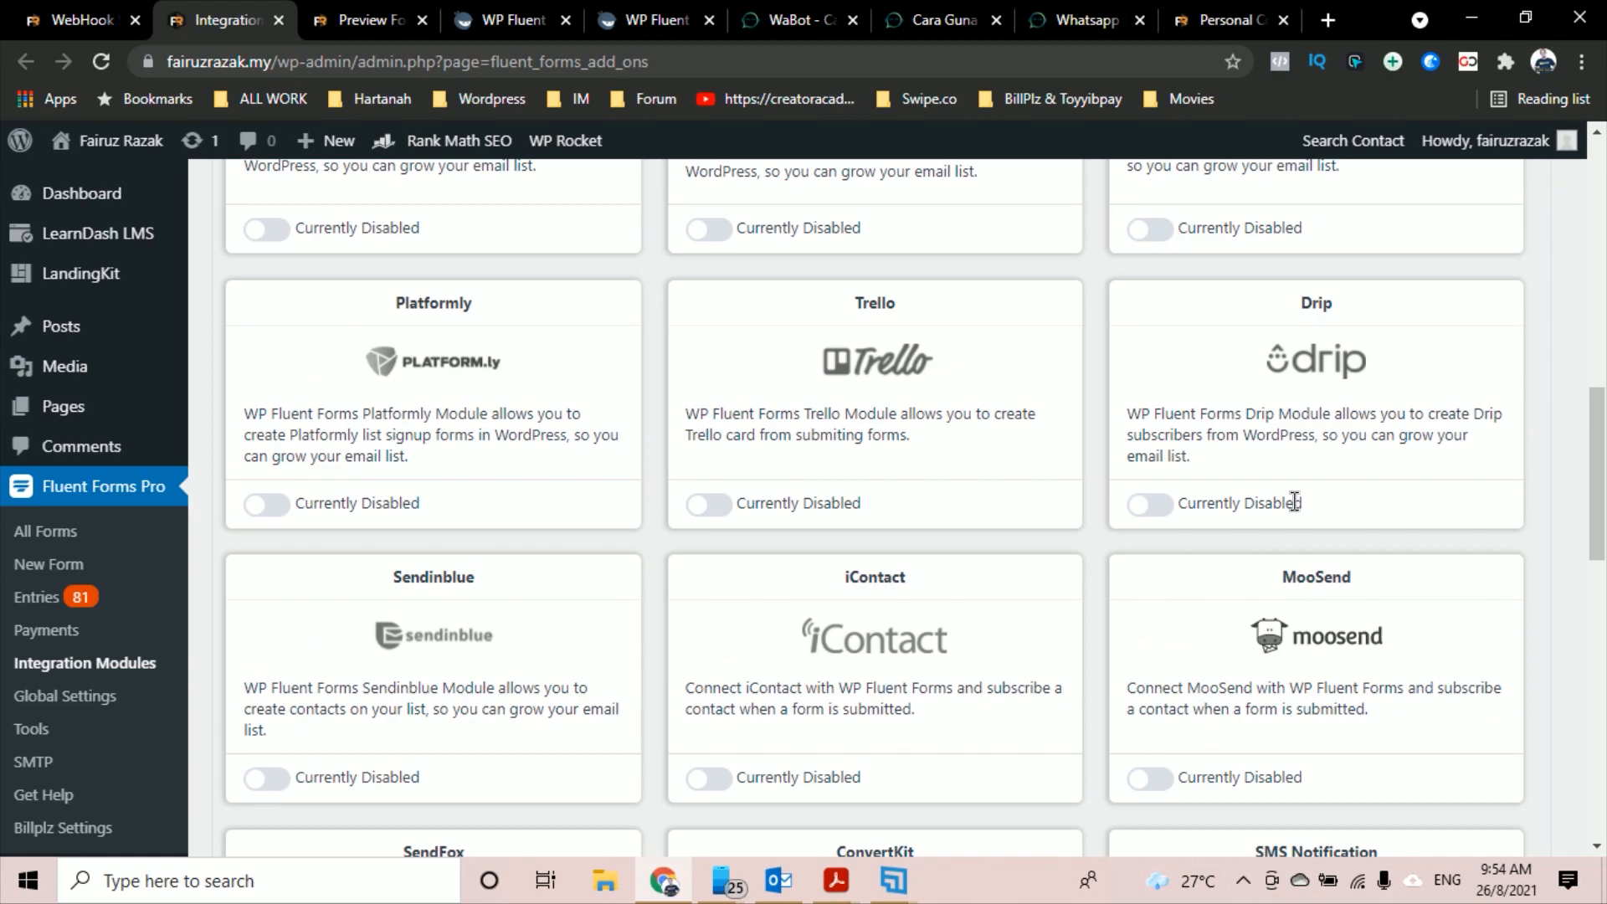
scroll(1294, 501, "up", 5)
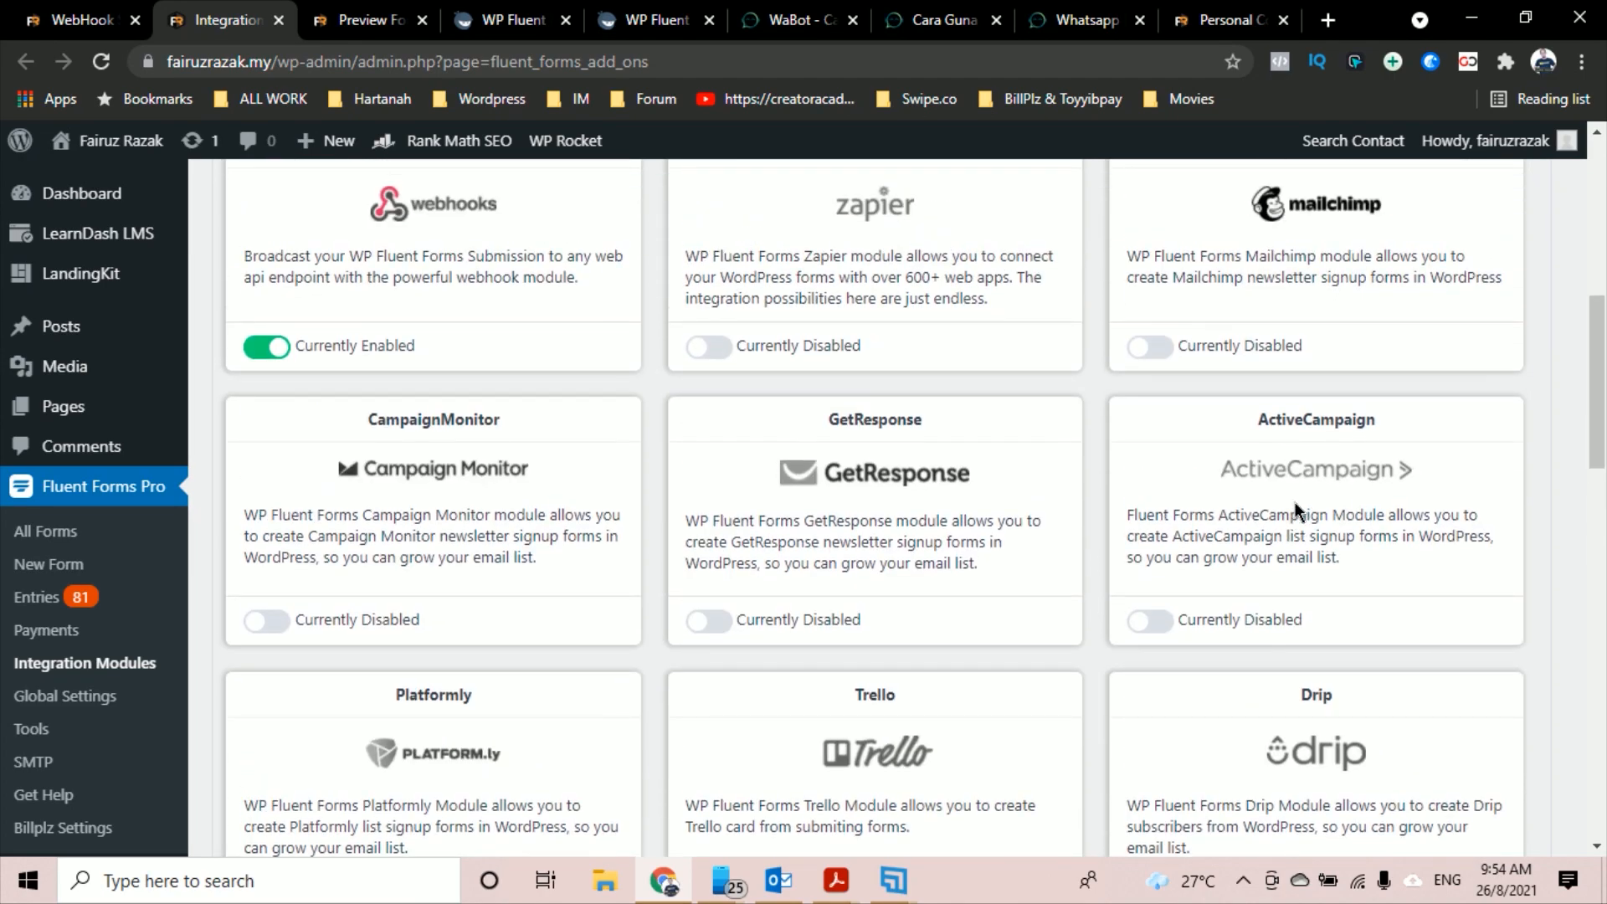
scroll(1294, 500, "up", 2)
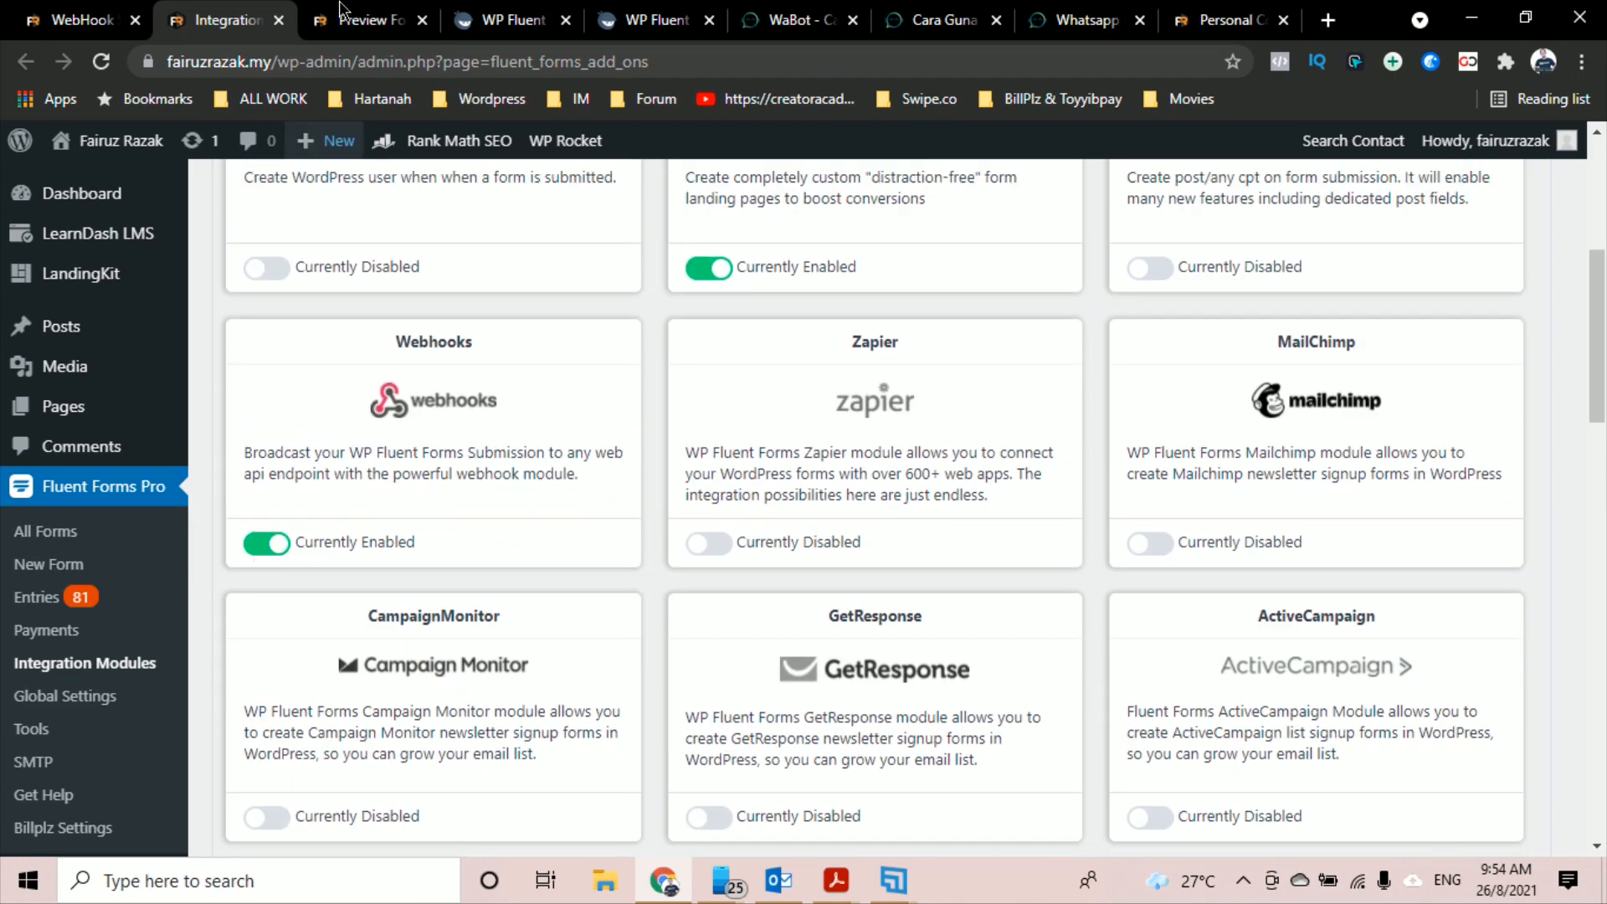
left_click(82, 21)
left_click(944, 20)
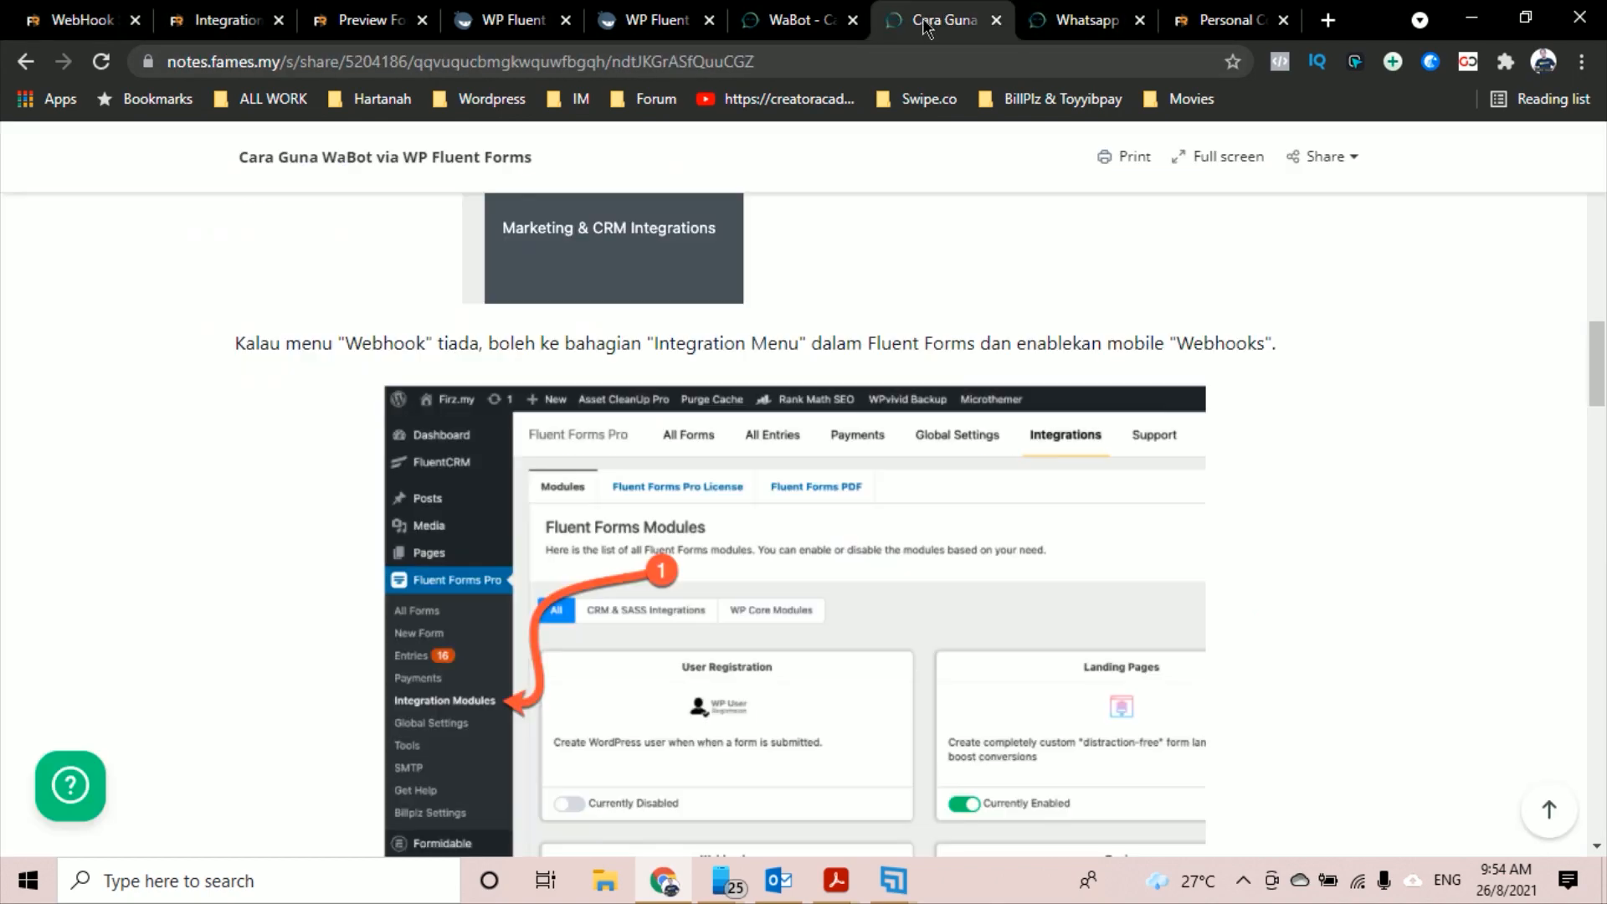
scroll(636, 596, "down", 5)
scroll(647, 576, "down", 2)
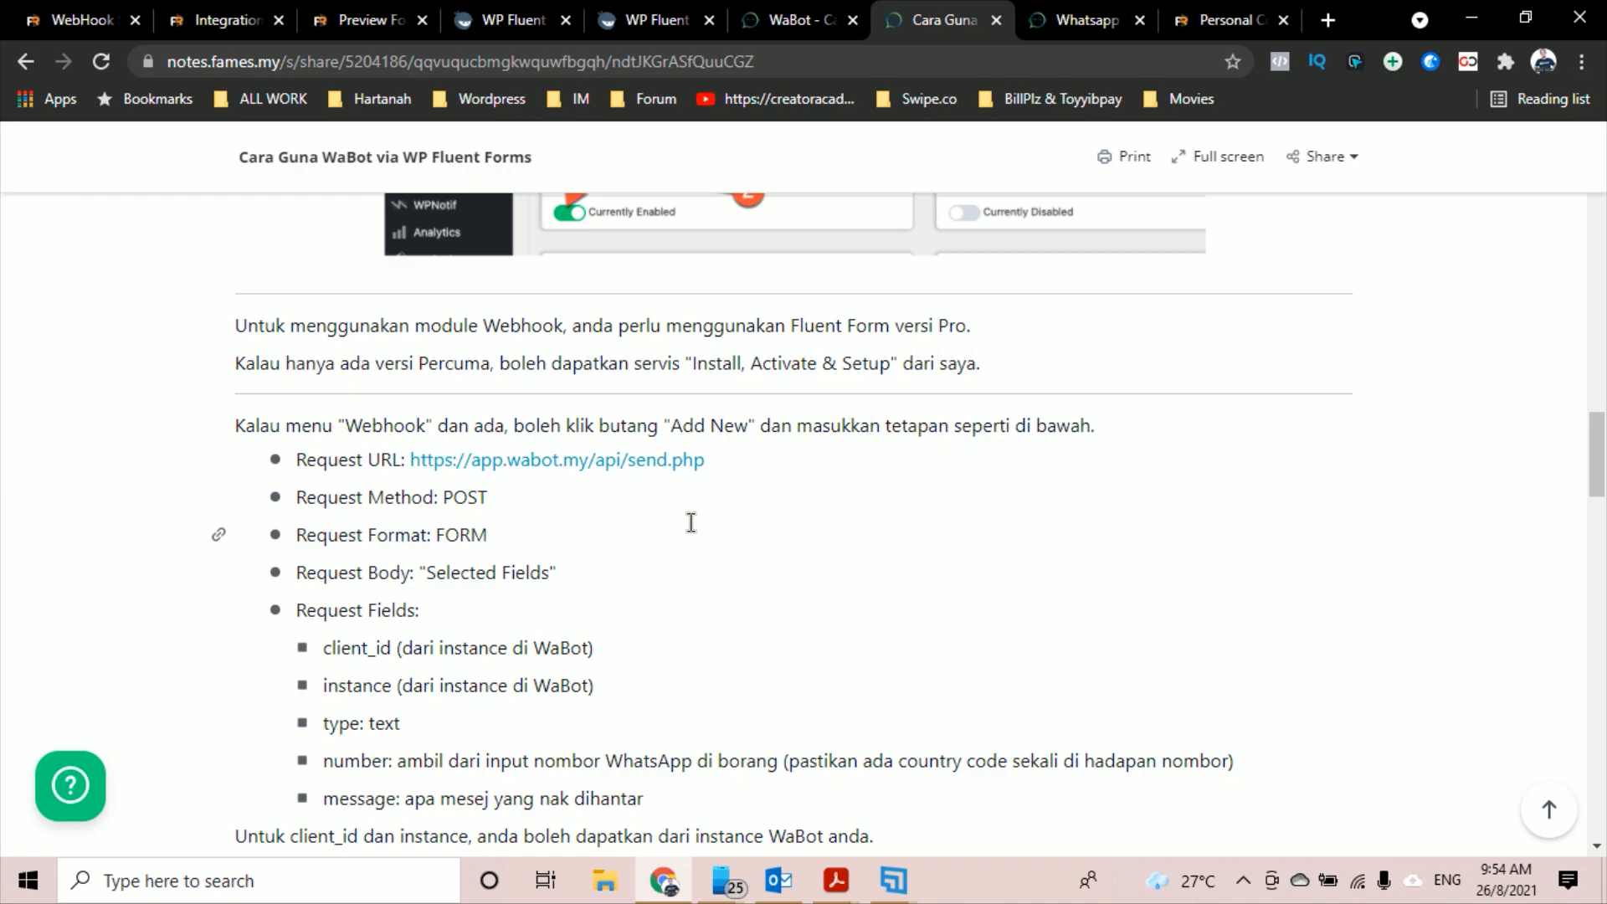
scroll(390, 498, "down", 2)
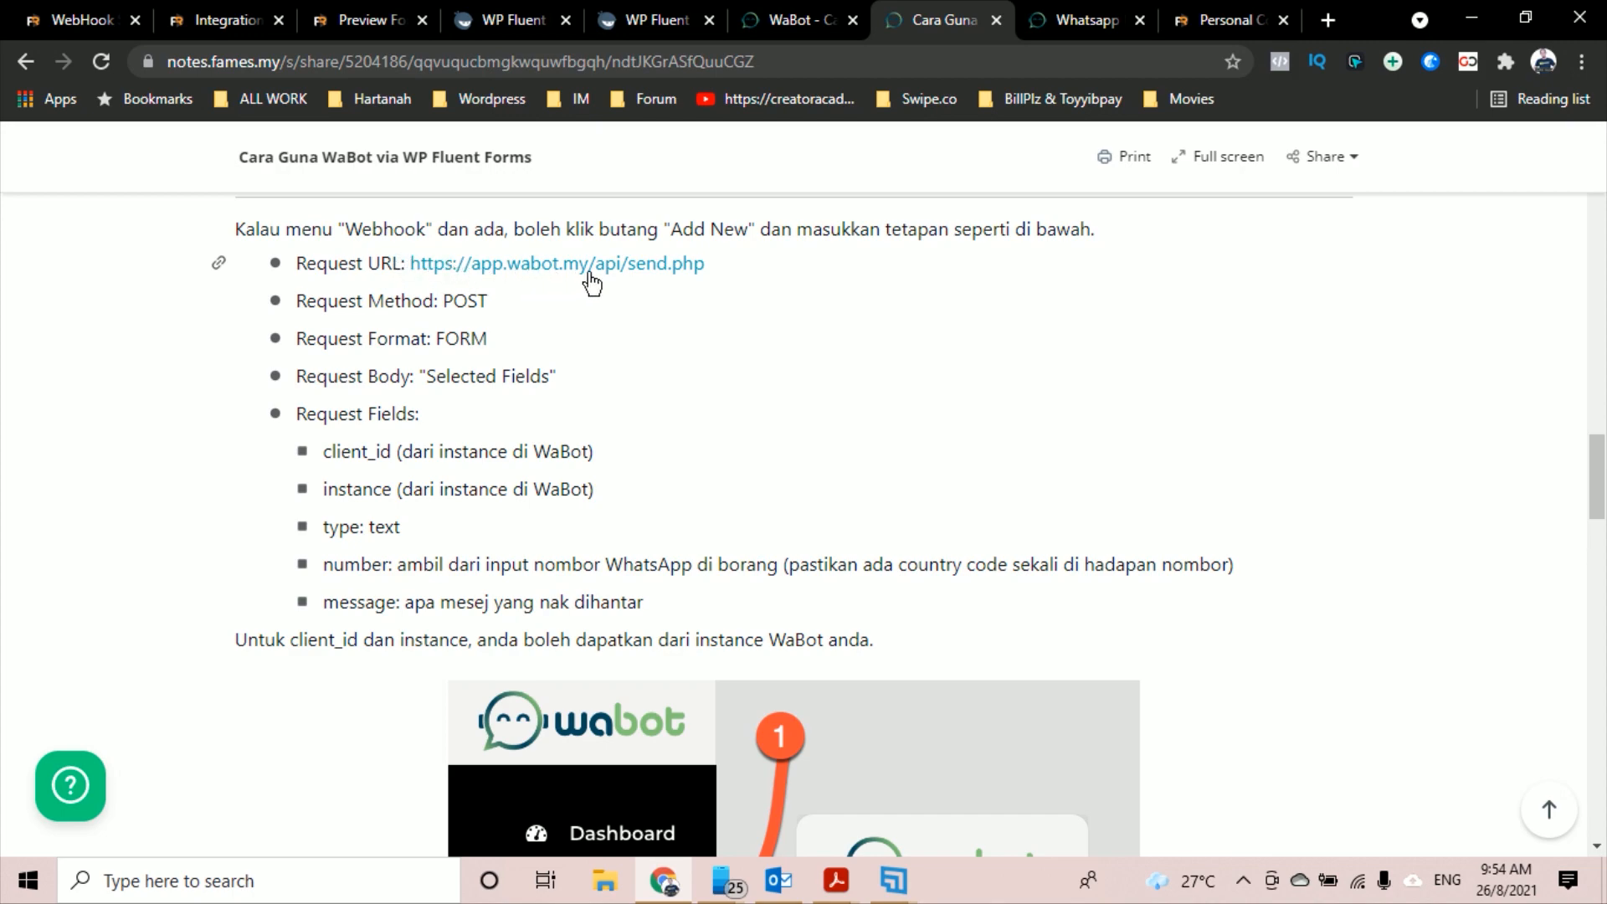
Step: Copy the WaBot send.php request URL from the tutorial notes and paste it into the webhook's Request URL
right_click(494, 267)
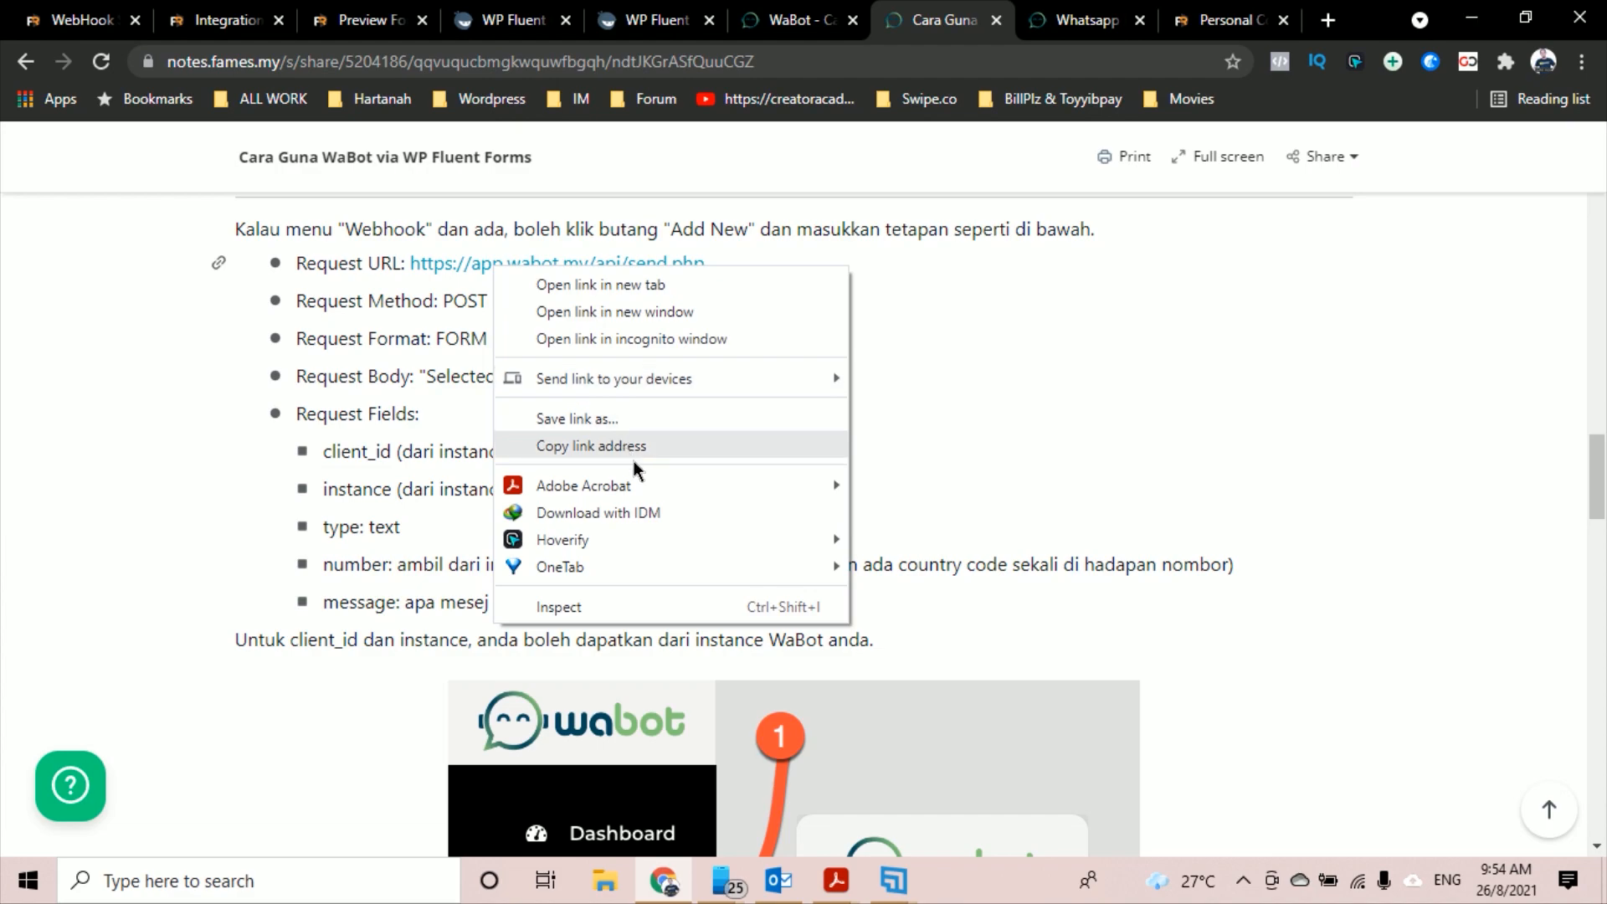
left_click(636, 448)
left_click(224, 20)
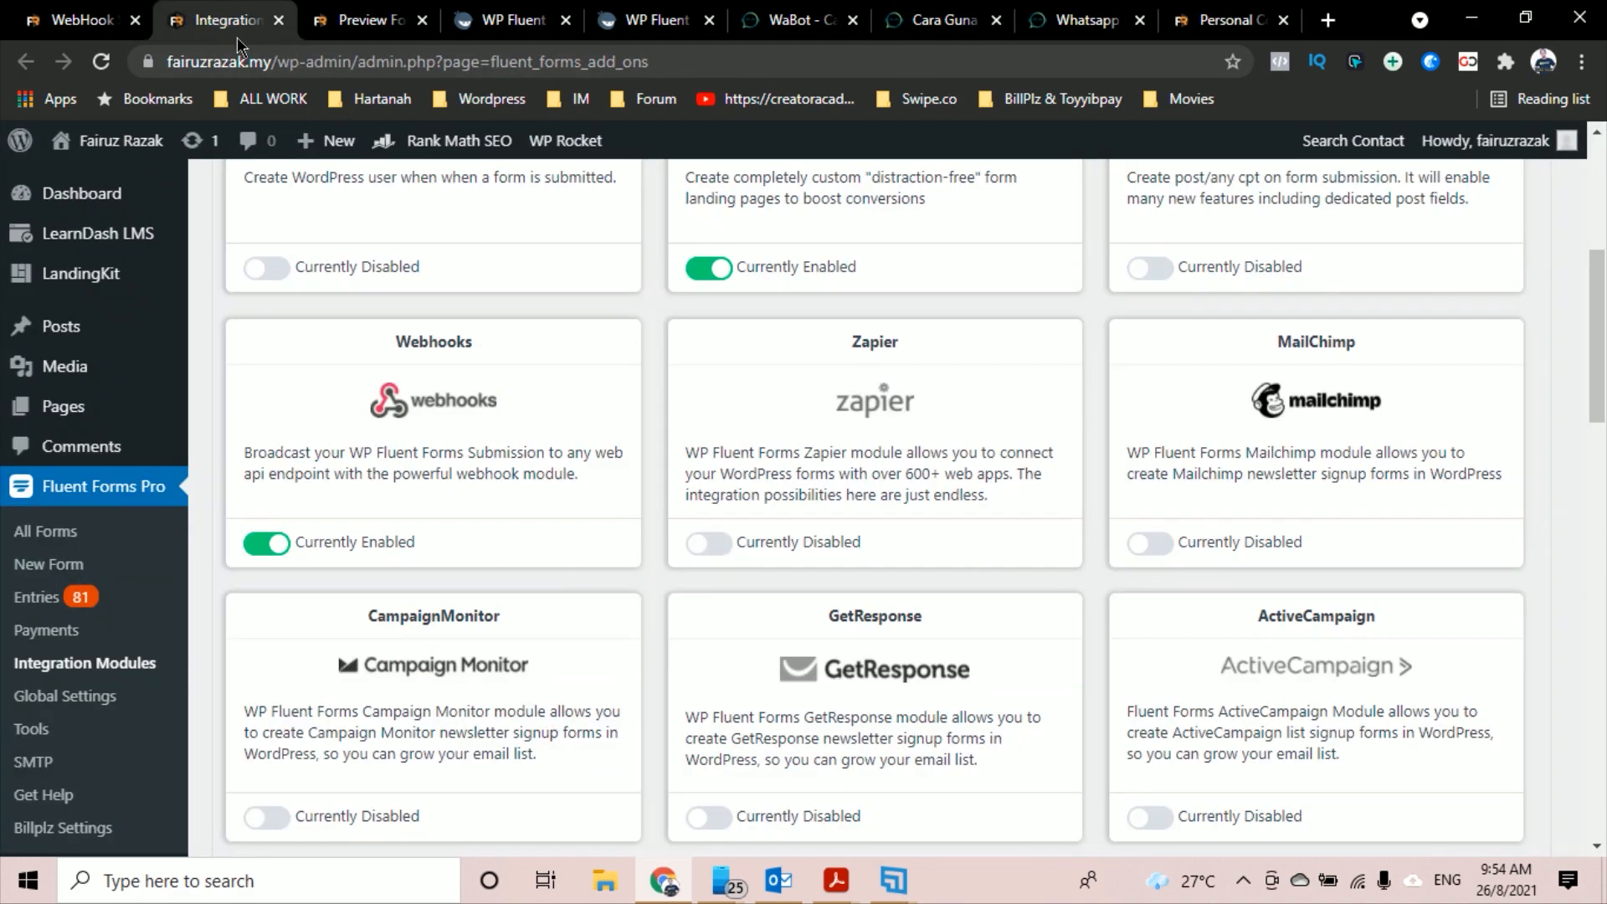
left_click(80, 20)
scroll(837, 344, "up", 3)
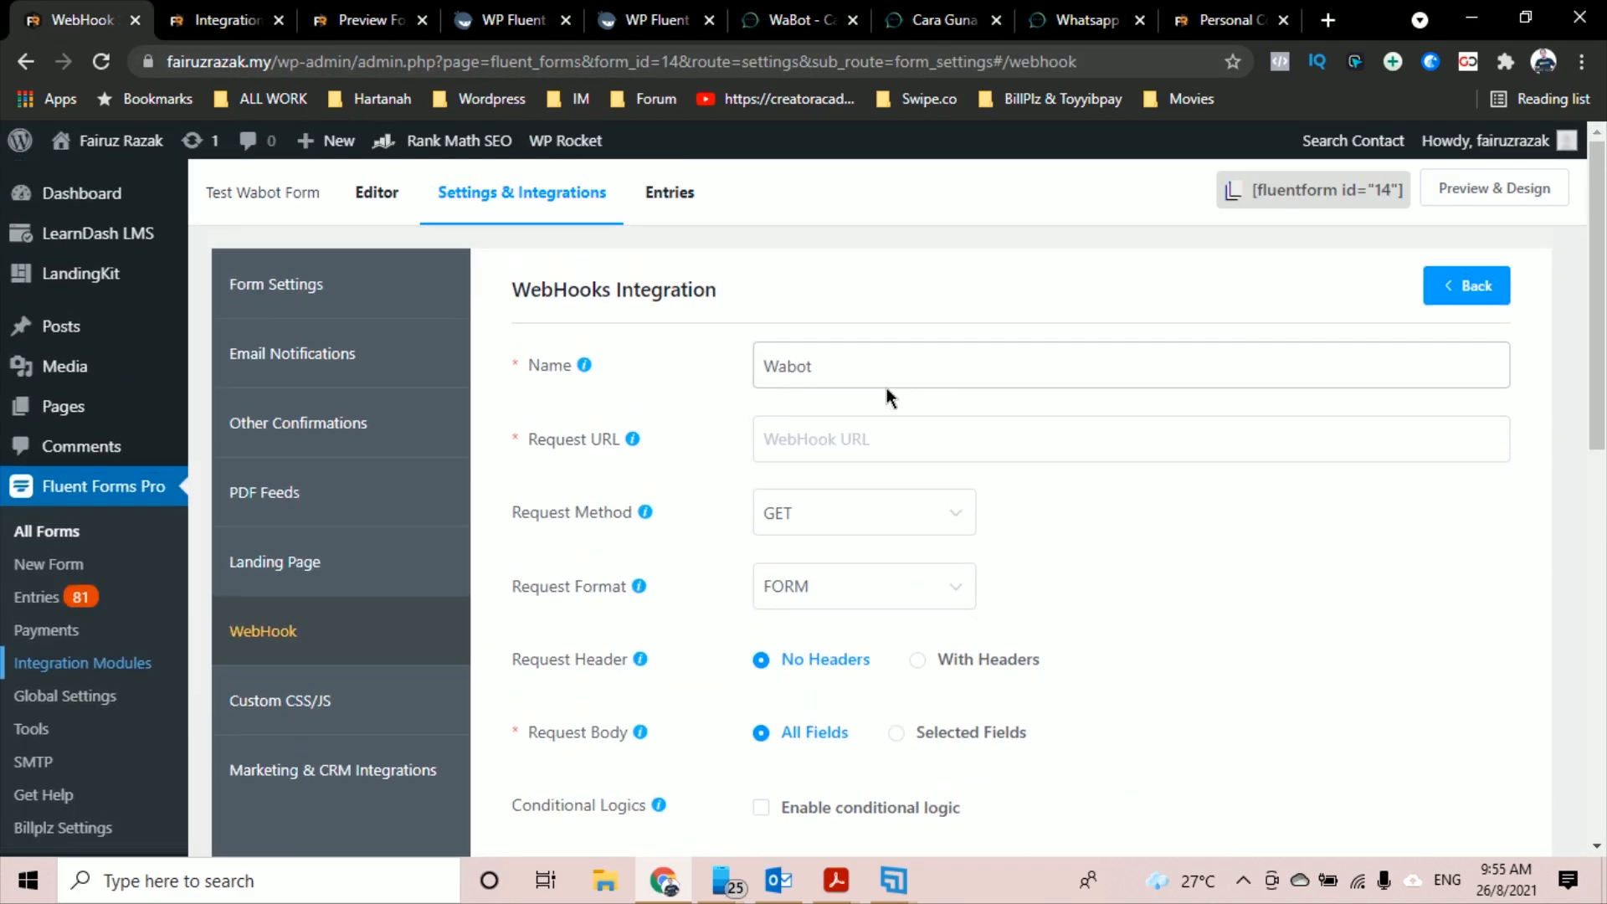
left_click(837, 449)
key("ctrl+v")
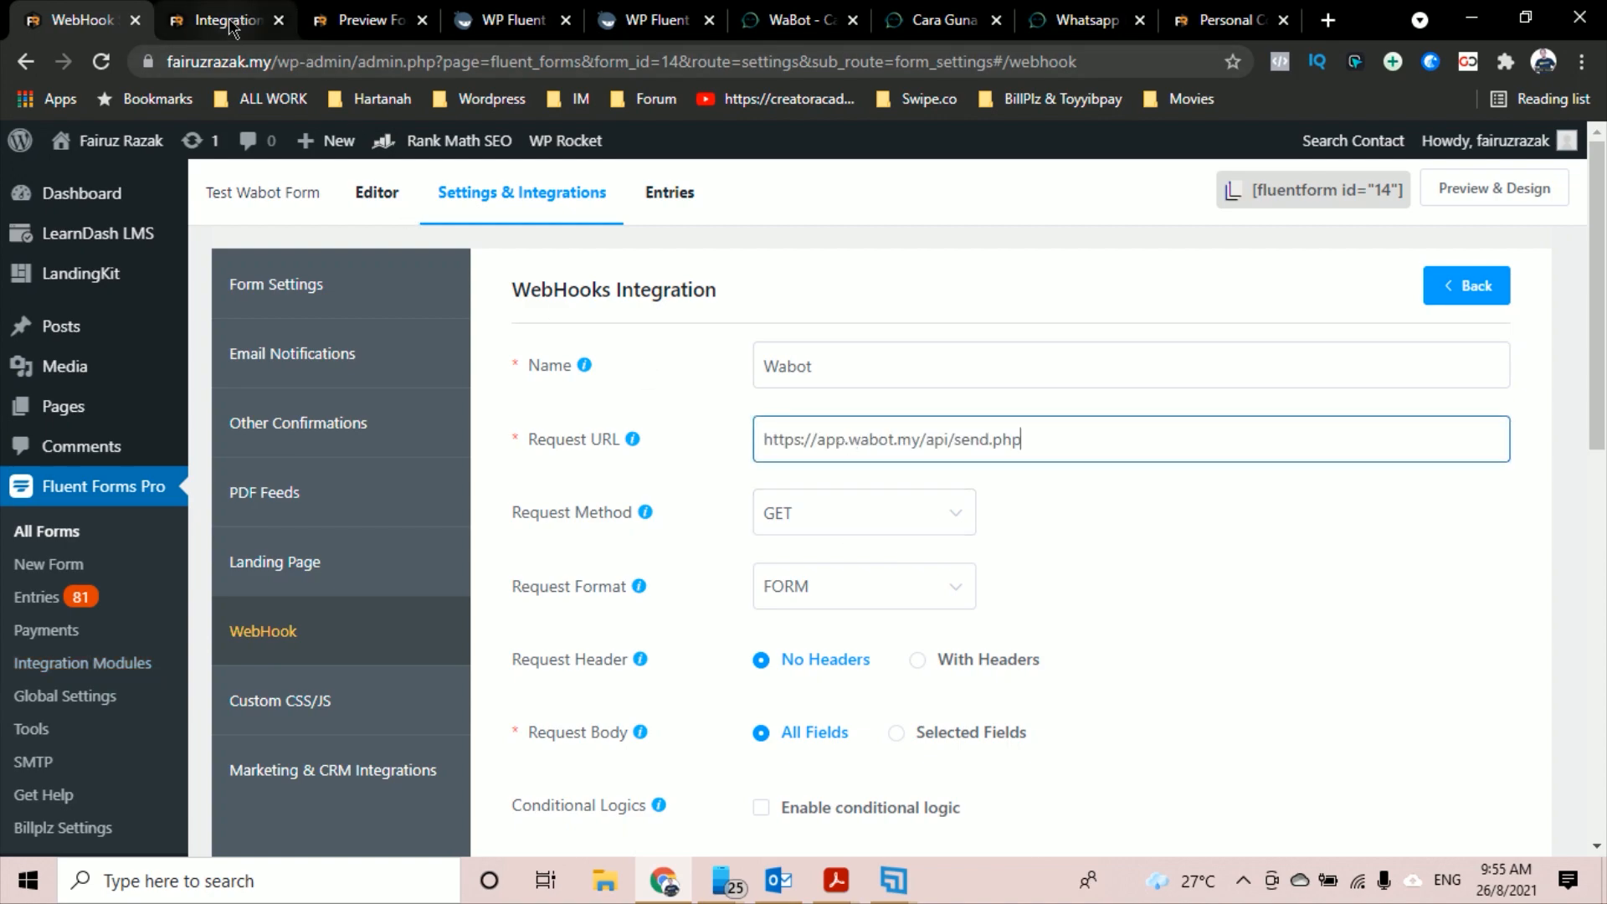
Step: Set the webhook's Request Method to POST, following the tutorial notes
left_click(946, 20)
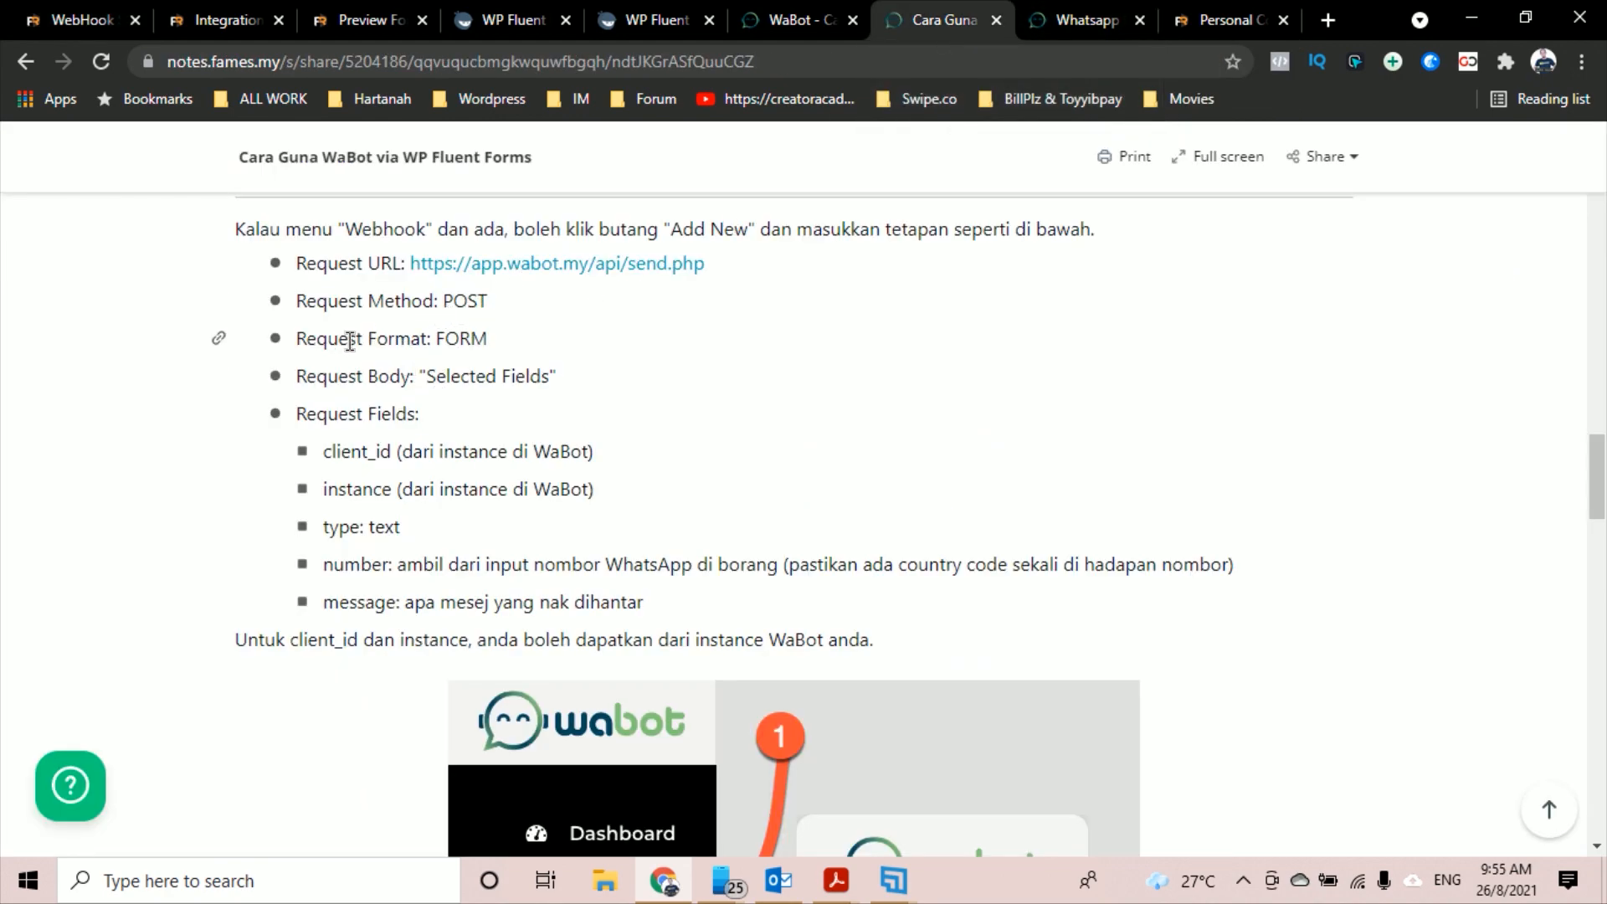
left_click(147, 18)
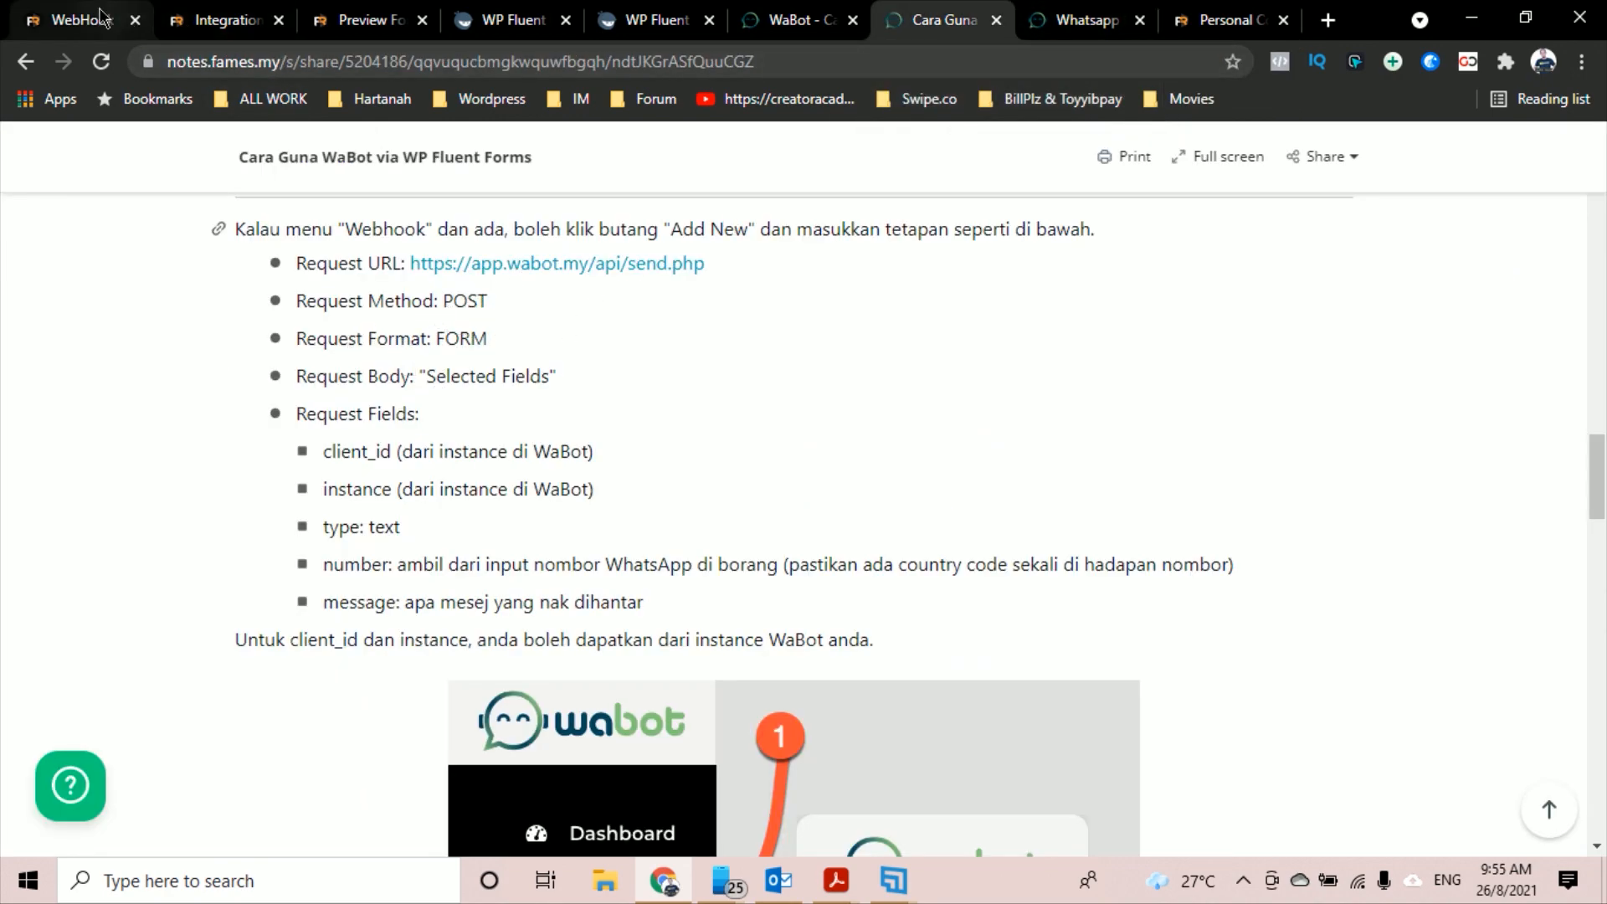
left_click(890, 521)
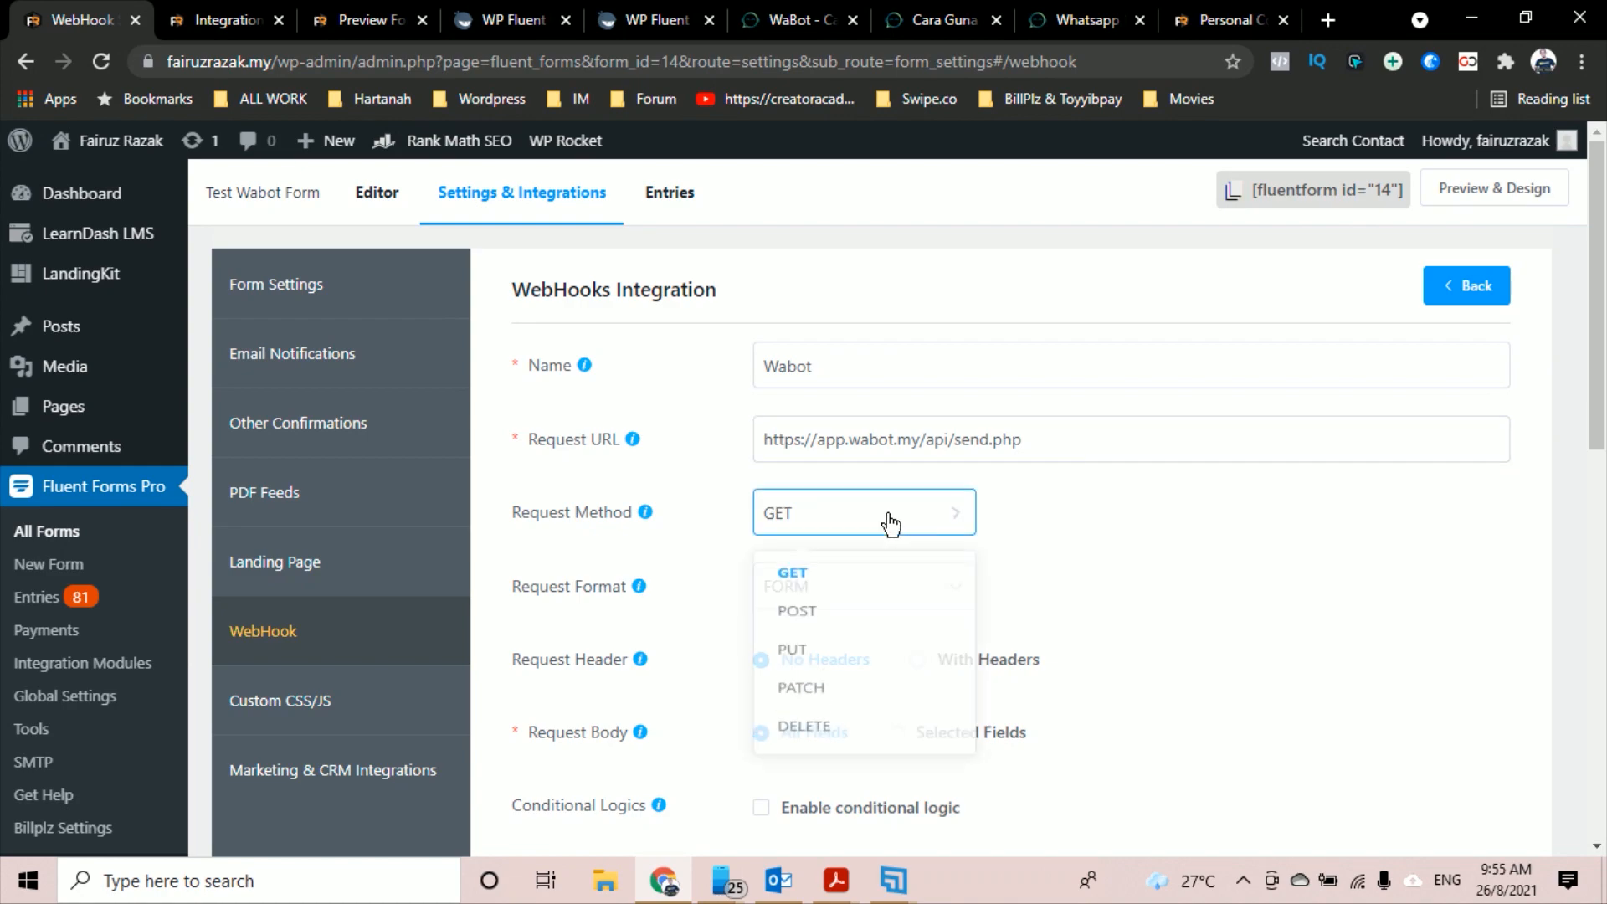
left_click(835, 629)
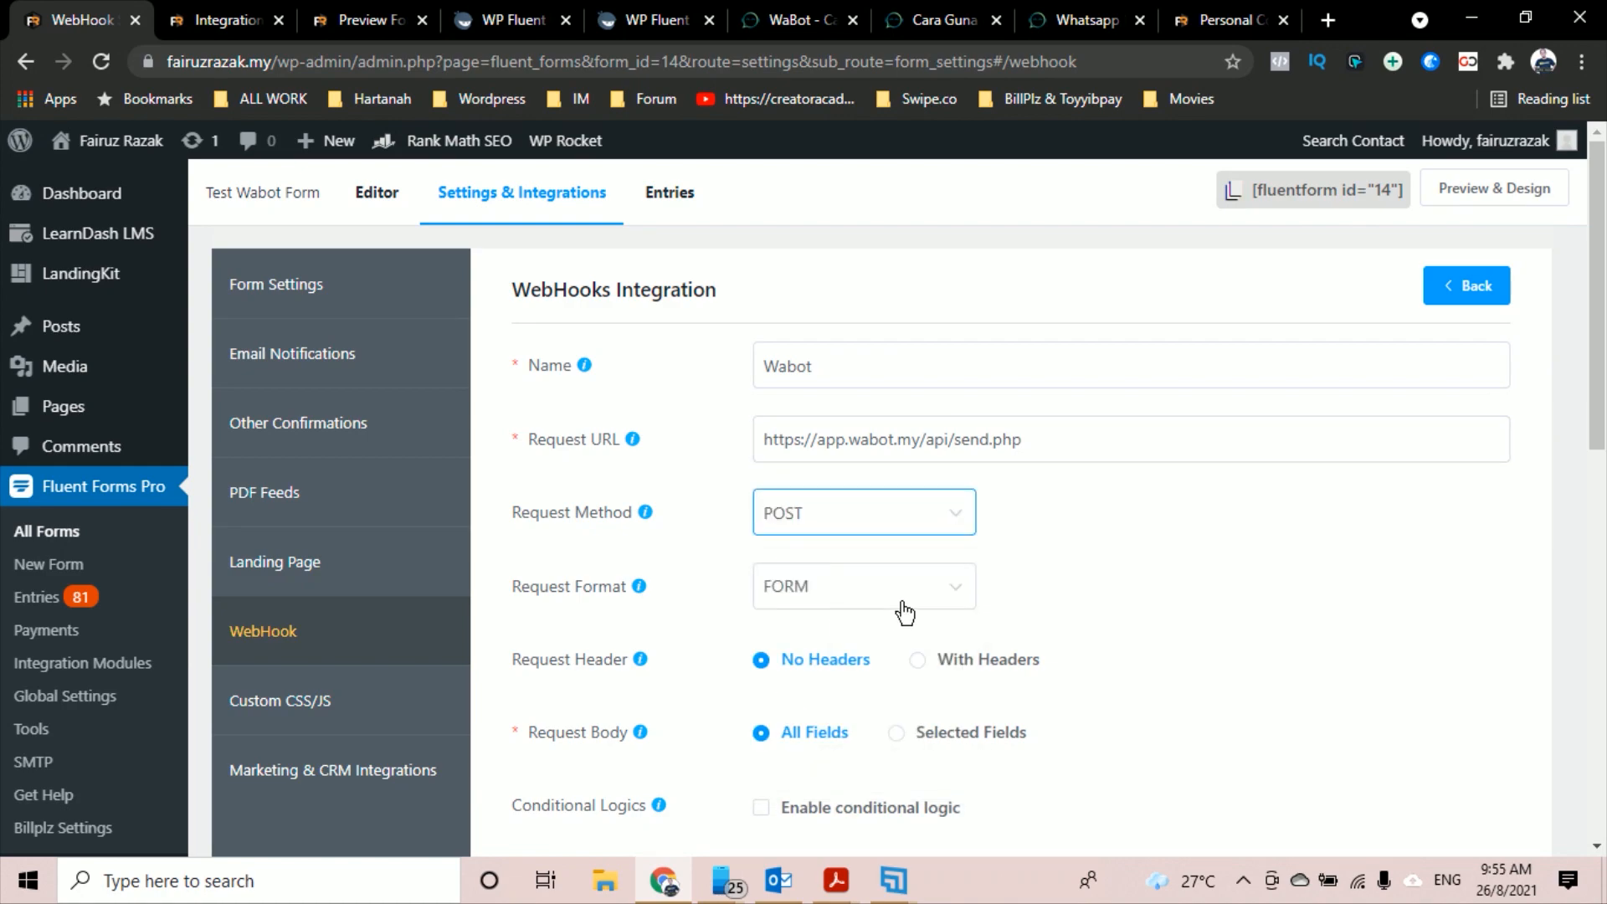
Step: Set the webhook's Request Body to Selected Fields after checking the WaBot instance and notes
scroll(1083, 544, "down", 2)
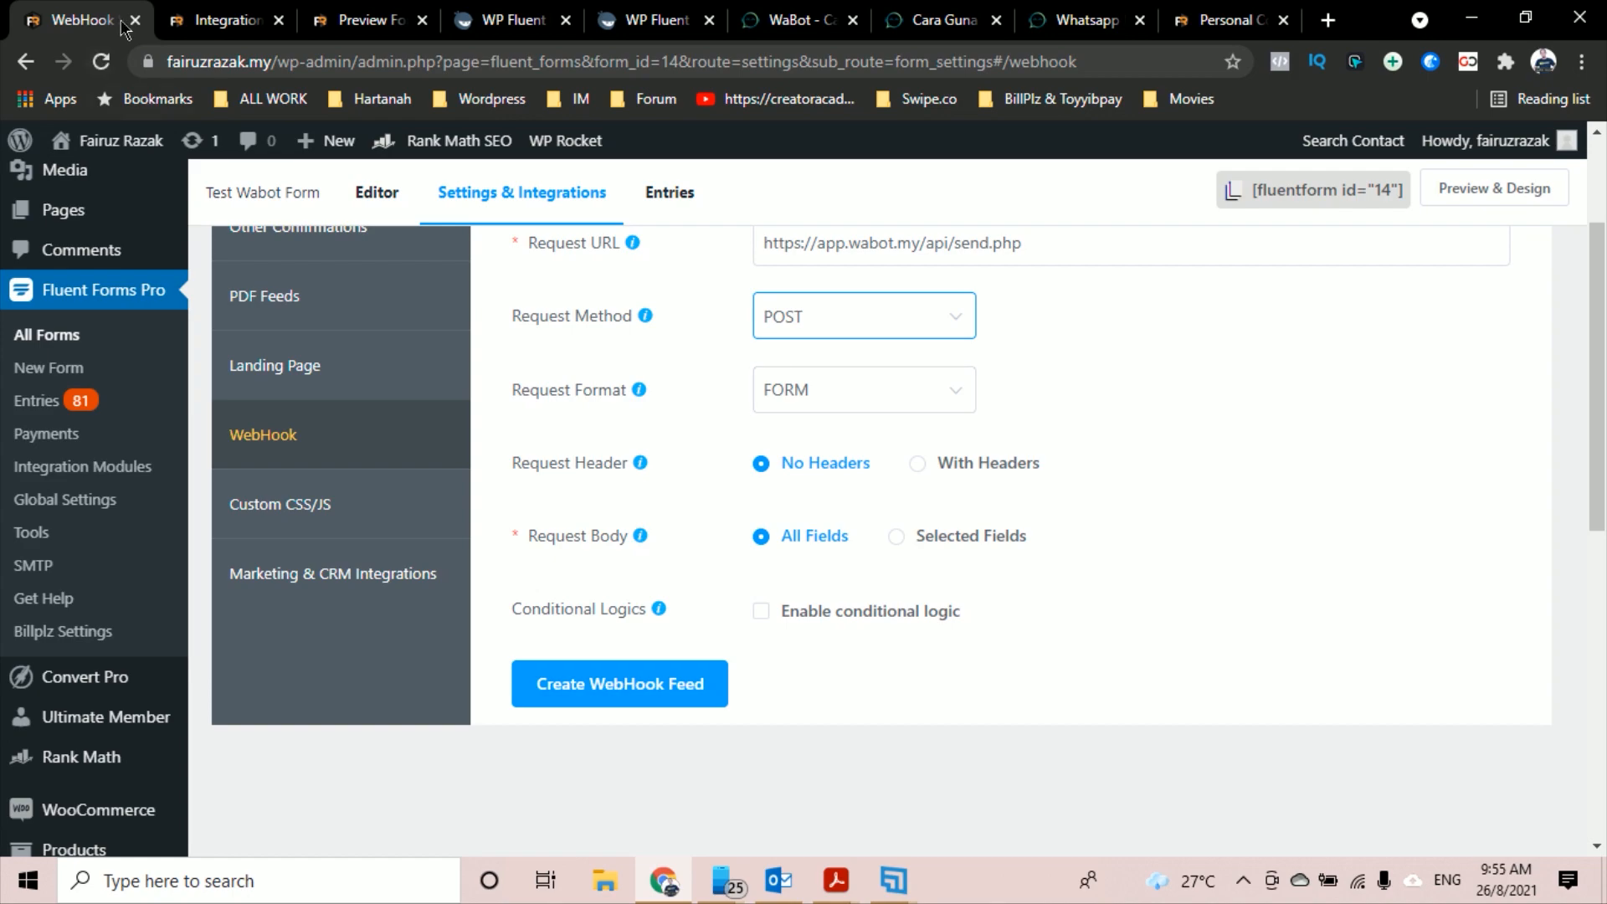
left_click(1079, 23)
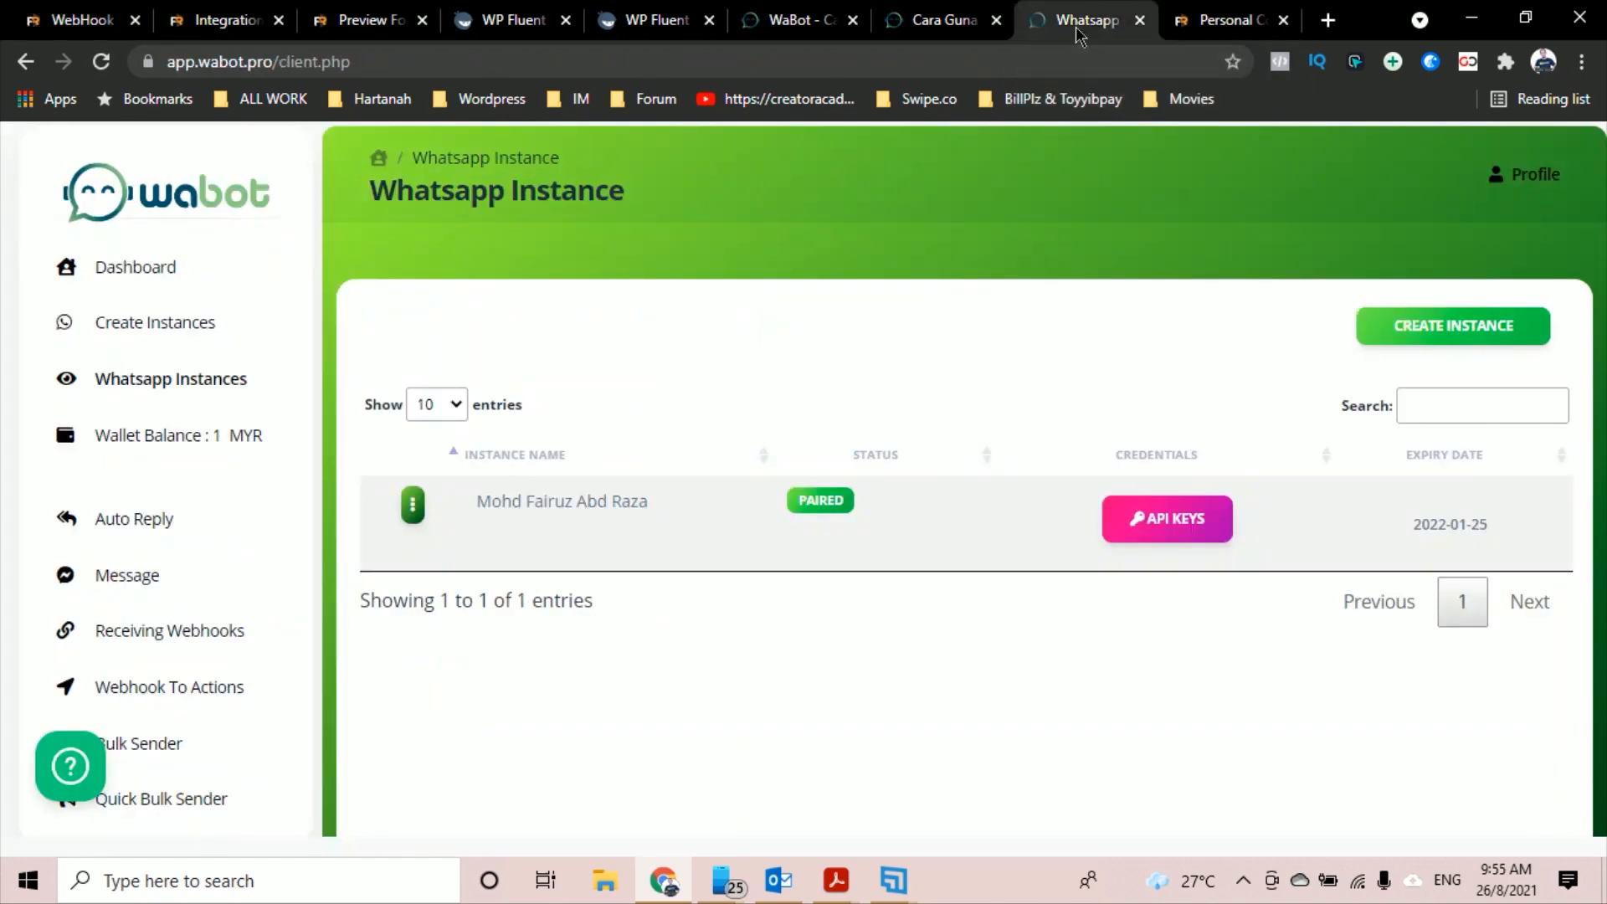
left_click(942, 20)
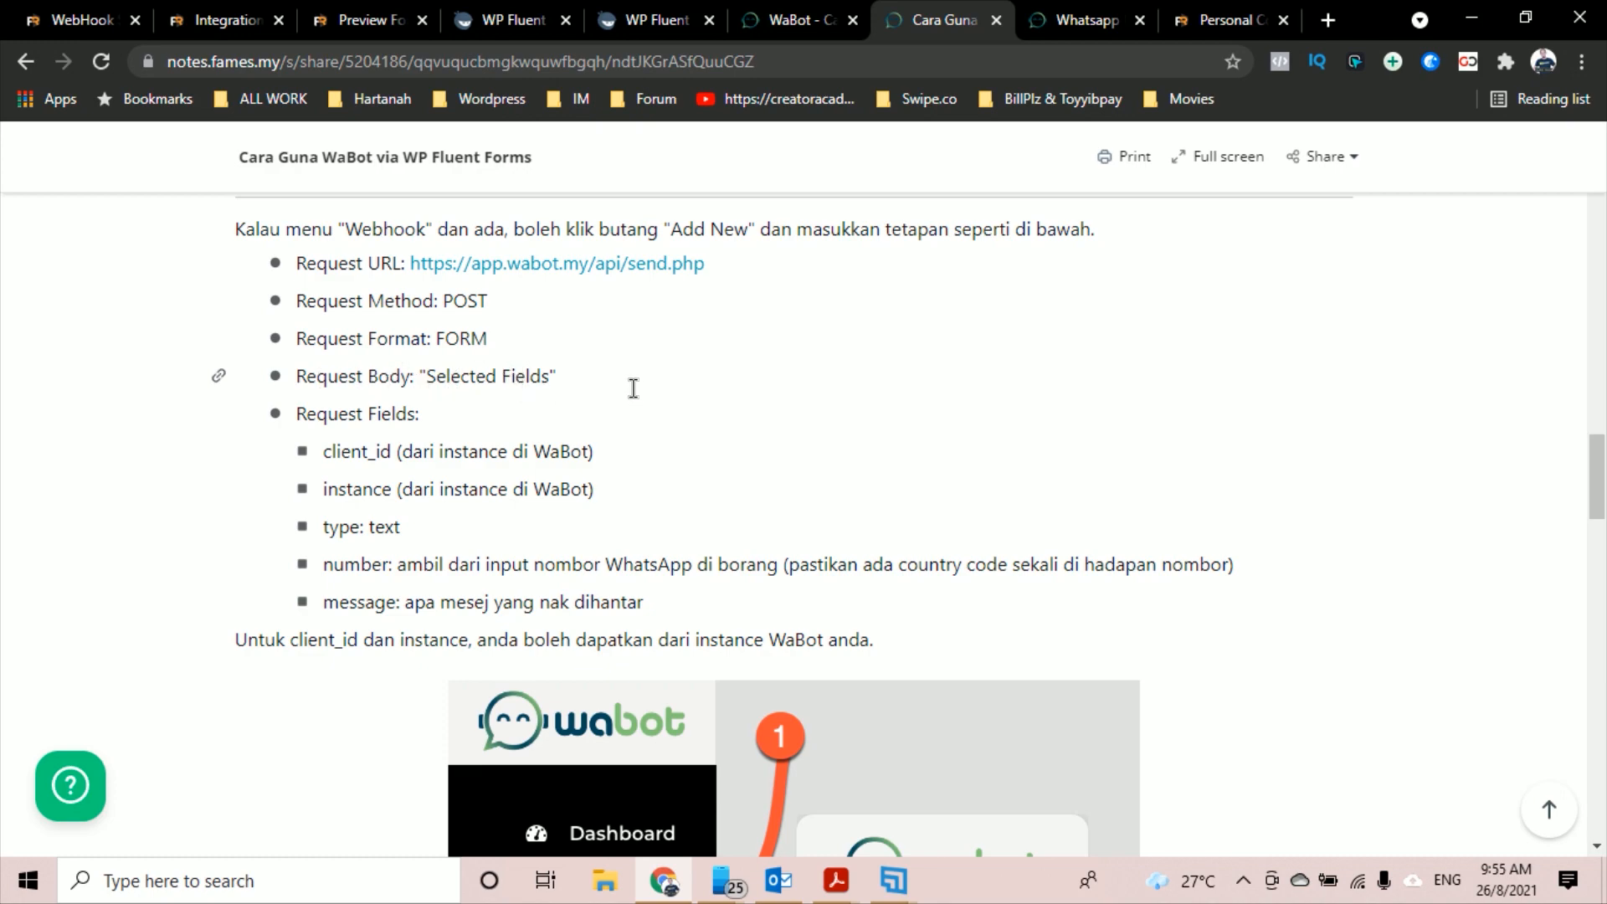
left_click(94, 20)
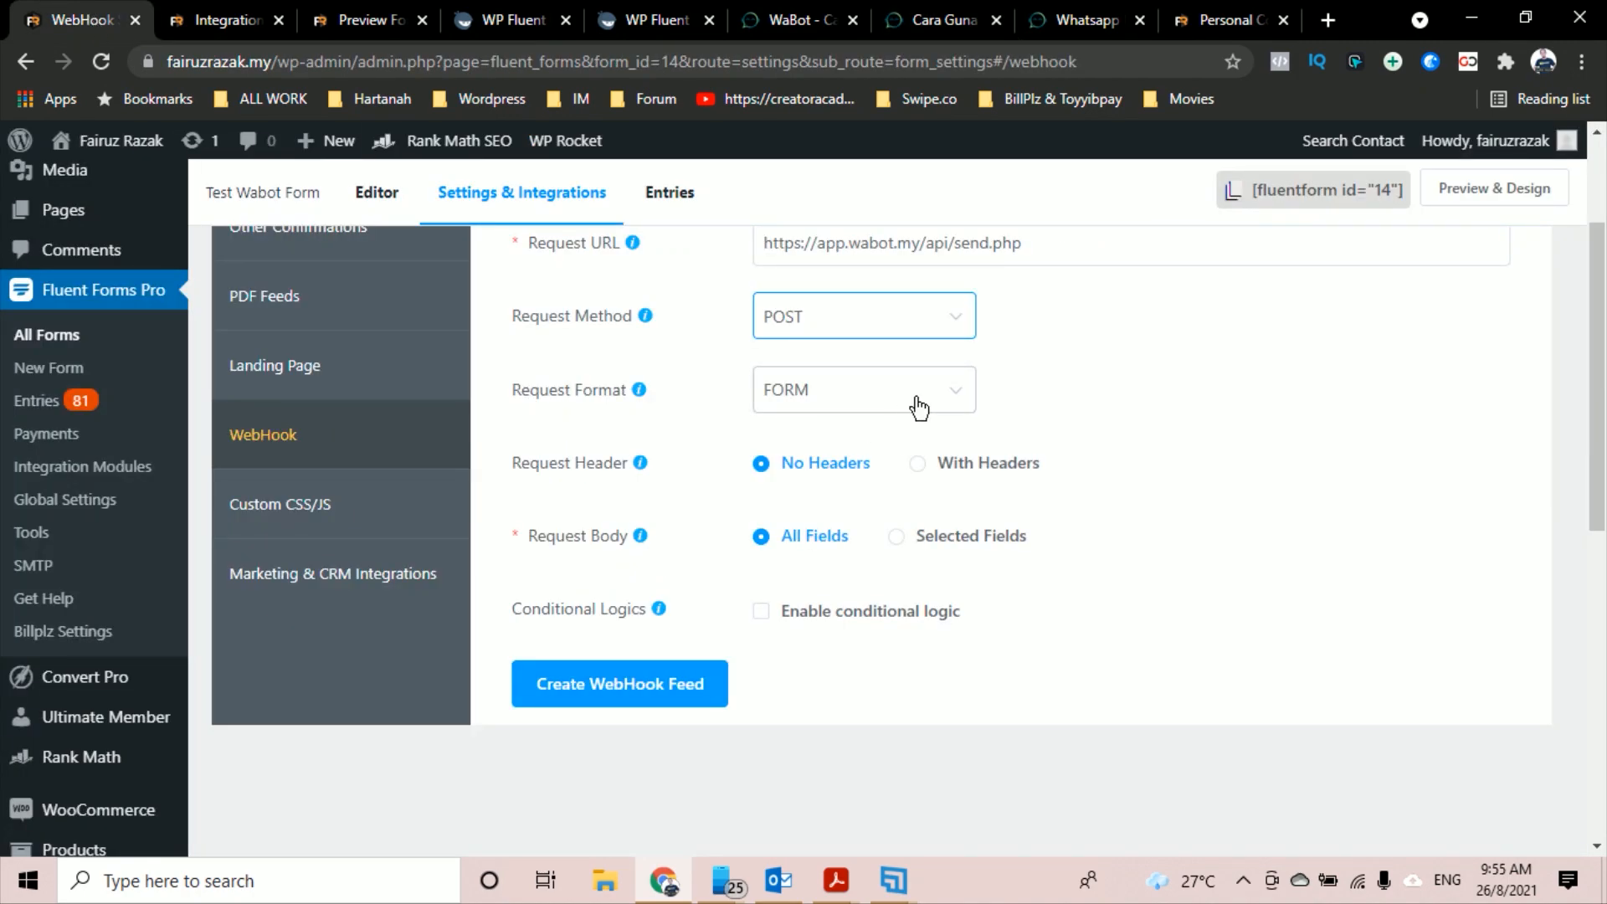
left_click(920, 540)
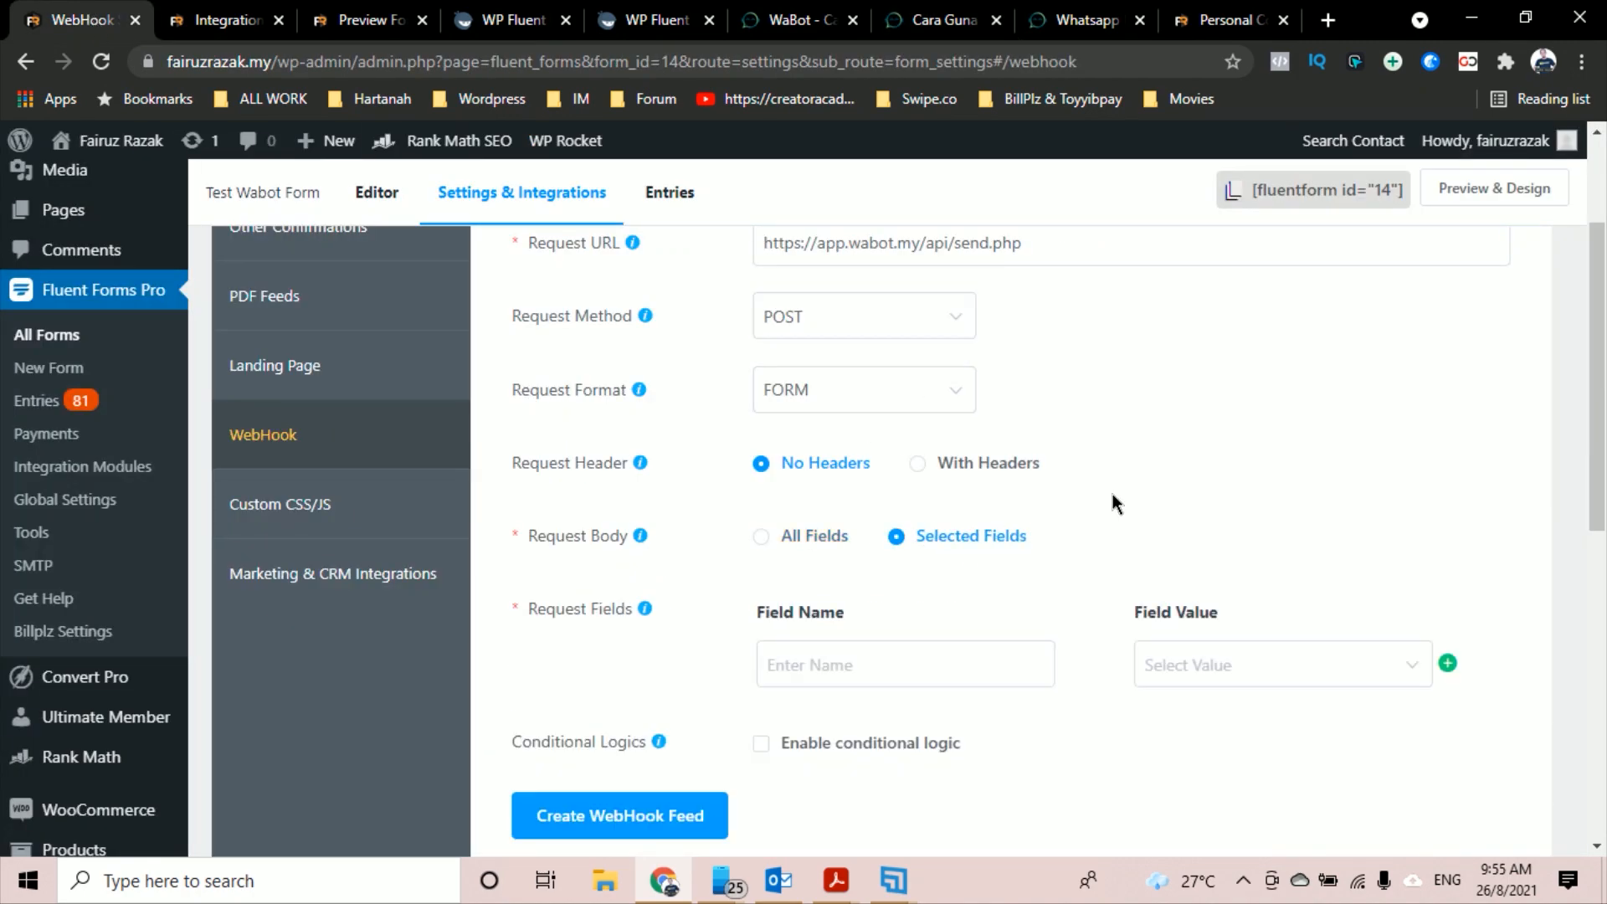
Step: Select the client_id field name in the tutorial's list of request fields
scroll(1111, 492, "down", 2)
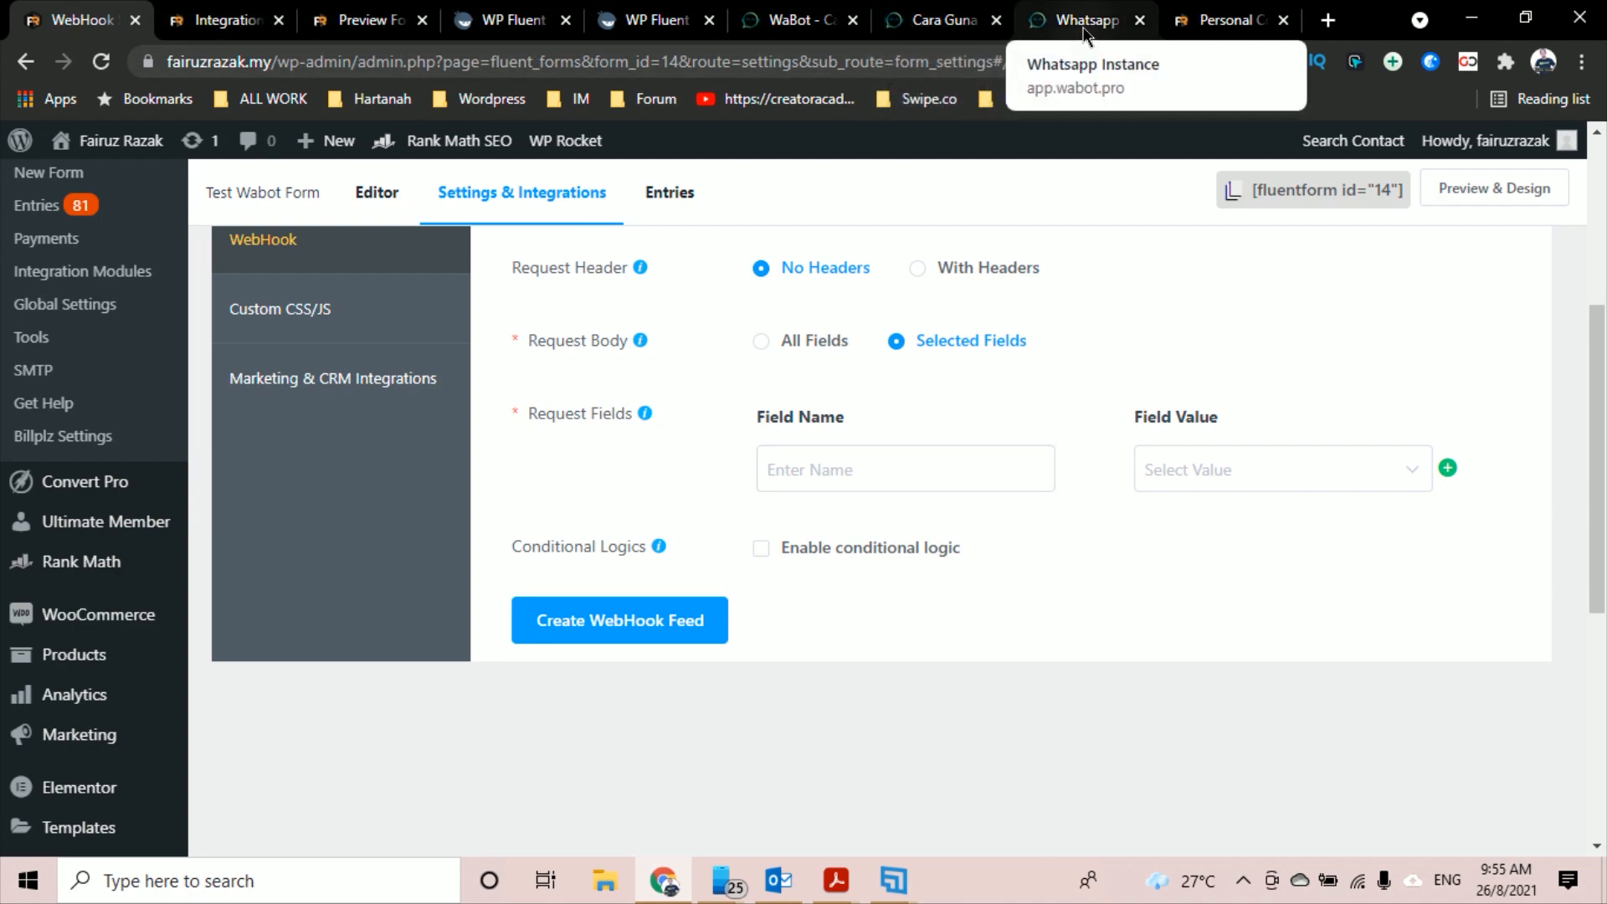
scroll(929, 360, "up", 2)
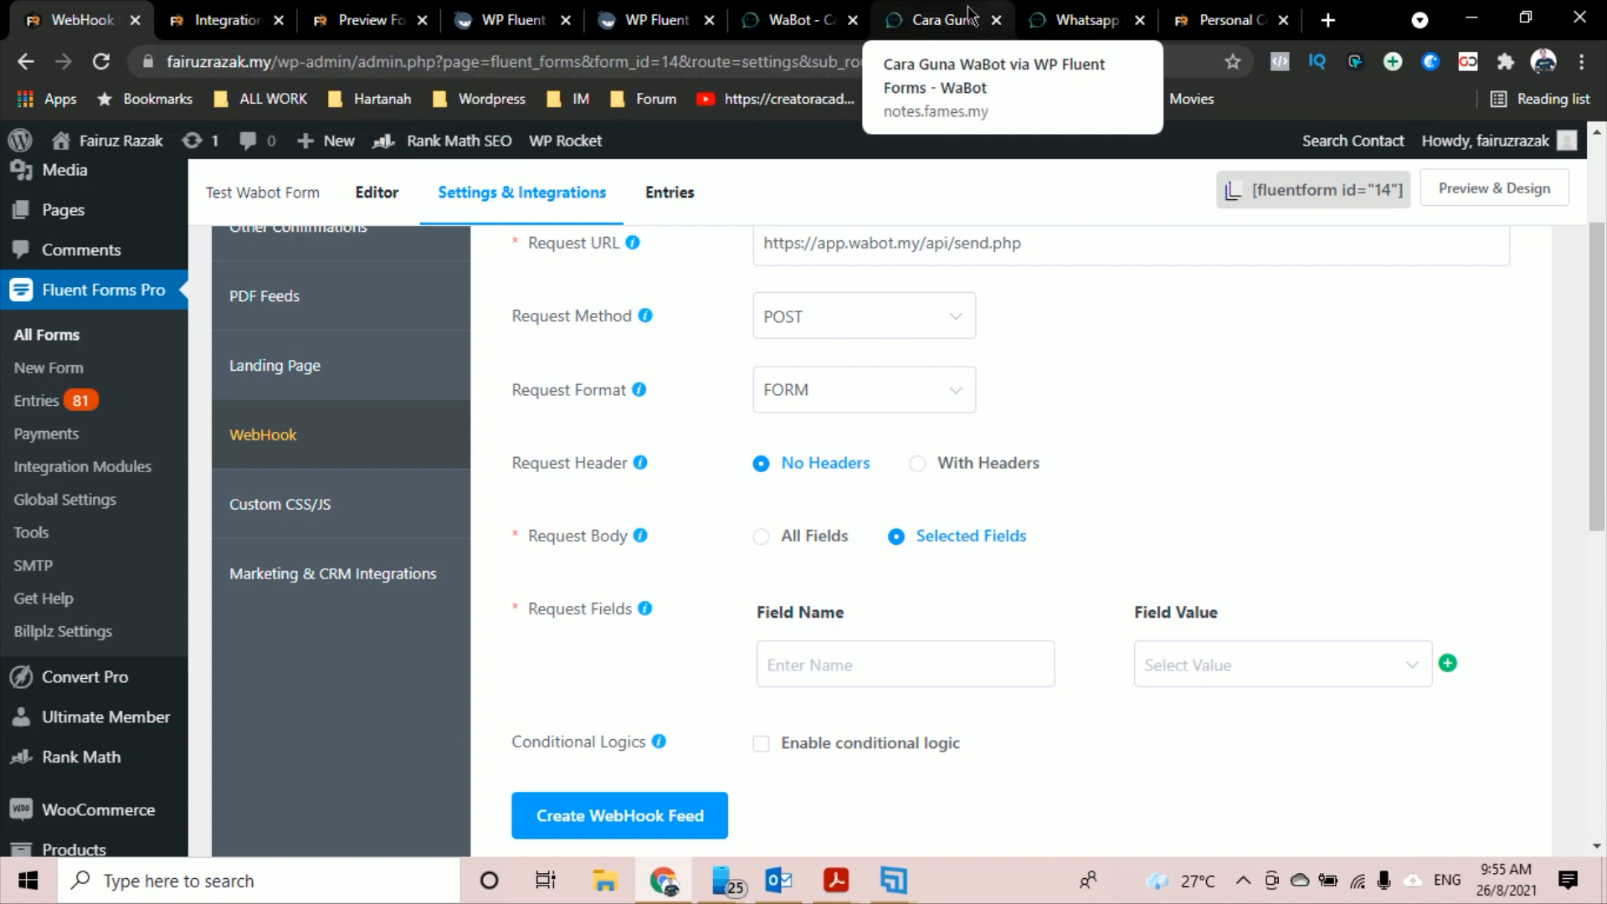
left_click(937, 24)
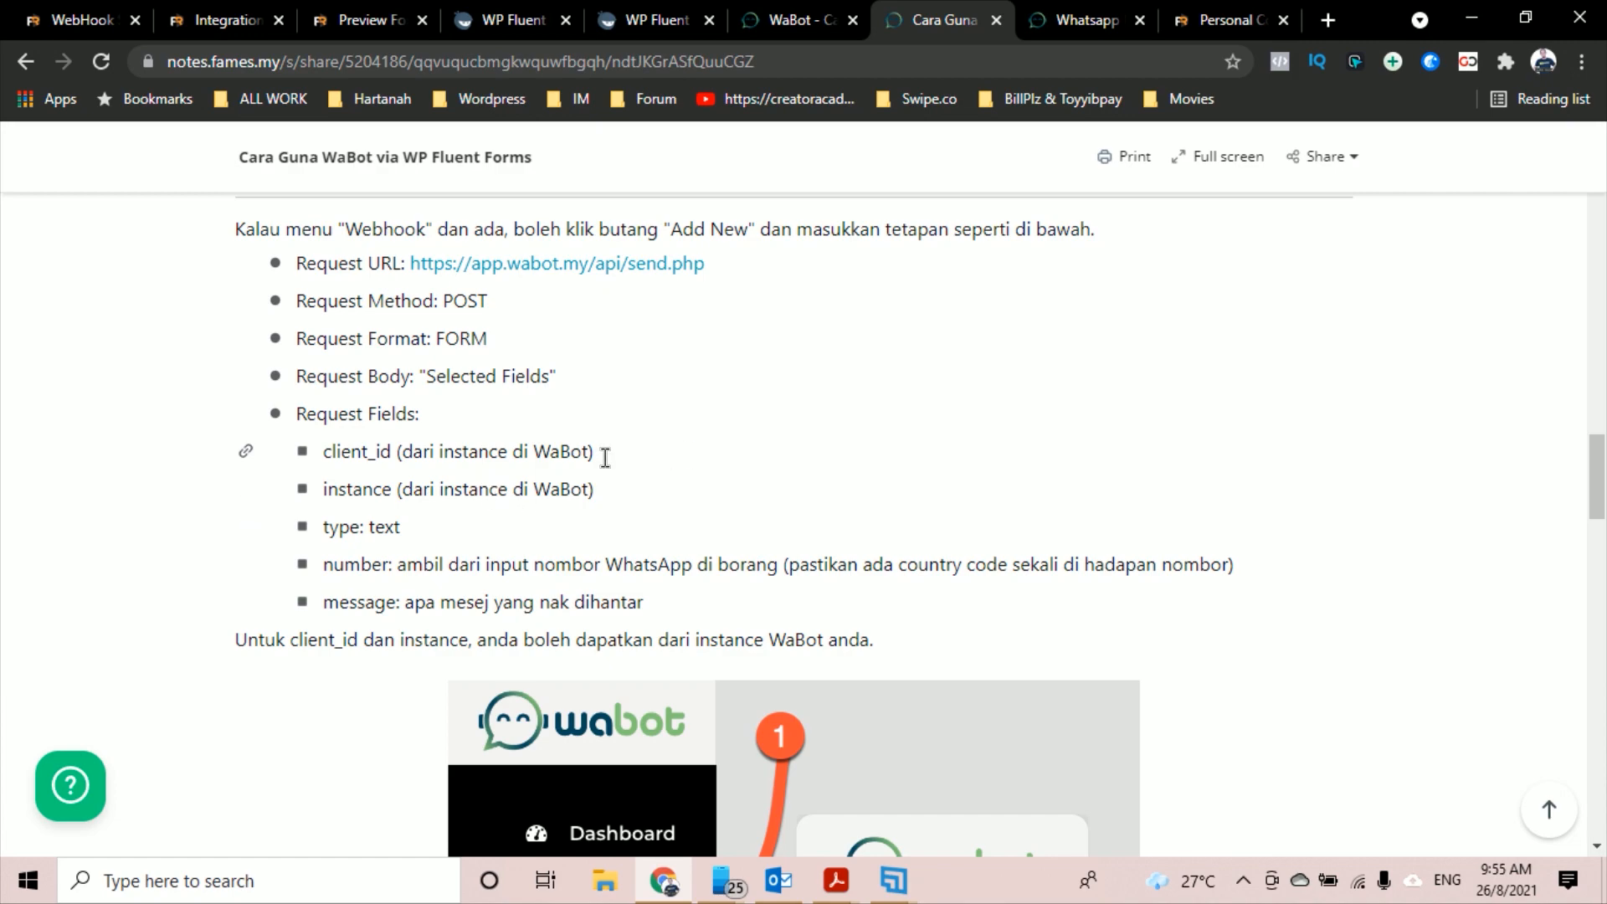
scroll(608, 456, "down", 2)
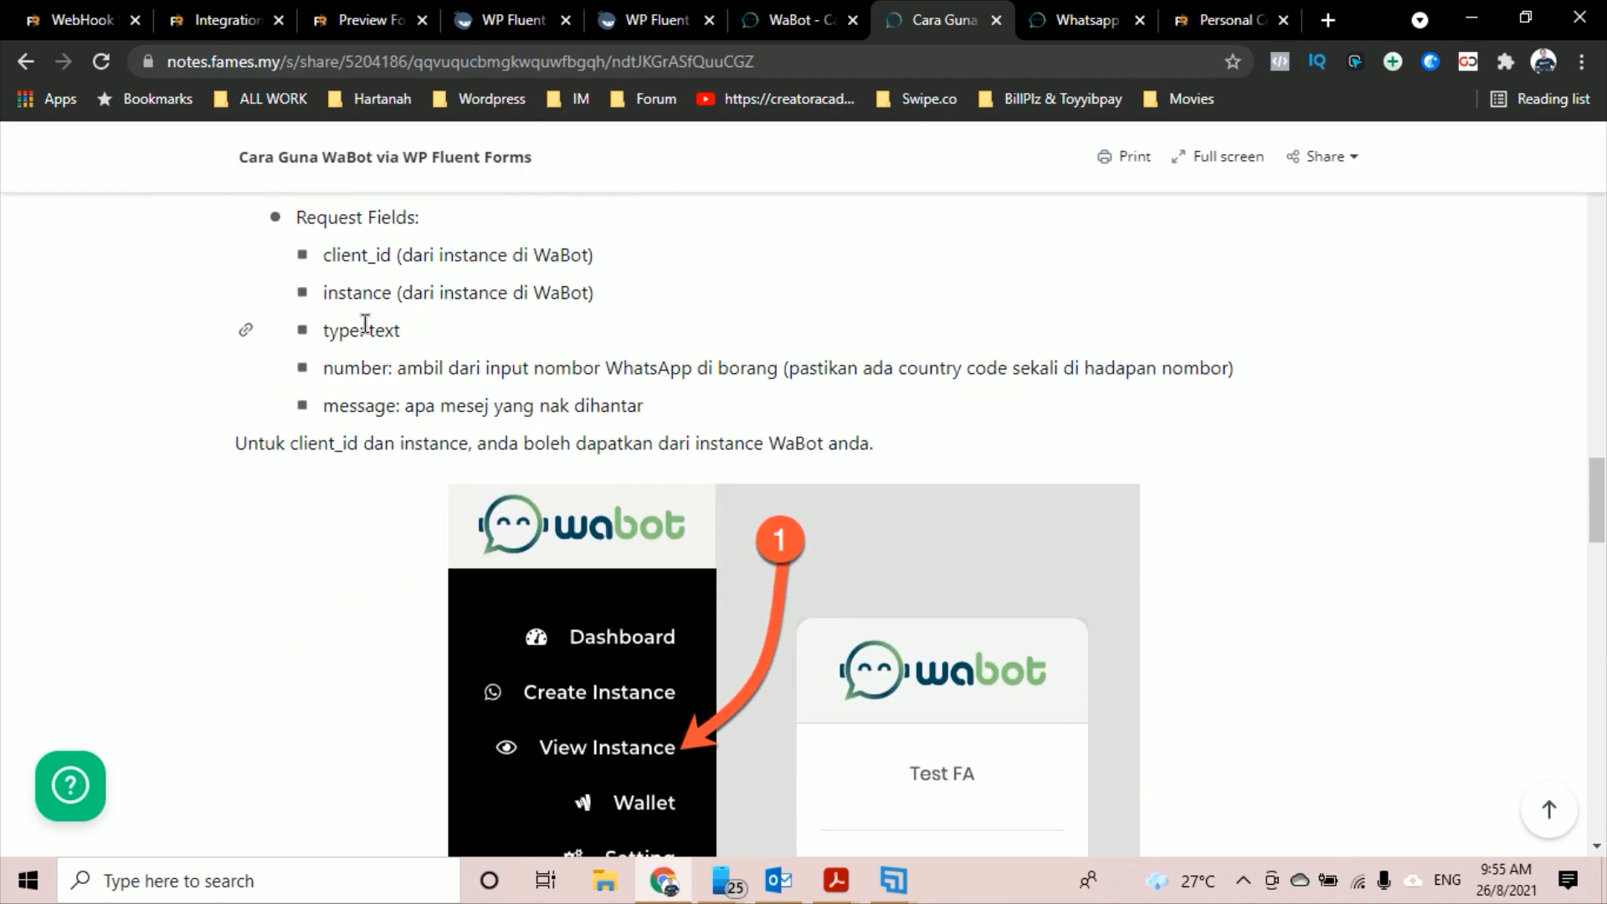
scroll(567, 381, "down", 4)
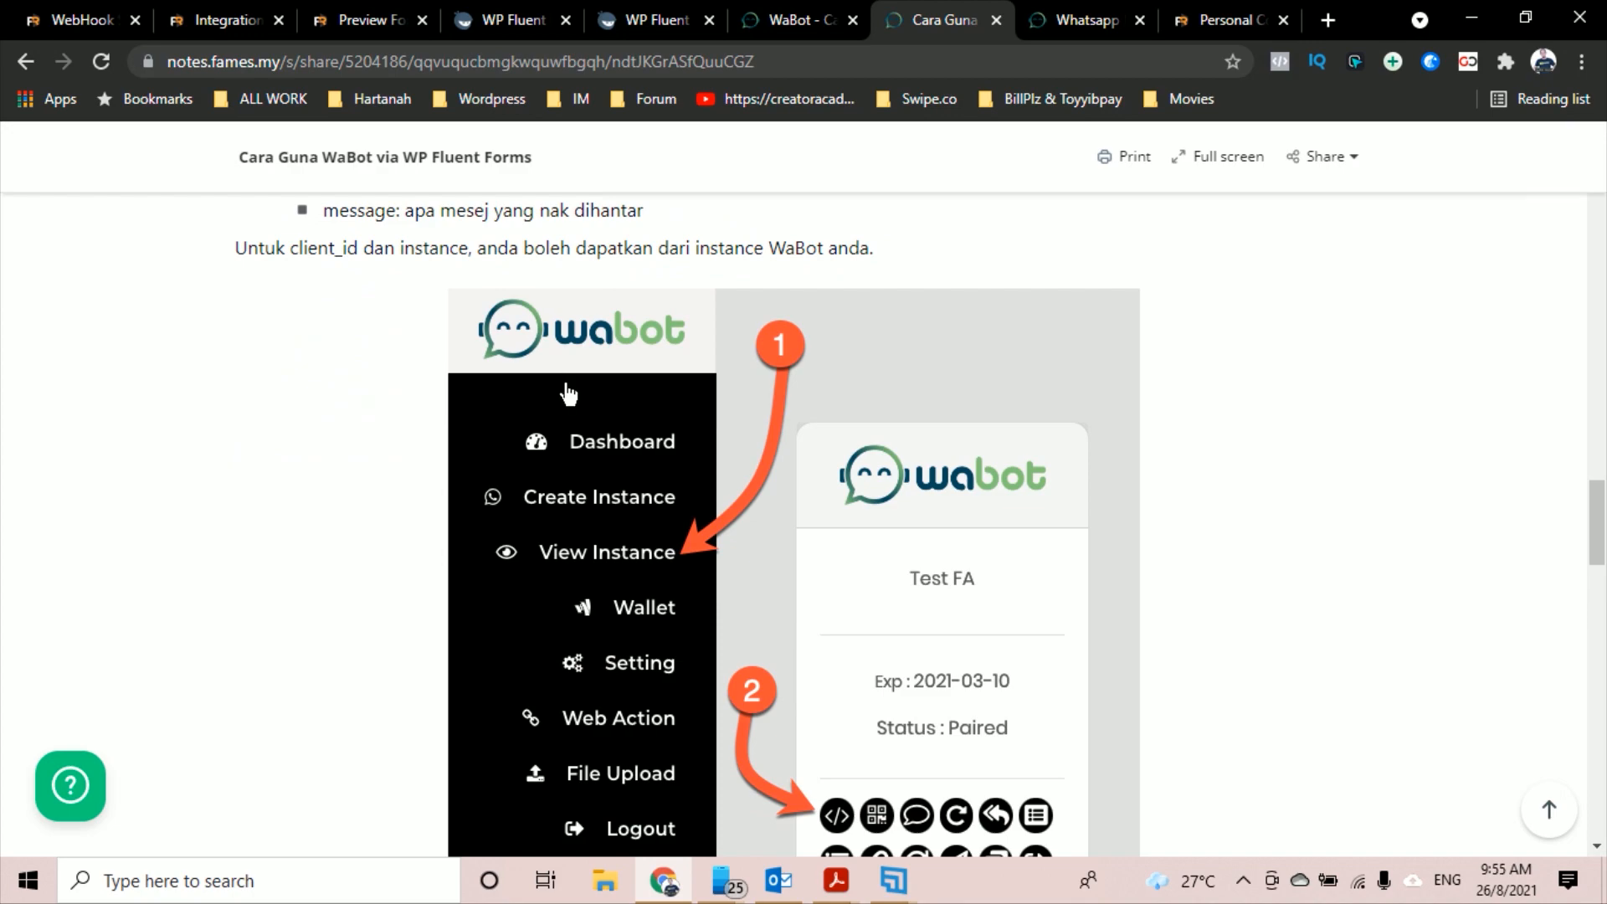
scroll(707, 502, "up", 6)
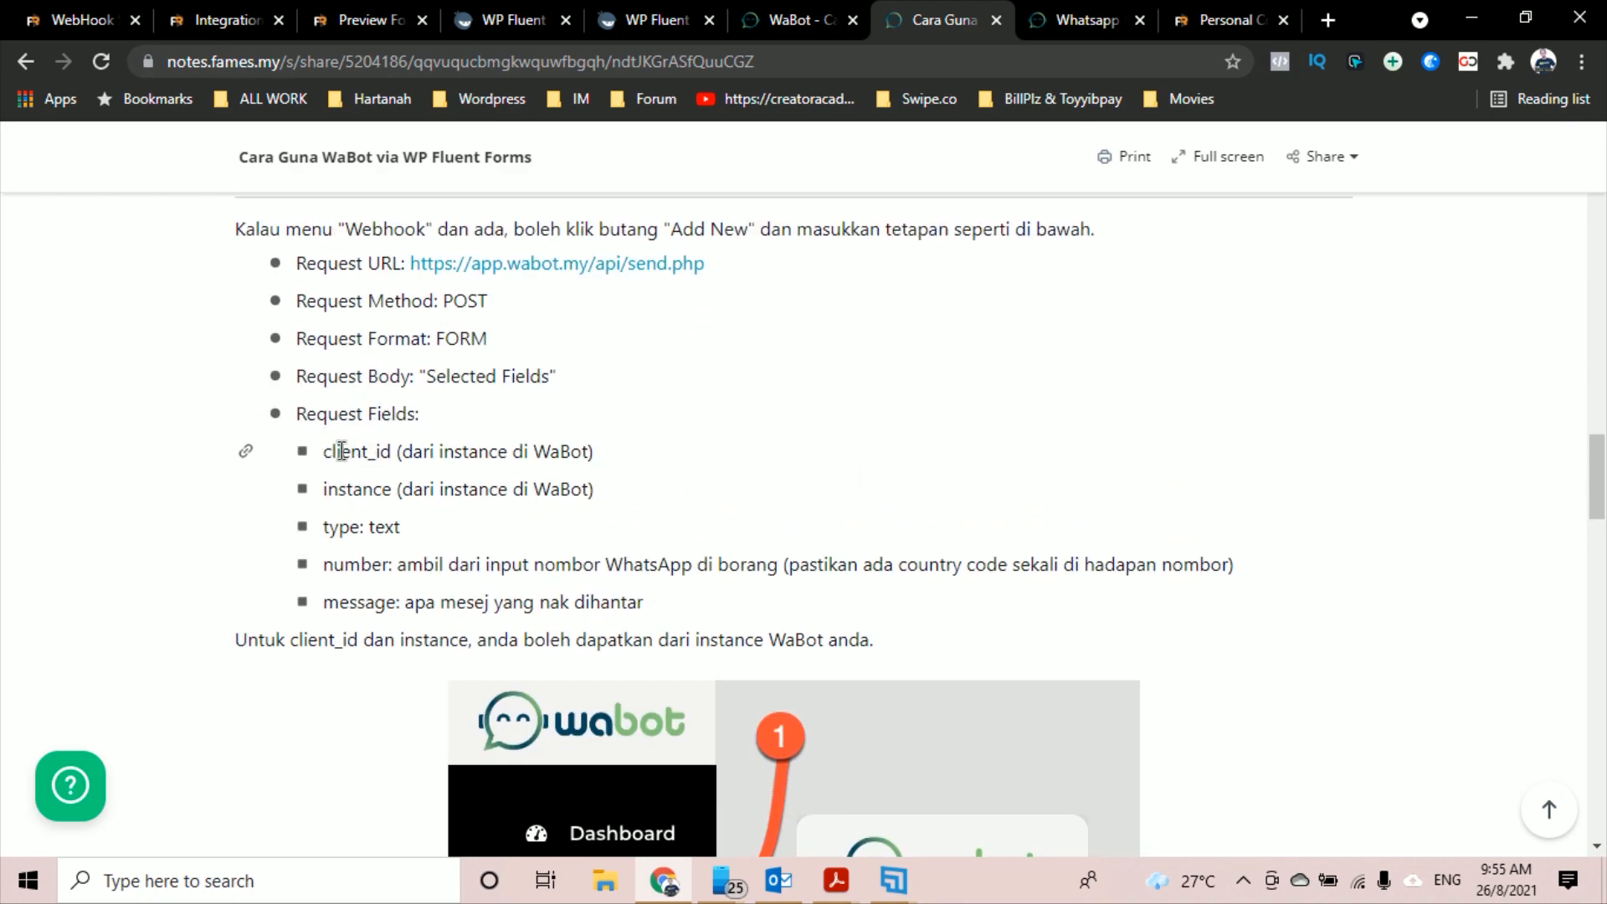
left_click_drag(323, 456, 381, 456)
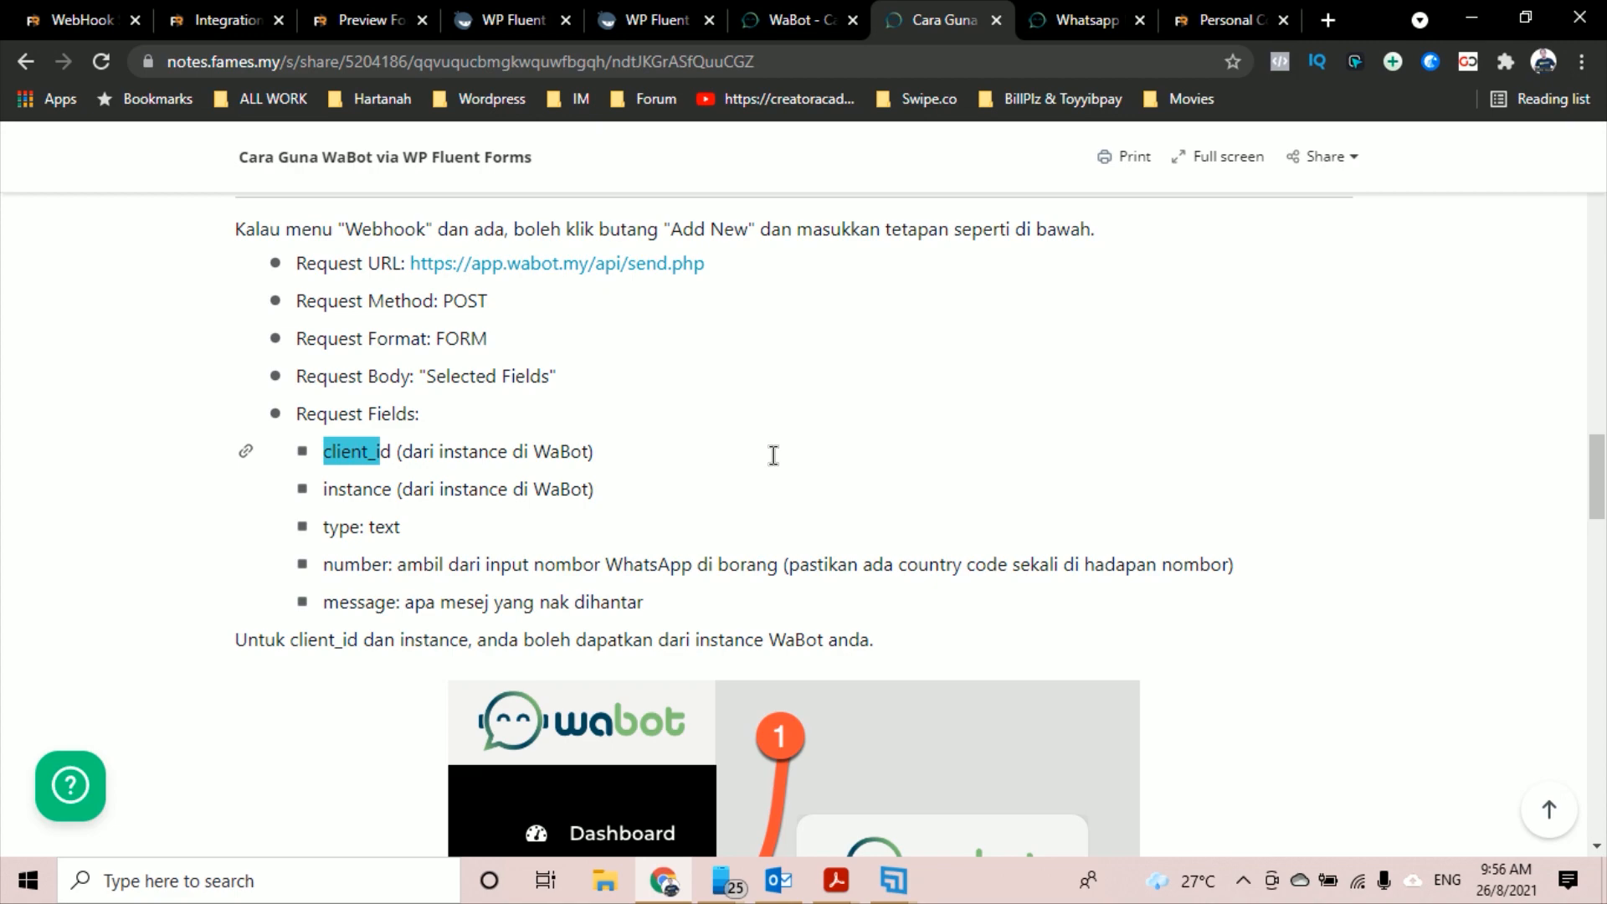
Step: Review the tutorial notes' request field list and the example webhook mapping, zoomed in to 150%
scroll(773, 454, "down", 2)
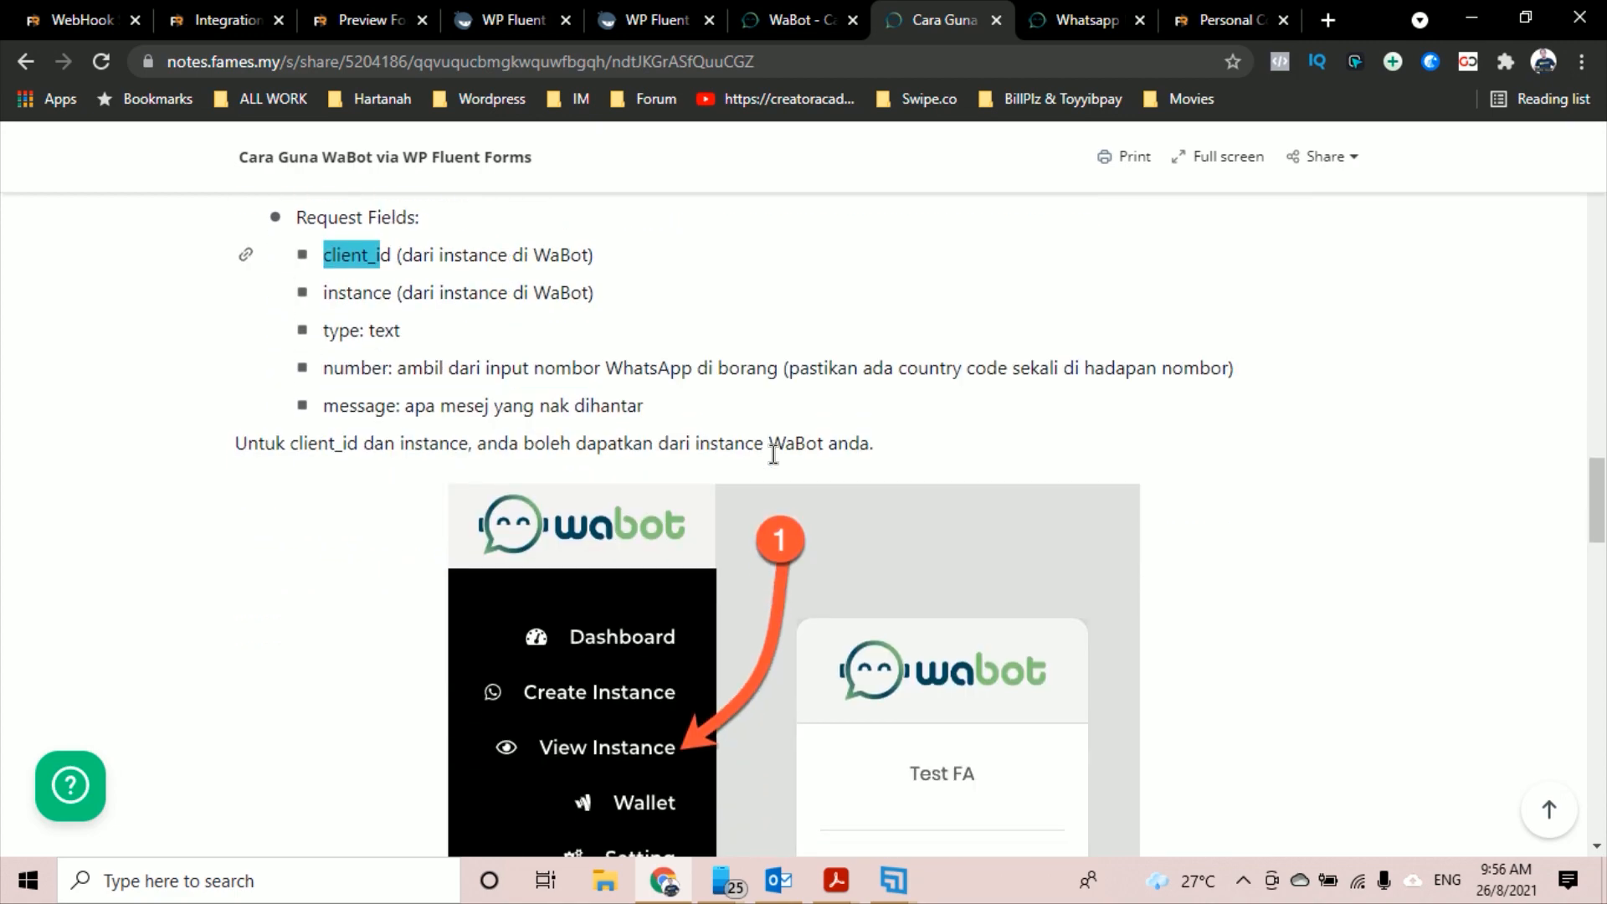
scroll(773, 455, "down", 10)
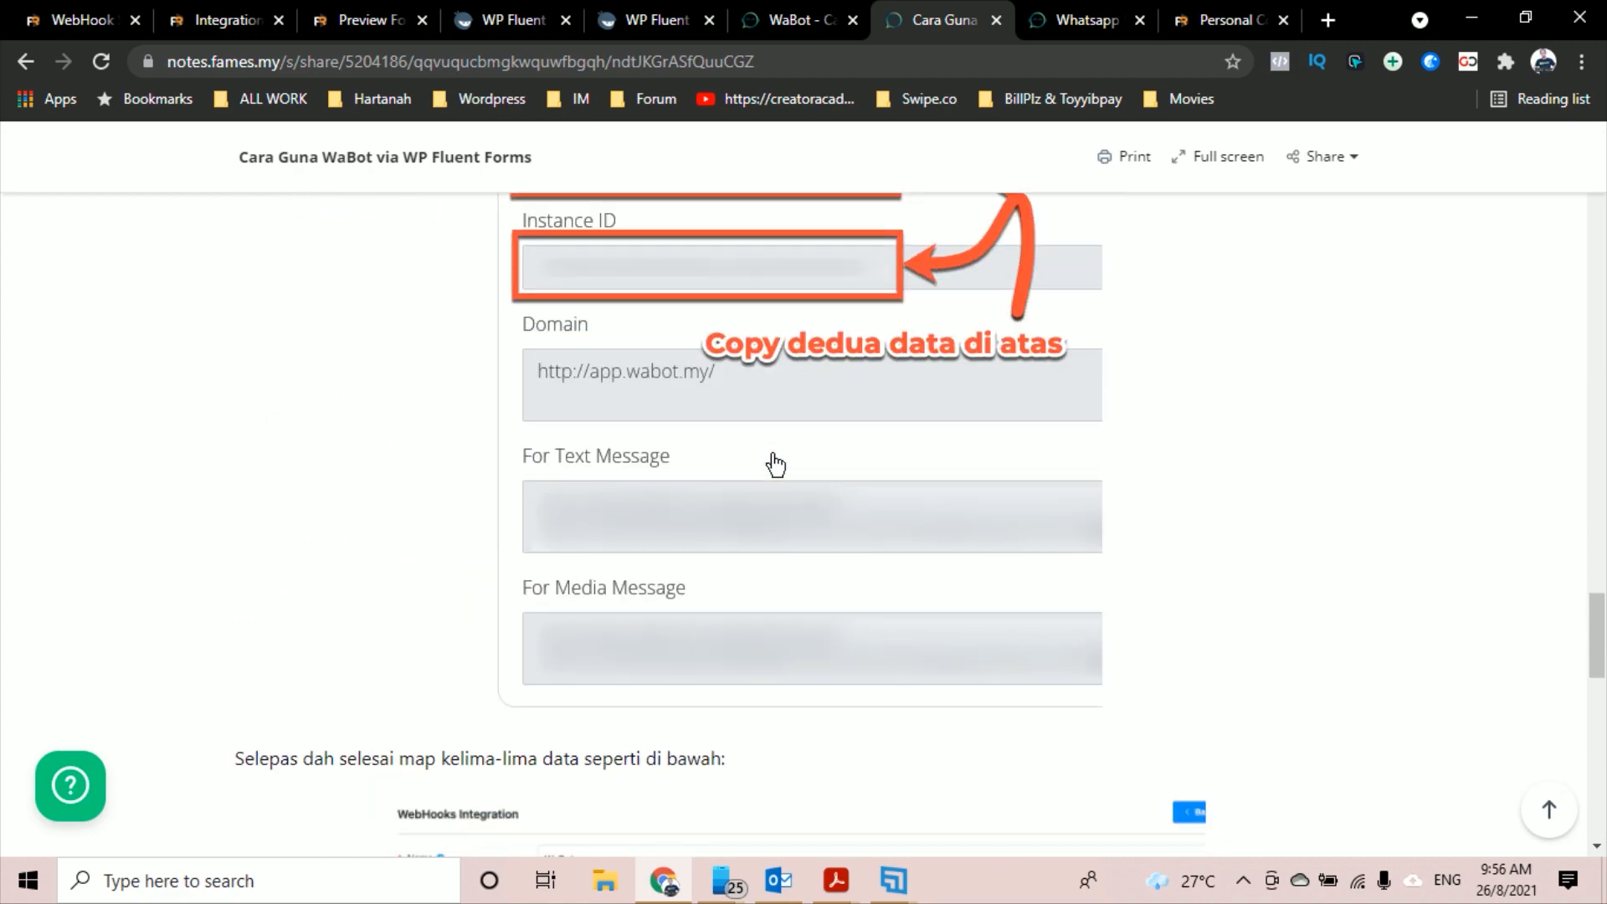
scroll(775, 465, "down", 5)
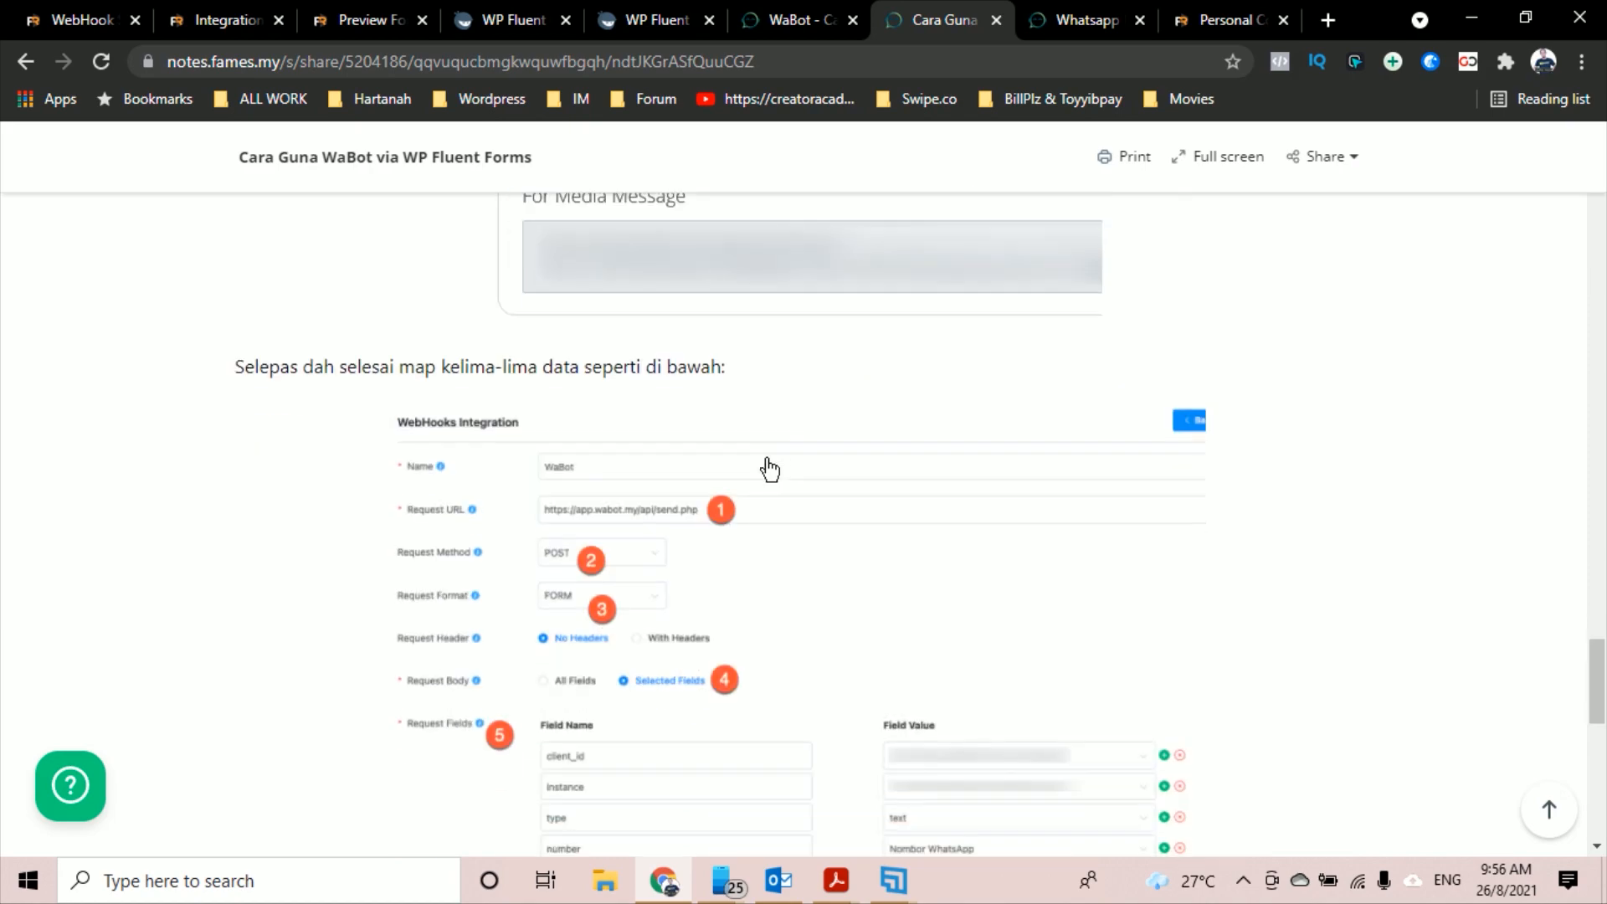
scroll(707, 538, "down", 2)
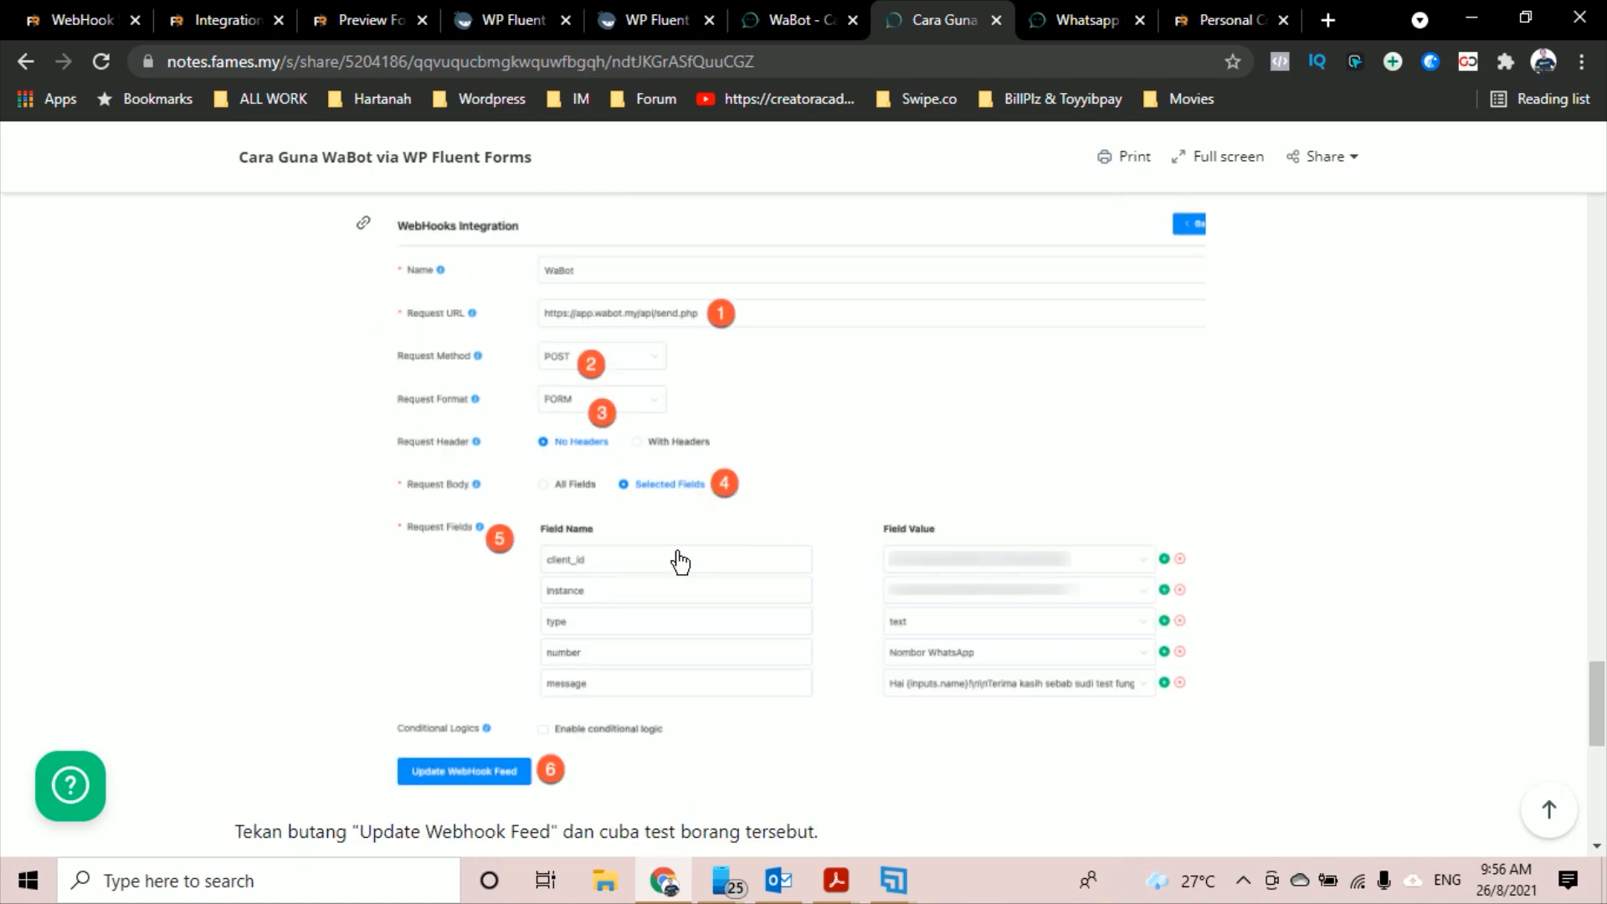
scroll(676, 559, "down", 2)
scroll(678, 560, "up", 2)
key("ctrl+plus")
key("ctrl+plus")
key("ctrl+plus")
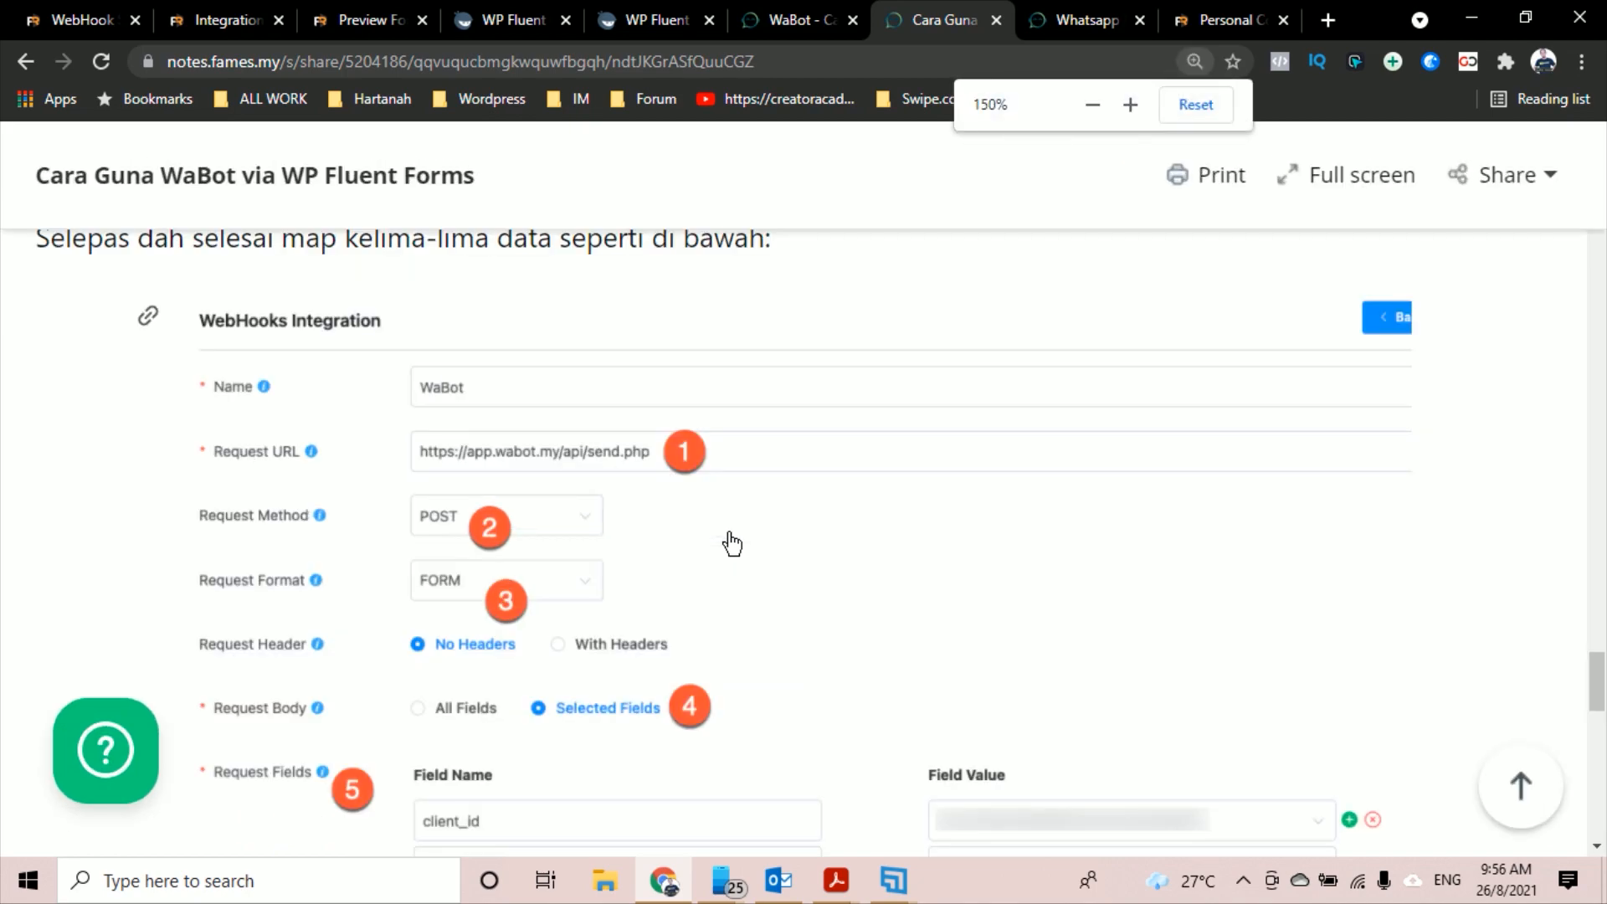
scroll(861, 585, "down", 6)
scroll(862, 586, "up", 2)
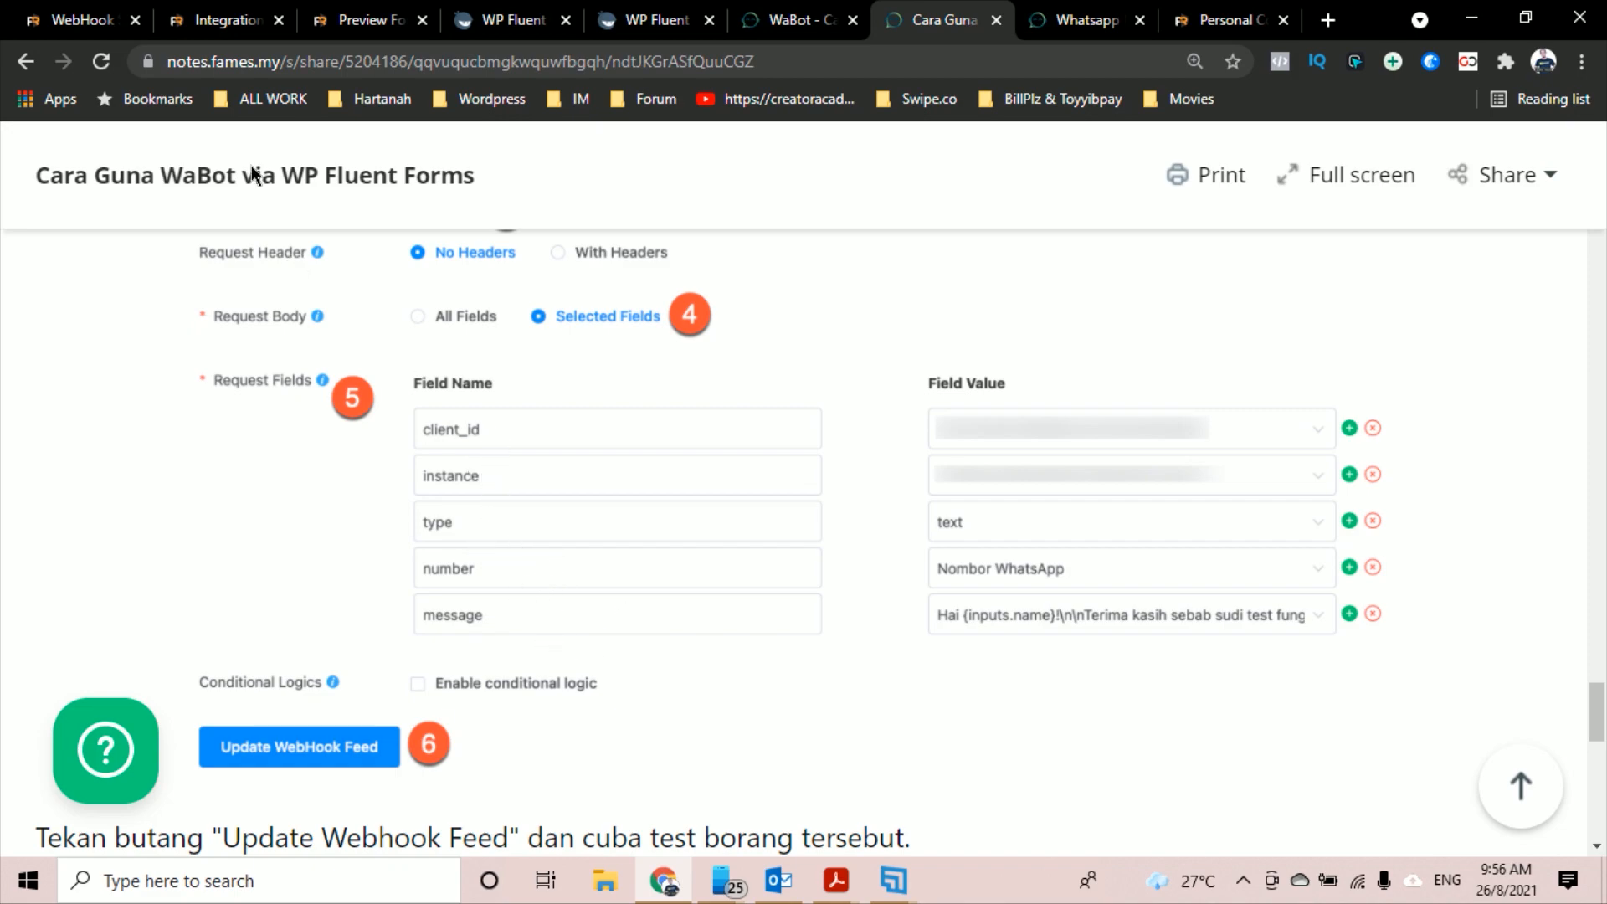
Step: Return to the form's webhook settings and add three more request field rows
left_click(82, 19)
scroll(753, 586, "down", 3)
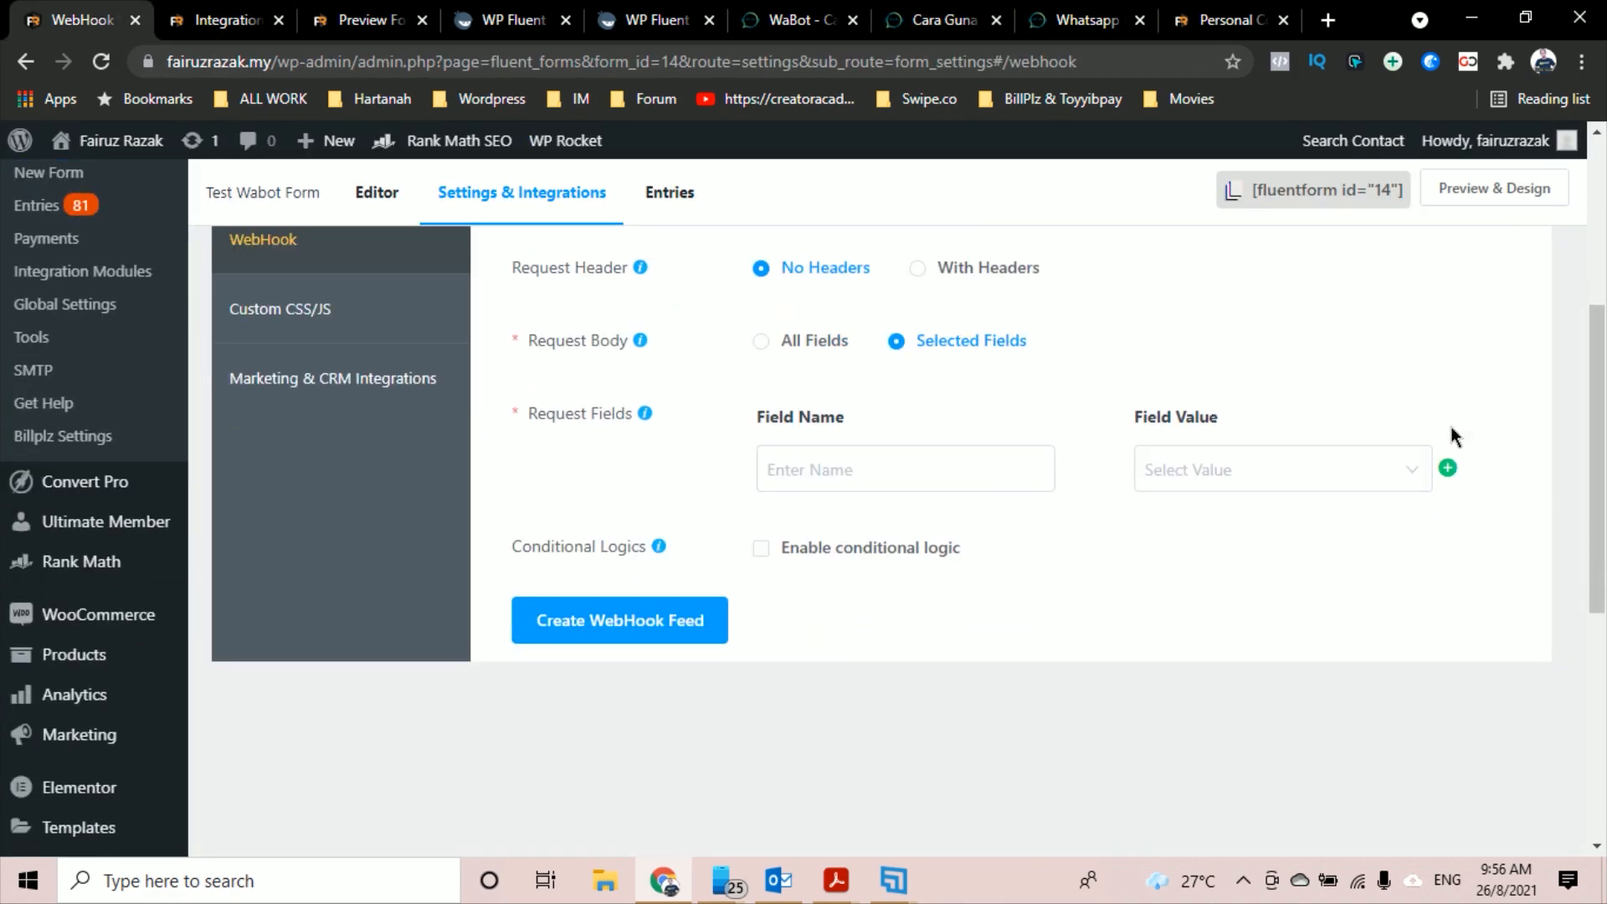
left_click(1447, 467)
left_click(1448, 519)
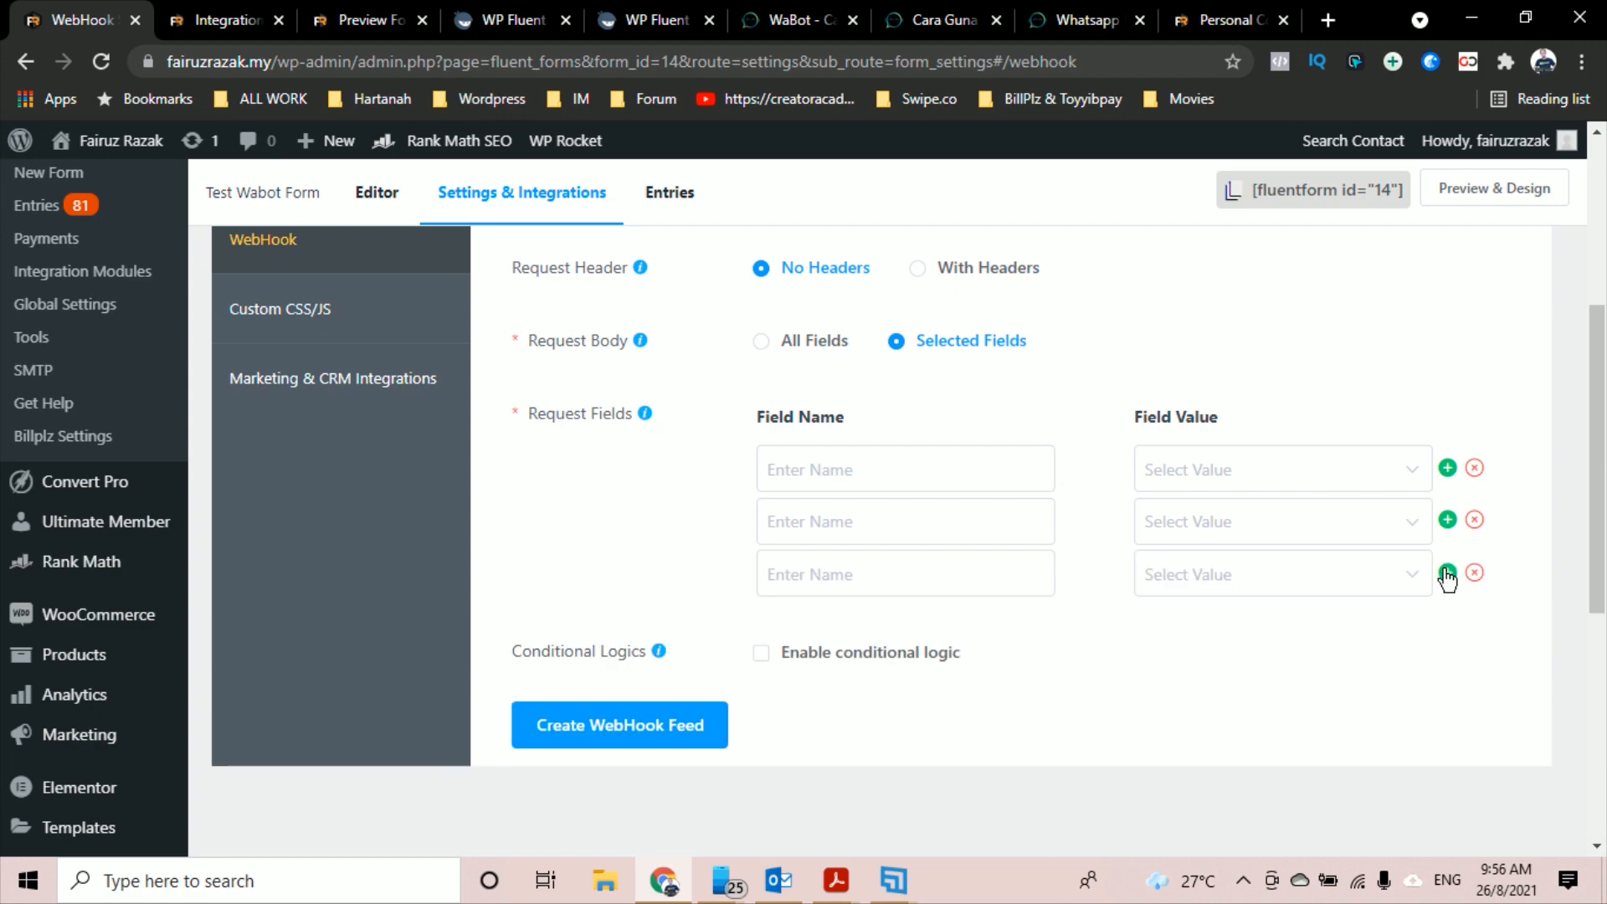
left_click(1447, 572)
Step: Enter client_id and instance as the first two request field names, checking the tutorial notes
left_click(875, 469)
type("client_id")
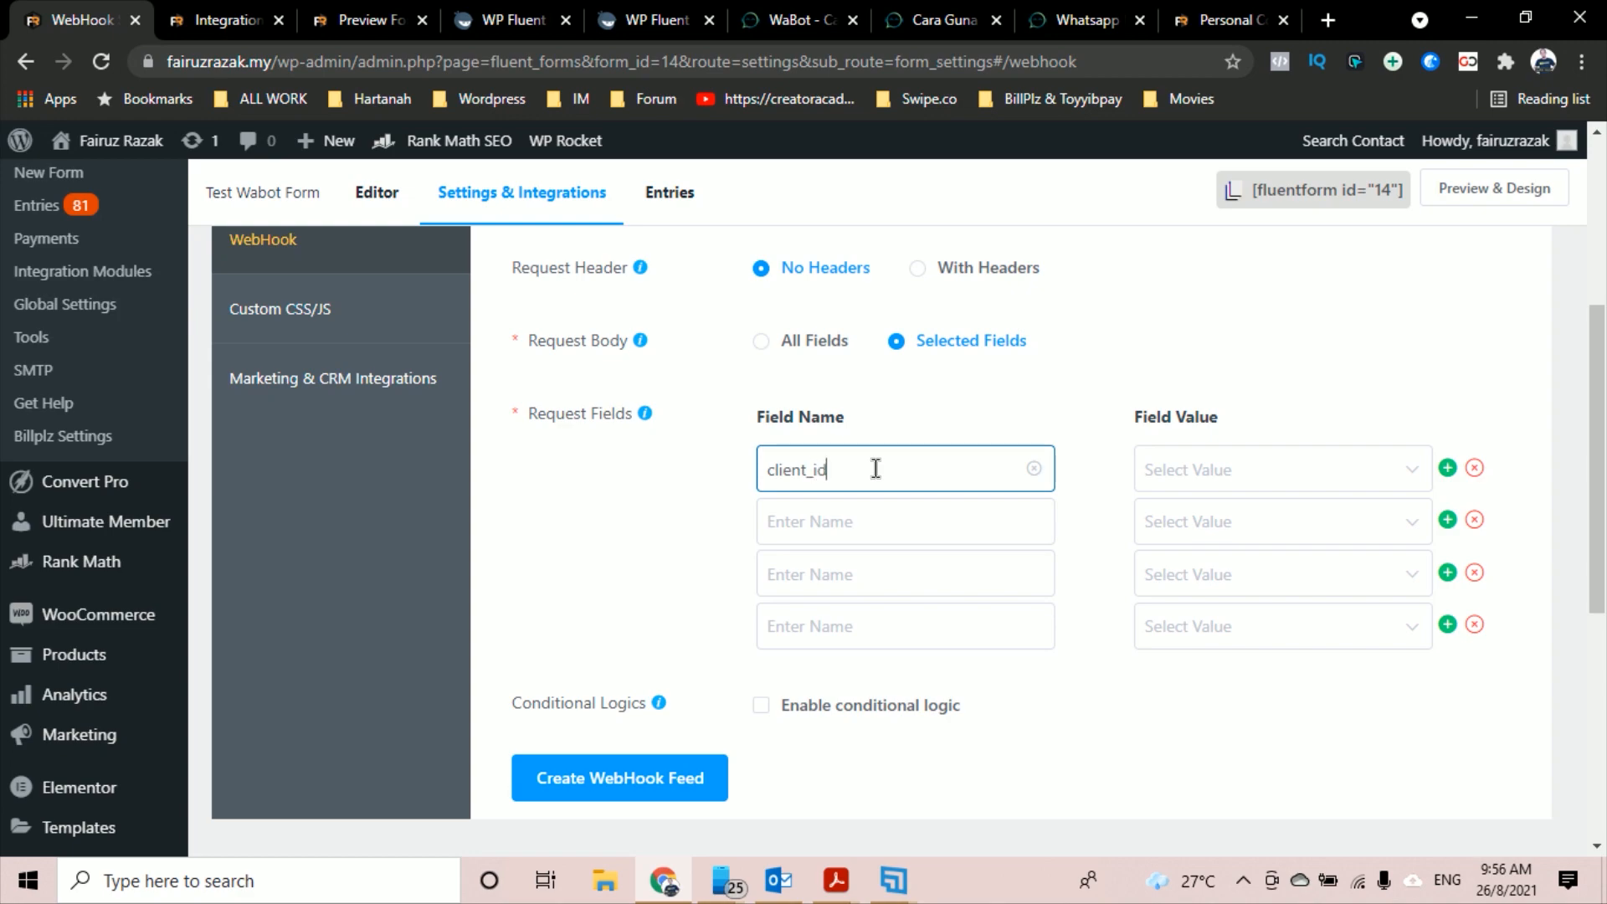
left_click(830, 521)
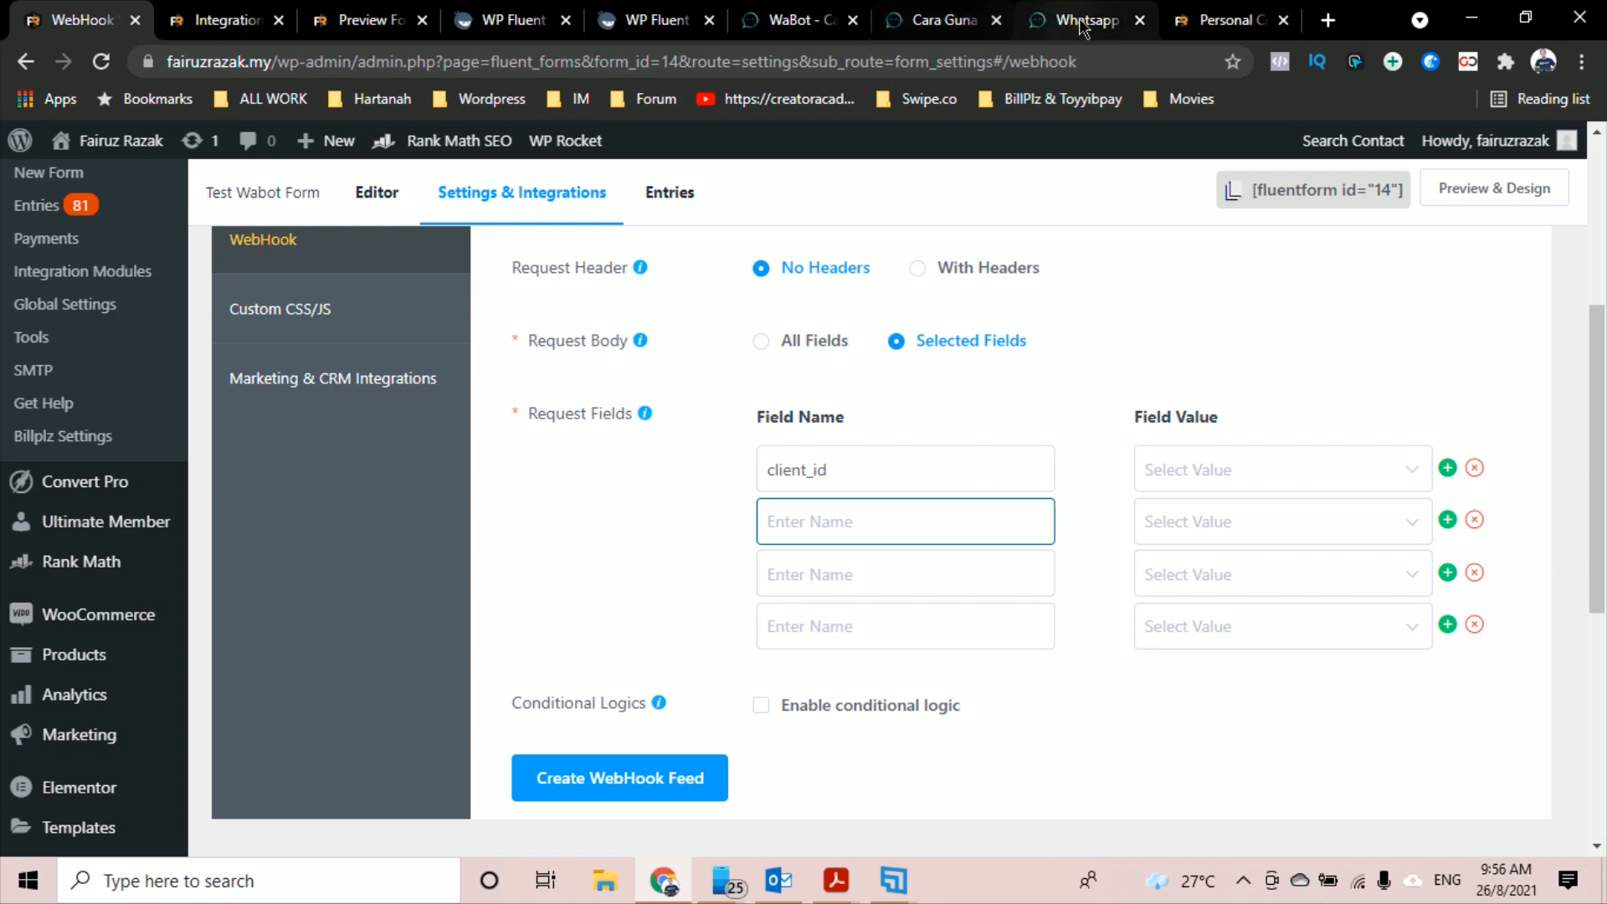
left_click(945, 20)
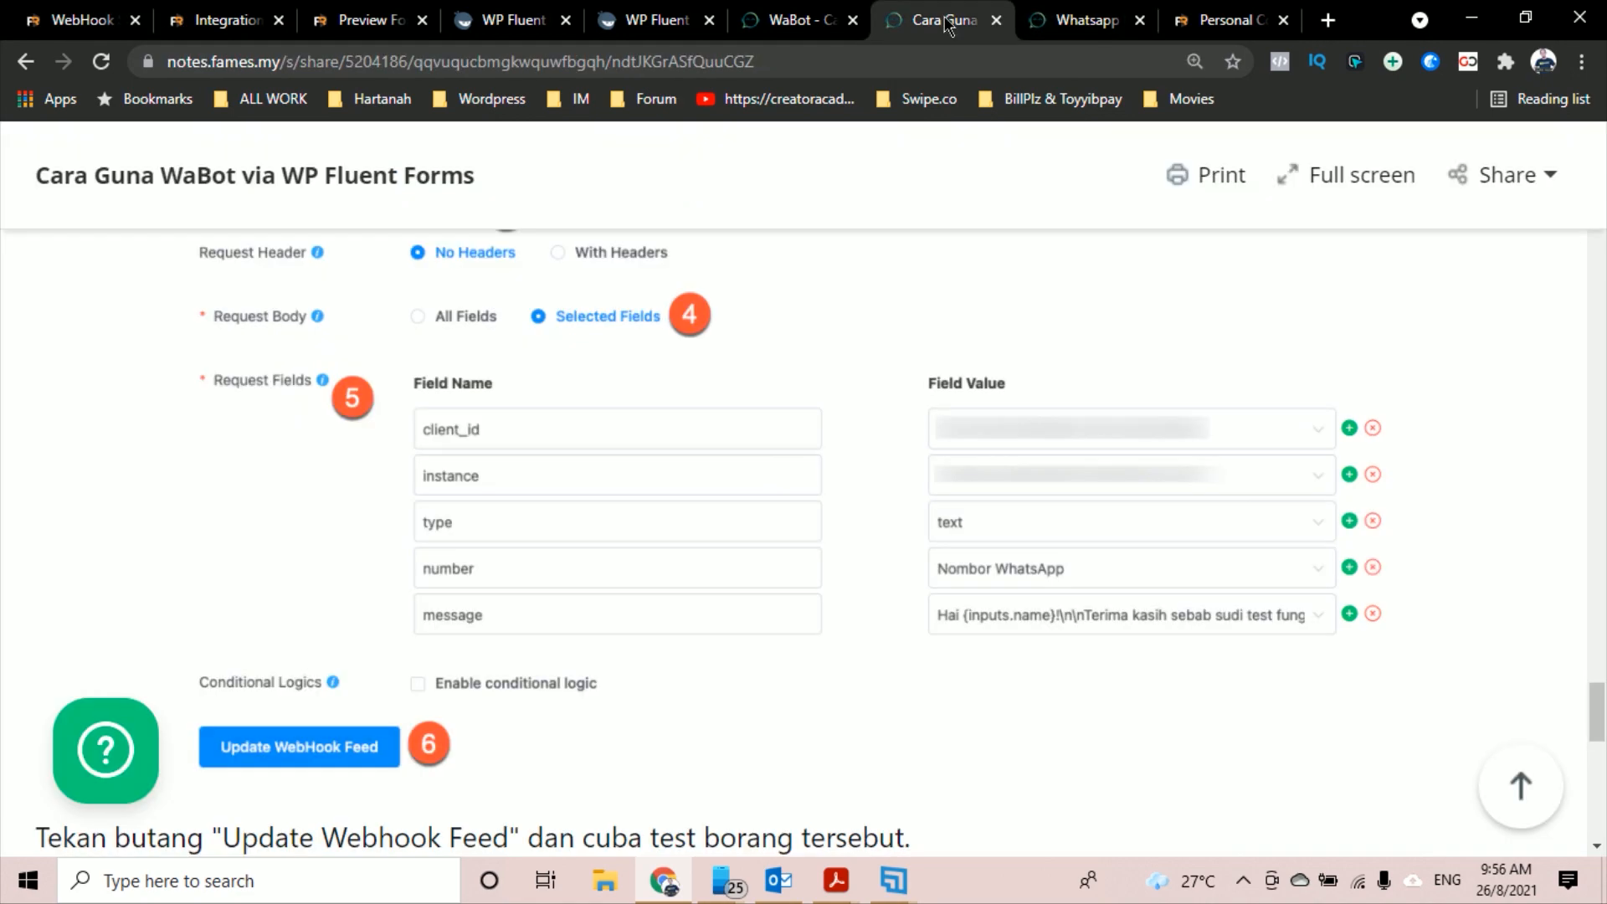
left_click(97, 30)
type("instance")
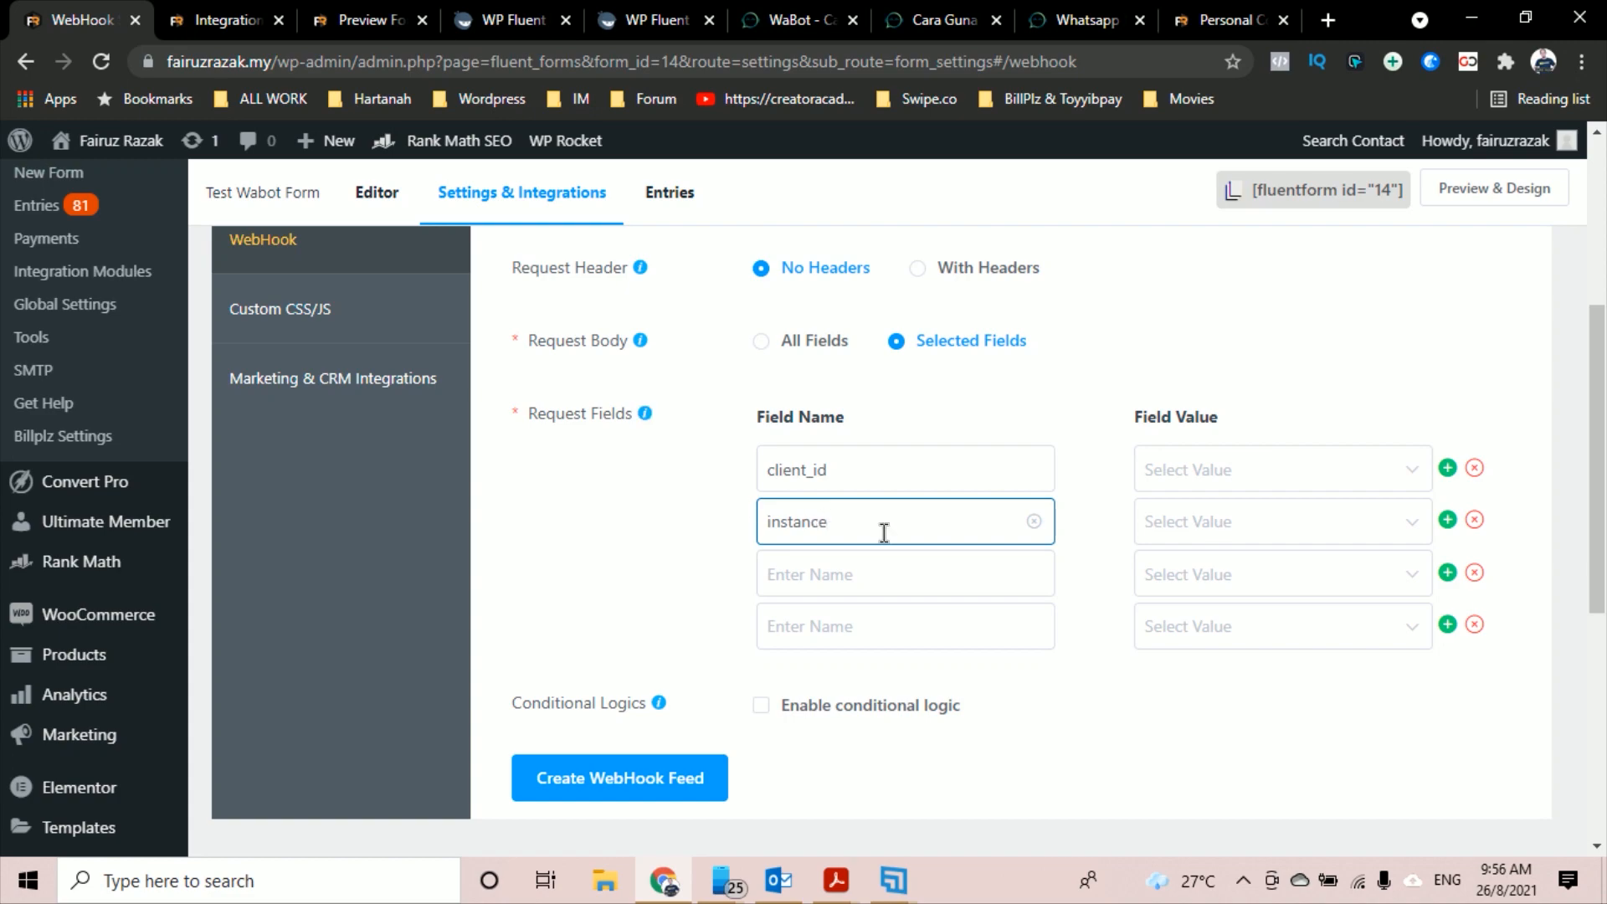
left_click(1086, 22)
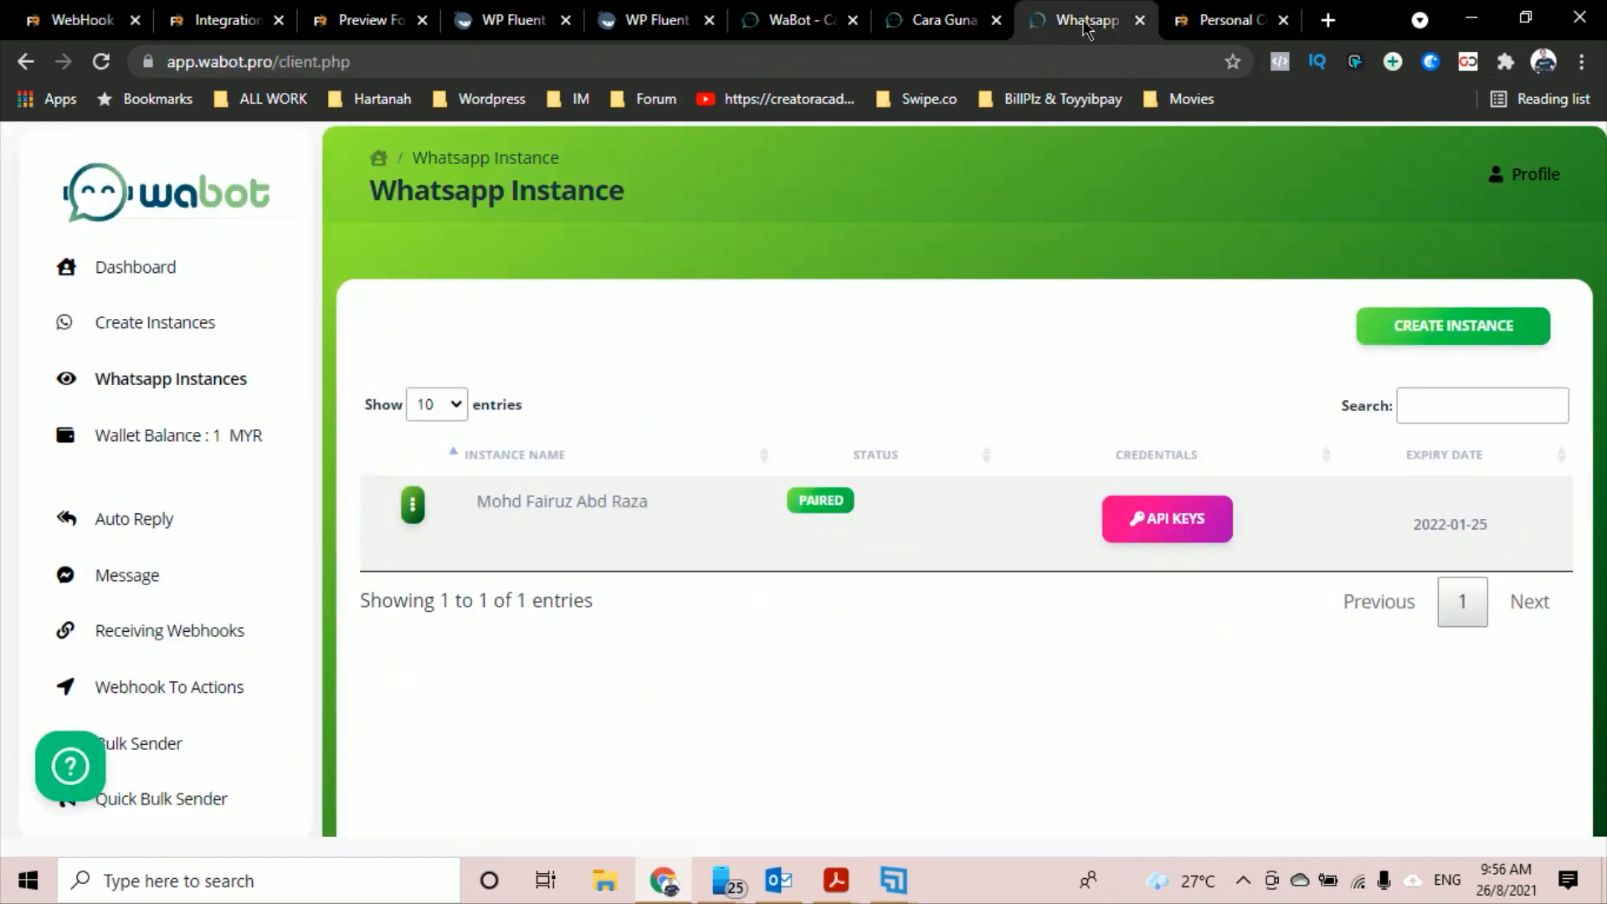
left_click(83, 24)
left_click(224, 23)
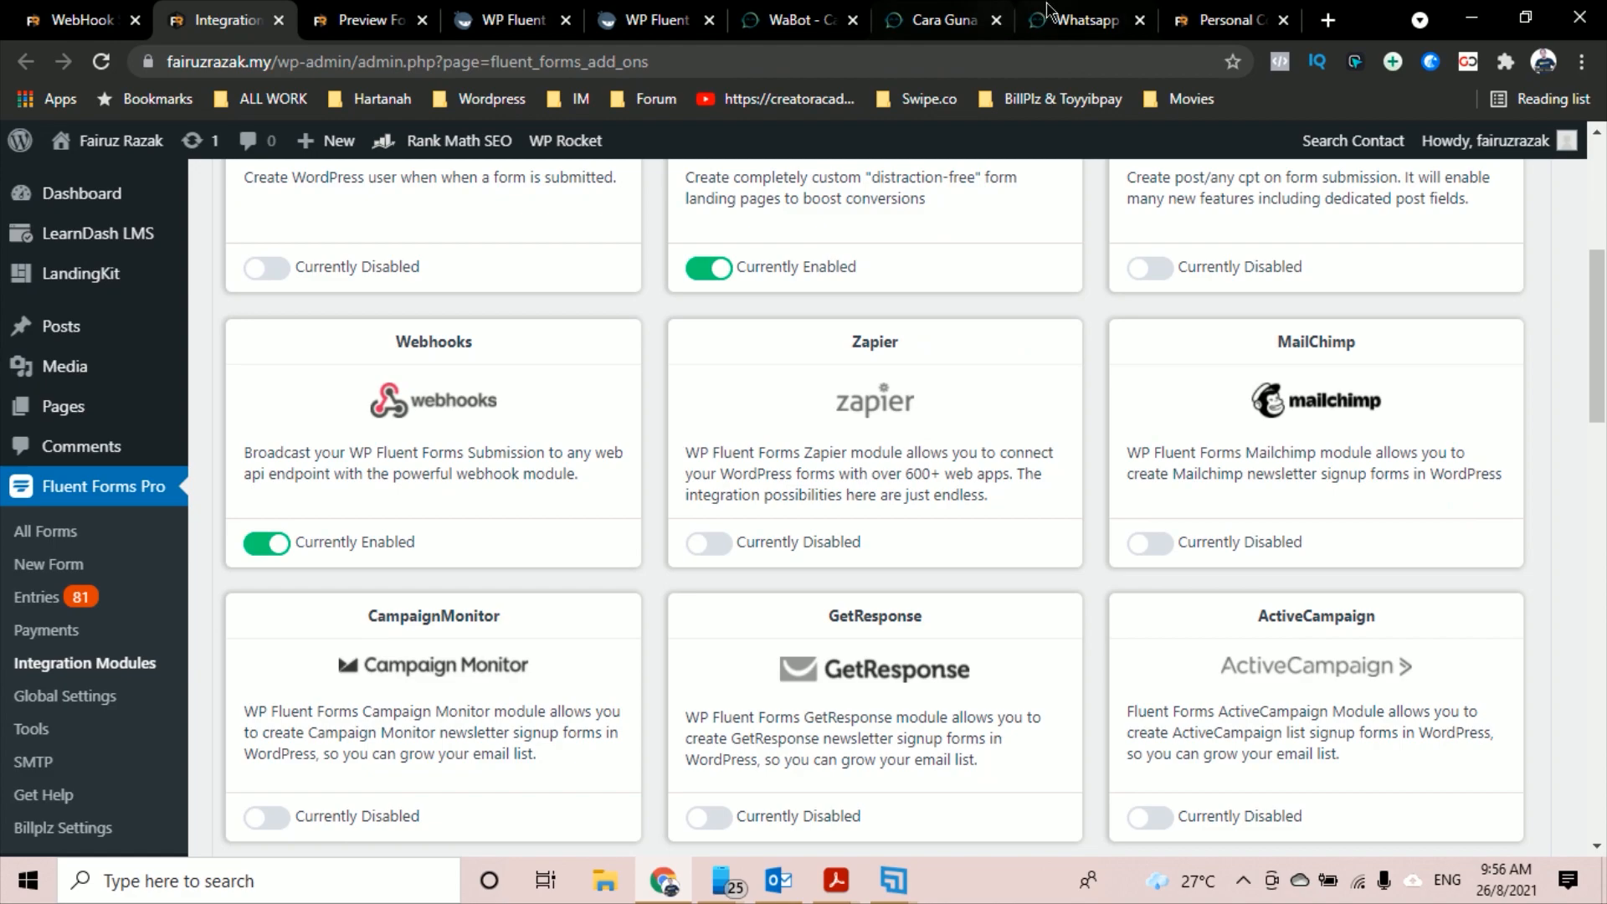
left_click(1076, 22)
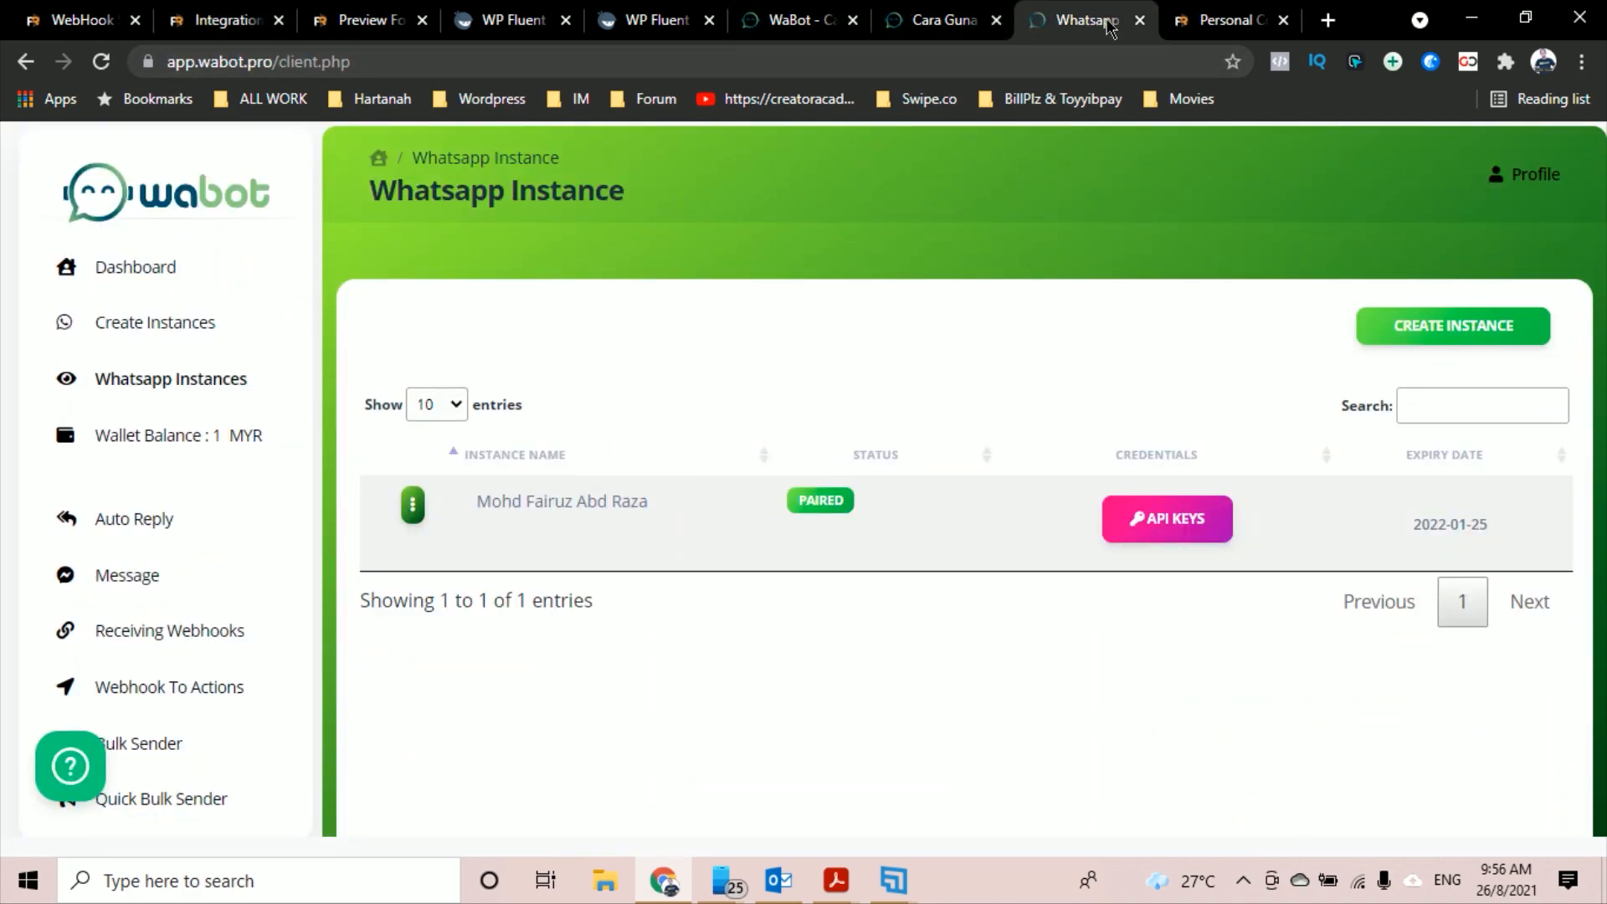
left_click(961, 23)
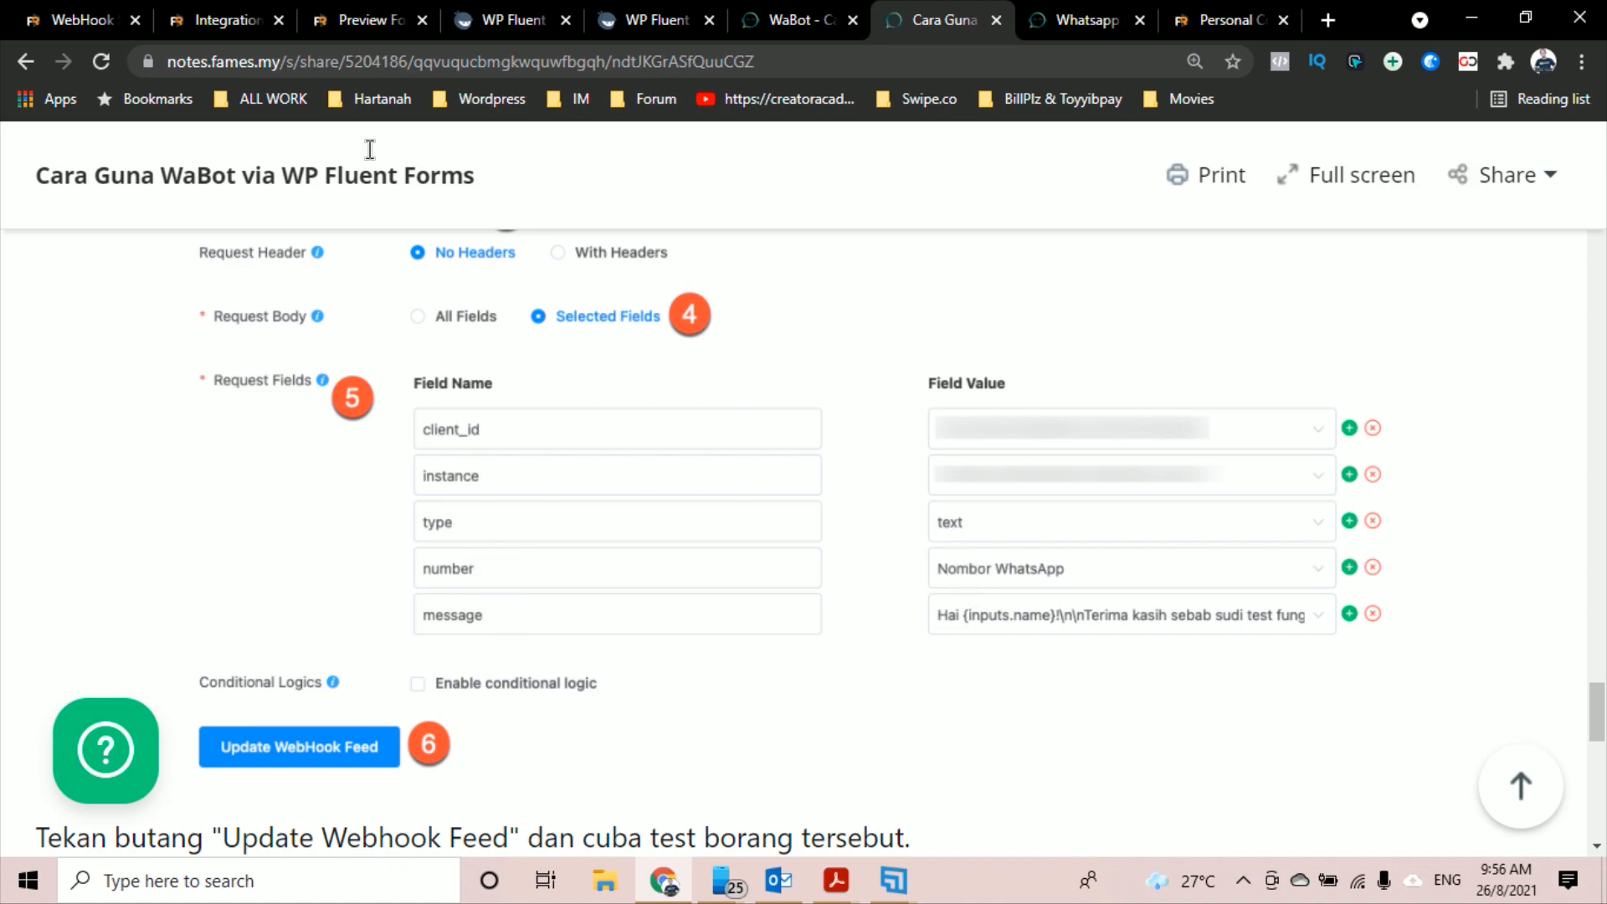
left_click(74, 25)
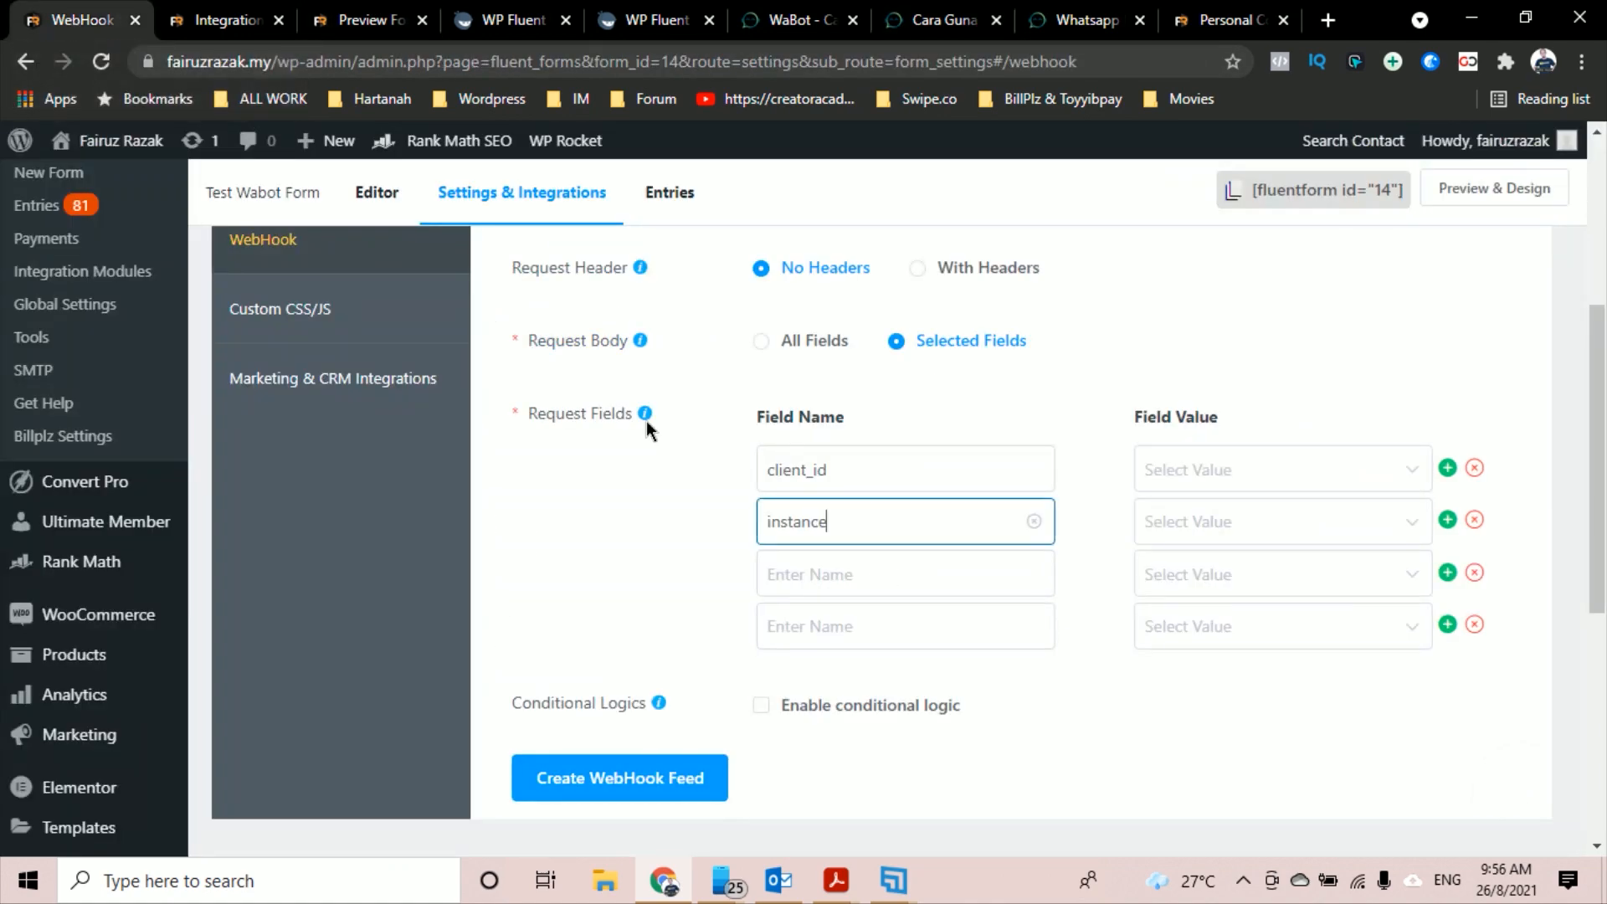
Step: Enter type and number as the third and fourth request field names
left_click(806, 573)
type("ty")
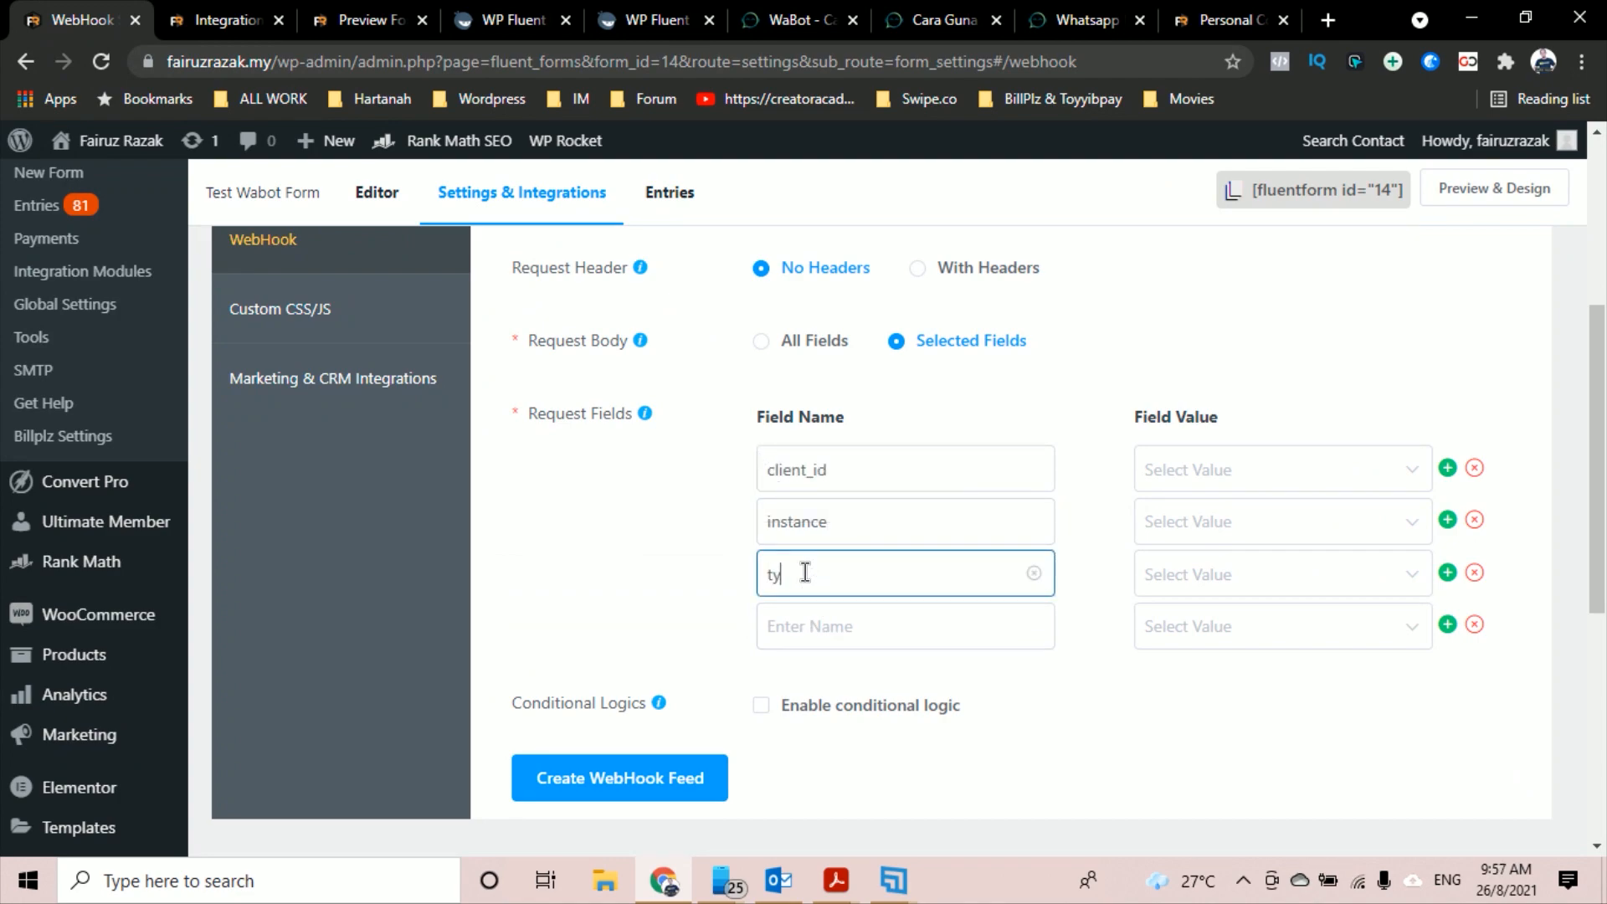
type("pe")
left_click(810, 623)
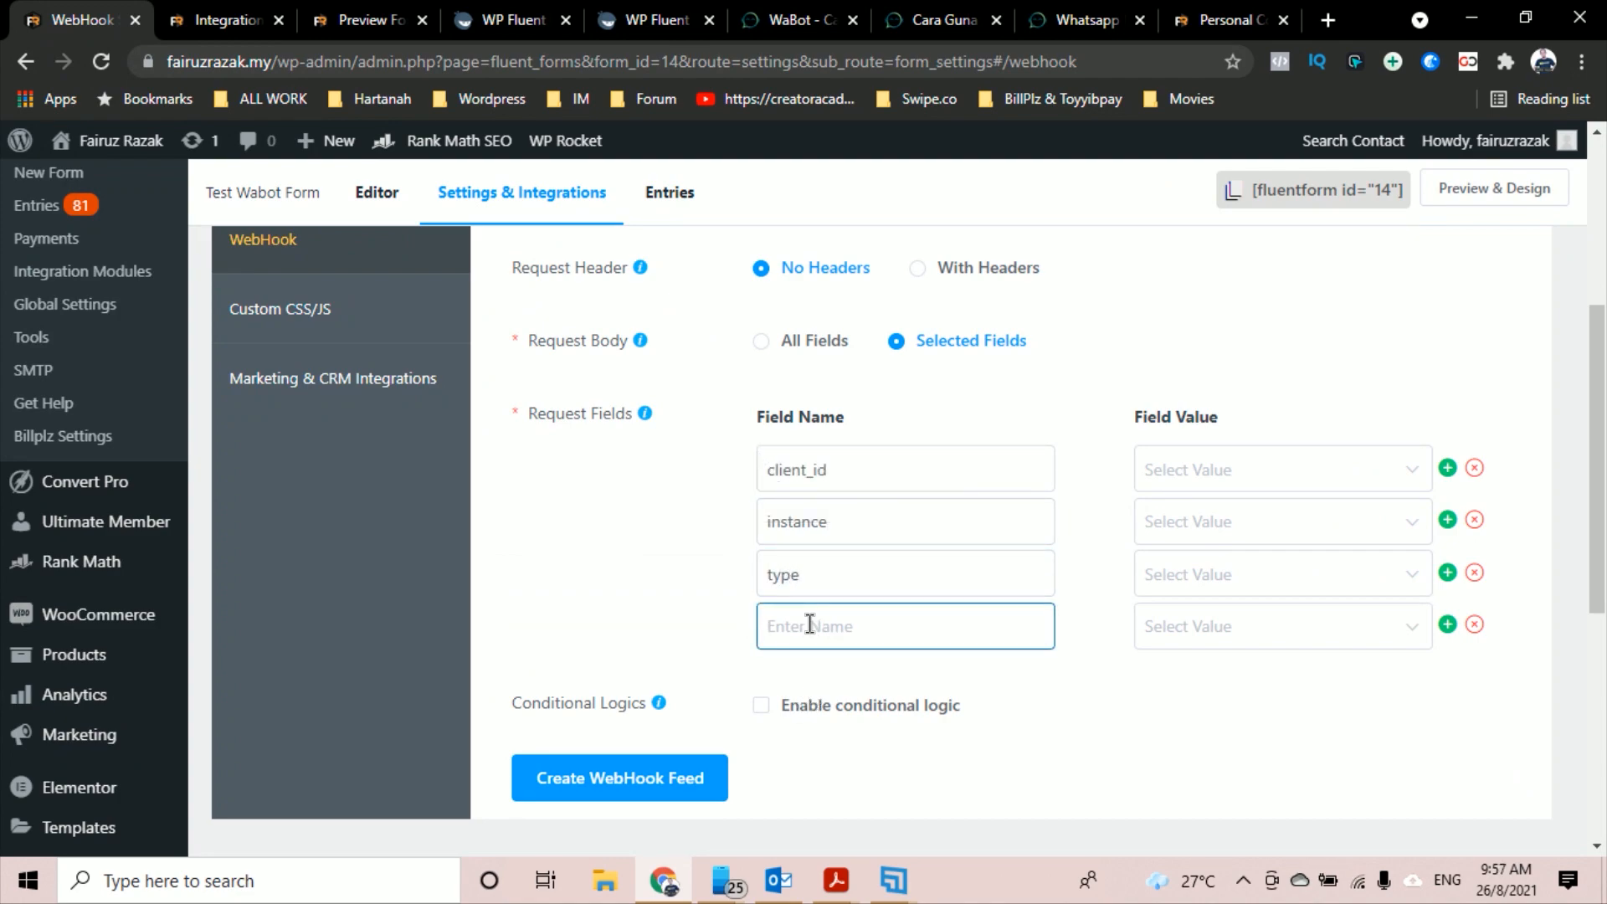
type("number")
Step: Add a fifth request field row and name it message
left_click(1447, 623)
left_click(893, 689)
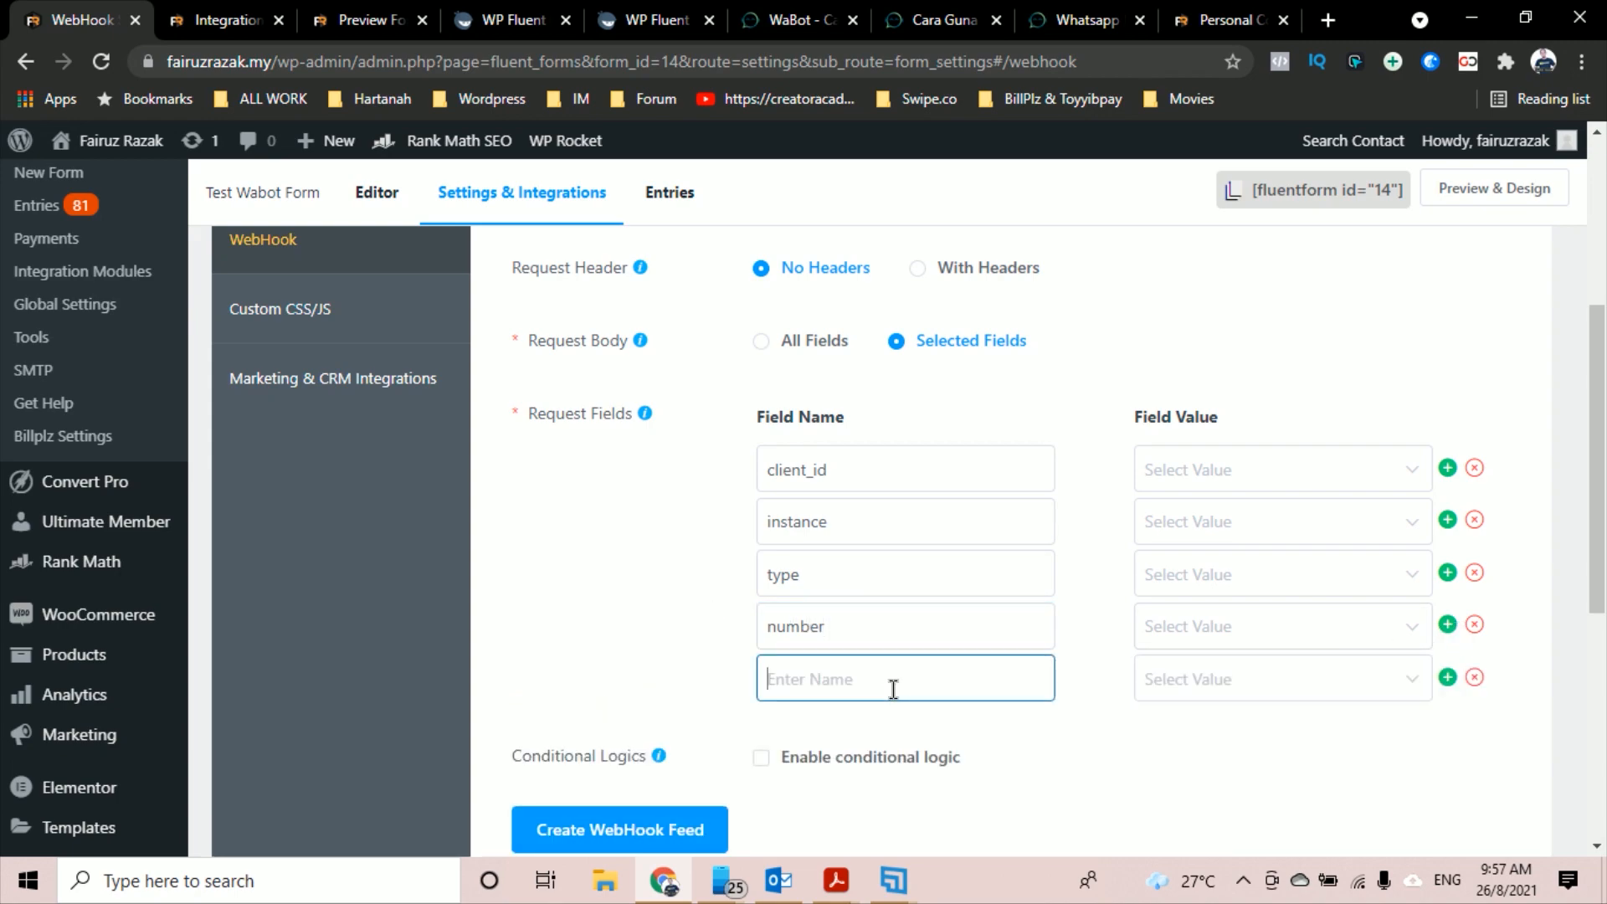
type("message")
left_click(641, 564)
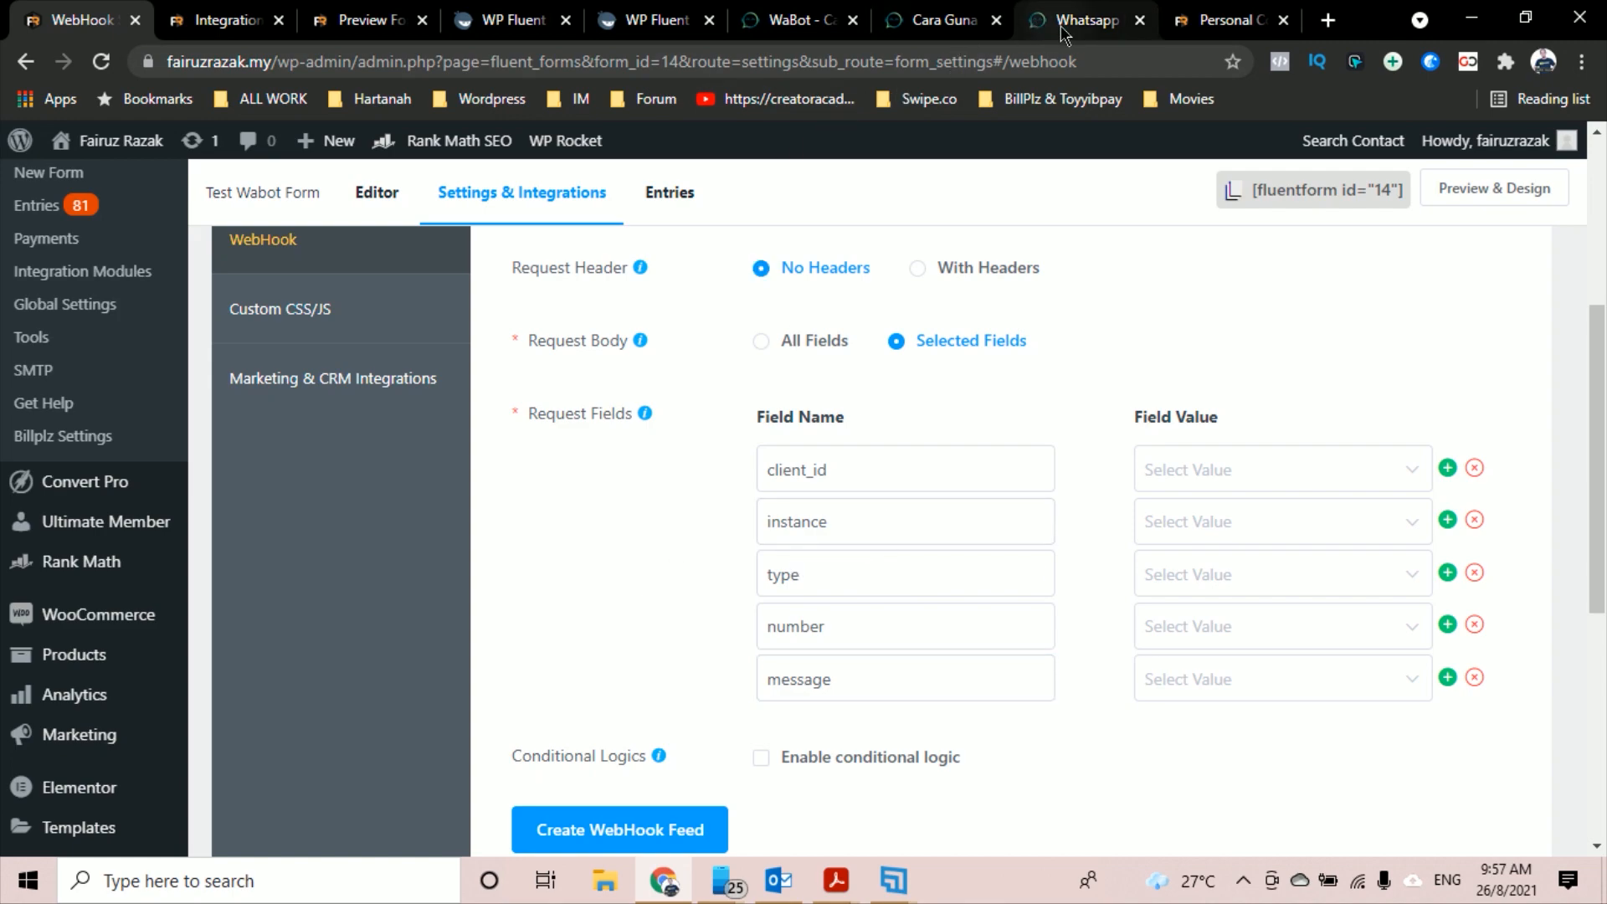
Step: Review the tutorial notes' field value mapping and the request field descriptions
left_click(951, 24)
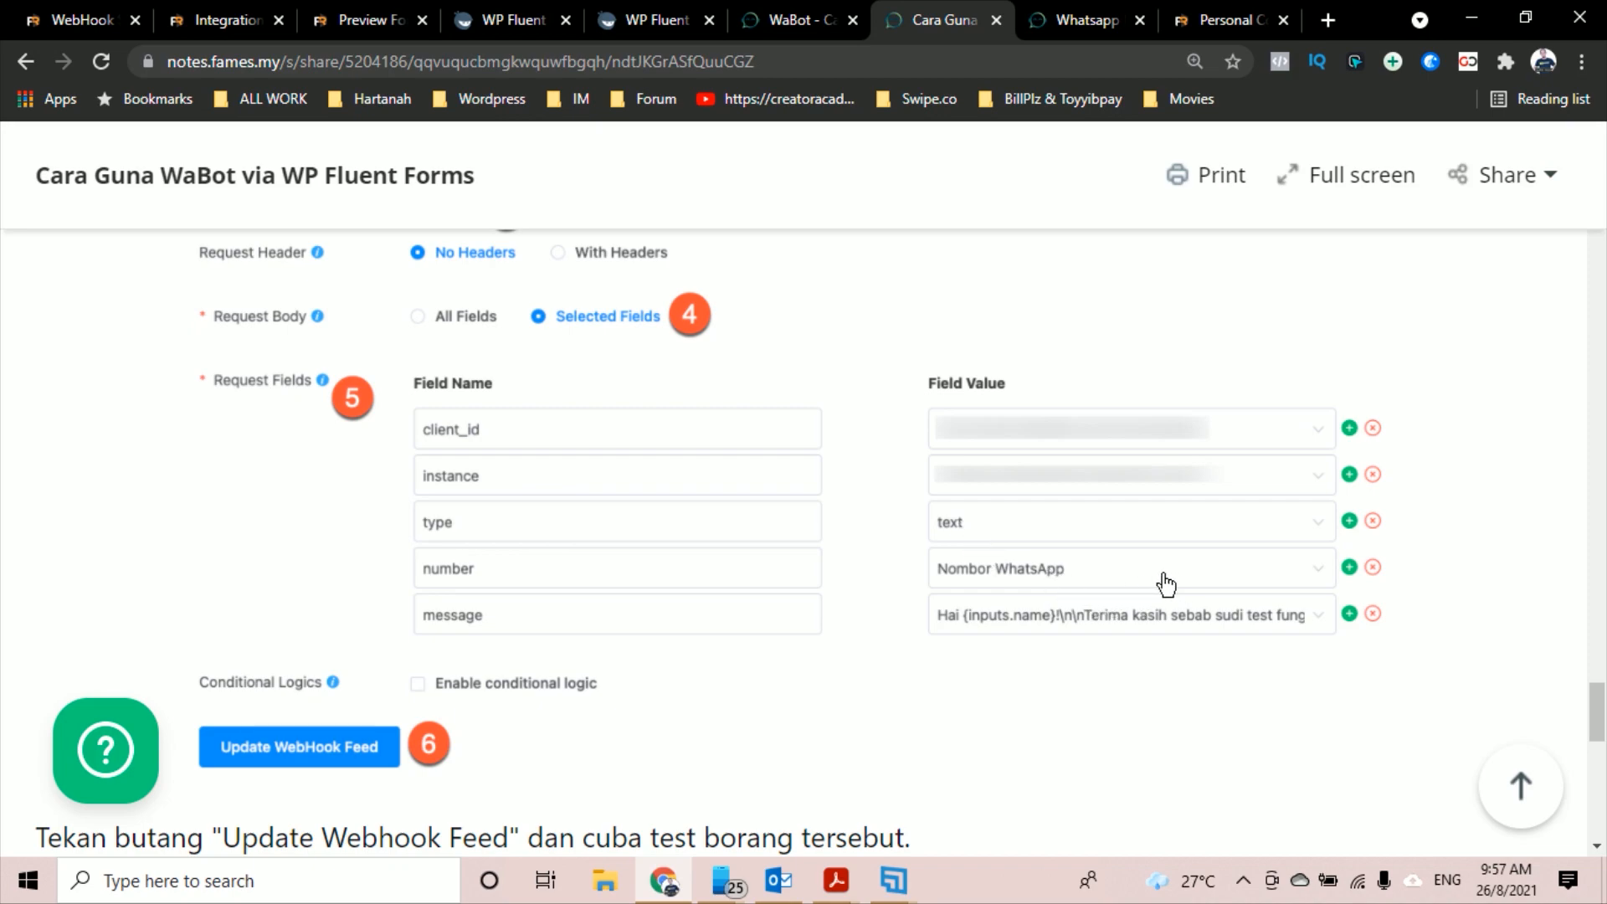
left_click(73, 30)
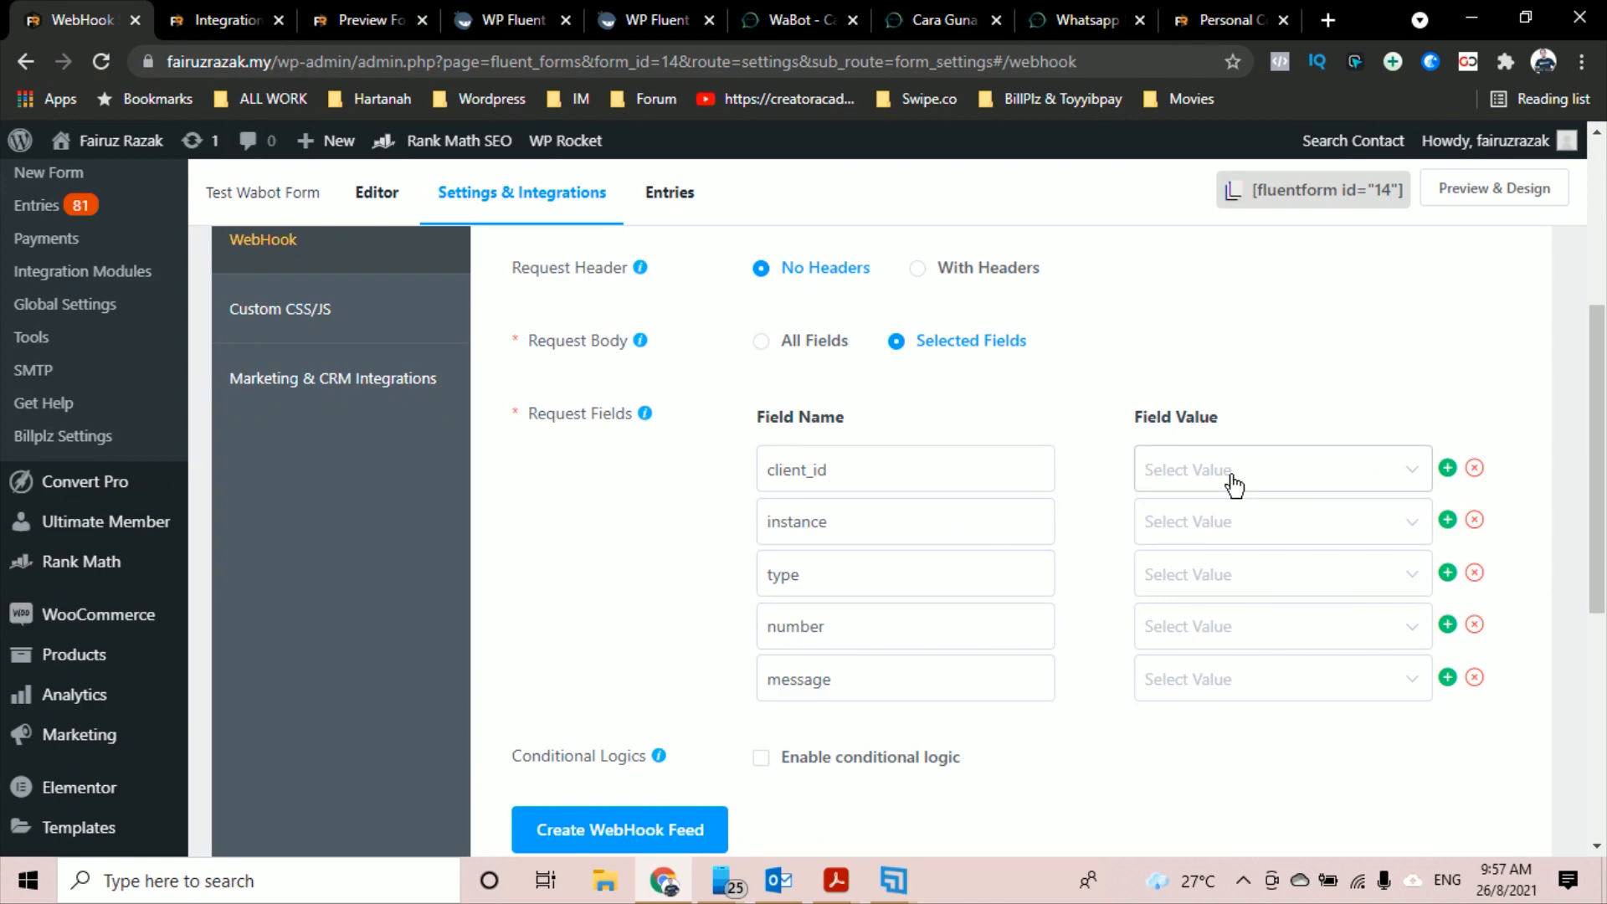
left_click(933, 25)
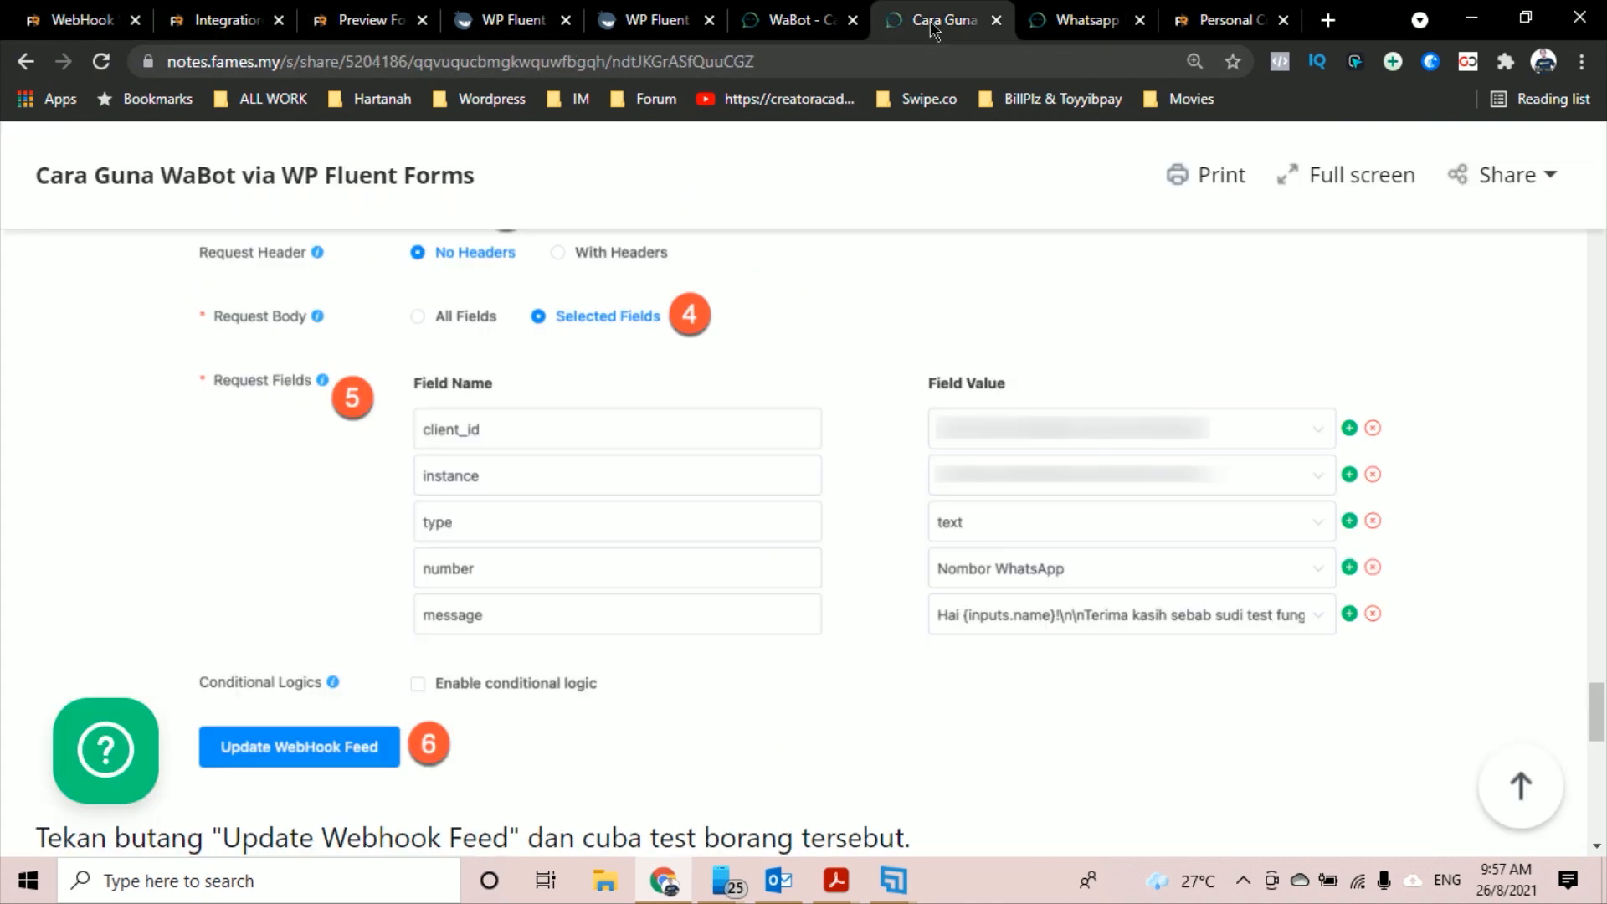
scroll(642, 458, "up", 2)
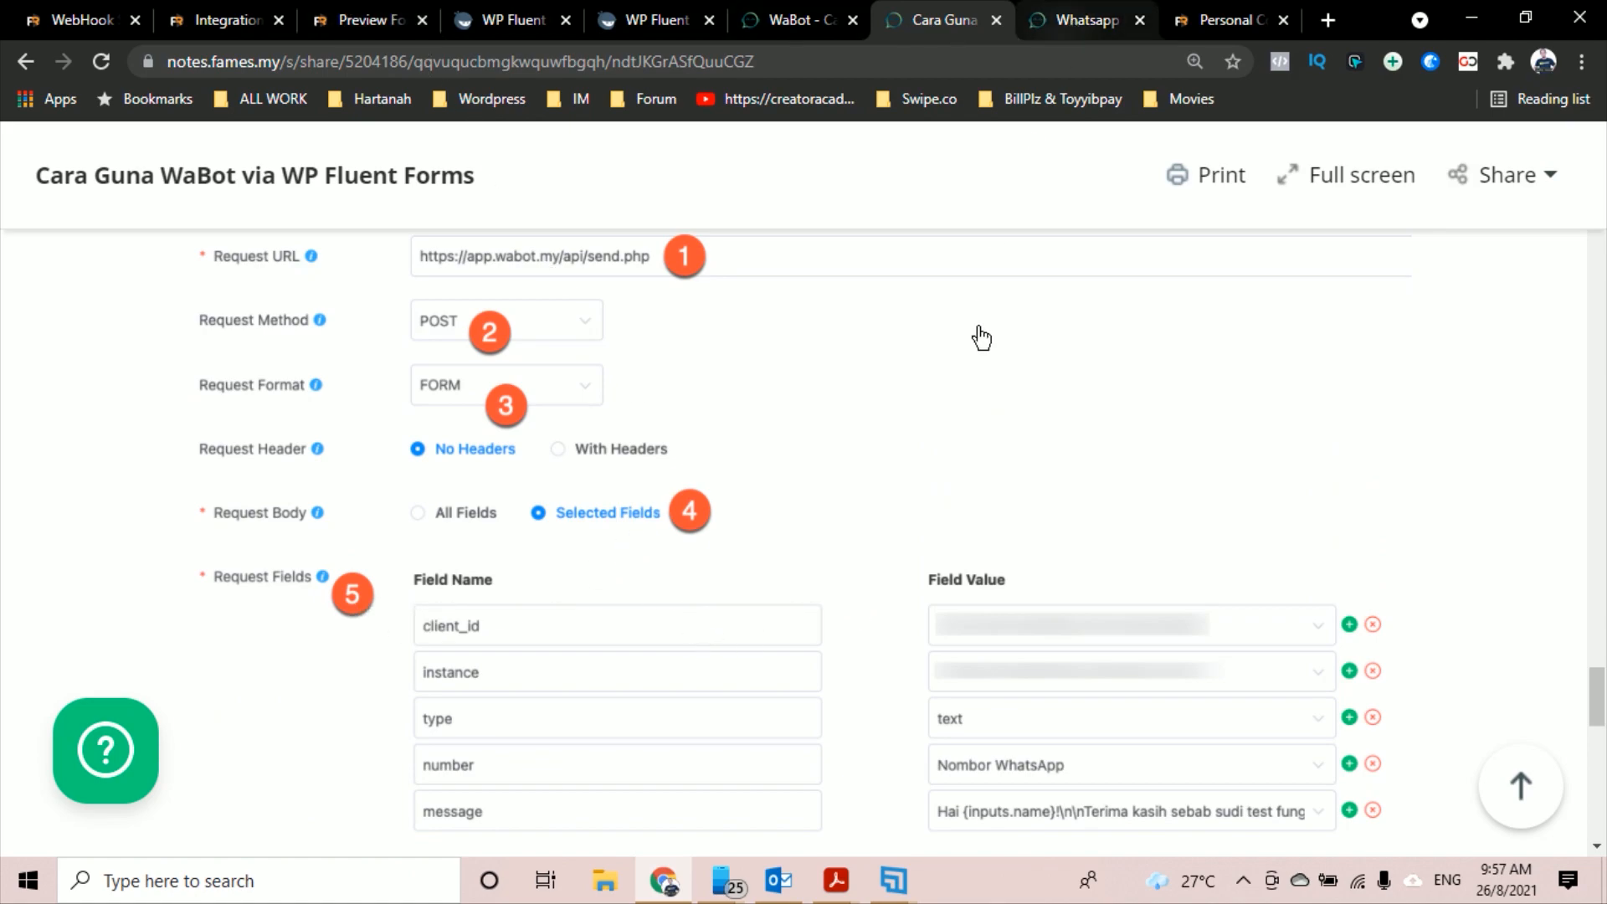
scroll(971, 381, "up", 6)
scroll(971, 380, "up", 12)
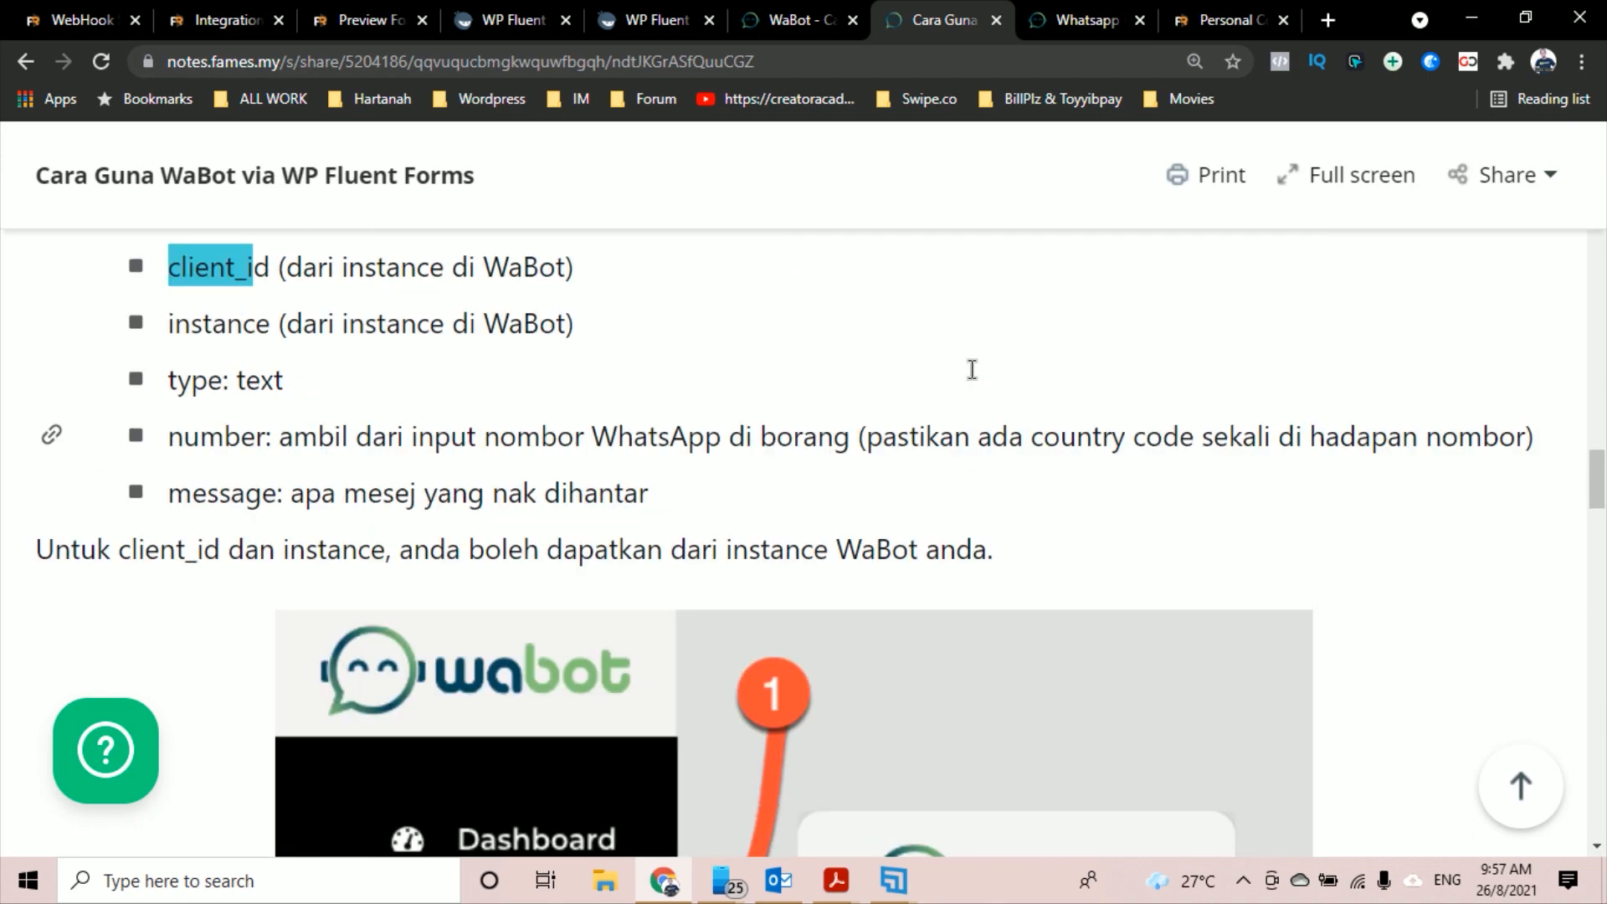
scroll(365, 480, "up", 2)
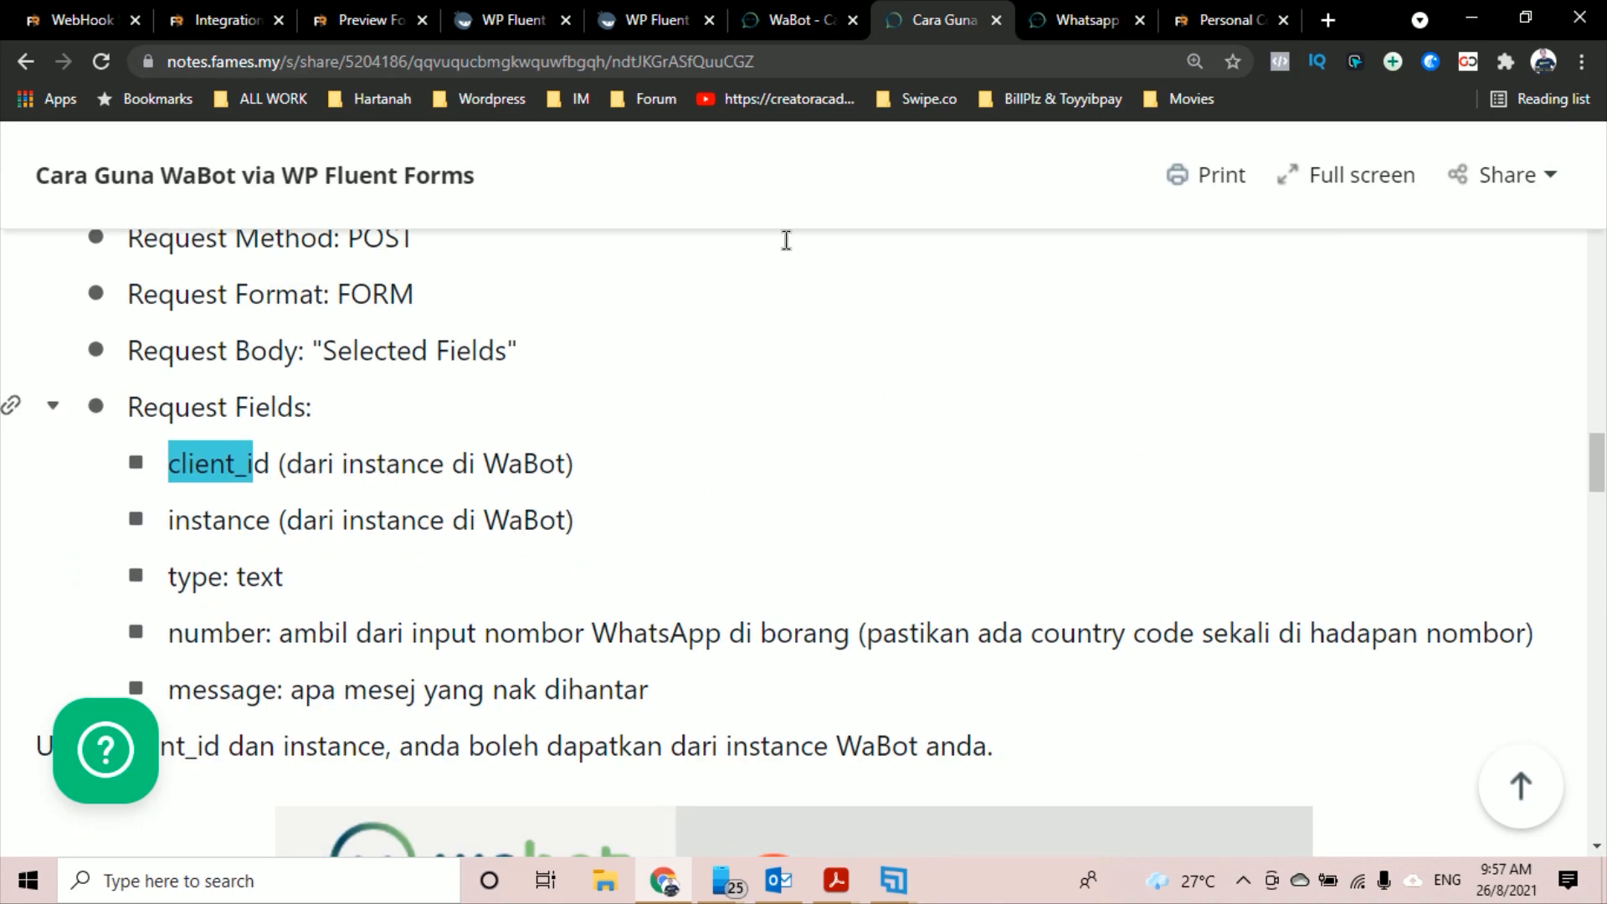
Step: Open the API keys of the WaBot WhatsApp instance and copy its Client ID
left_click(1083, 23)
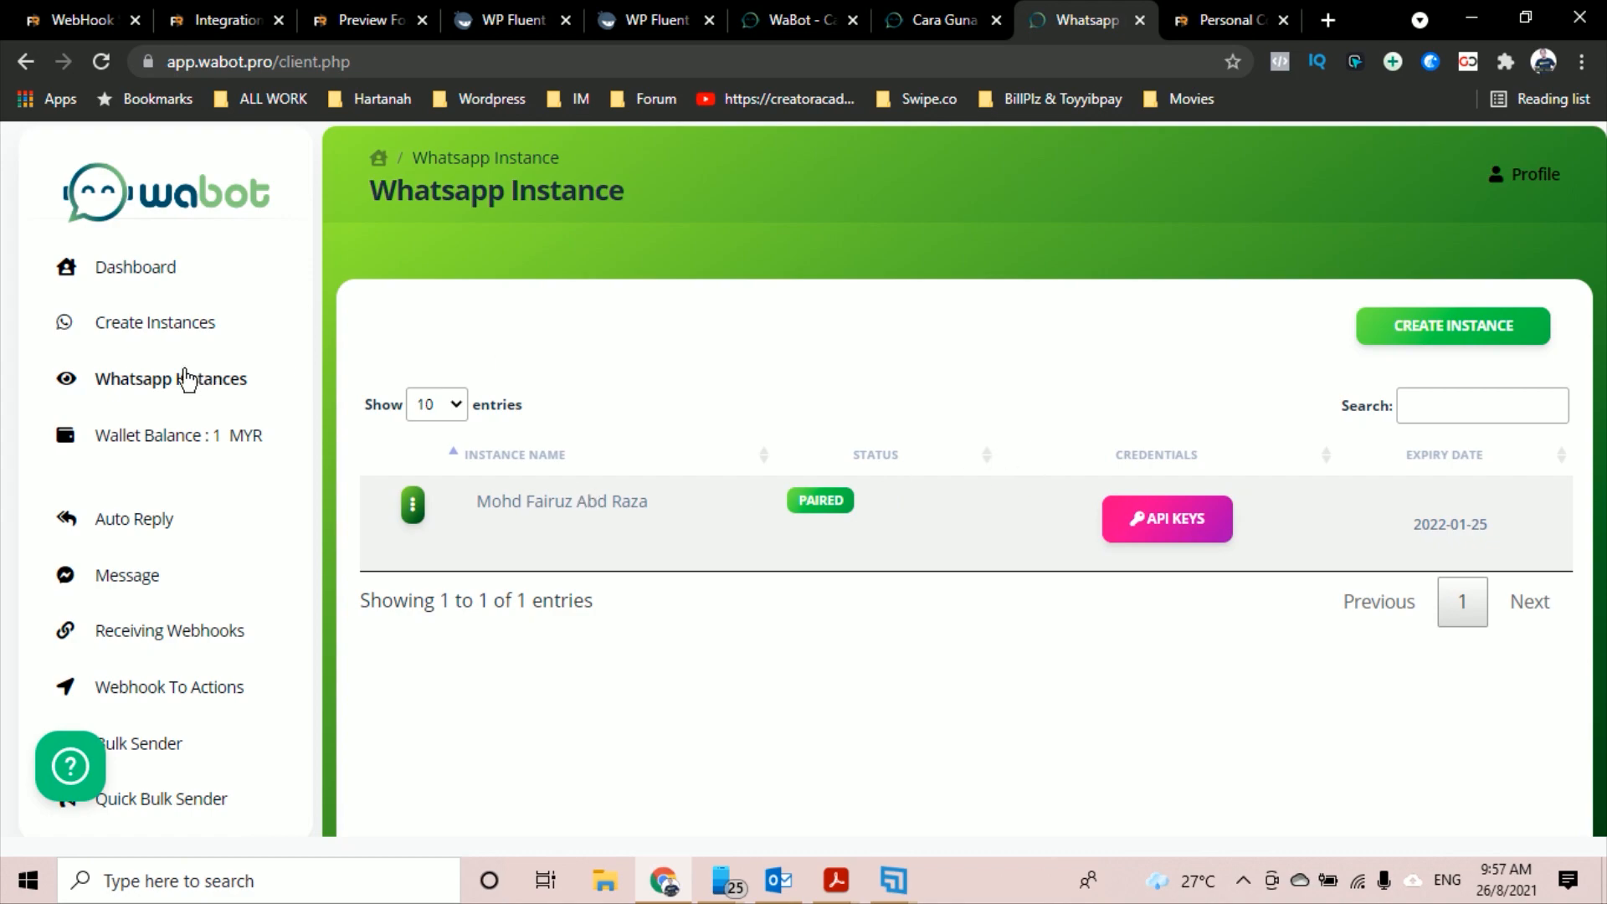
scroll(205, 384, "down", 2)
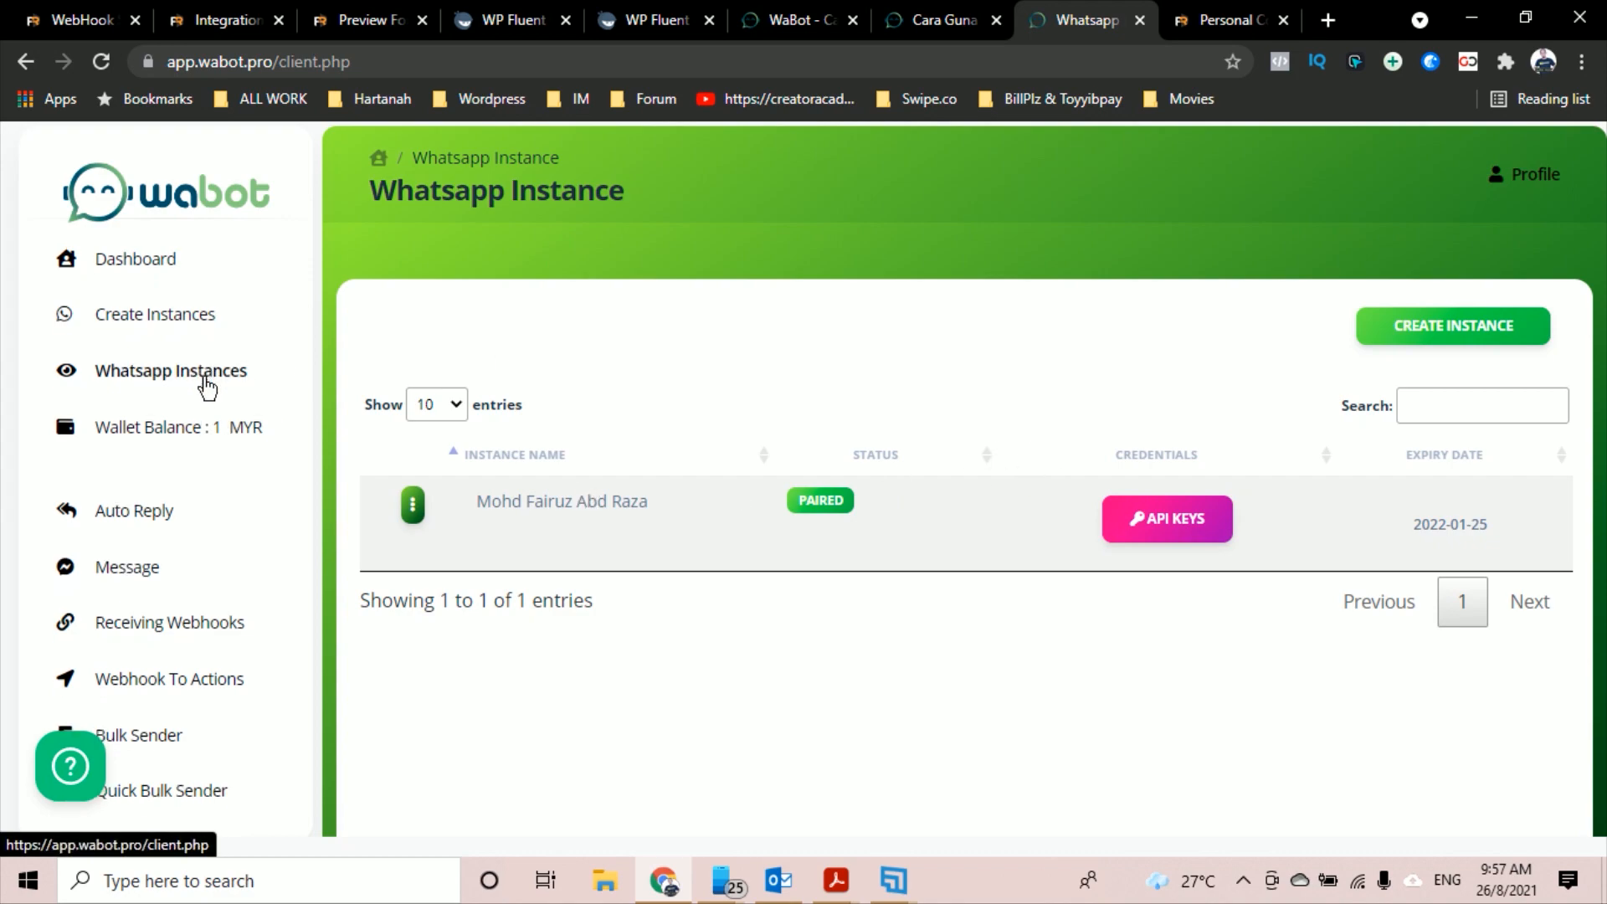
scroll(205, 385, "up", 2)
left_click(199, 381)
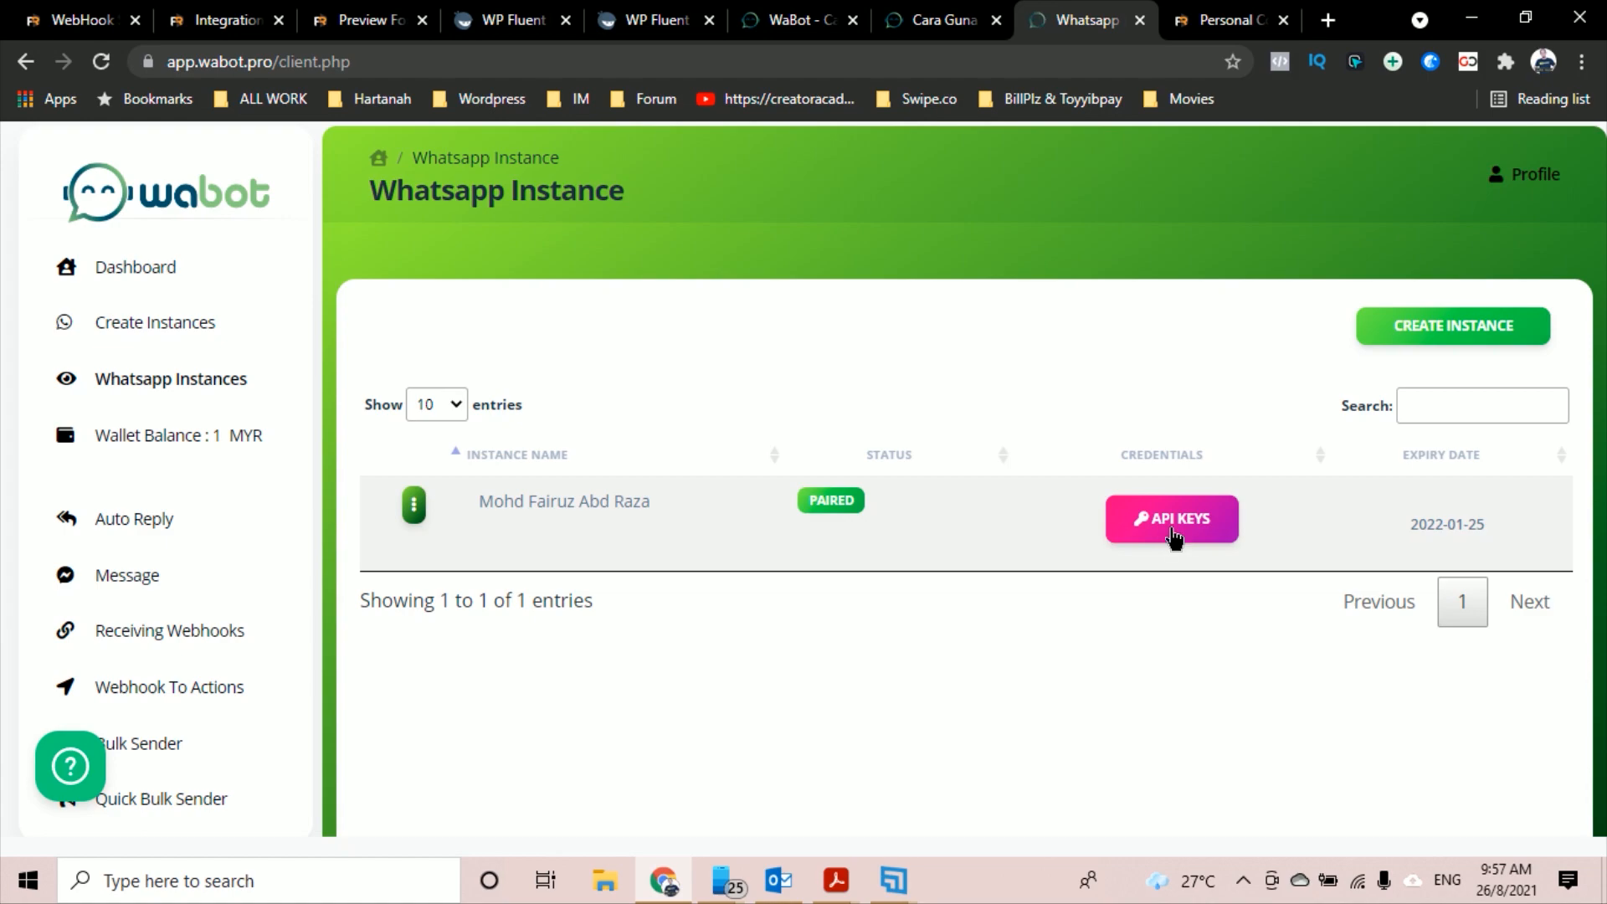
left_click(1175, 536)
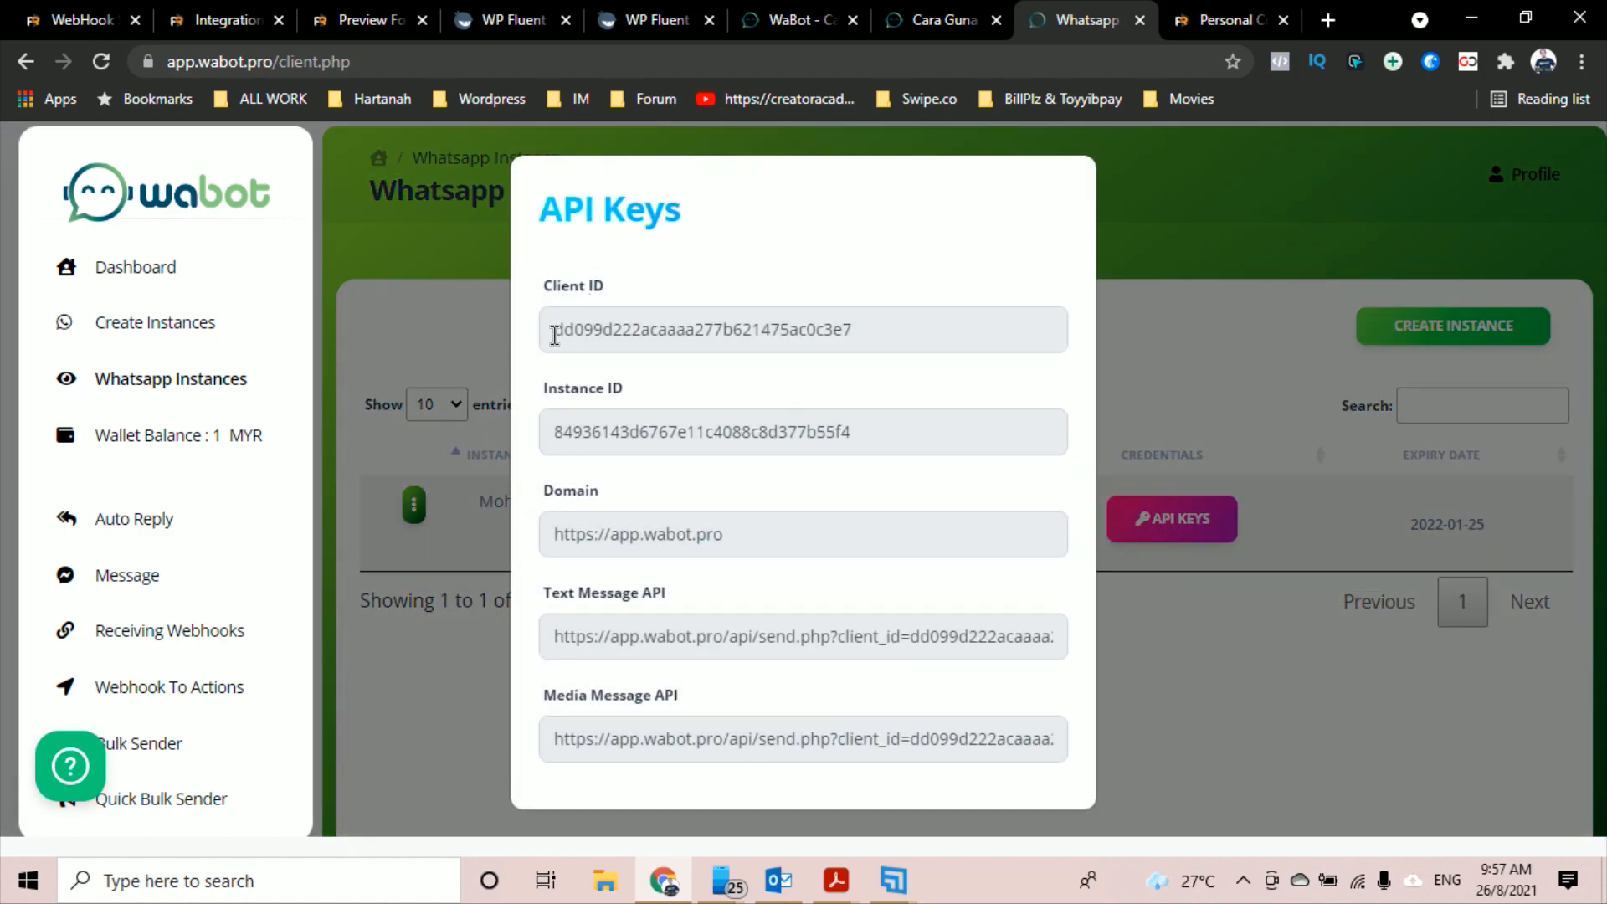
left_click_drag(860, 329, 549, 341)
key("ctrl+c")
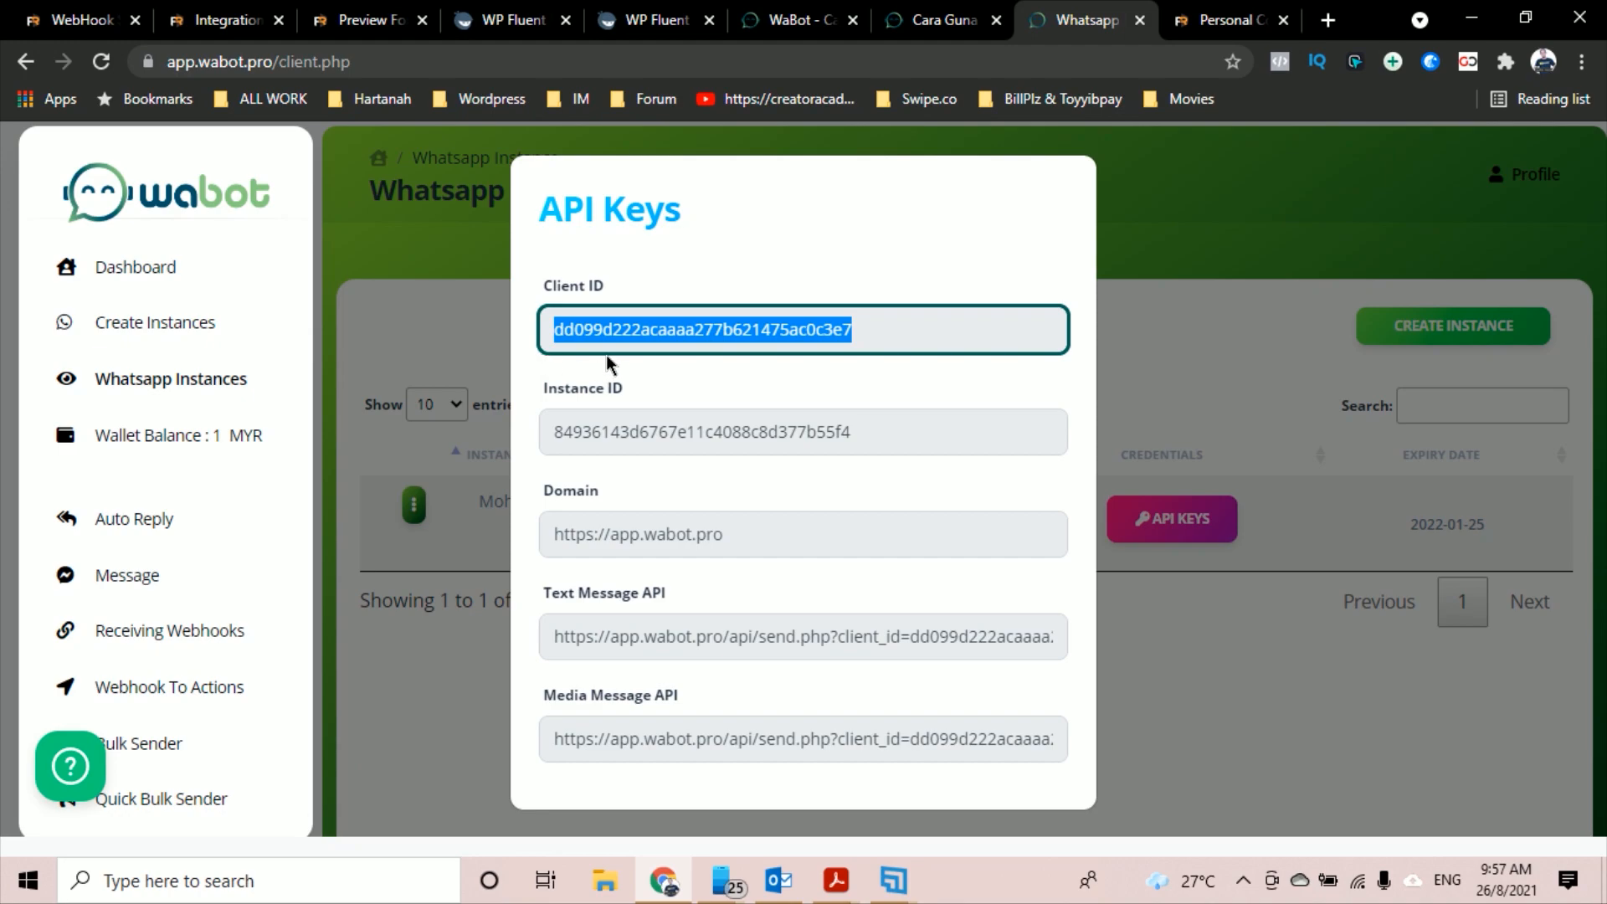
Step: Paste the copied WaBot Client ID as the client_id request field value
left_click(82, 19)
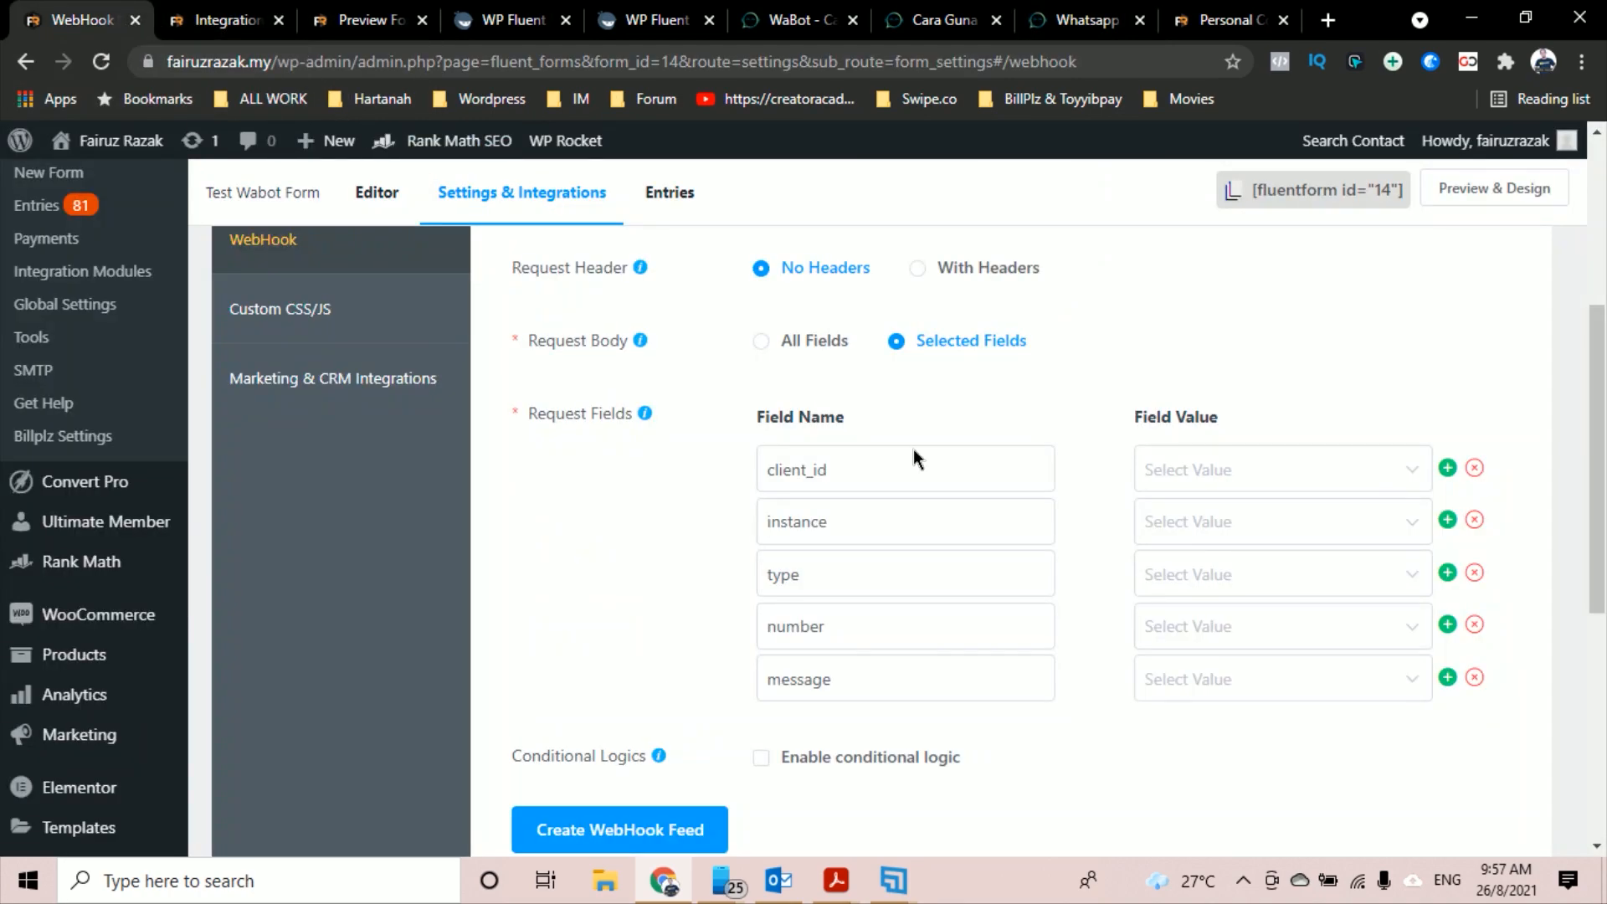
left_click(1176, 474)
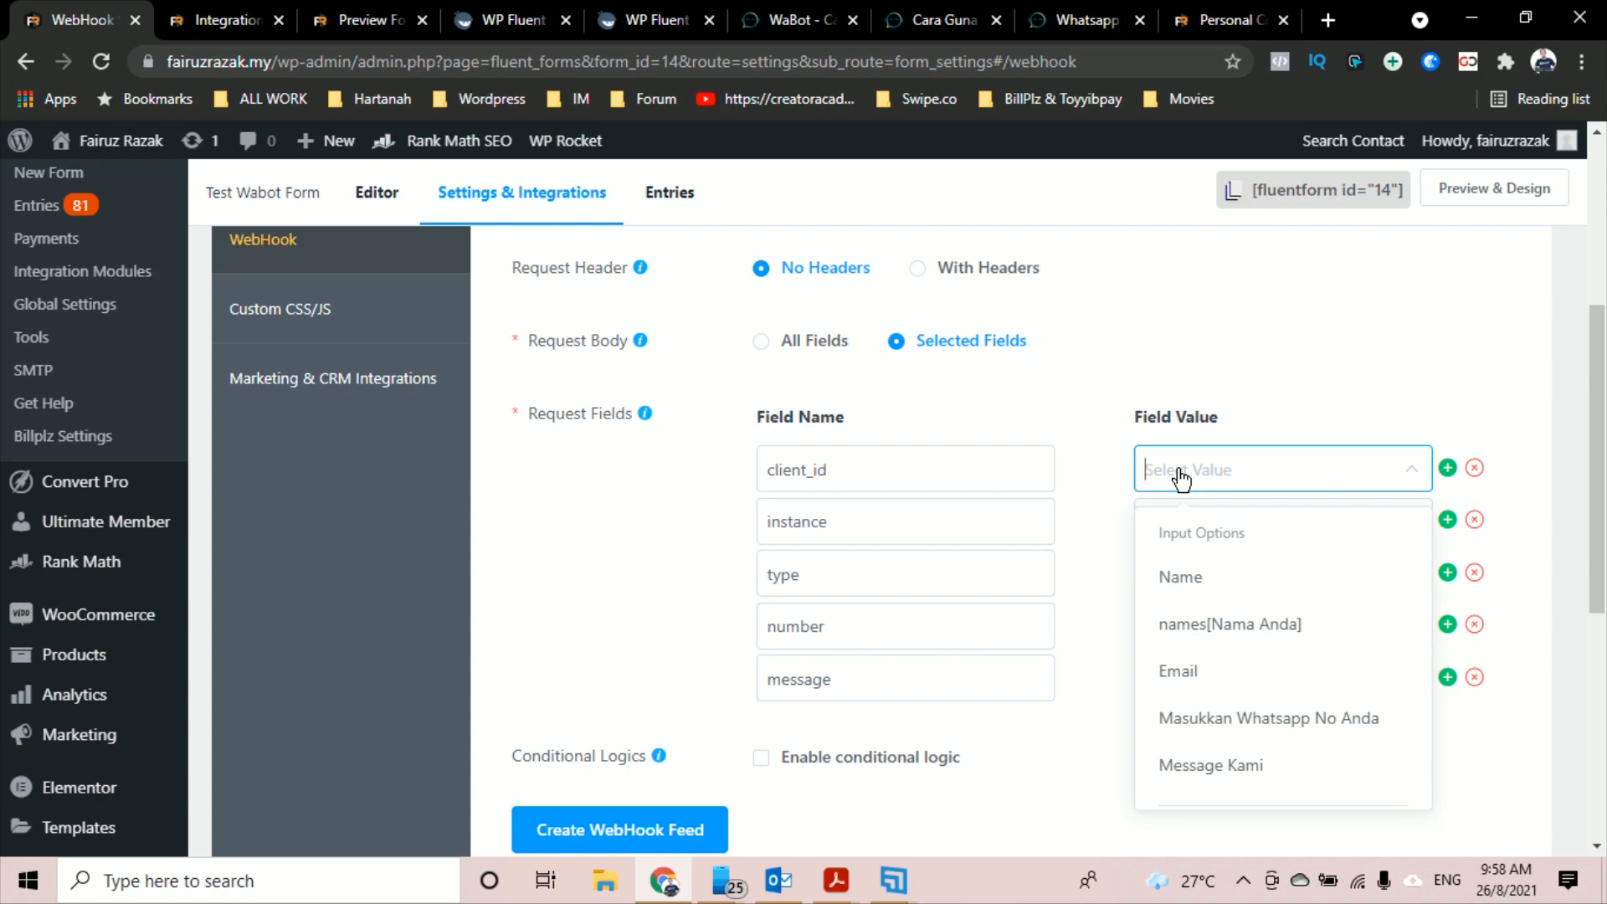
key("ctrl+v")
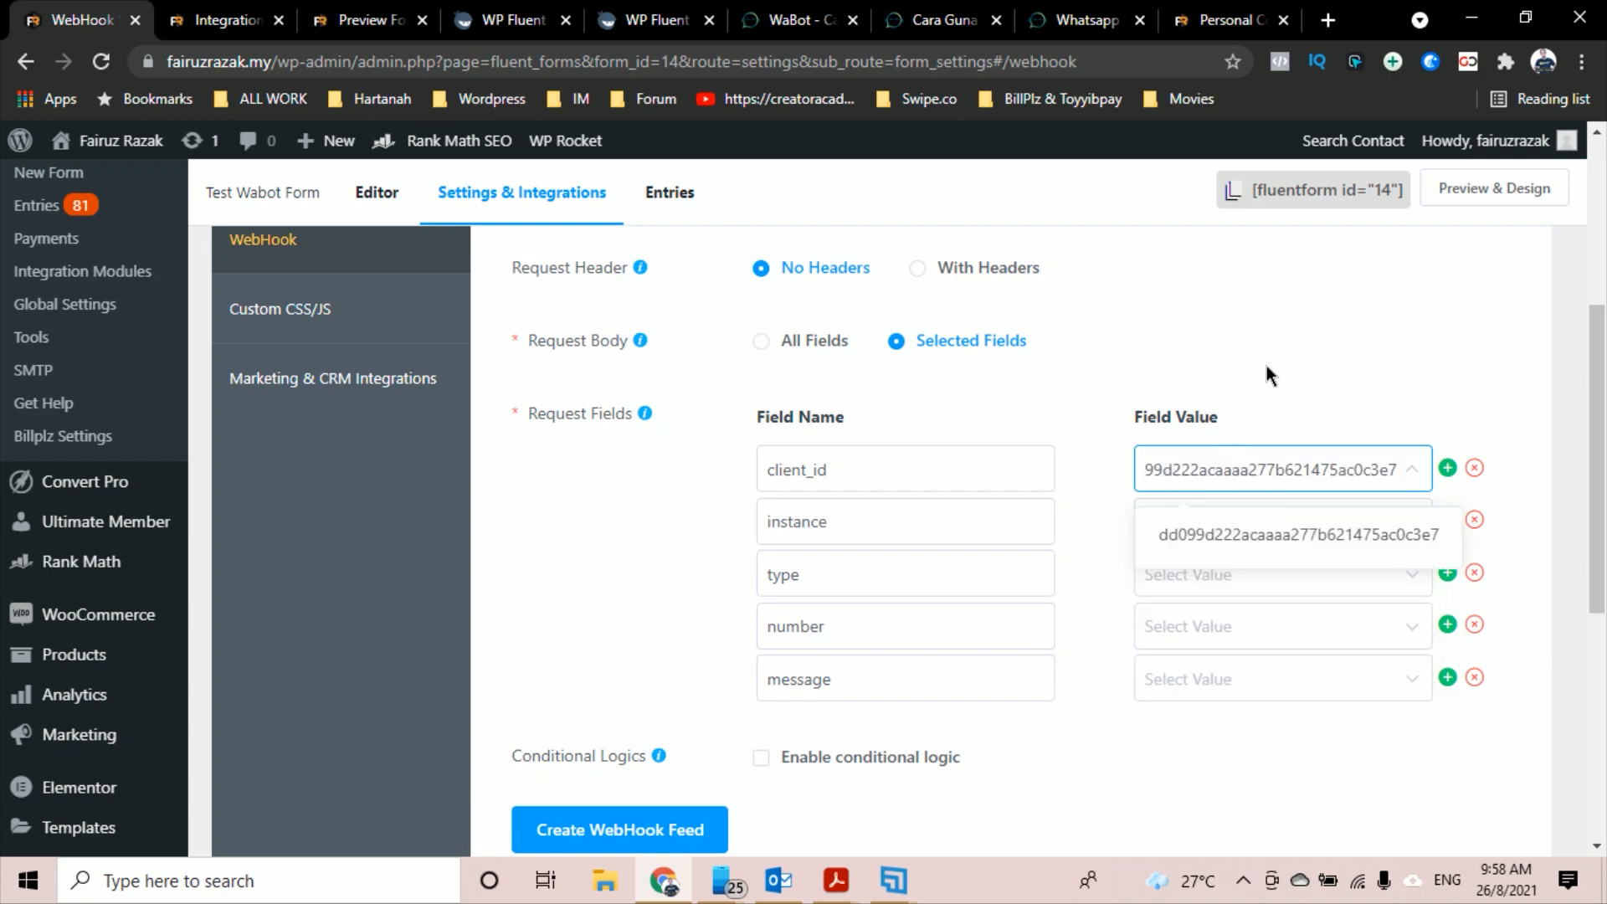
left_click(1308, 338)
left_click(1217, 472)
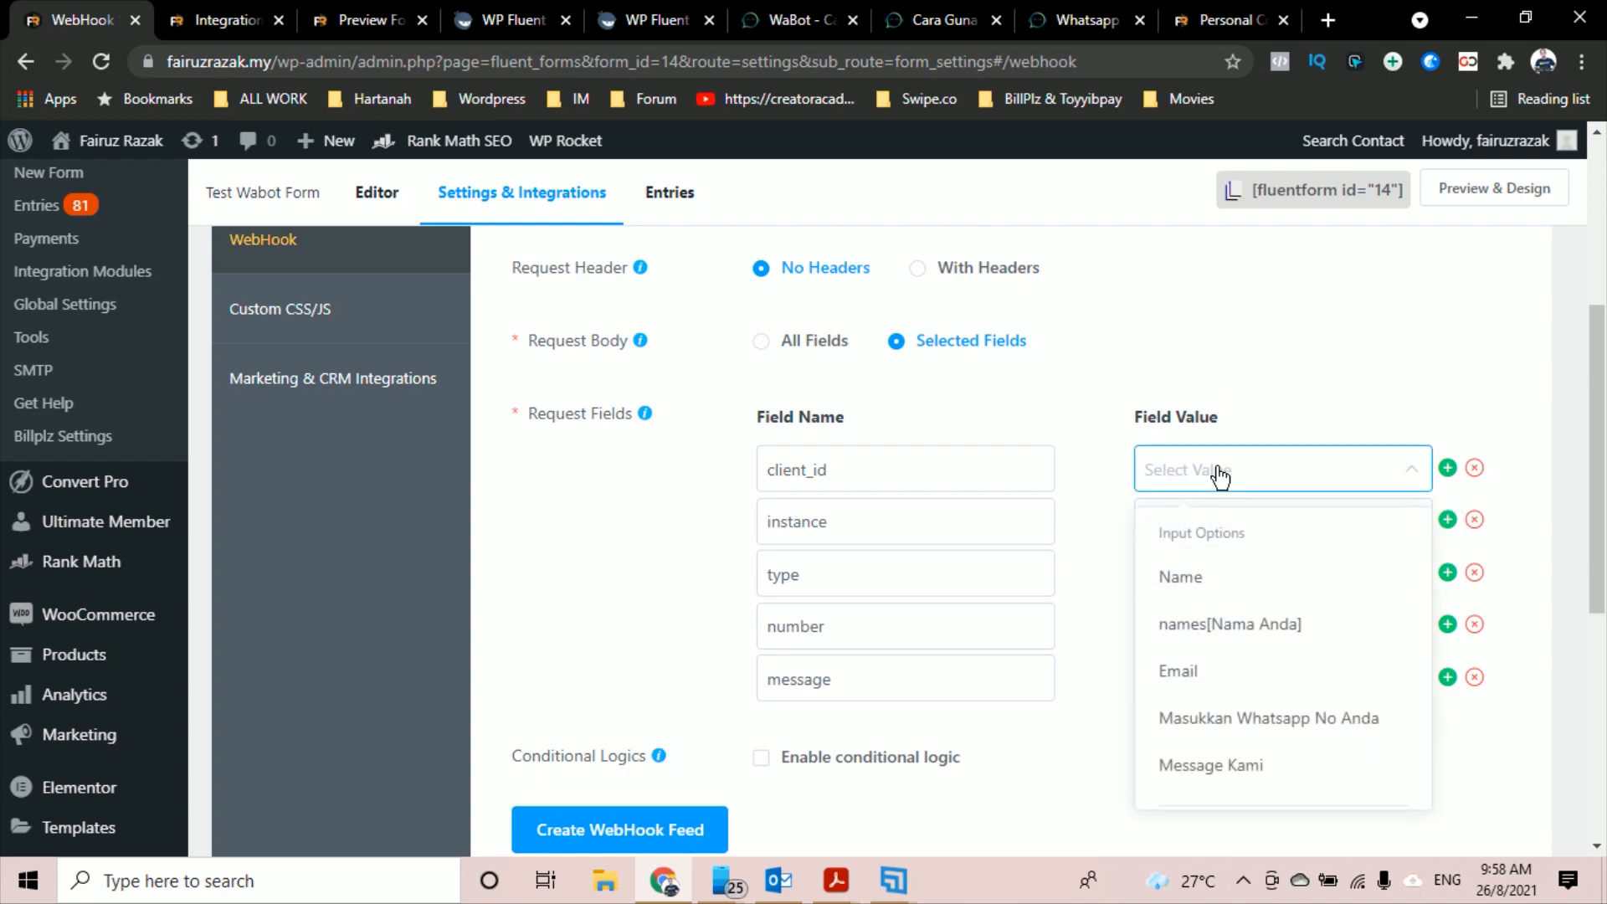
key("ctrl+v")
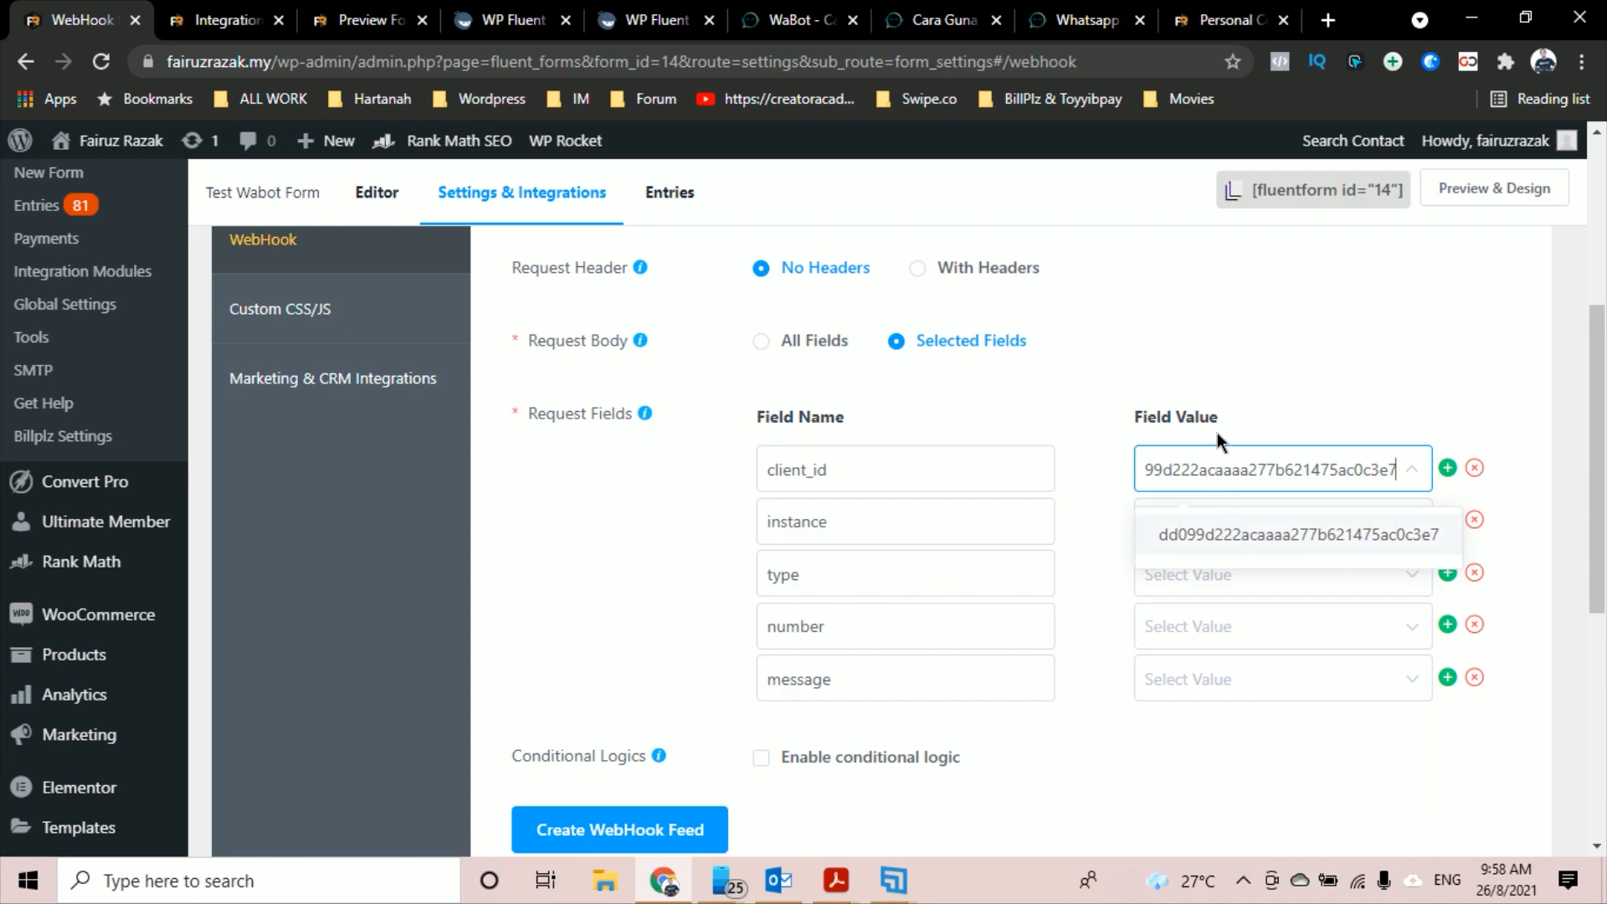
left_click(1247, 545)
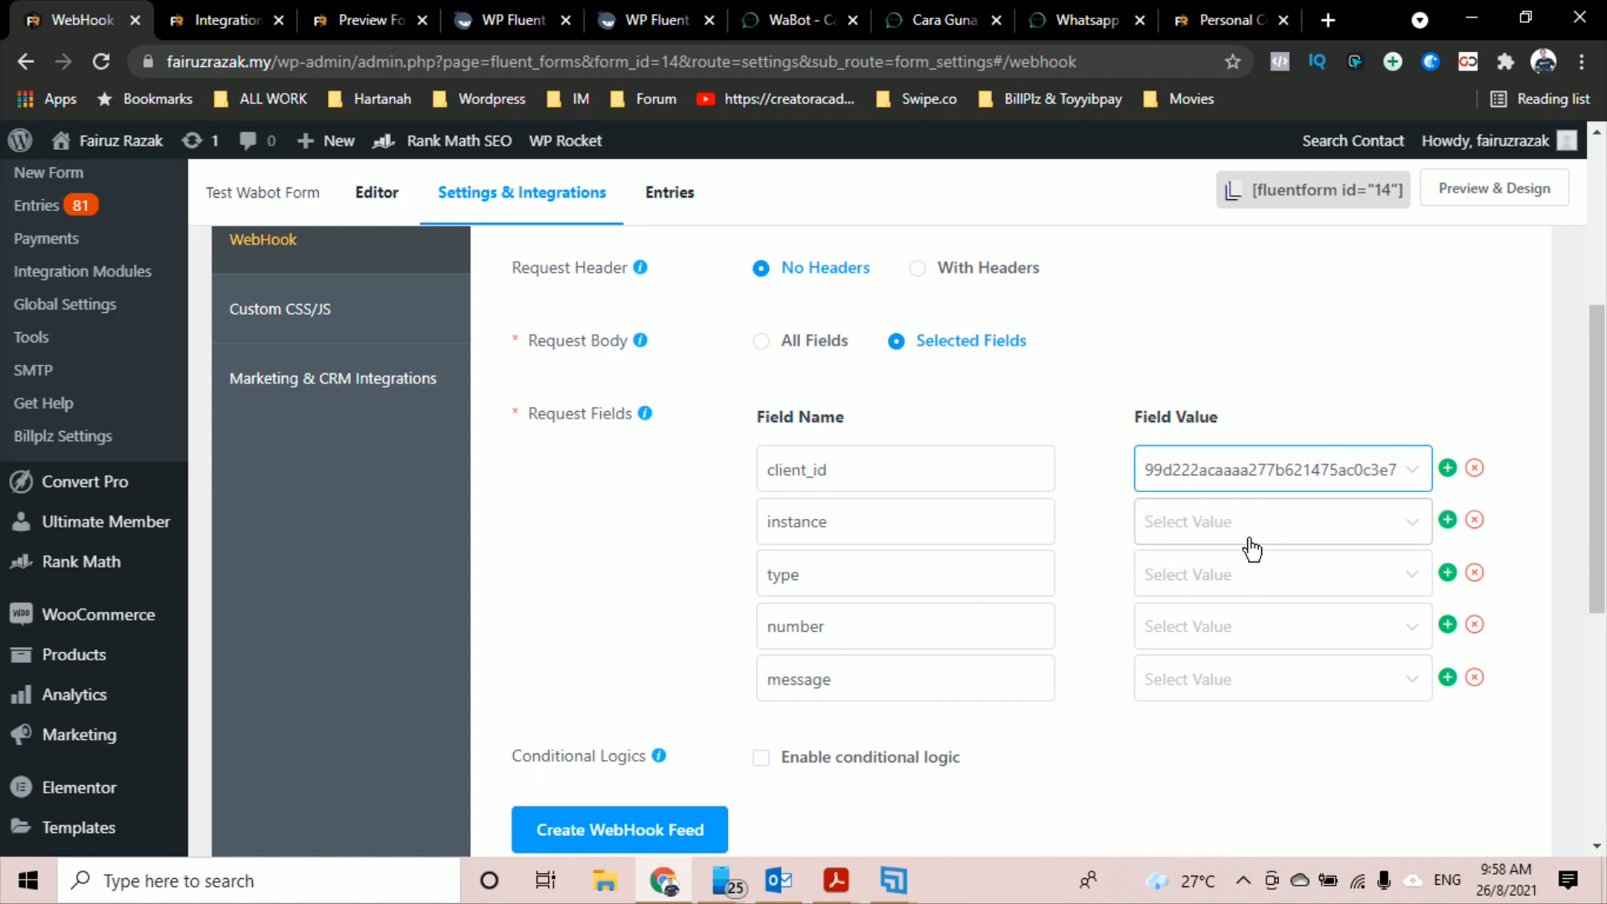
left_click(1249, 538)
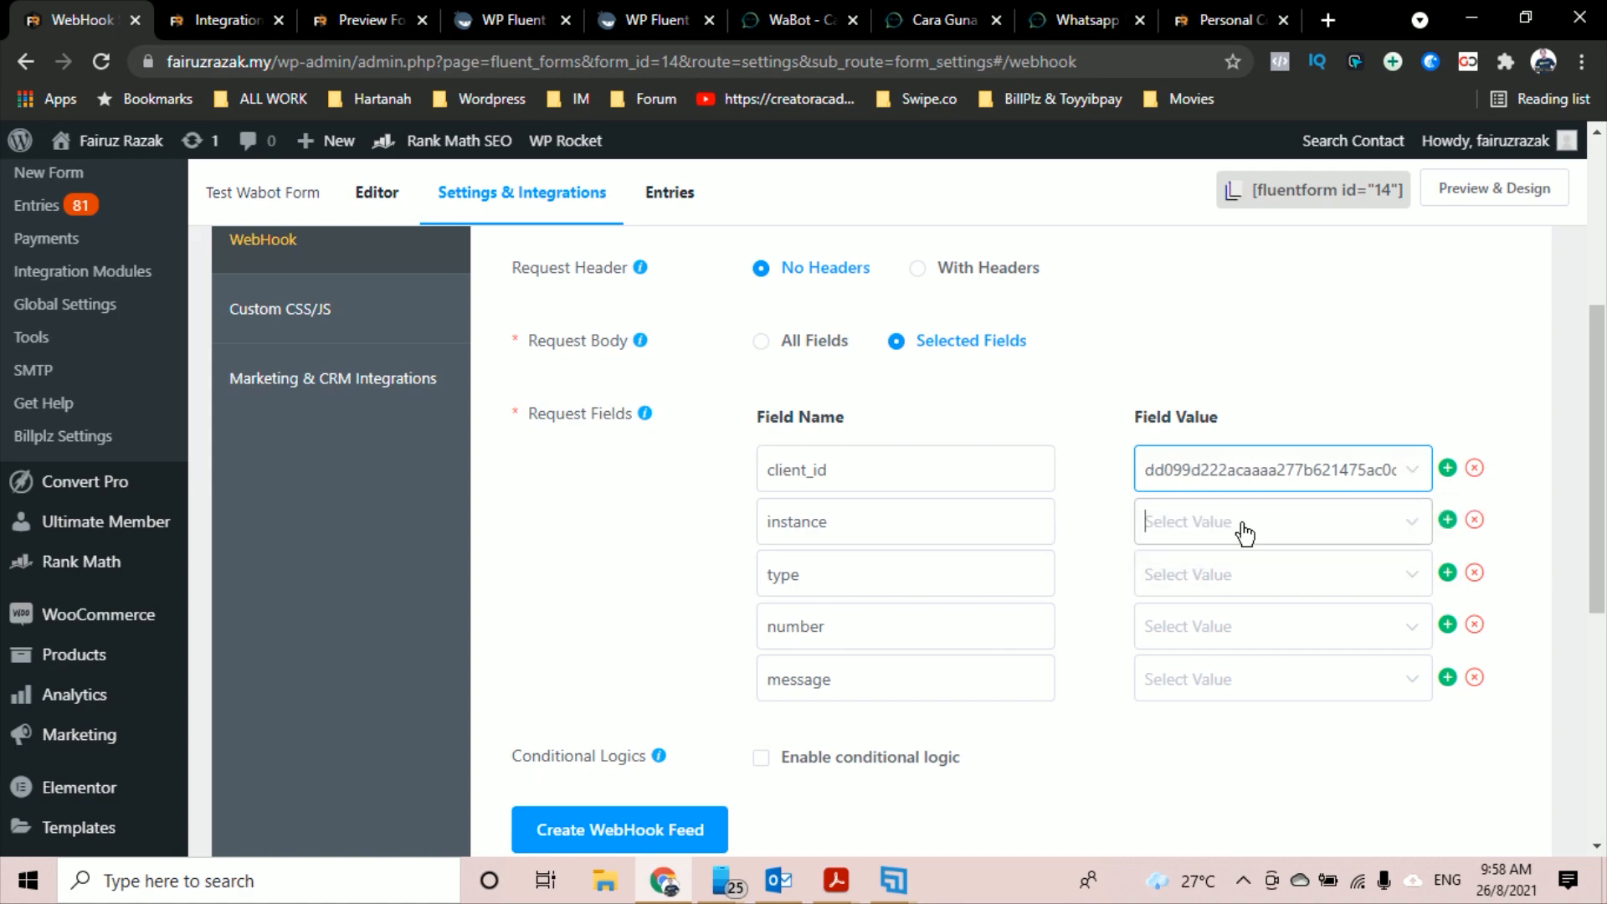
left_click(1076, 367)
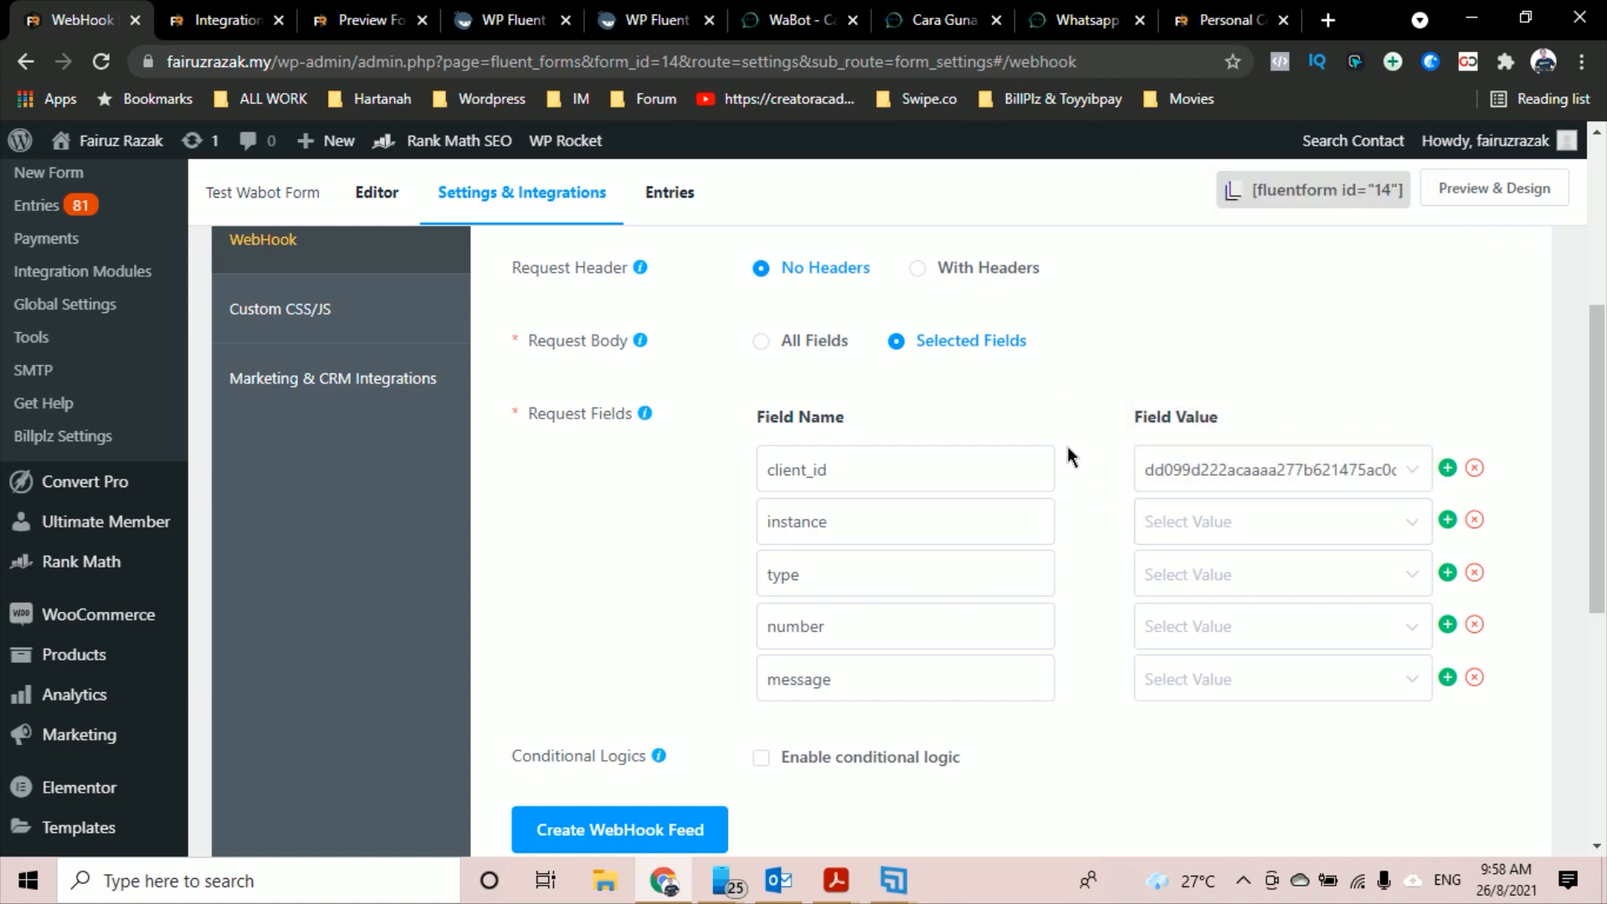
Step: Copy the WaBot instance ID and paste it as the instance request field value
left_click(1075, 20)
left_click(863, 407)
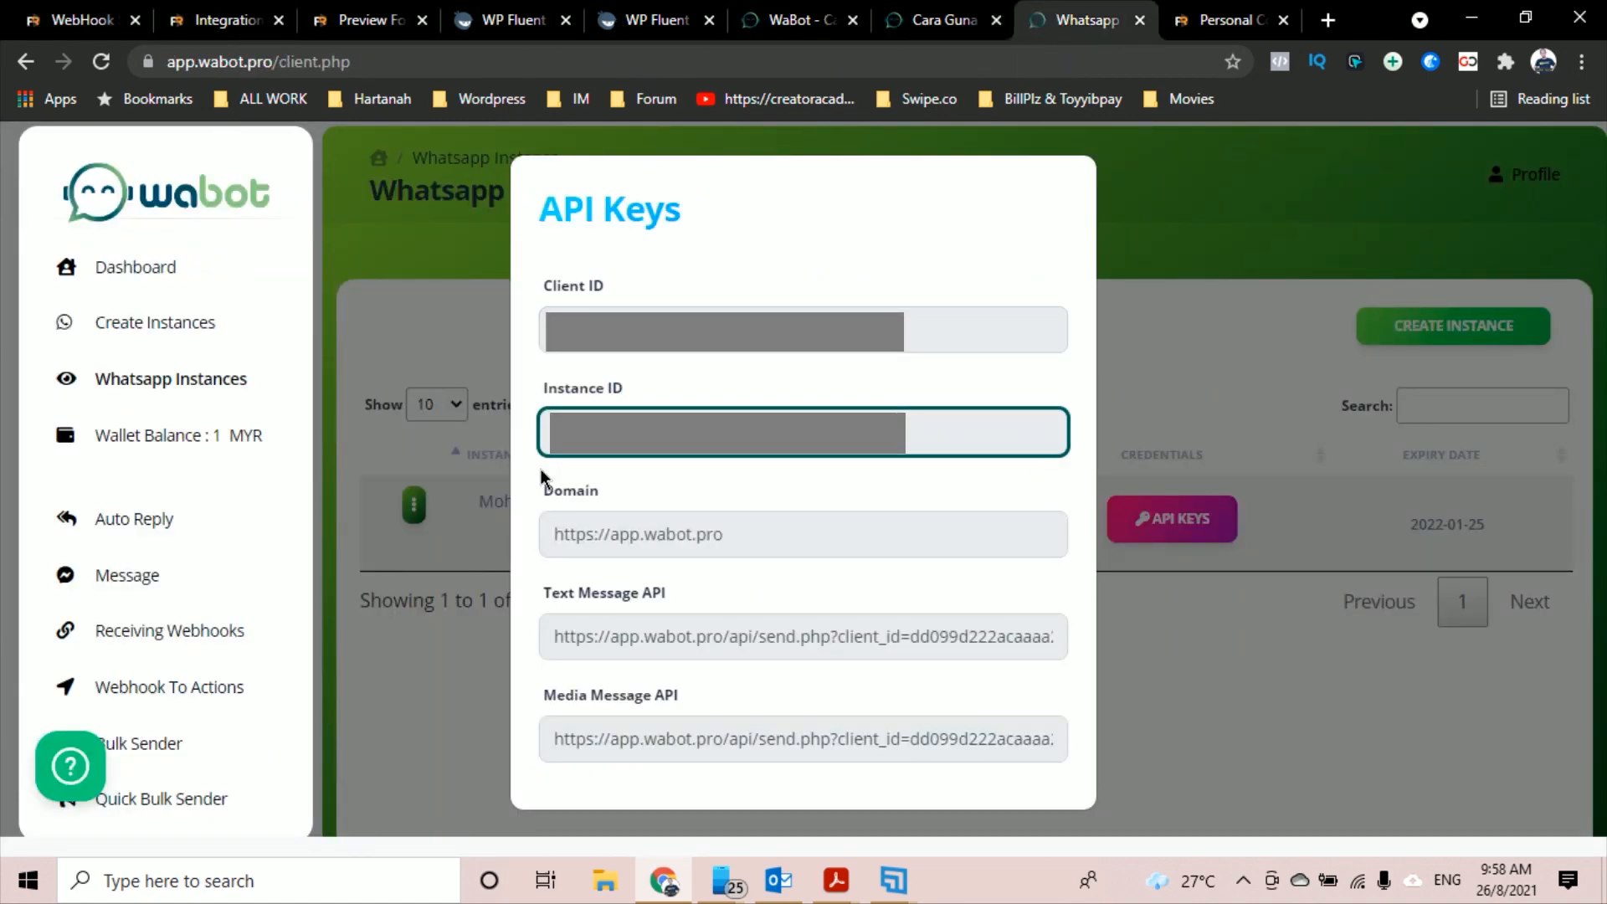
left_click(29, 18)
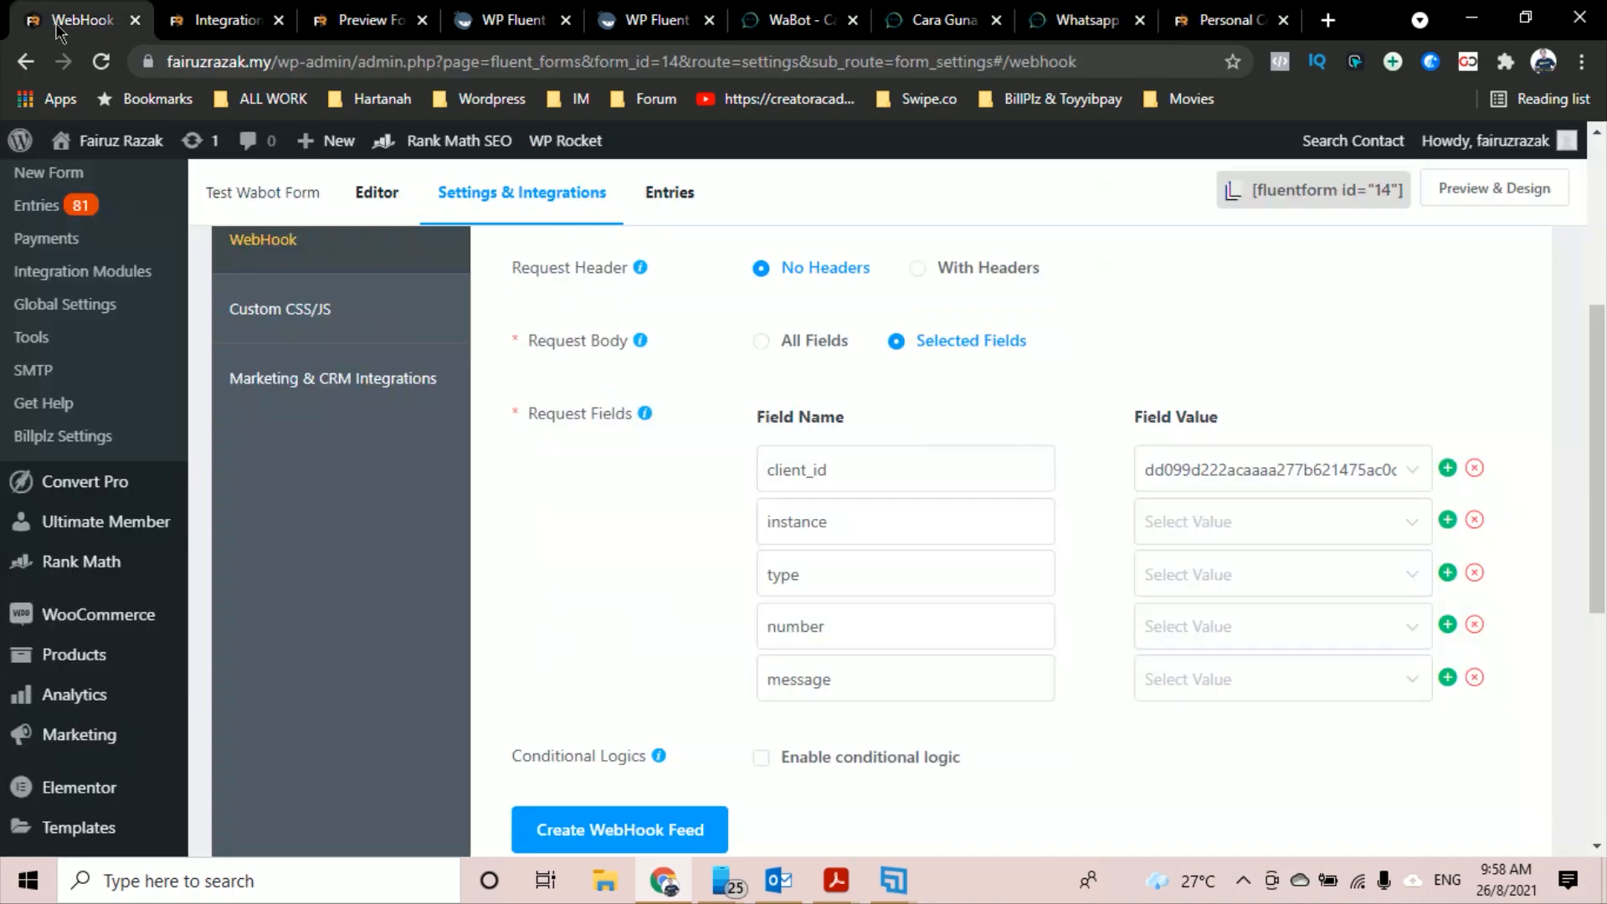
left_click(1193, 521)
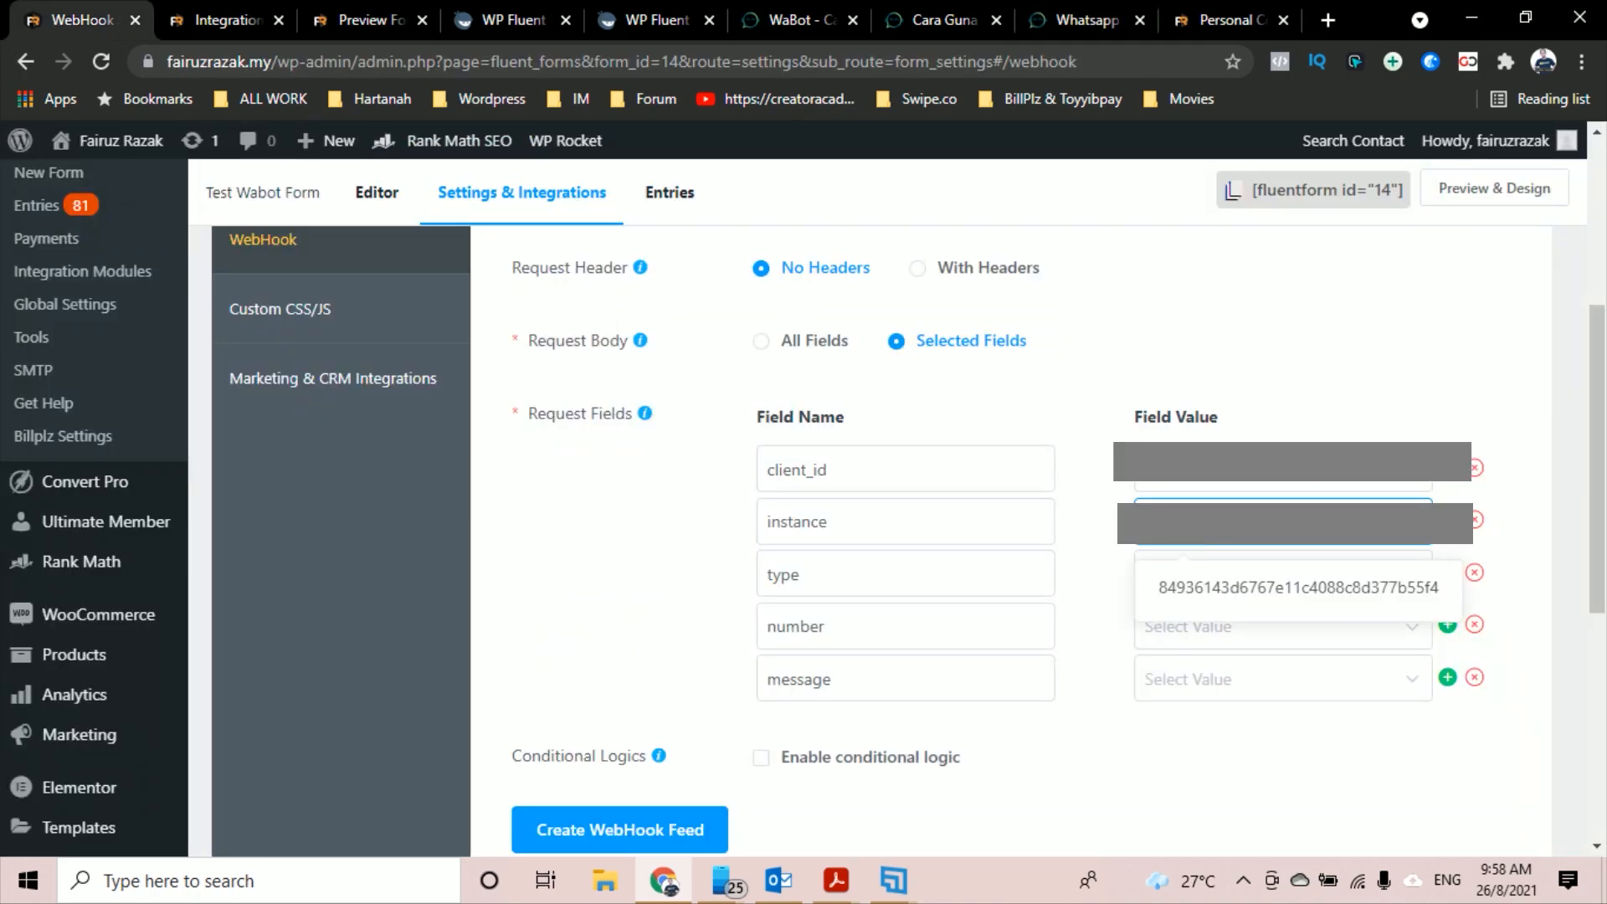
left_click(1229, 589)
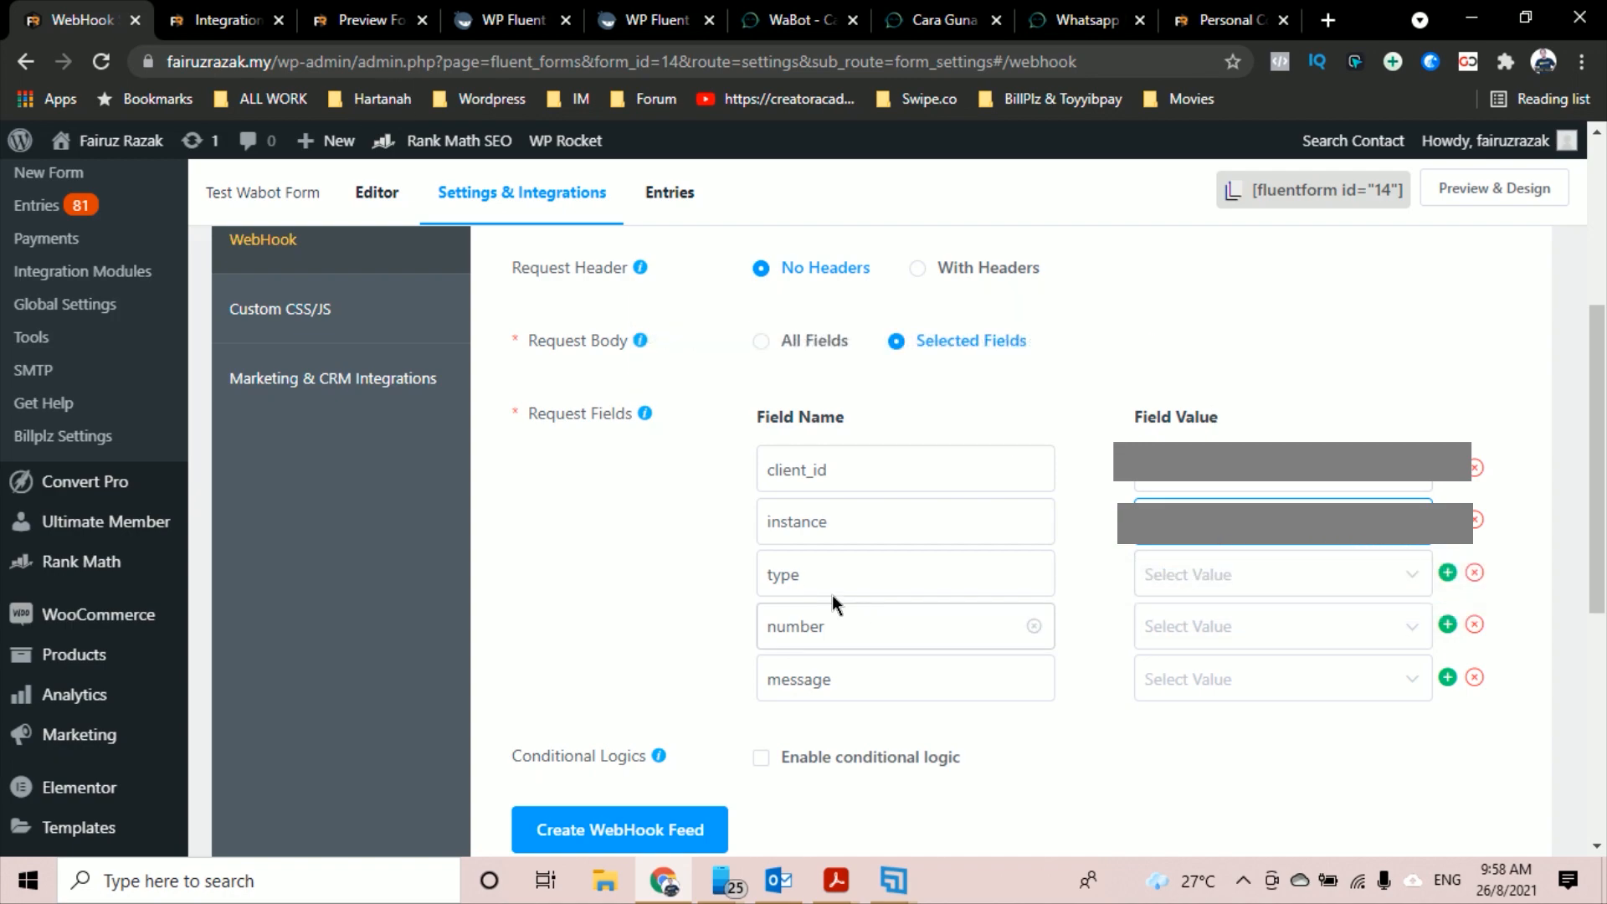
Step: Set the type field value to text and map number to the Masukkan Whatsapp No Anda form input
left_click(1249, 585)
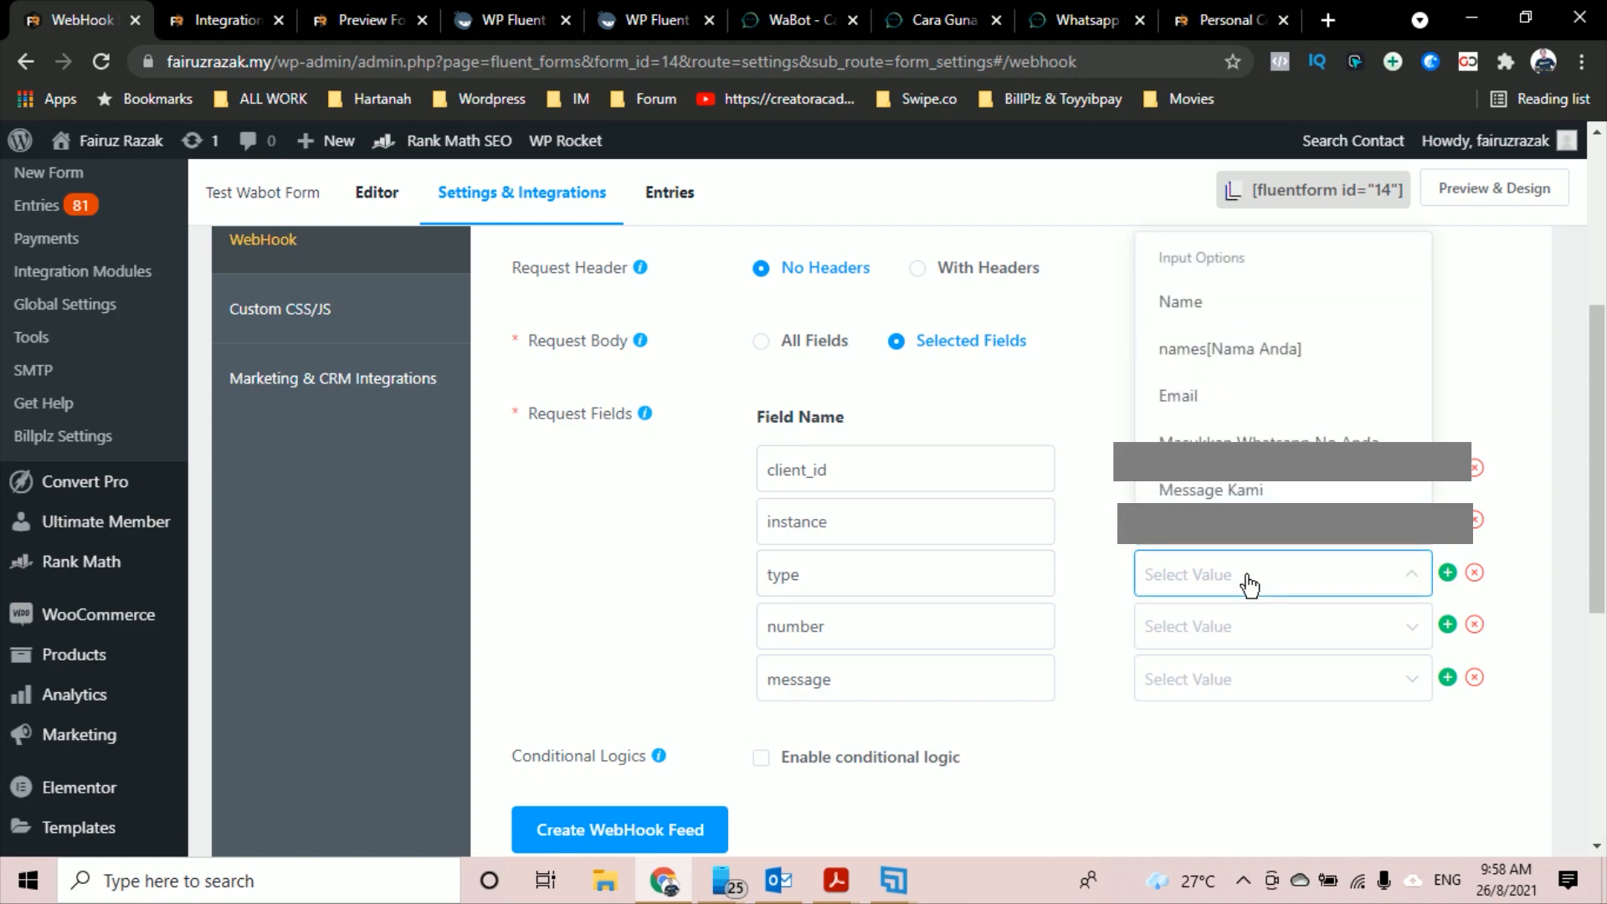
type("text")
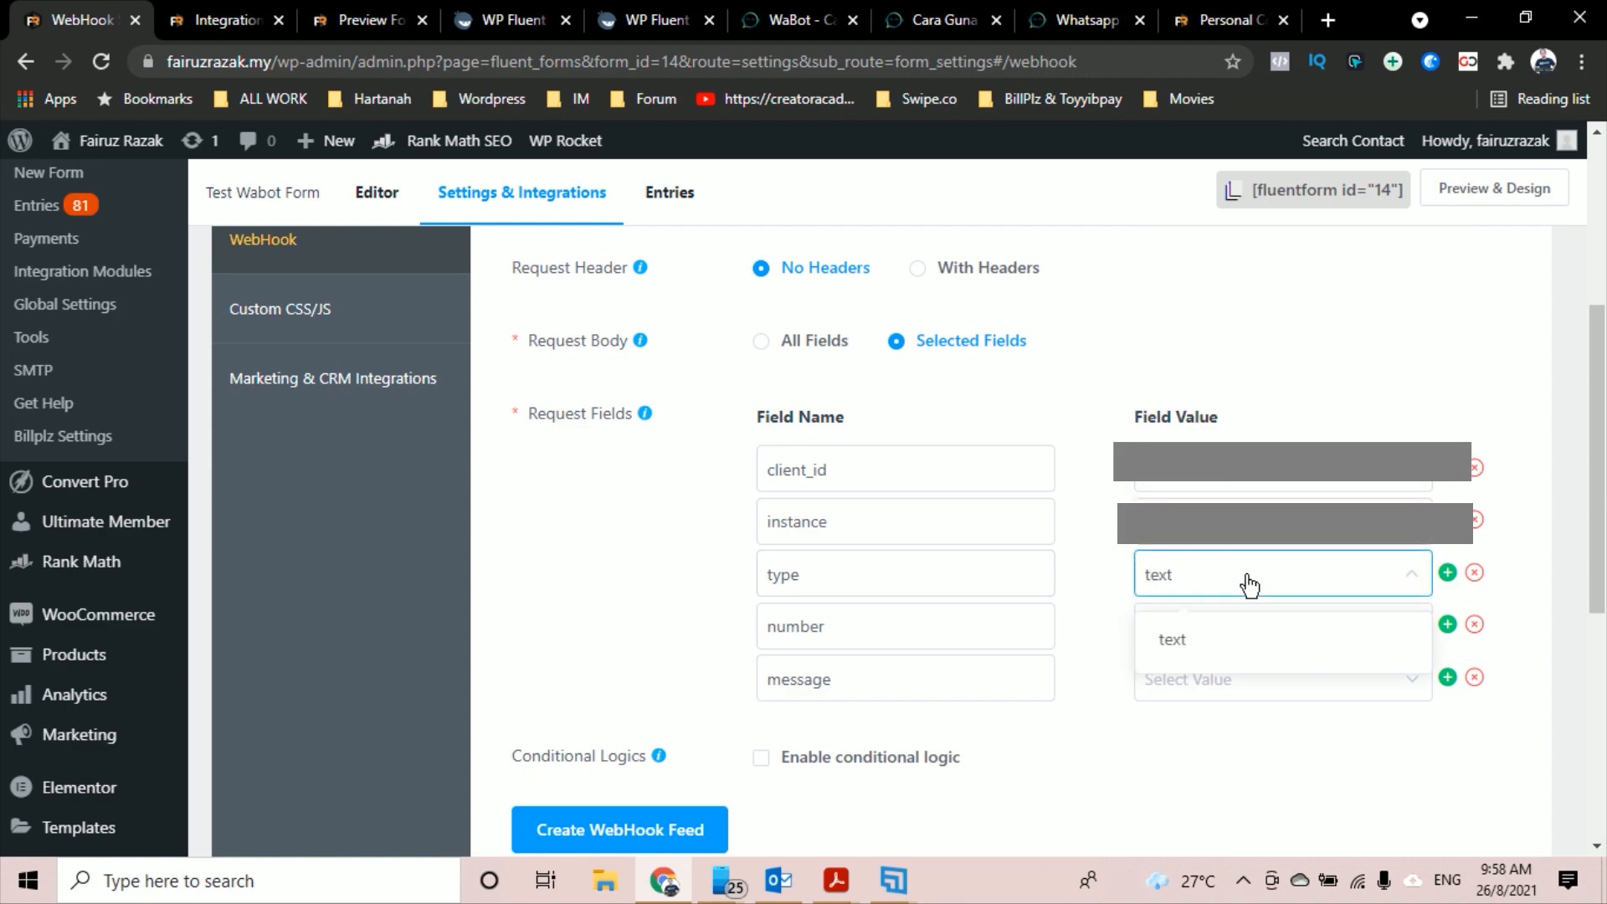
left_click(1173, 646)
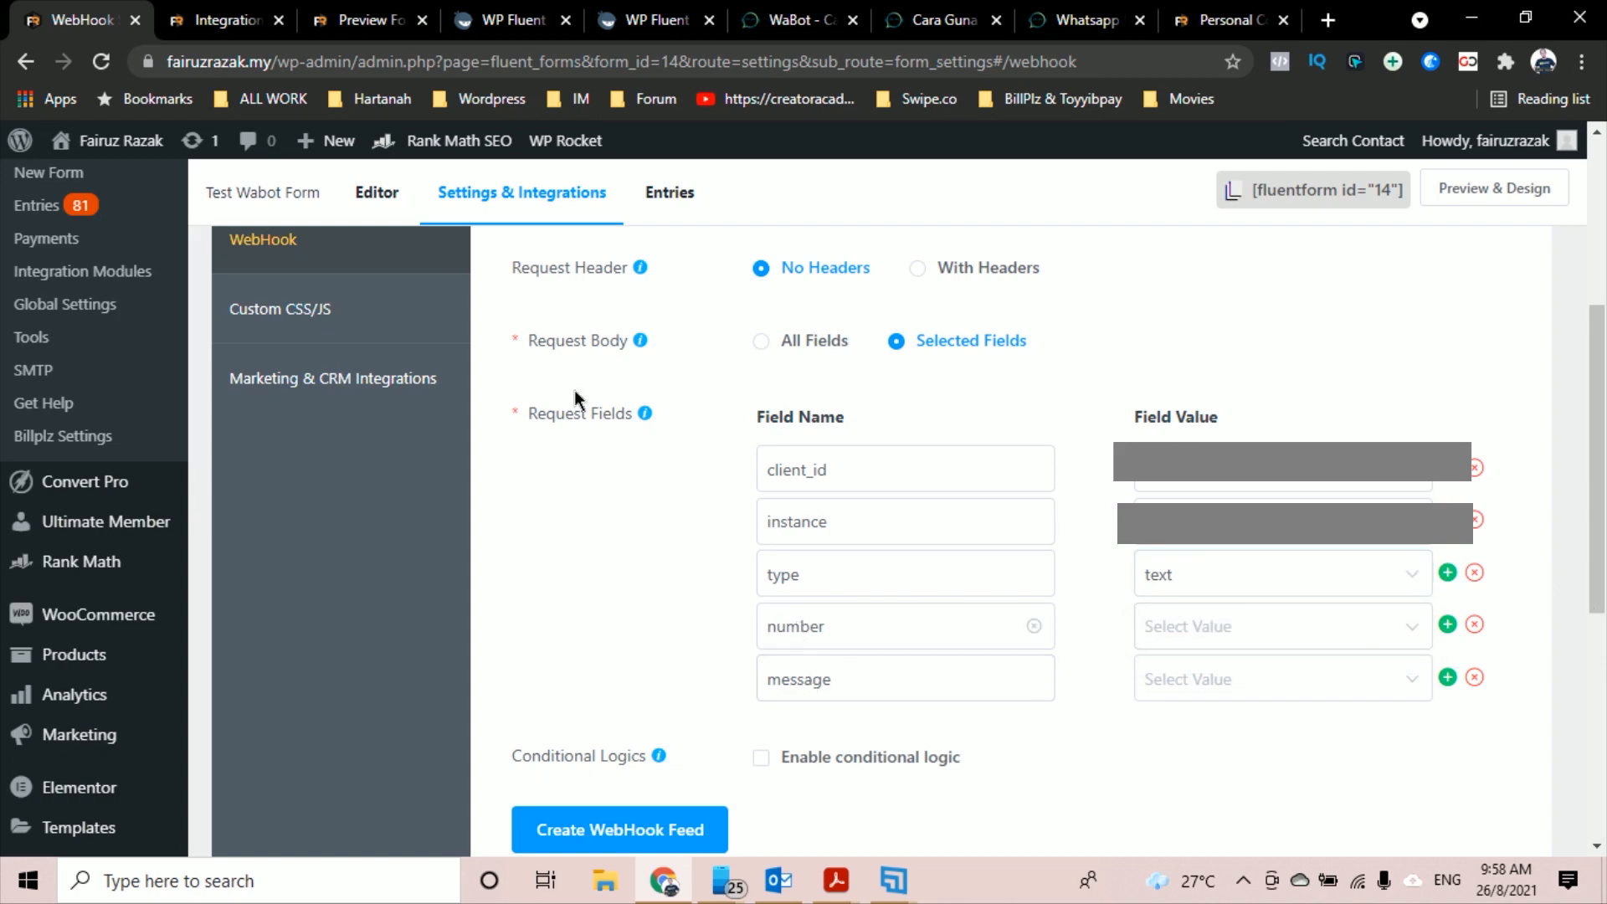
left_click(1240, 637)
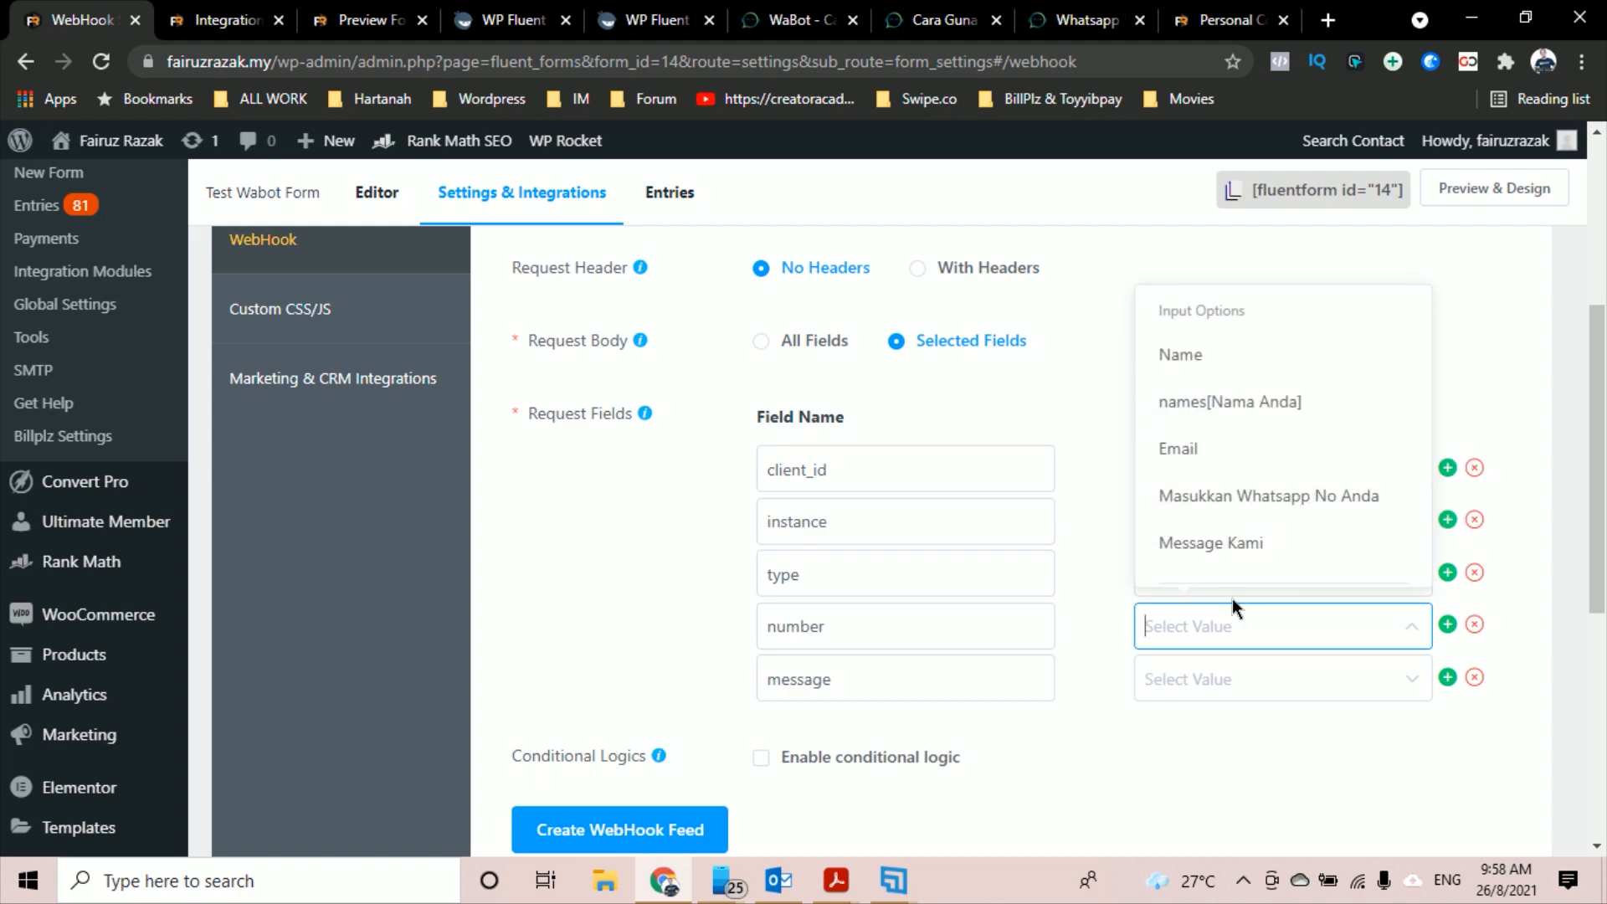
left_click(1335, 498)
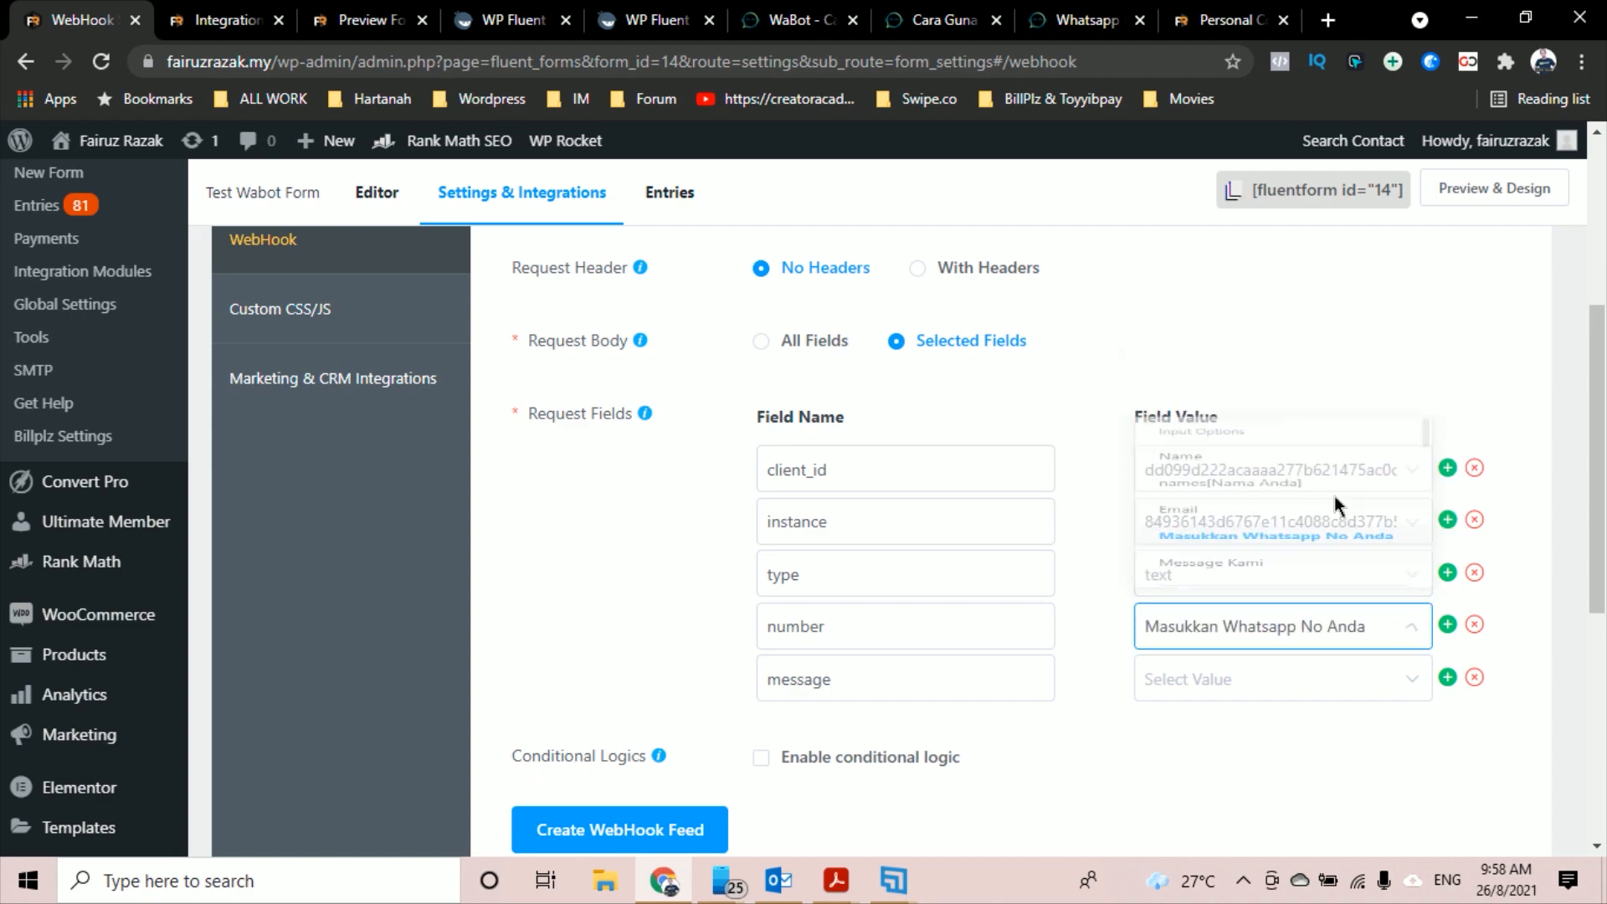
Step: Review the tutorial notes' sample Fluent Form message and its line-break codes
left_click(1187, 688)
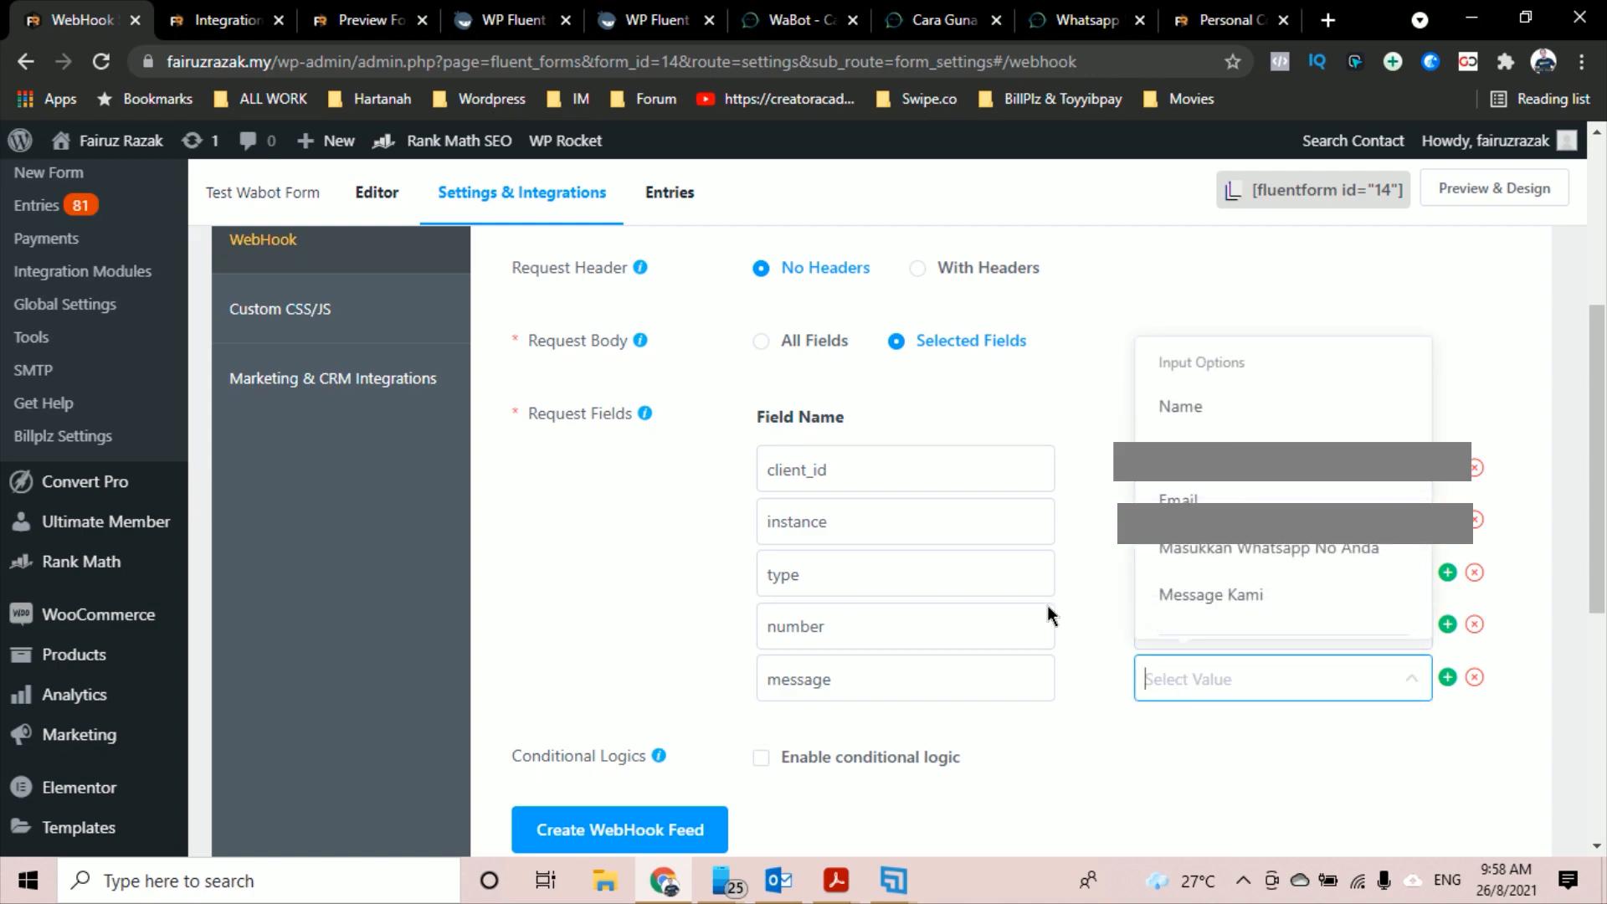
left_click(1082, 25)
left_click(1186, 263)
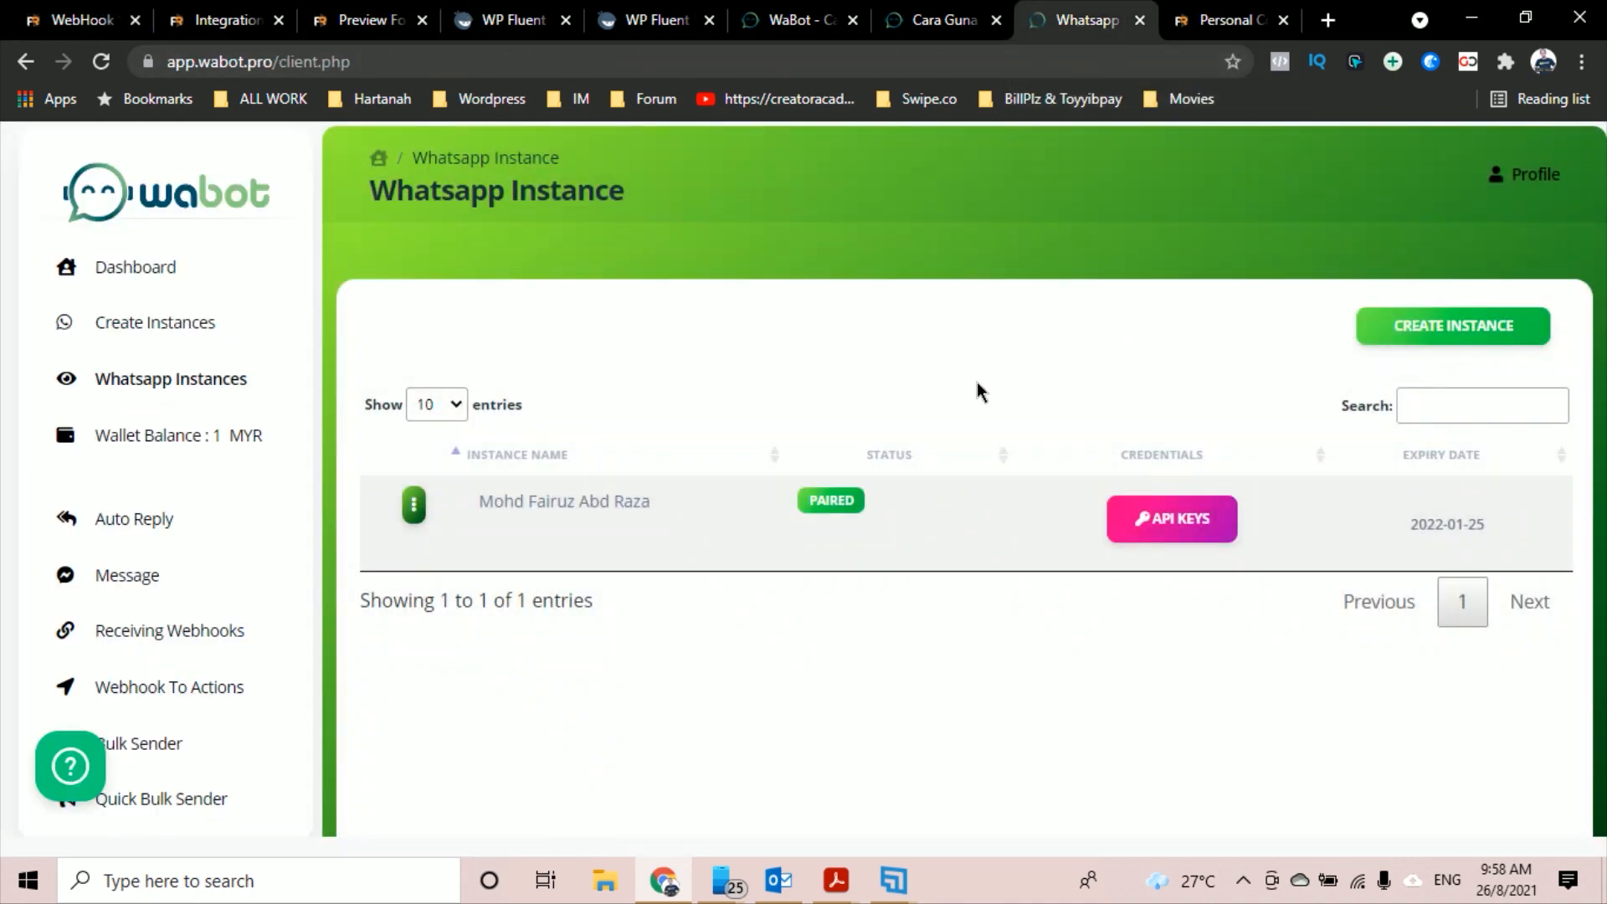
left_click(932, 24)
scroll(736, 653, "down", 10)
scroll(742, 667, "down", 5)
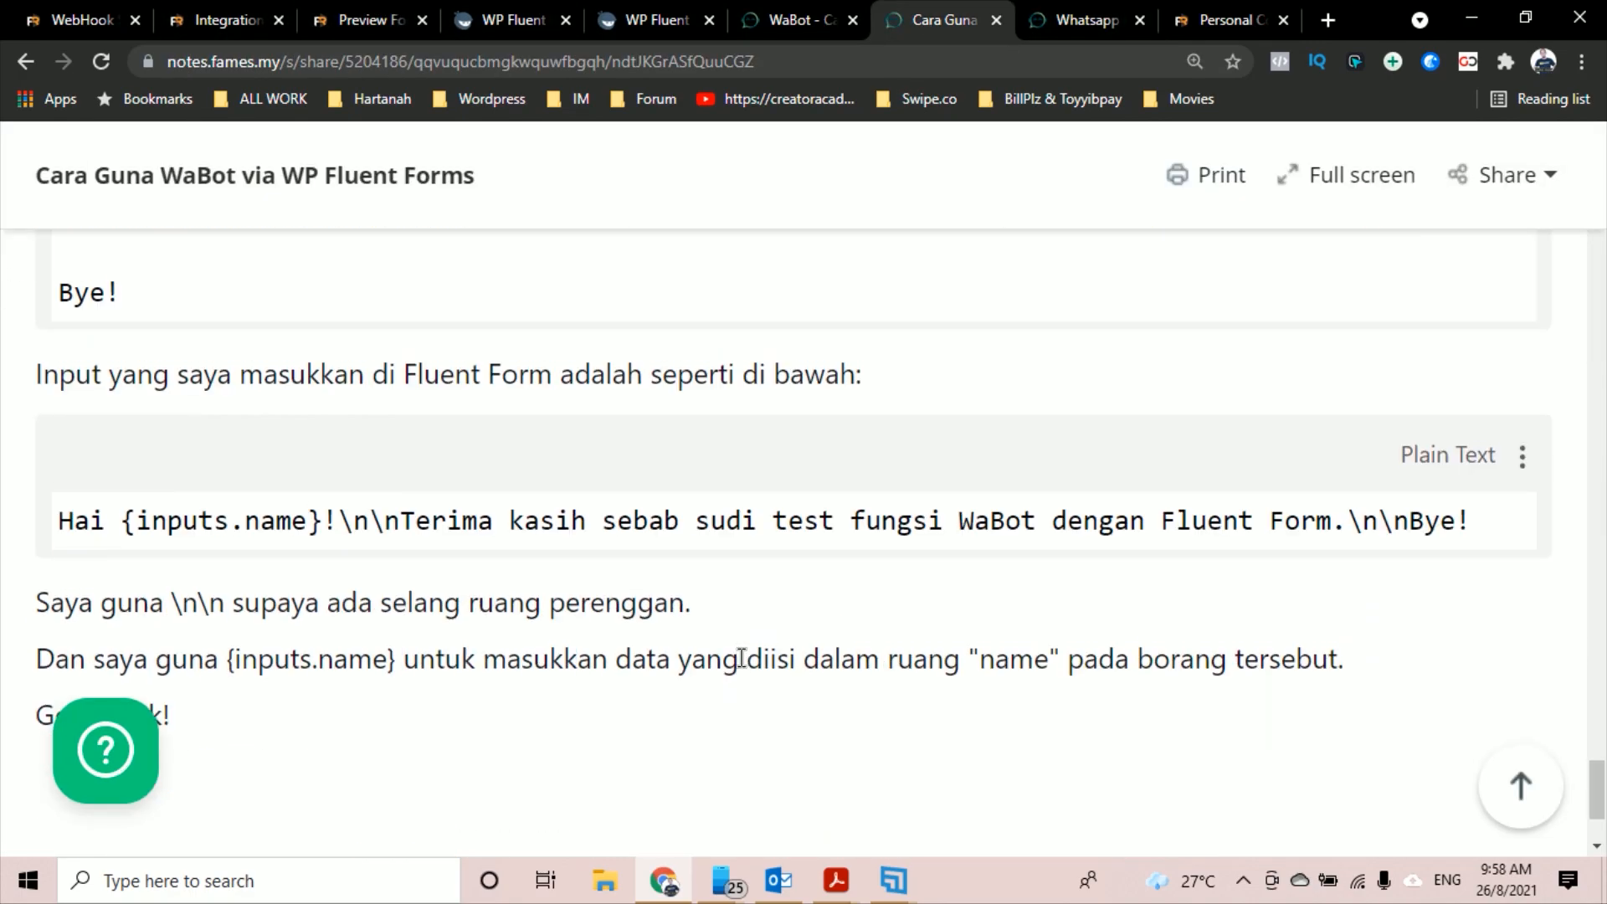
scroll(740, 657, "up", 2)
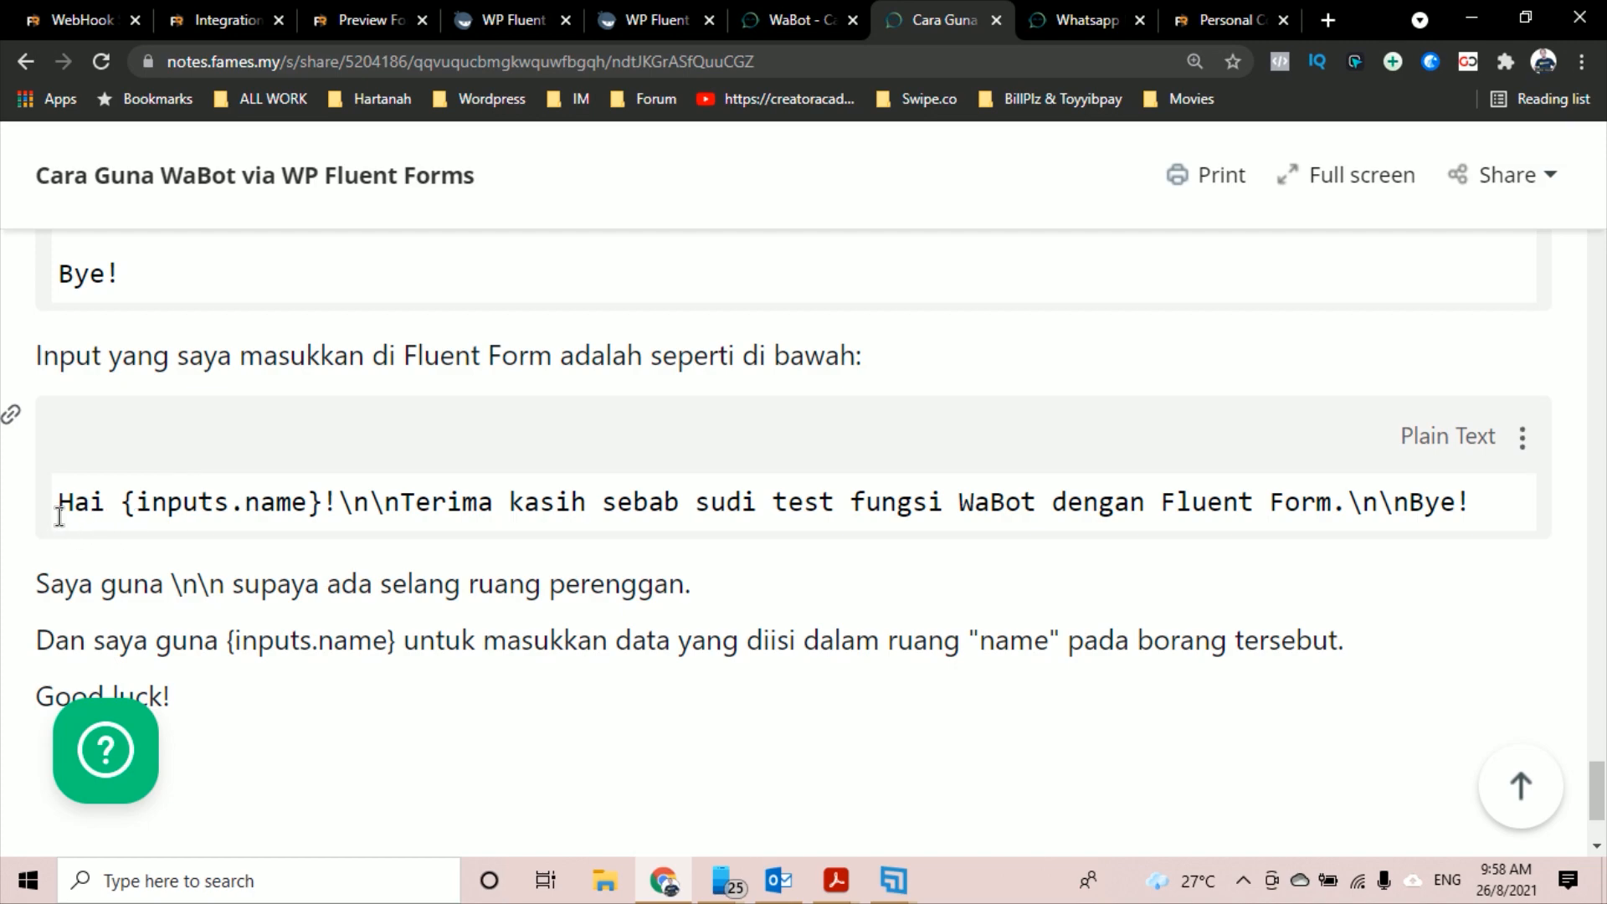
left_click_drag(58, 511, 1482, 495)
left_click(323, 509)
left_click_drag(339, 502, 355, 503)
left_click(350, 519)
left_click_drag(339, 502, 383, 498)
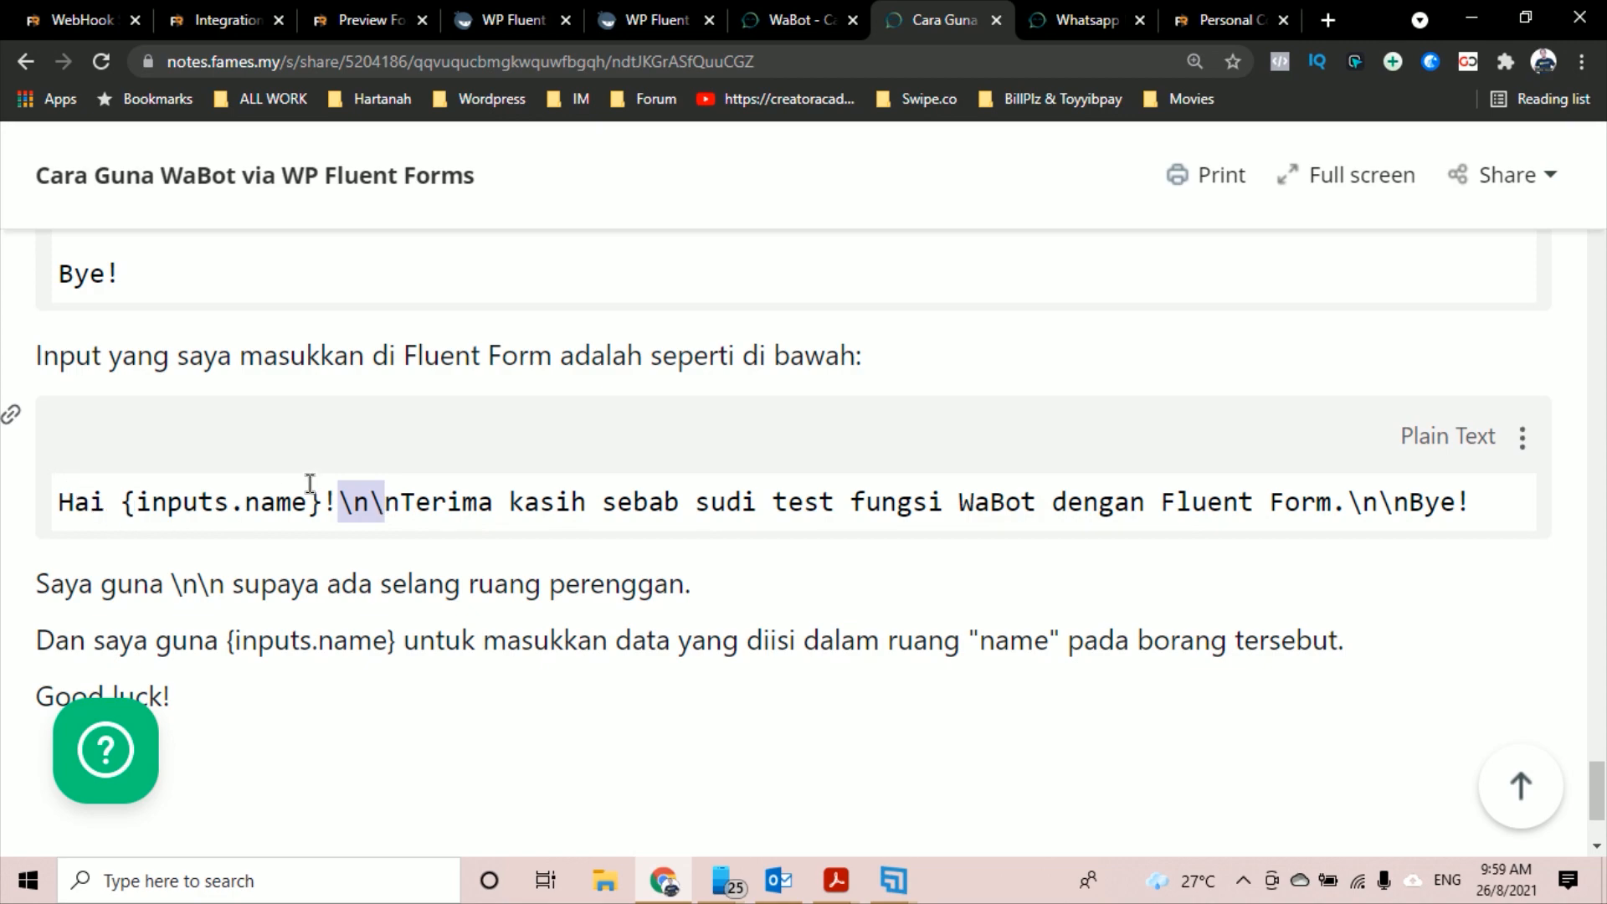
left_click(398, 519)
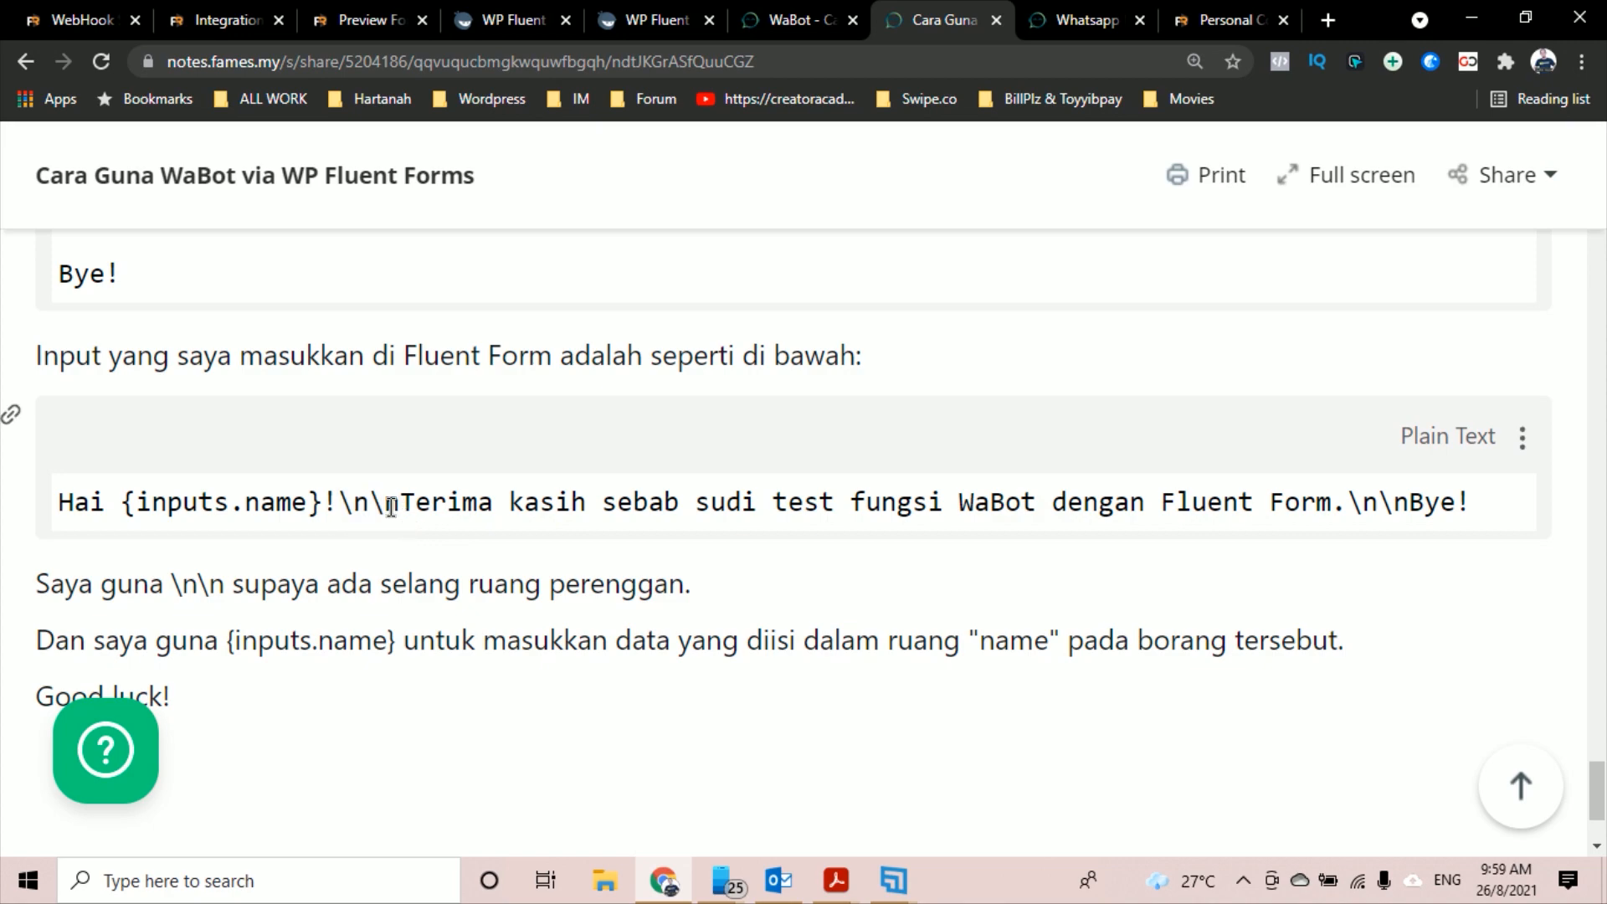
left_click_drag(395, 505, 334, 502)
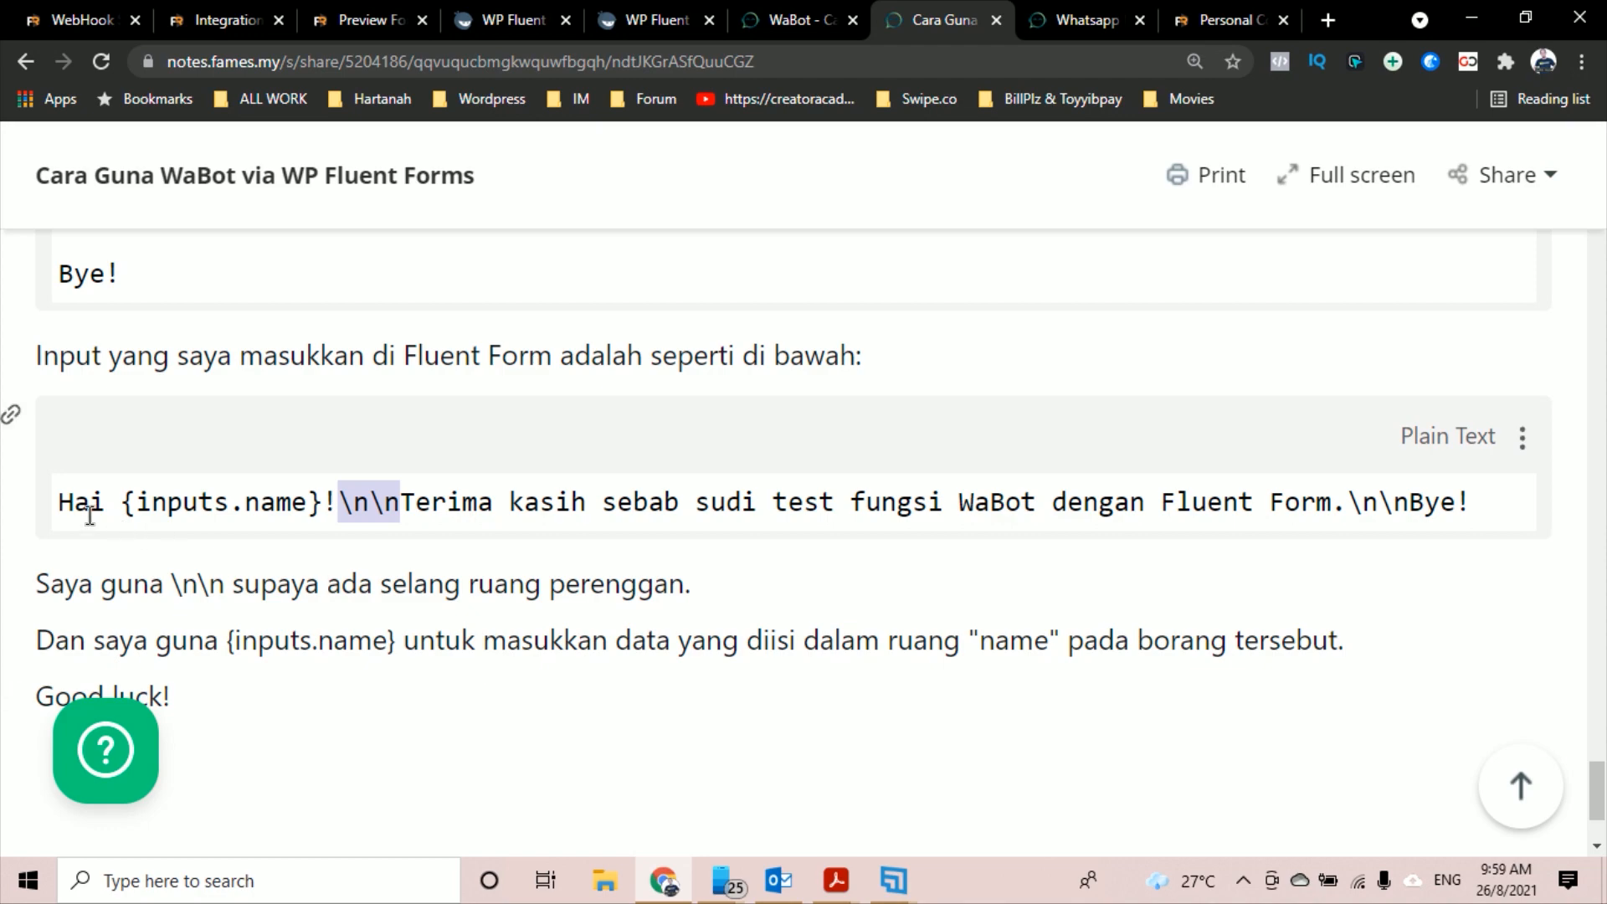
Step: Copy the sample message from the tutorial notes and paste it as the message field value
left_click_drag(52, 502, 1385, 526)
key("ctrl+c")
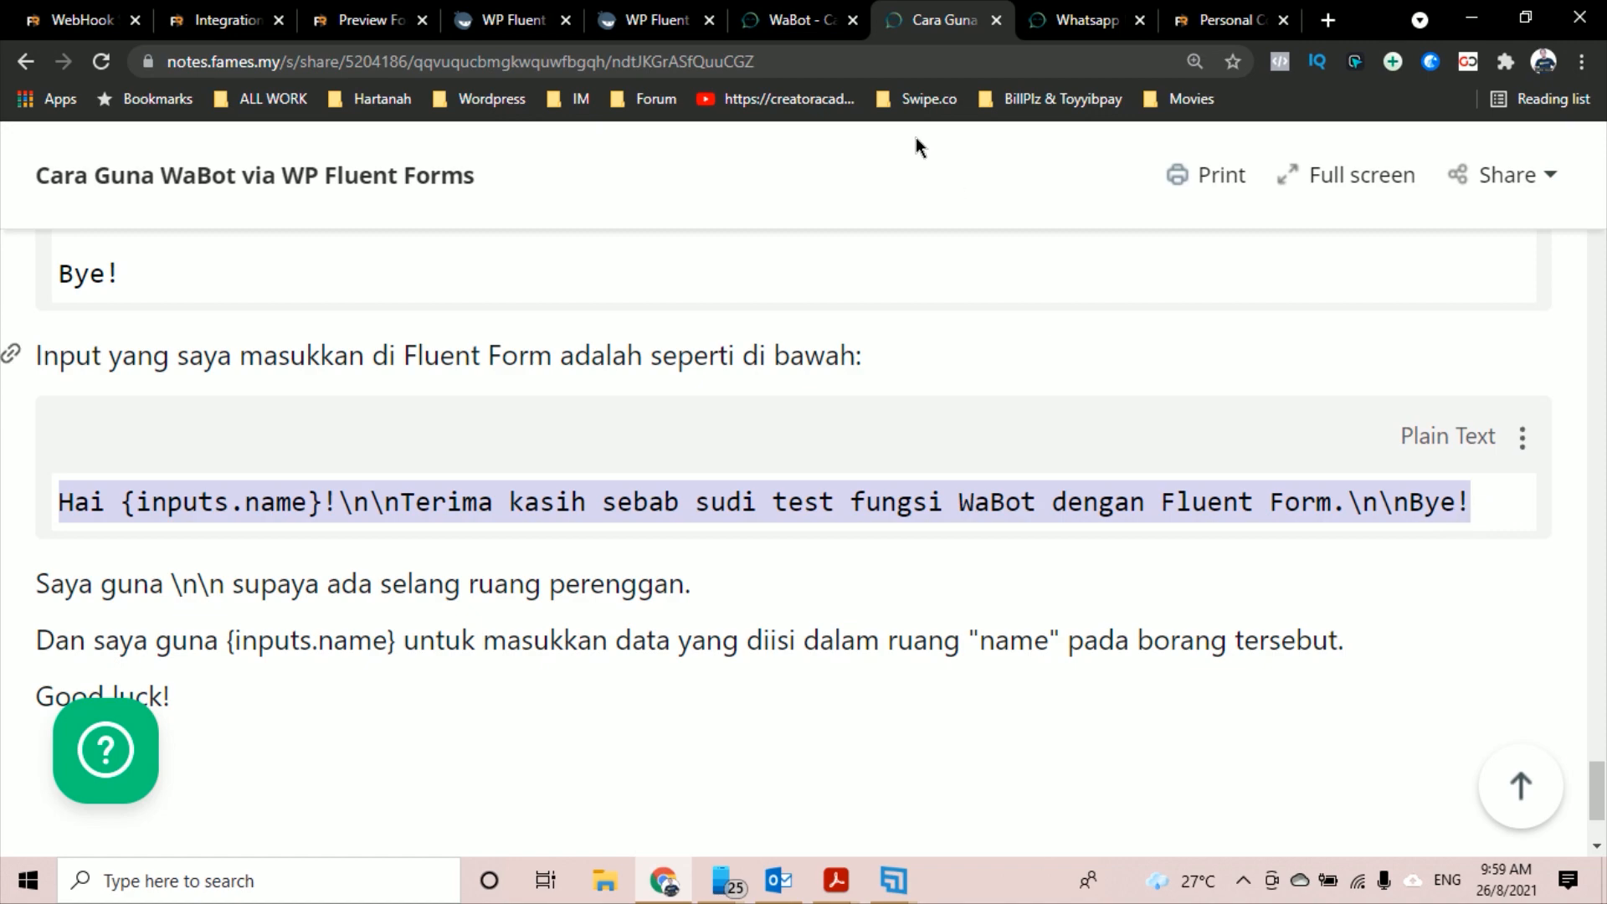
left_click(76, 20)
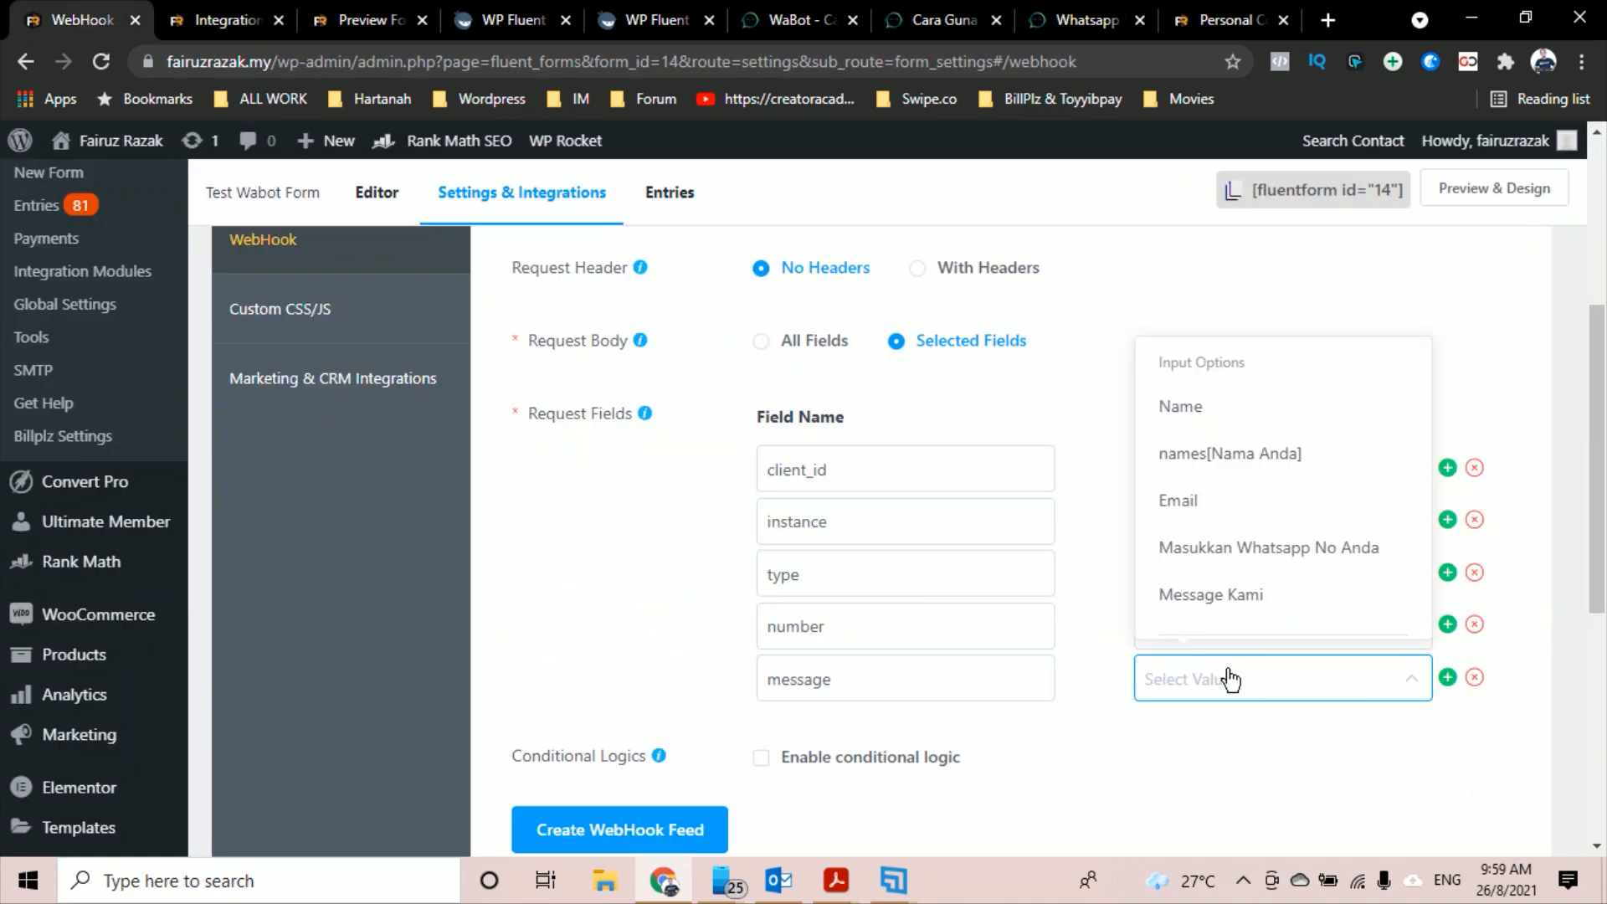
key("ctrl+v")
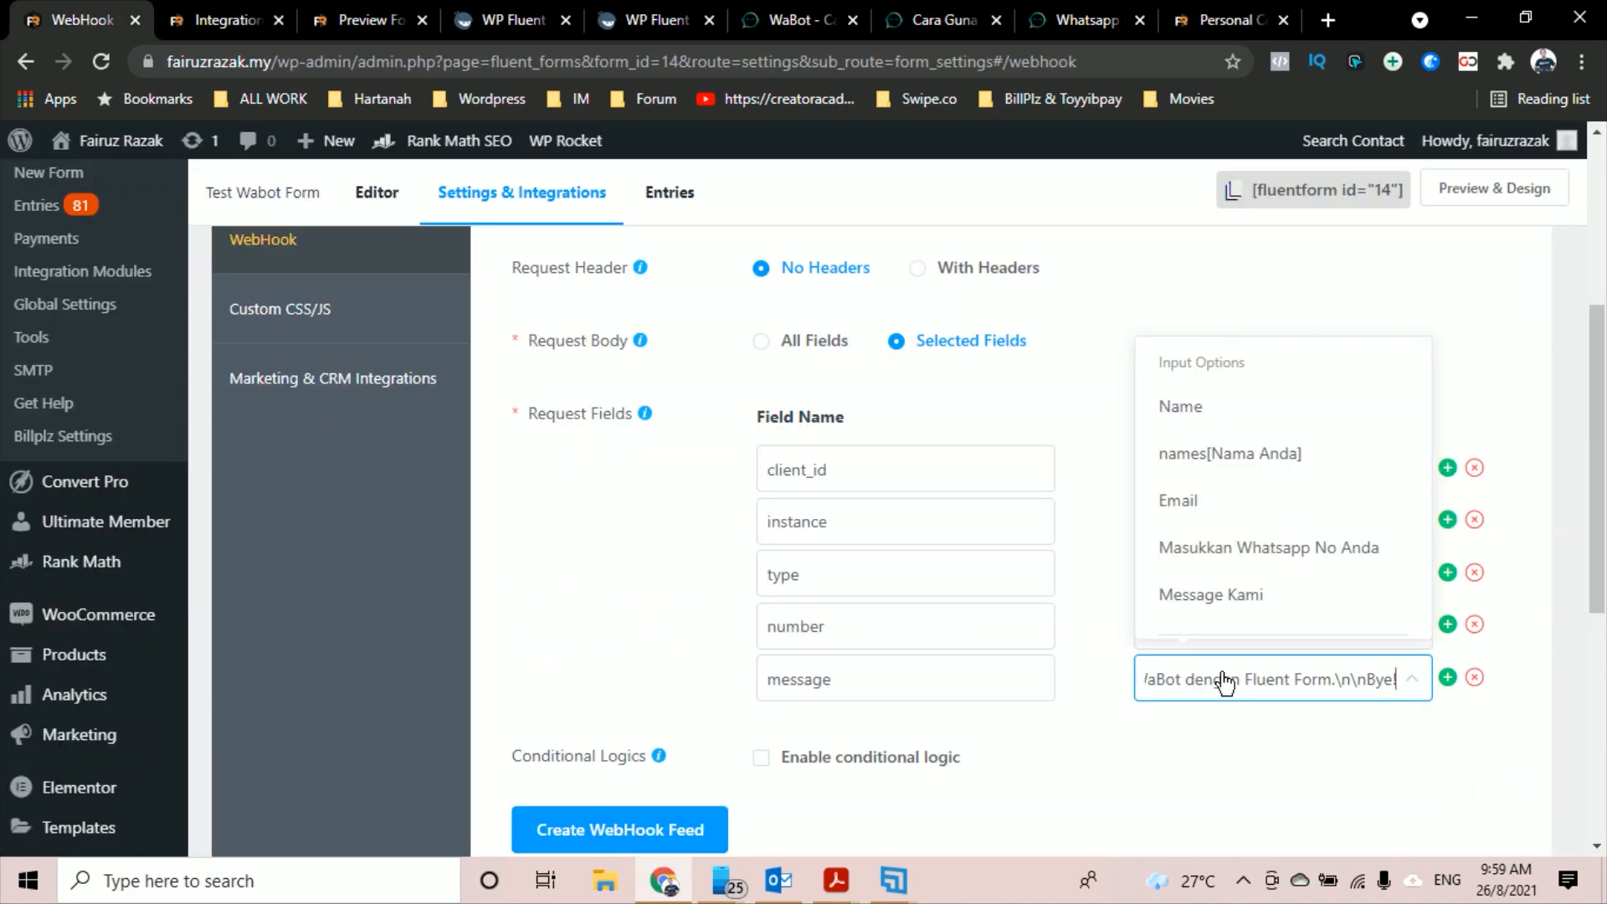
left_click(1141, 758)
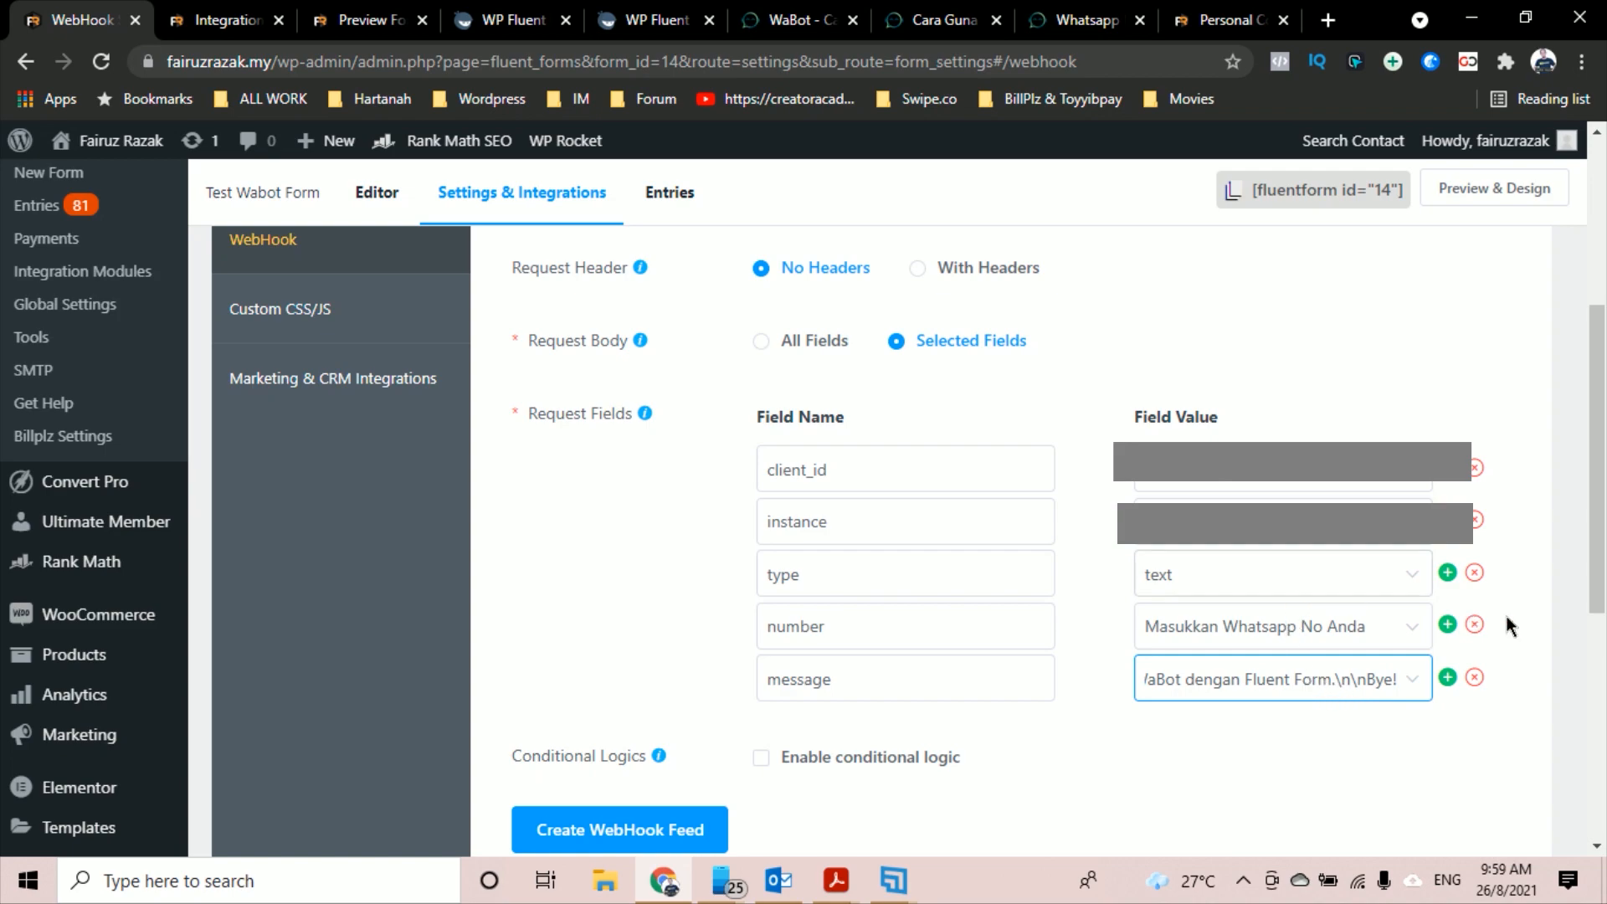
left_click(1346, 688)
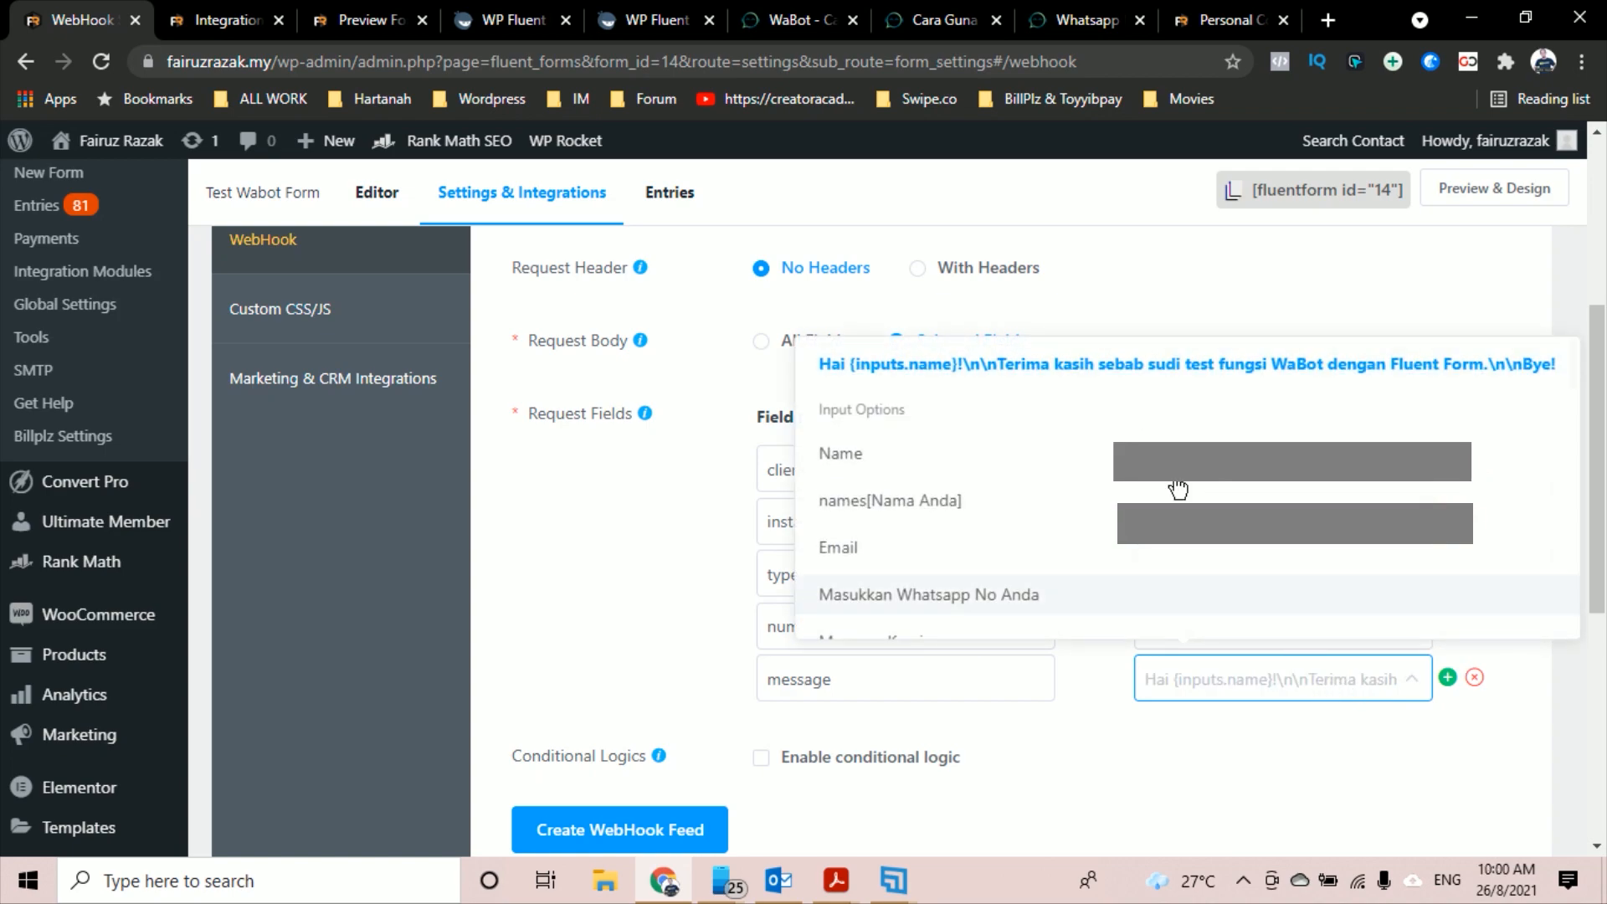
left_click(1202, 721)
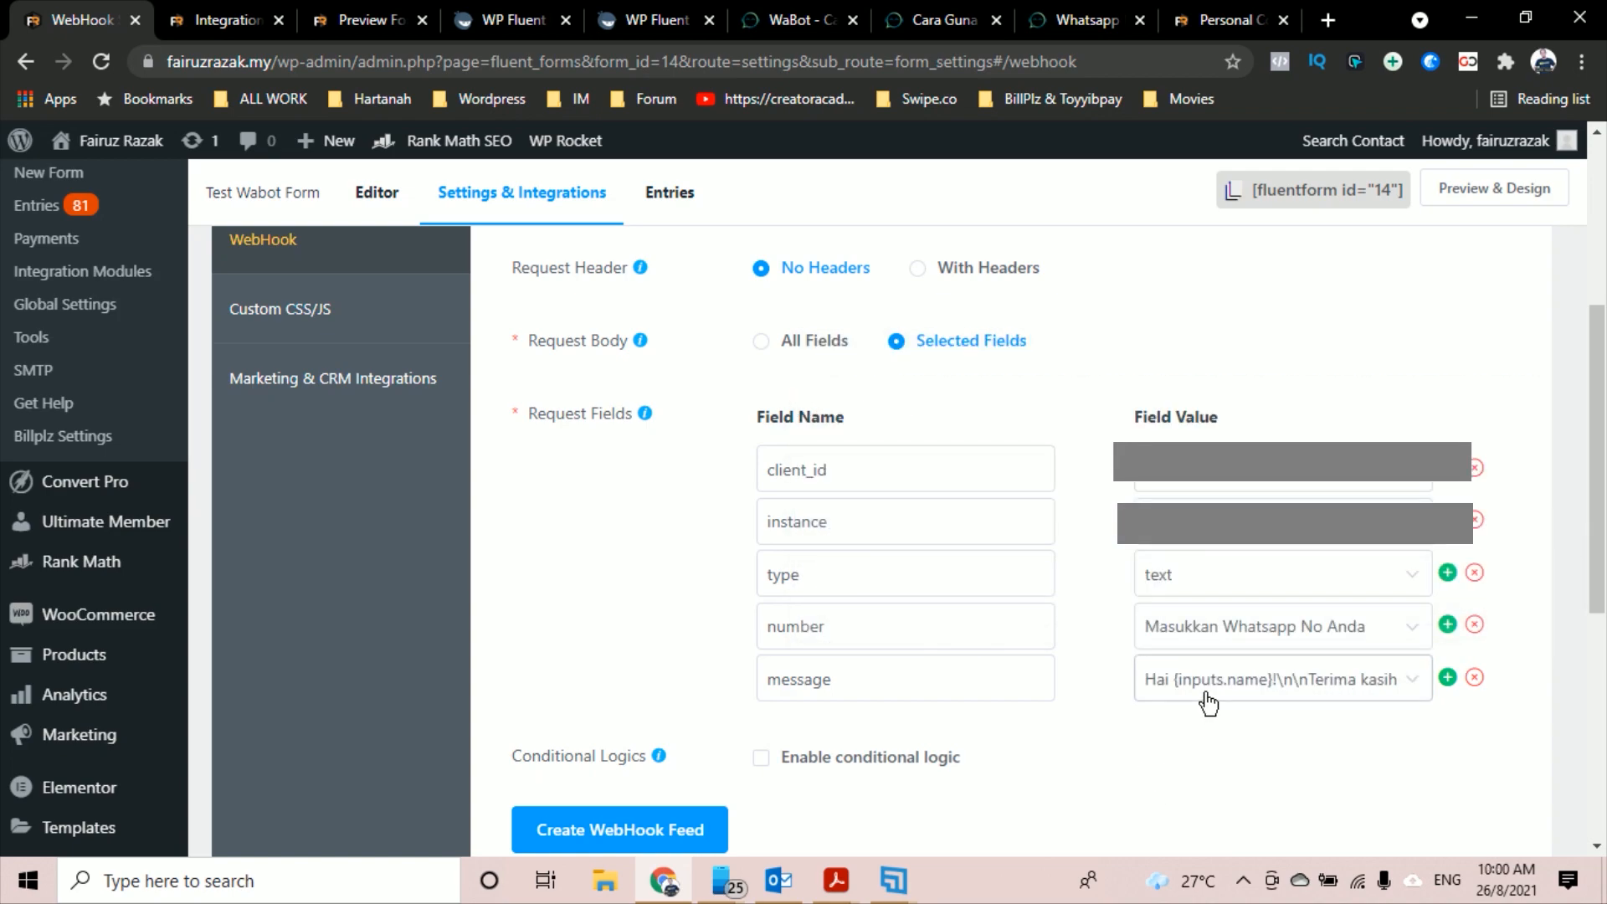
Step: Replace the message field value with "Salam, terima kasih kerana menghubungi kami.\n\nSila semak email anda"
left_click(1214, 698)
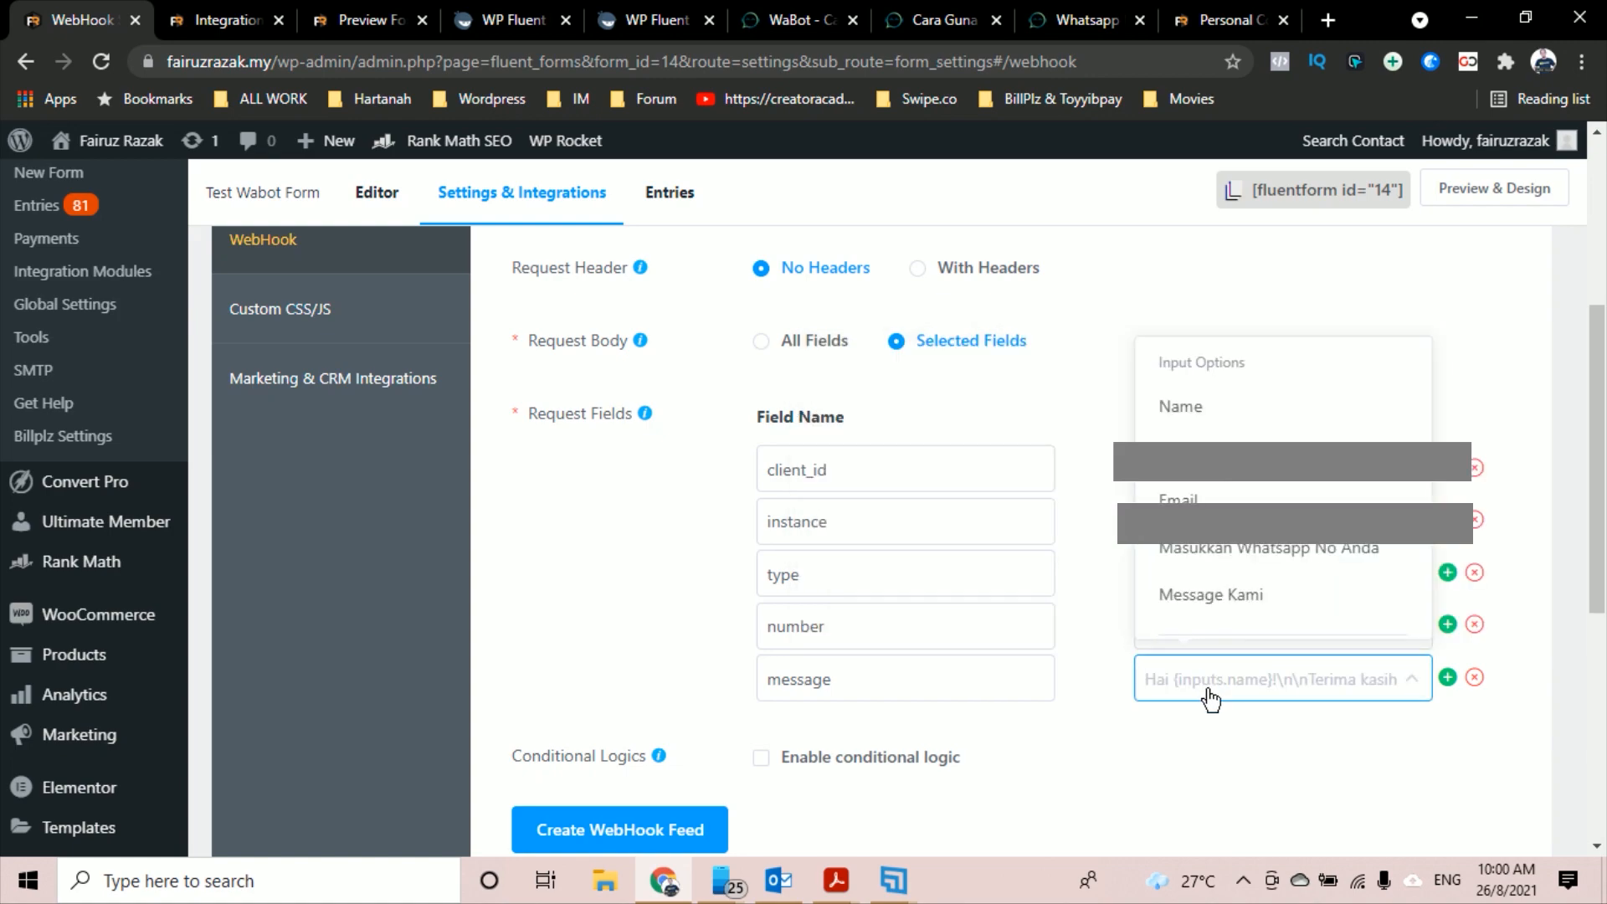
type("Salam")
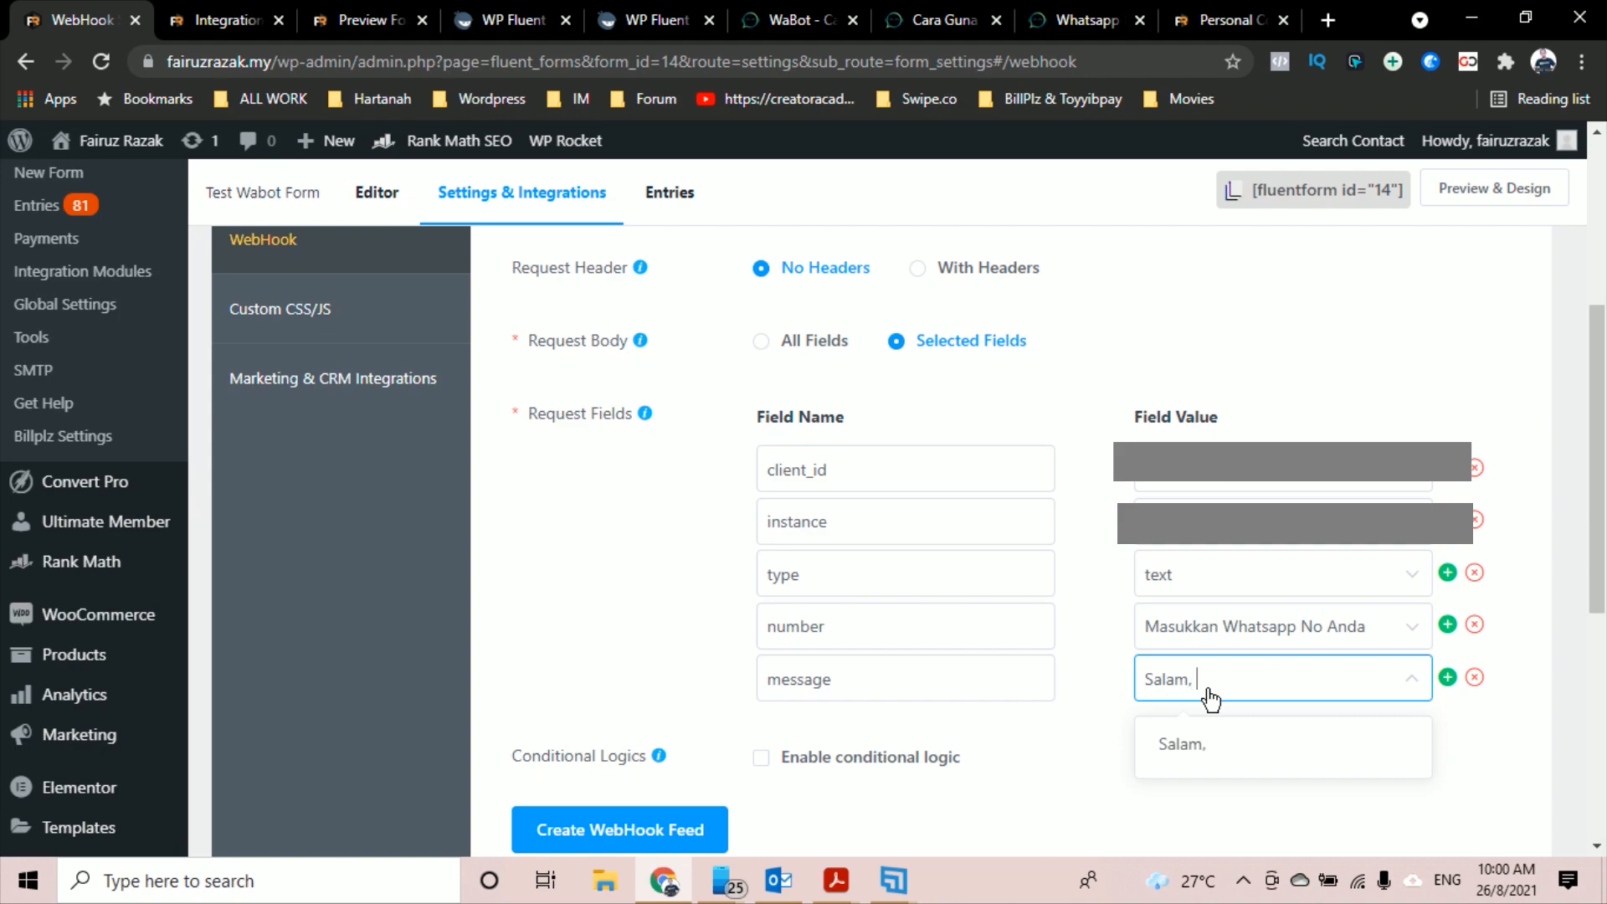
type(", terima kasih ")
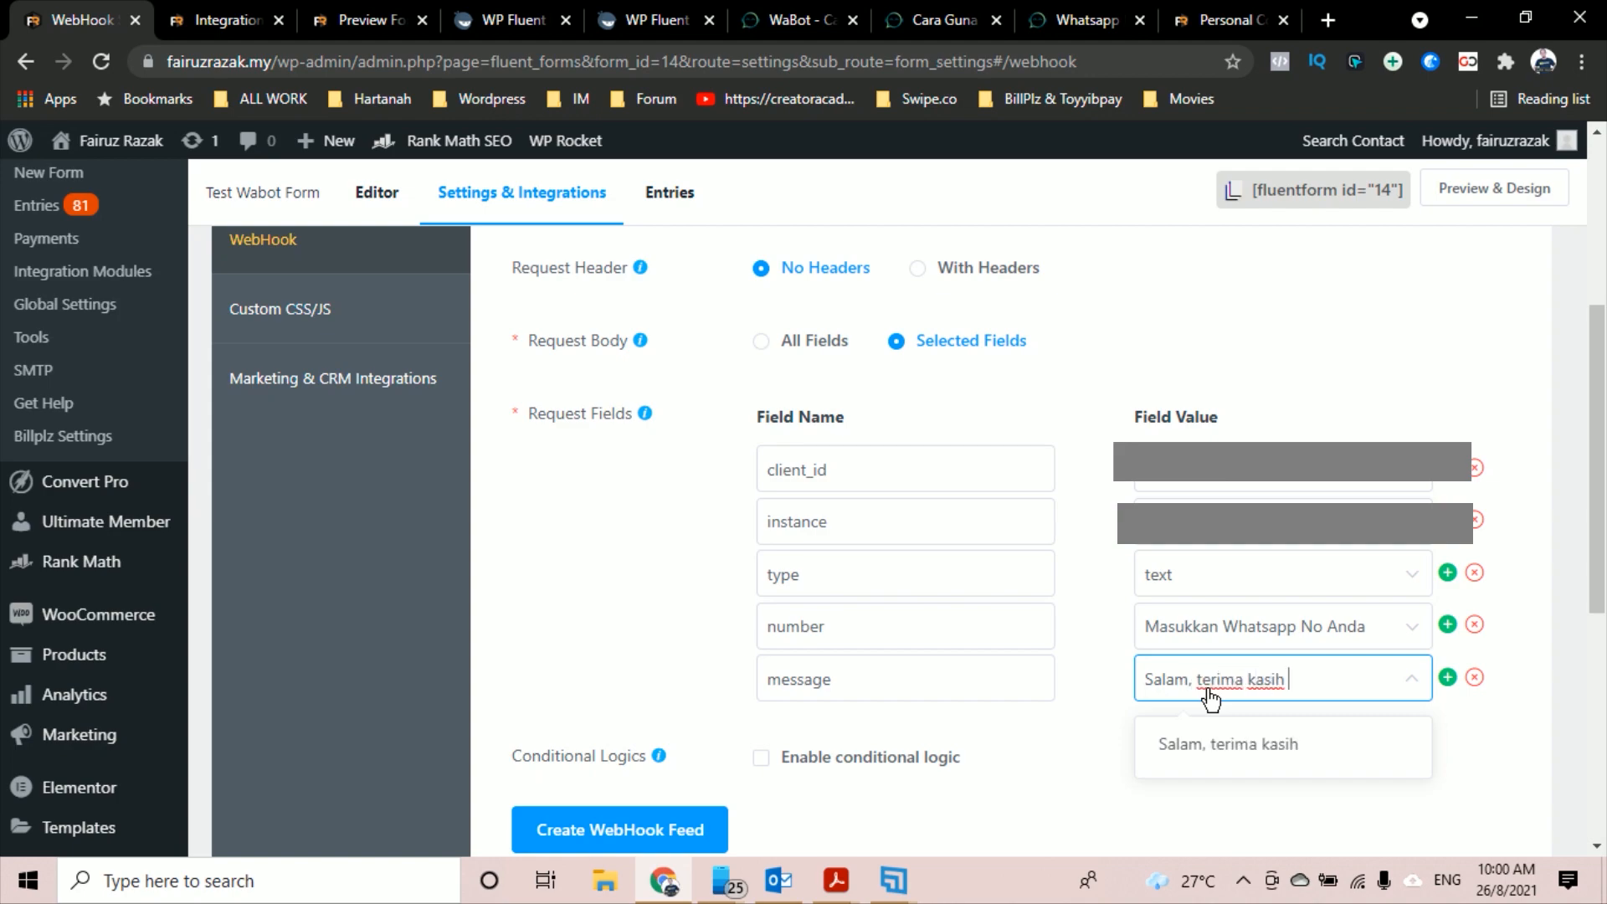
type("kerana mengh")
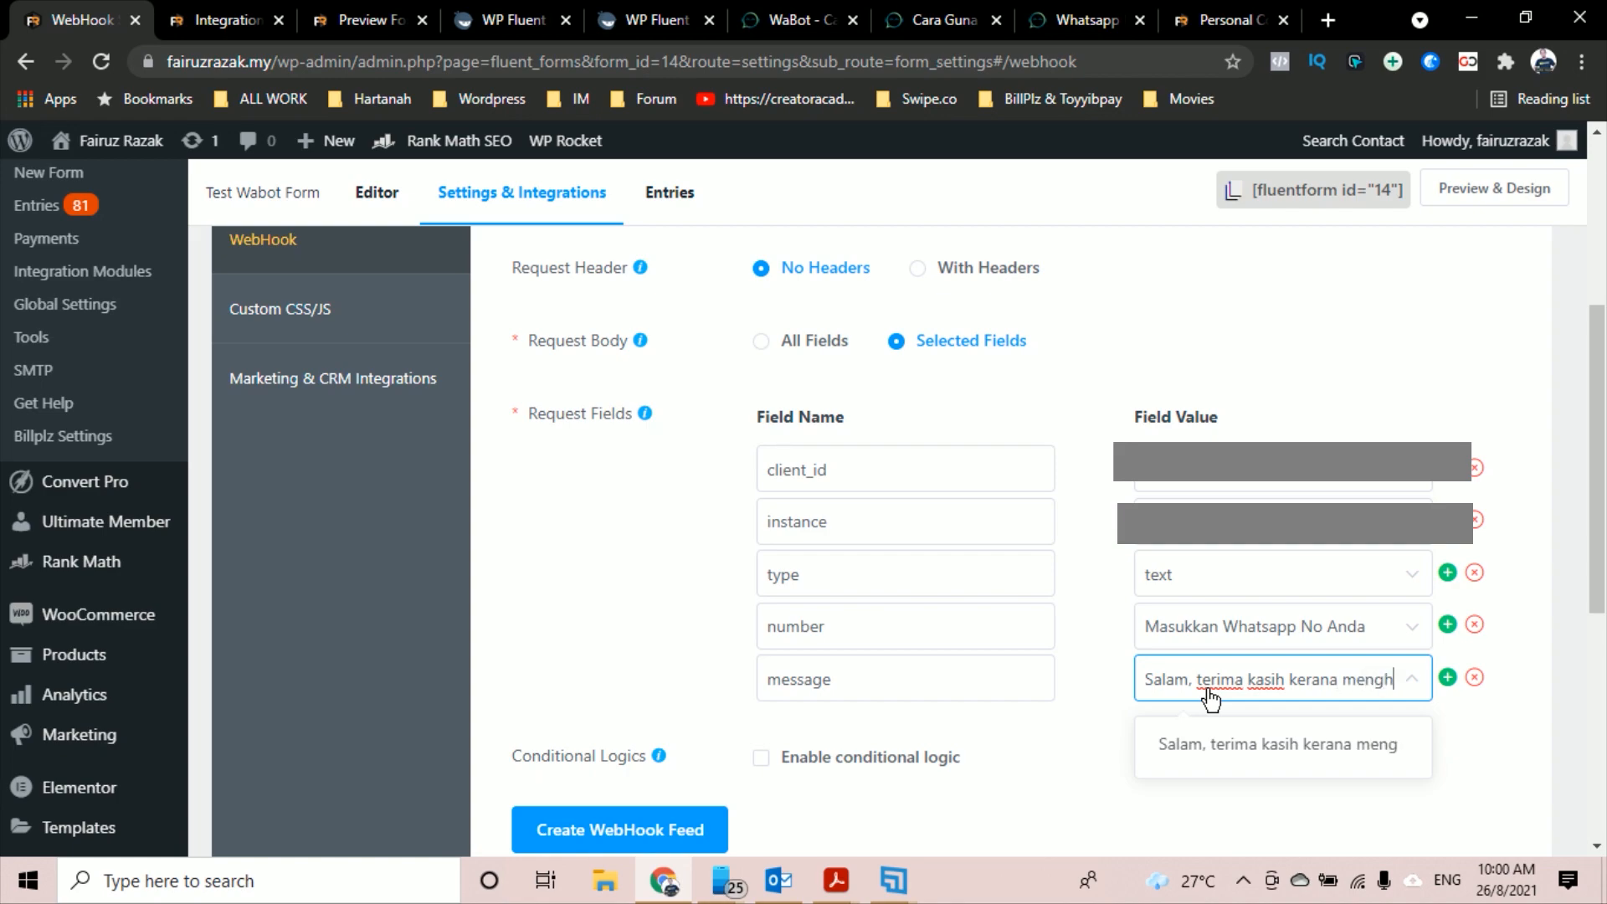
type("ubungi kami.")
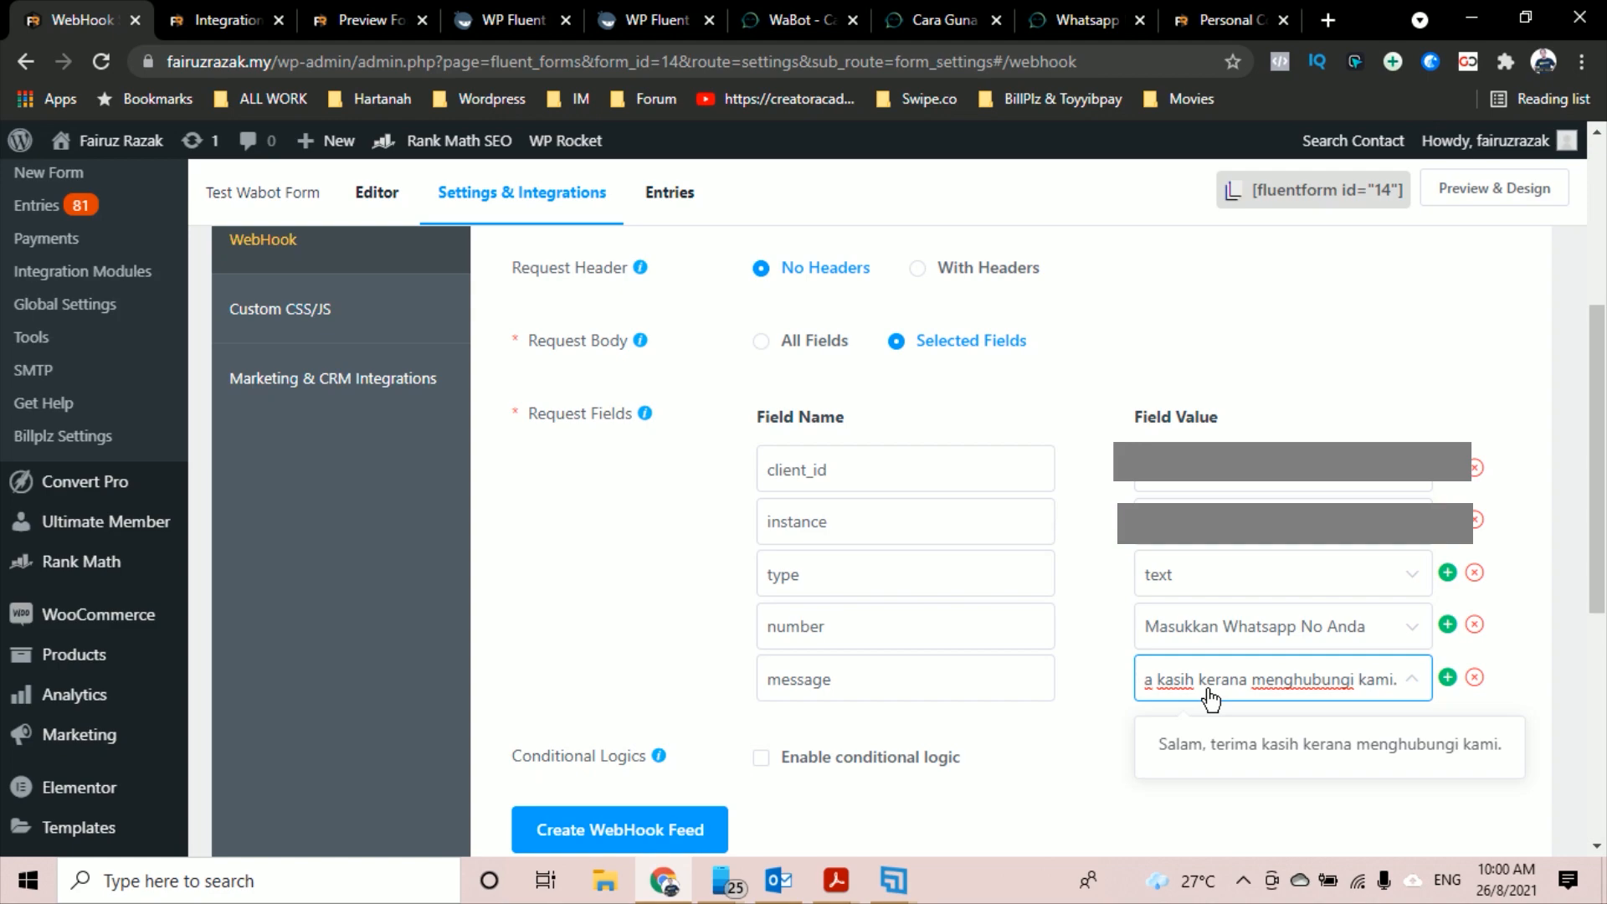
type("\\n\\n")
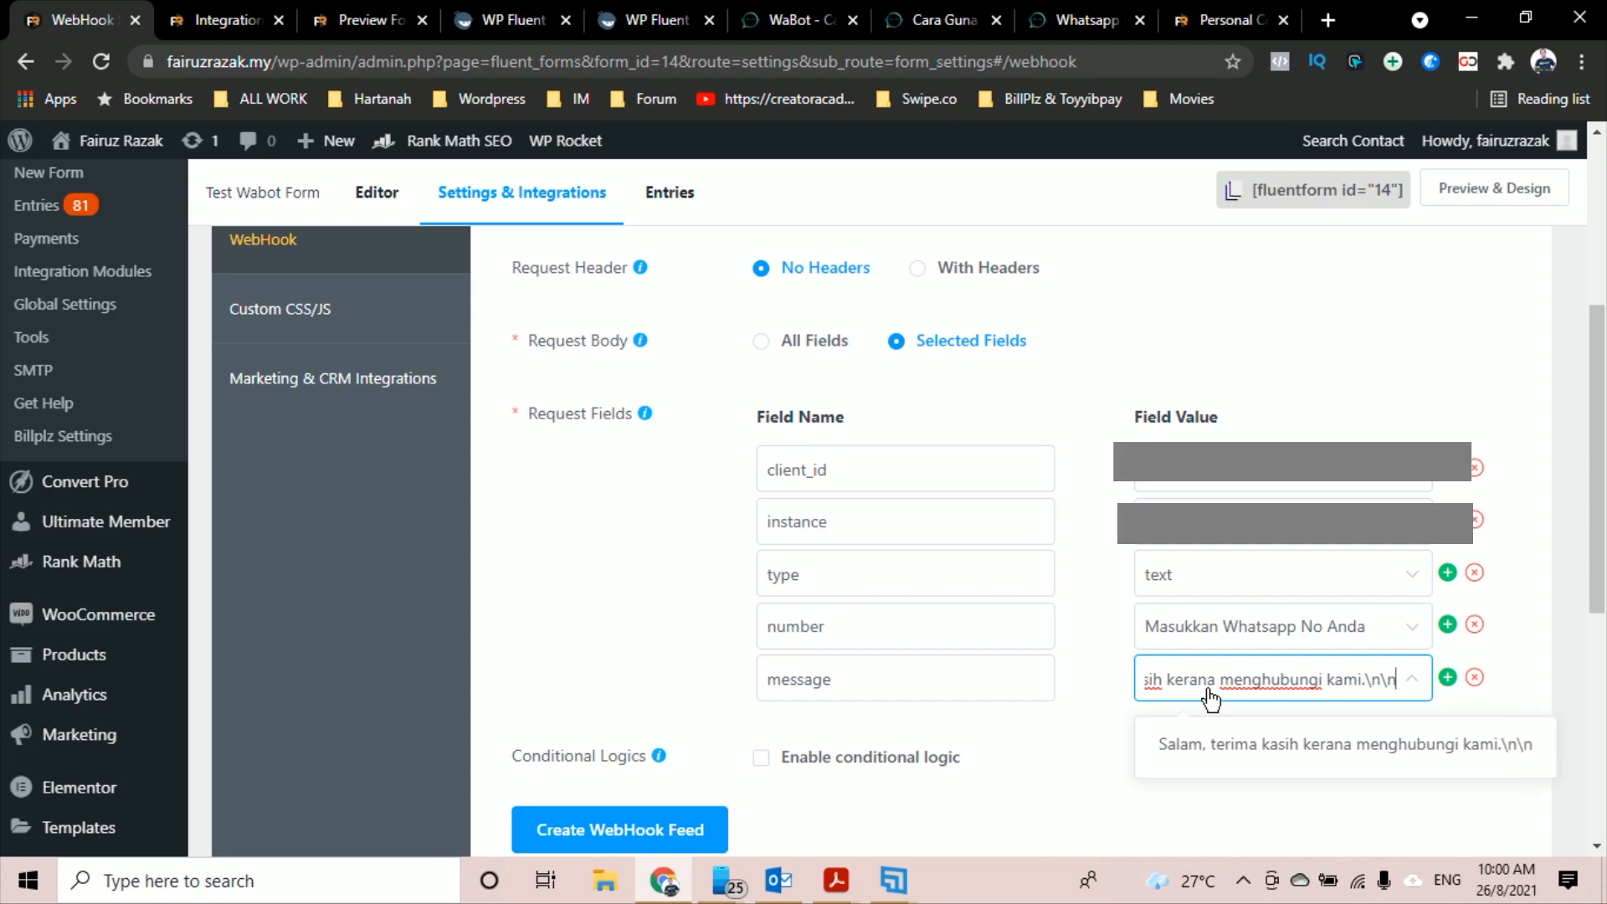
type("Sila")
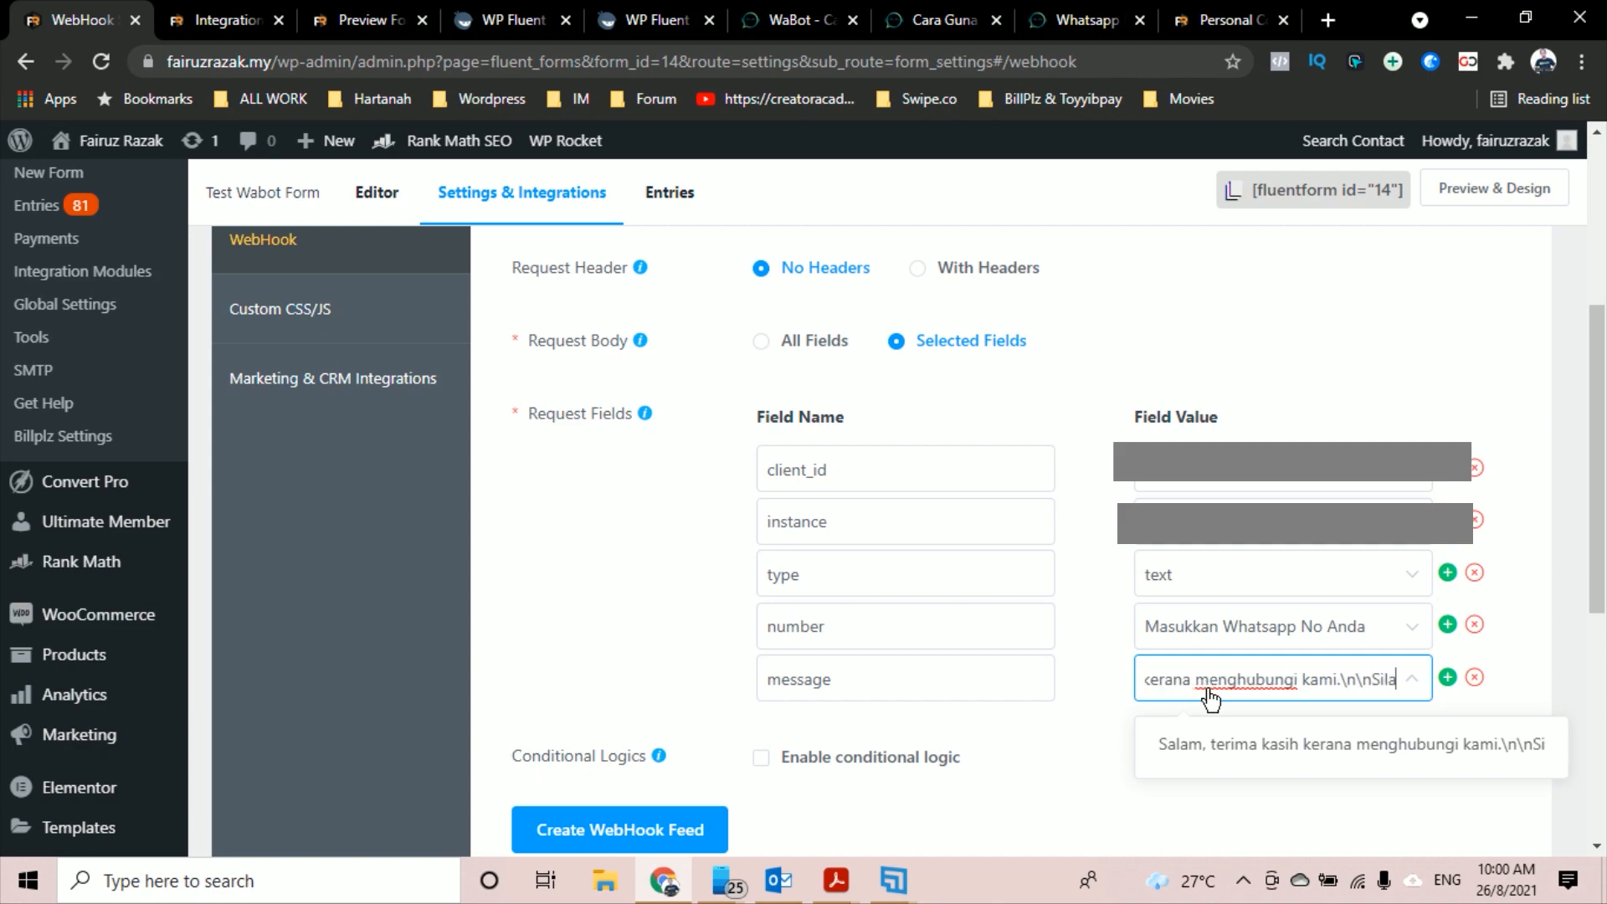
type(" semak email anda")
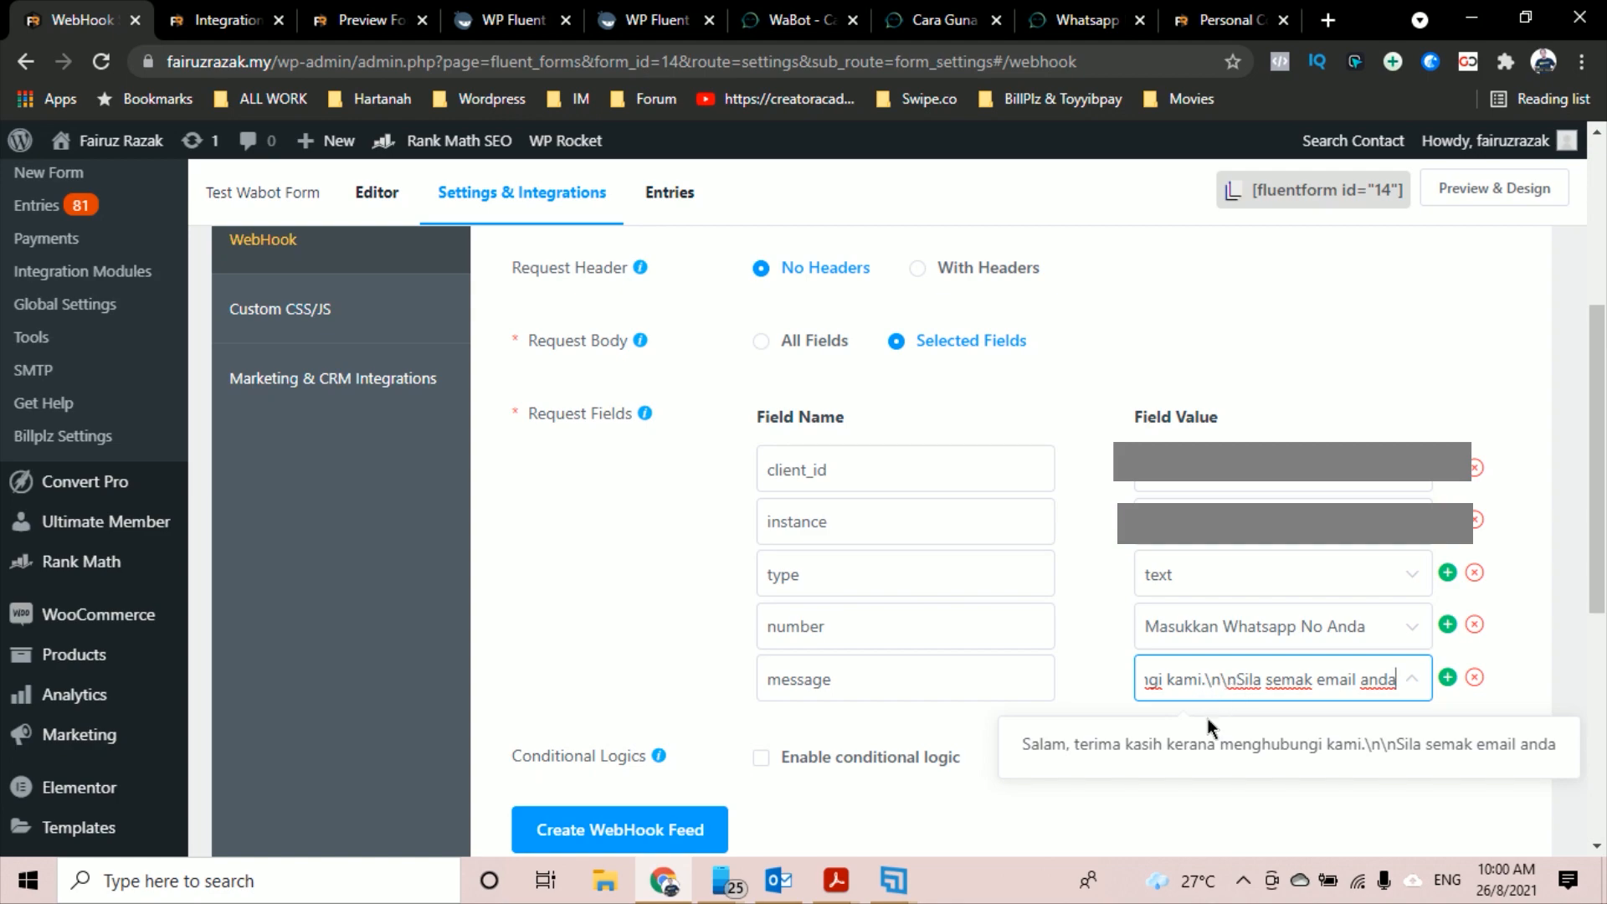
left_click(1184, 756)
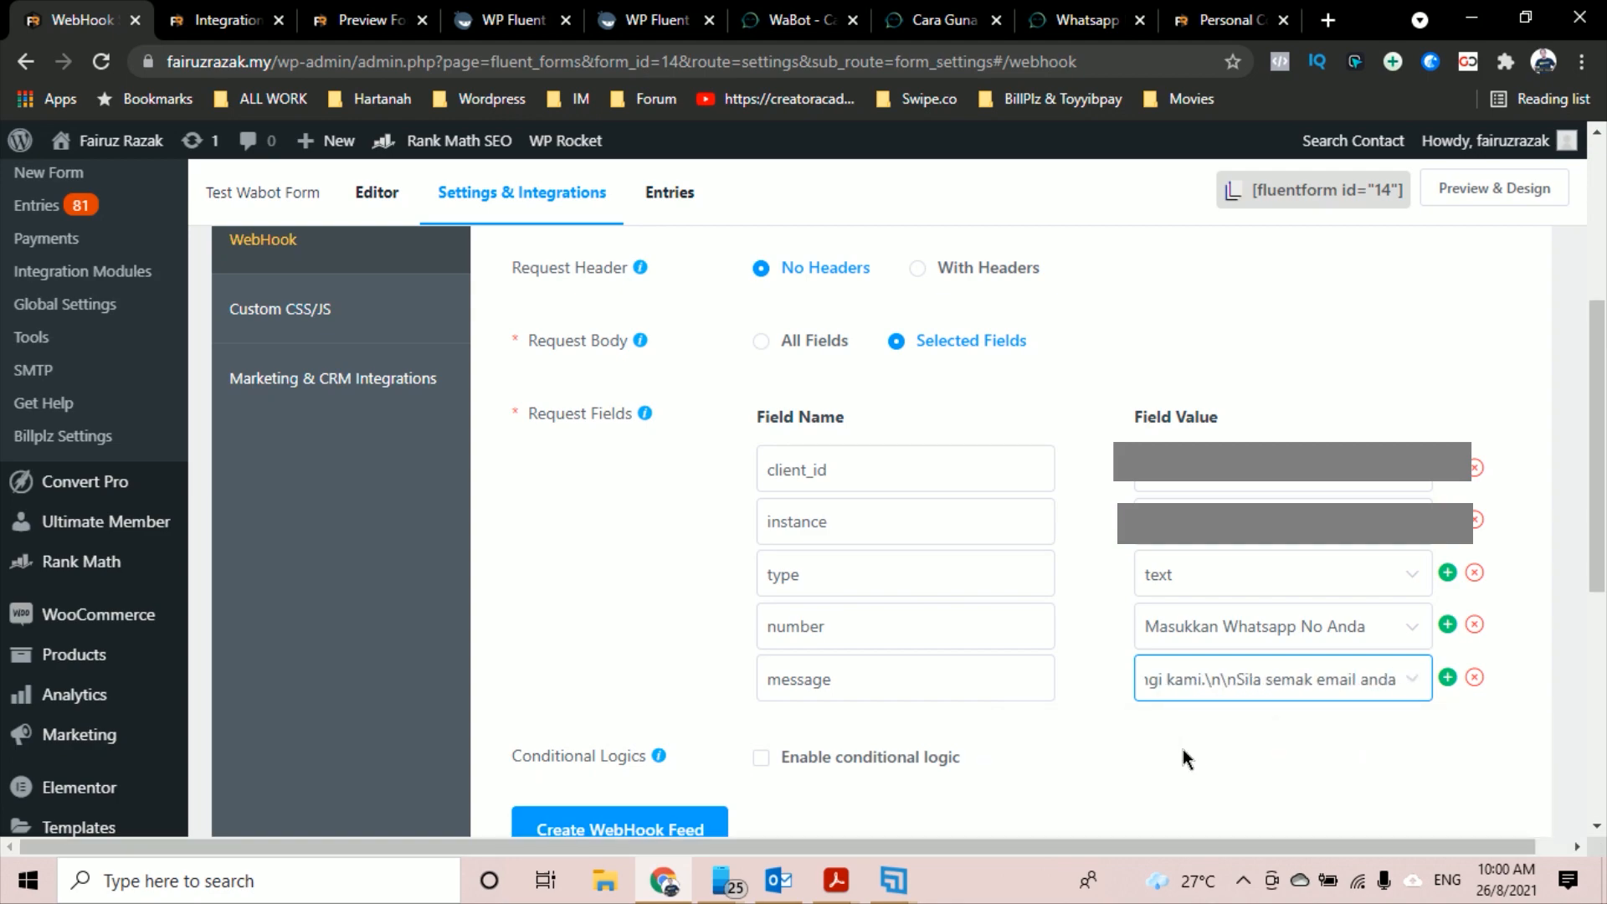
Step: Compare the client_id and instance field values against the WaBot instance's API keys
scroll(1137, 737, "down", 5)
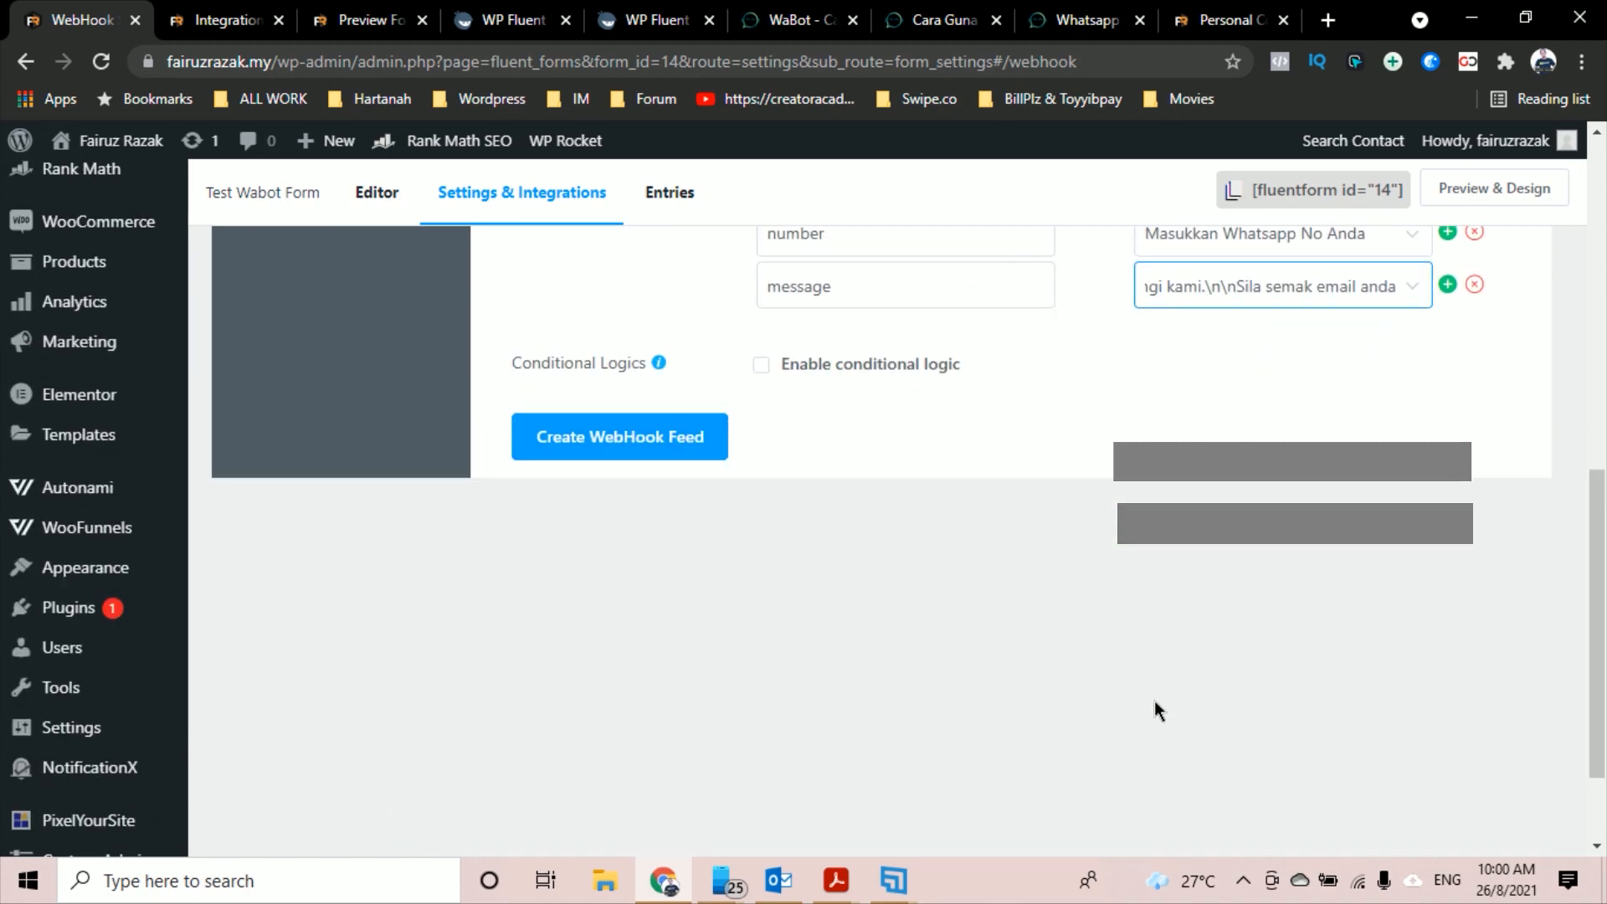
scroll(1155, 707, "up", 7)
scroll(1310, 496, "up", 3)
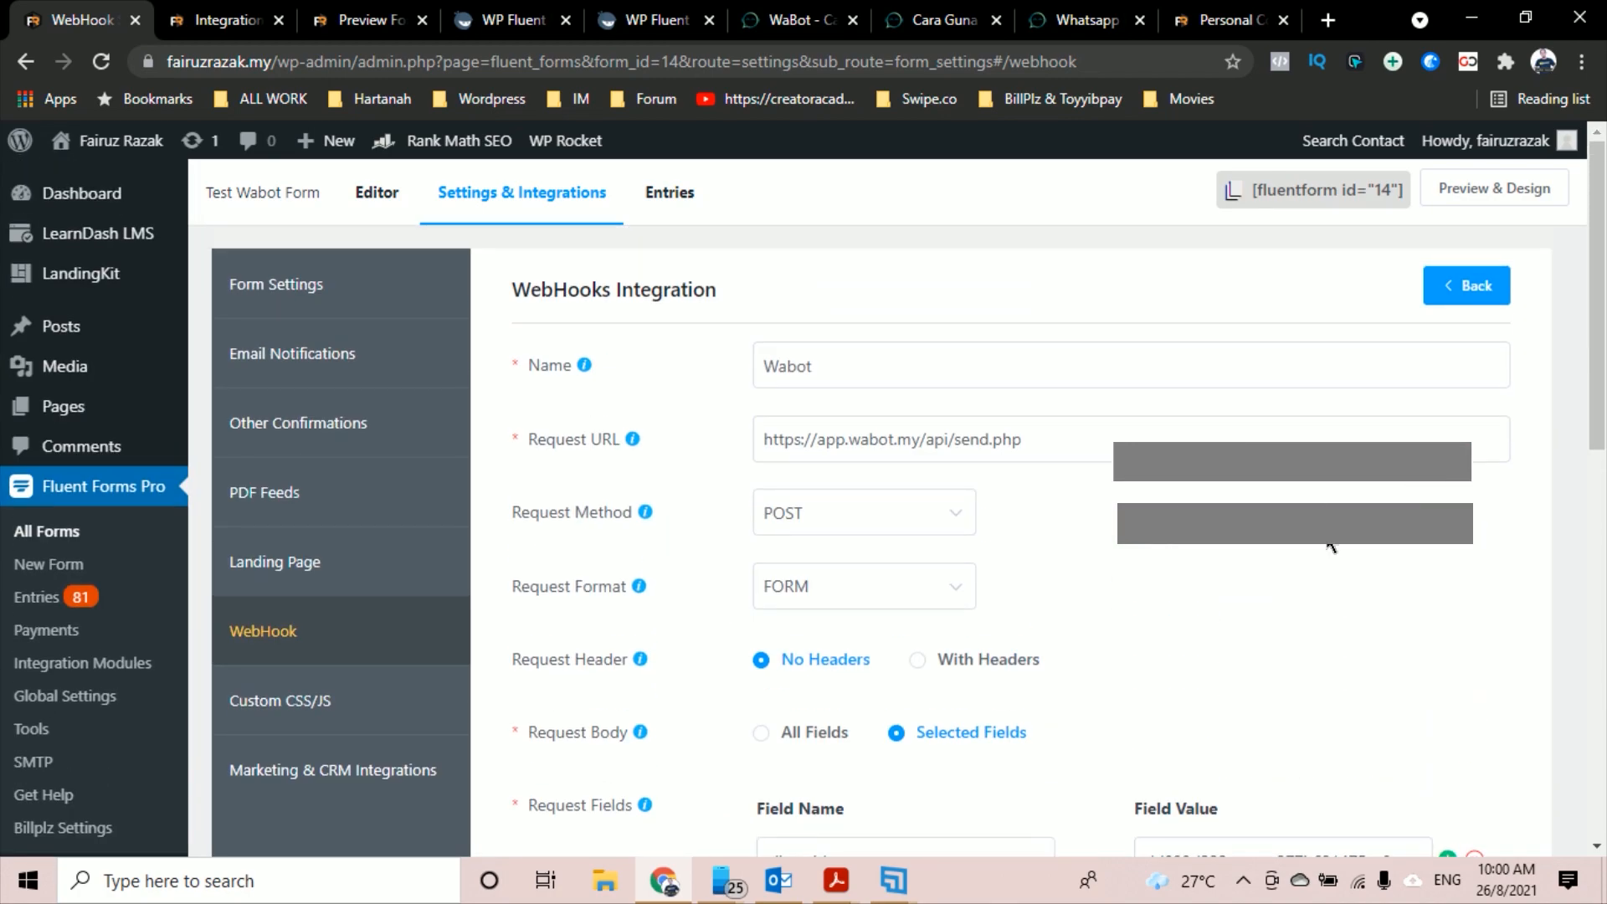
scroll(1418, 551, "down", 5)
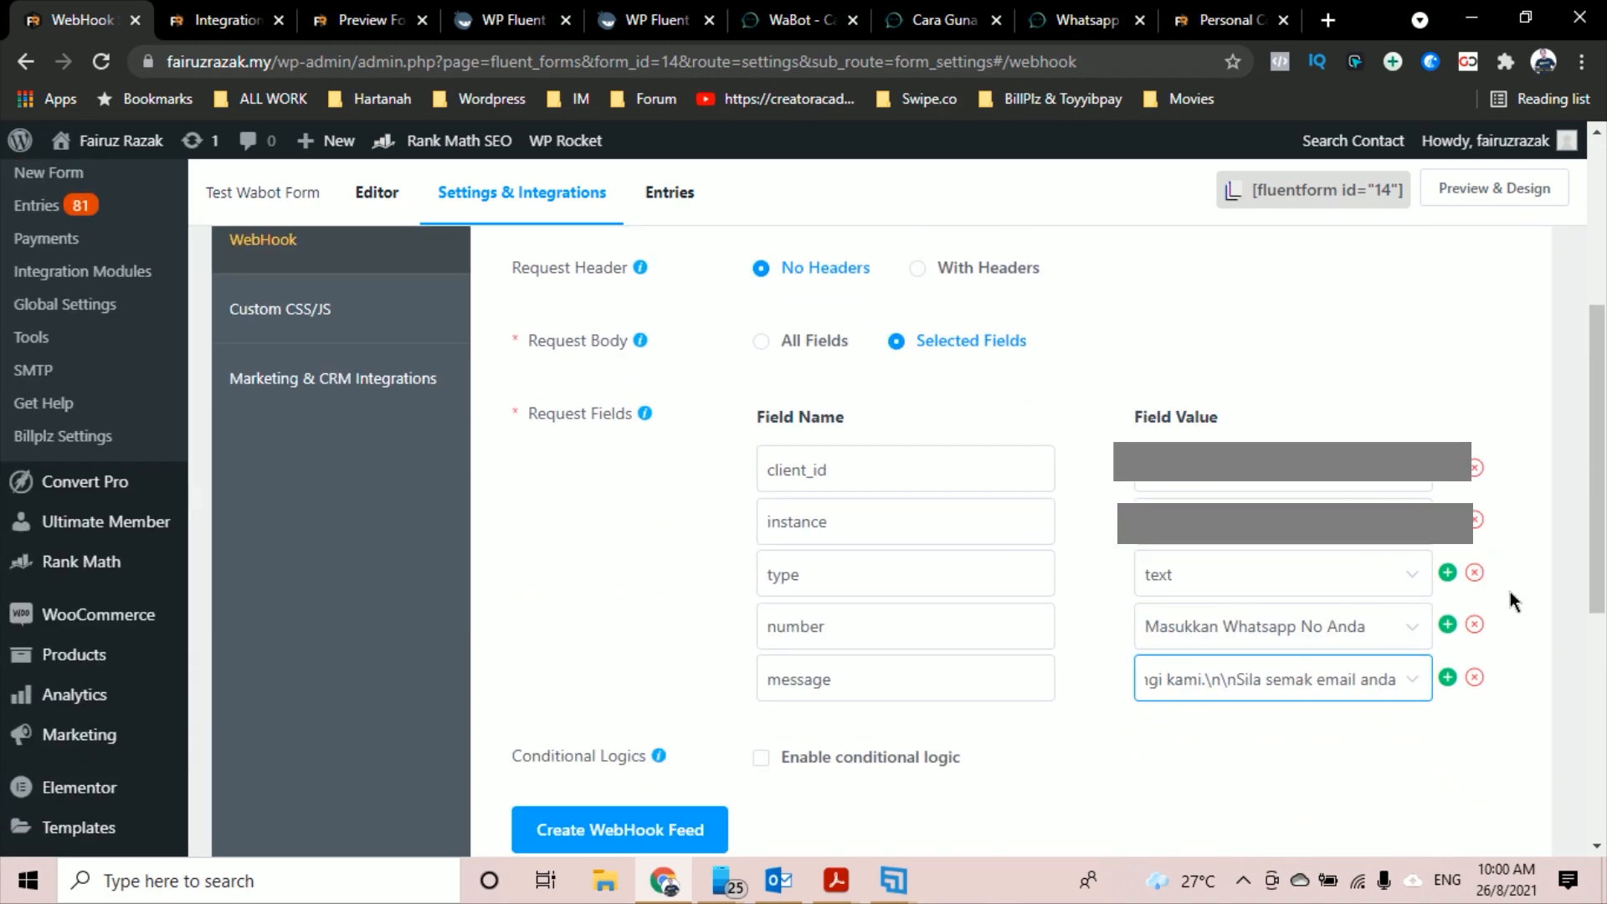
left_click(1221, 500)
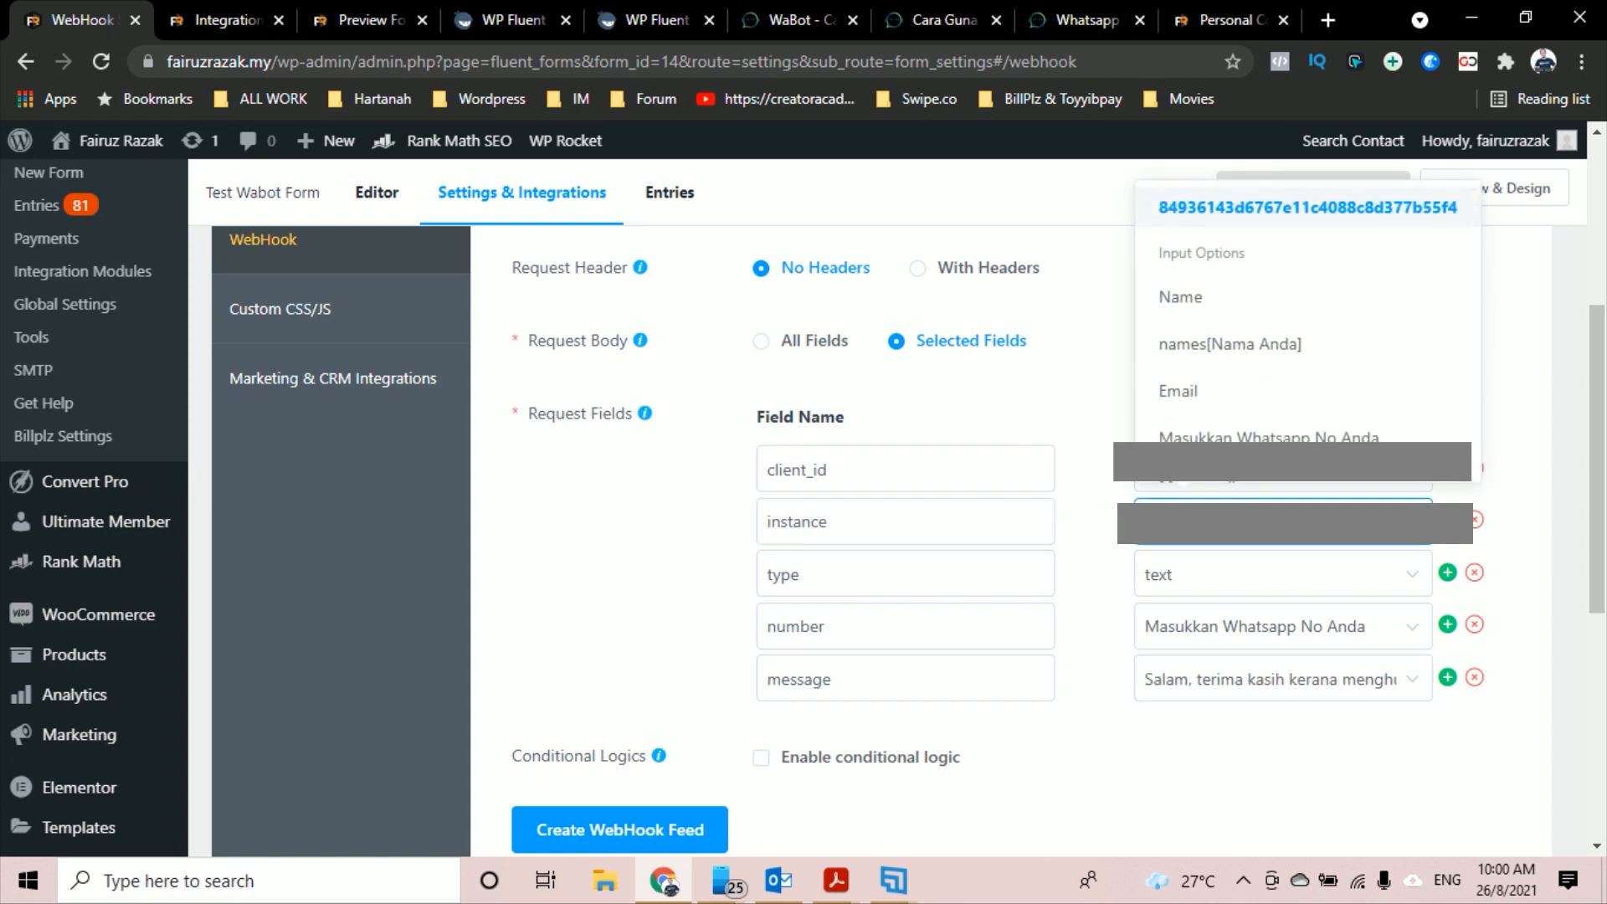
left_click(1540, 404)
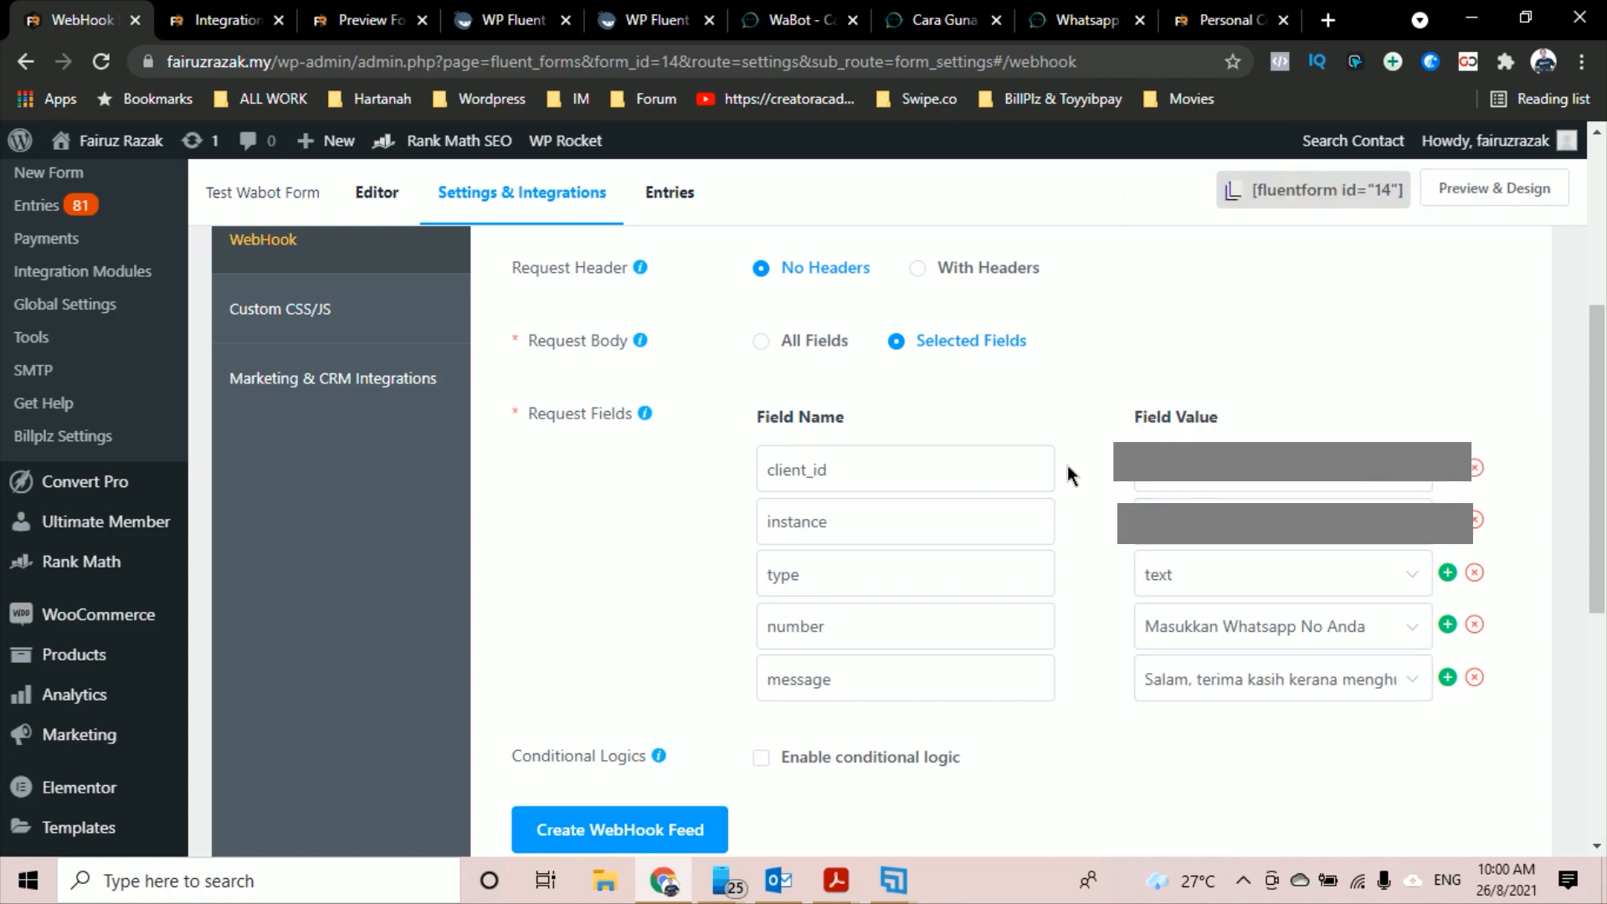
left_click(1096, 19)
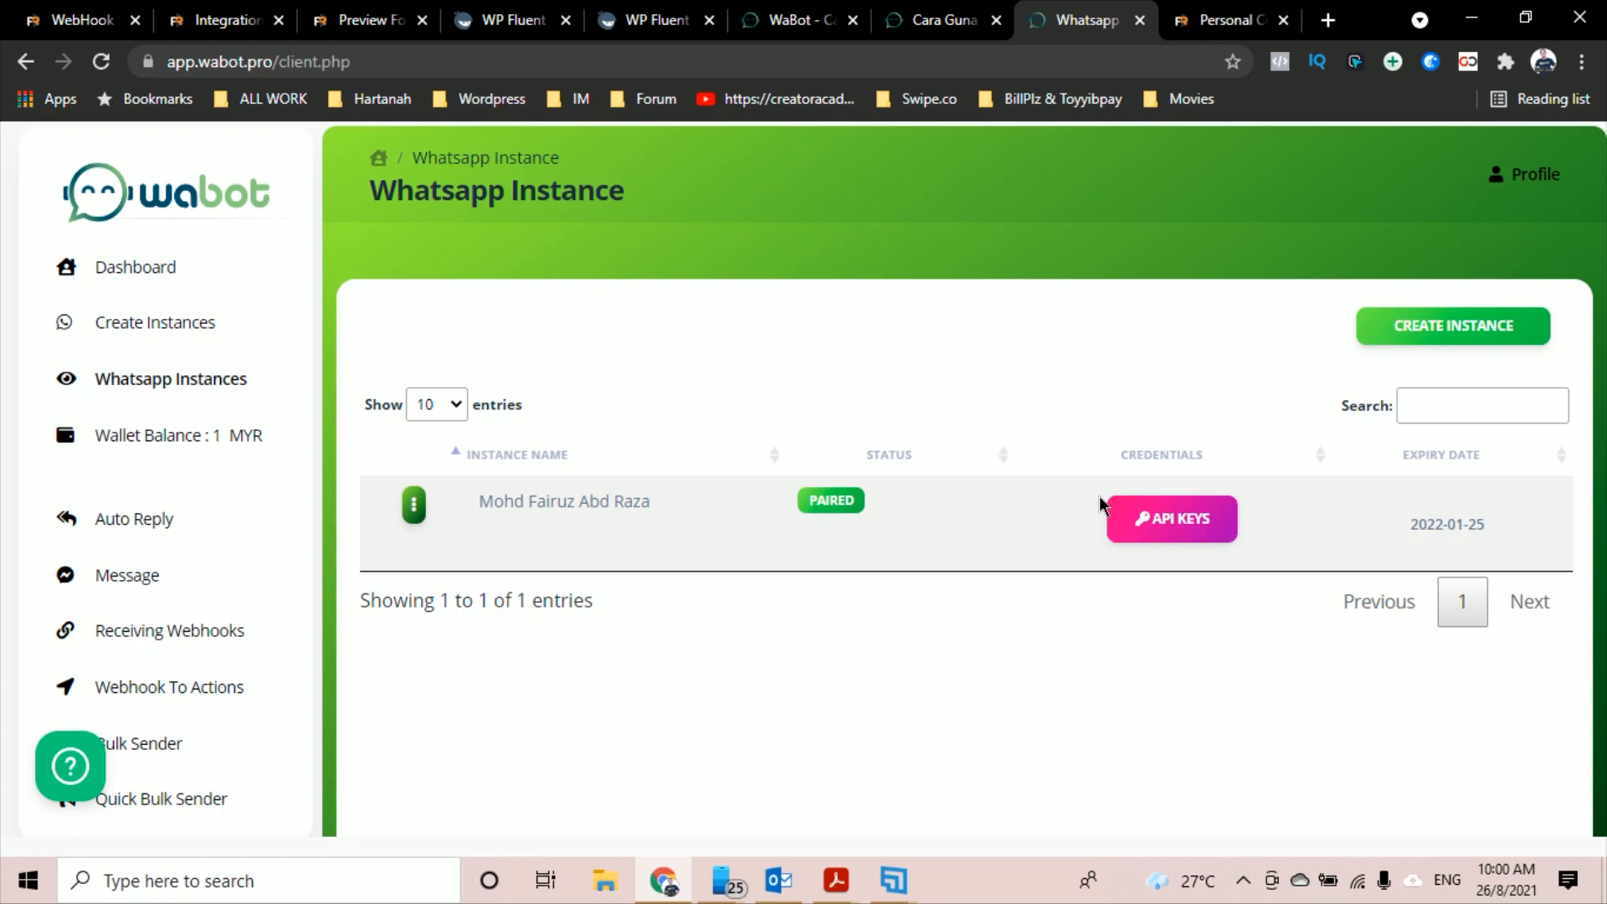
left_click(1172, 520)
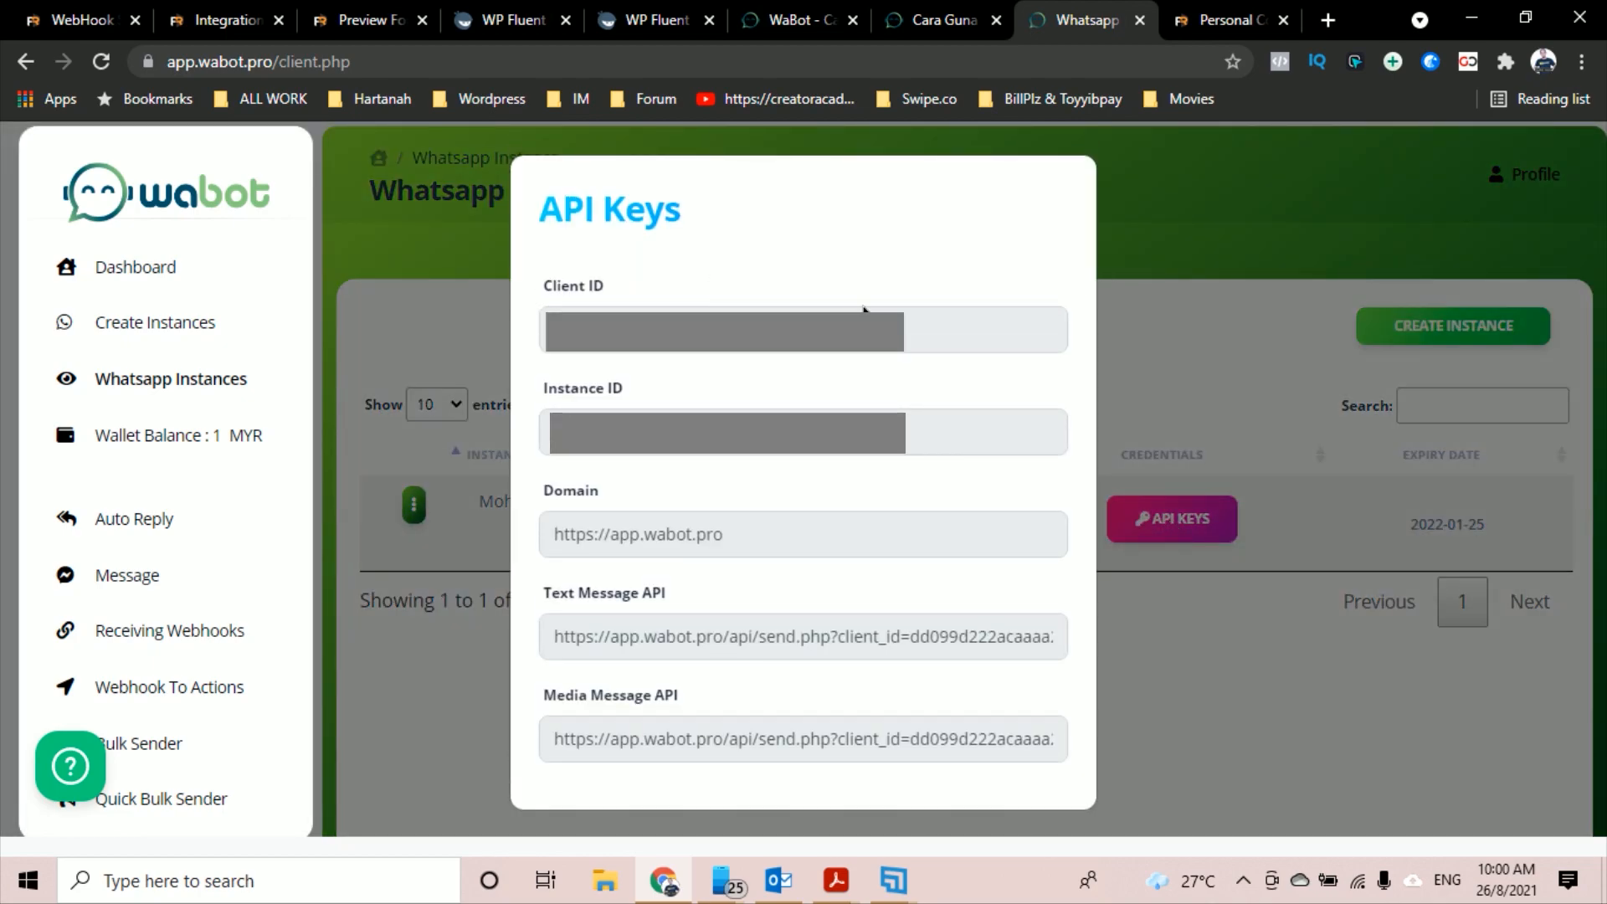
left_click(1173, 318)
left_click(82, 19)
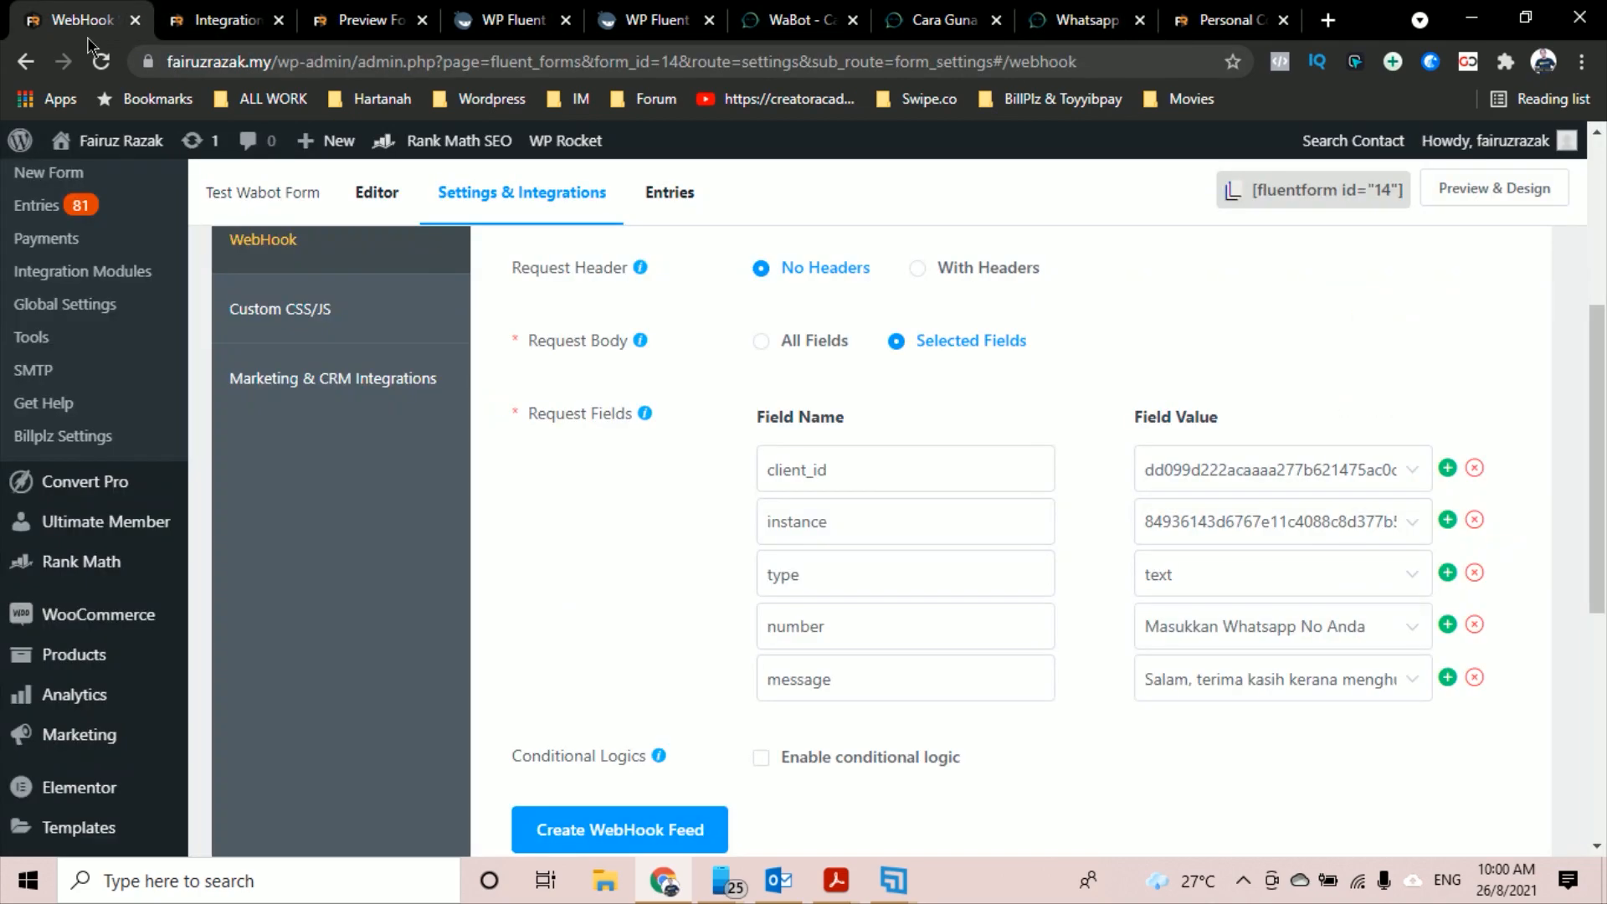
Step: Create the webhook feed and return to the WebHooks Integration list
scroll(810, 743, "down", 2)
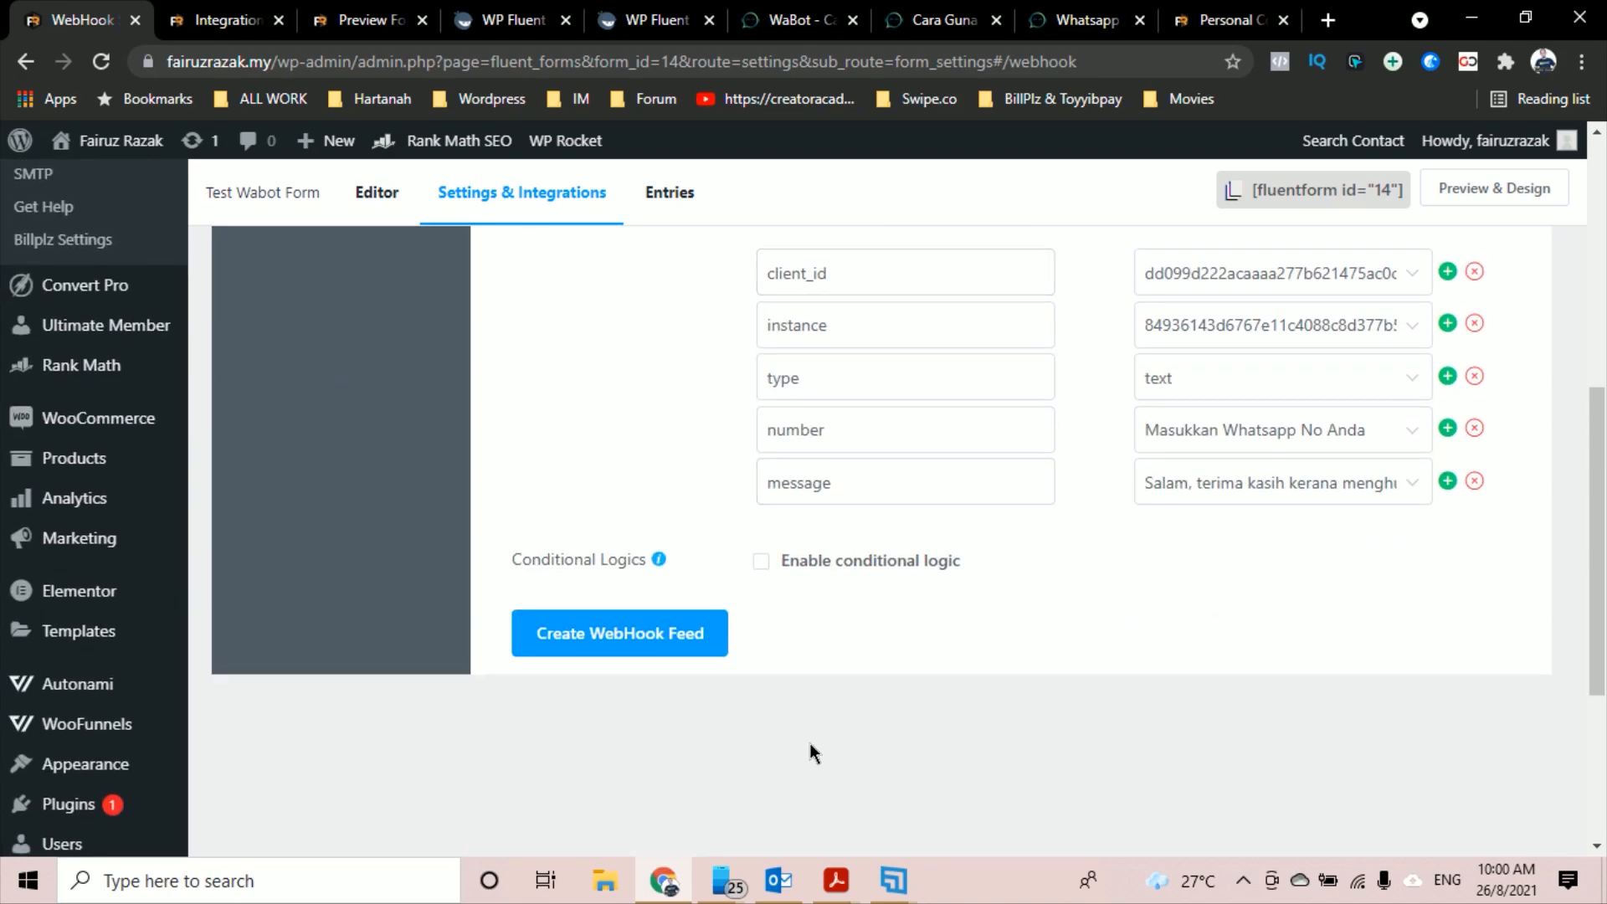
scroll(821, 706, "up", 3)
scroll(821, 706, "up", 4)
scroll(1356, 423, "down", 8)
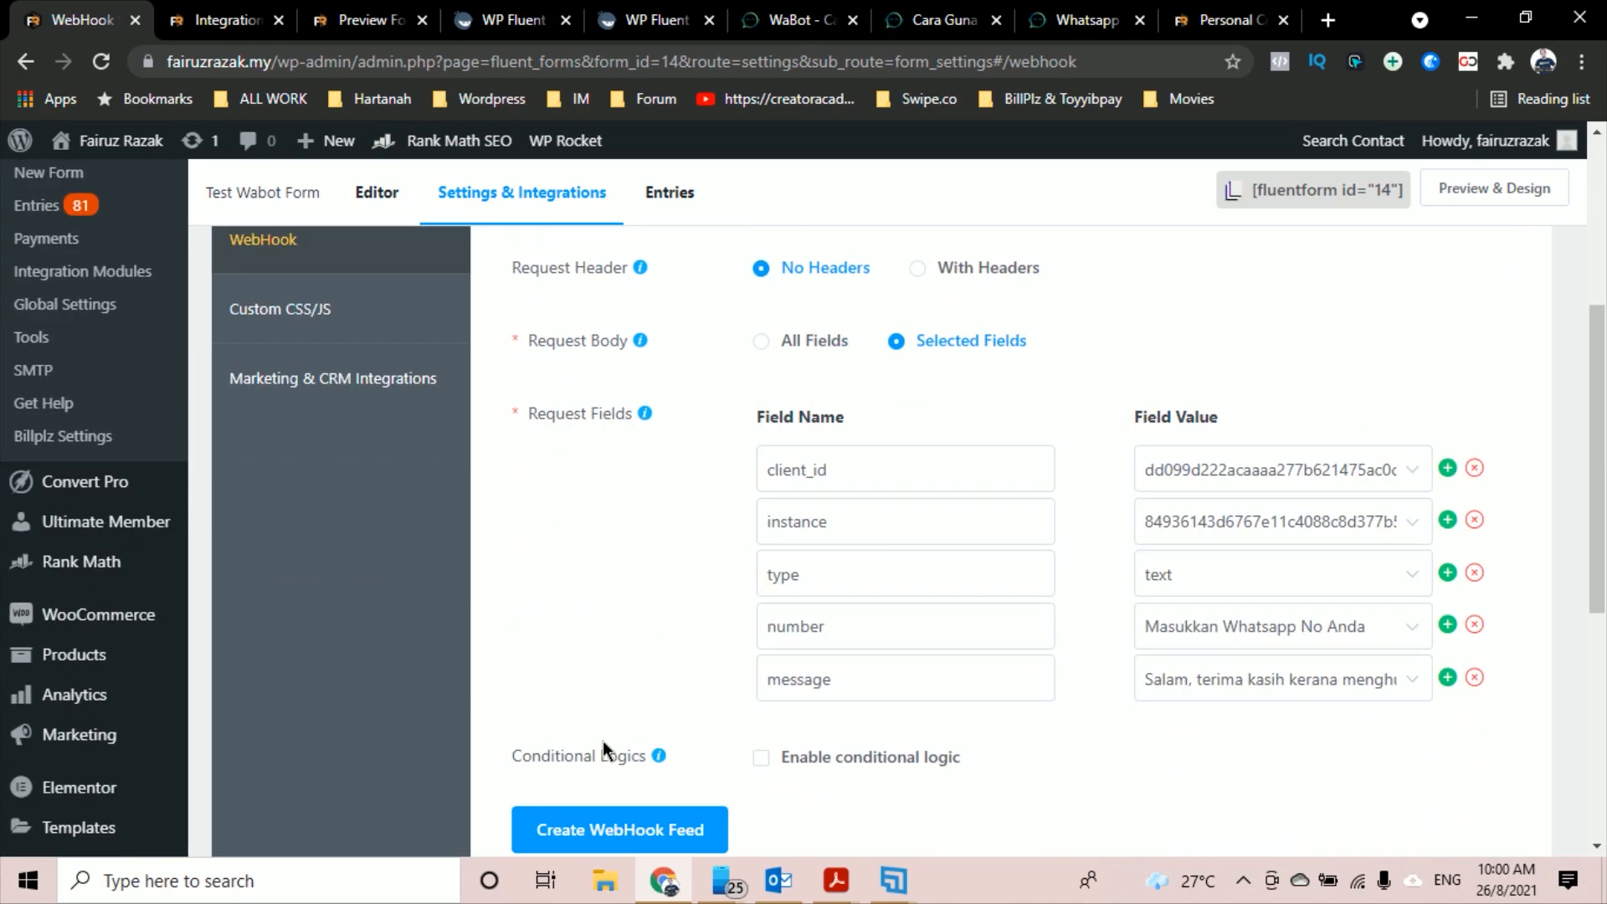
left_click(646, 655)
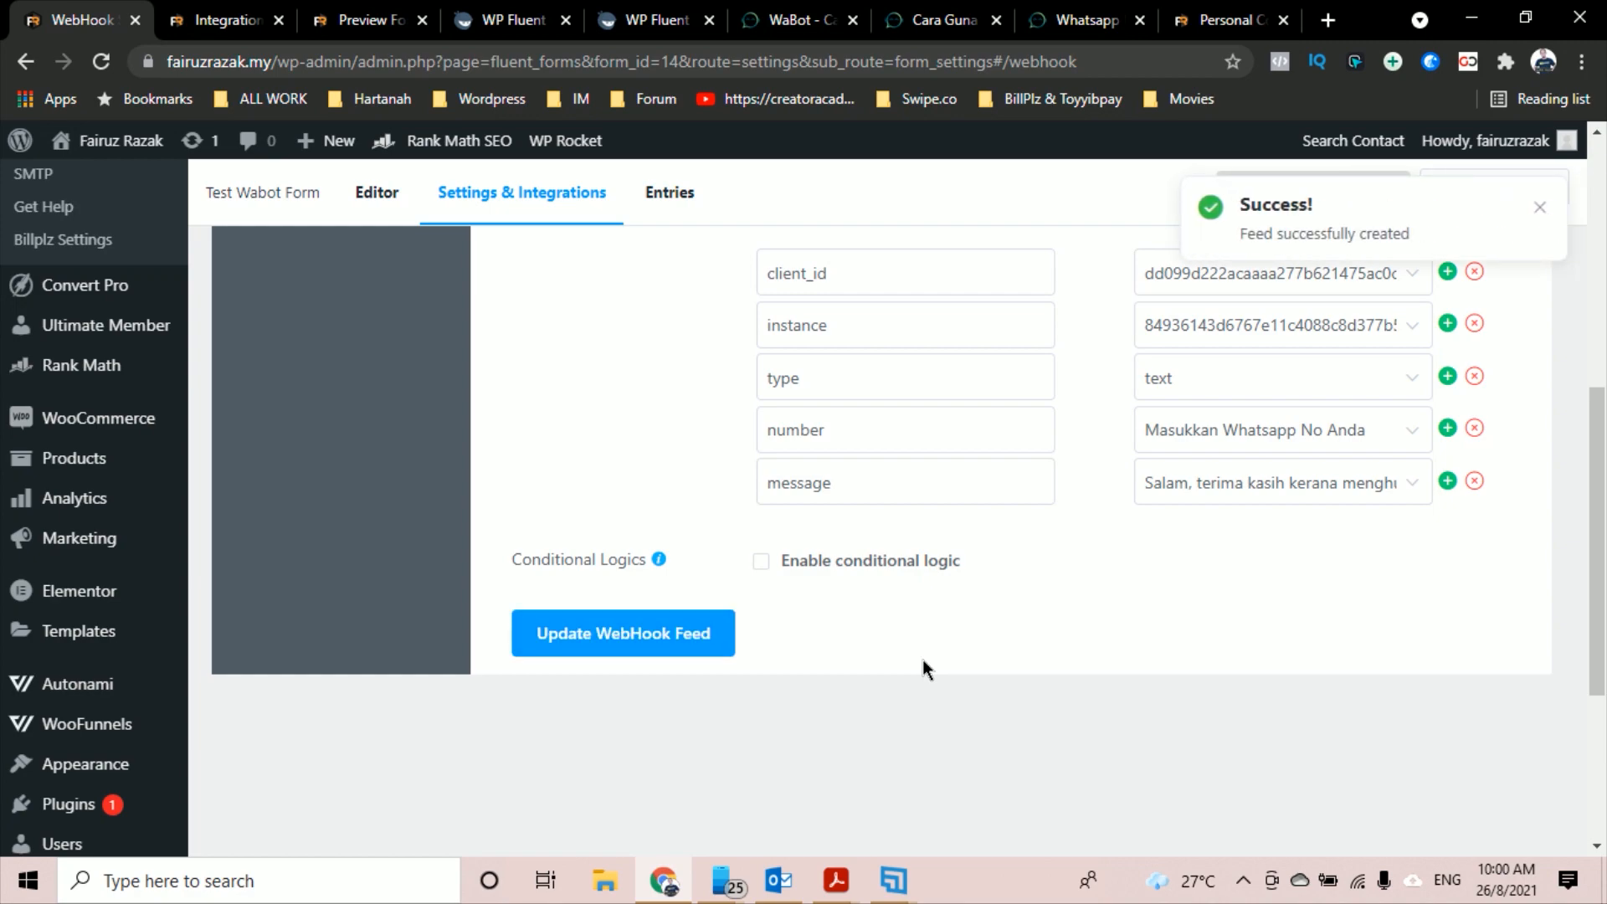
scroll(958, 637, "up", 8)
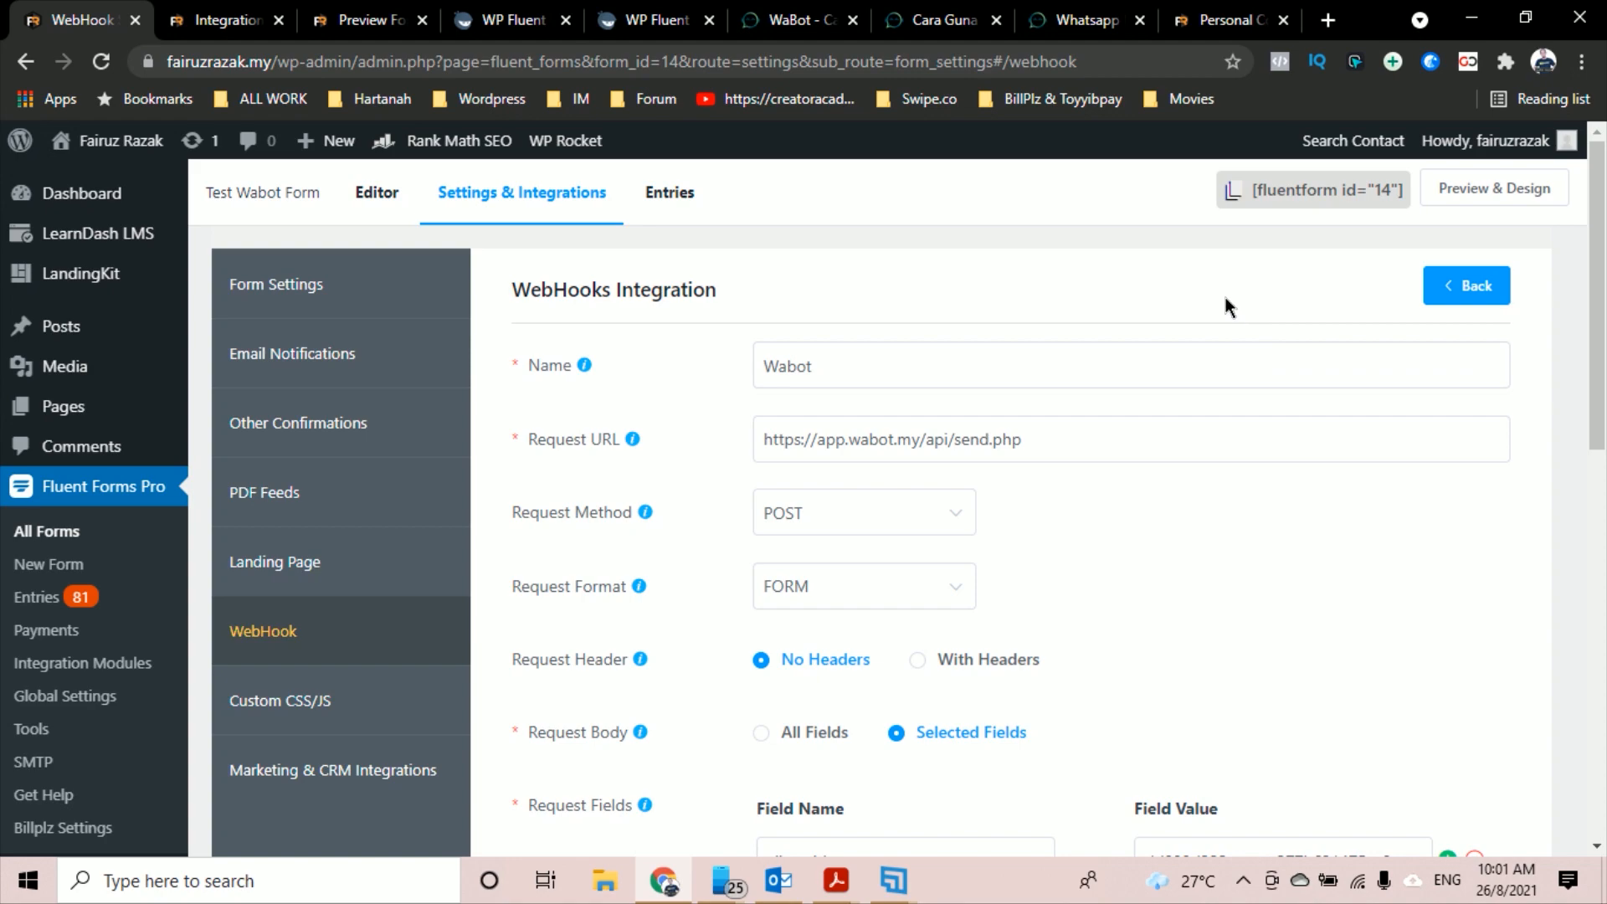
left_click(1476, 295)
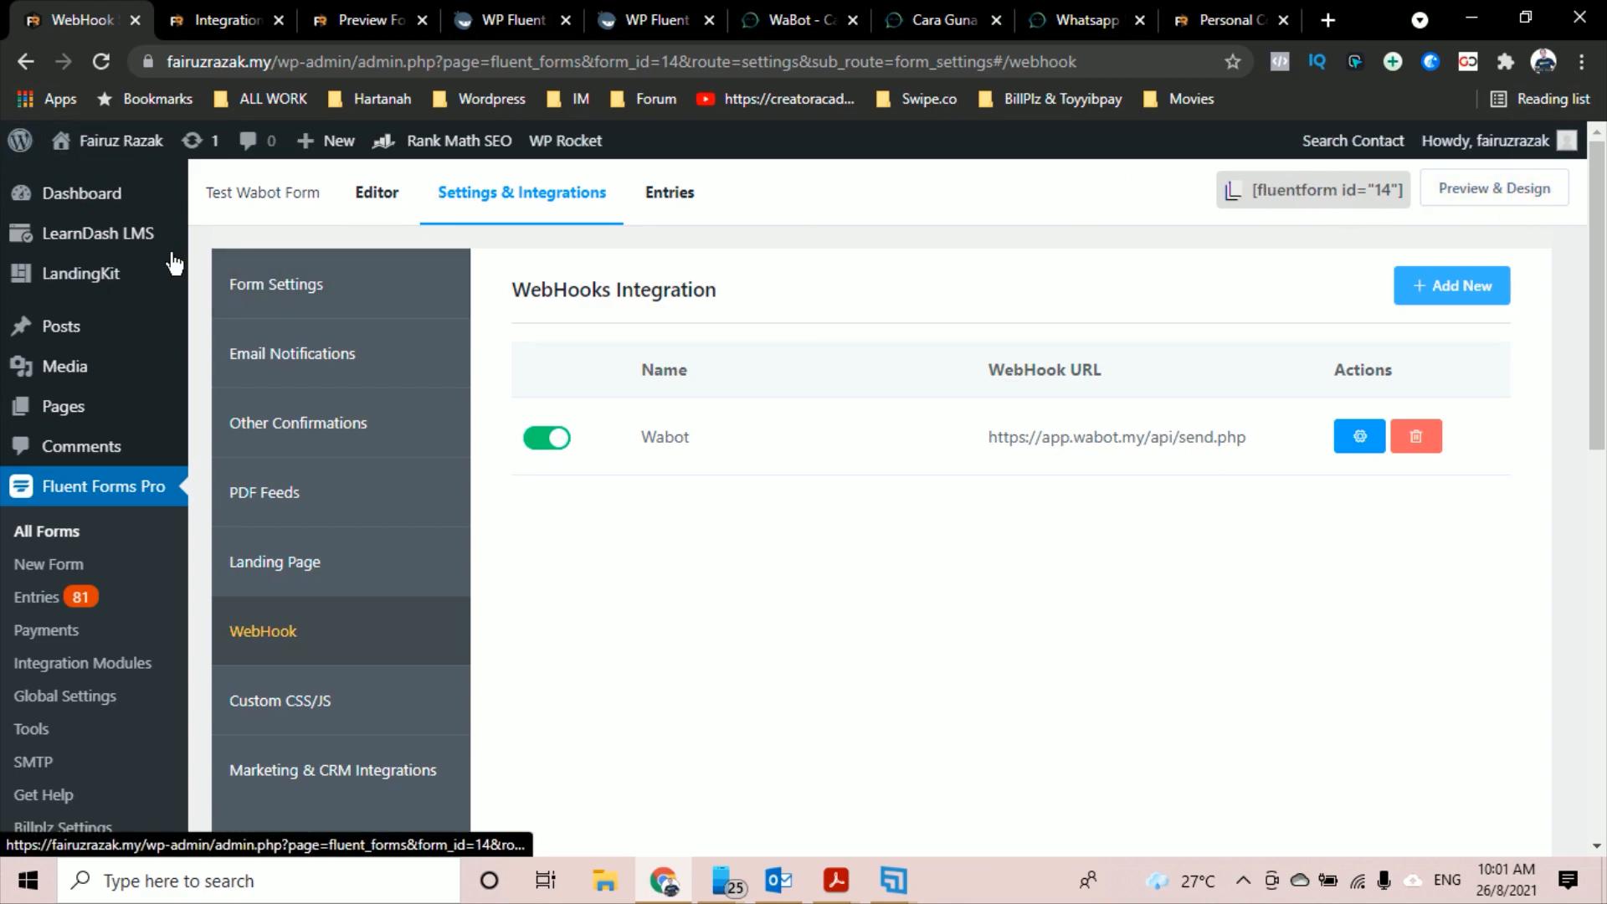
Step: Open the WordPress All Pages list in a new tab
mouse_move(100, 406)
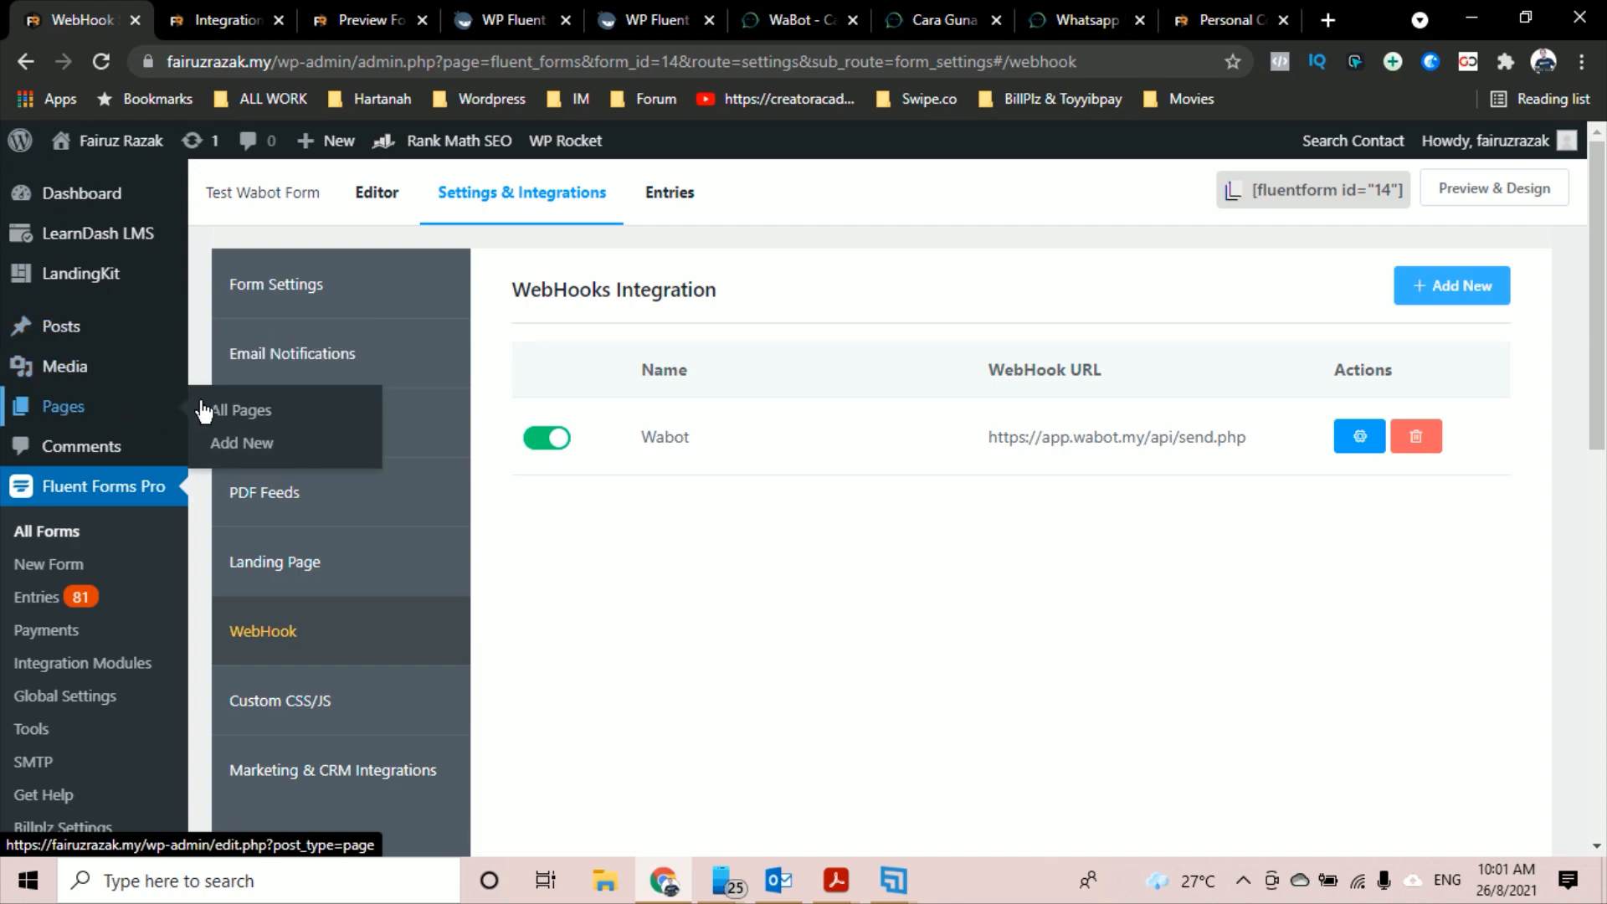
right_click(278, 416)
left_click(499, 429)
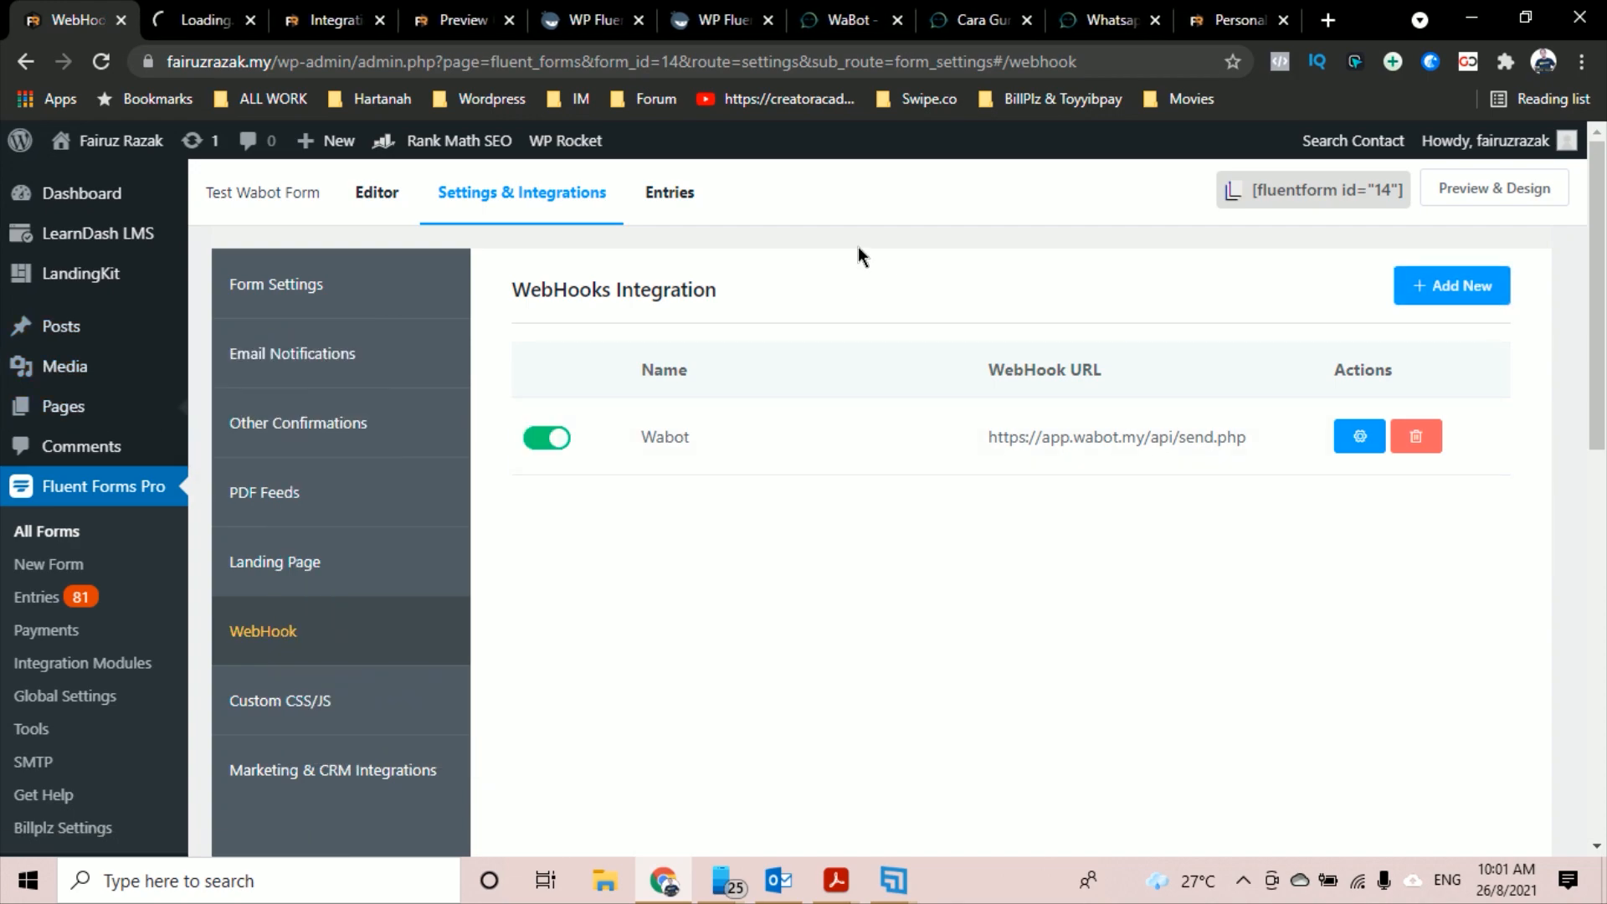
left_click(162, 29)
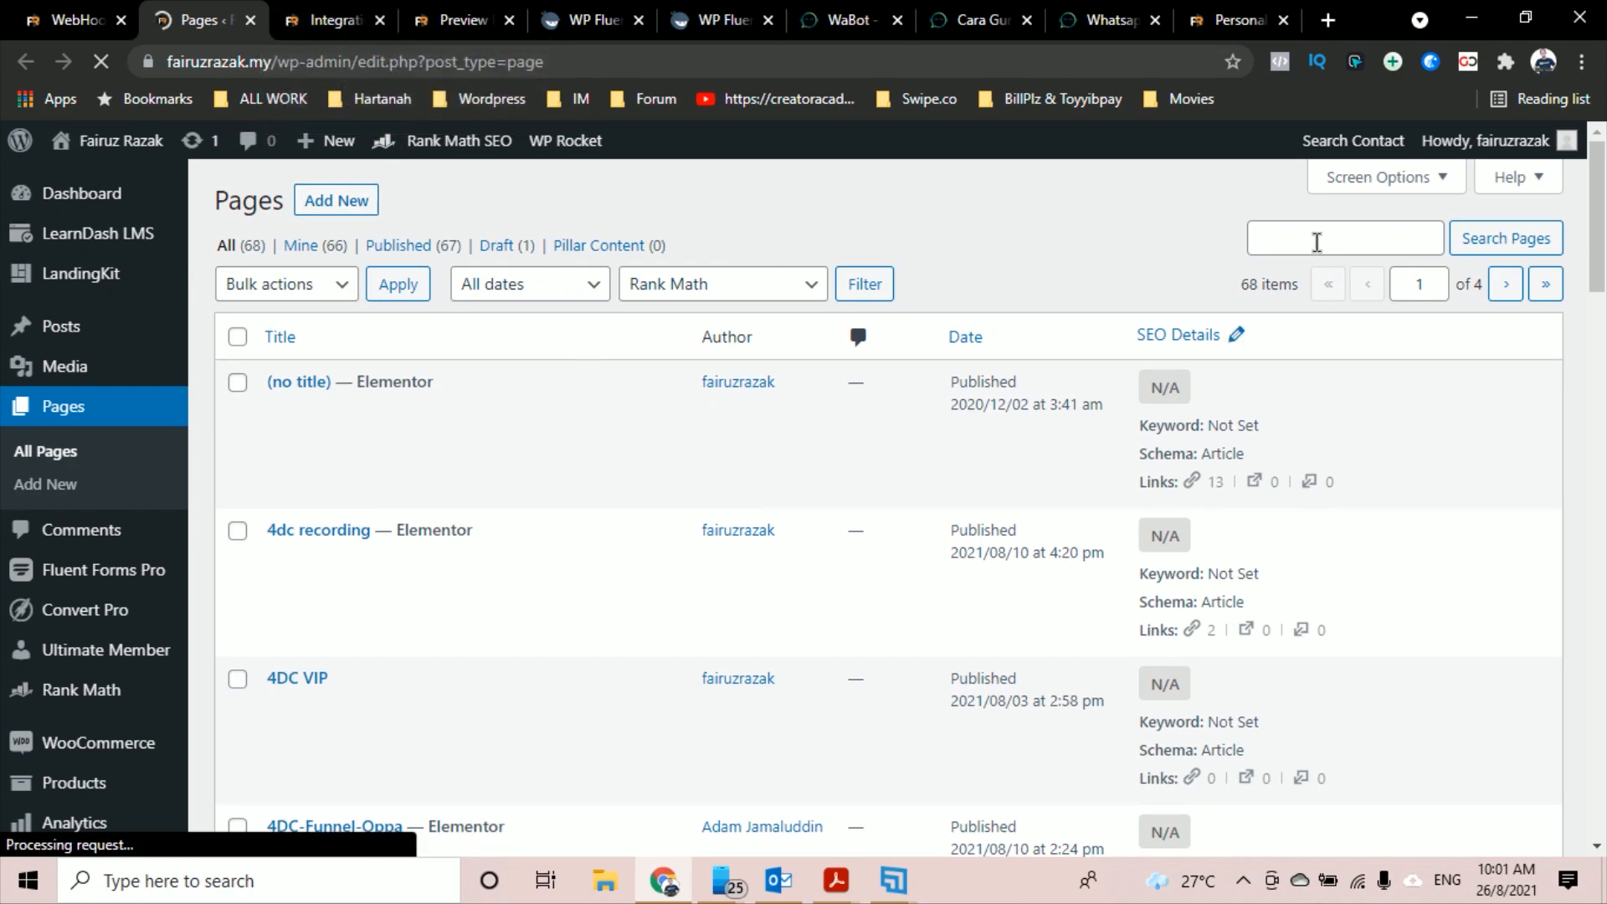
Step: Search the pages for "testing"
left_click(1315, 240)
type("test")
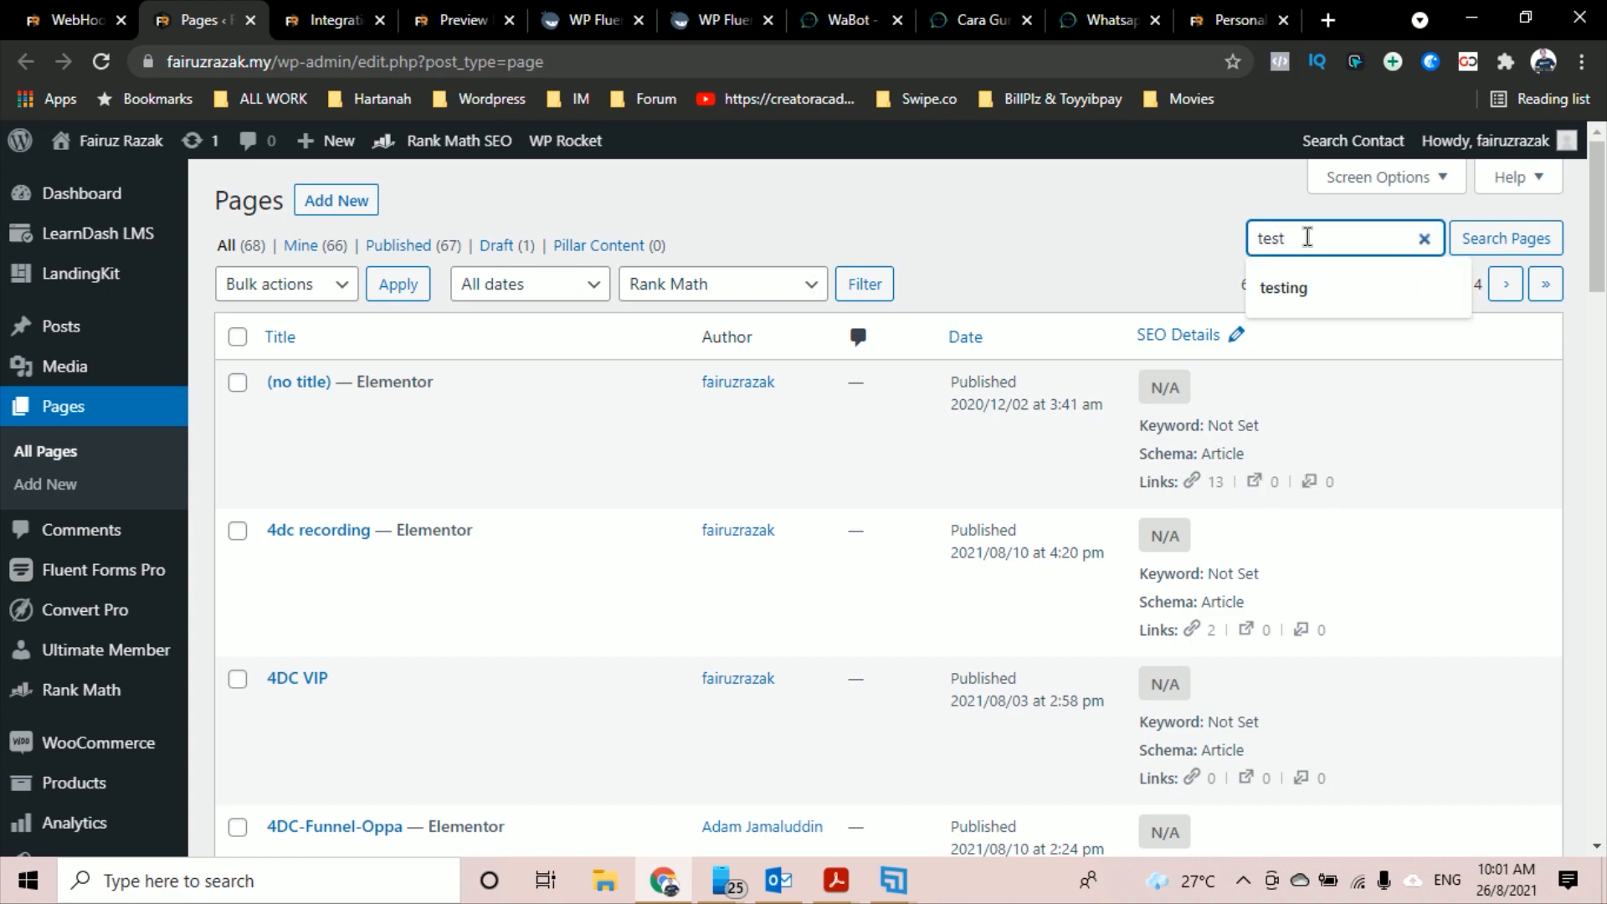
left_click(1327, 310)
left_click(1507, 240)
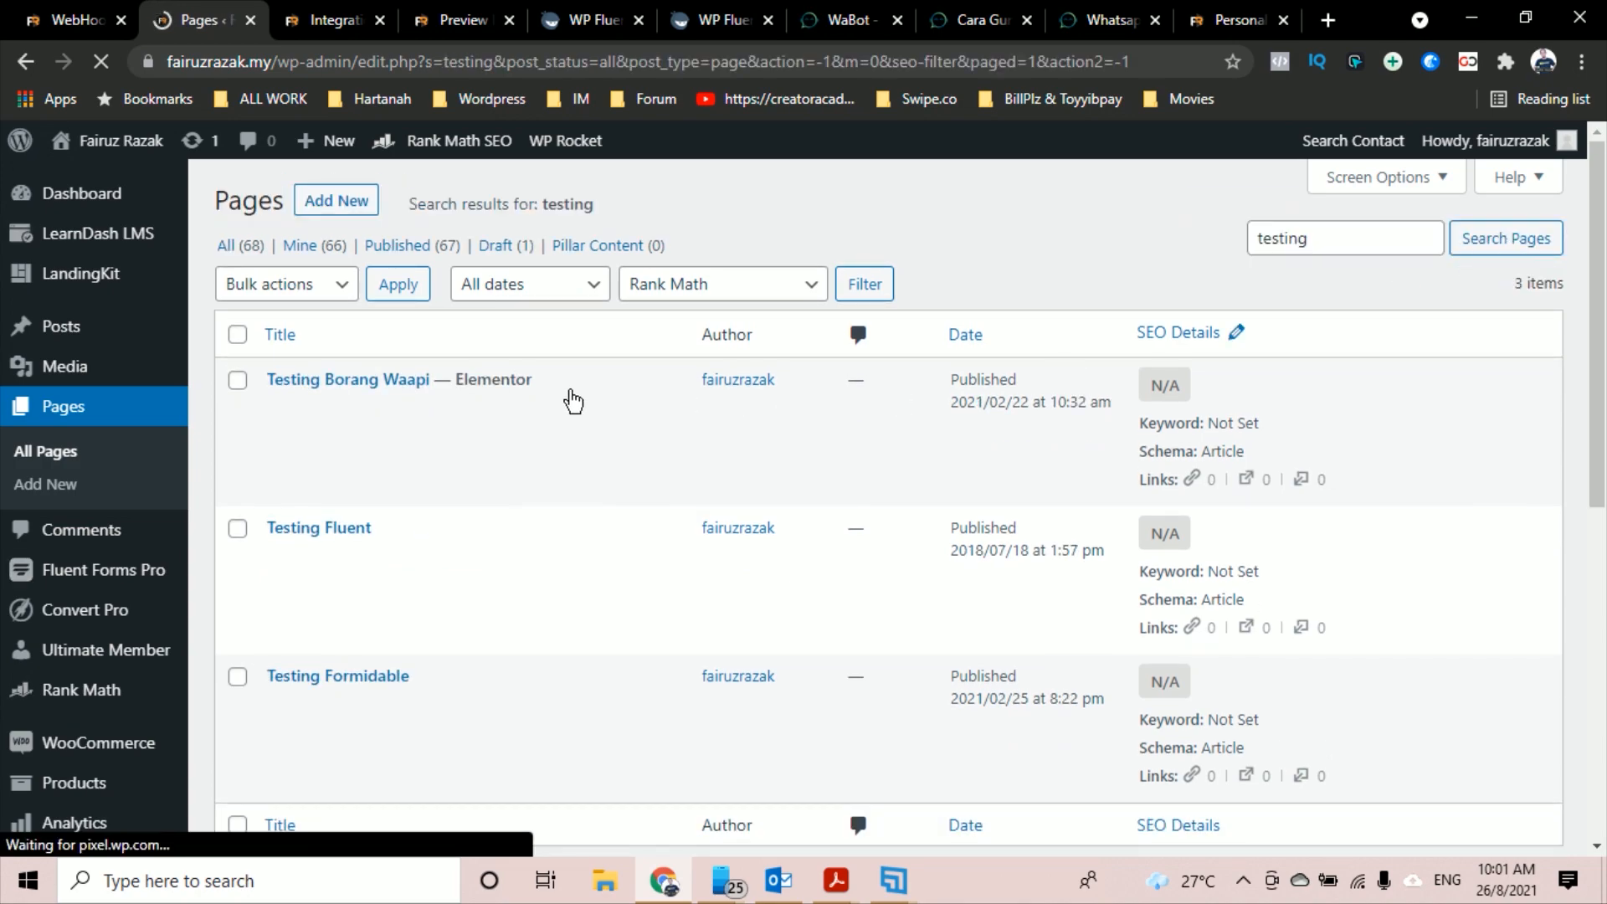
Step: Open the Testing Fluent page for editing in the block editor
scroll(350, 379, "down", 2)
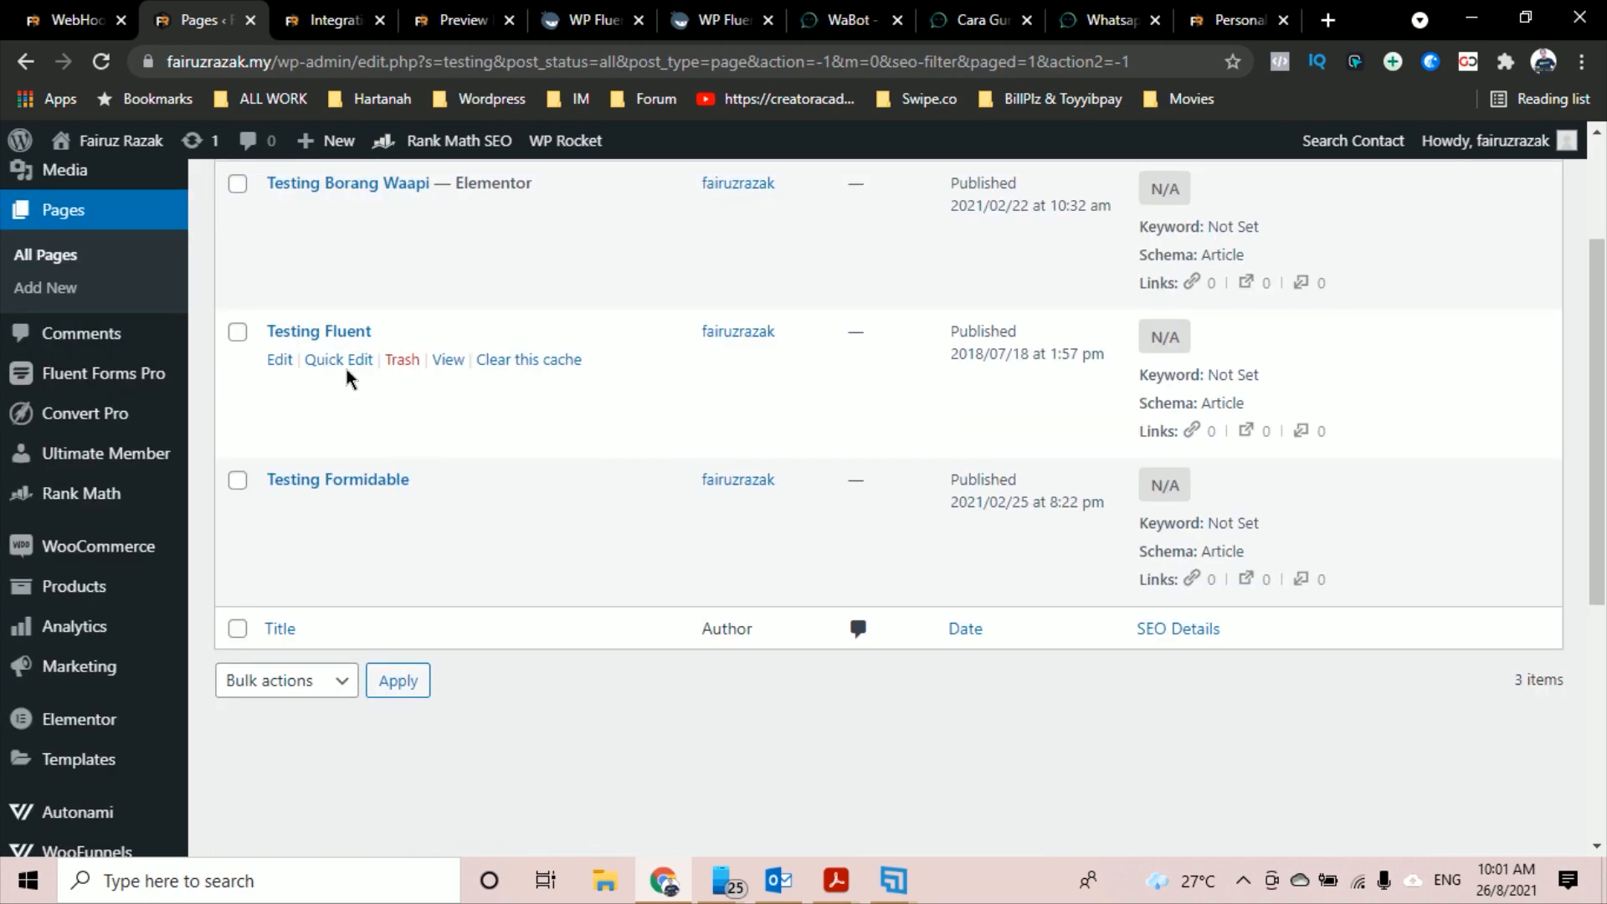
scroll(473, 315, "up", 2)
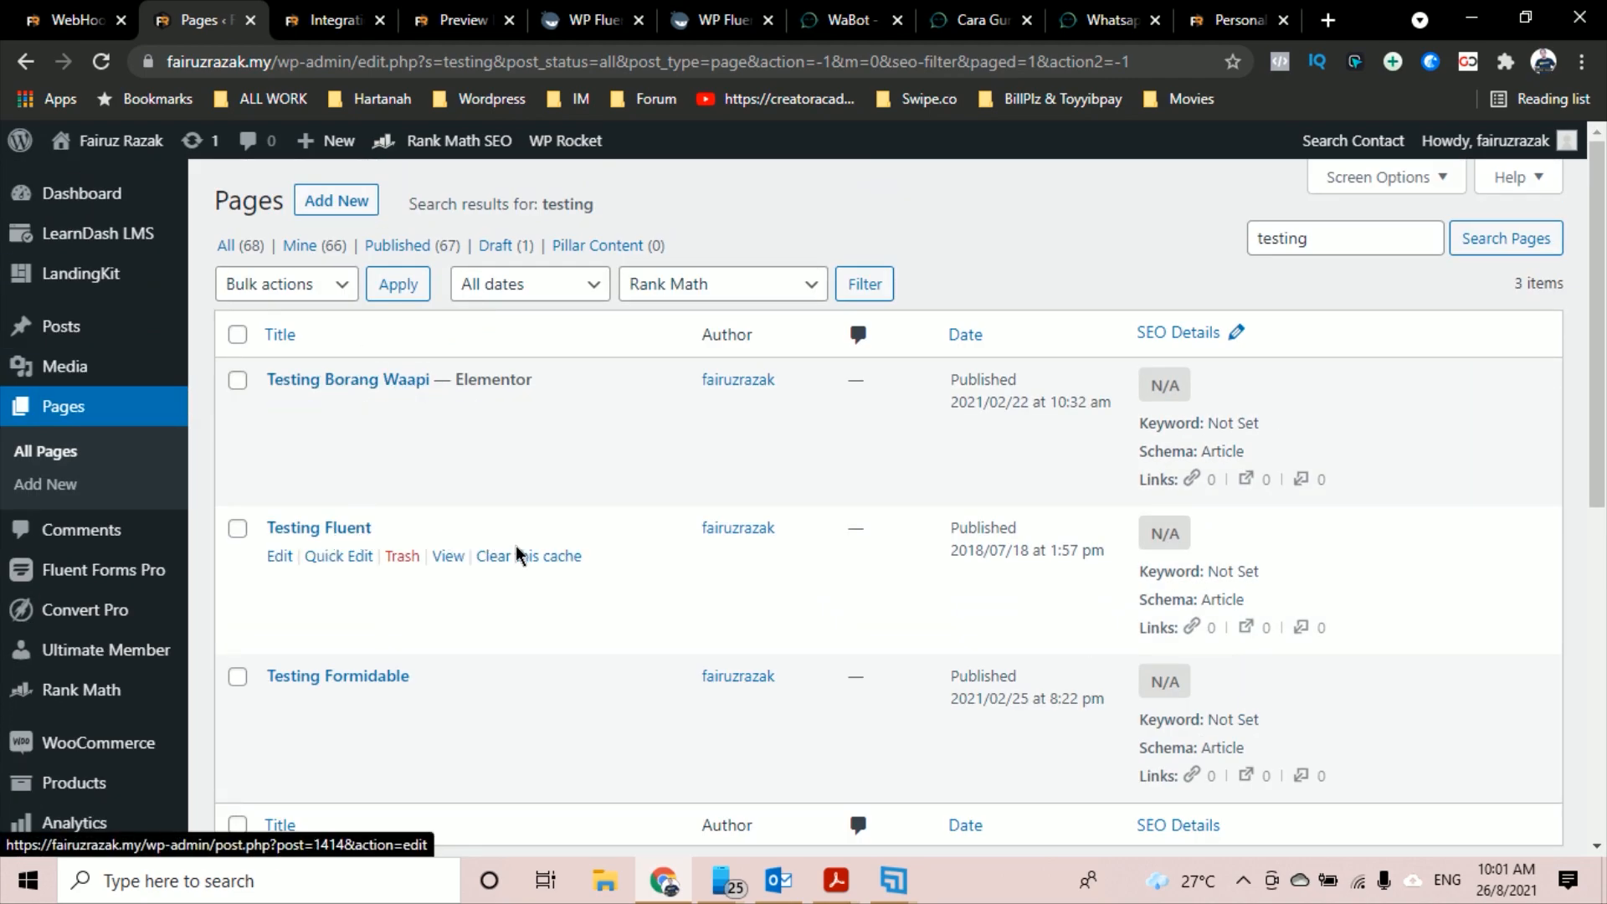
left_click(281, 561)
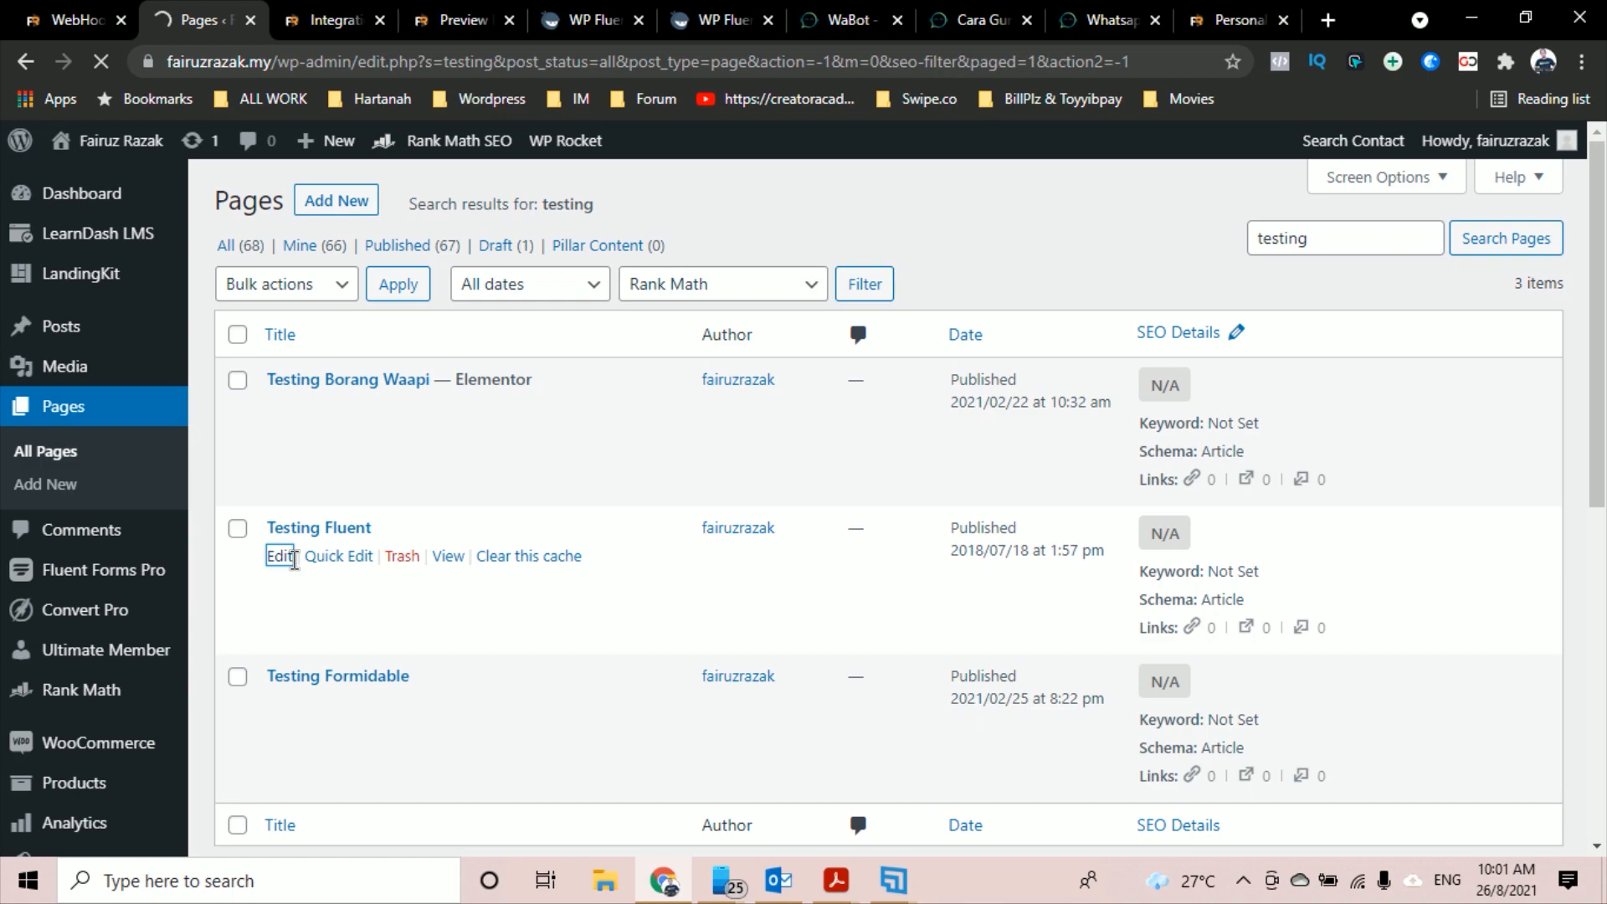
left_click(75, 20)
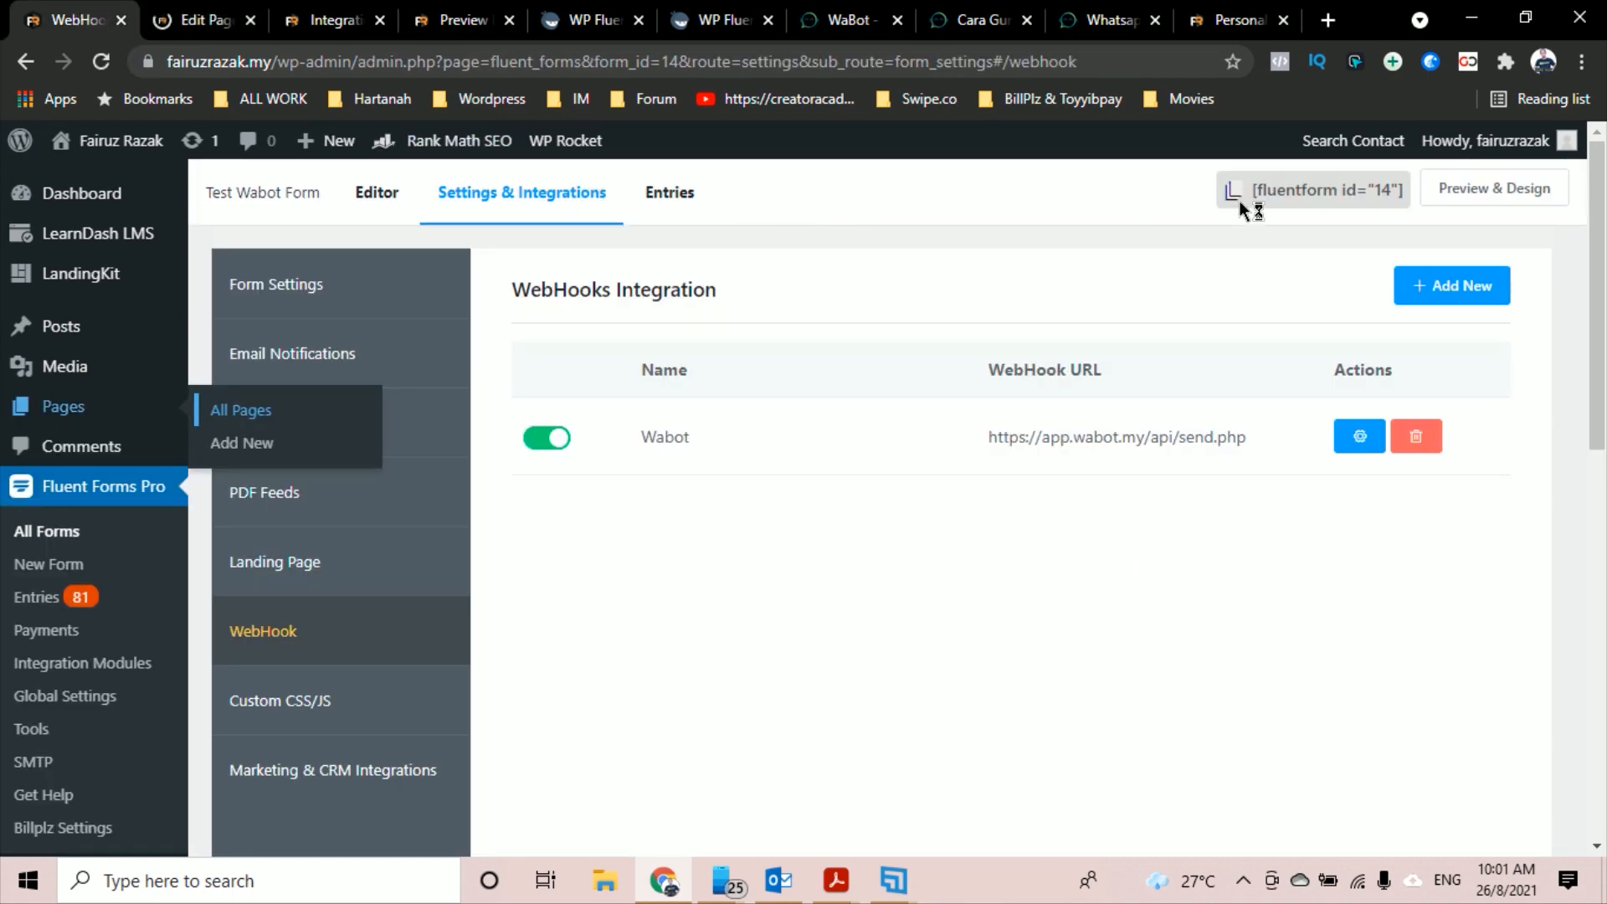
left_click(205, 21)
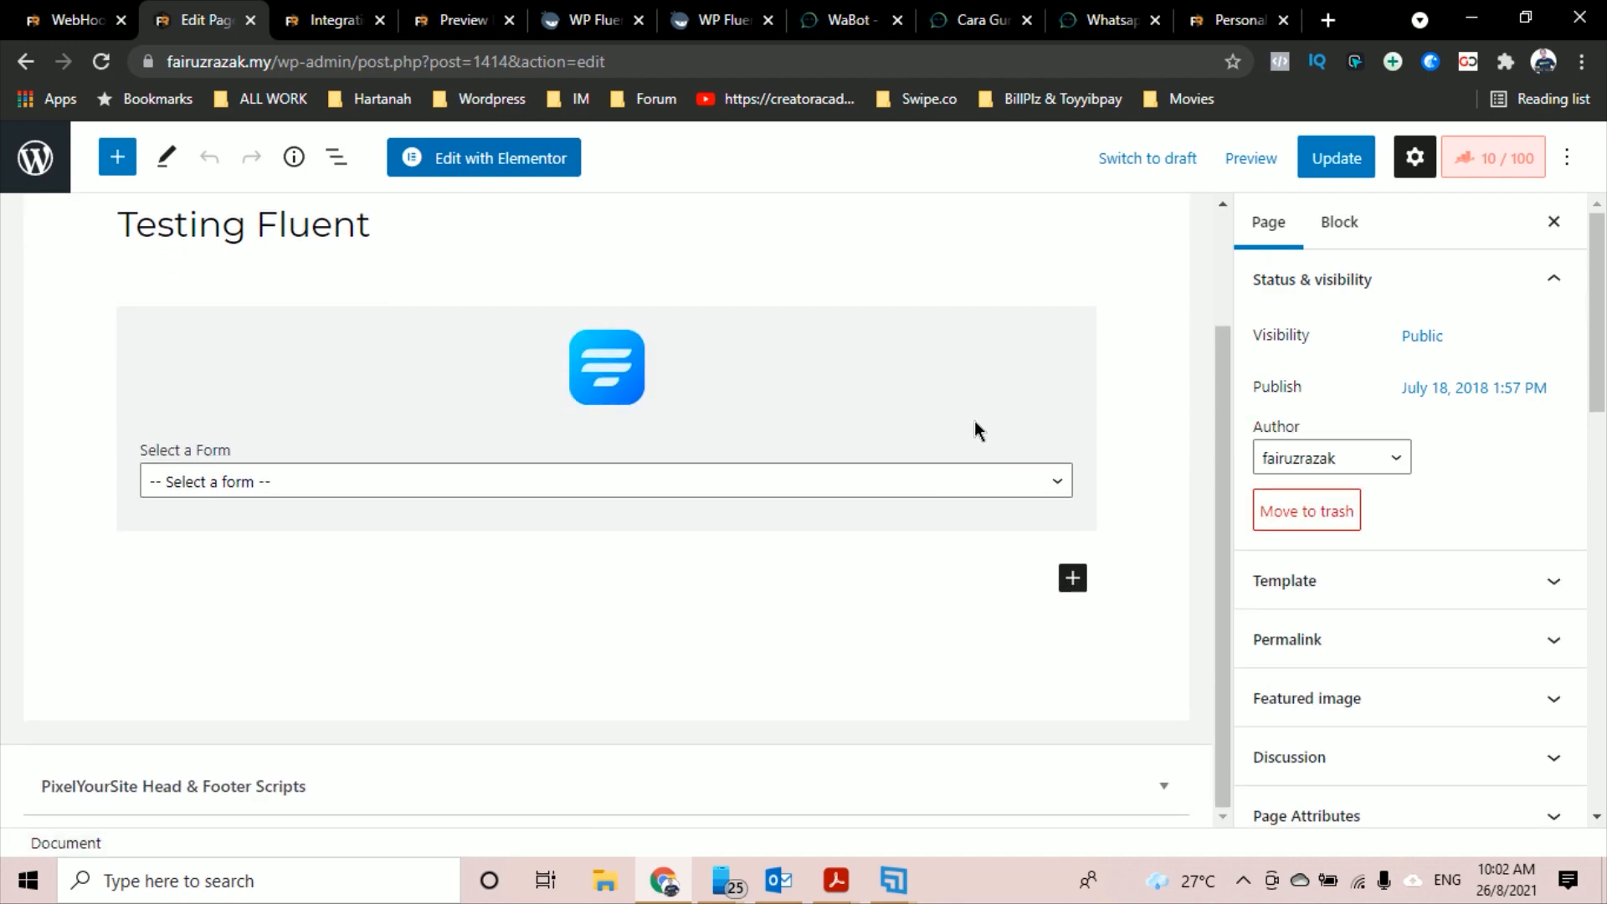
Step: Remove the existing Fluent Forms block from the Testing Fluent page
left_click(975, 420)
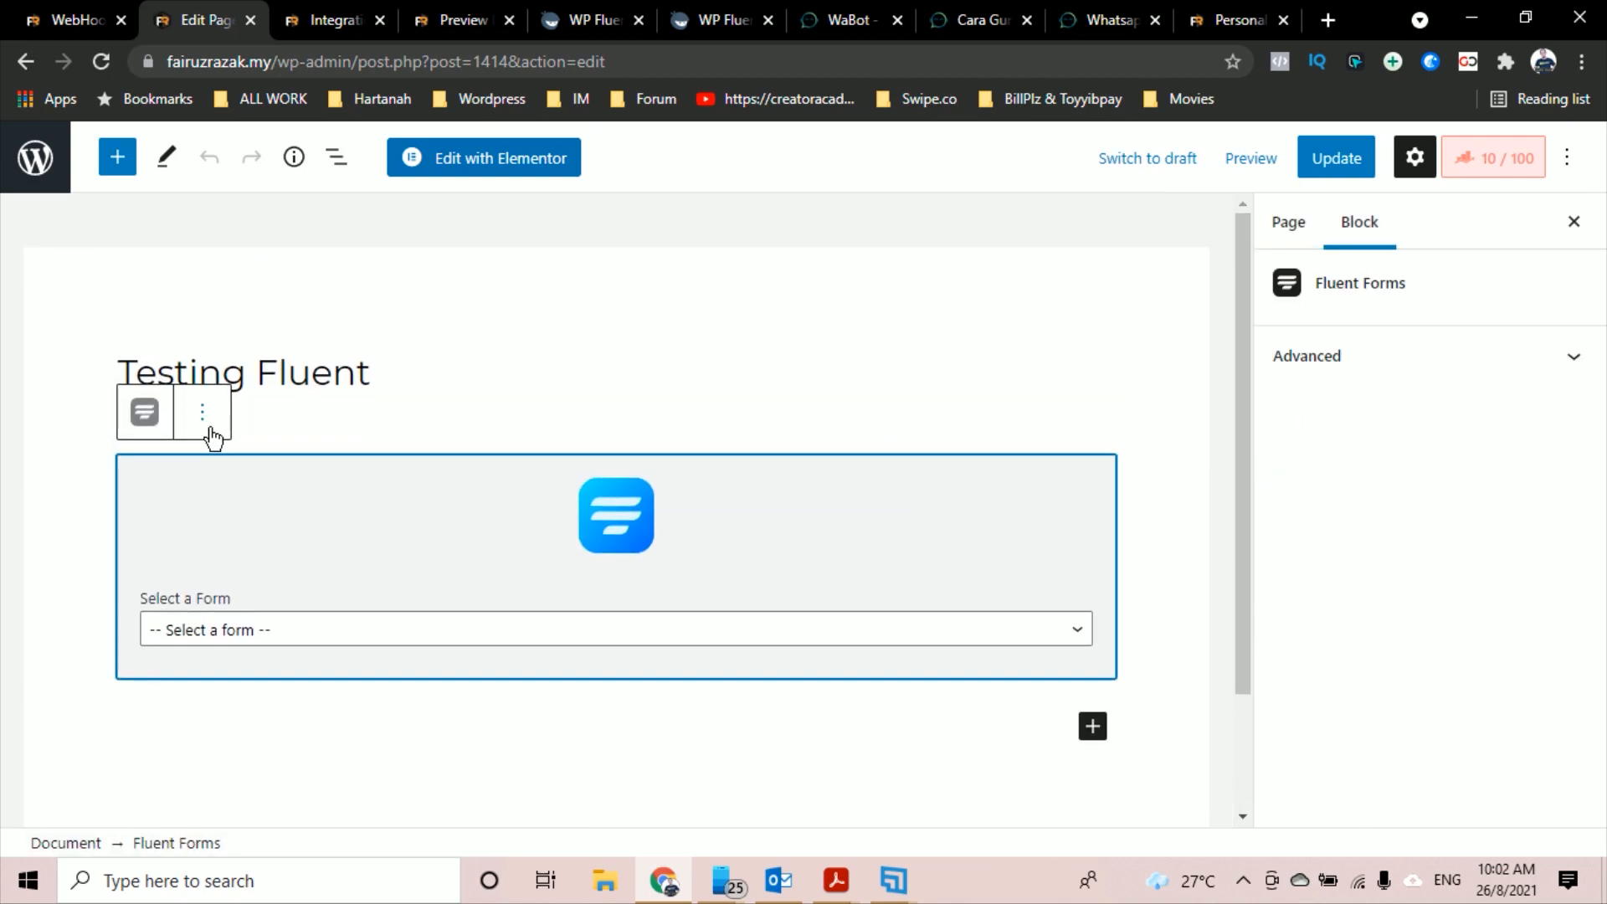
left_click(201, 412)
scroll(321, 768, "down", 2)
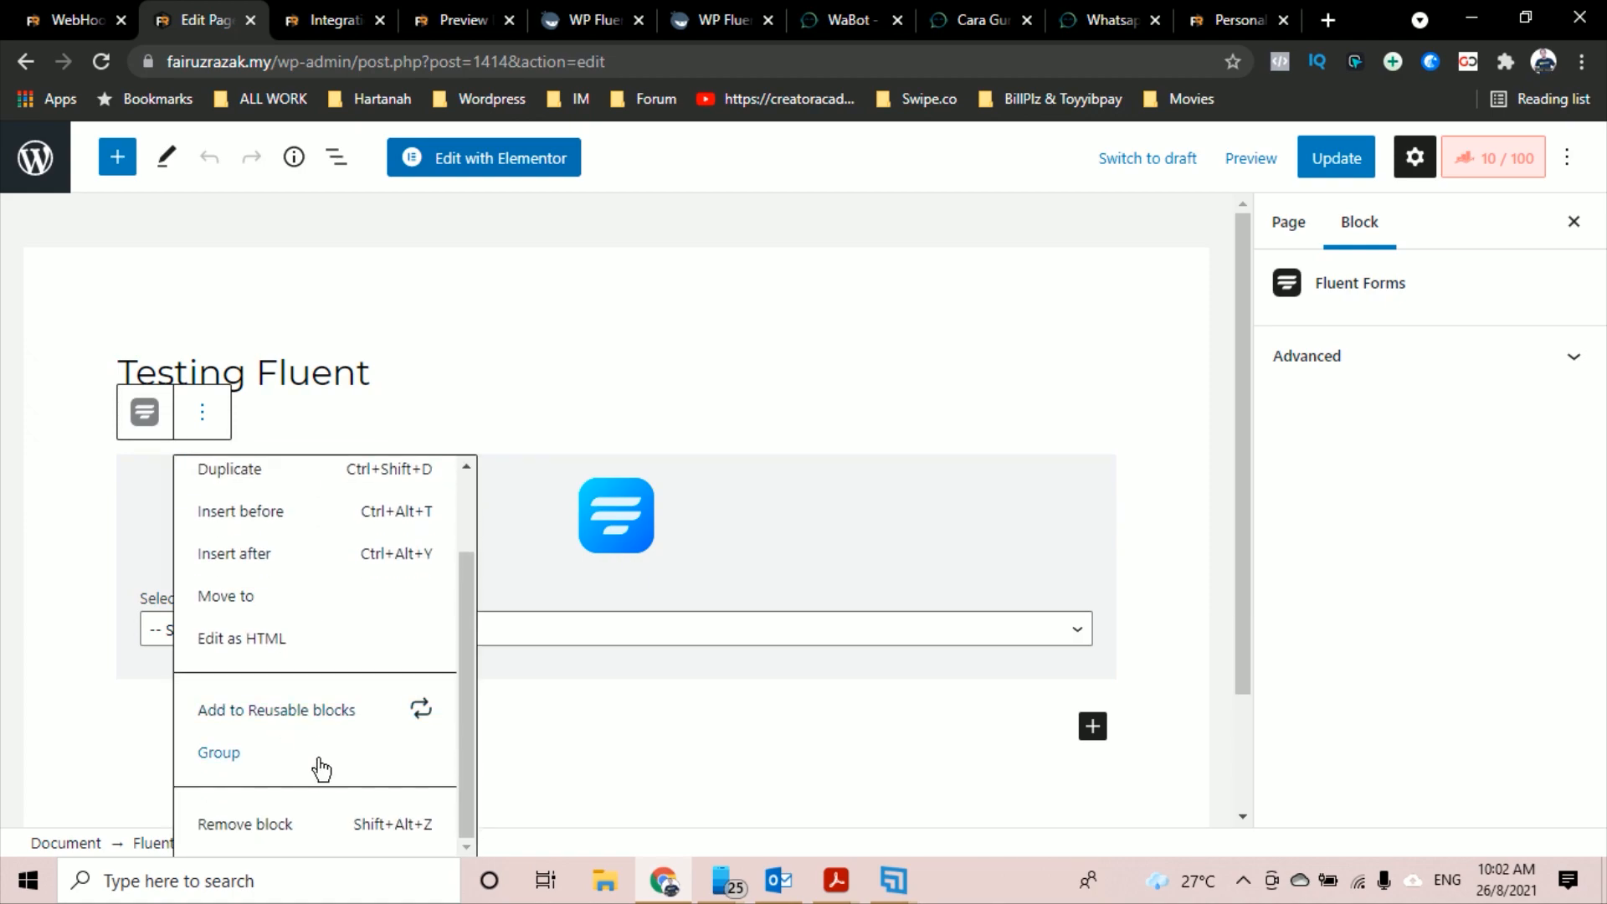
left_click(306, 826)
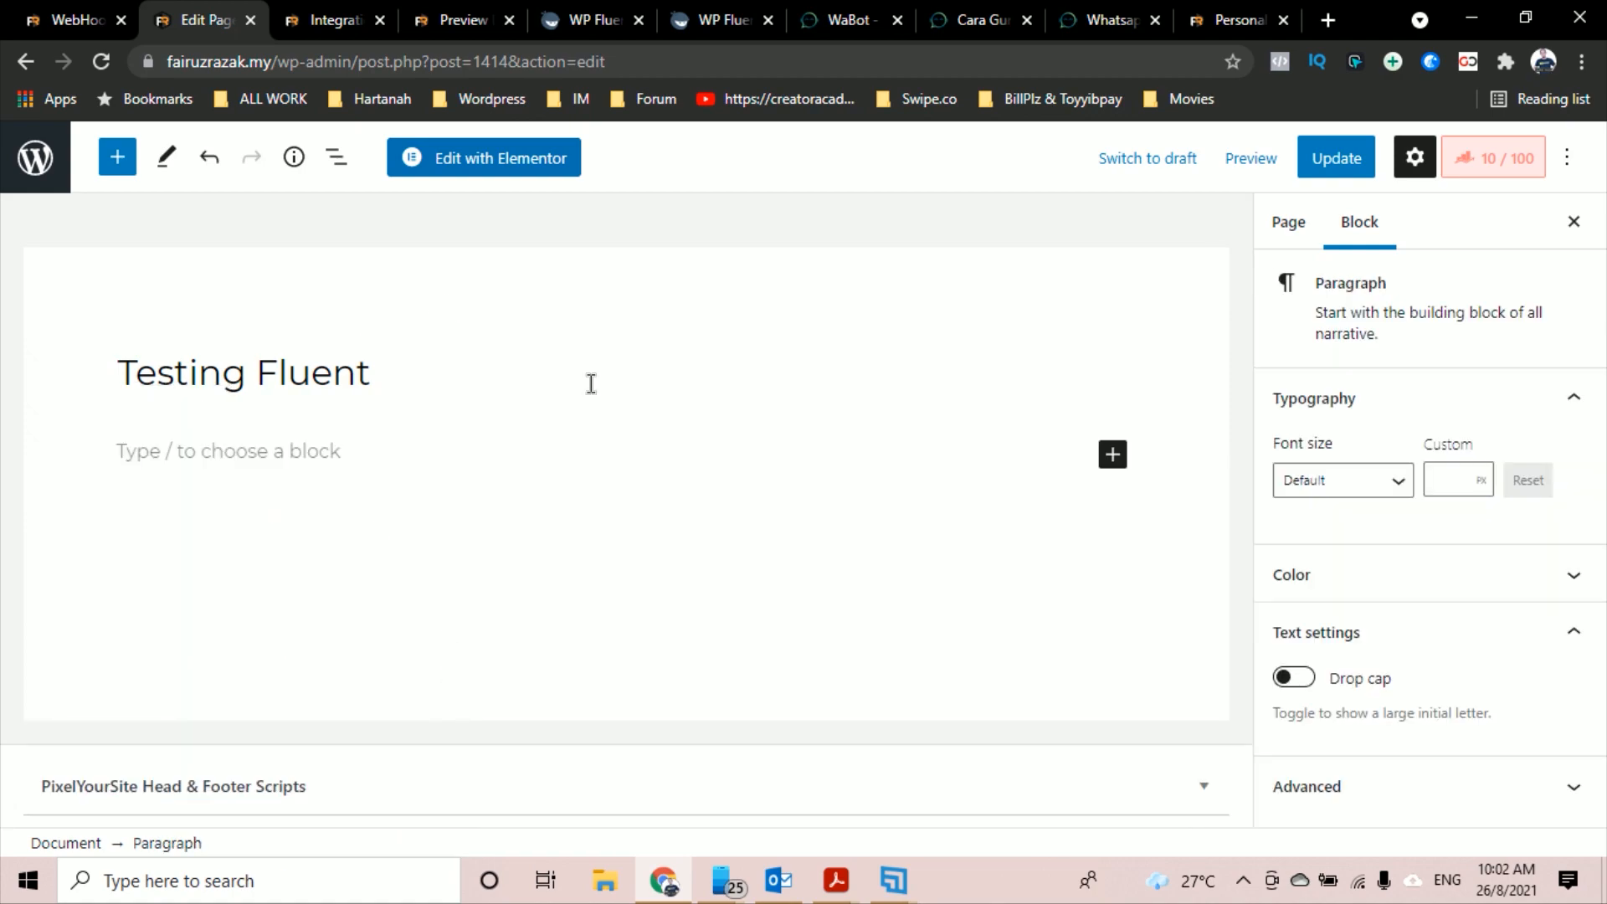
Step: Insert a Fluent Forms block on the Testing Fluent page, select Test Wabot Form, and update the page
left_click(1116, 457)
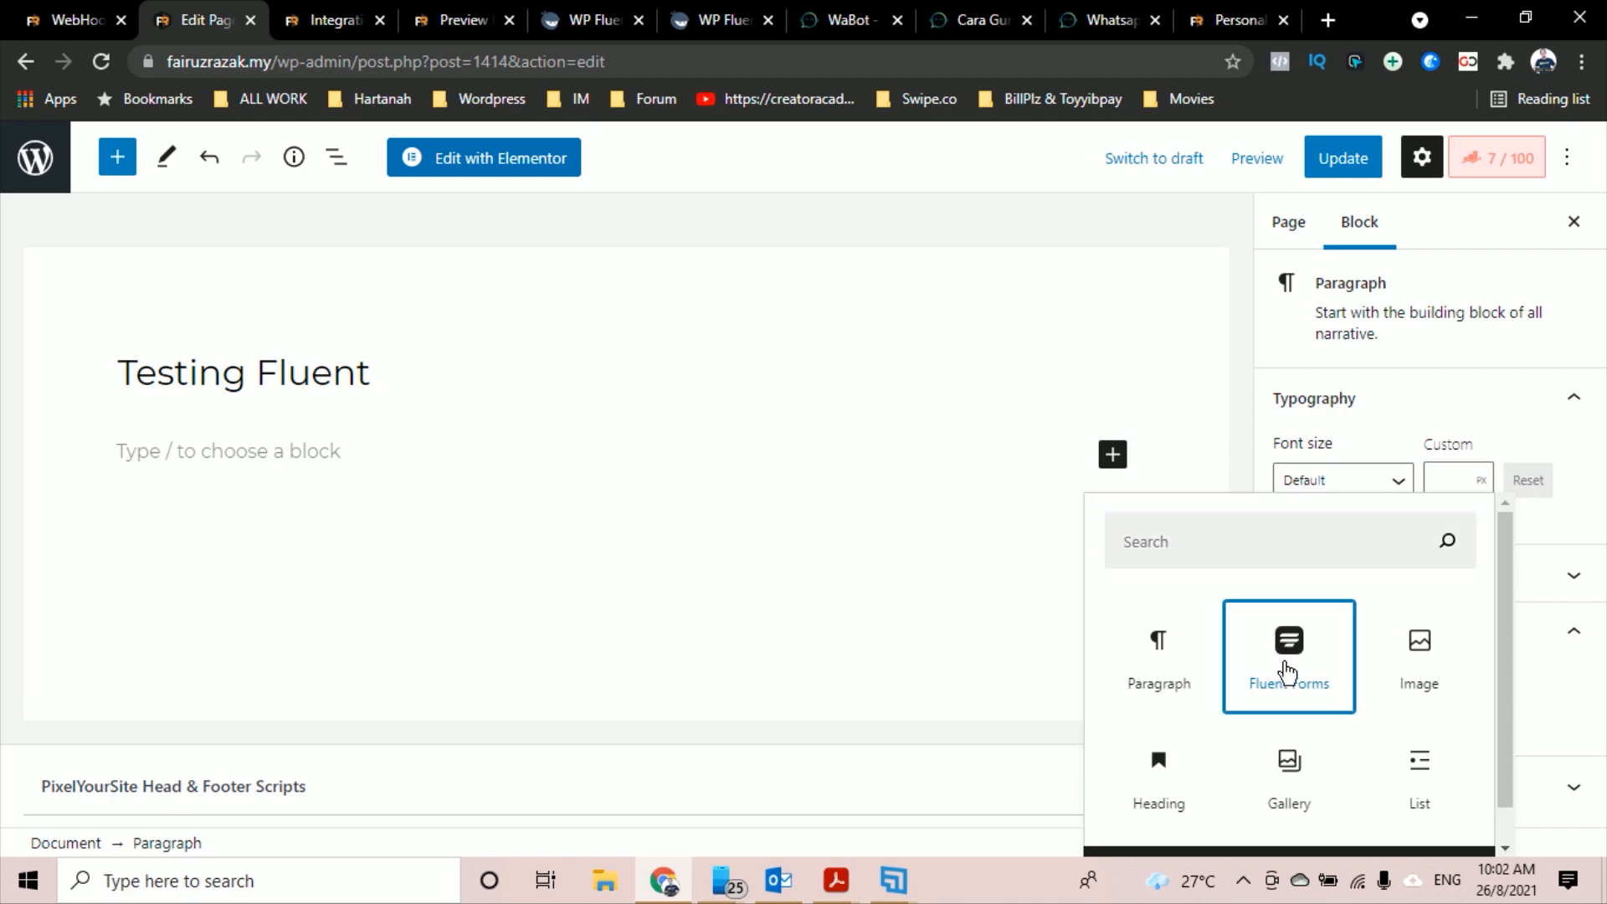
left_click(1286, 675)
left_click(472, 632)
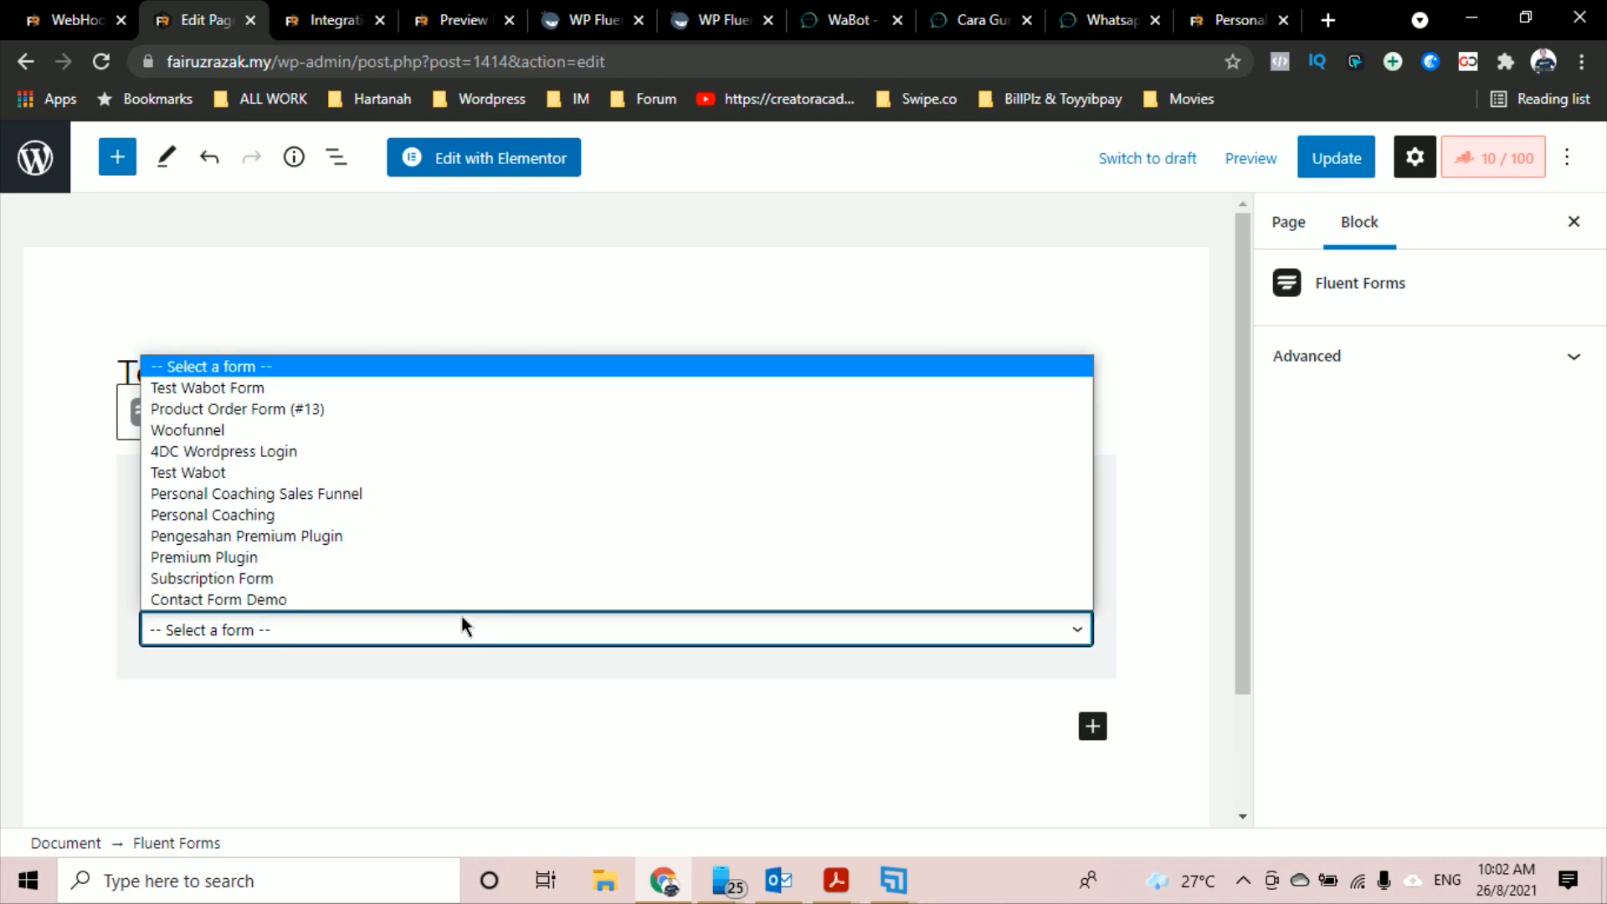
left_click(449, 388)
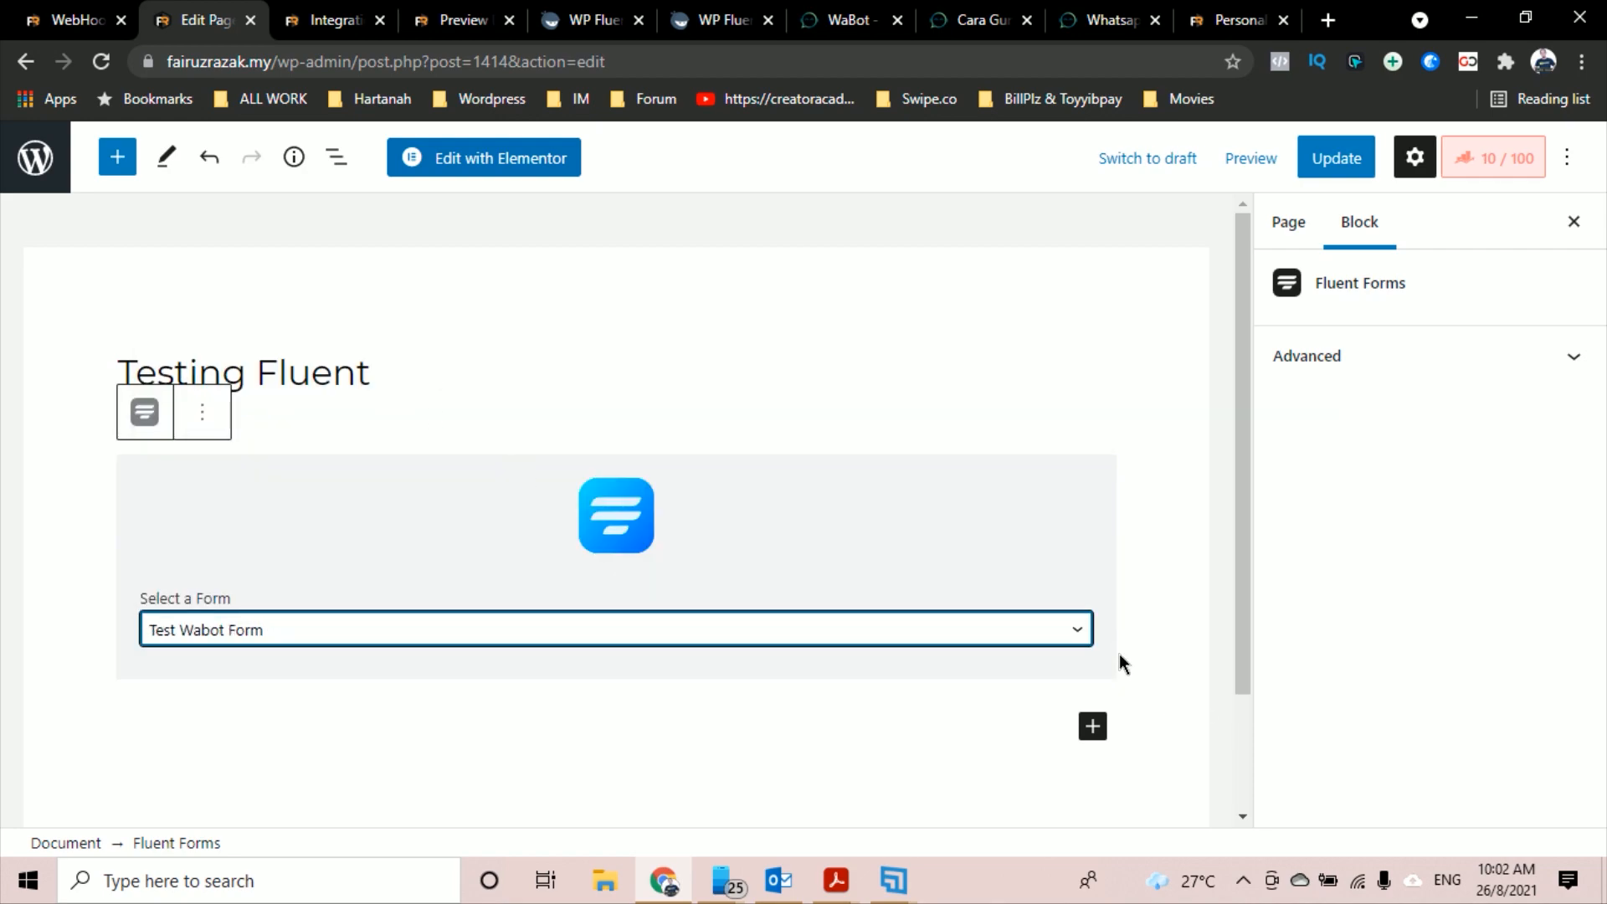
left_click(1354, 164)
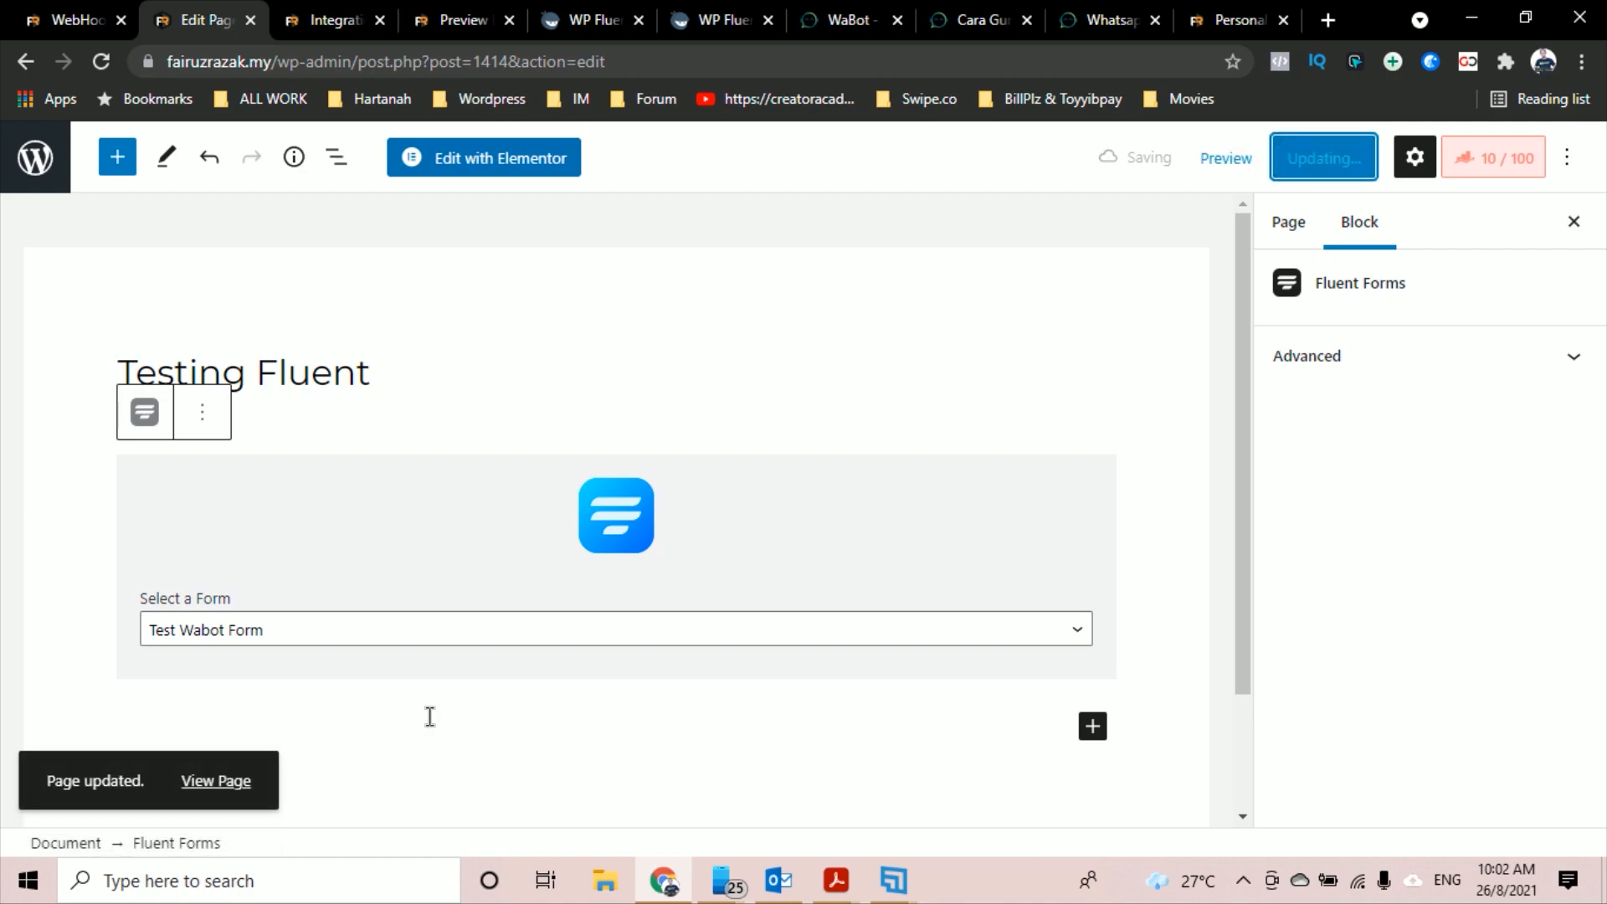
Step: Open the updated Testing Fluent page in a new browser tab
right_click(228, 780)
left_click(404, 453)
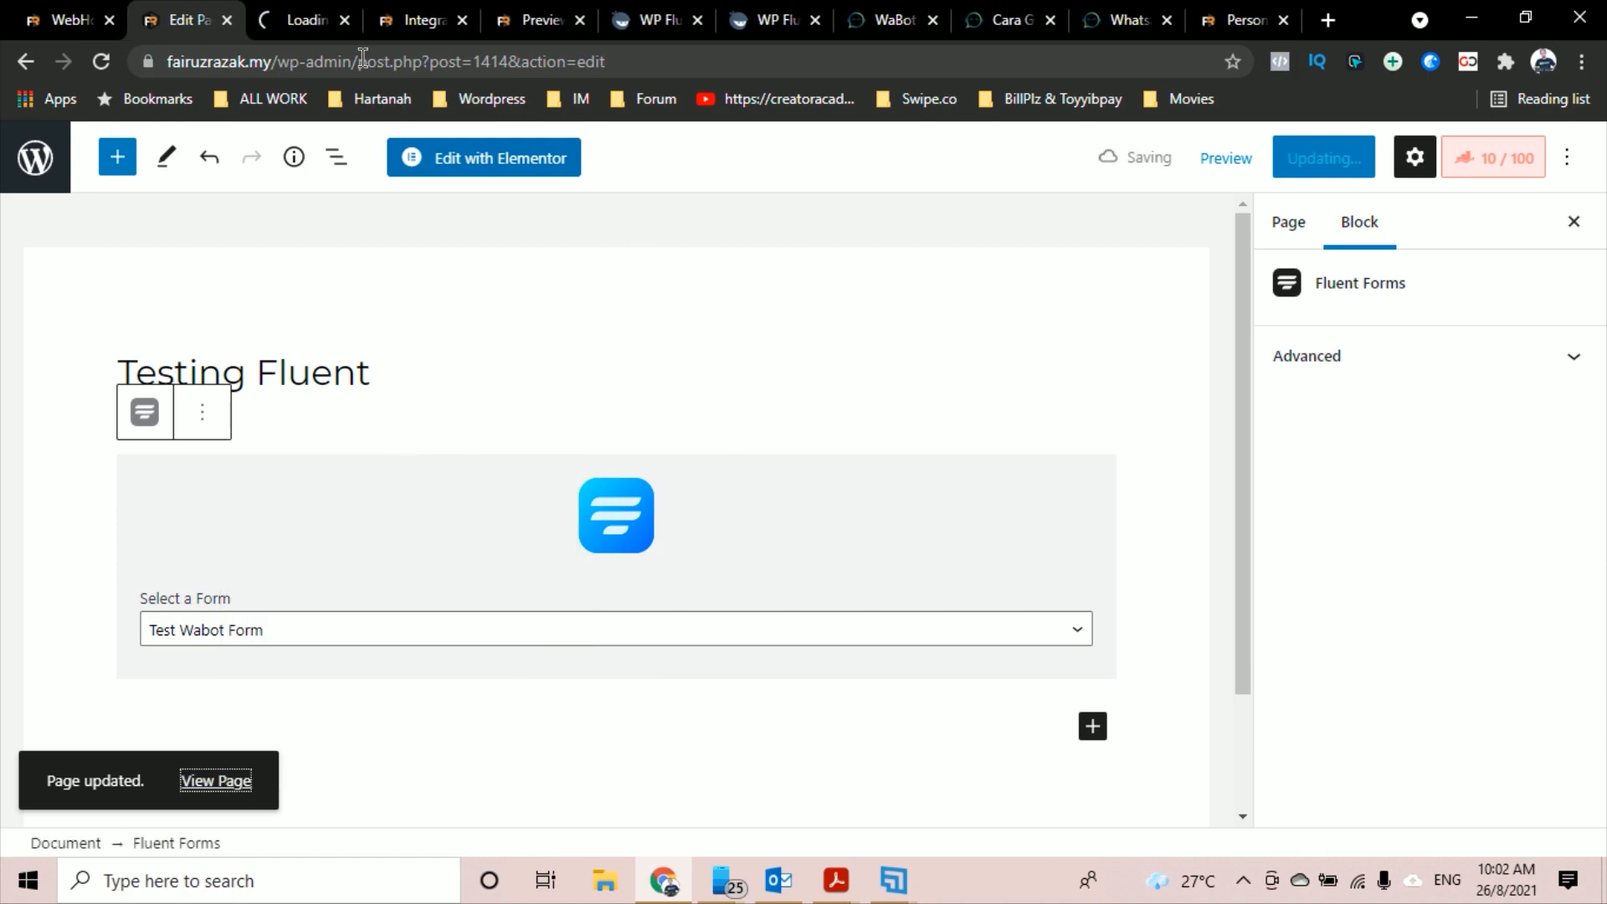
left_click(308, 20)
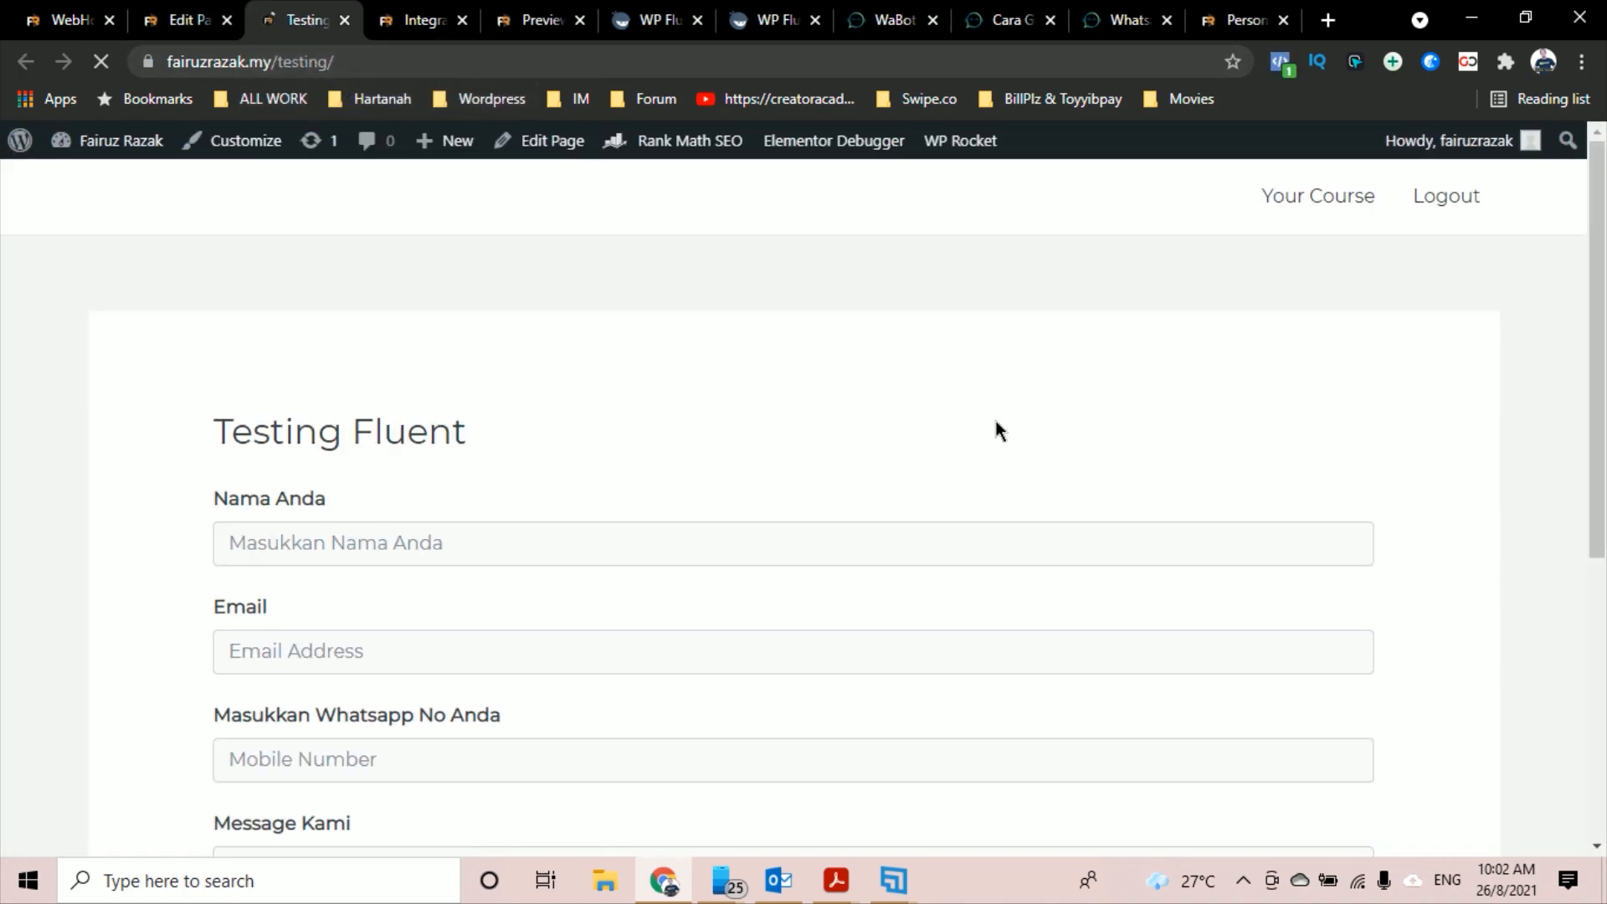
Step: Fill in the name as "test" and the email and WhatsApp number fields from the browser's autofill suggestions
scroll(996, 429, "down", 5)
scroll(996, 429, "up", 2)
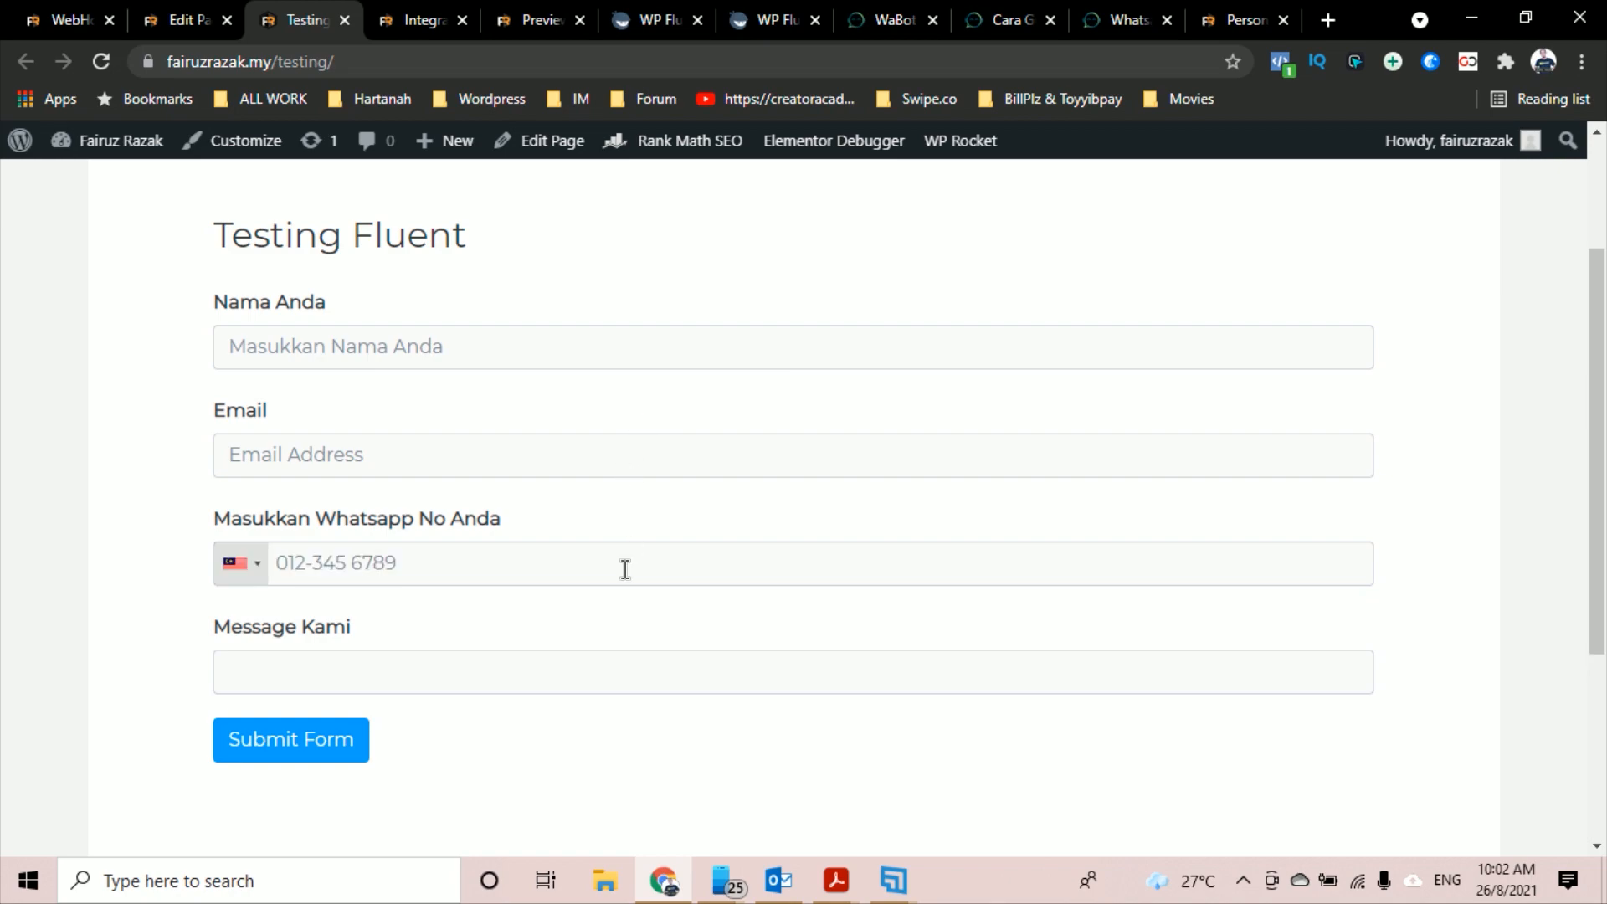
left_click(292, 347)
type("test")
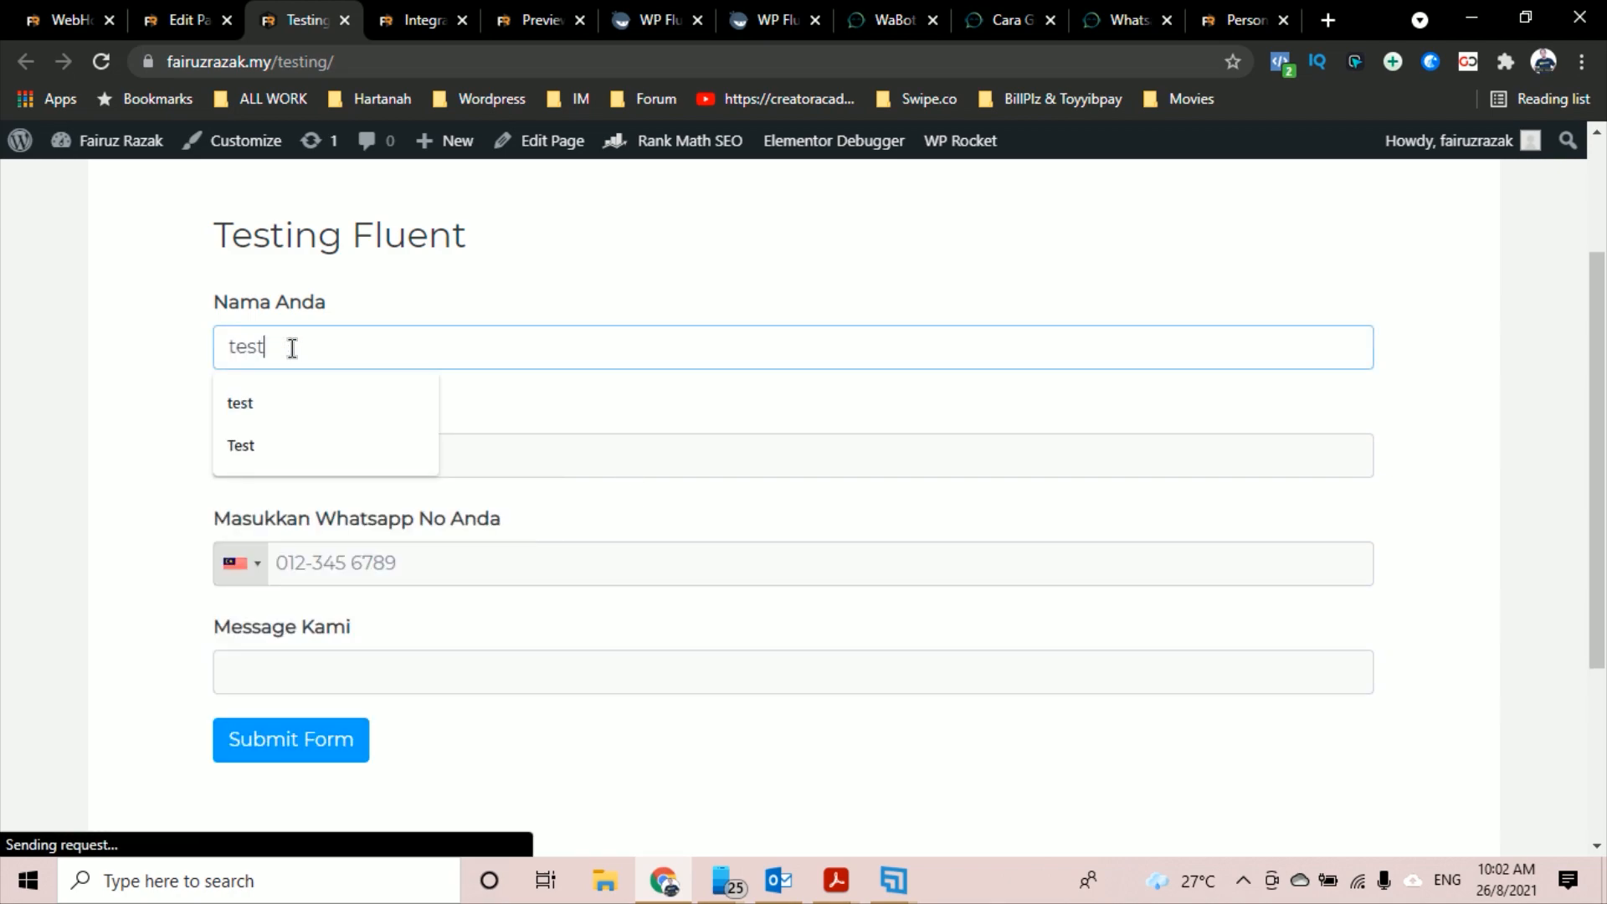
left_click(438, 456)
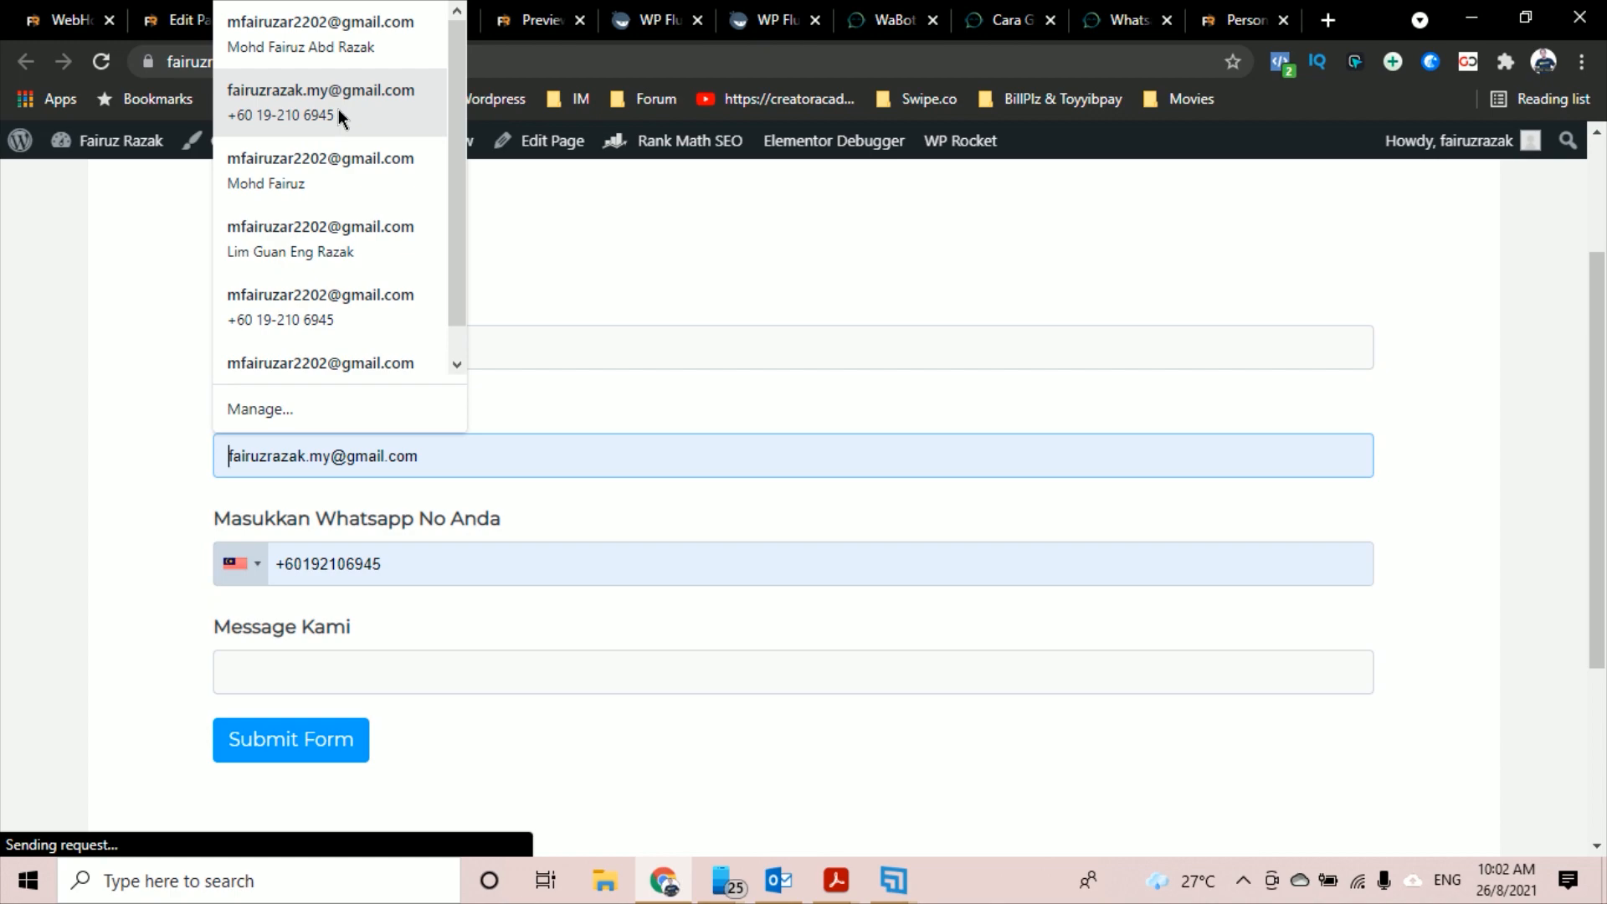
left_click(336, 56)
Step: Enter "test" as the message and submit the form
scroll(390, 559, "down", 2)
left_click(301, 484)
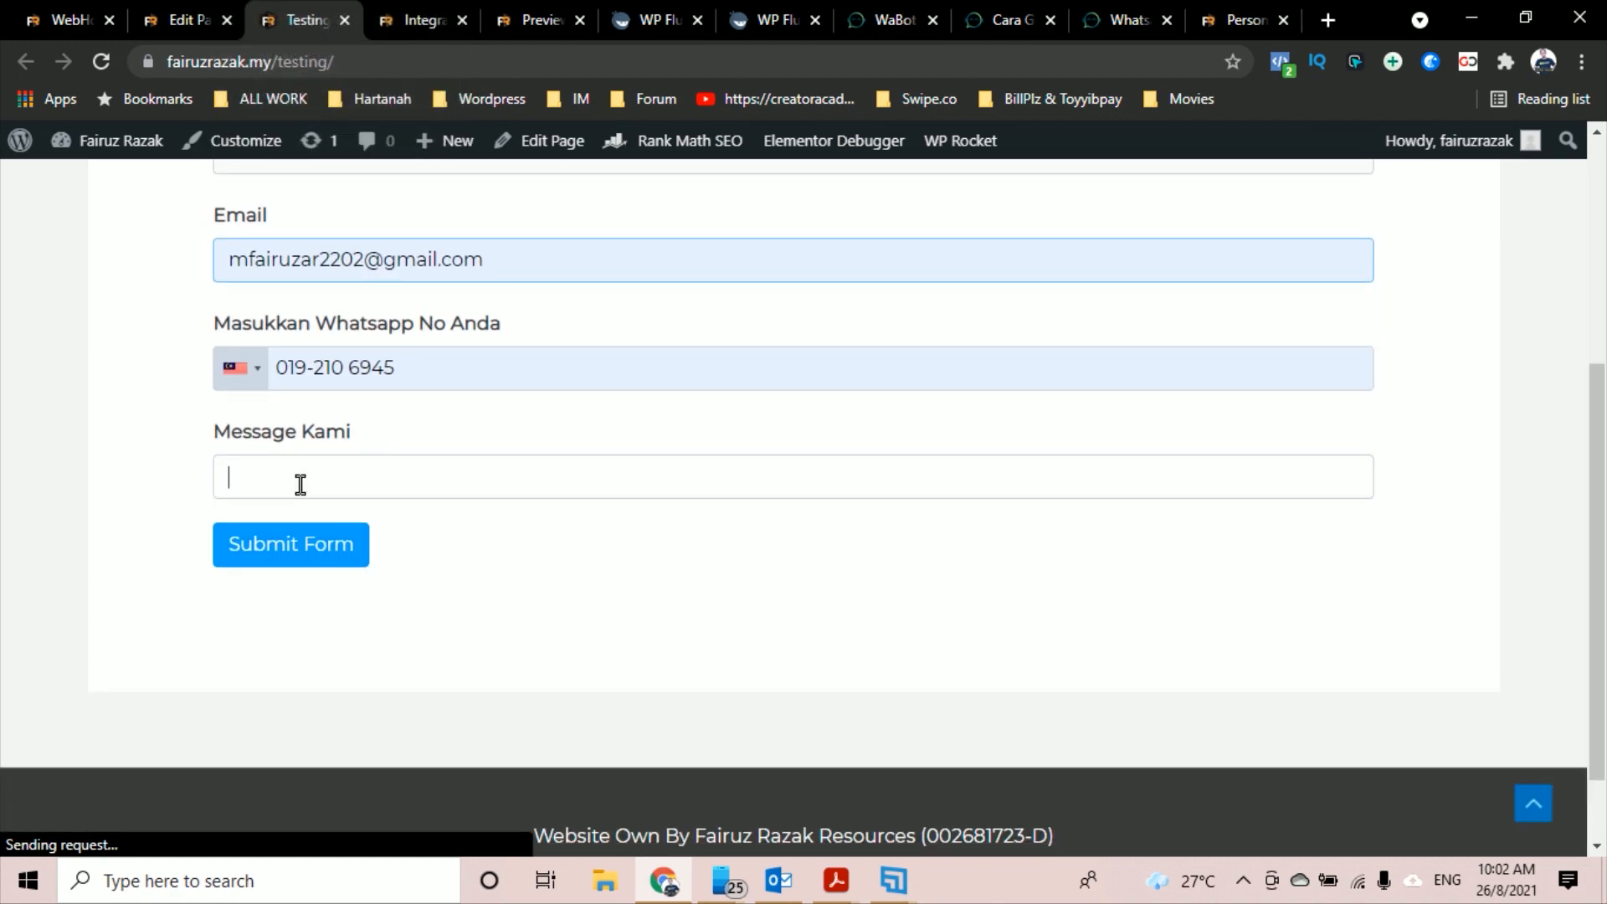
type("test")
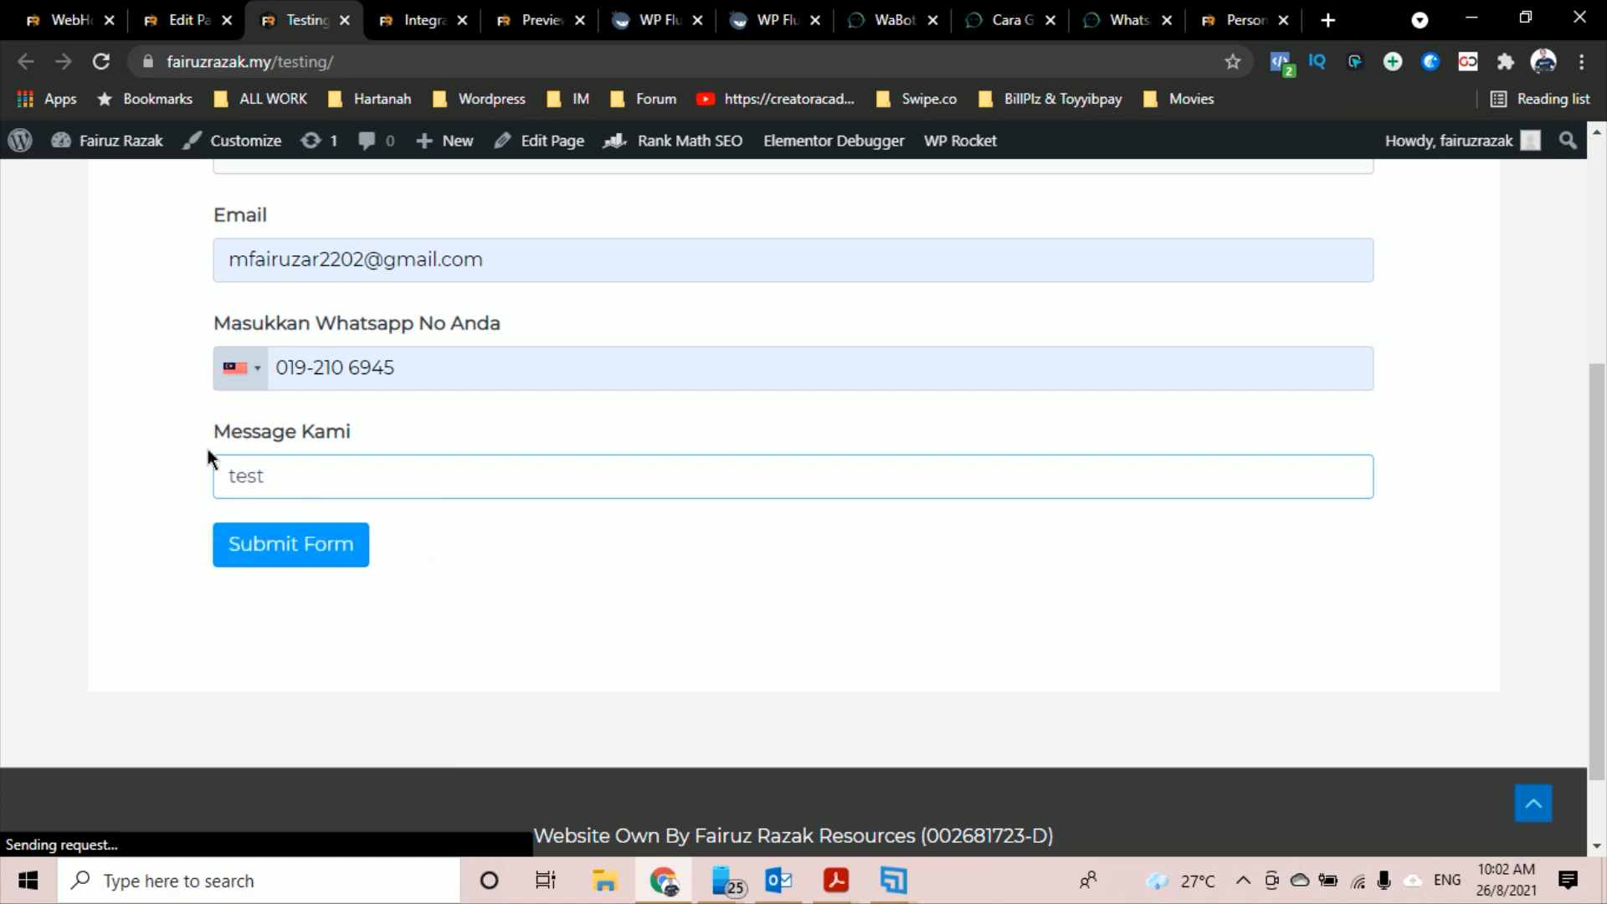
scroll(576, 544, "up", 2)
scroll(584, 535, "down", 2)
scroll(470, 545, "up", 2)
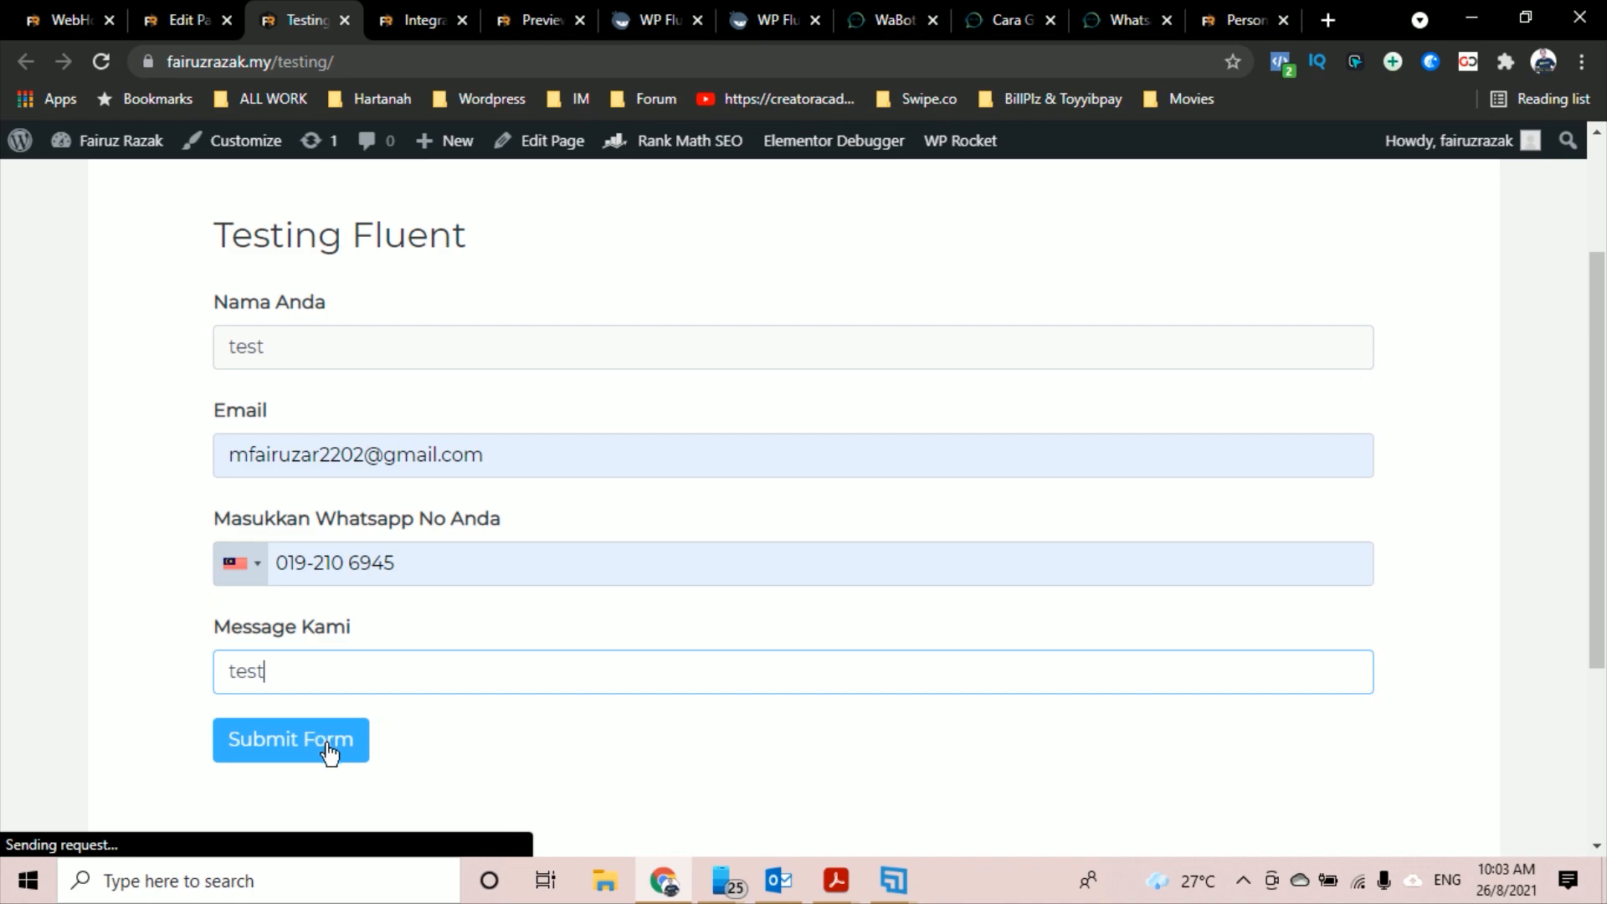
left_click(327, 745)
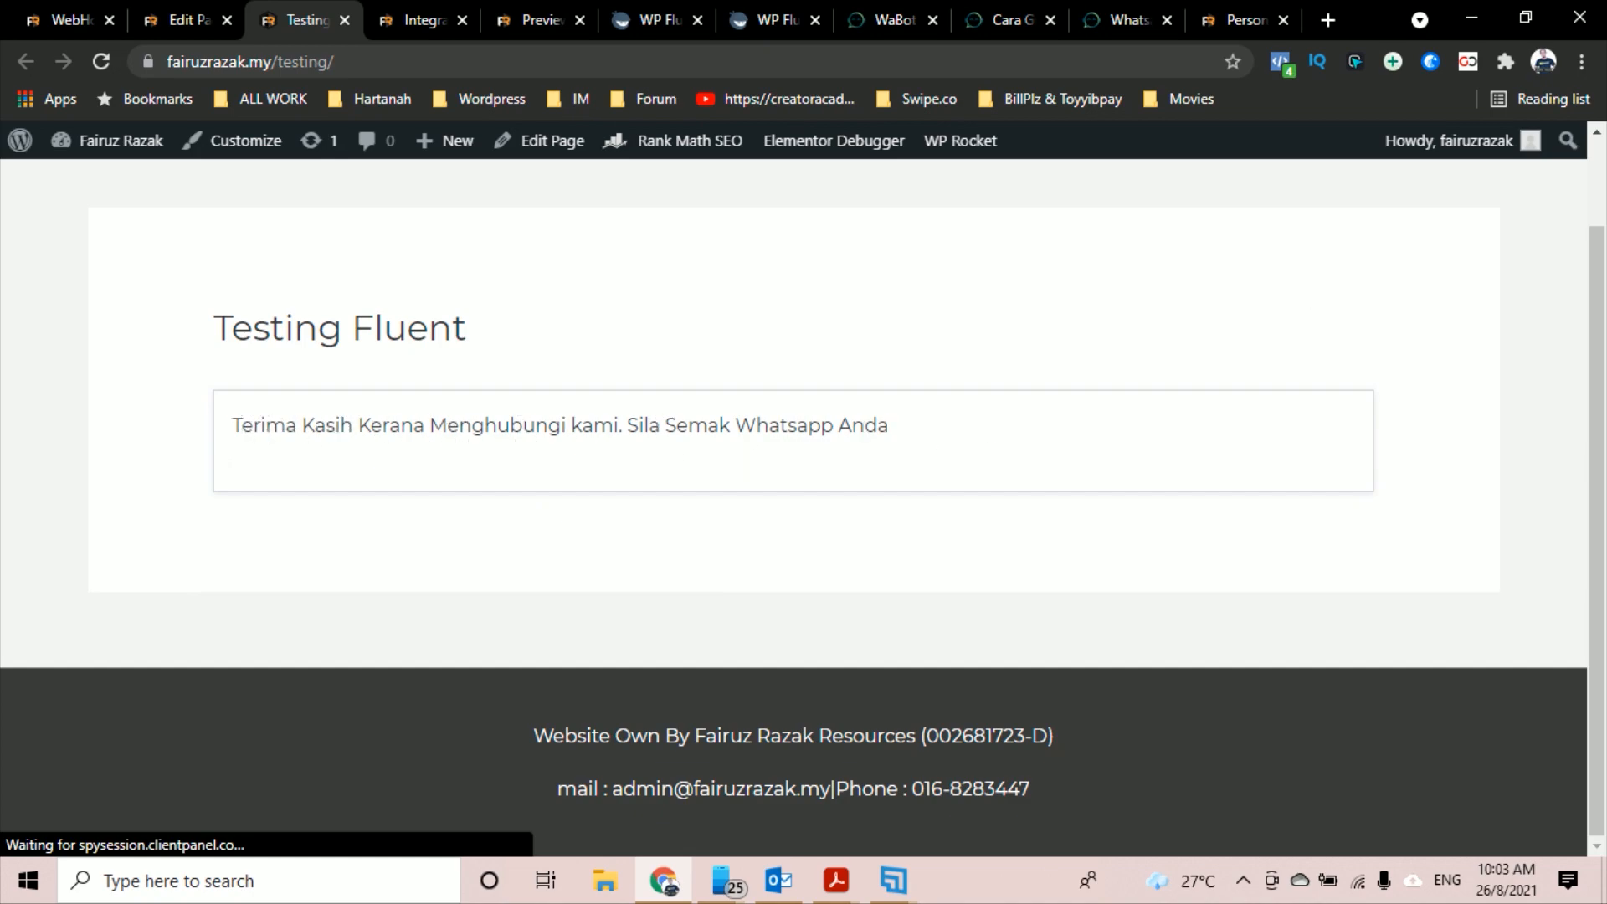
Step: Bring up the phone mirror window to check the WhatsApp chat for the automatic reply, then move it aside
key("alt+Tab")
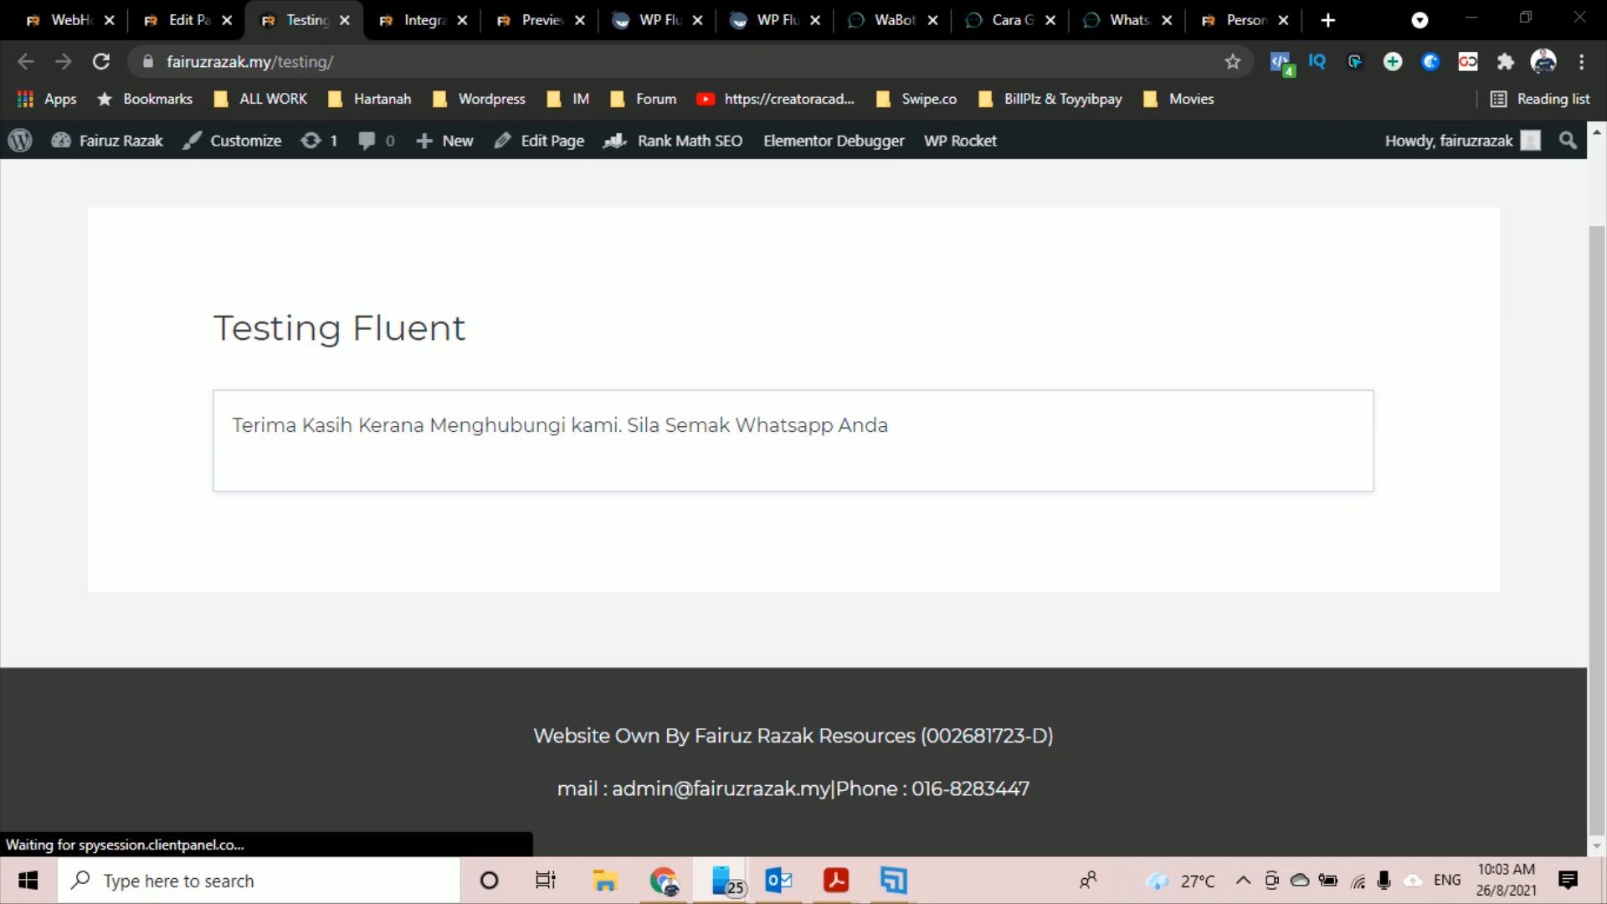
left_click_drag(1105, 474, 1250, 25)
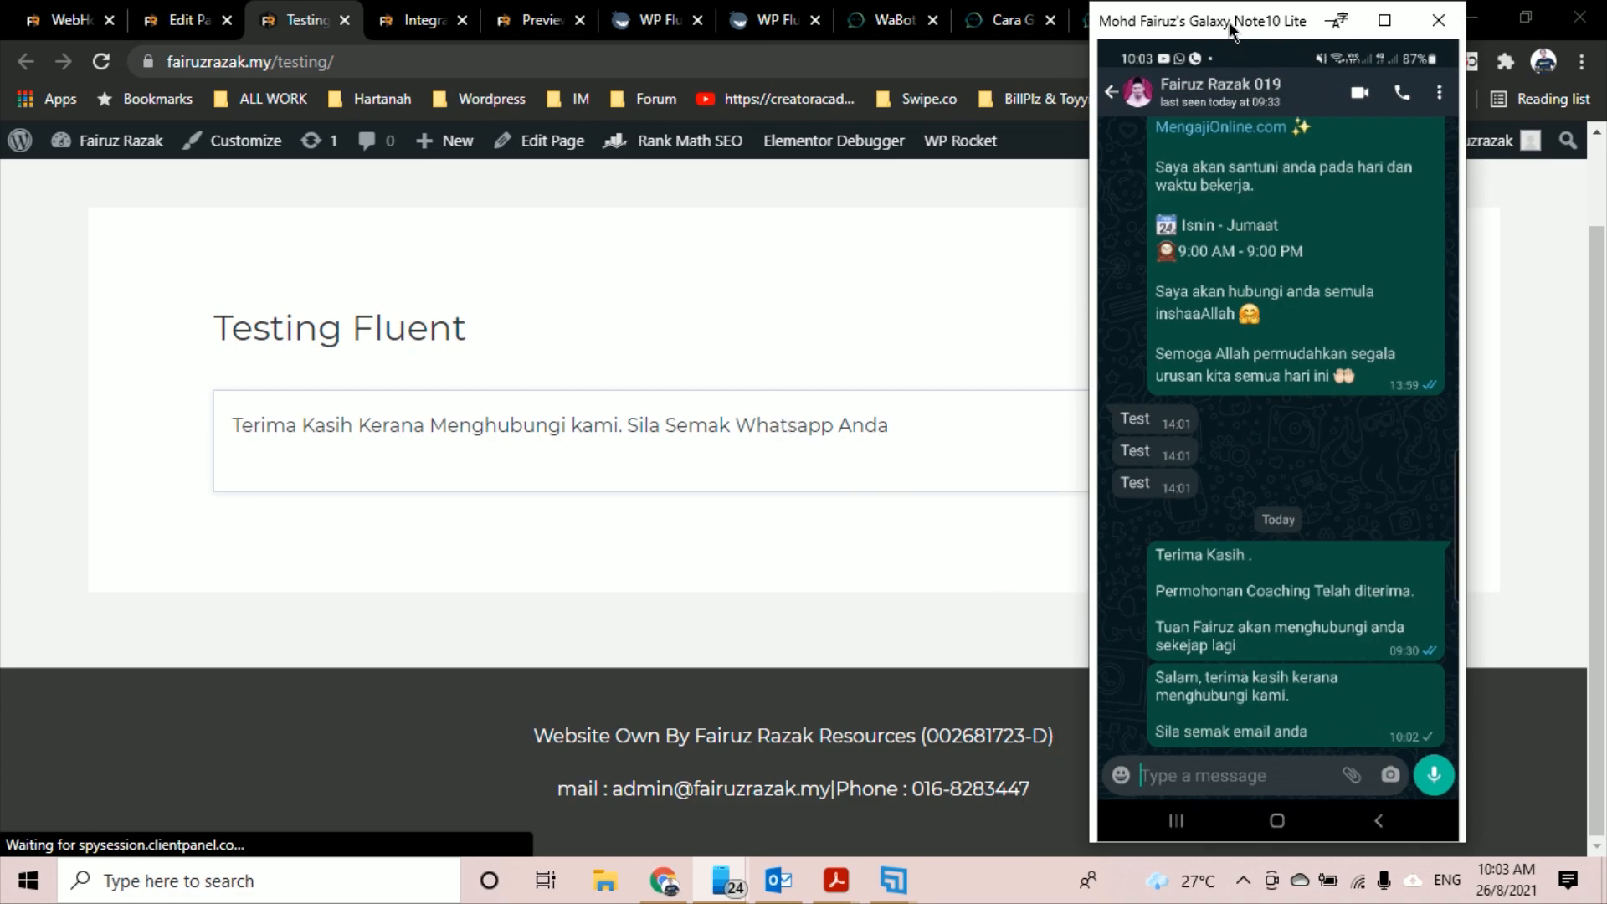
left_click_drag(1230, 15, 1600, 161)
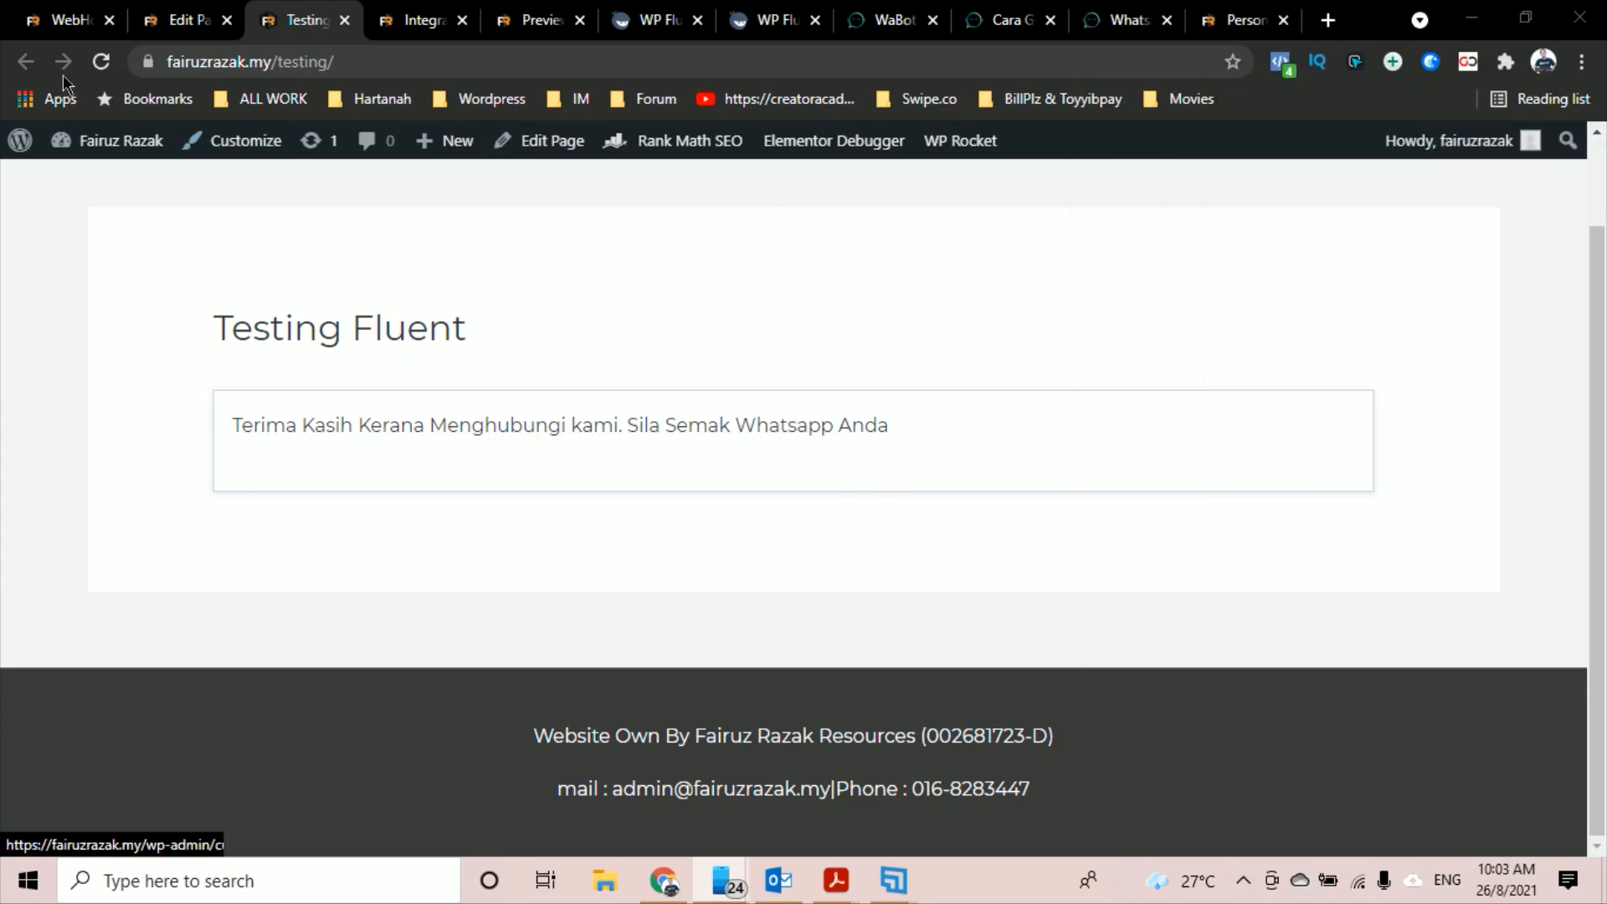
Step: Open Gmail in a new tab and read the "[test] New Form Submission" and "Form anda telah berjaya" emails
left_click(1329, 20)
left_click(1040, 63)
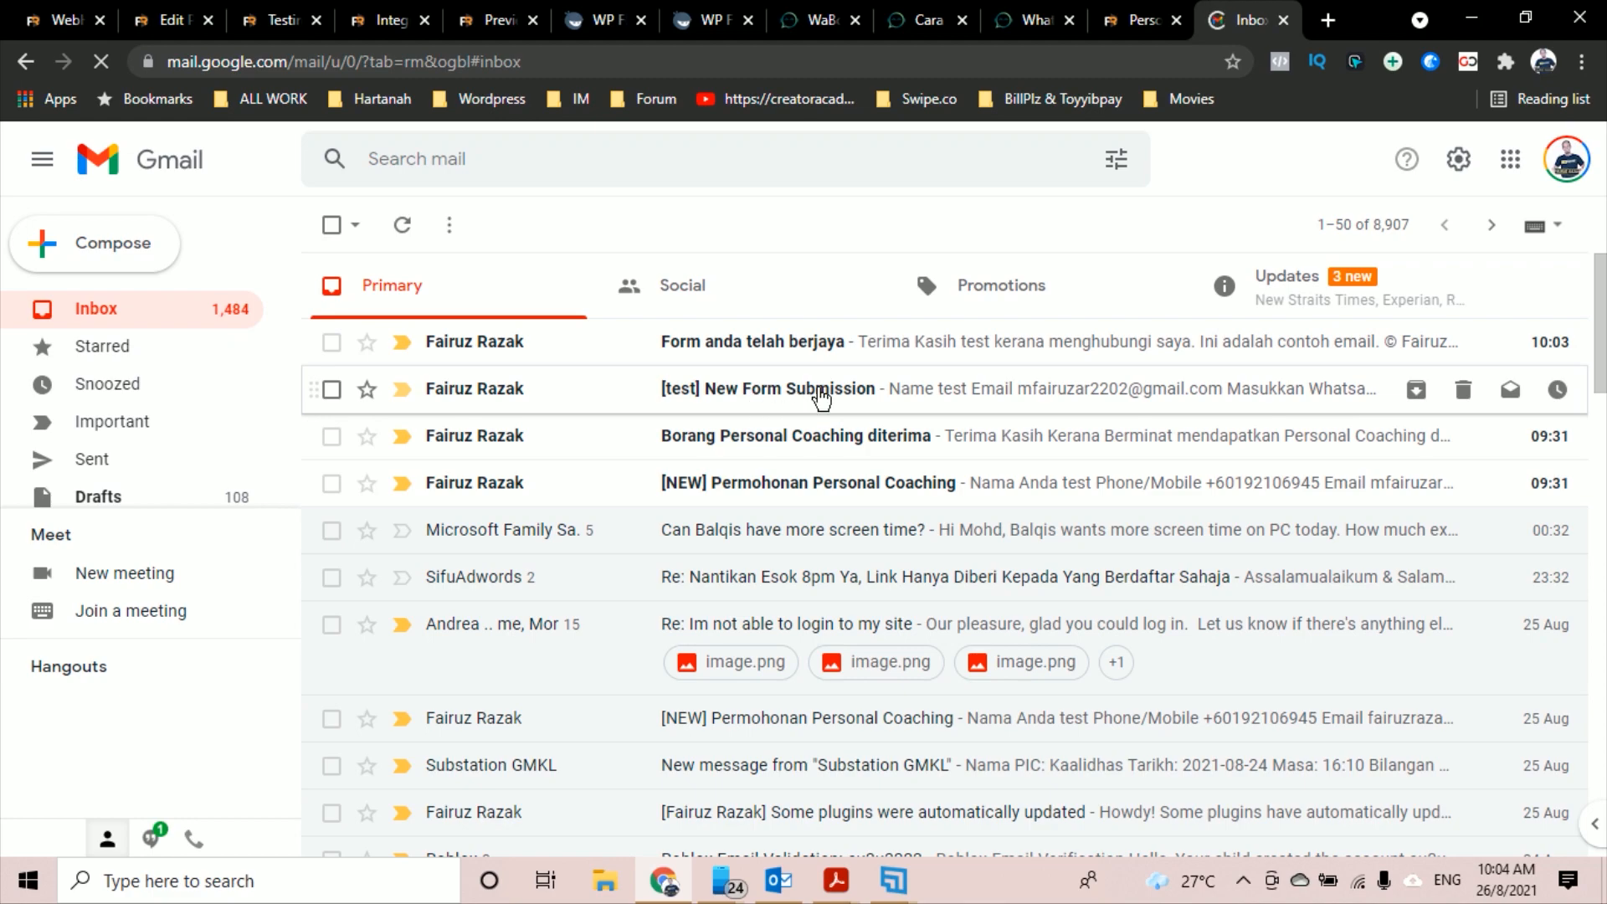
left_click(847, 407)
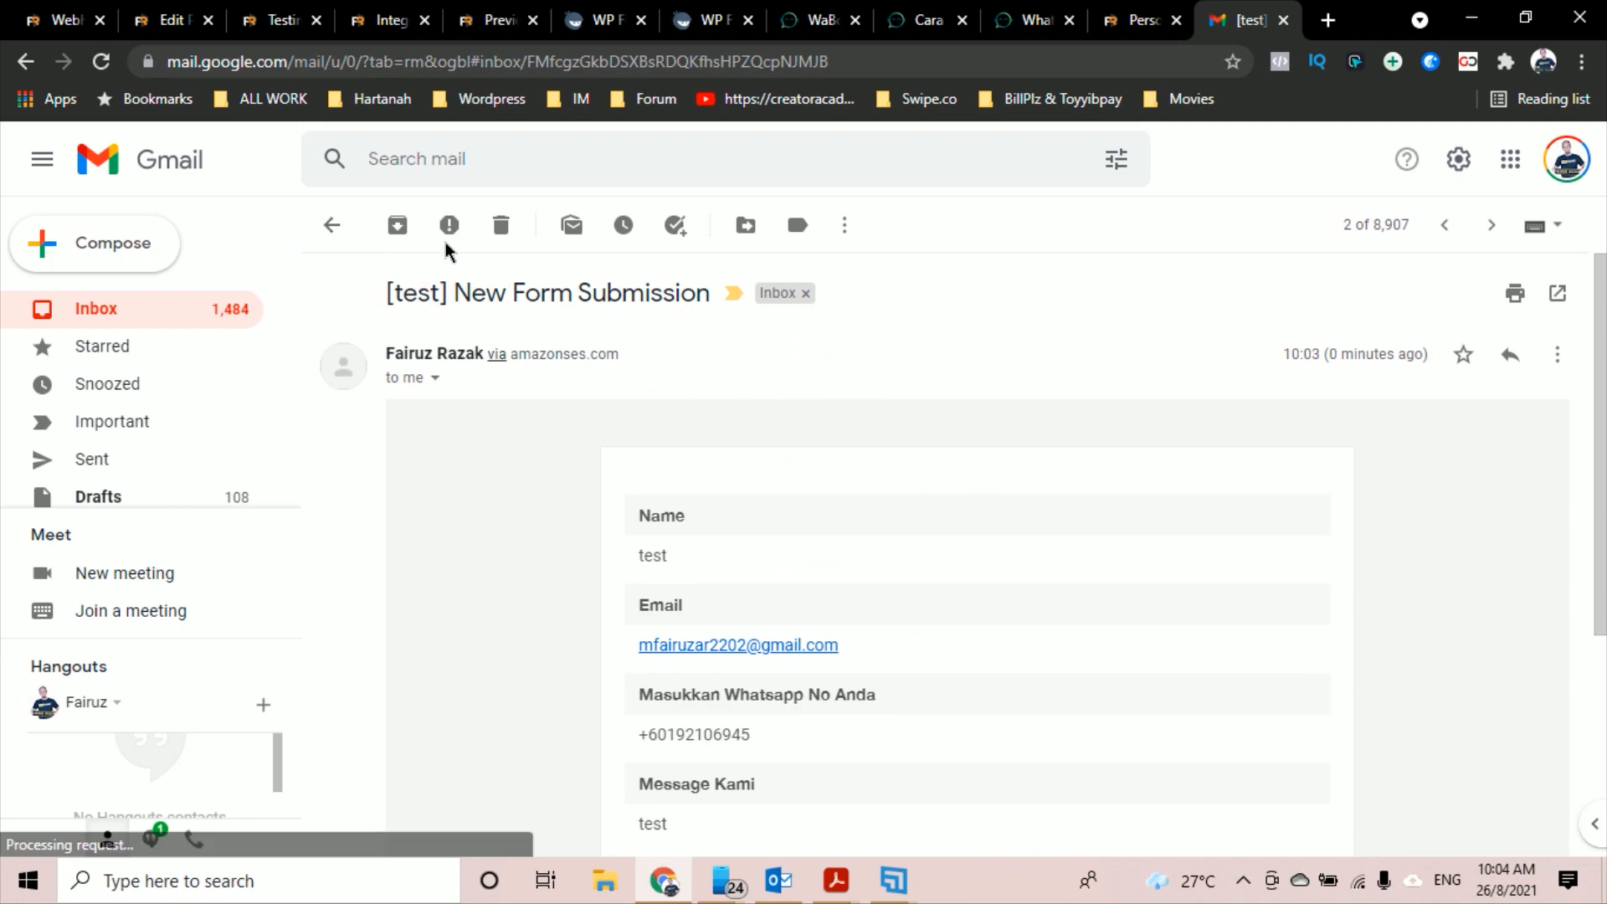
left_click(332, 224)
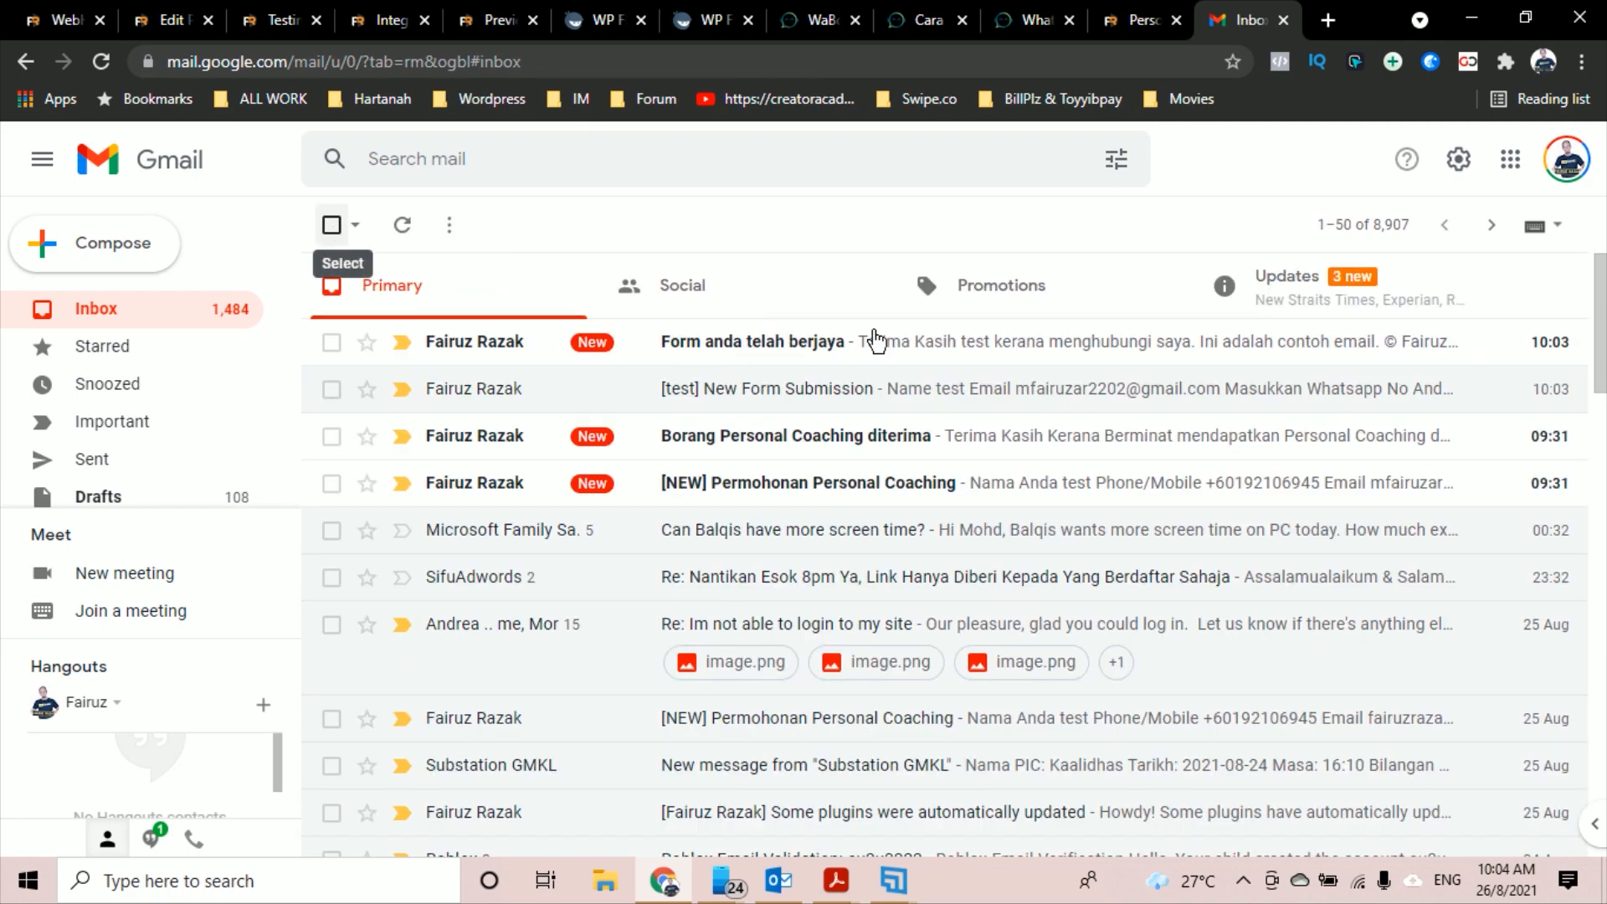
left_click(926, 351)
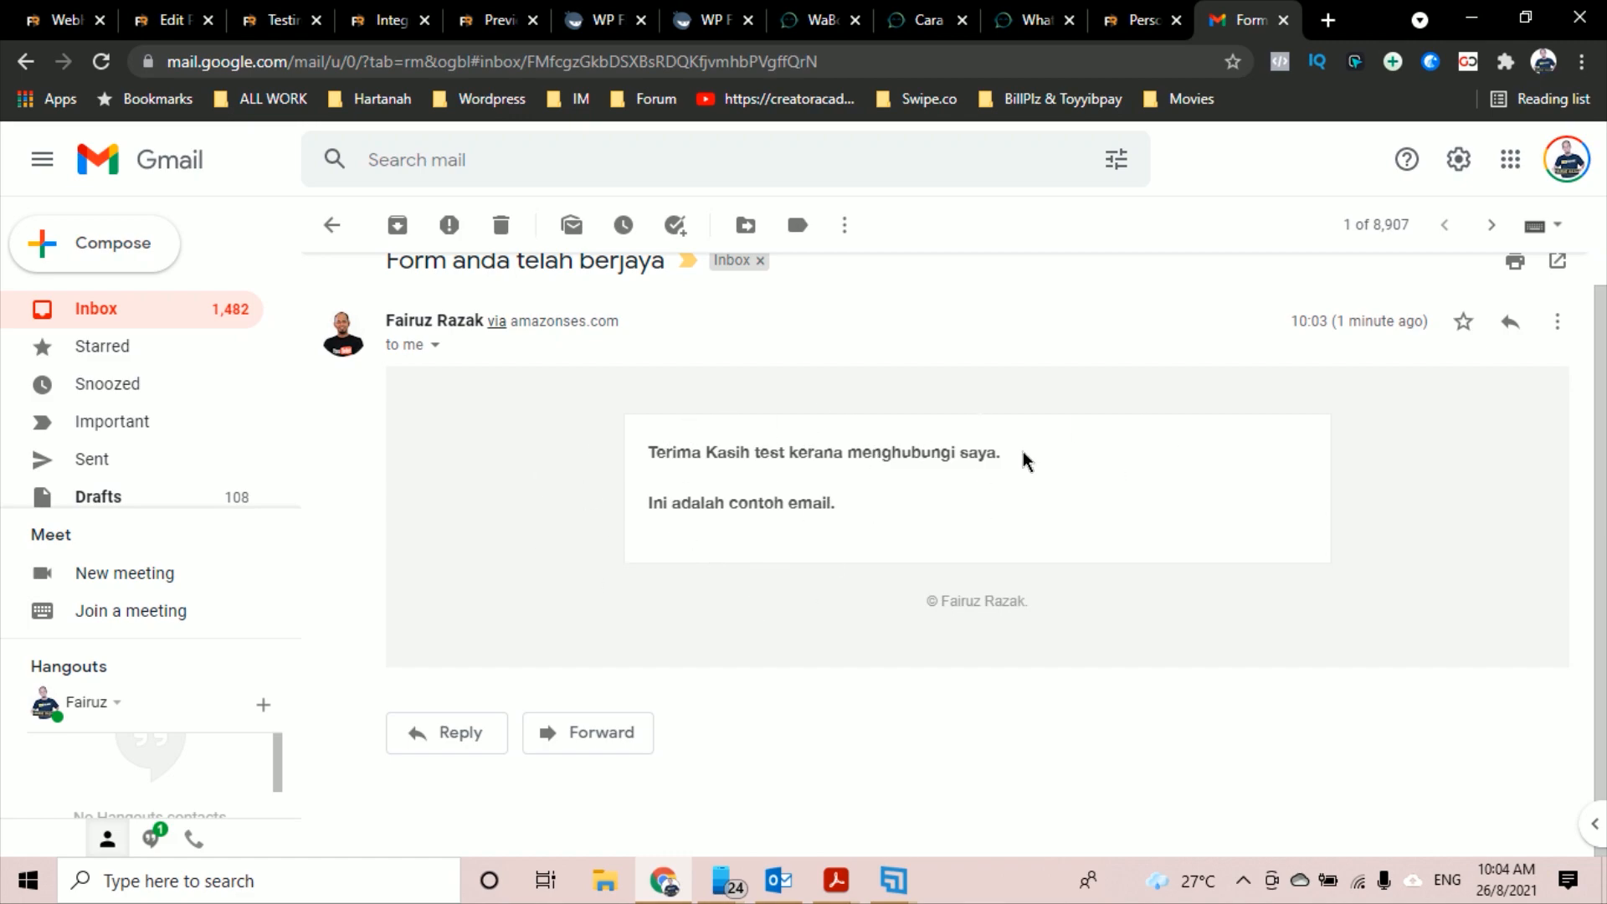
Step: Return to the Test Wabot Form settings and open its Email Notifications section
left_click(170, 21)
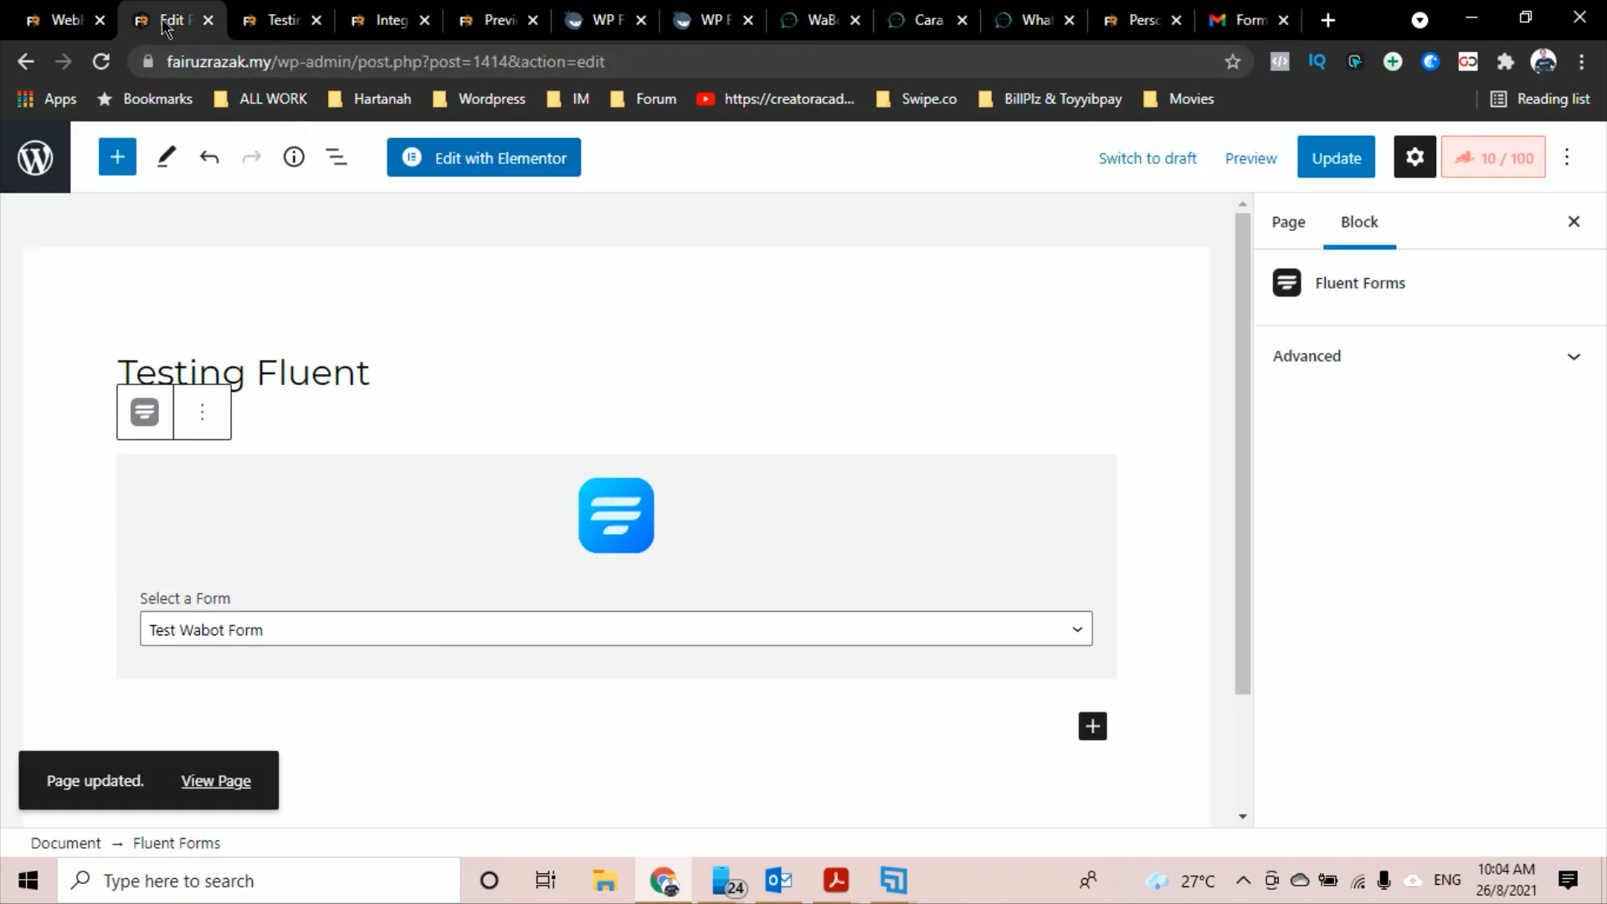
left_click(61, 21)
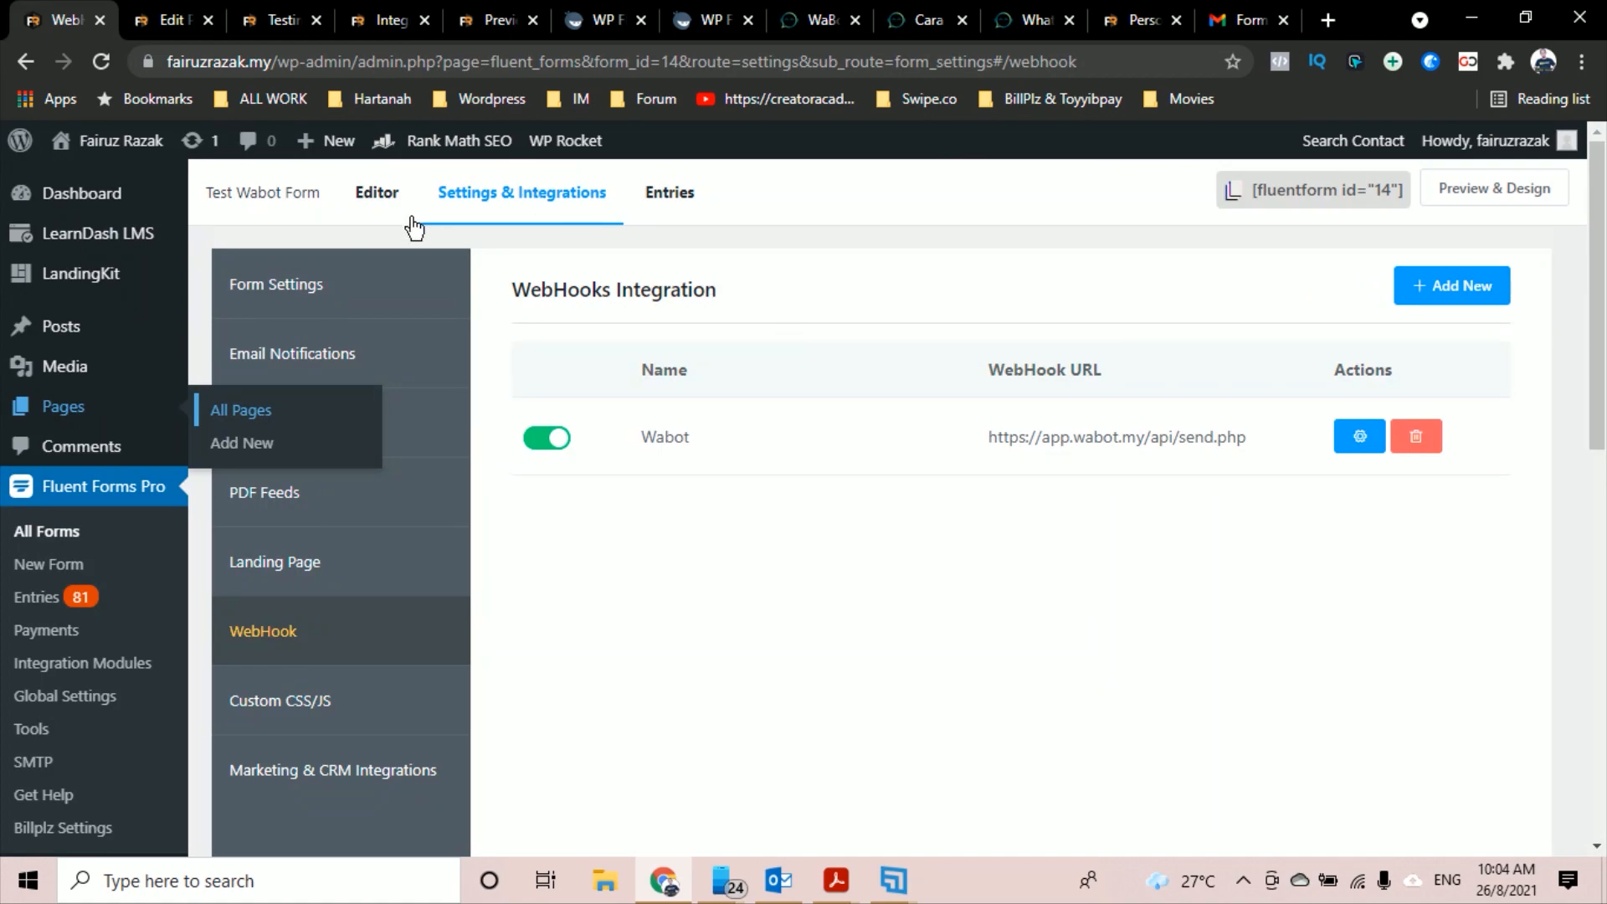
left_click(346, 359)
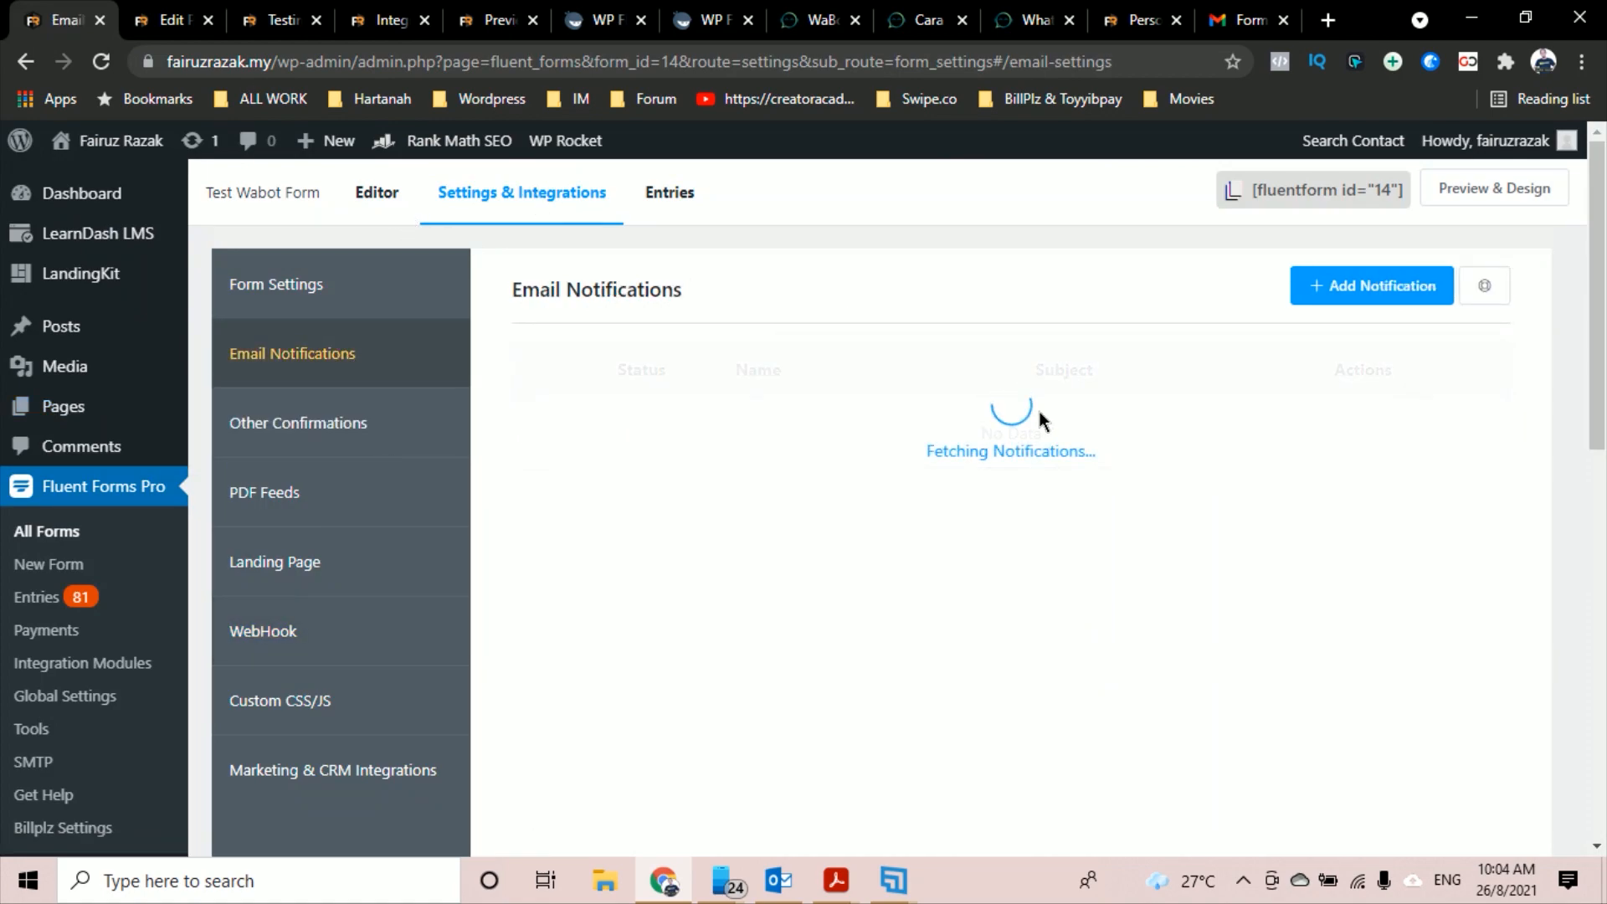